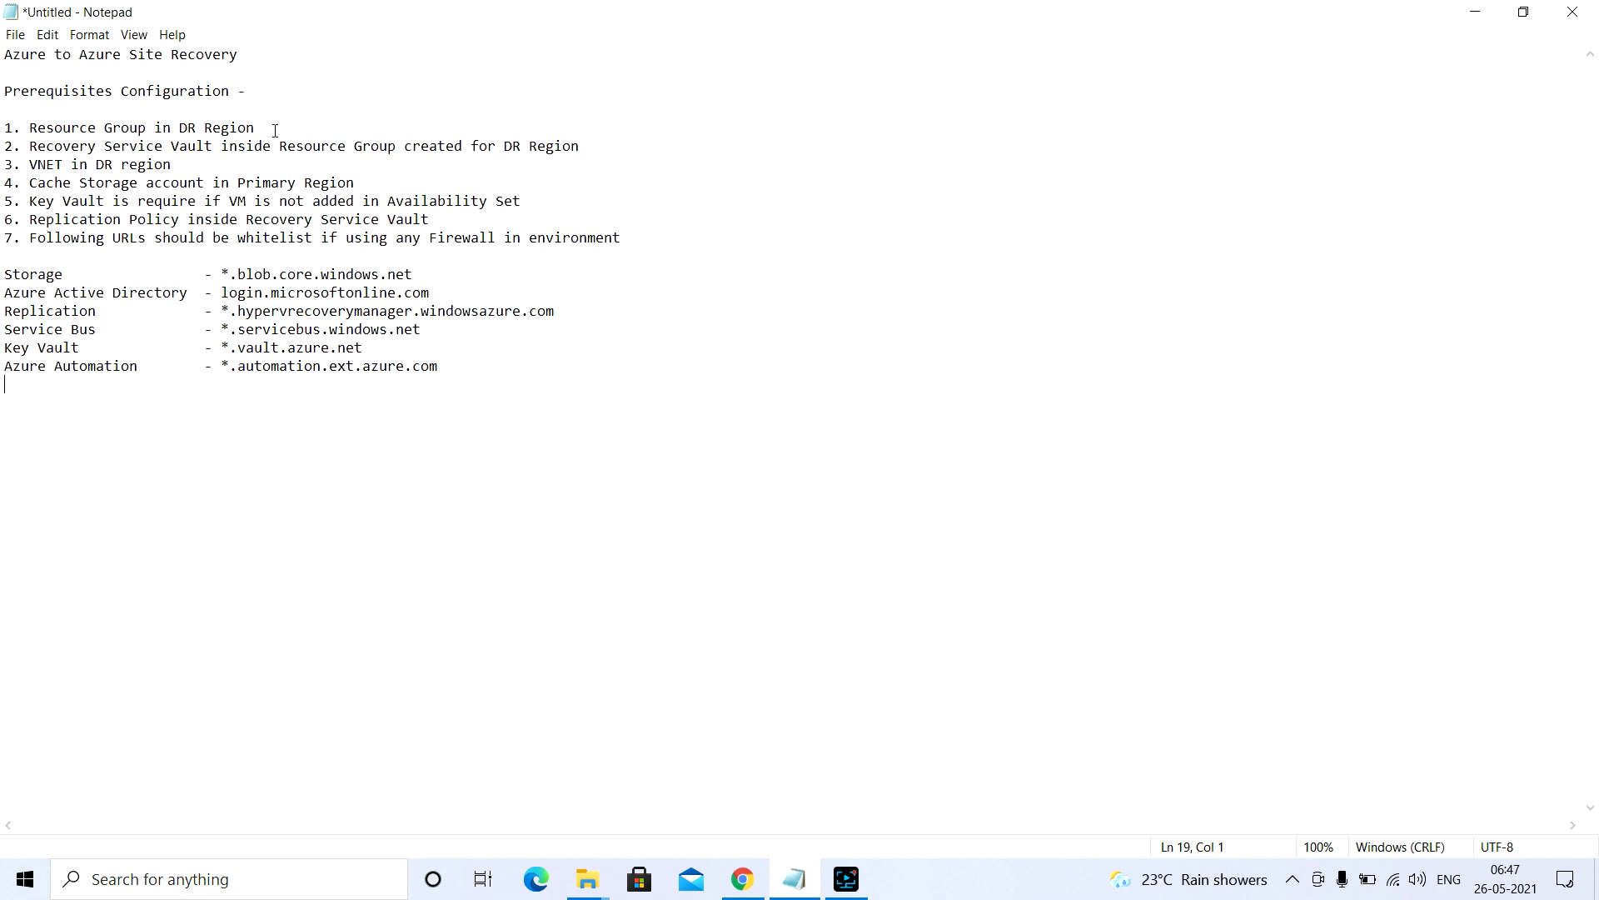
Review the resource group, Recovery Service Vault and VNET prerequisites for the DR region in the notes.
{"action": "left_click_drag", "start_coordinate": [257, 129], "coordinate": [31, 129]}
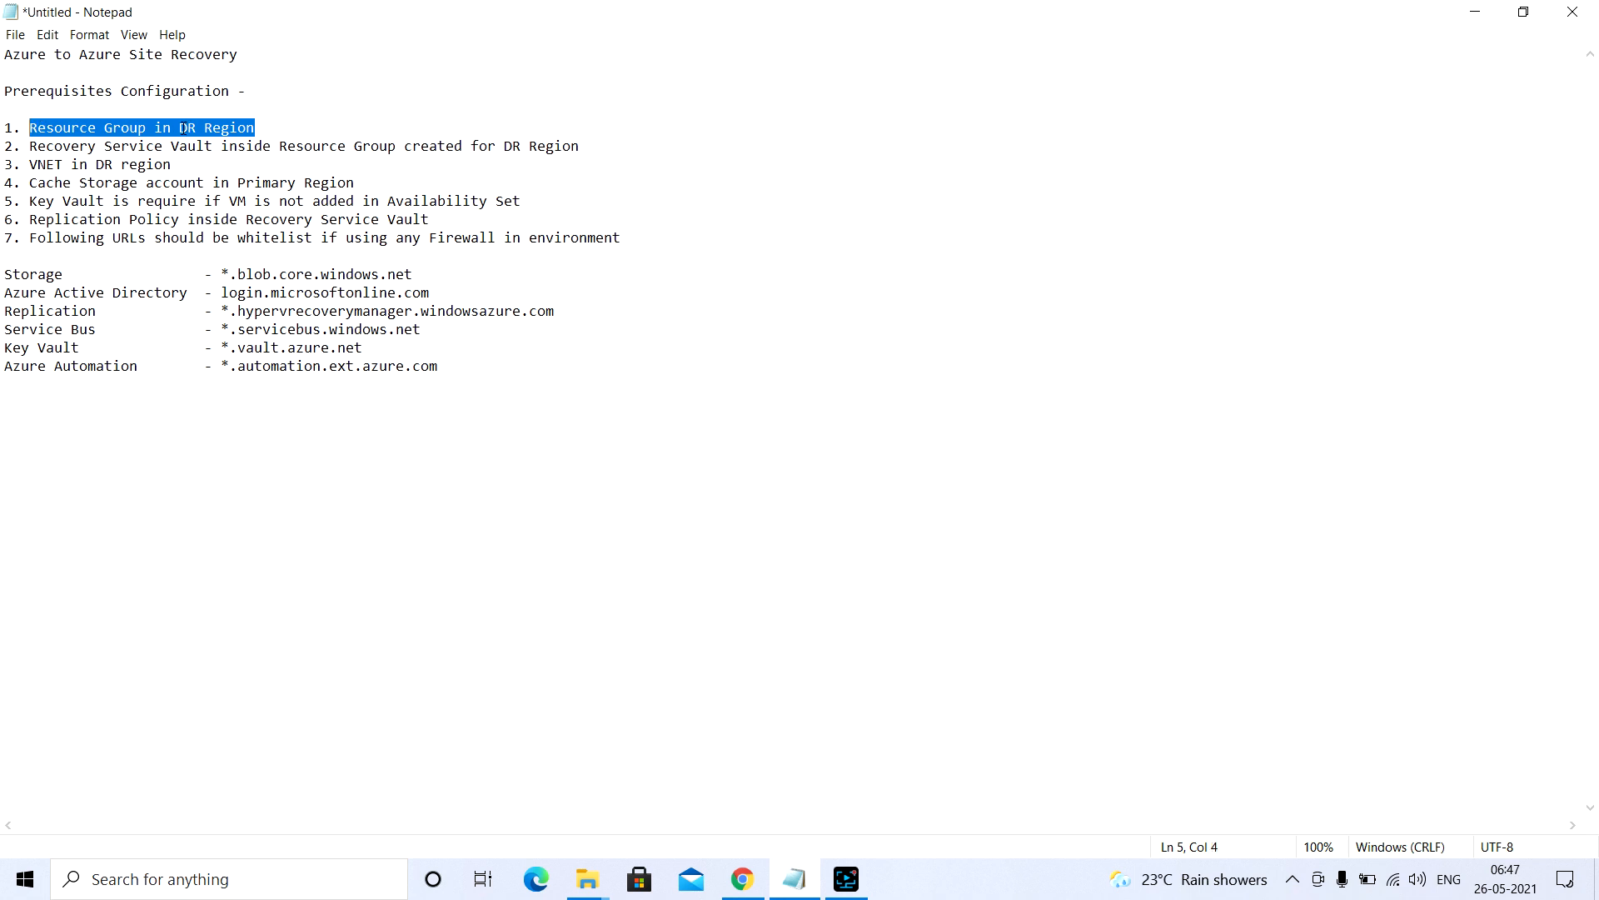
{"action": "left_click_drag", "start_coordinate": [183, 130], "coordinate": [257, 129]}
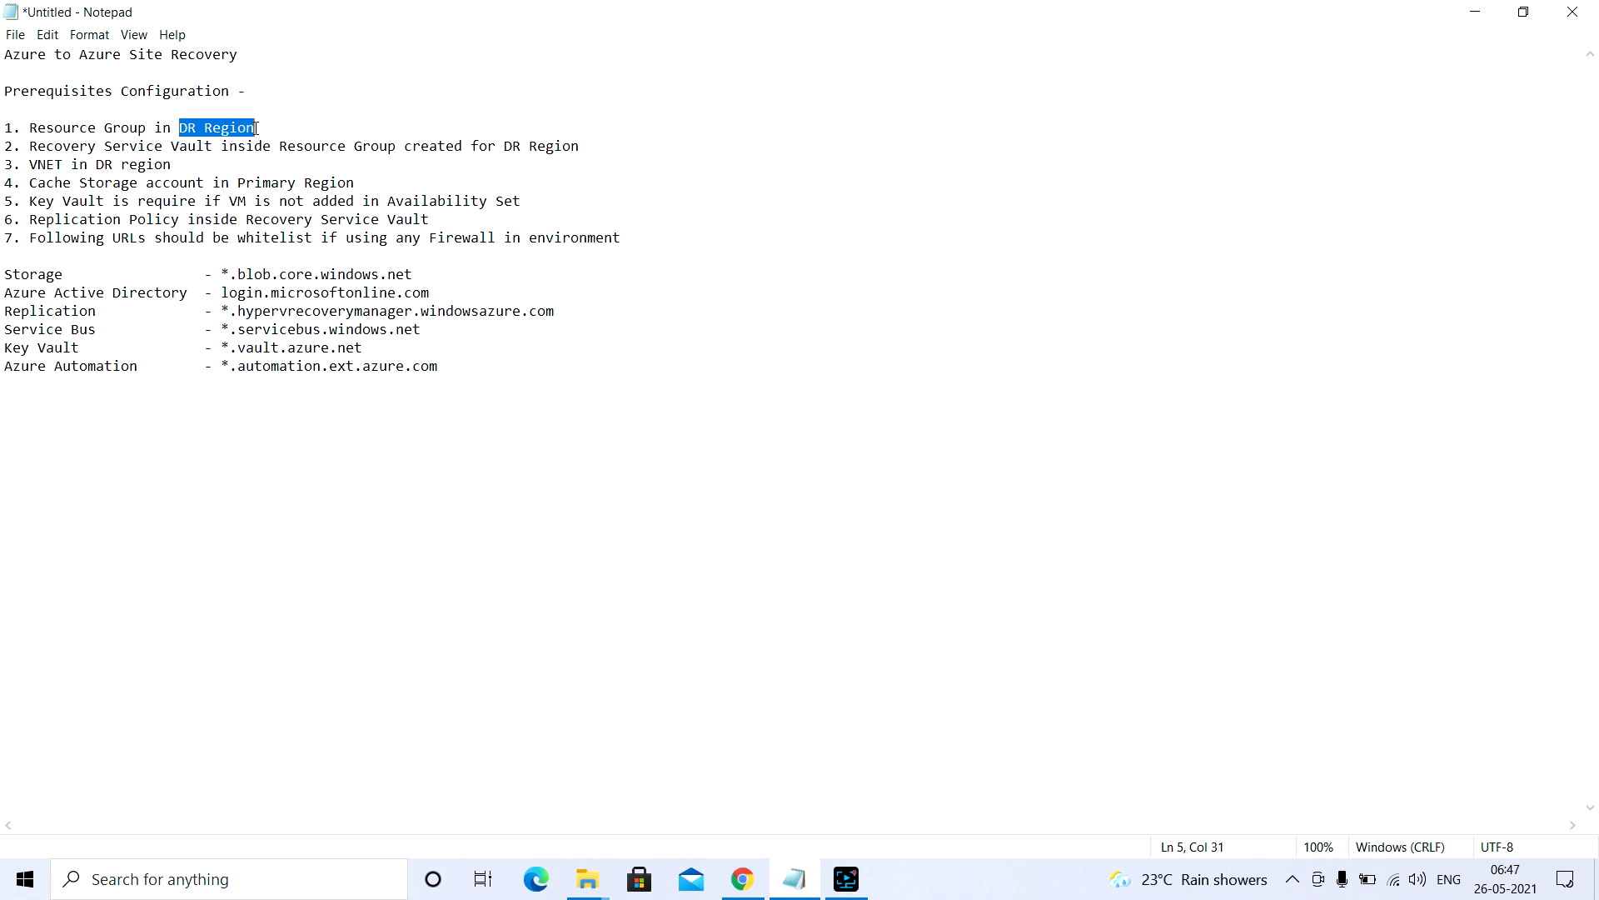
{"action": "left_click_drag", "start_coordinate": [30, 147], "coordinate": [273, 150]}
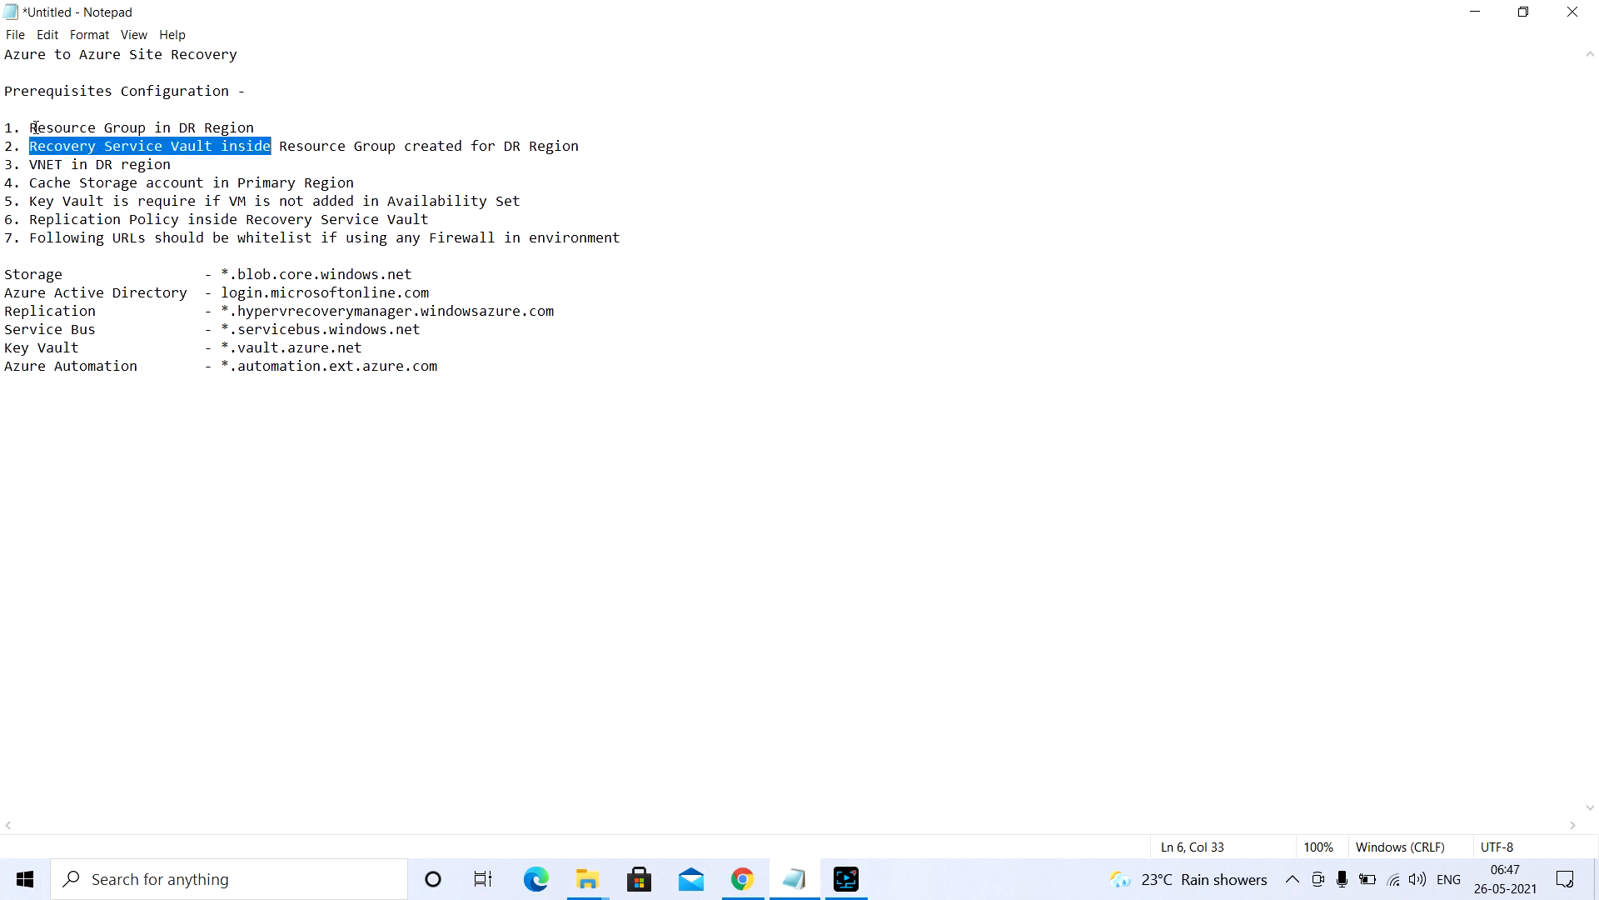
{"action": "left_click_drag", "start_coordinate": [31, 129], "coordinate": [154, 129]}
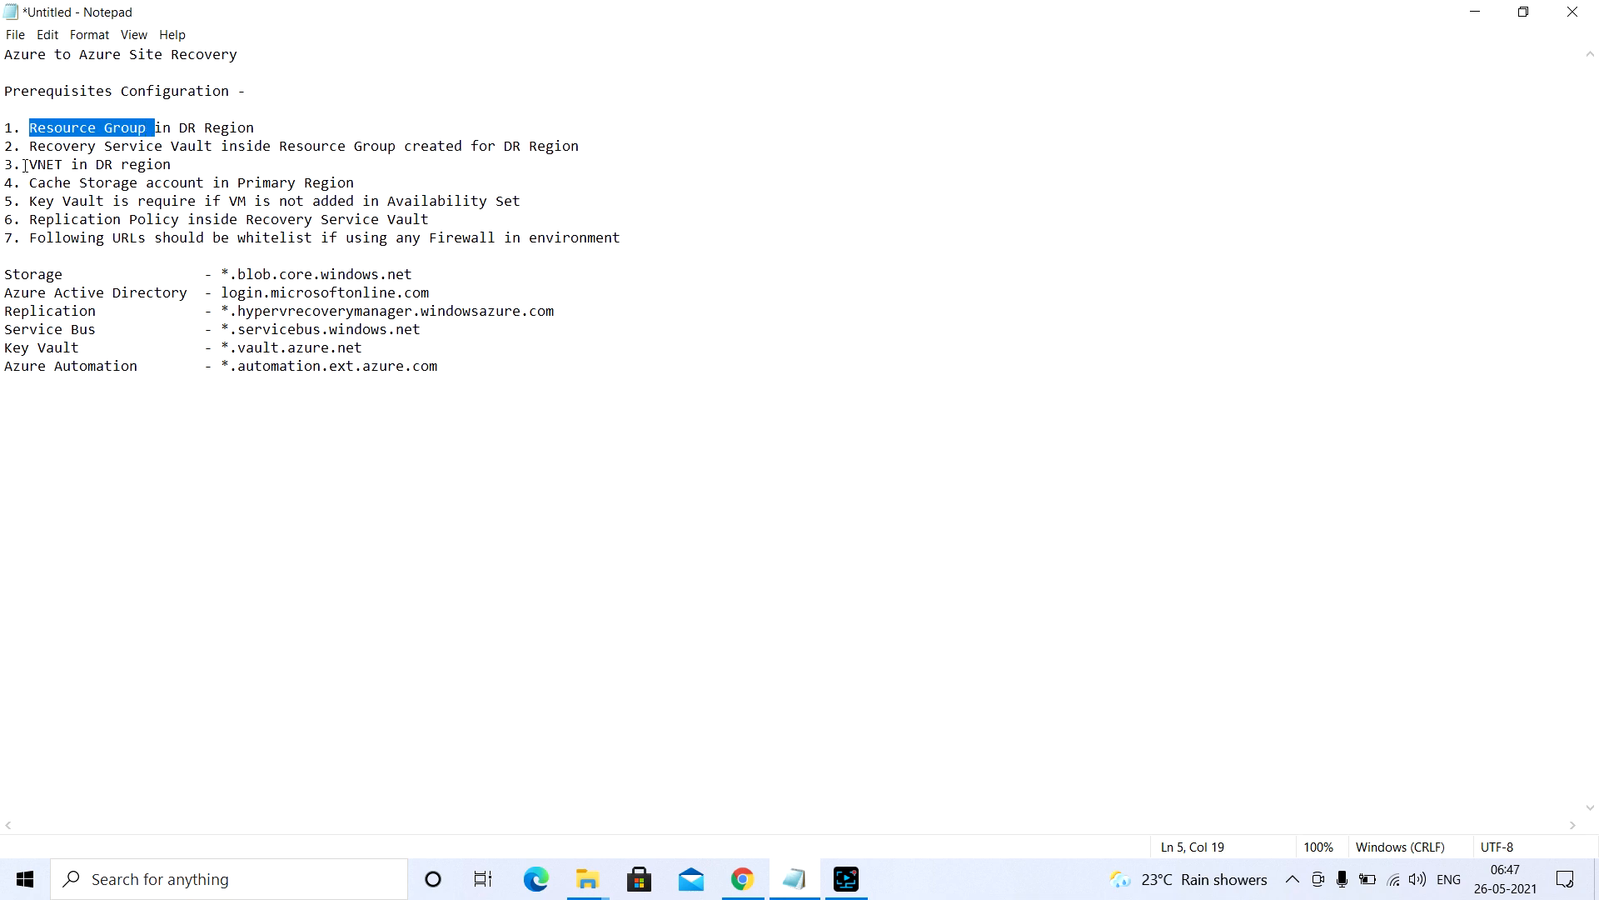
{"action": "left_click_drag", "start_coordinate": [29, 165], "coordinate": [174, 166]}
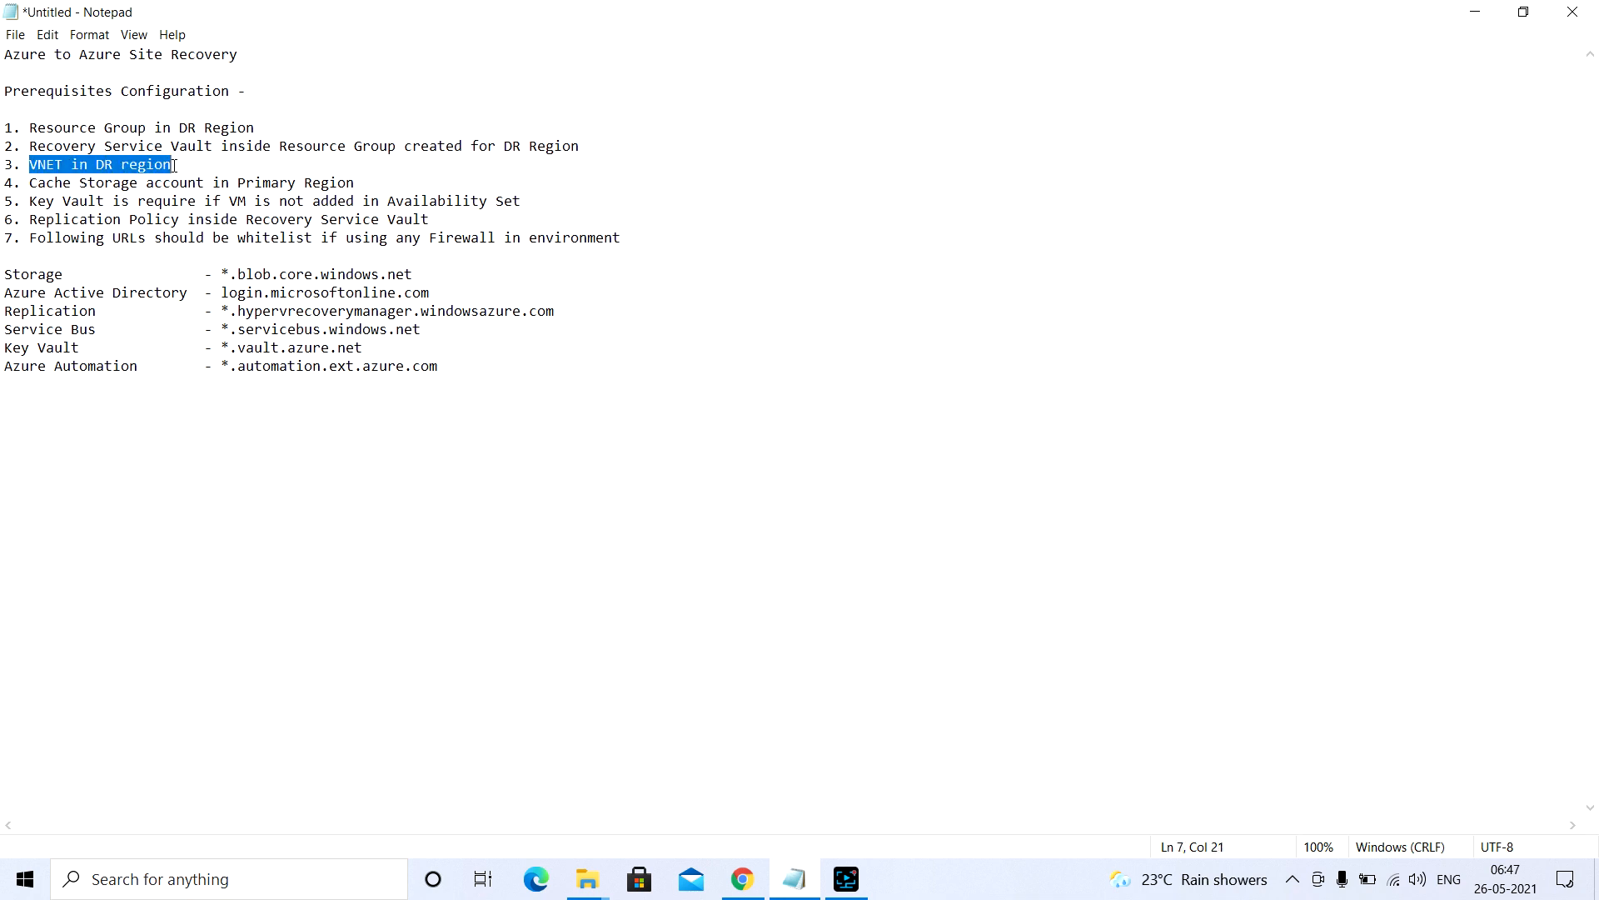
{"action": "left_click", "coordinate": [174, 165]}
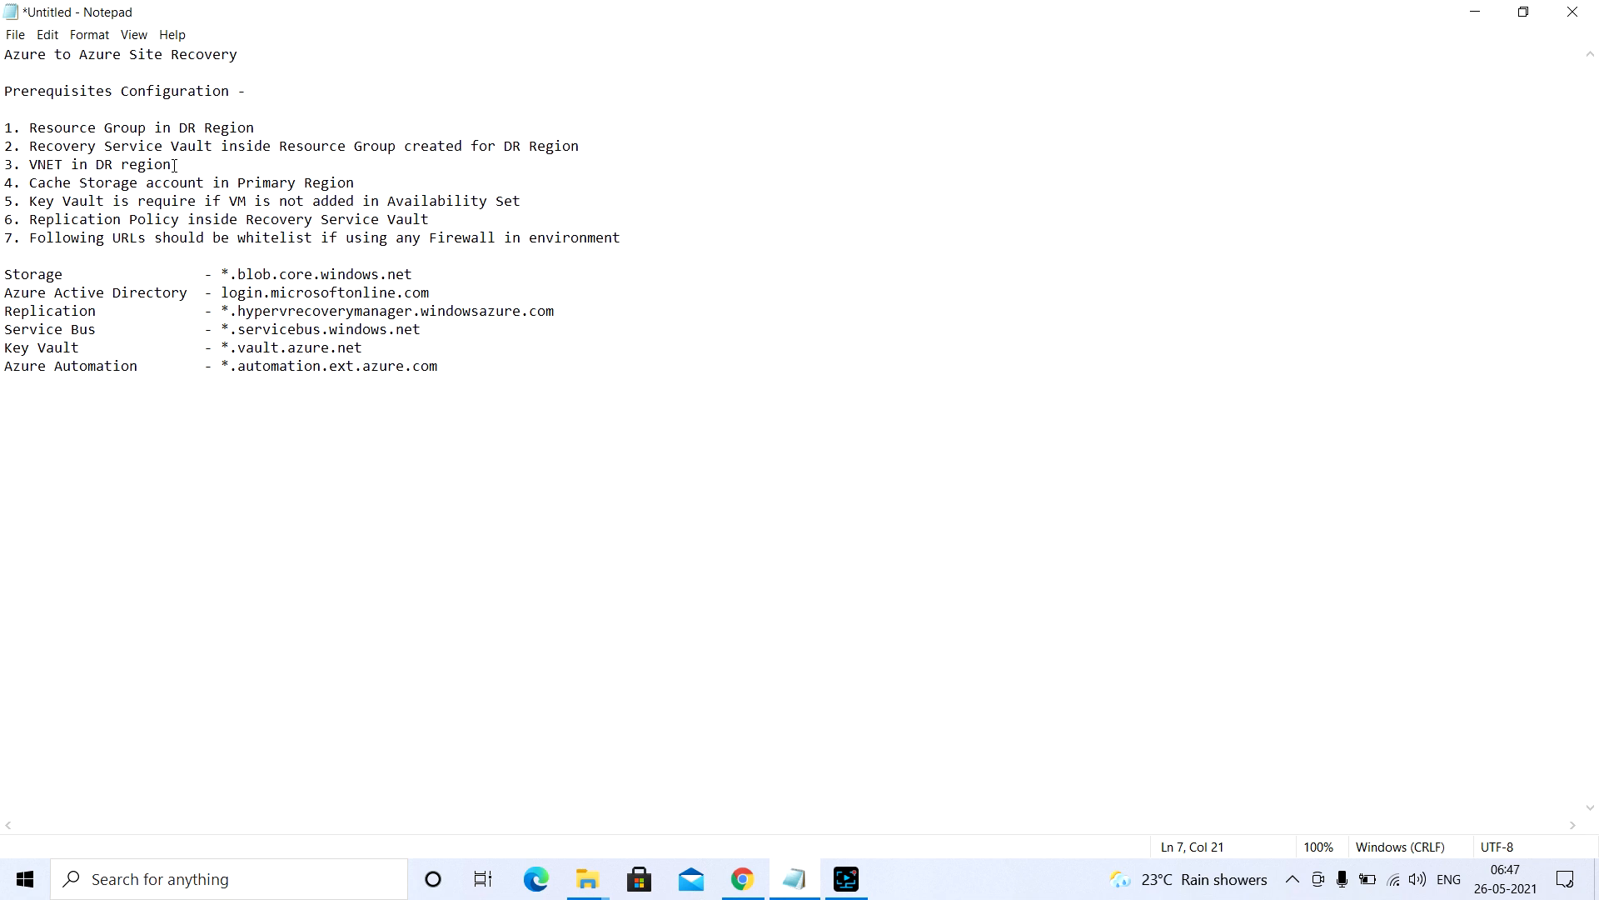
{"action": "left_click_drag", "start_coordinate": [174, 165], "coordinate": [66, 165]}
{"action": "left_click", "coordinate": [31, 165]}
{"action": "left_click", "coordinate": [31, 165]}
{"action": "left_click_drag", "start_coordinate": [31, 165], "coordinate": [173, 165]}
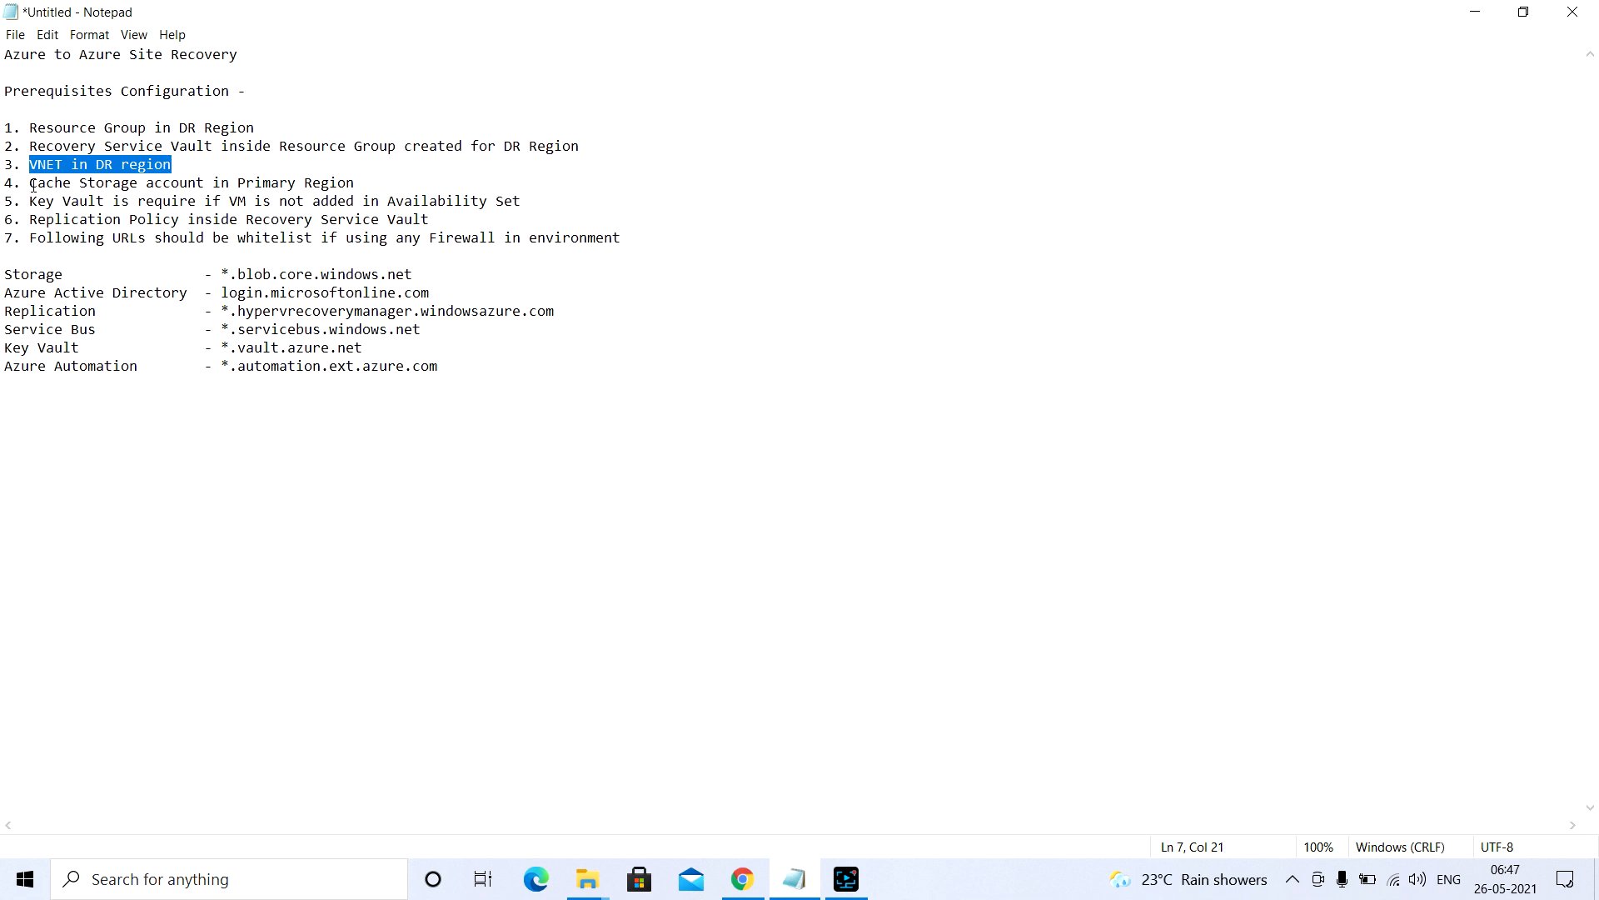
Review the cache storage account, Key Vault and replication policy prerequisites and the firewall URL whitelist in the notes.
{"action": "left_click_drag", "start_coordinate": [31, 184], "coordinate": [206, 183]}
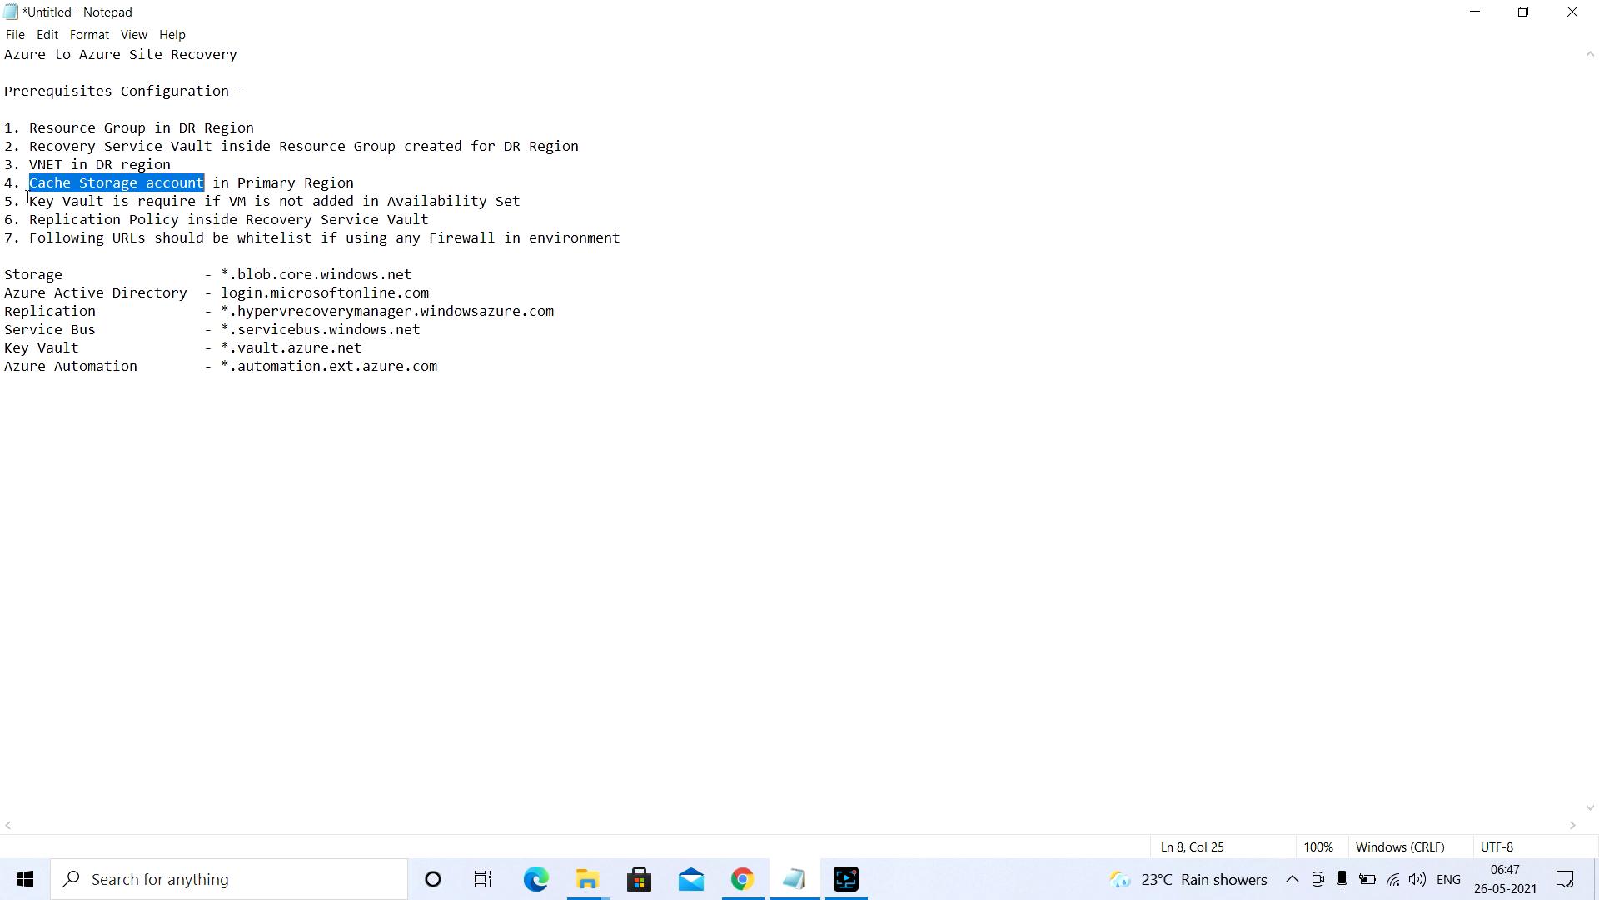
{"action": "left_click_drag", "start_coordinate": [29, 201], "coordinate": [117, 205]}
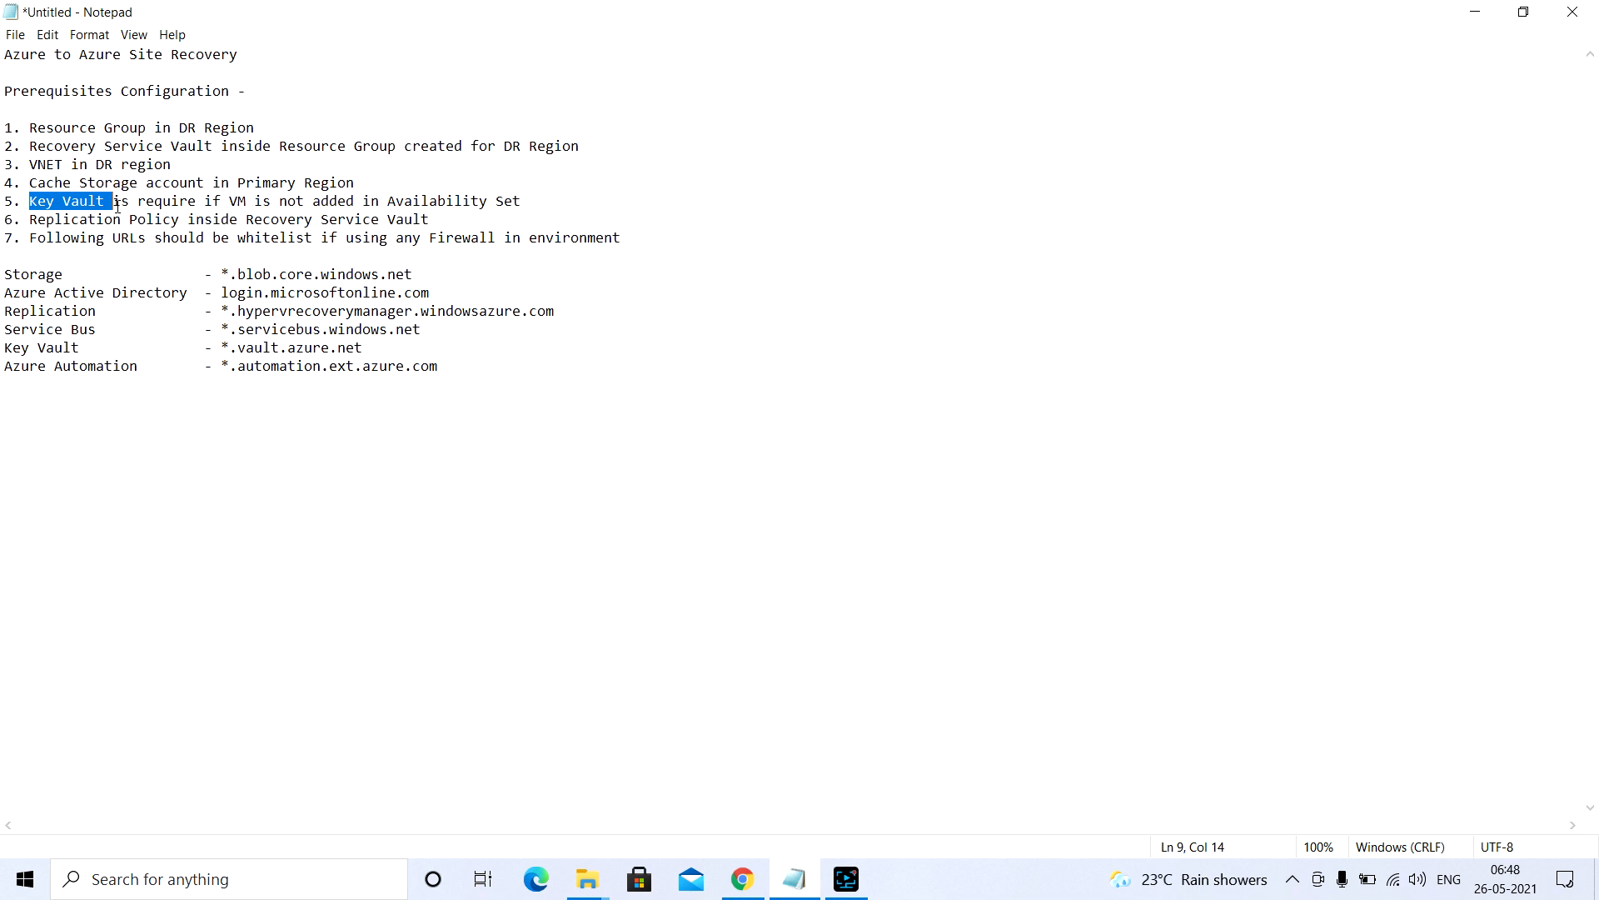
{"action": "left_click", "coordinate": [115, 205]}
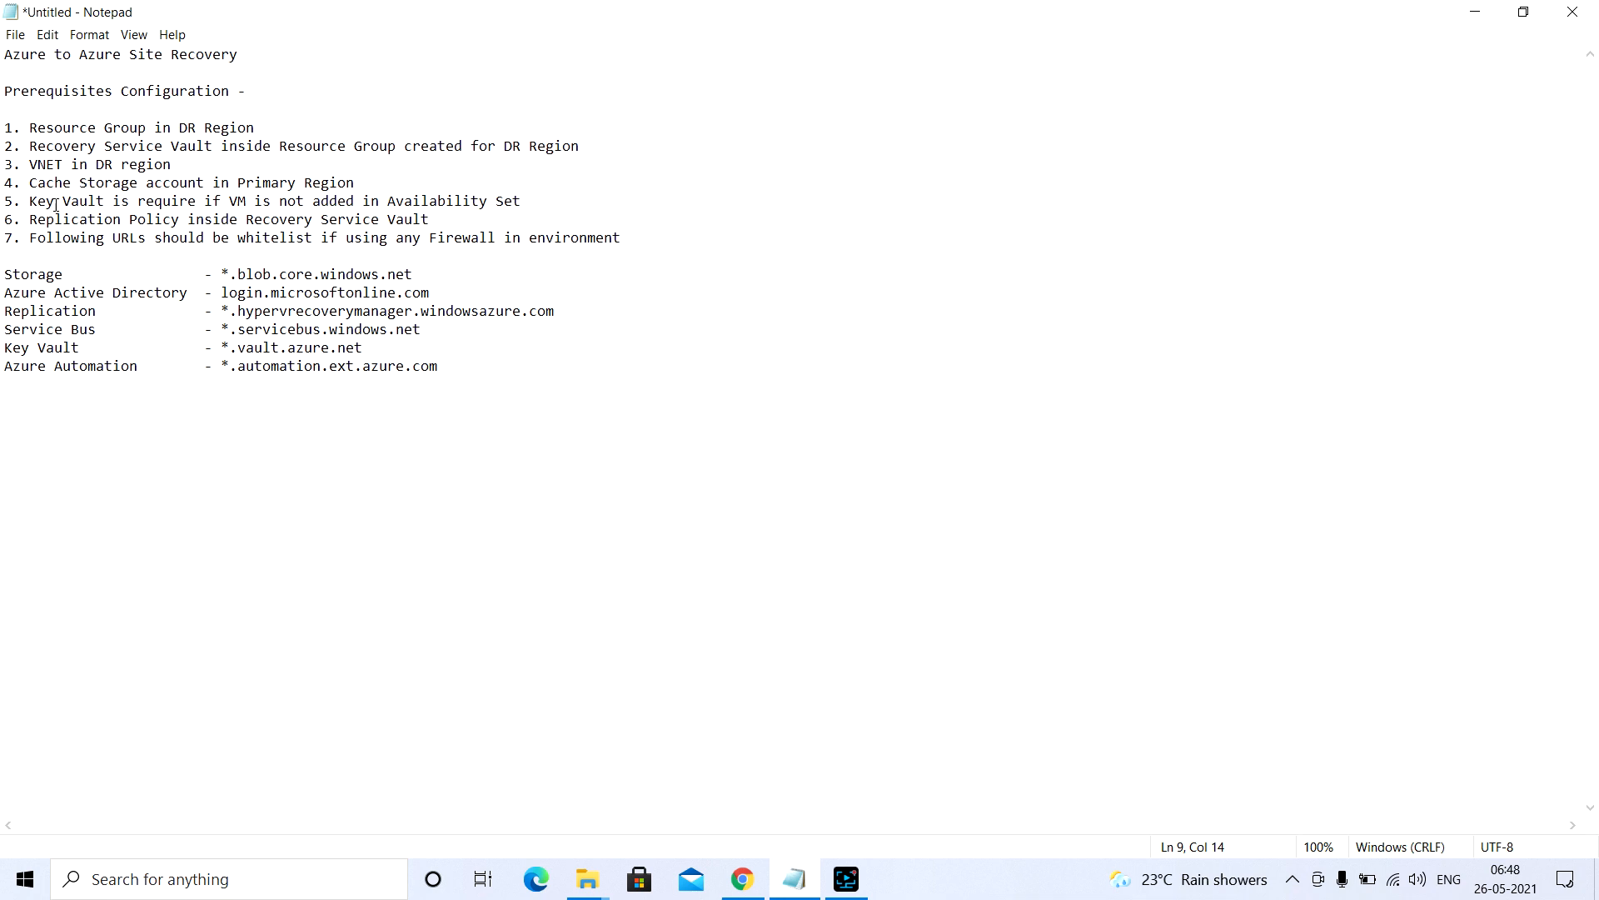
{"action": "left_click_drag", "start_coordinate": [31, 205], "coordinate": [188, 220]}
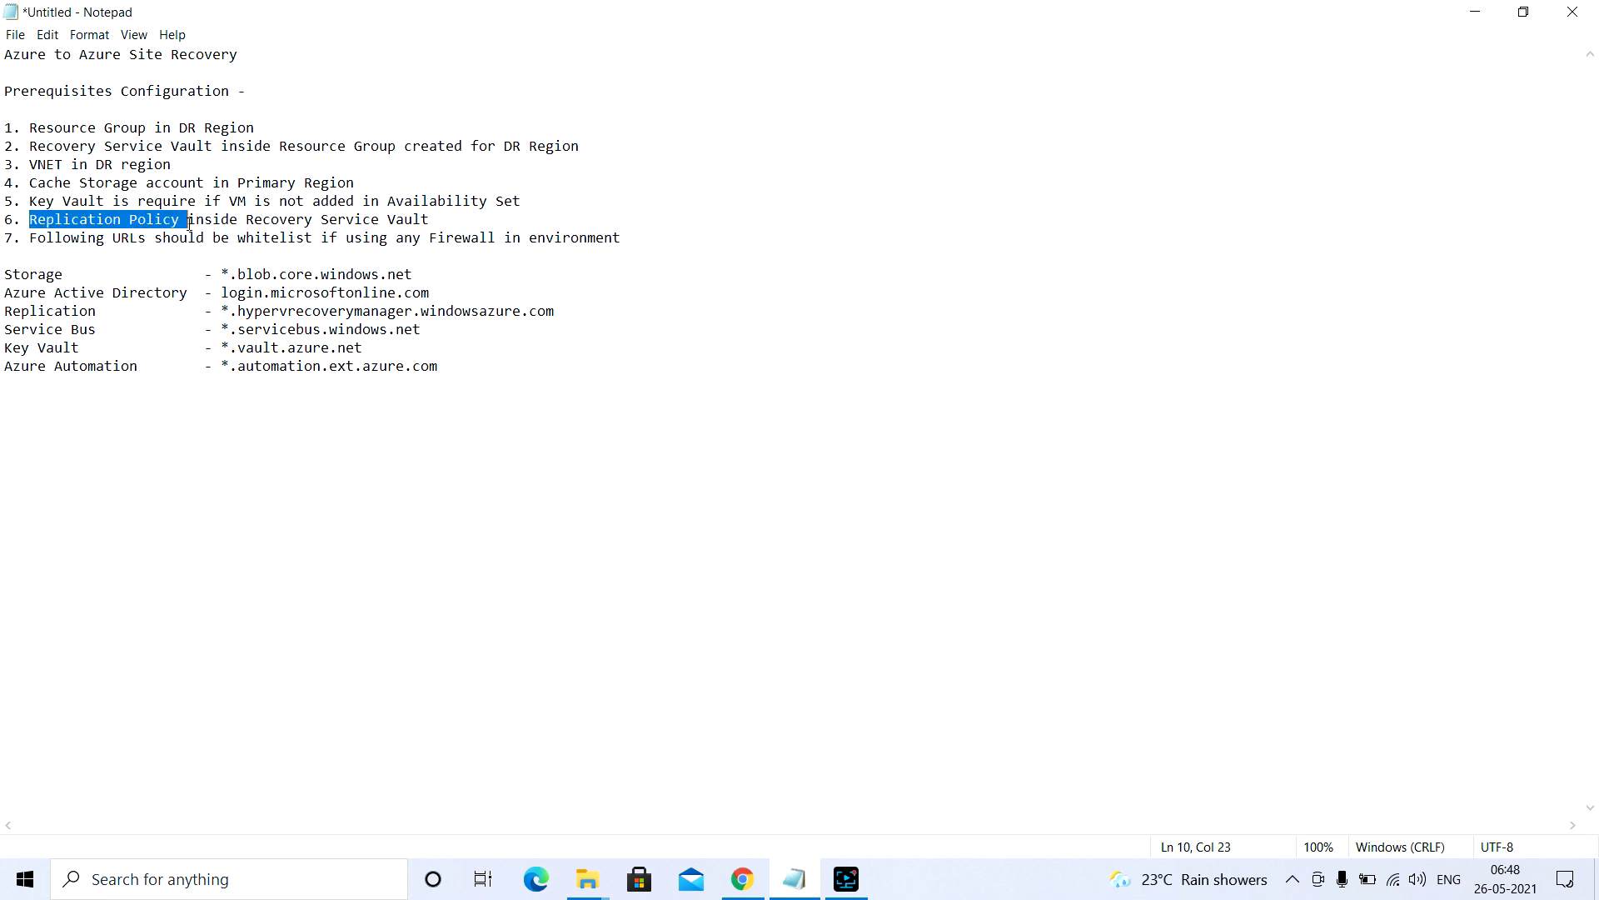
{"action": "mouse_move", "coordinate": [32, 149]}
{"action": "left_mouse_down"}
{"action": "mouse_move", "coordinate": [162, 165]}
{"action": "mouse_move", "coordinate": [173, 150]}
{"action": "mouse_move", "coordinate": [264, 151]}
{"action": "mouse_move", "coordinate": [36, 145]}
{"action": "left_mouse_up"}
{"action": "left_click", "coordinate": [215, 153]}
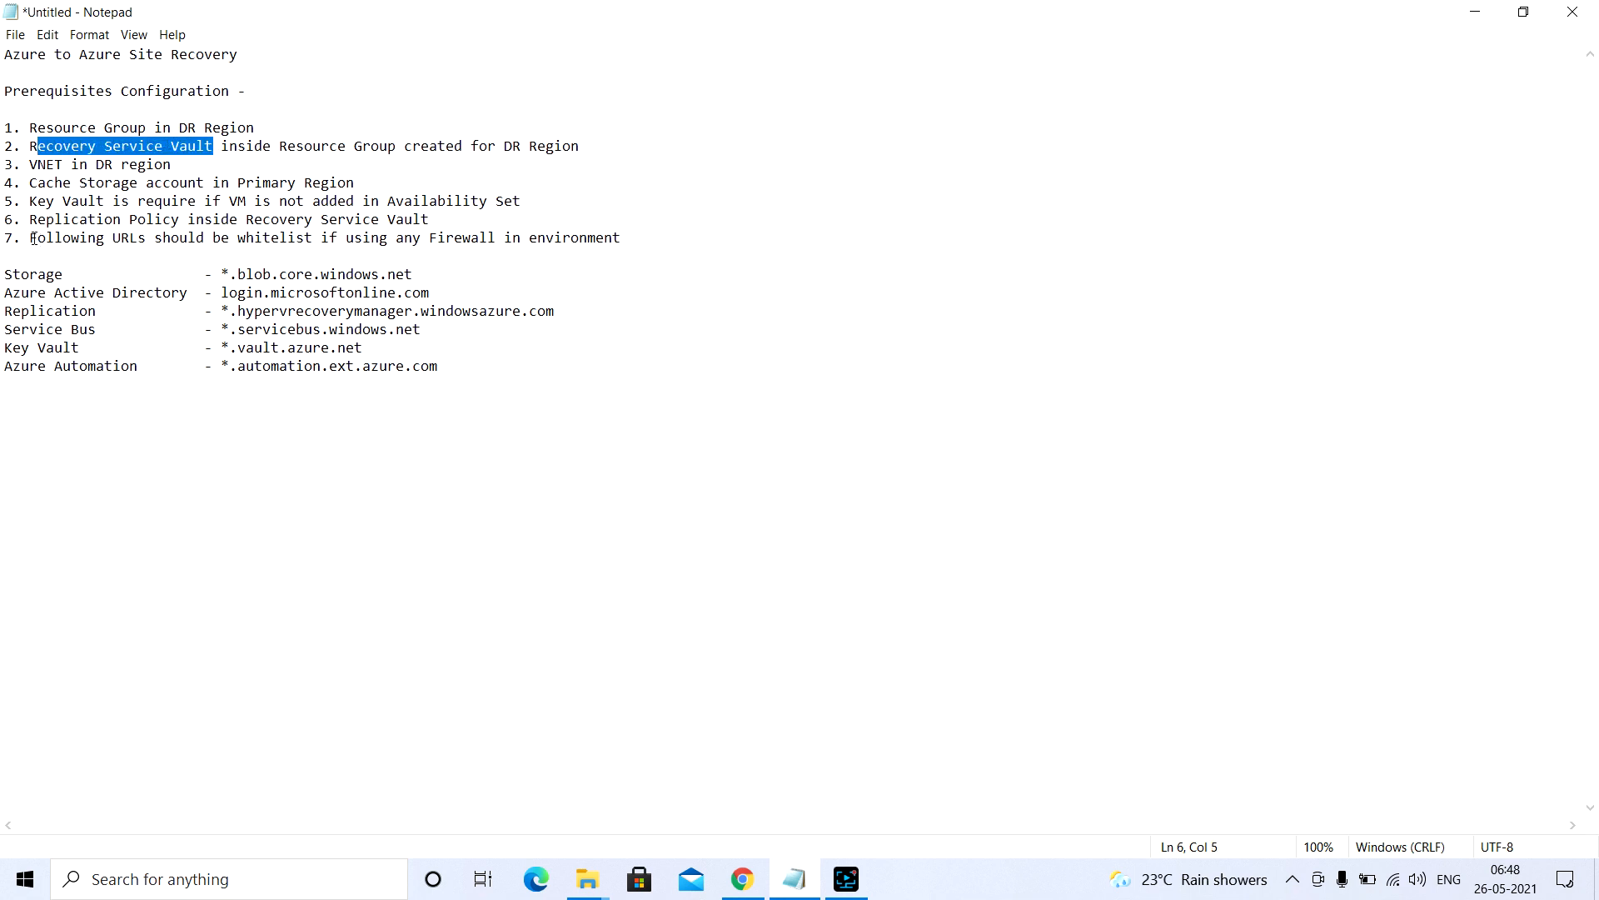
{"action": "left_click_drag", "start_coordinate": [30, 240], "coordinate": [314, 240]}
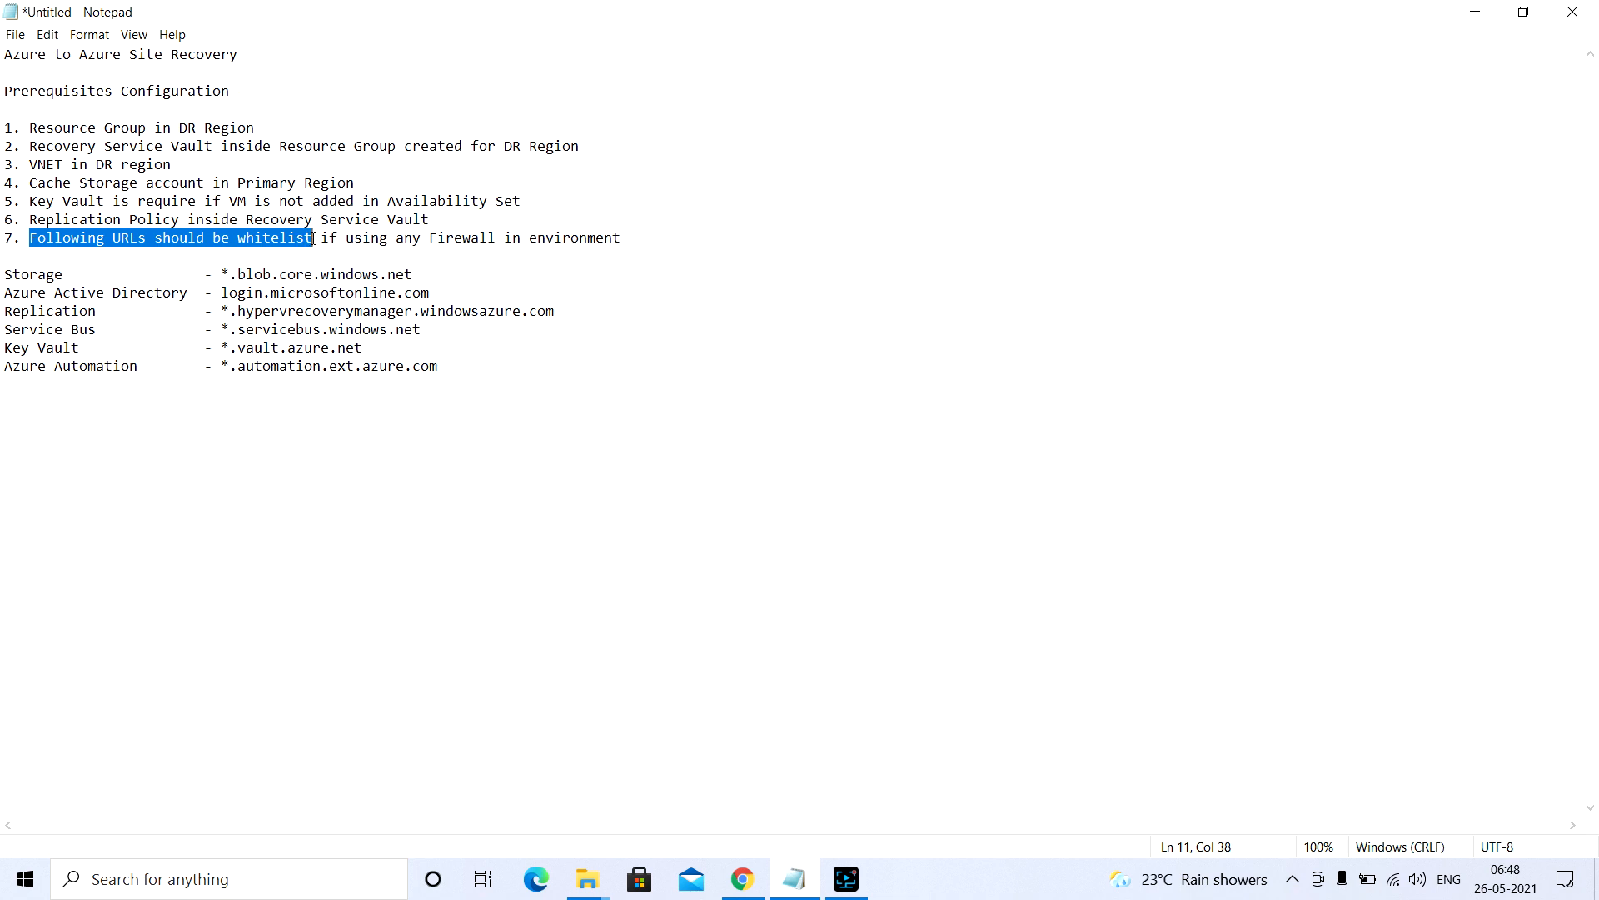
{"action": "left_click_drag", "start_coordinate": [4, 275], "coordinate": [439, 367]}
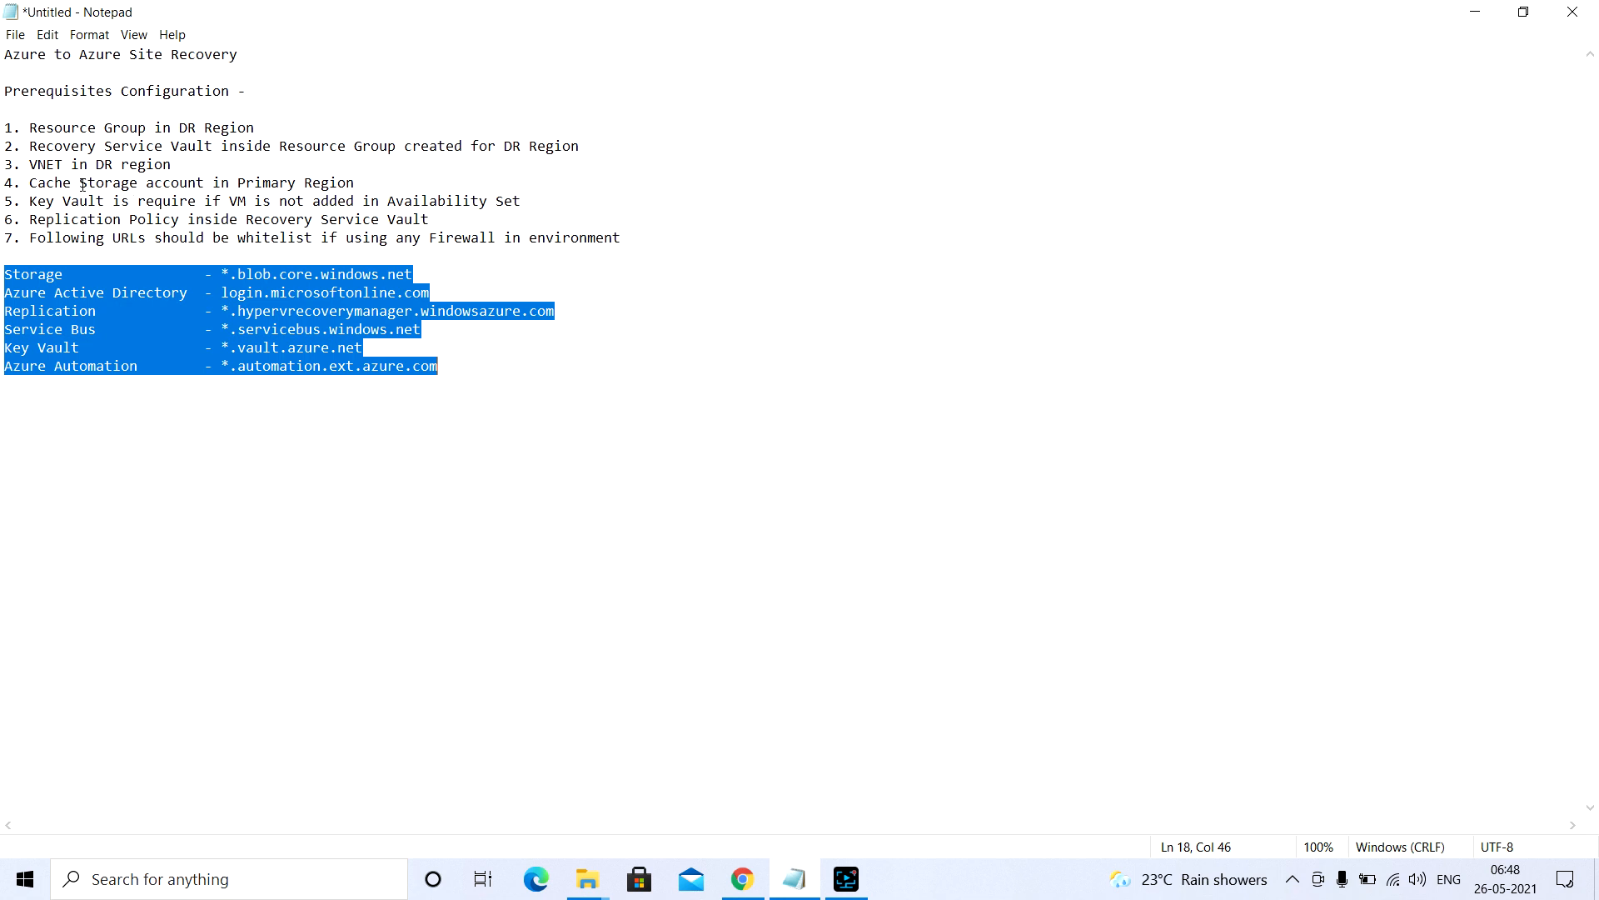
{"action": "left_click_drag", "start_coordinate": [79, 181], "coordinate": [205, 182]}
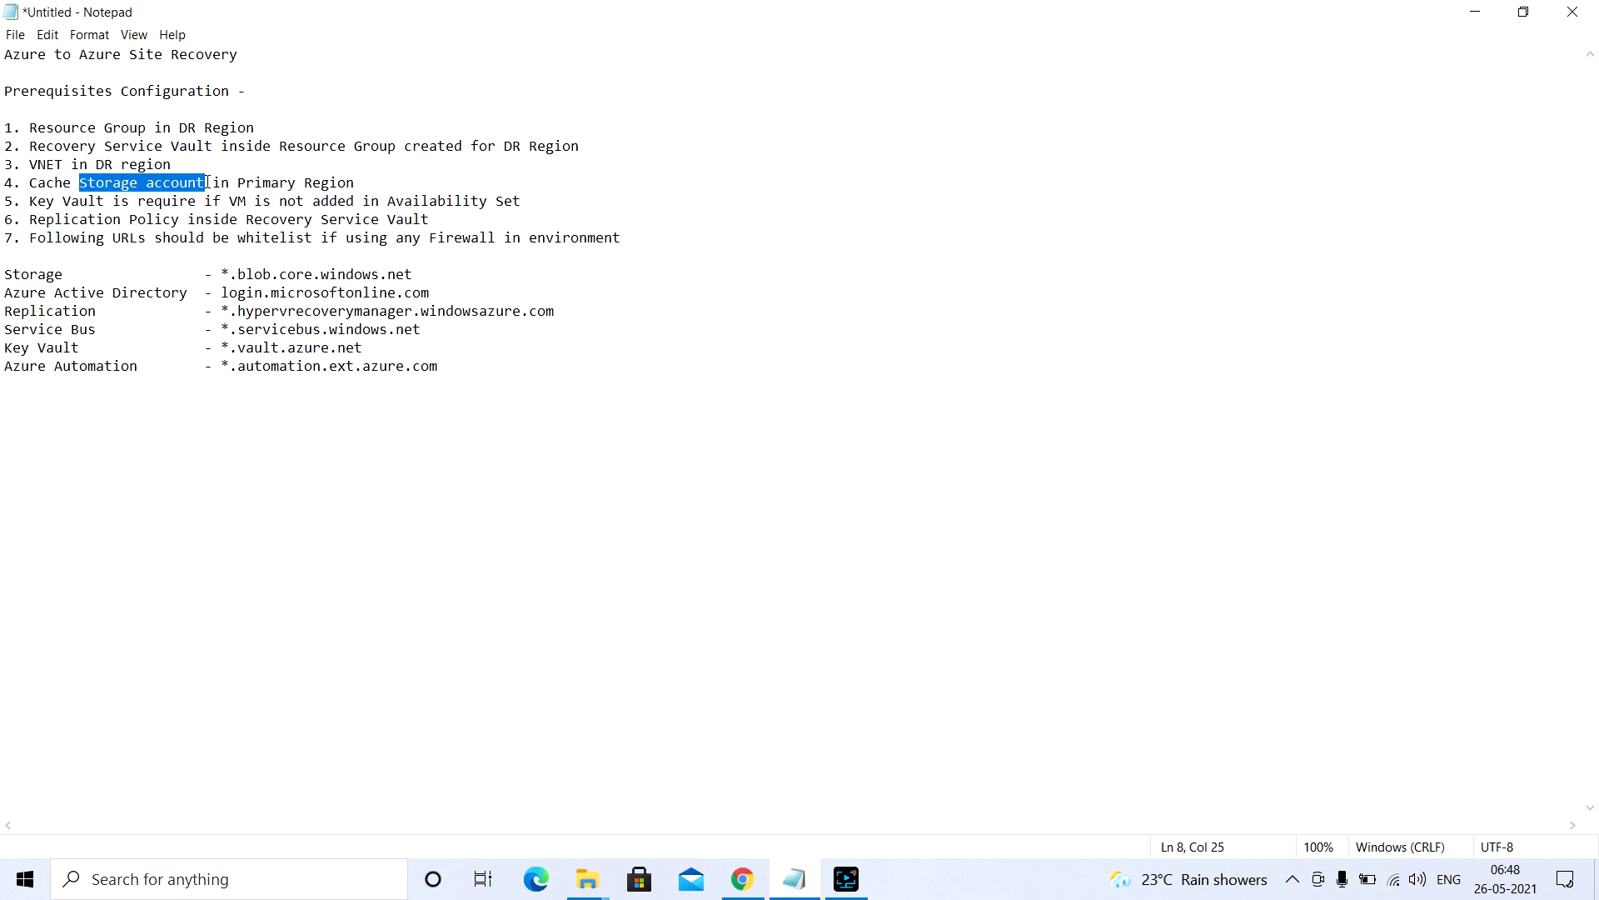
{"action": "left_click_drag", "start_coordinate": [4, 275], "coordinate": [445, 364]}
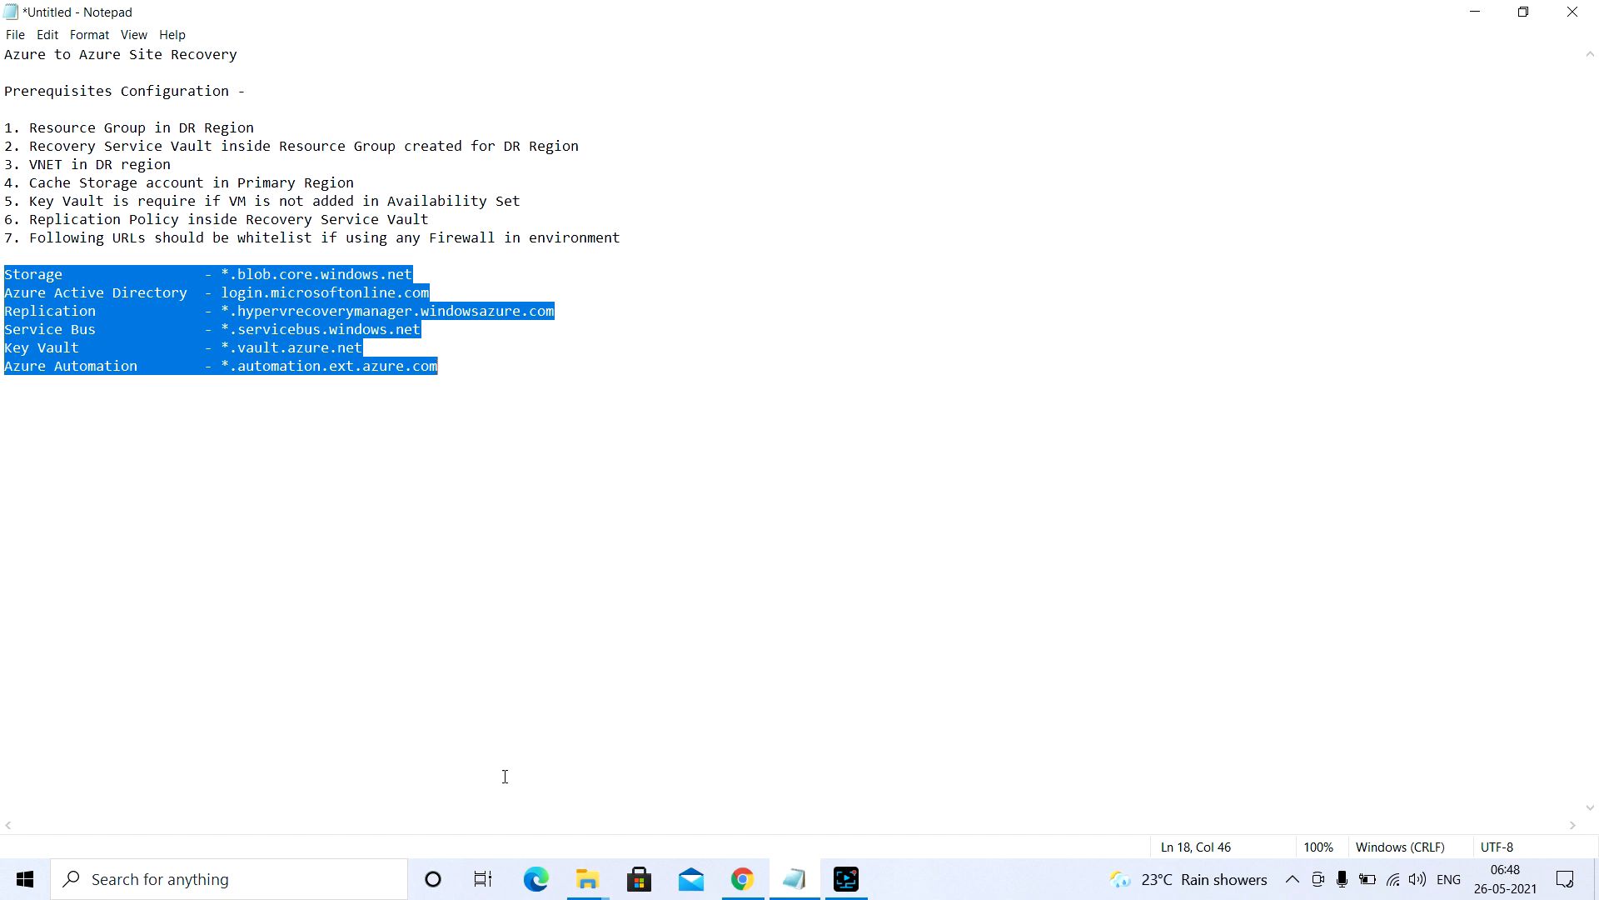
Switch to the Azure portal in Chrome and check the AzureSBM virtual machine's location and resource group.
{"action": "left_click", "coordinate": [746, 889]}
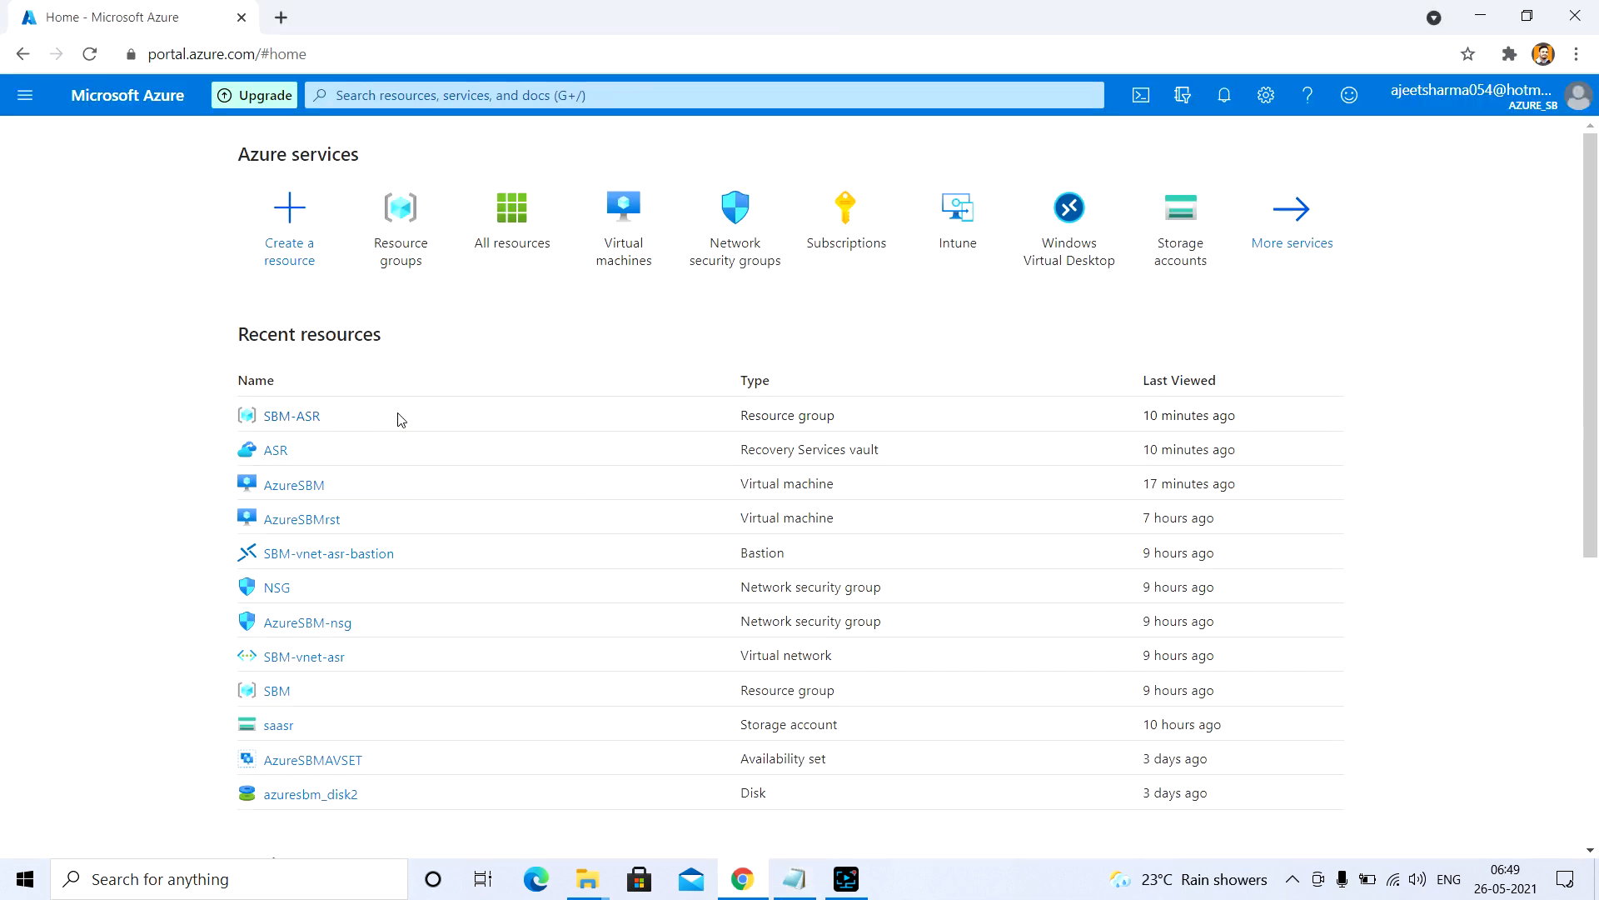
{"action": "left_click", "coordinate": [401, 234]}
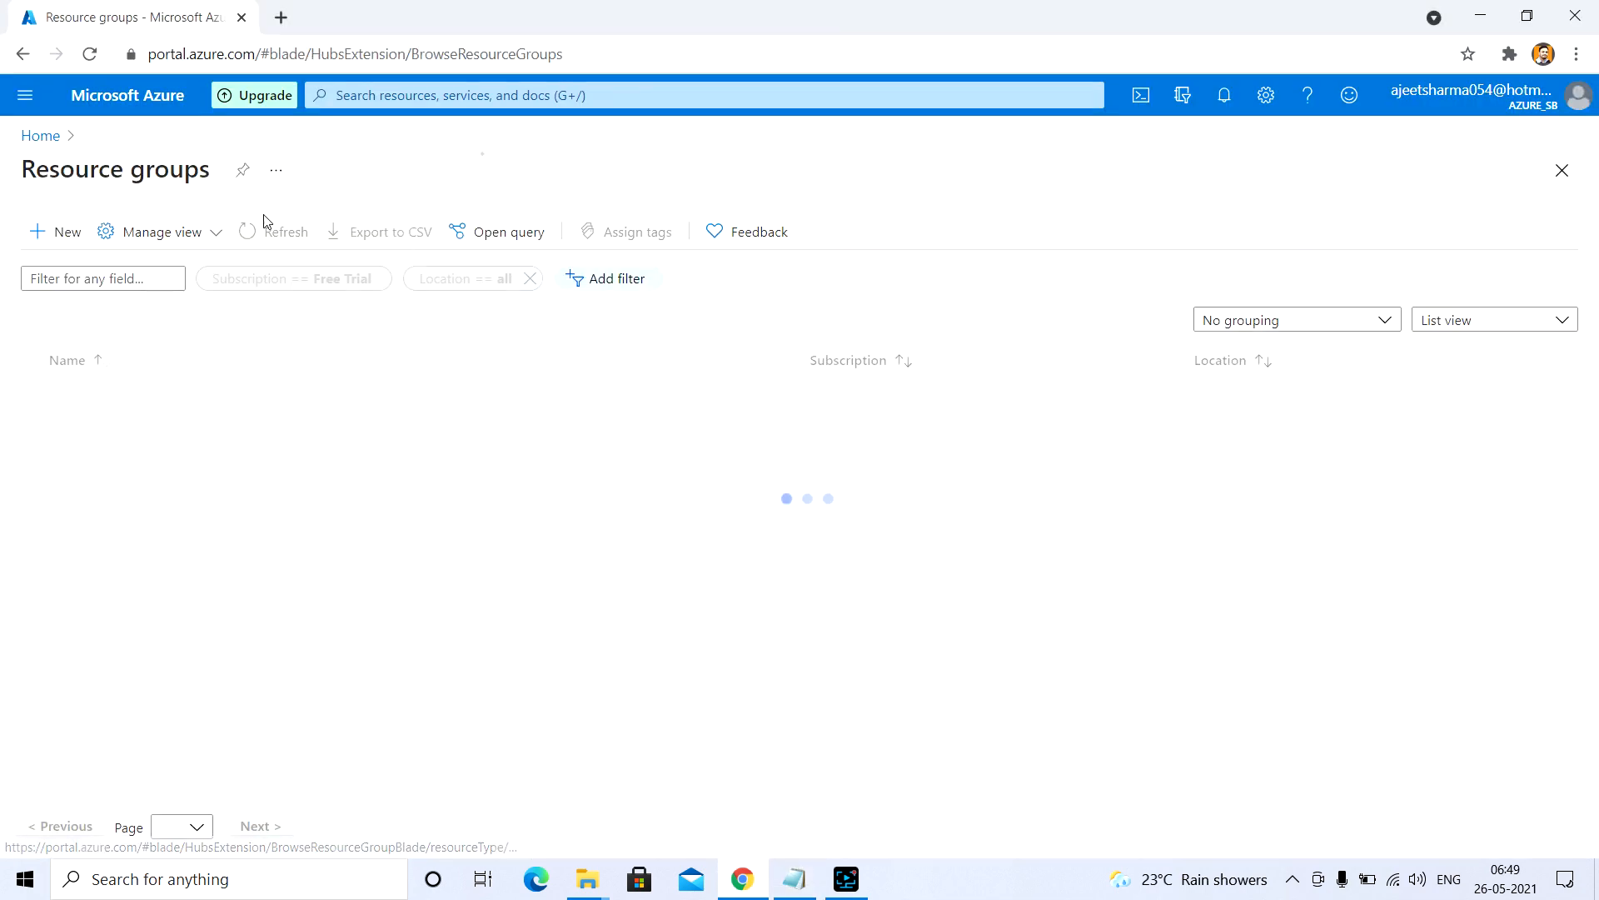
{"action": "left_click", "coordinate": [54, 235]}
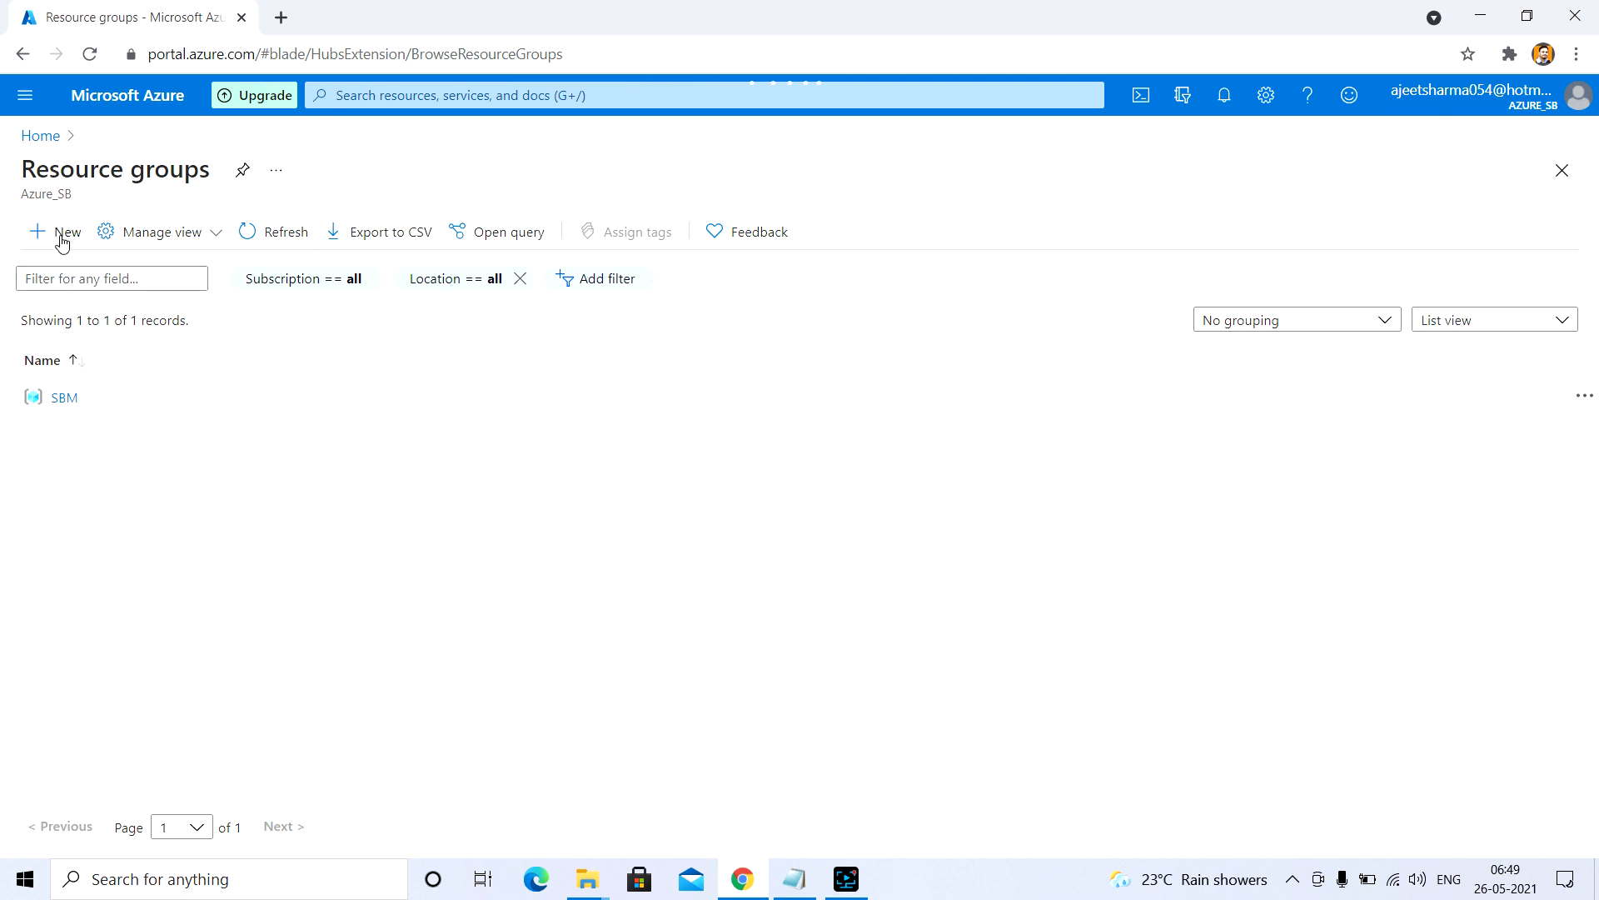
{"action": "left_click", "coordinate": [46, 138]}
{"action": "left_click", "coordinate": [282, 485]}
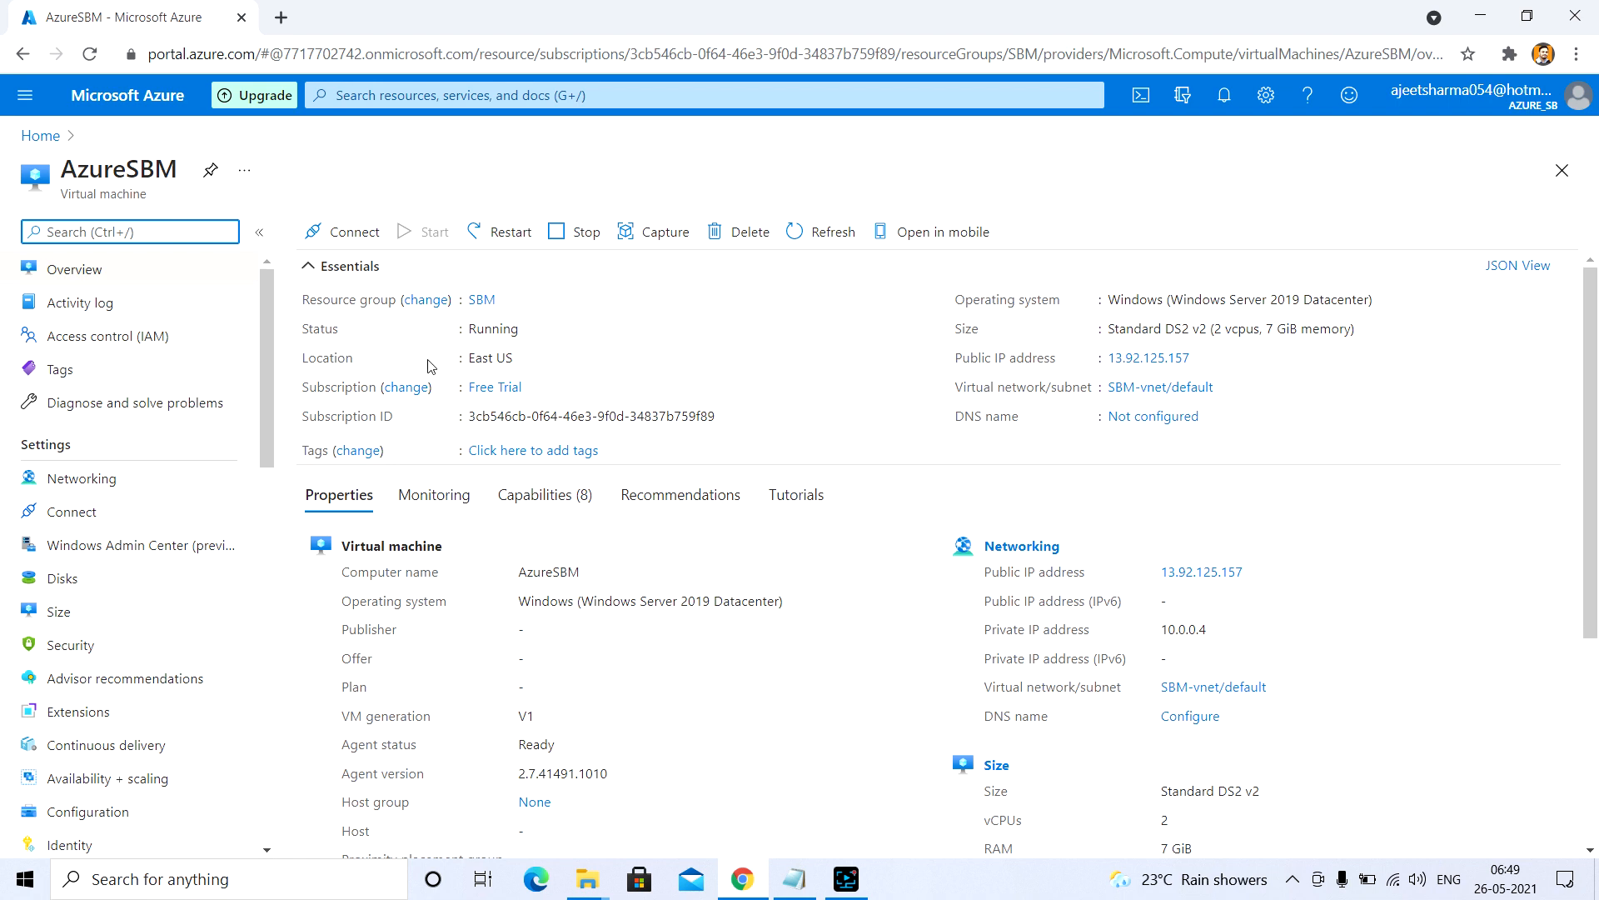
{"action": "mouse_move", "coordinate": [526, 364]}
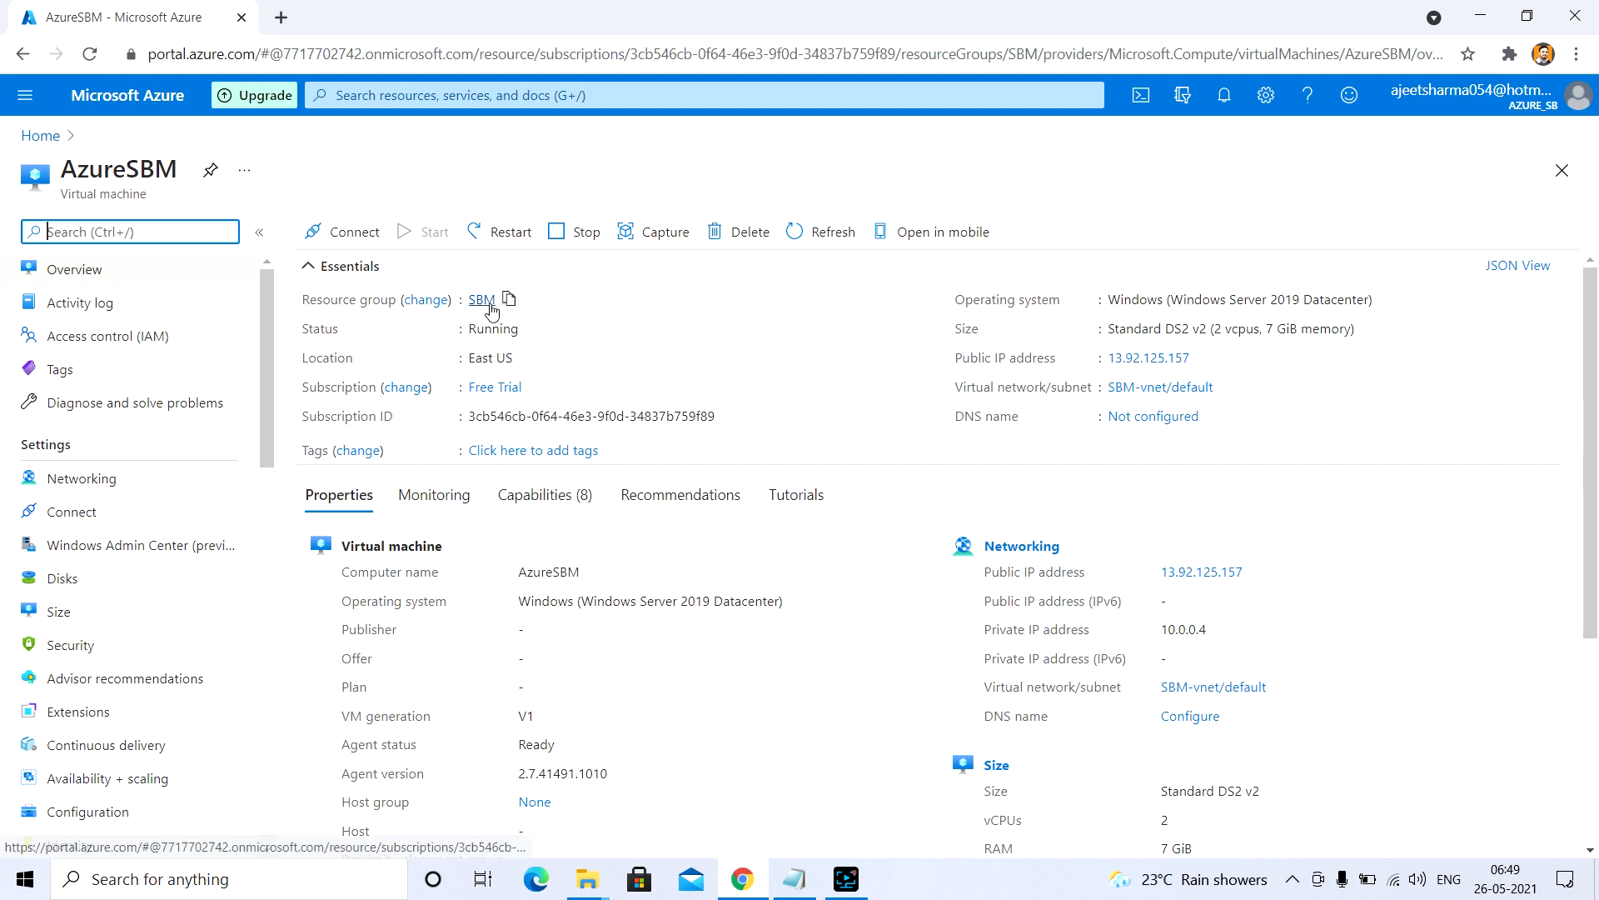
Start creating a new resource group and name it SBM-ASR.
{"action": "left_click", "coordinate": [40, 135]}
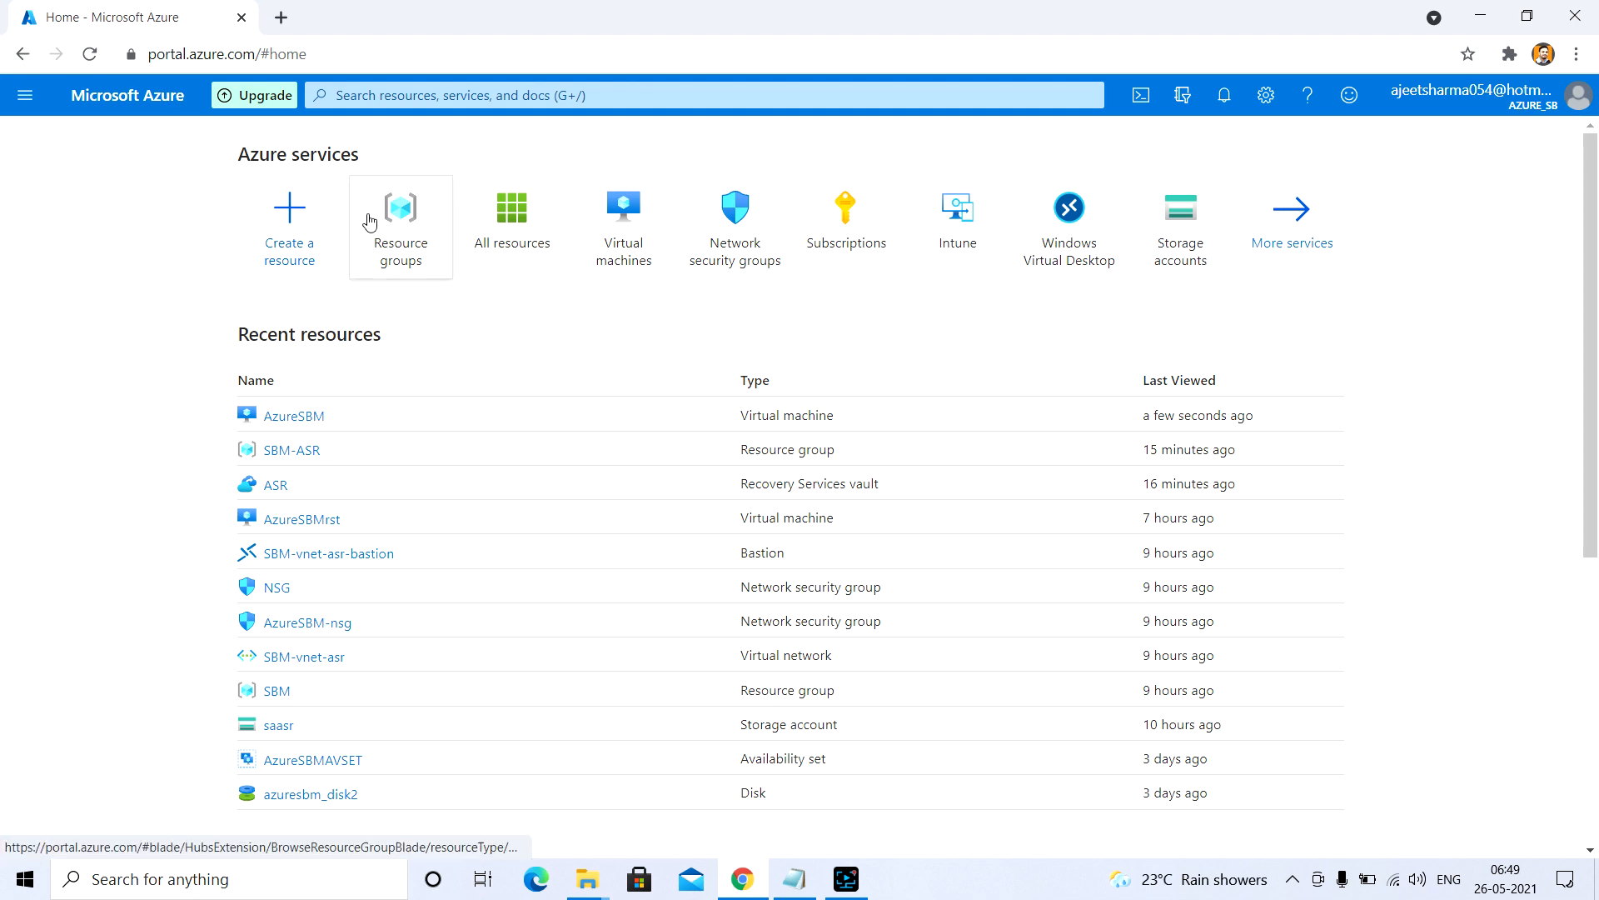
{"action": "left_click", "coordinate": [394, 219]}
{"action": "left_click", "coordinate": [58, 234]}
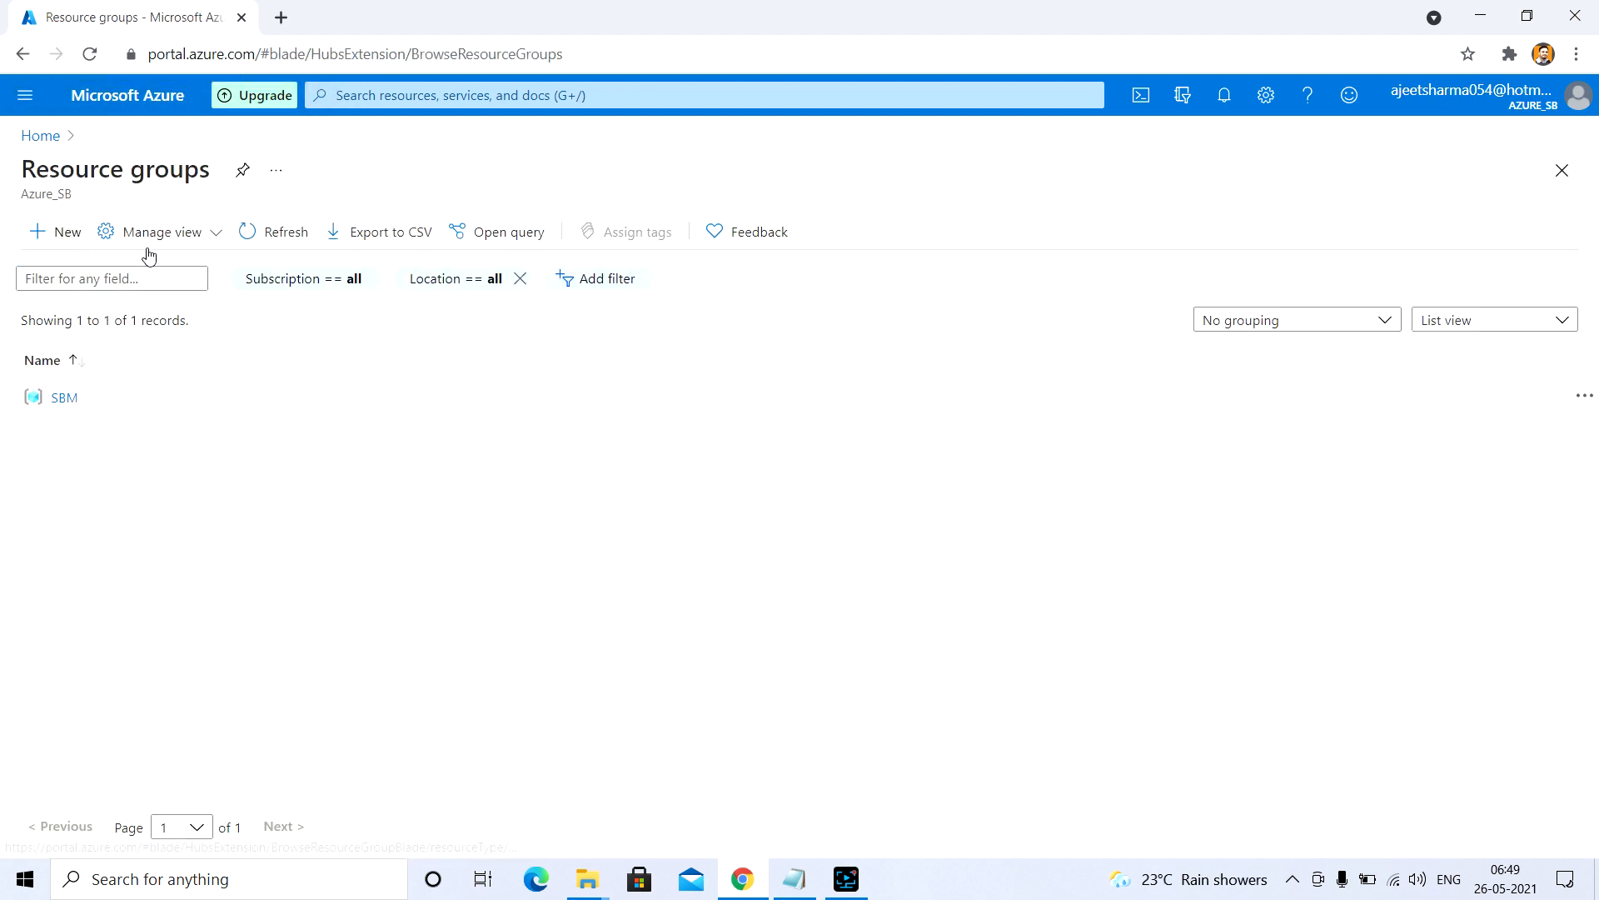
{"action": "left_click", "coordinate": [677, 442]}
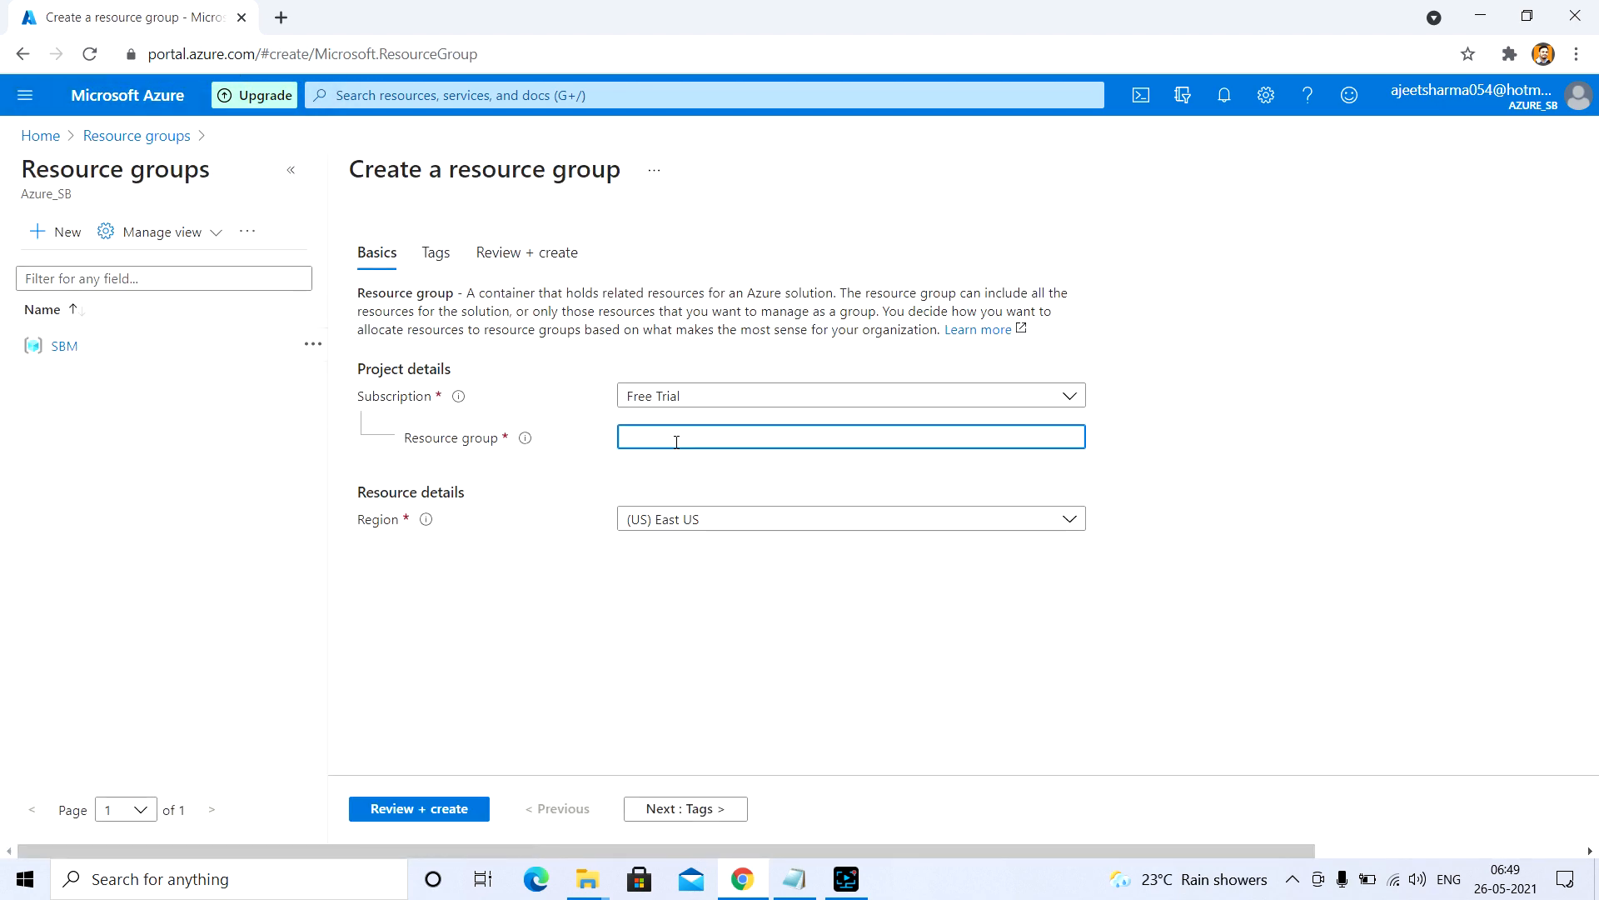
{"action": "type", "text": "SBM-ASR"}
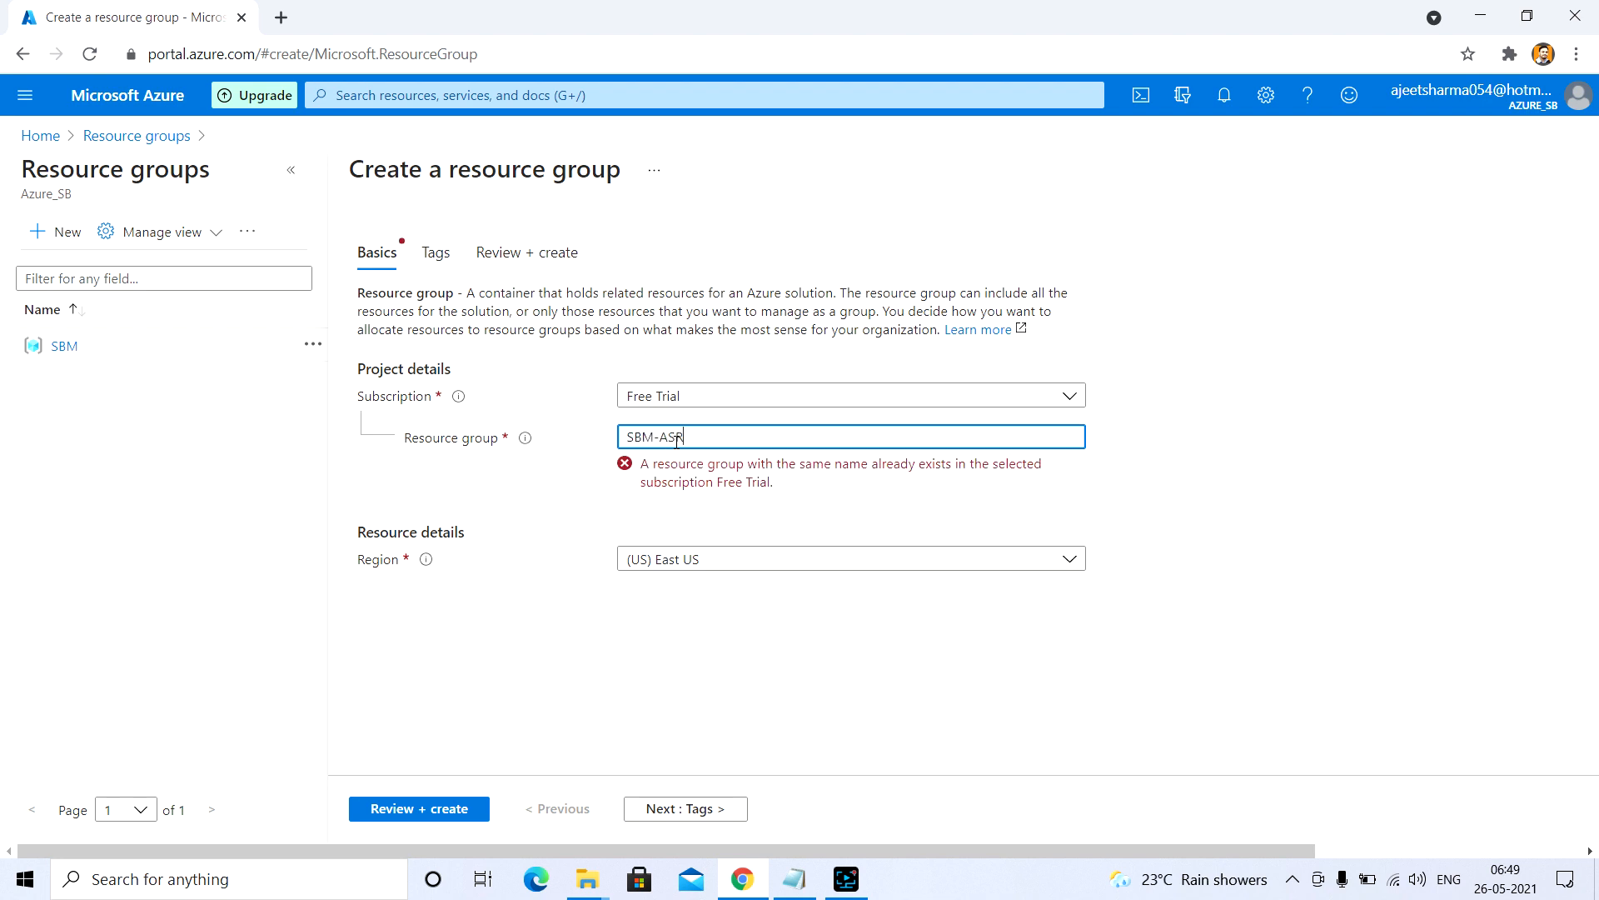
Set the resource group's region to (US) West US, then validate and create the group.
{"action": "left_click", "coordinate": [678, 523]}
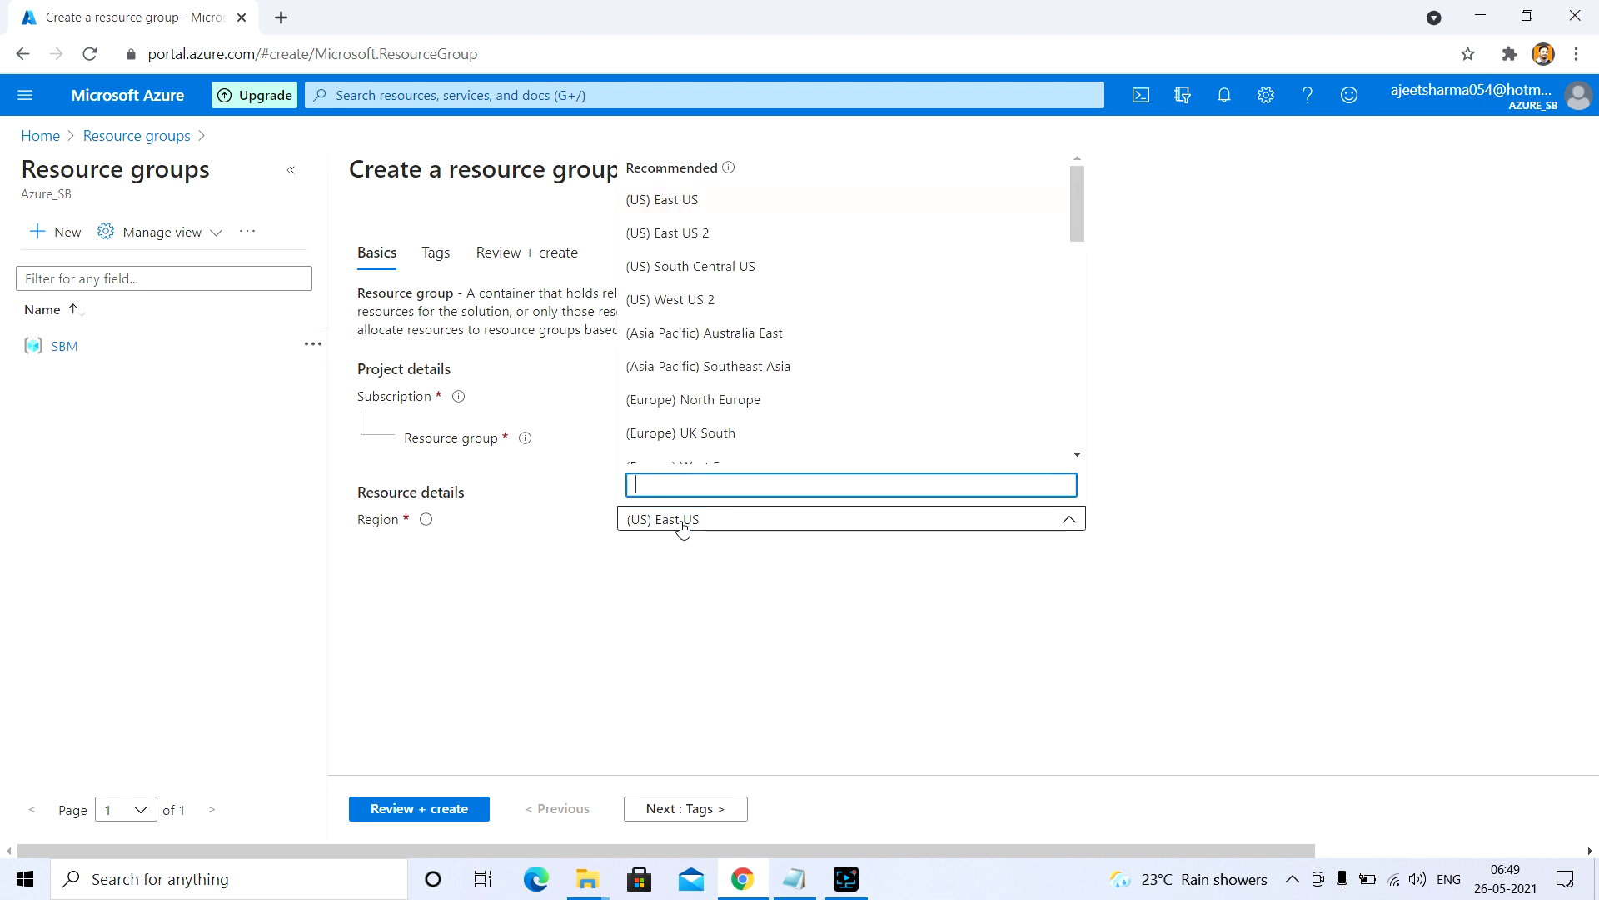
{"action": "scroll", "coordinate": [713, 396], "scroll_direction": "down", "scroll_amount": 2}
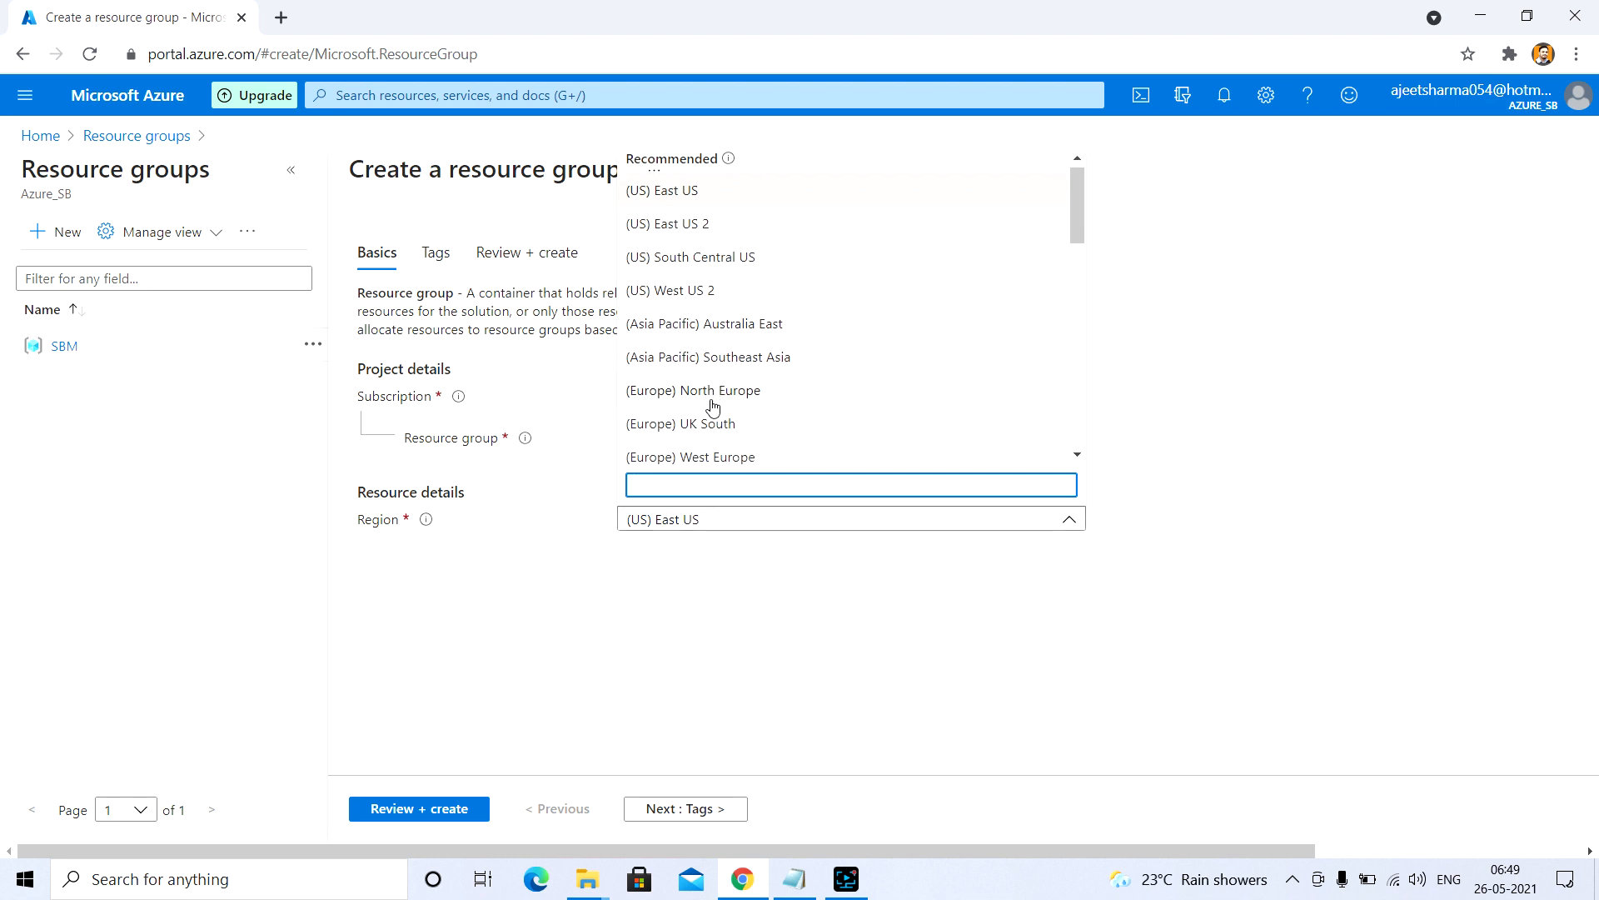
{"action": "scroll", "coordinate": [714, 369], "scroll_direction": "up", "scroll_amount": 2}
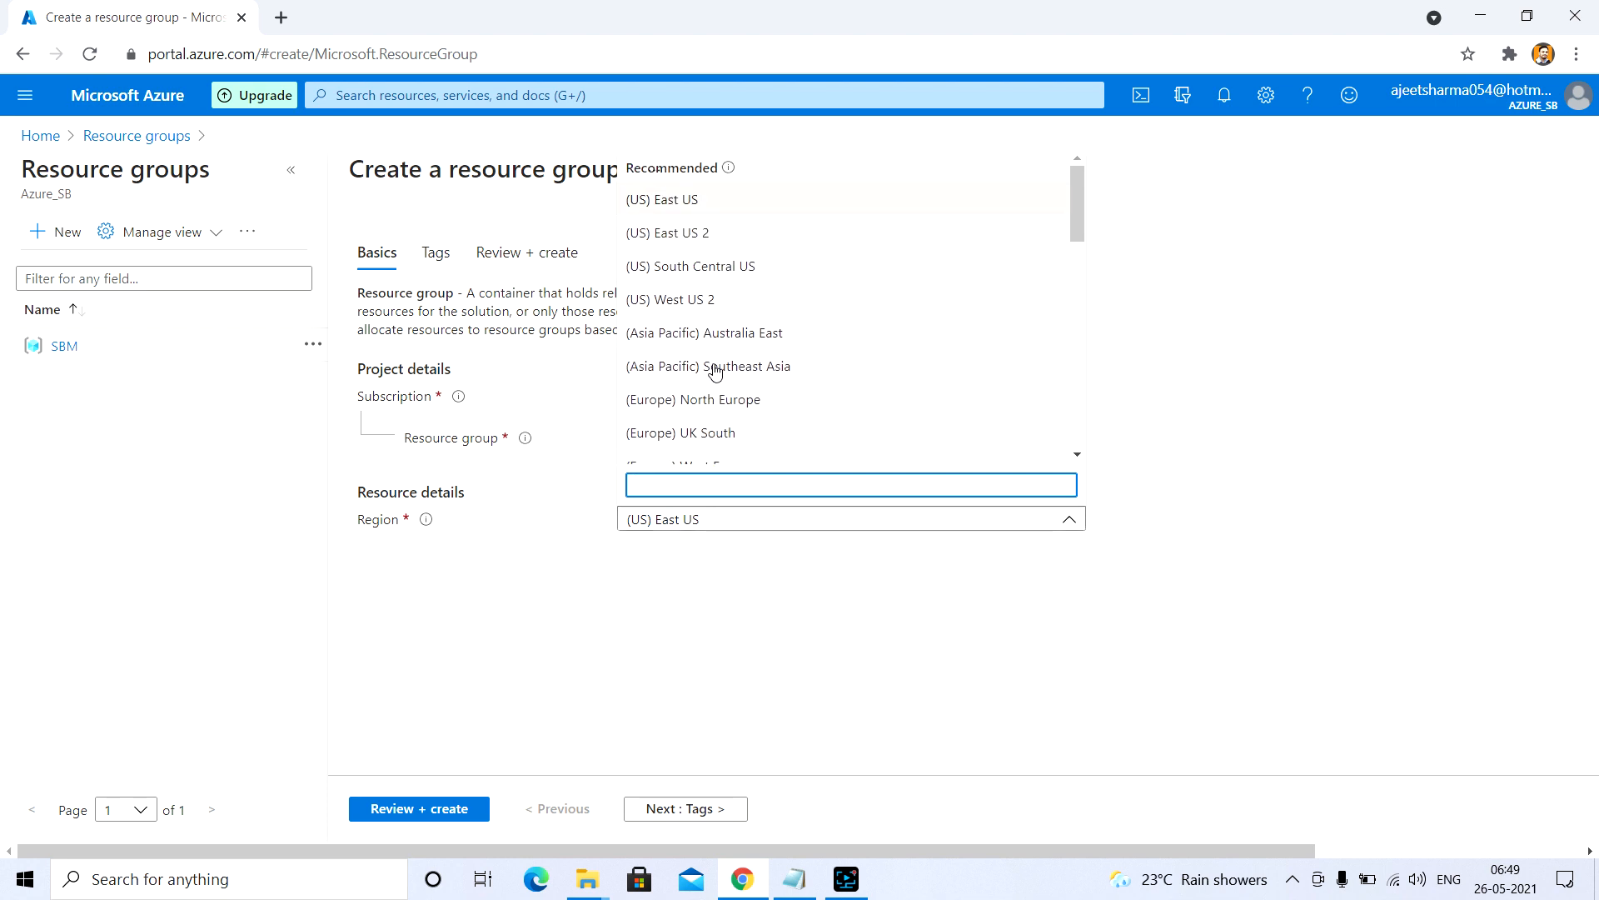
{"action": "scroll", "coordinate": [714, 416], "scroll_direction": "down", "scroll_amount": 4}
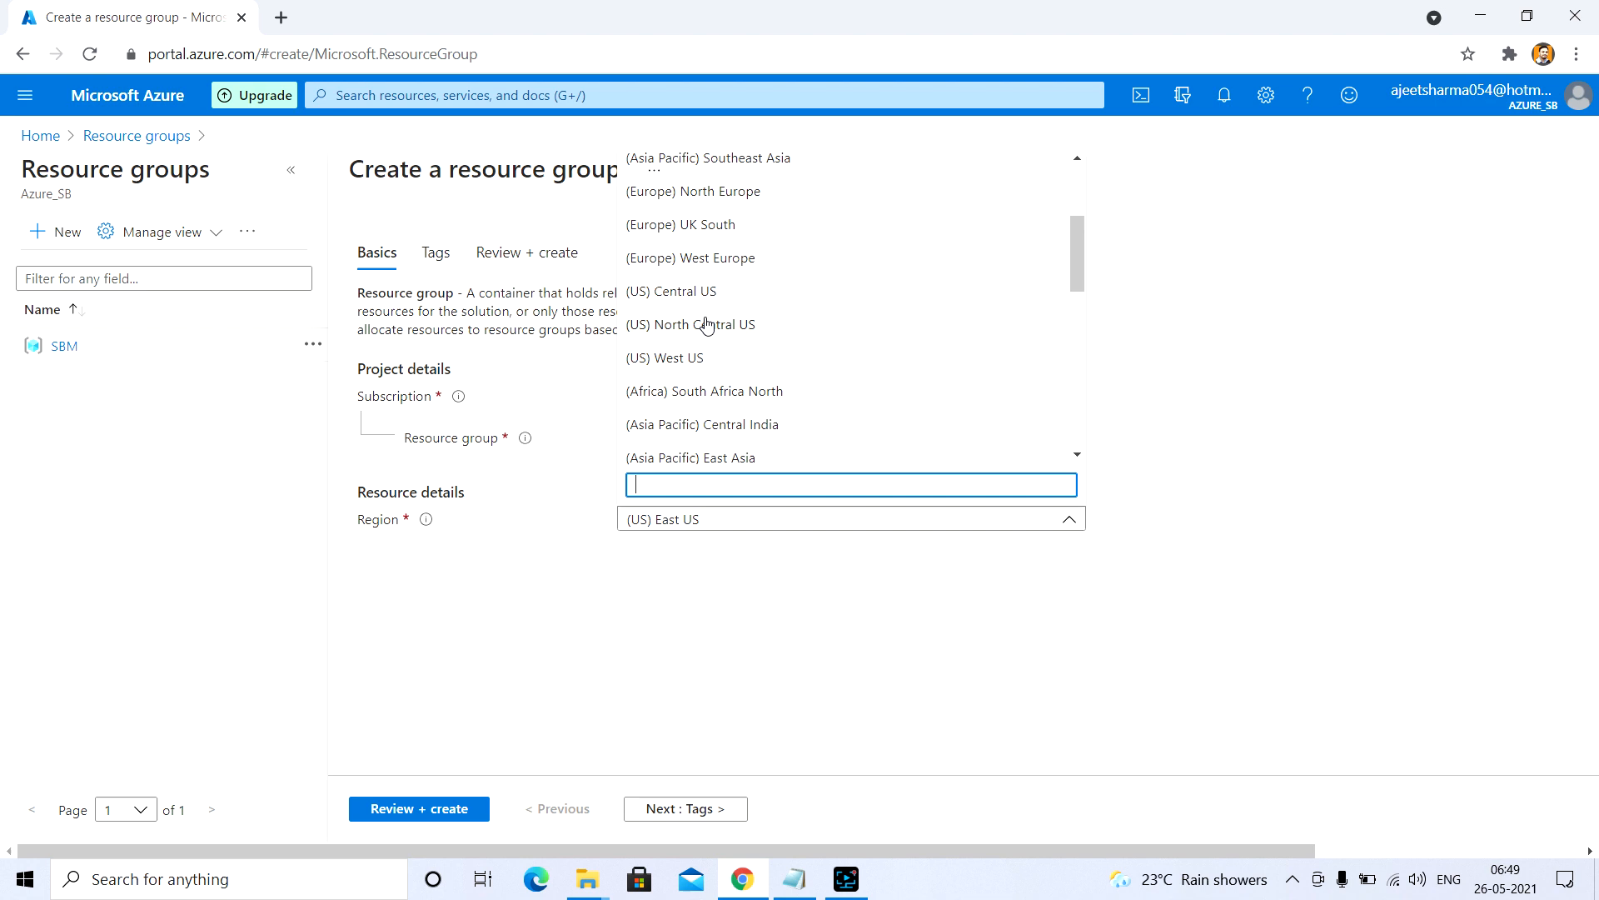
{"action": "left_click", "coordinate": [680, 358]}
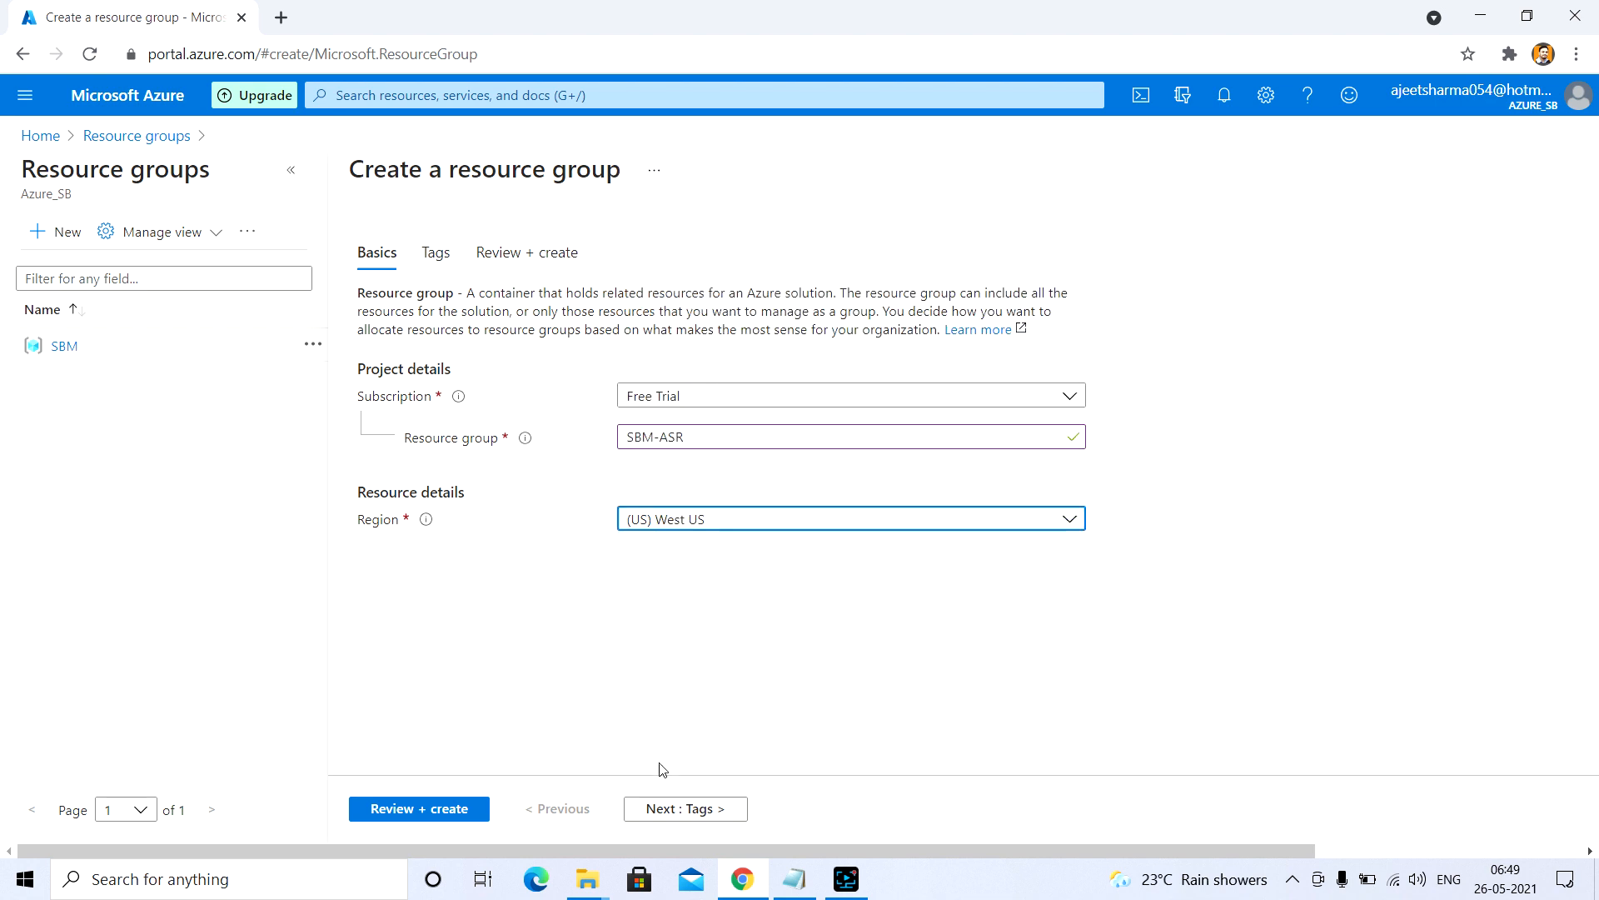
{"action": "left_click", "coordinate": [419, 808]}
{"action": "left_click", "coordinate": [419, 810]}
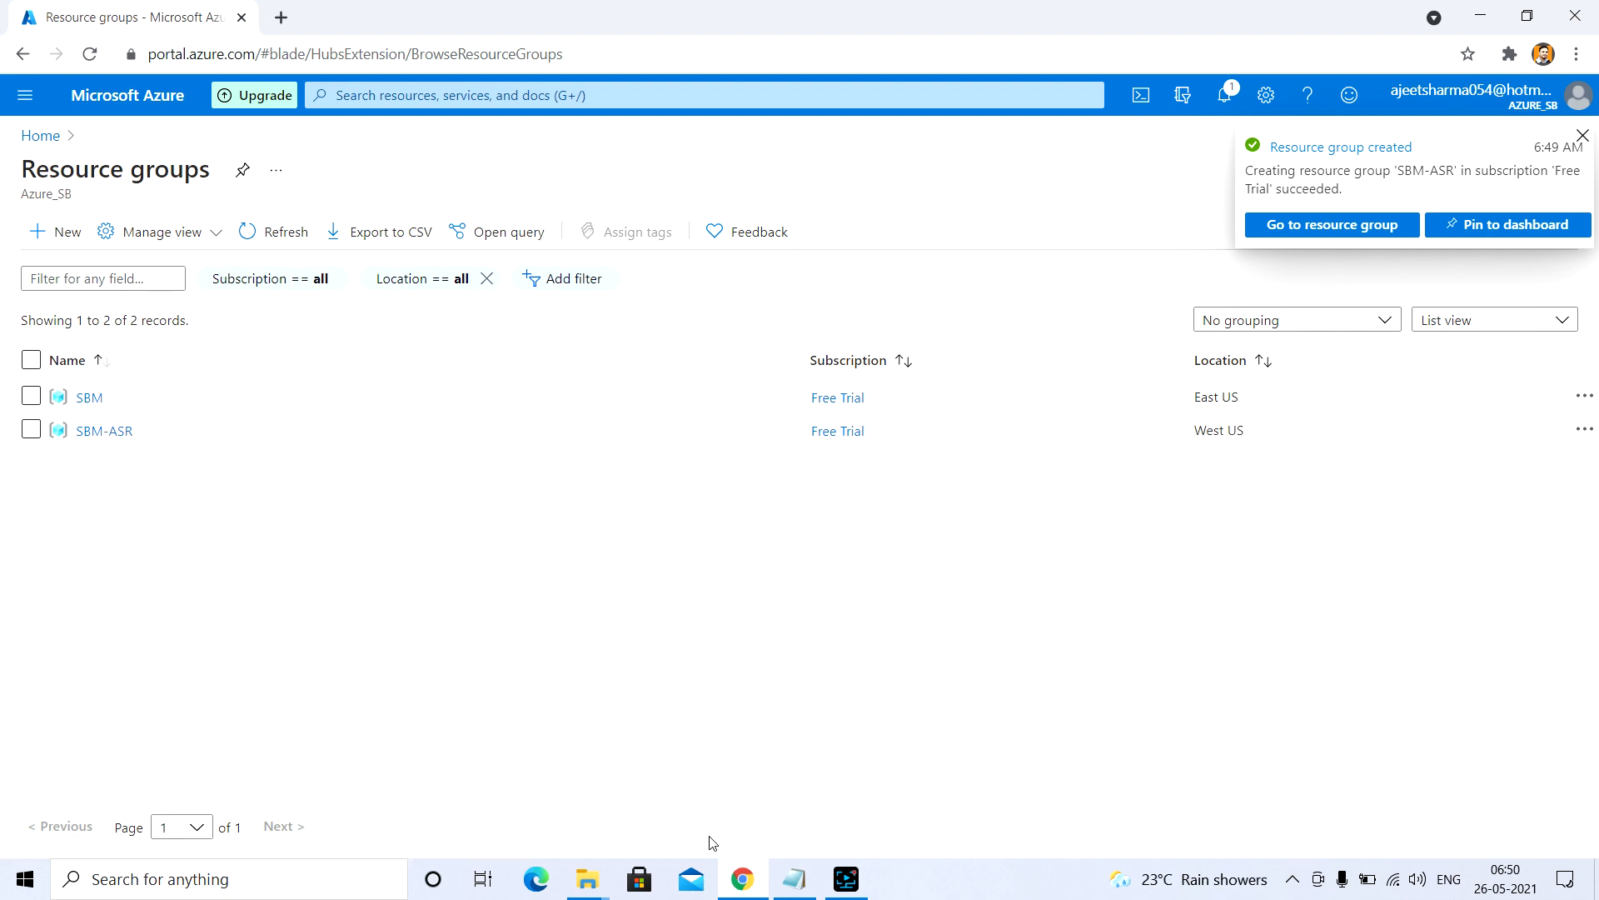
{"action": "left_click", "coordinate": [804, 888]}
{"action": "left_click", "coordinate": [805, 888]}
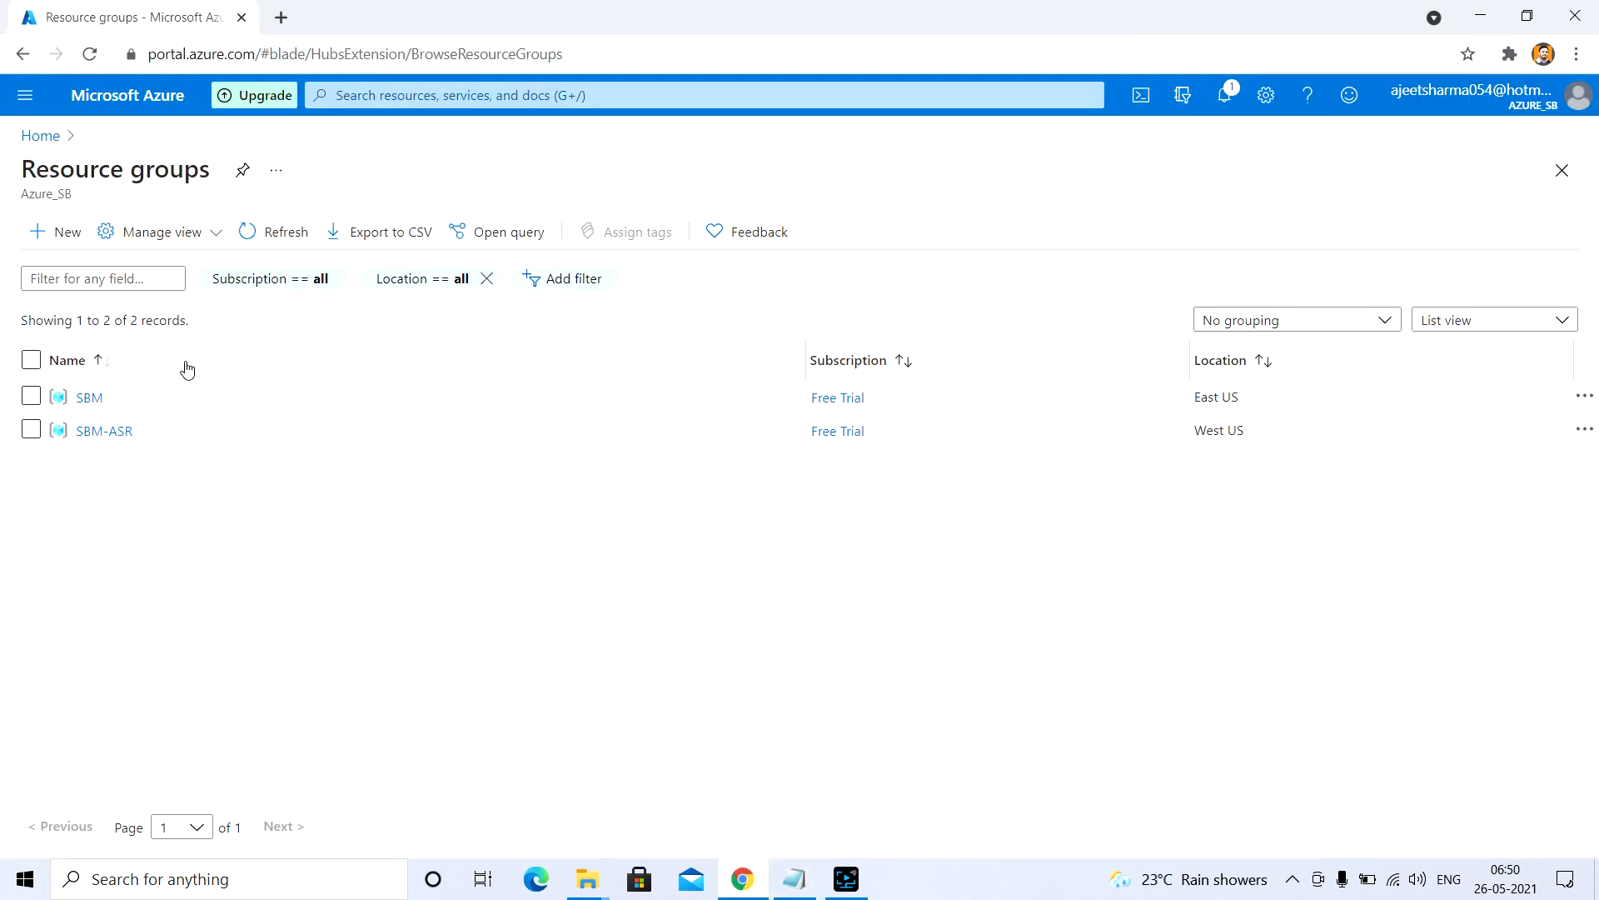
{"action": "left_click", "coordinate": [421, 95]}
{"action": "type", "text": "recover"}
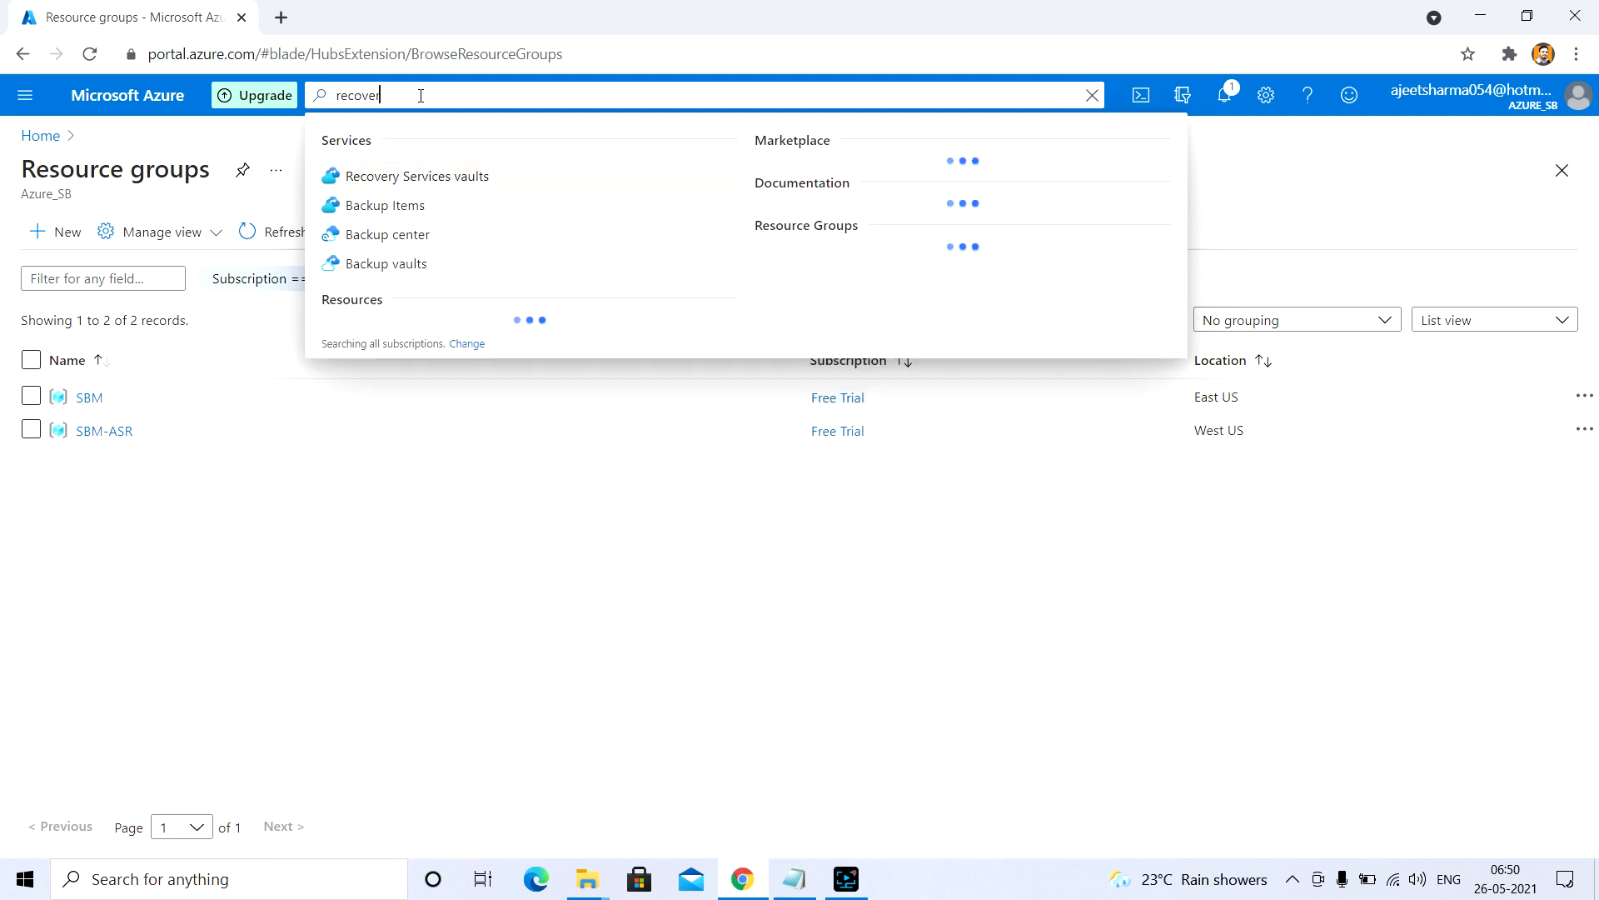
{"action": "left_click", "coordinate": [392, 205]}
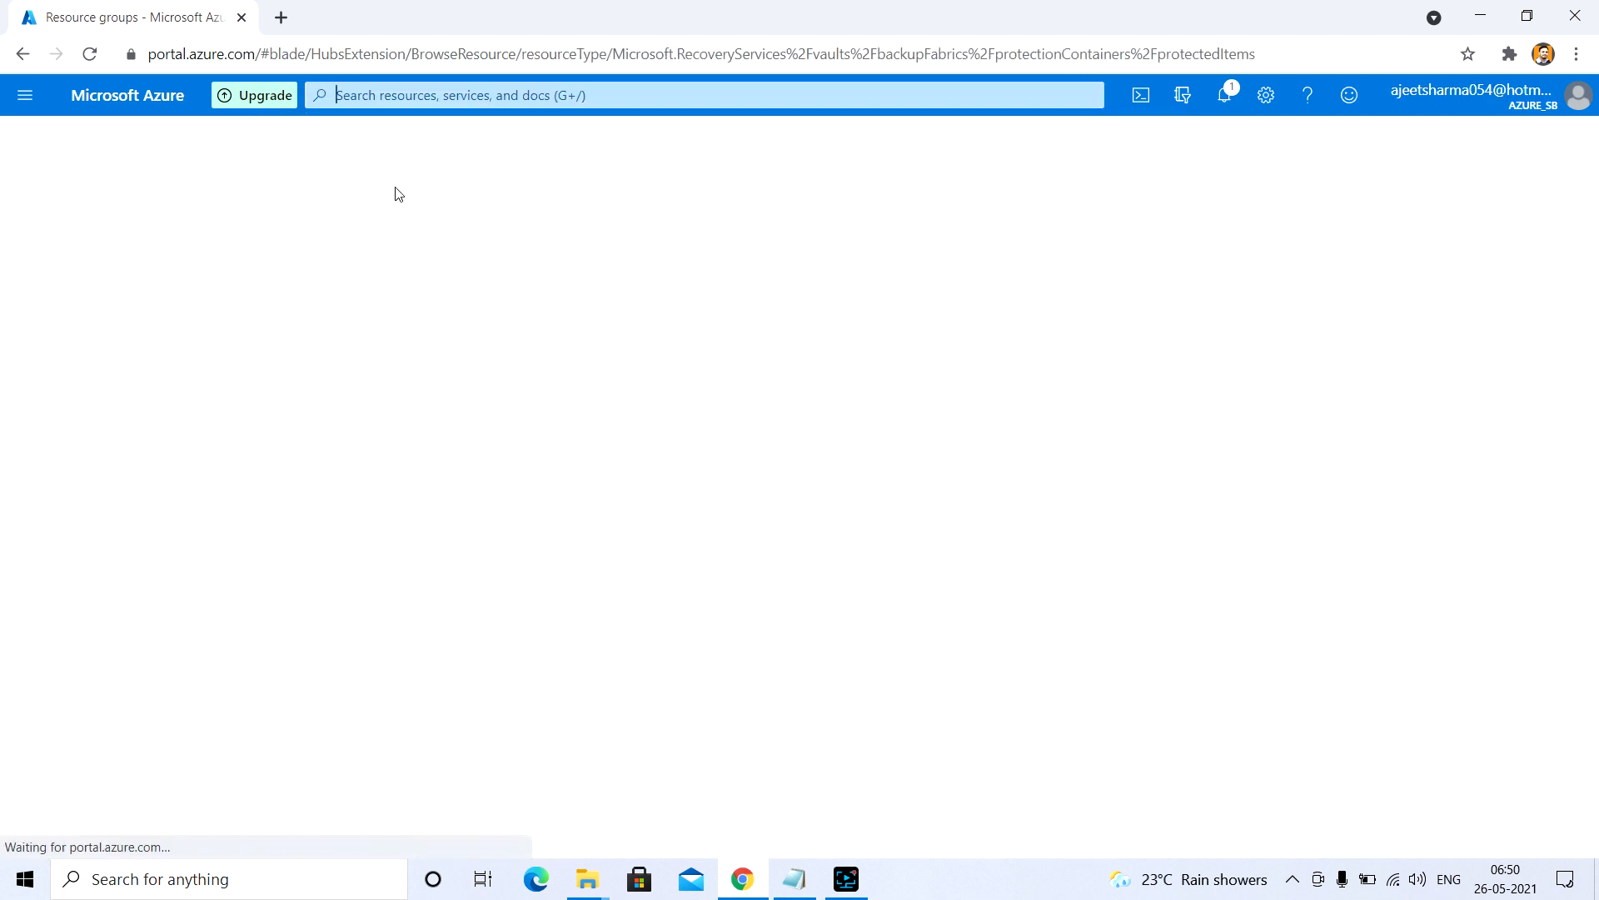
{"action": "type", "text": "re"}
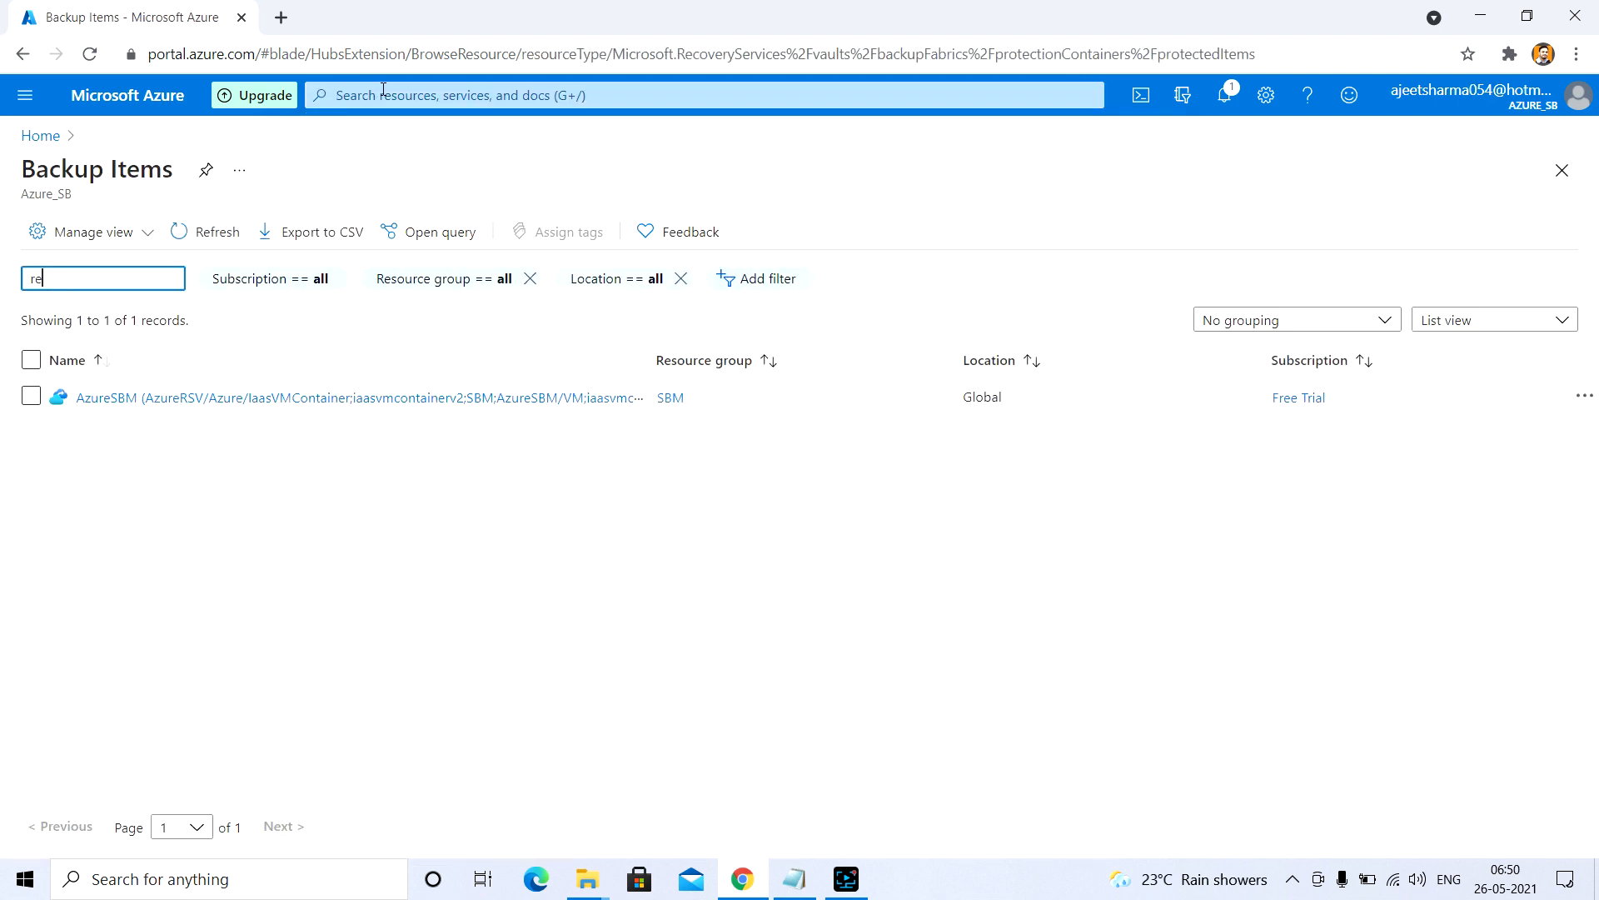
{"action": "type", "text": "c"}
Find Recovery Services vaults in the portal and start a new vault in the SBM-ASR resource group.
{"action": "left_click", "coordinate": [383, 89]}
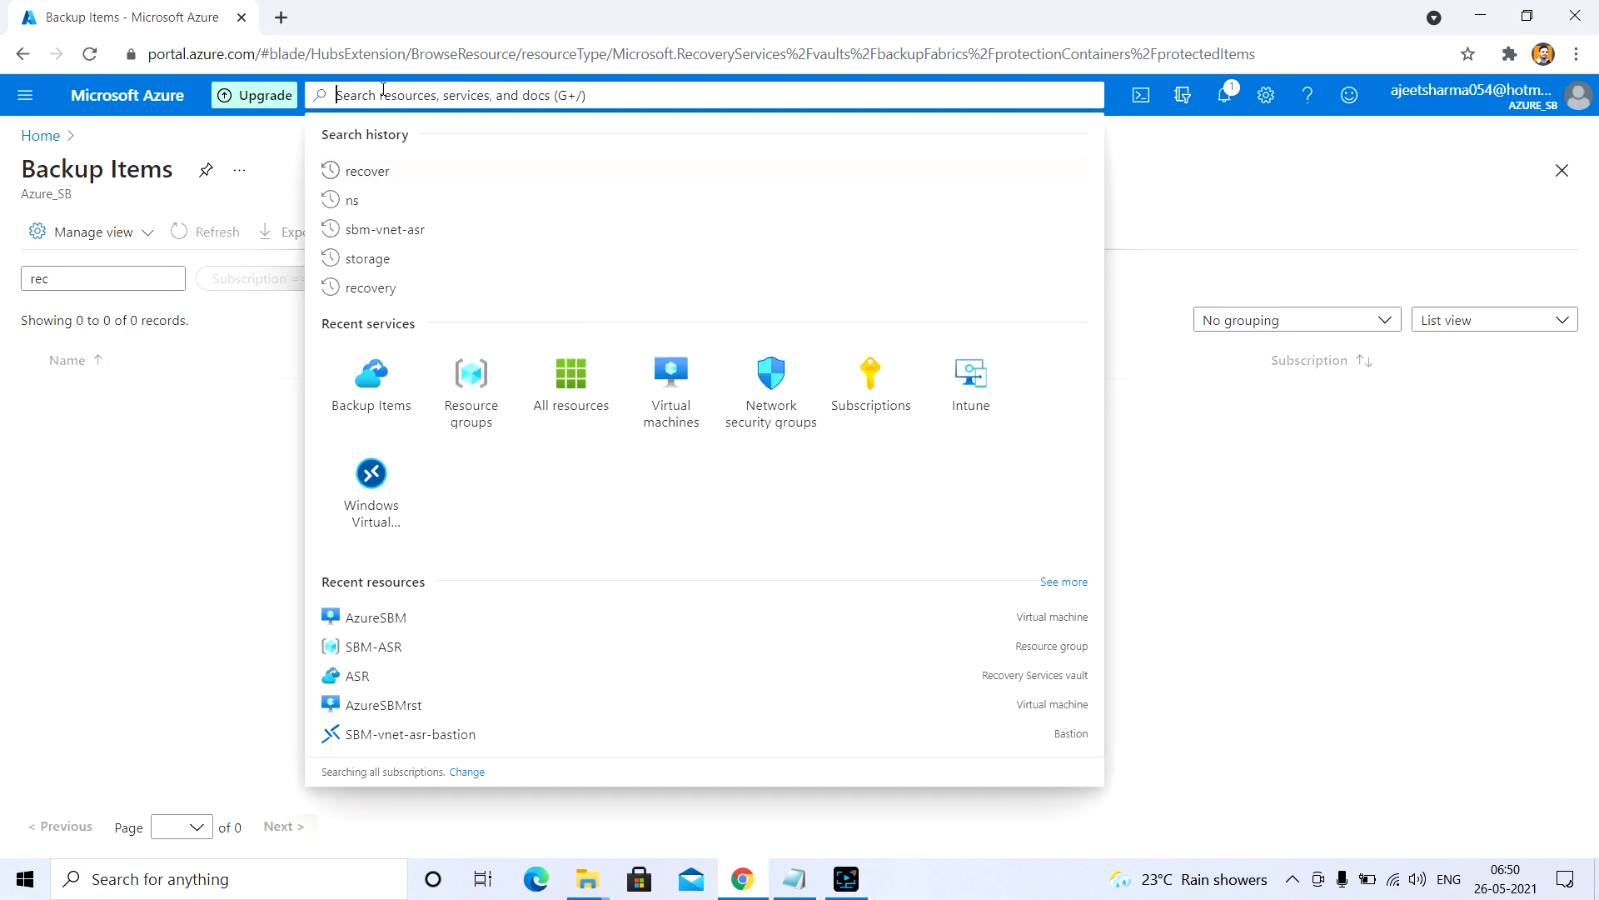
{"action": "type", "text": "recovery"}
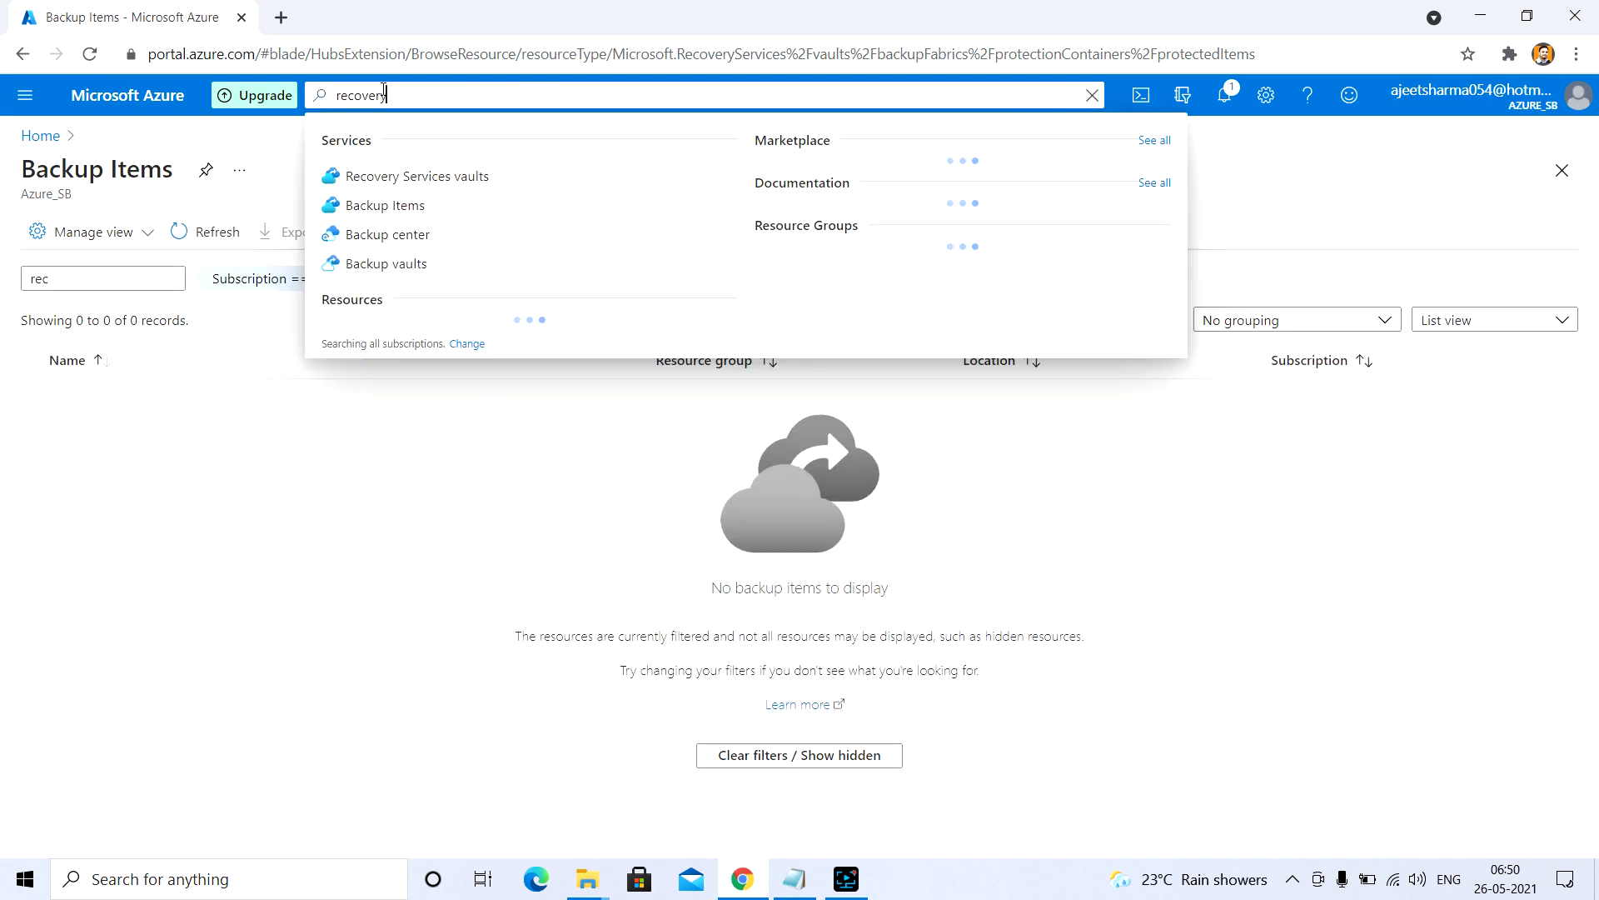
{"action": "left_click", "coordinate": [383, 174]}
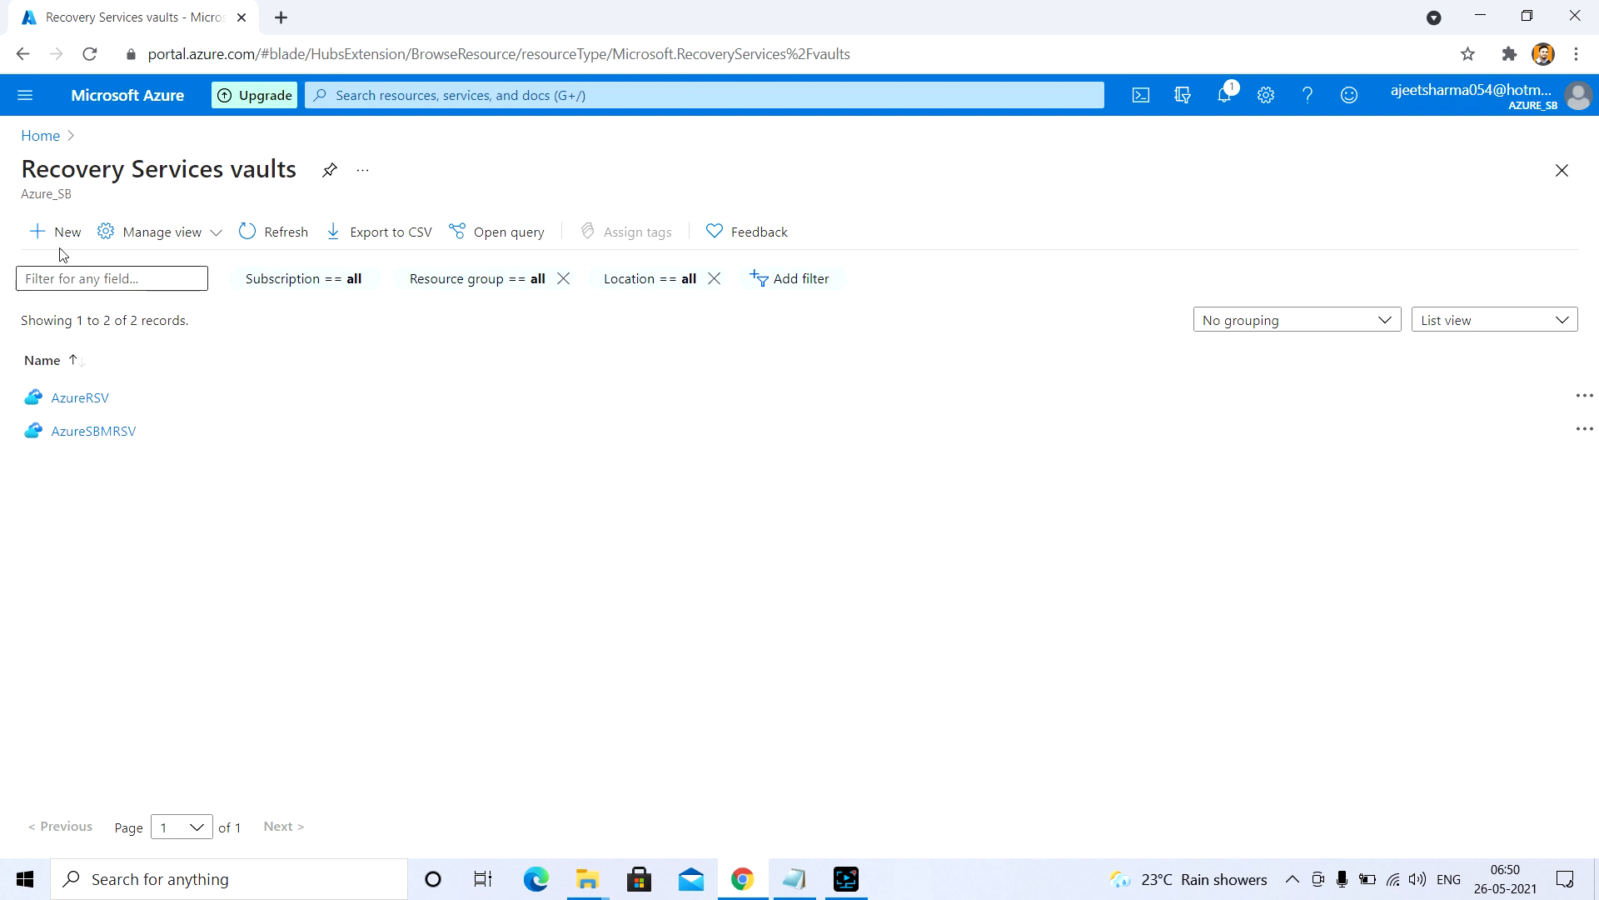
{"action": "left_click", "coordinate": [58, 243]}
{"action": "left_click", "coordinate": [695, 427]}
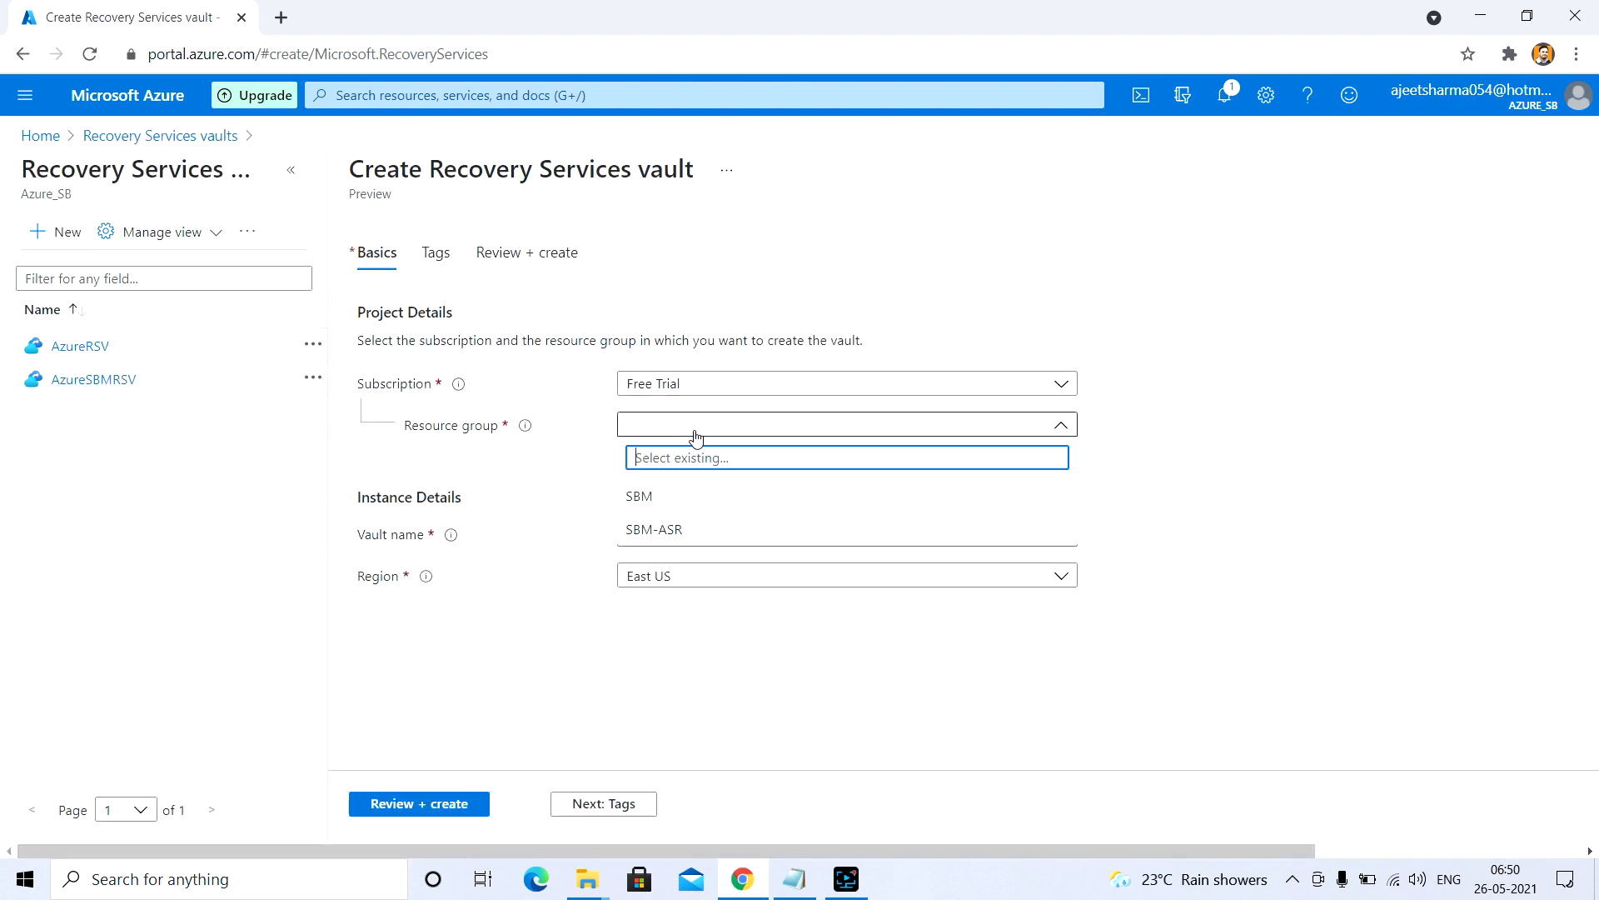
{"action": "left_click", "coordinate": [669, 530]}
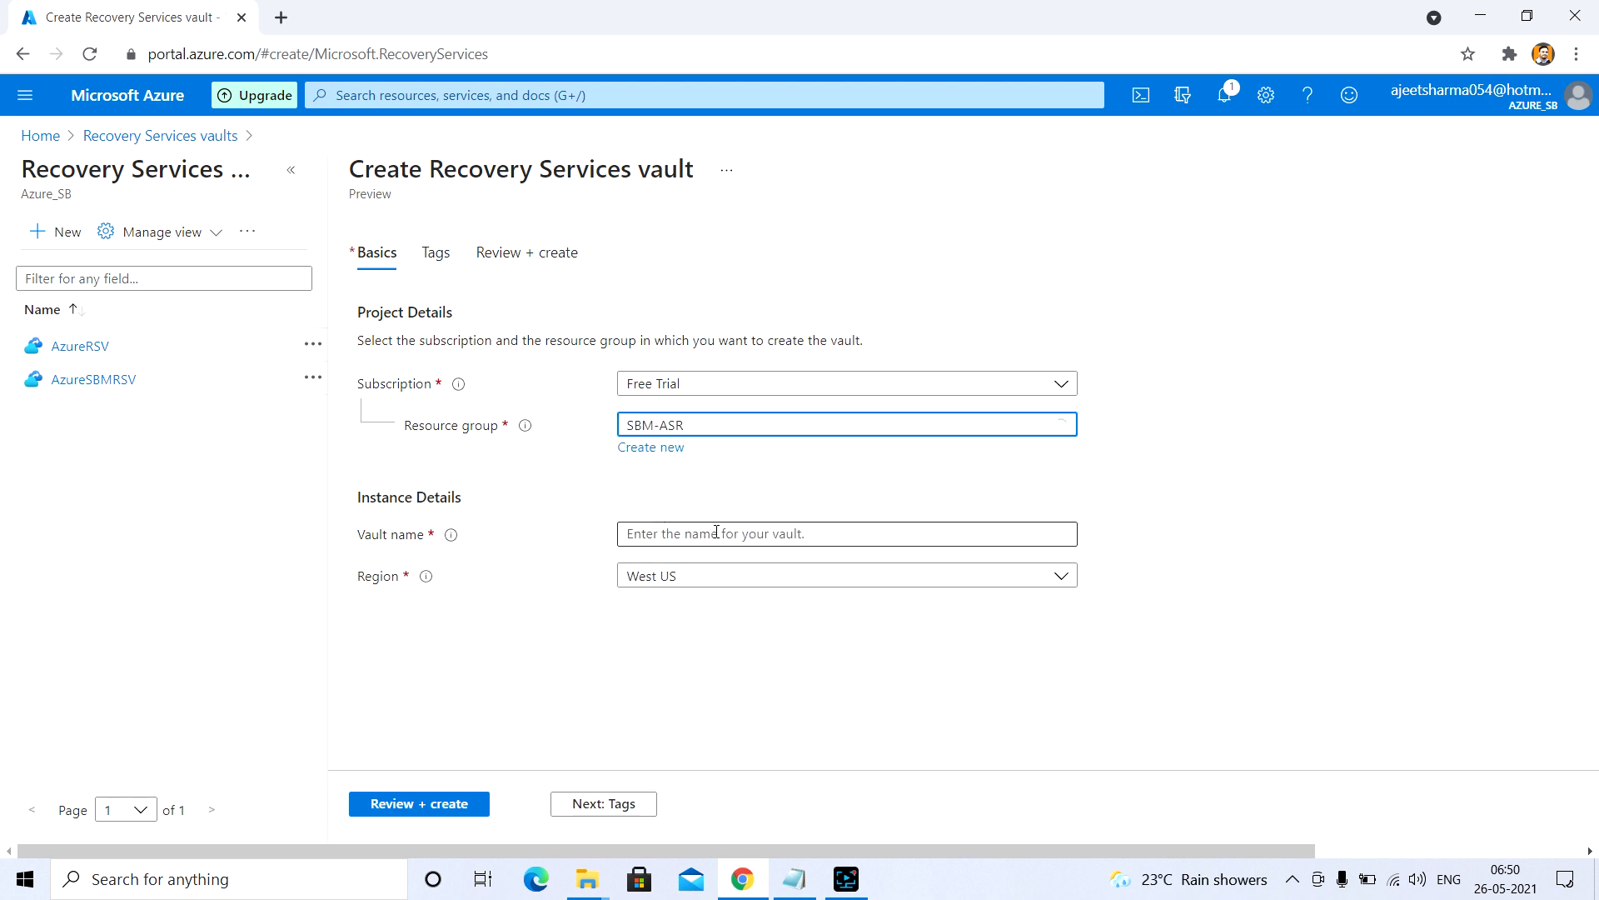
Name the vault ASR, then validate and create it.
{"action": "left_click", "coordinate": [710, 533]}
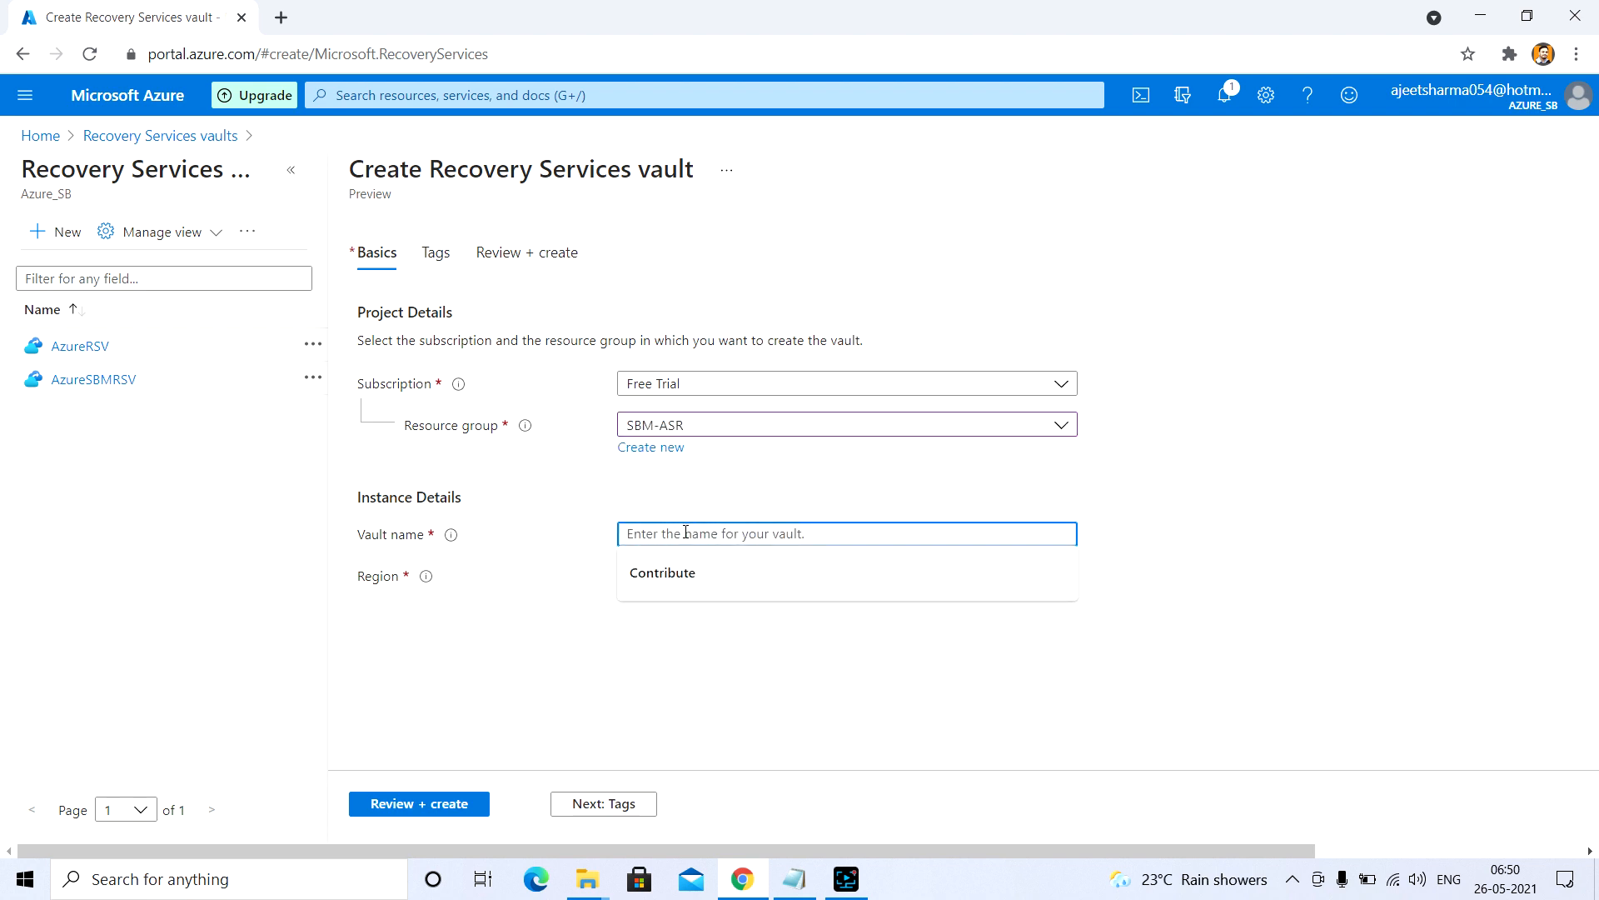
{"action": "type", "text": "ASR"}
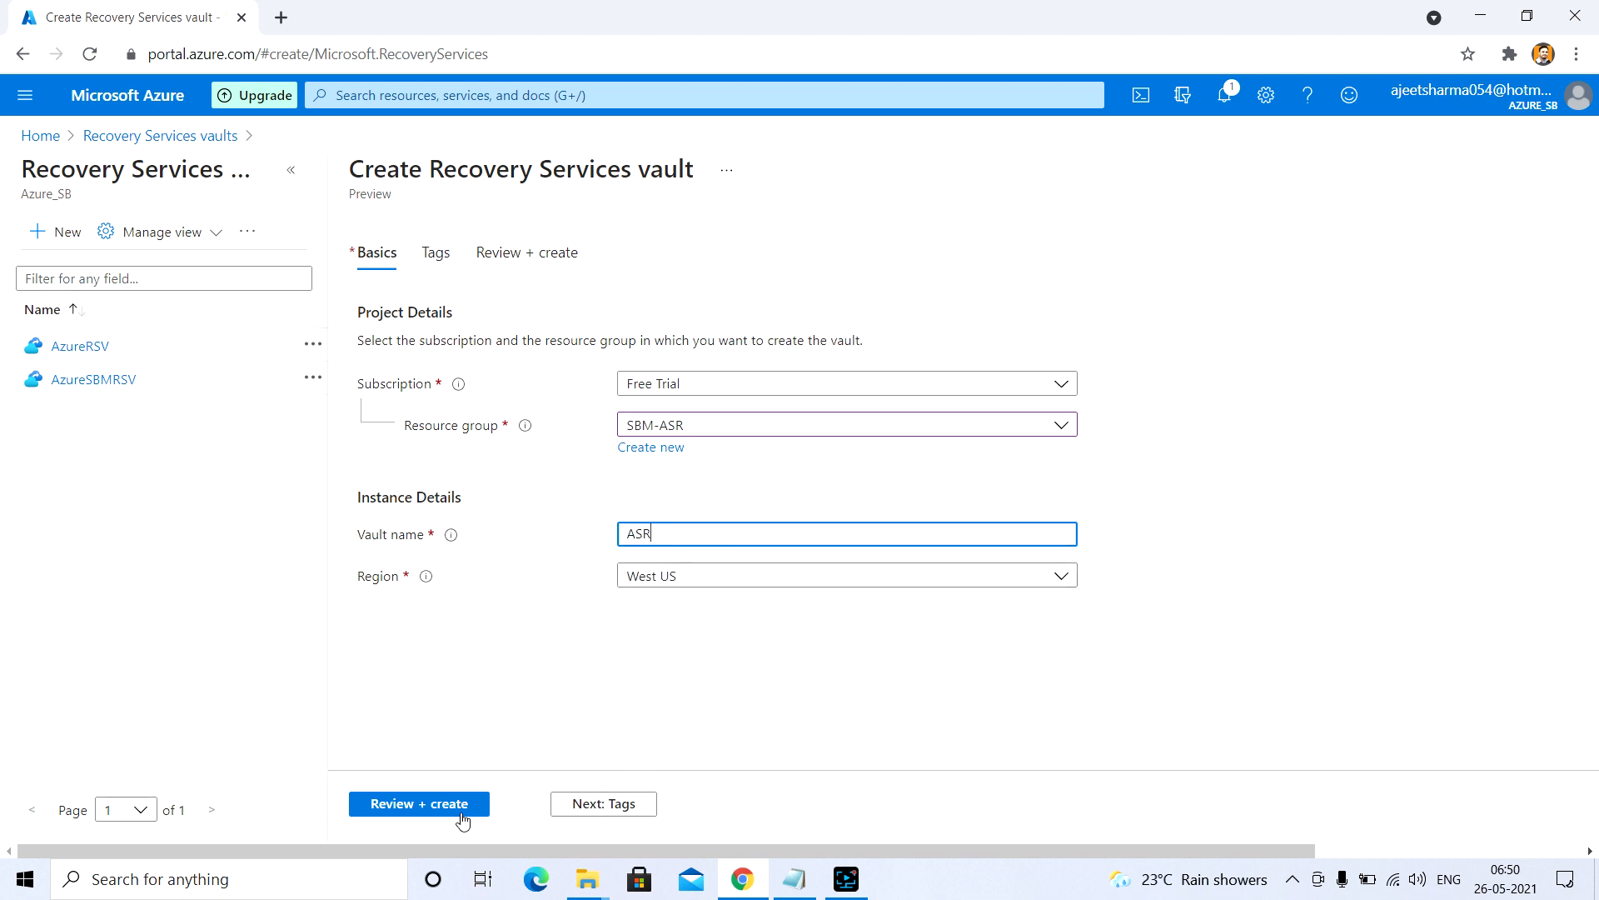
{"action": "left_click", "coordinate": [428, 805]}
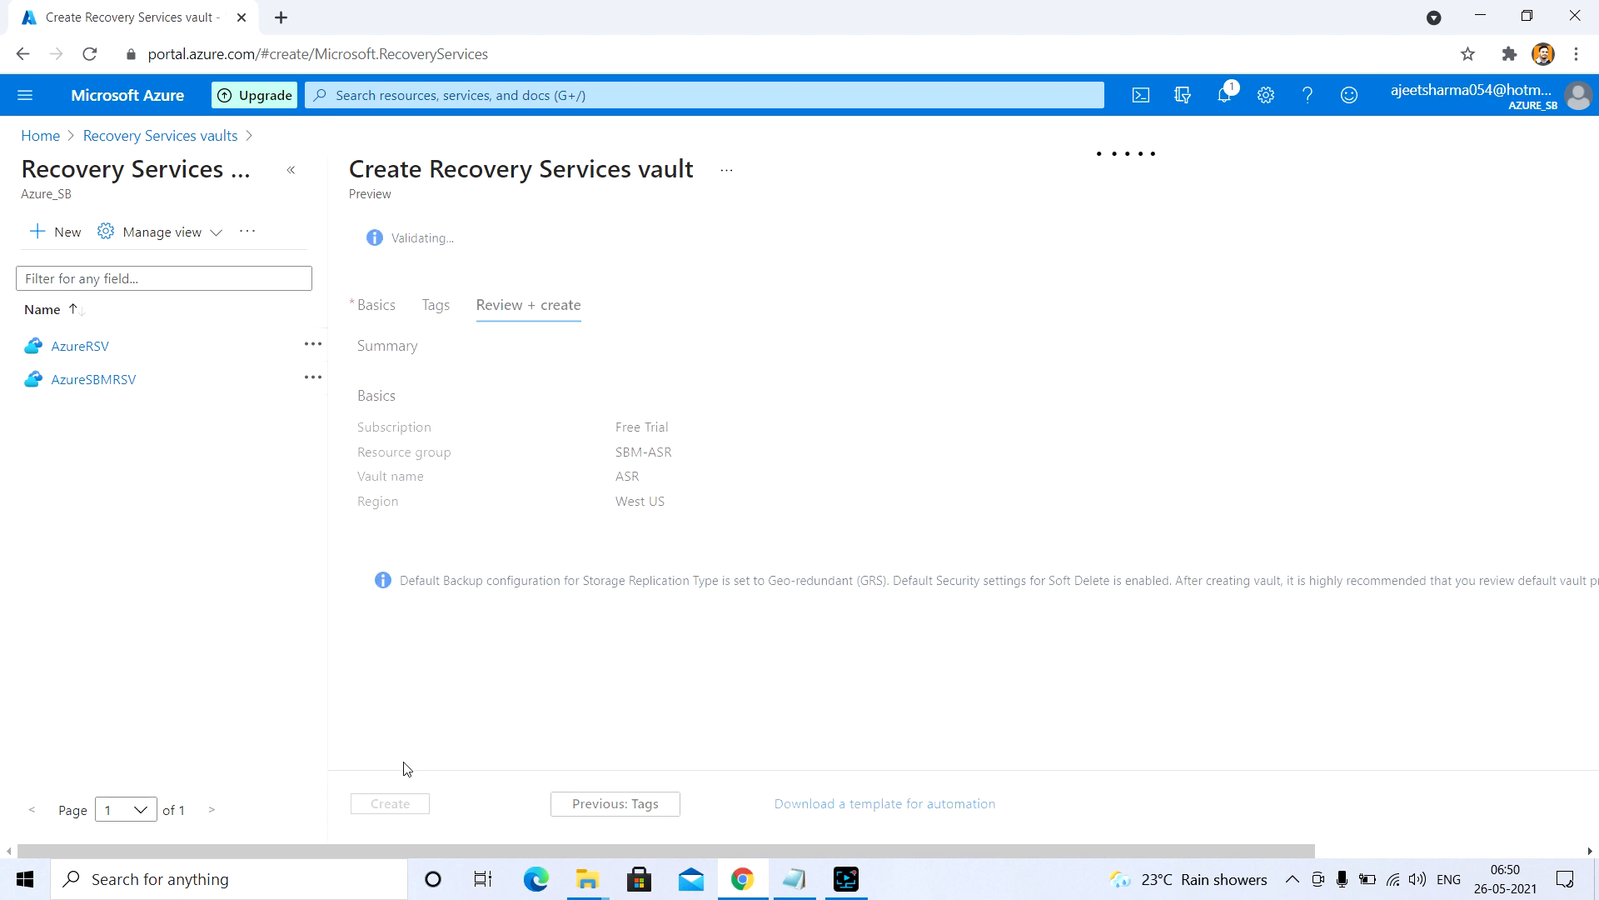
{"action": "left_click", "coordinate": [391, 808]}
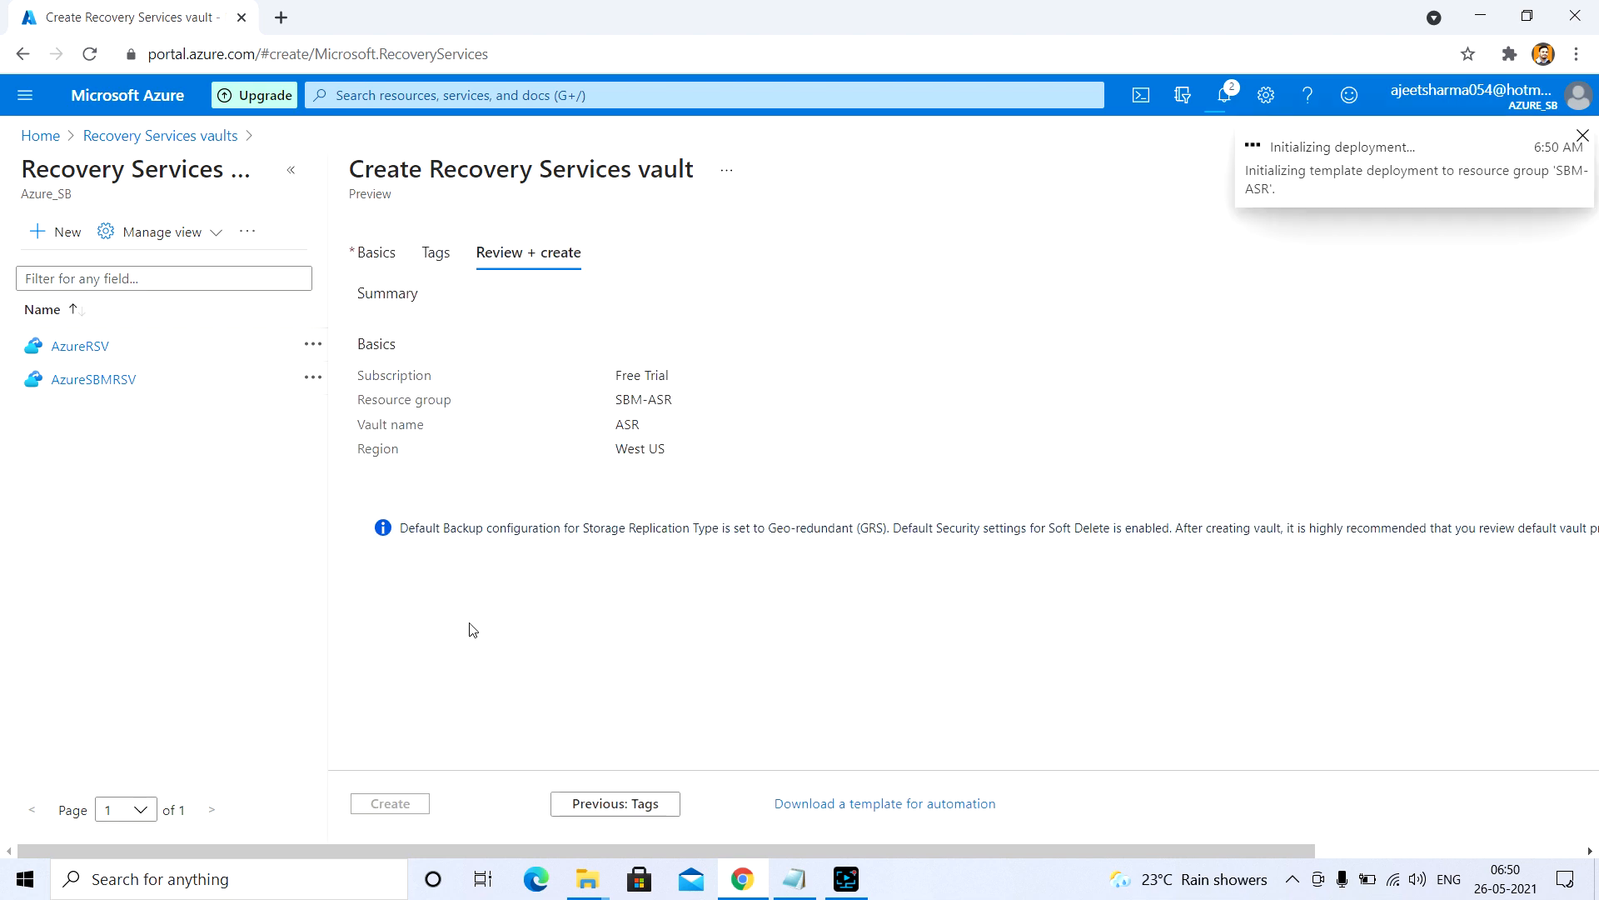
Check the prerequisites list in the Notepad notes, open the deployed ASR vault in the Azure portal, and compare it against the list.
{"action": "mouse_move", "coordinate": [789, 890]}
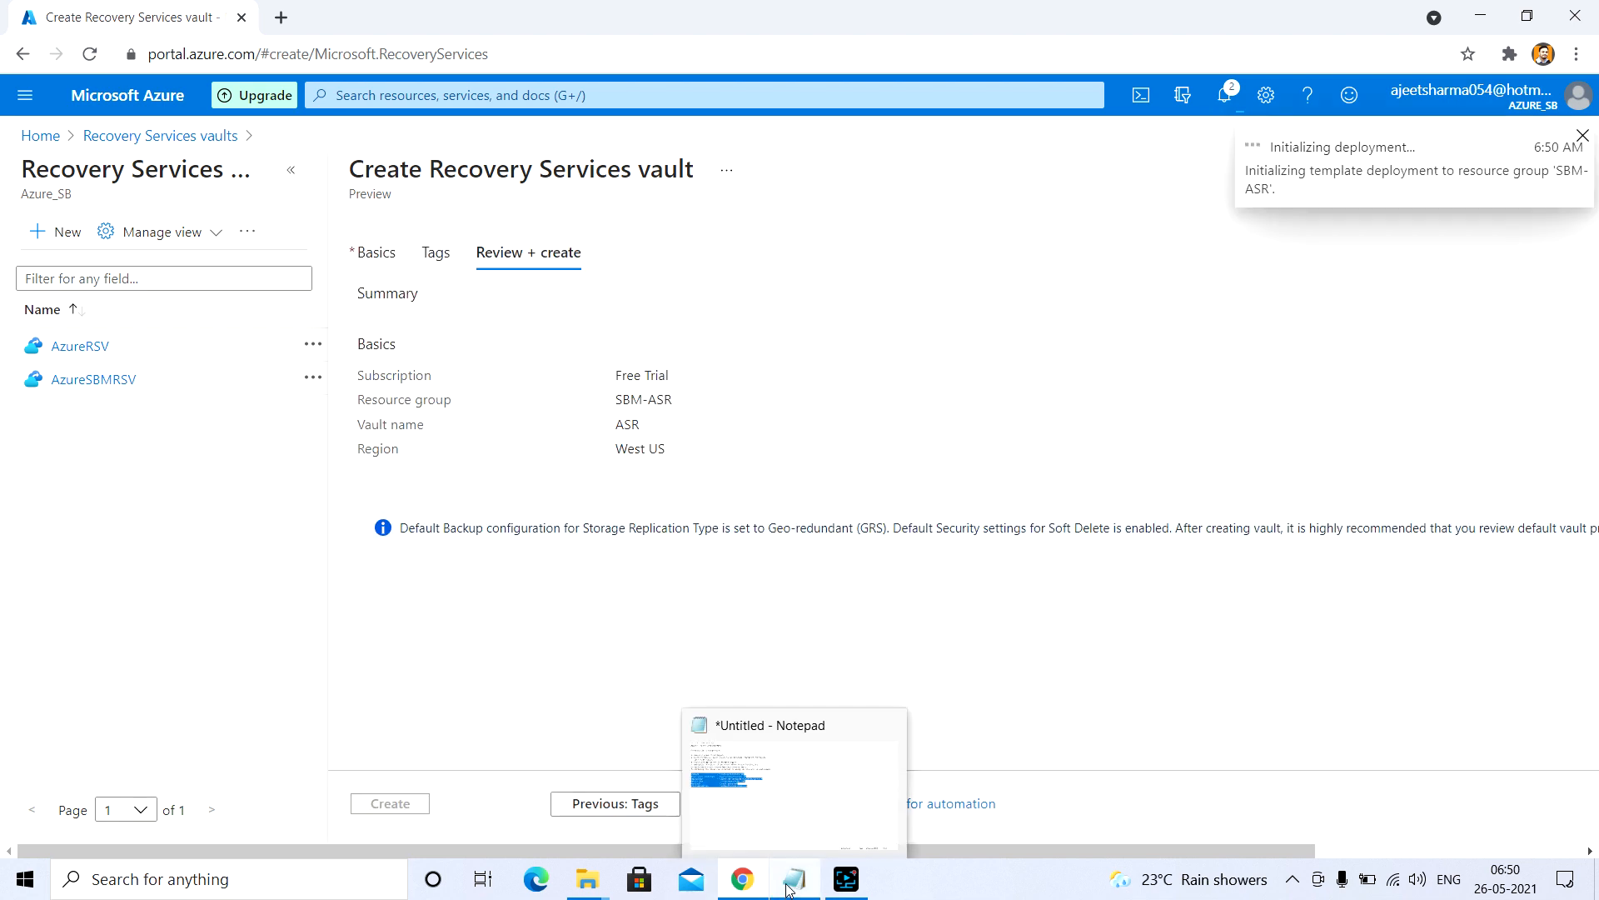
{"action": "left_click", "coordinate": [788, 890]}
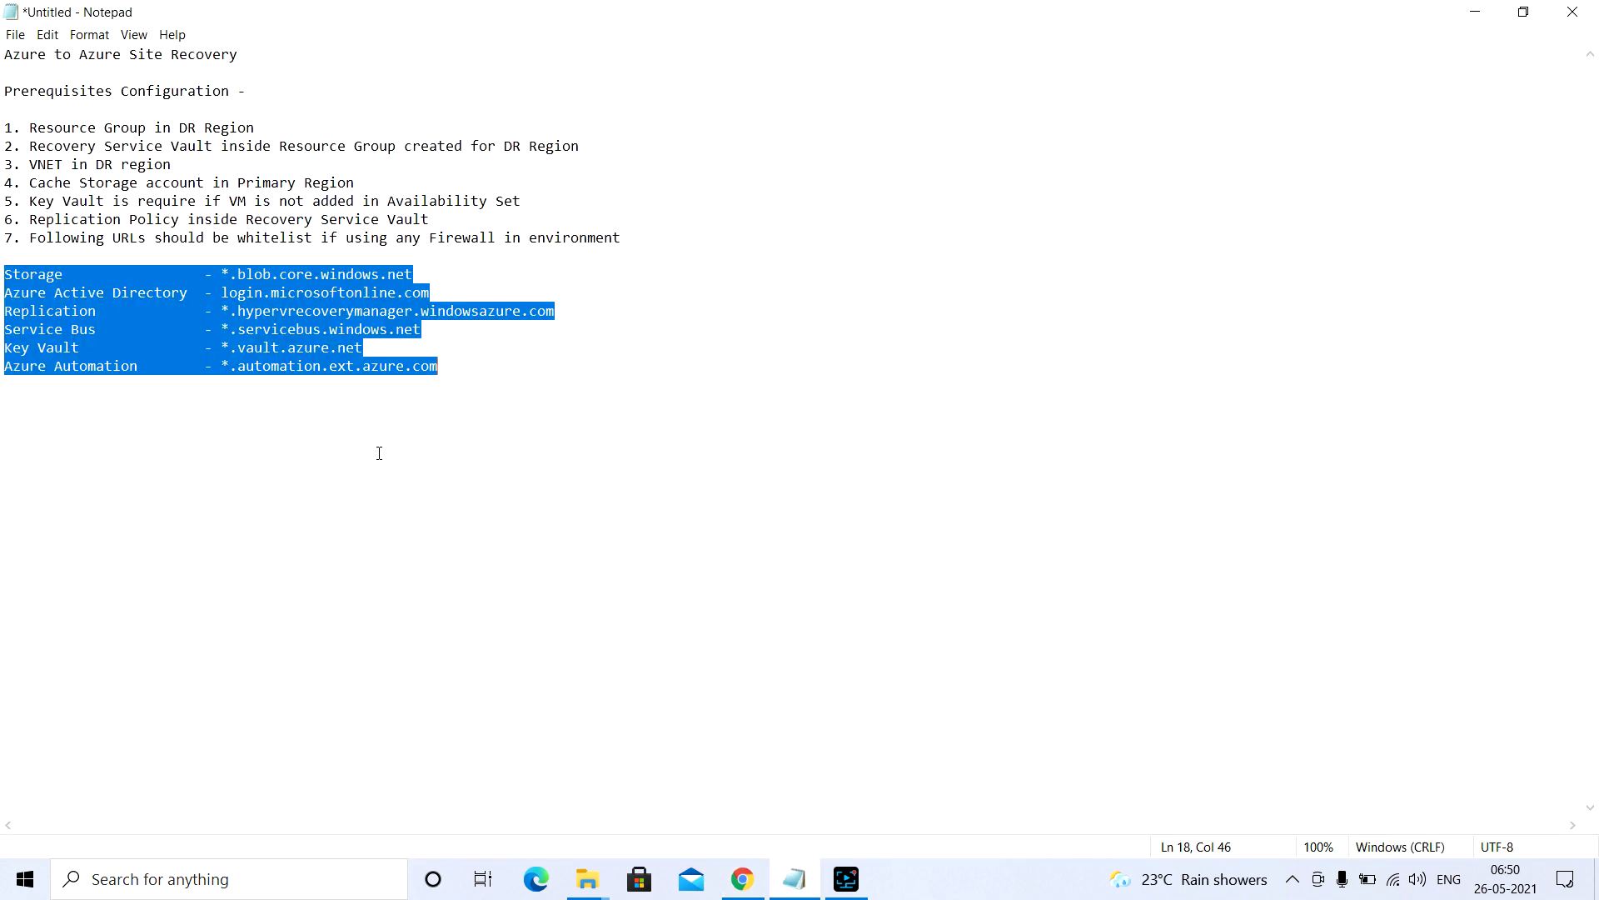
{"action": "key", "text": "alt+Tab"}
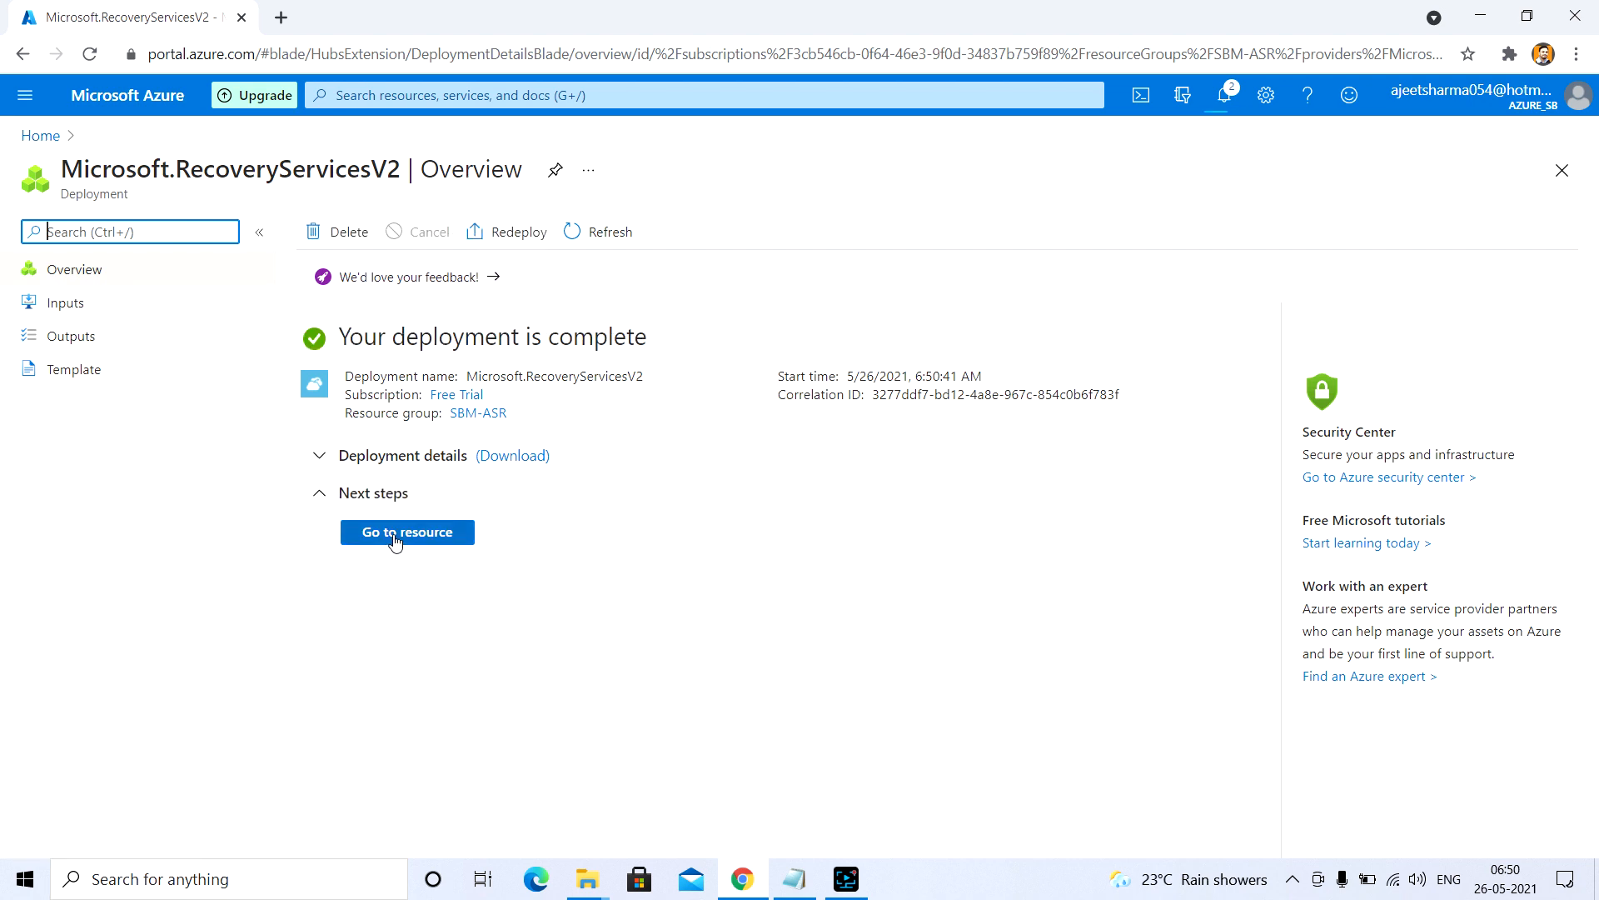
{"action": "left_click", "coordinate": [395, 539]}
{"action": "key", "text": "alt+Tab"}
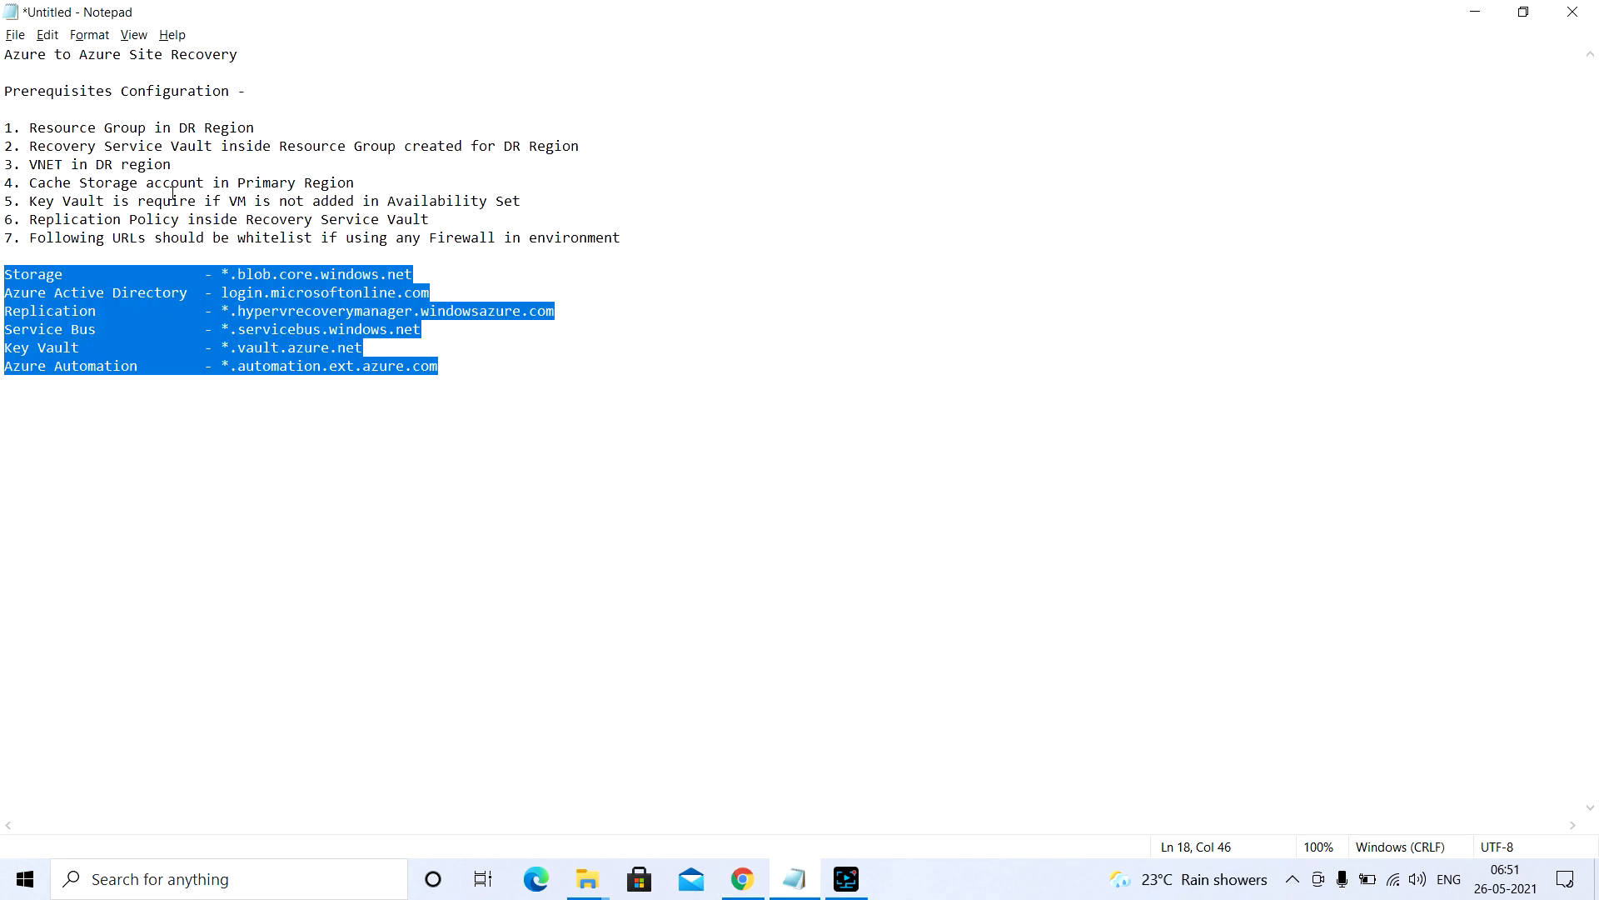
{"action": "key", "text": "alt+Tab"}
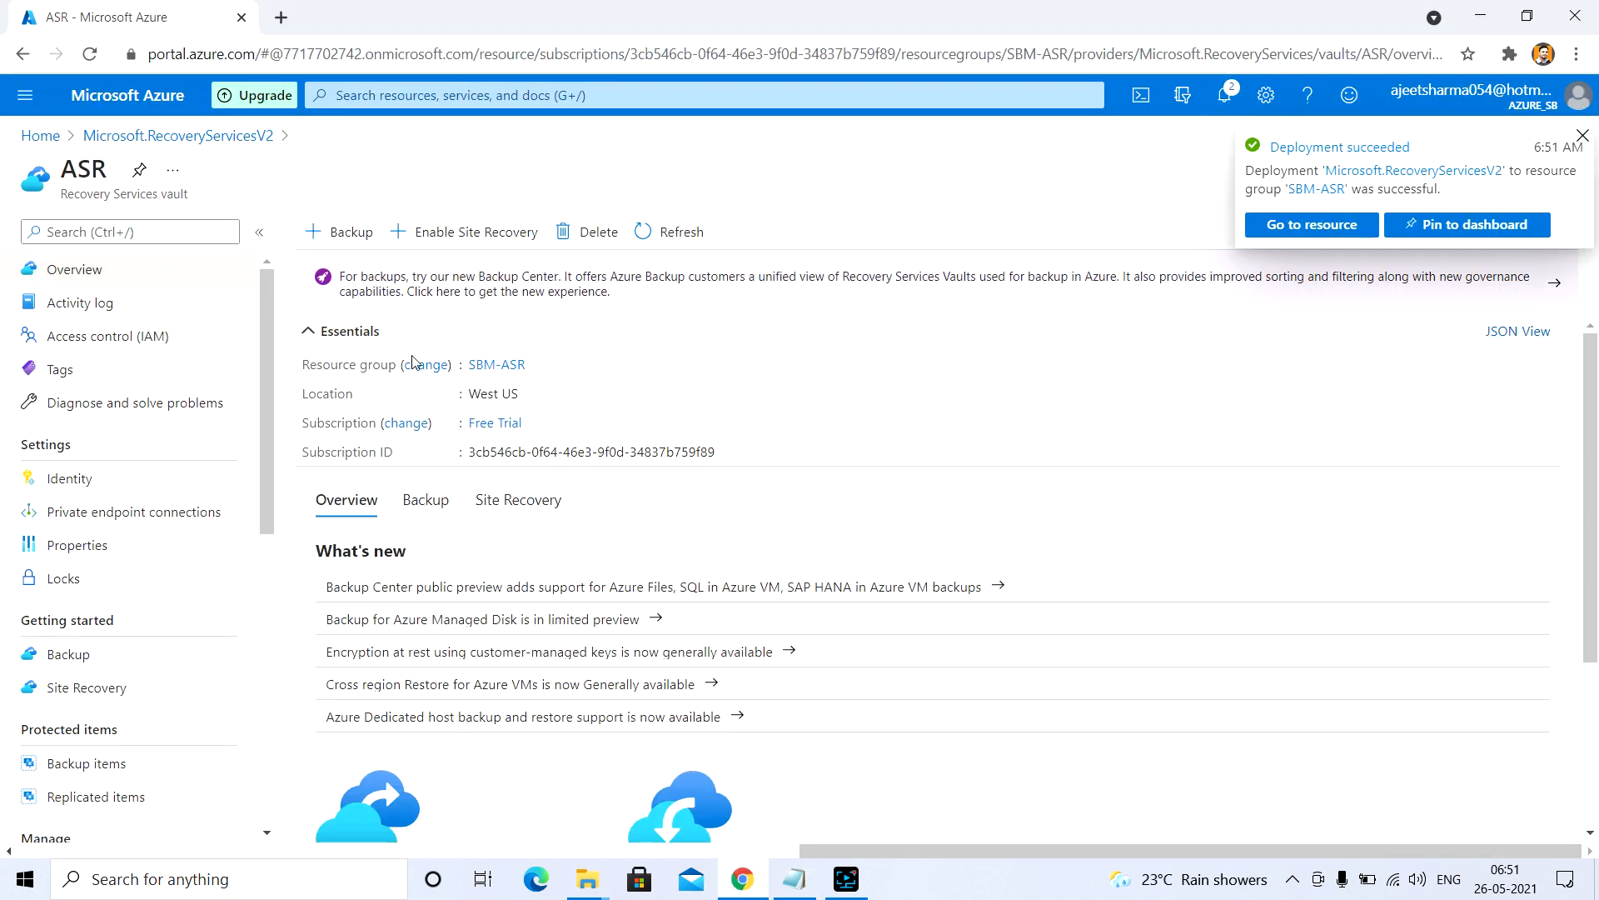
{"action": "left_click", "coordinate": [494, 364]}
{"action": "left_click", "coordinate": [381, 88]}
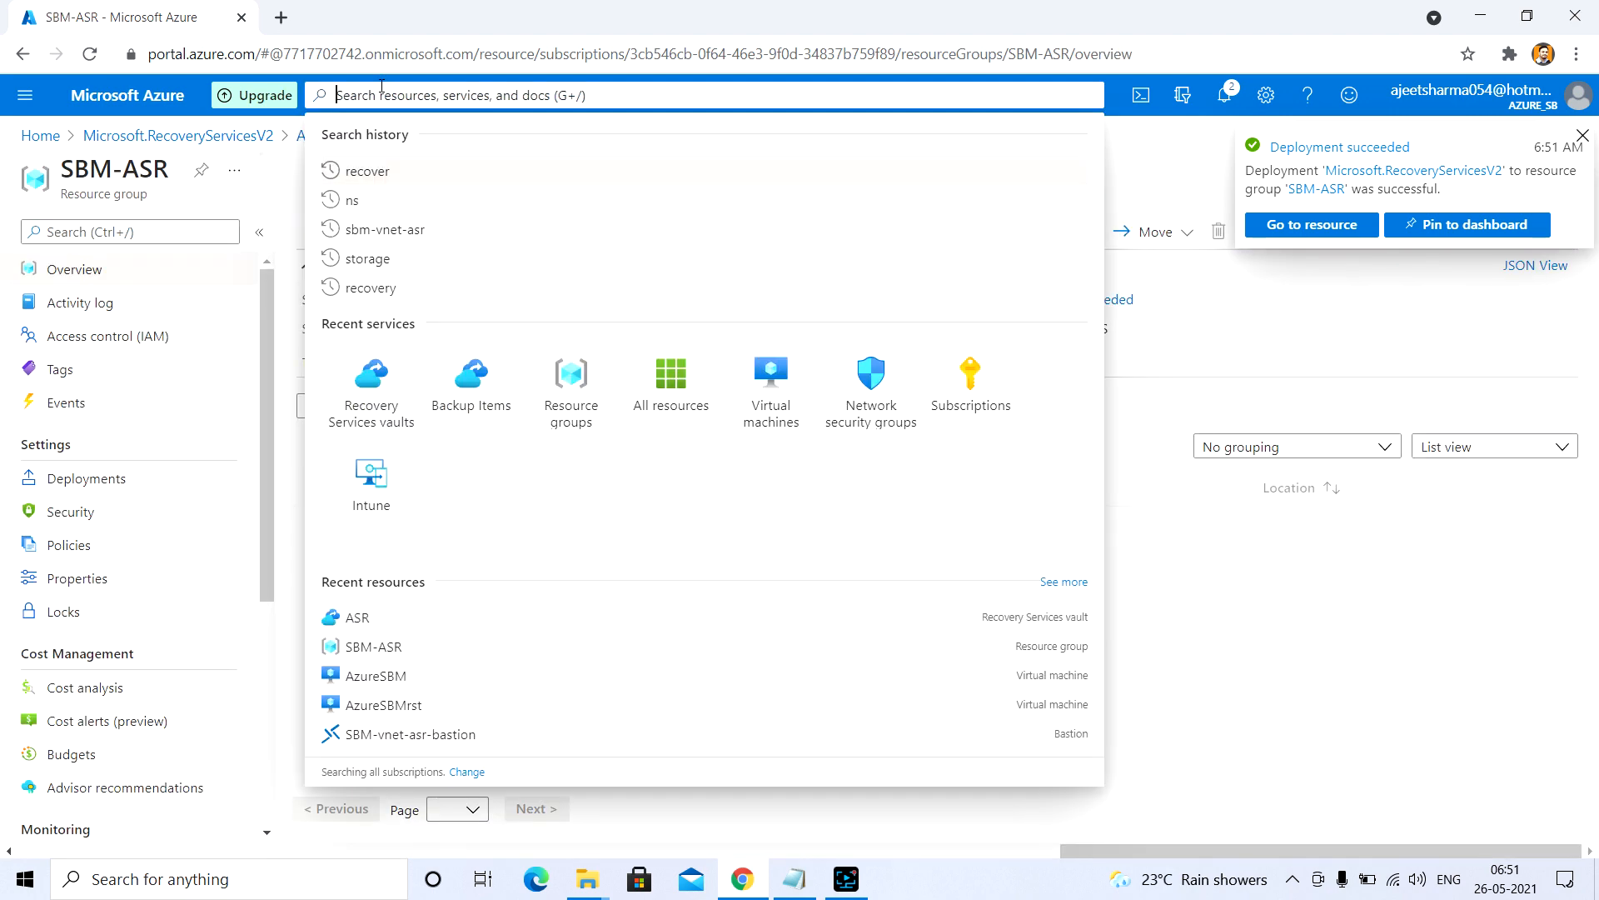
{"action": "key", "text": "ctrl+slash"}
{"action": "type", "text": "virtula"}
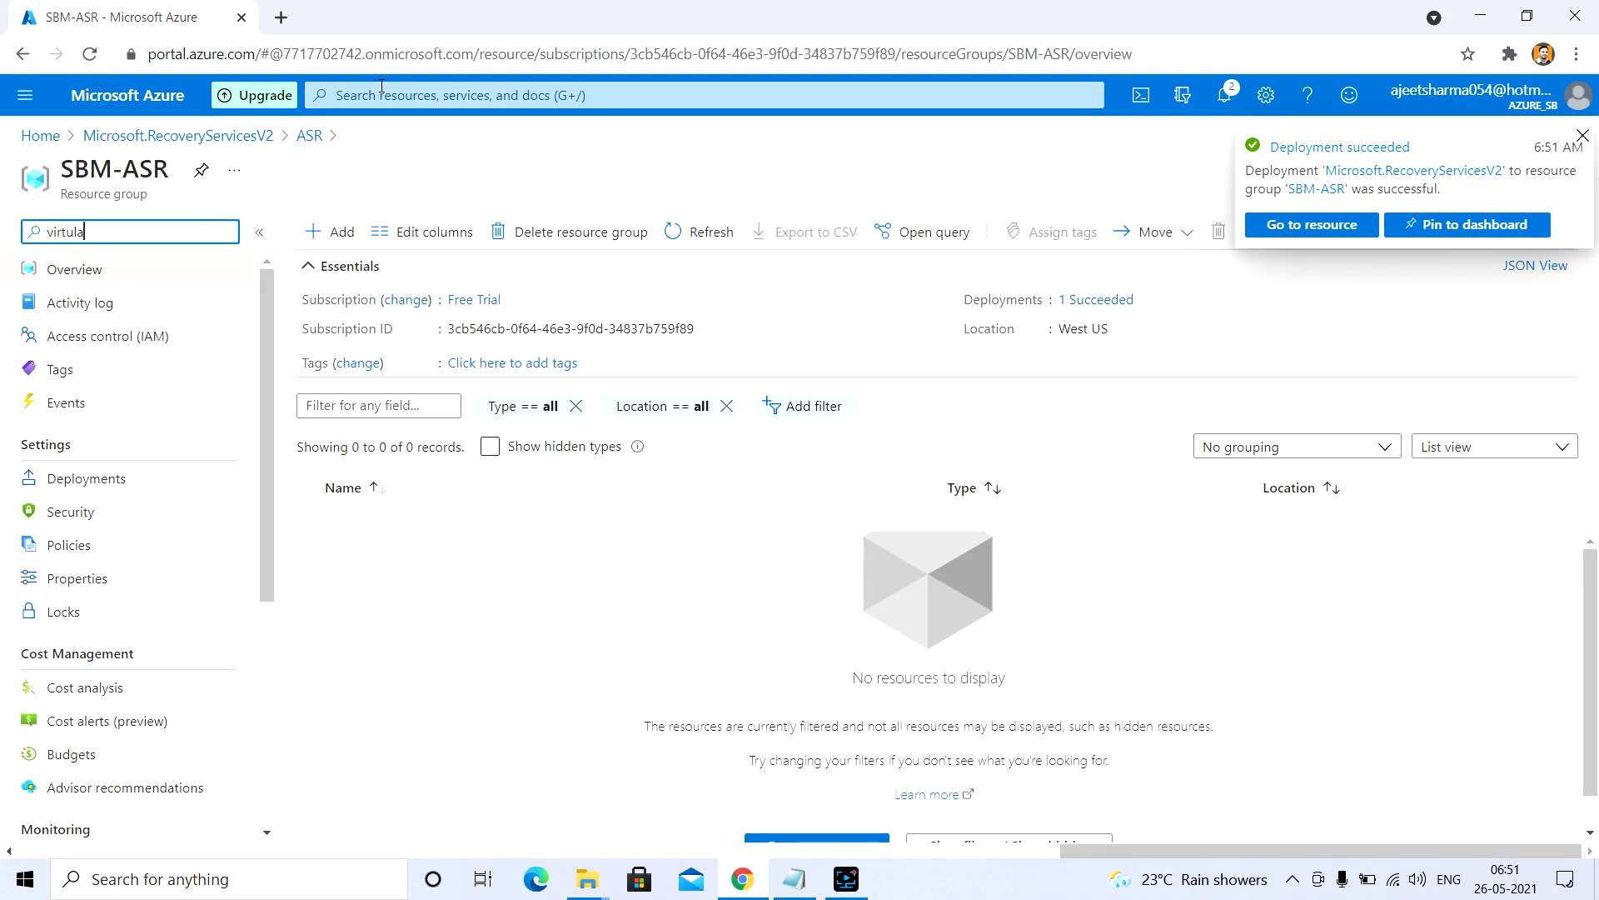
Find Virtual networks in the portal and start a new virtual network named VNET-ASR in the SBM-ASR resource group.
{"action": "left_click", "coordinate": [382, 87]}
{"action": "type", "text": "virt"}
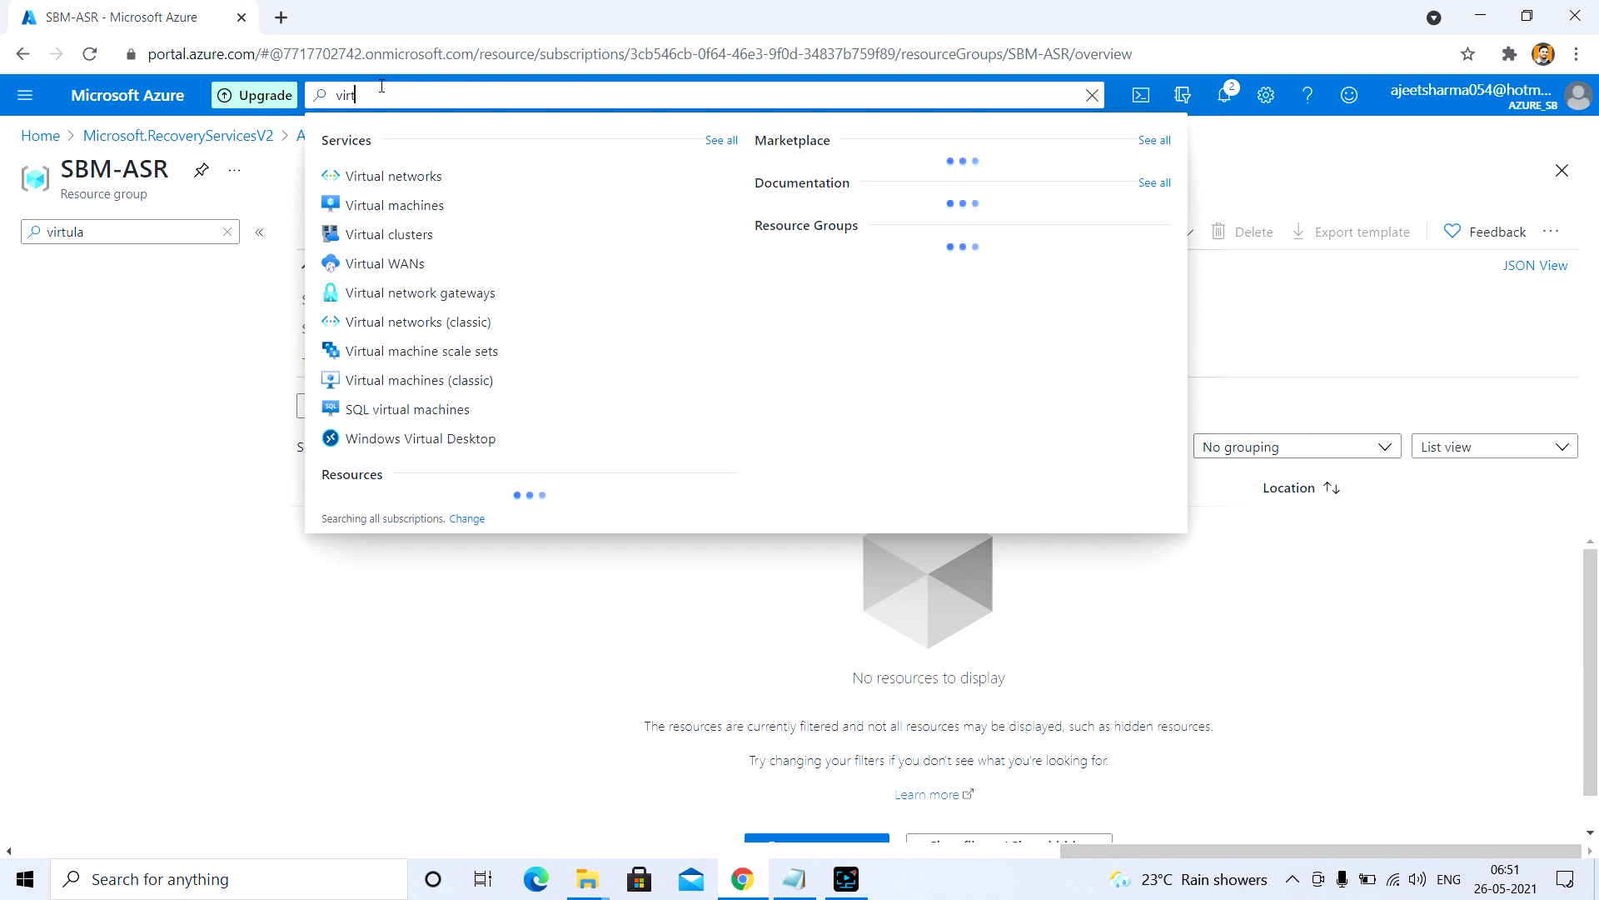
{"action": "type", "text": "ual"}
{"action": "left_click", "coordinate": [378, 177]}
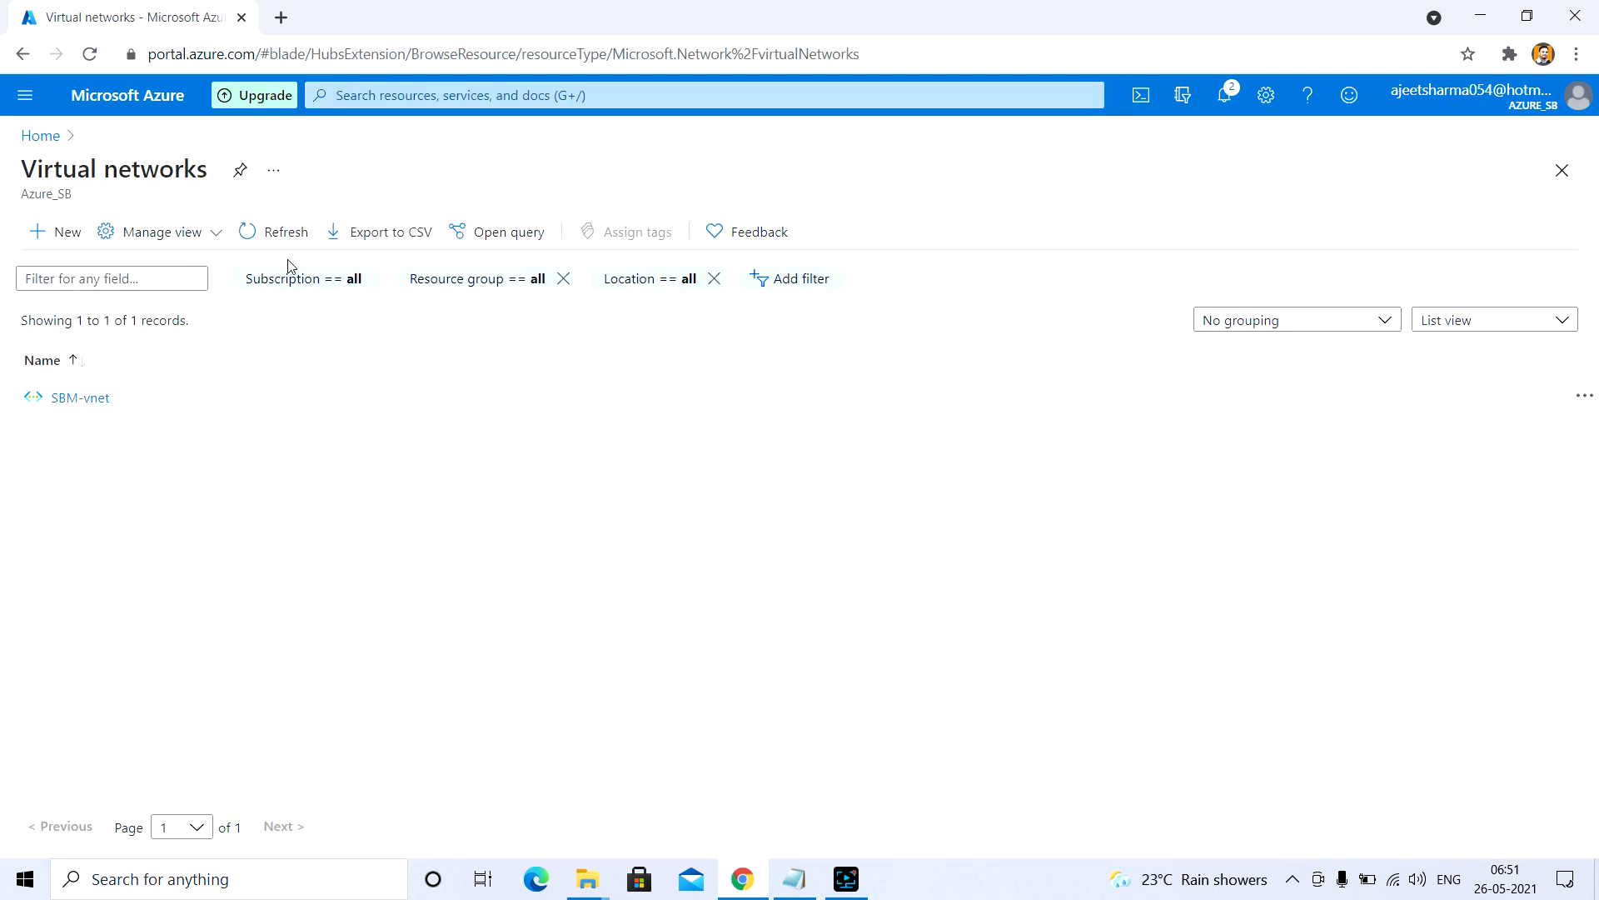
{"action": "left_click", "coordinate": [56, 232]}
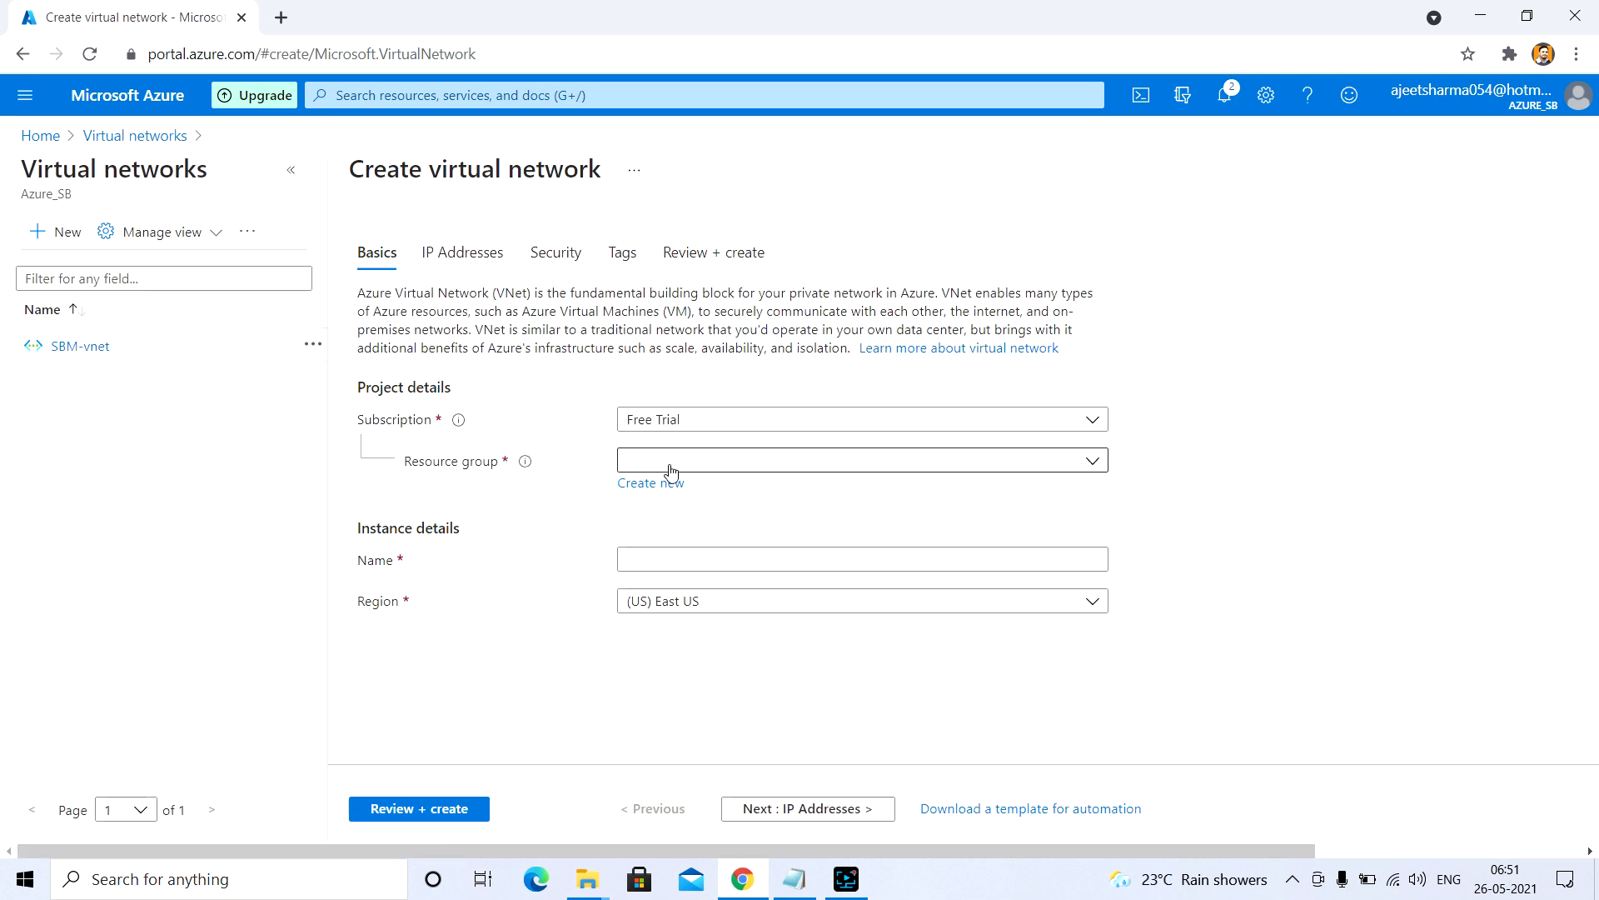
{"action": "left_click", "coordinate": [678, 467]}
{"action": "left_click", "coordinate": [683, 556]}
{"action": "left_click", "coordinate": [703, 556]}
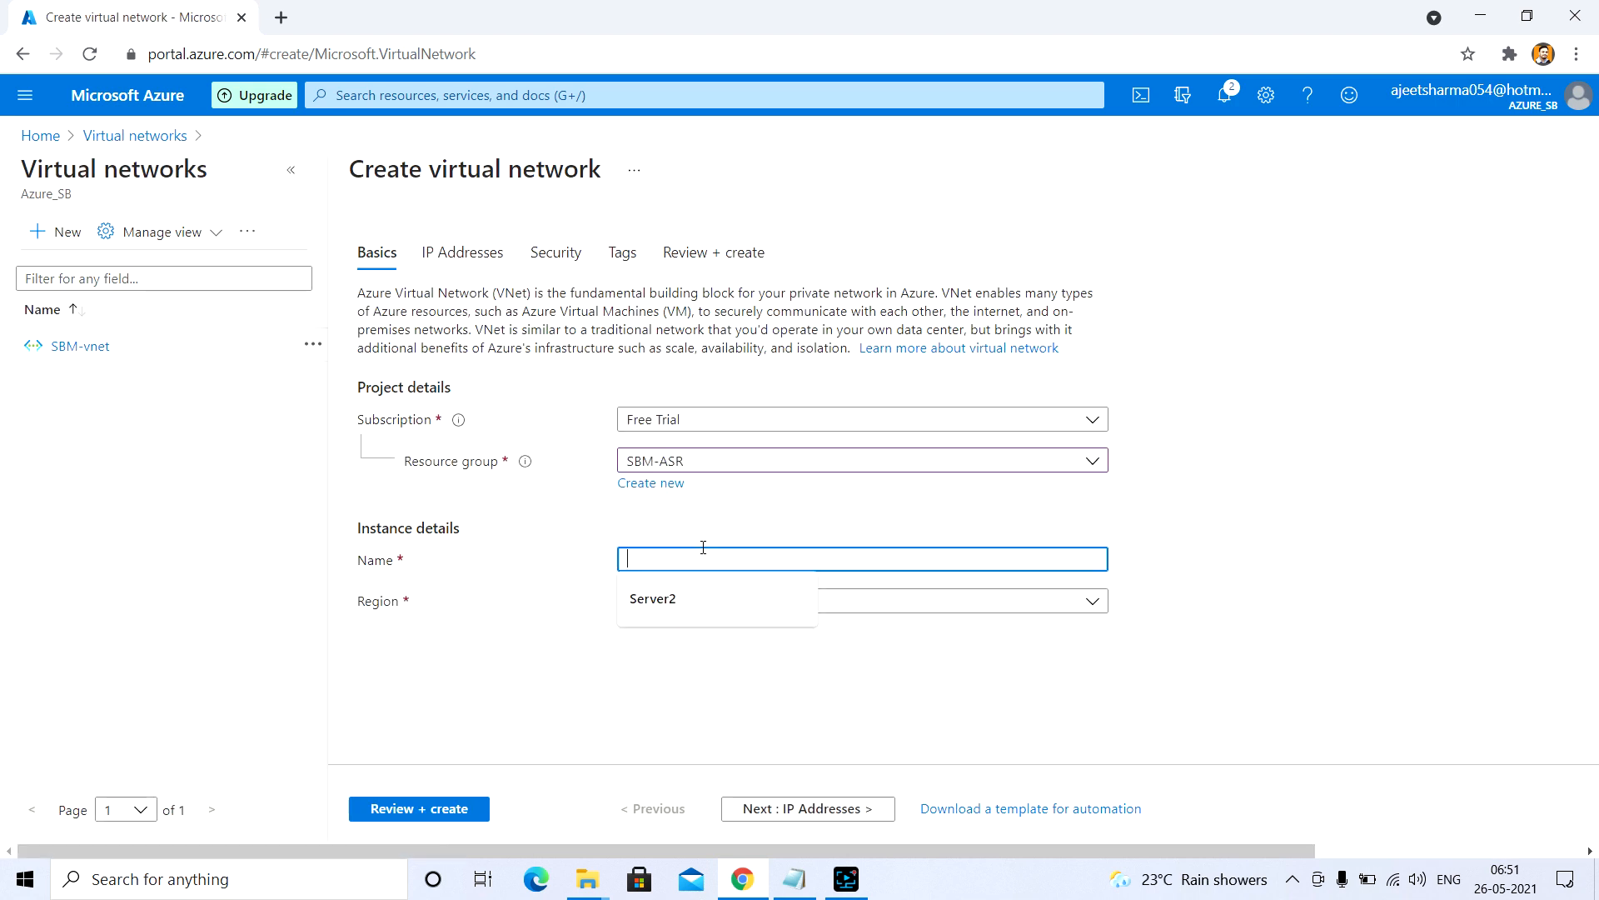
{"action": "type", "text": "VNET-ASR"}
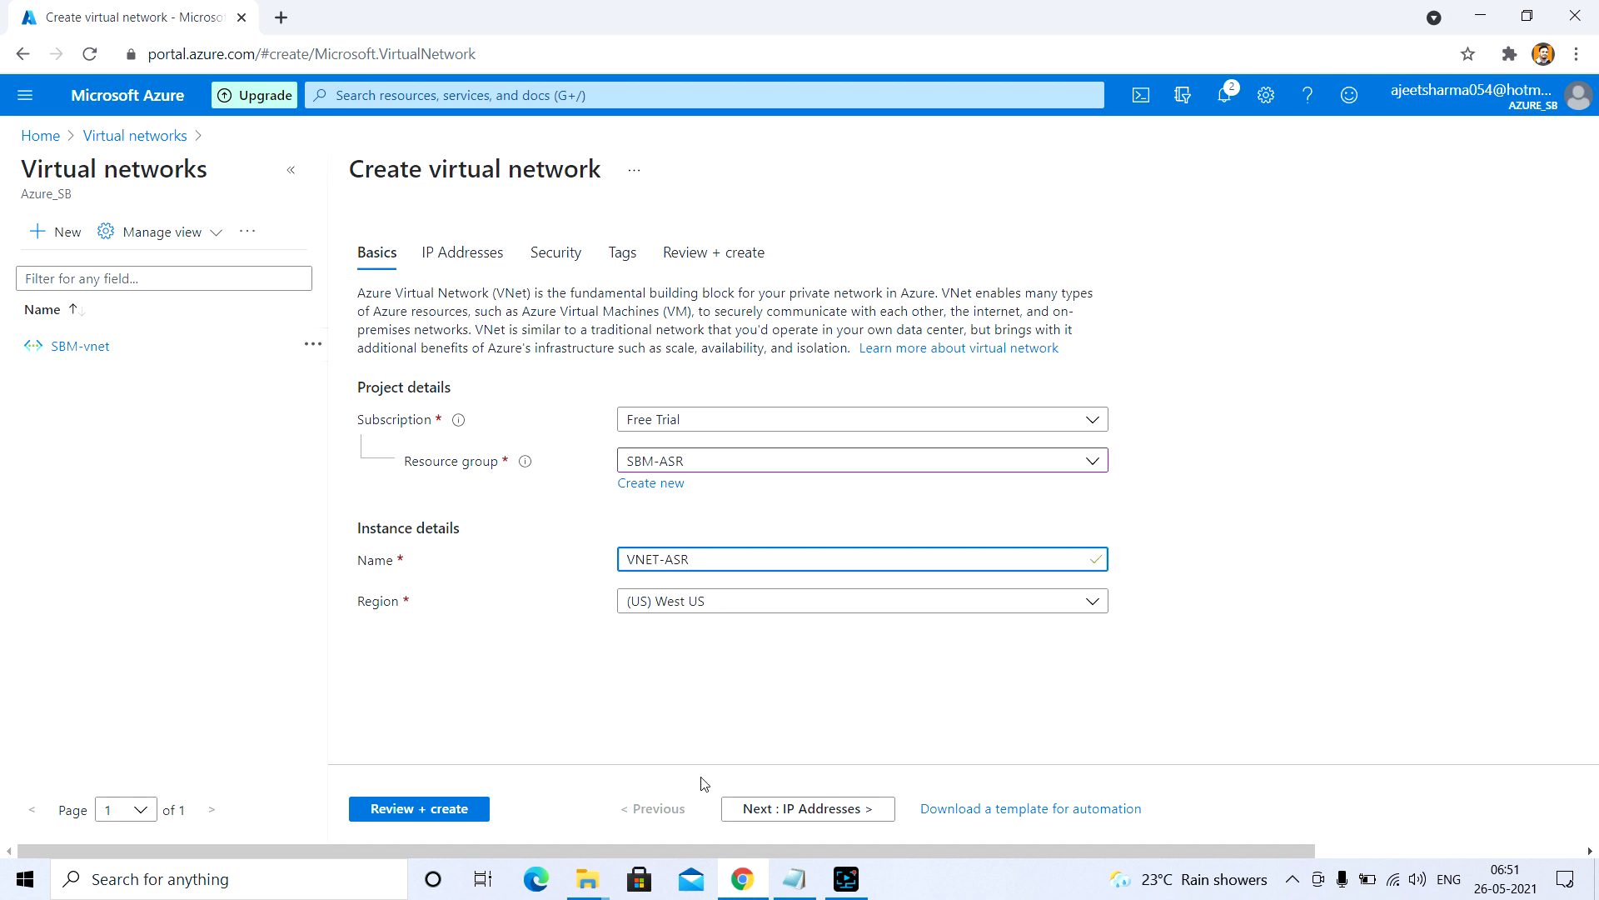
Keep the default IP address, security and tag settings for the virtual network, then validate and create it.
{"action": "left_click", "coordinate": [808, 810]}
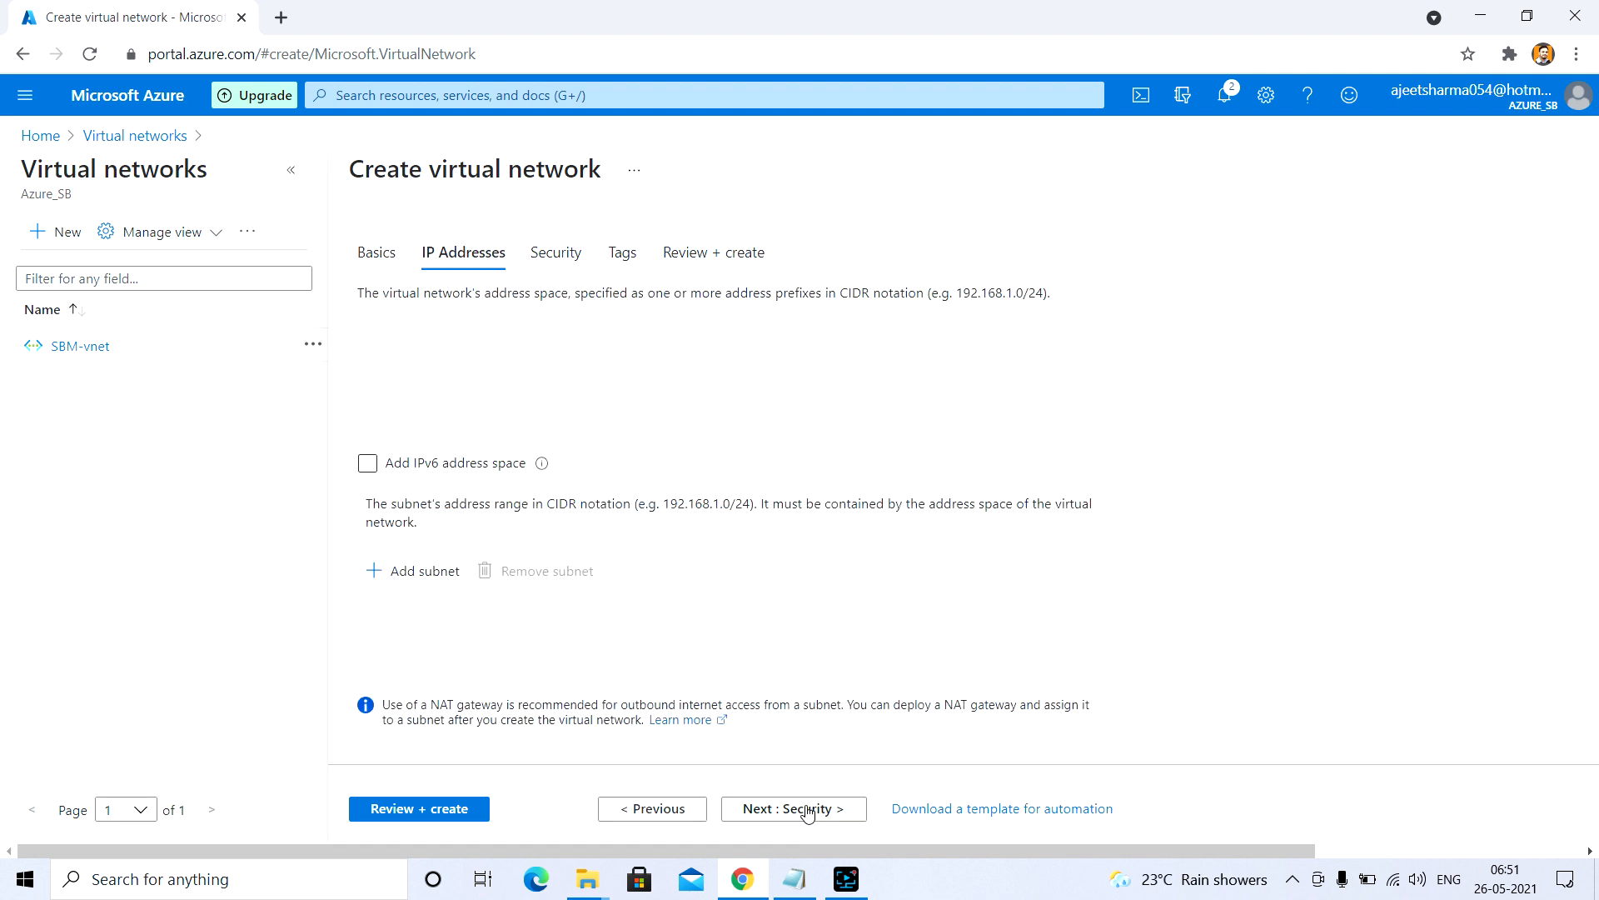
{"action": "left_click", "coordinate": [808, 811]}
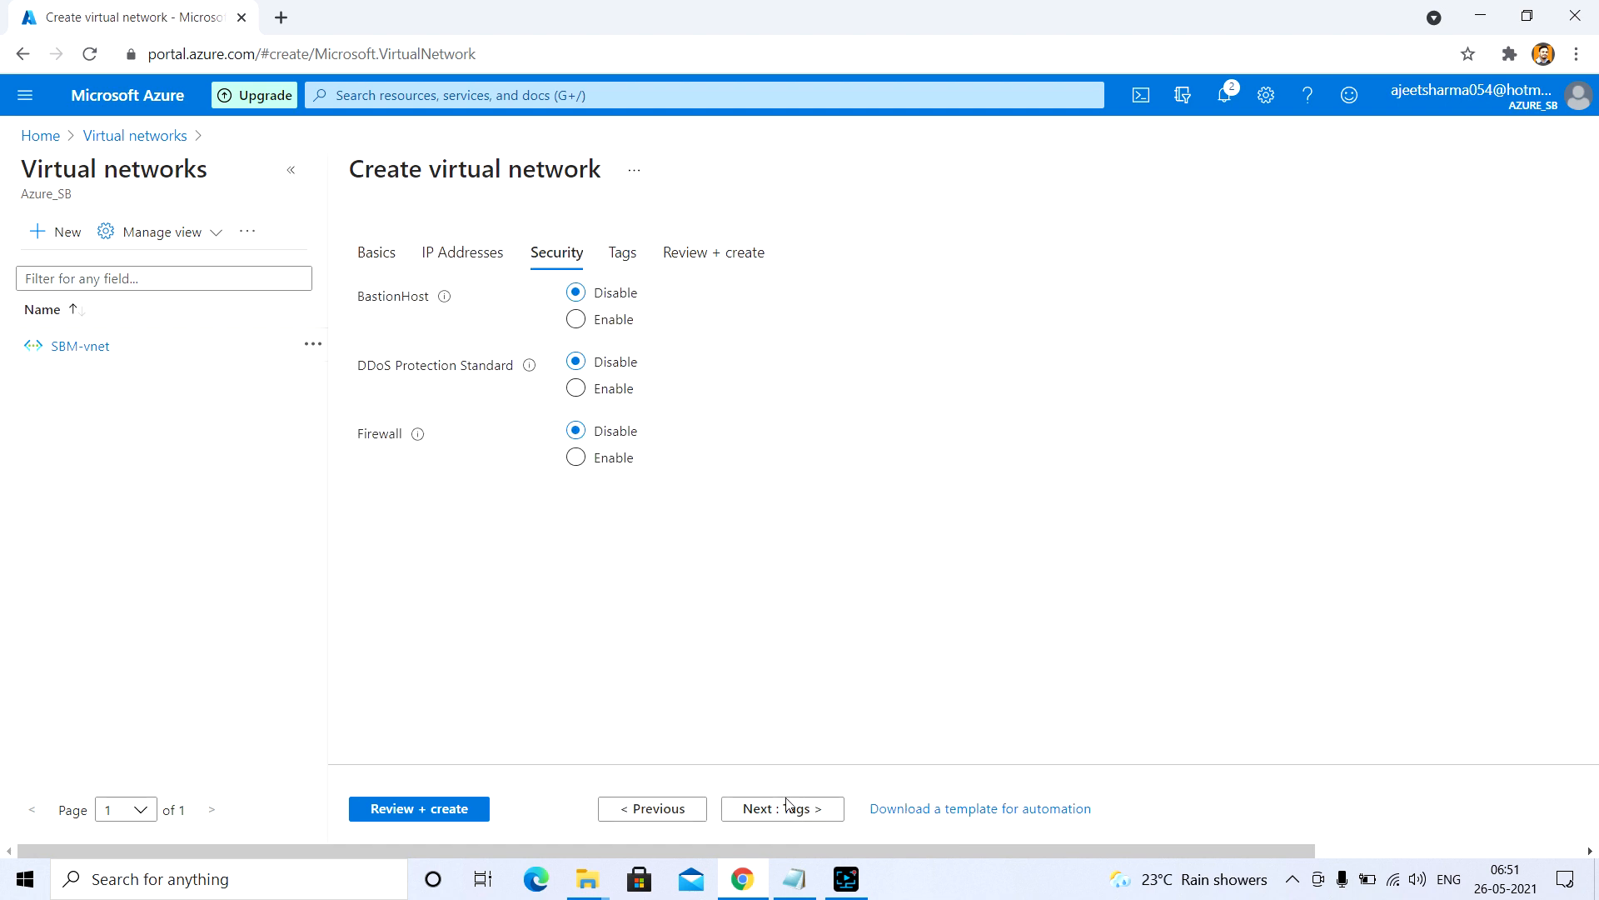
{"action": "left_click", "coordinate": [786, 808]}
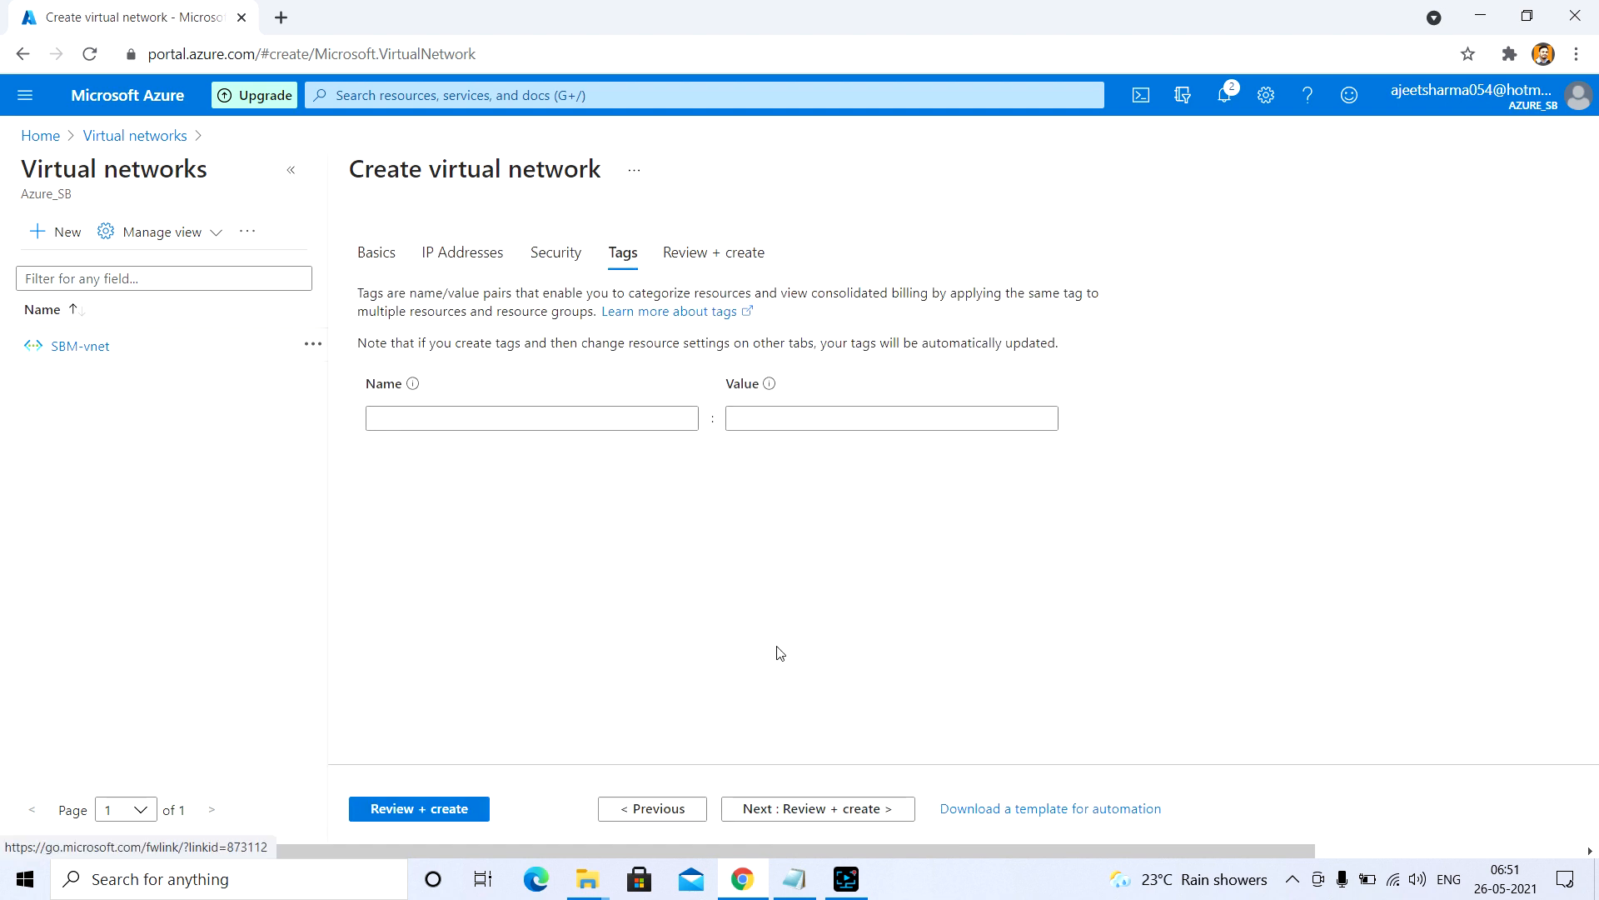
{"action": "left_click", "coordinate": [671, 810]}
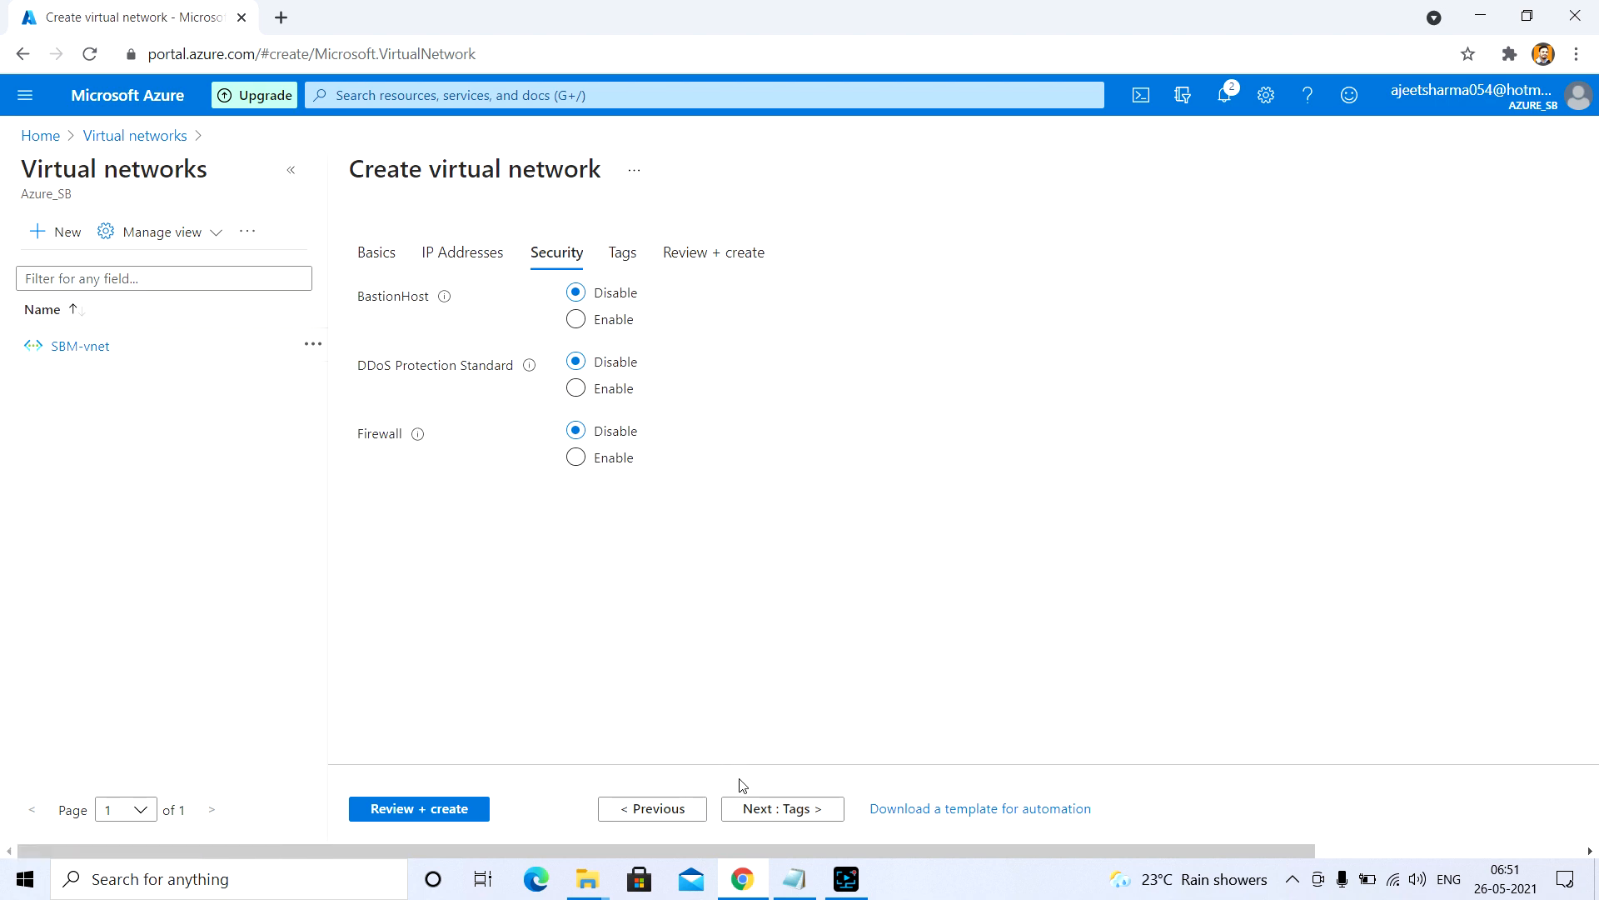
{"action": "left_click", "coordinate": [760, 808]}
{"action": "left_click", "coordinate": [765, 810]}
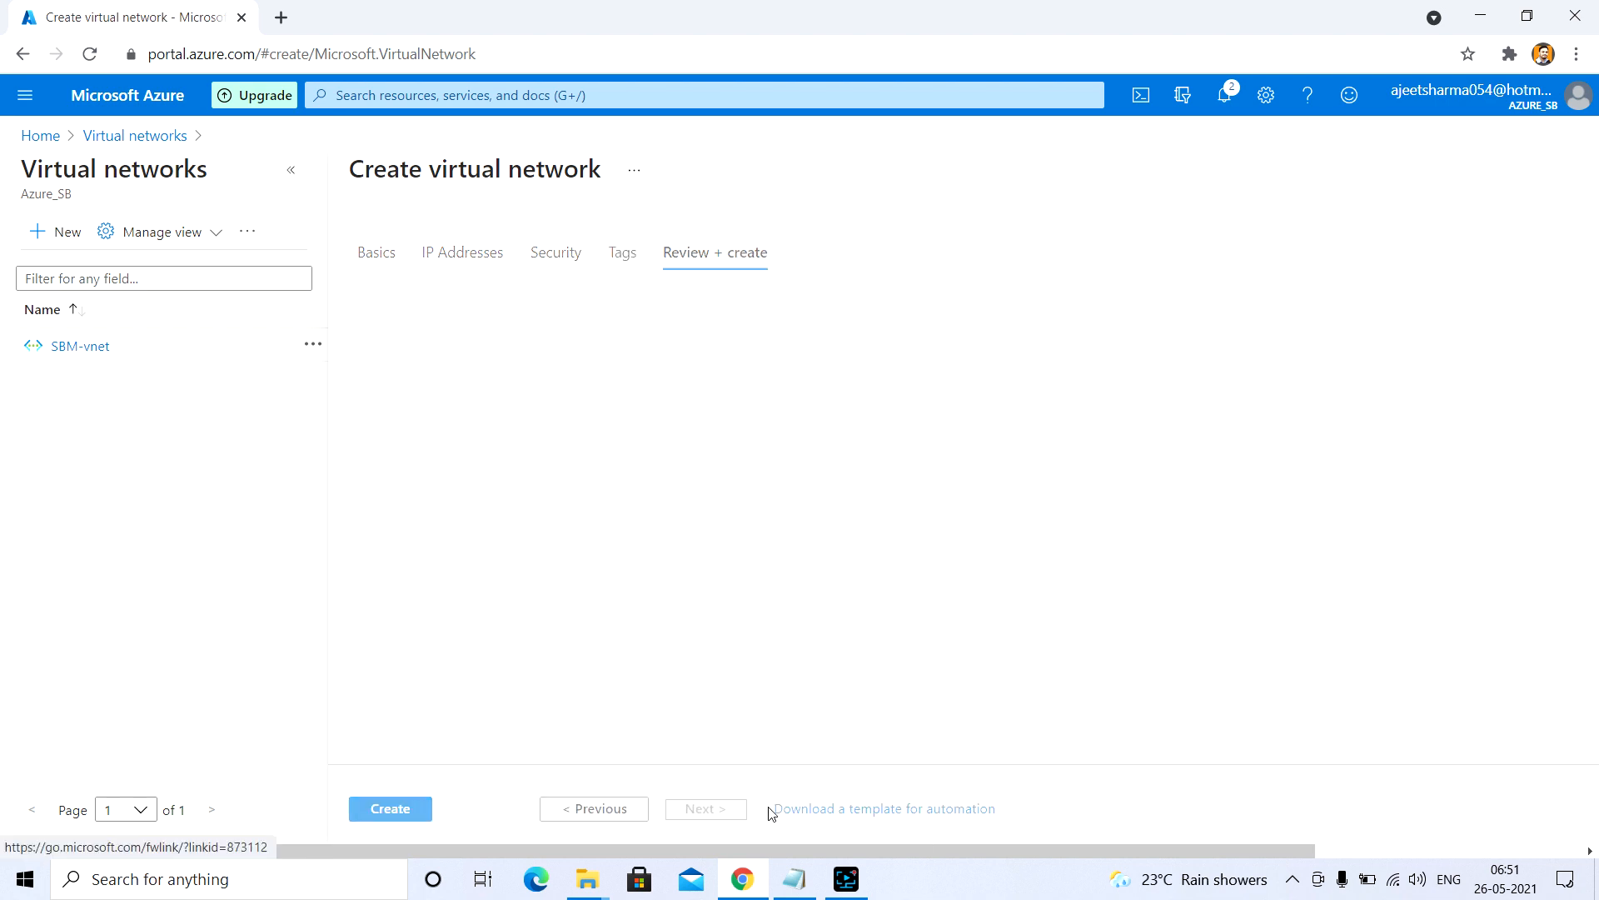
{"action": "left_click", "coordinate": [406, 812]}
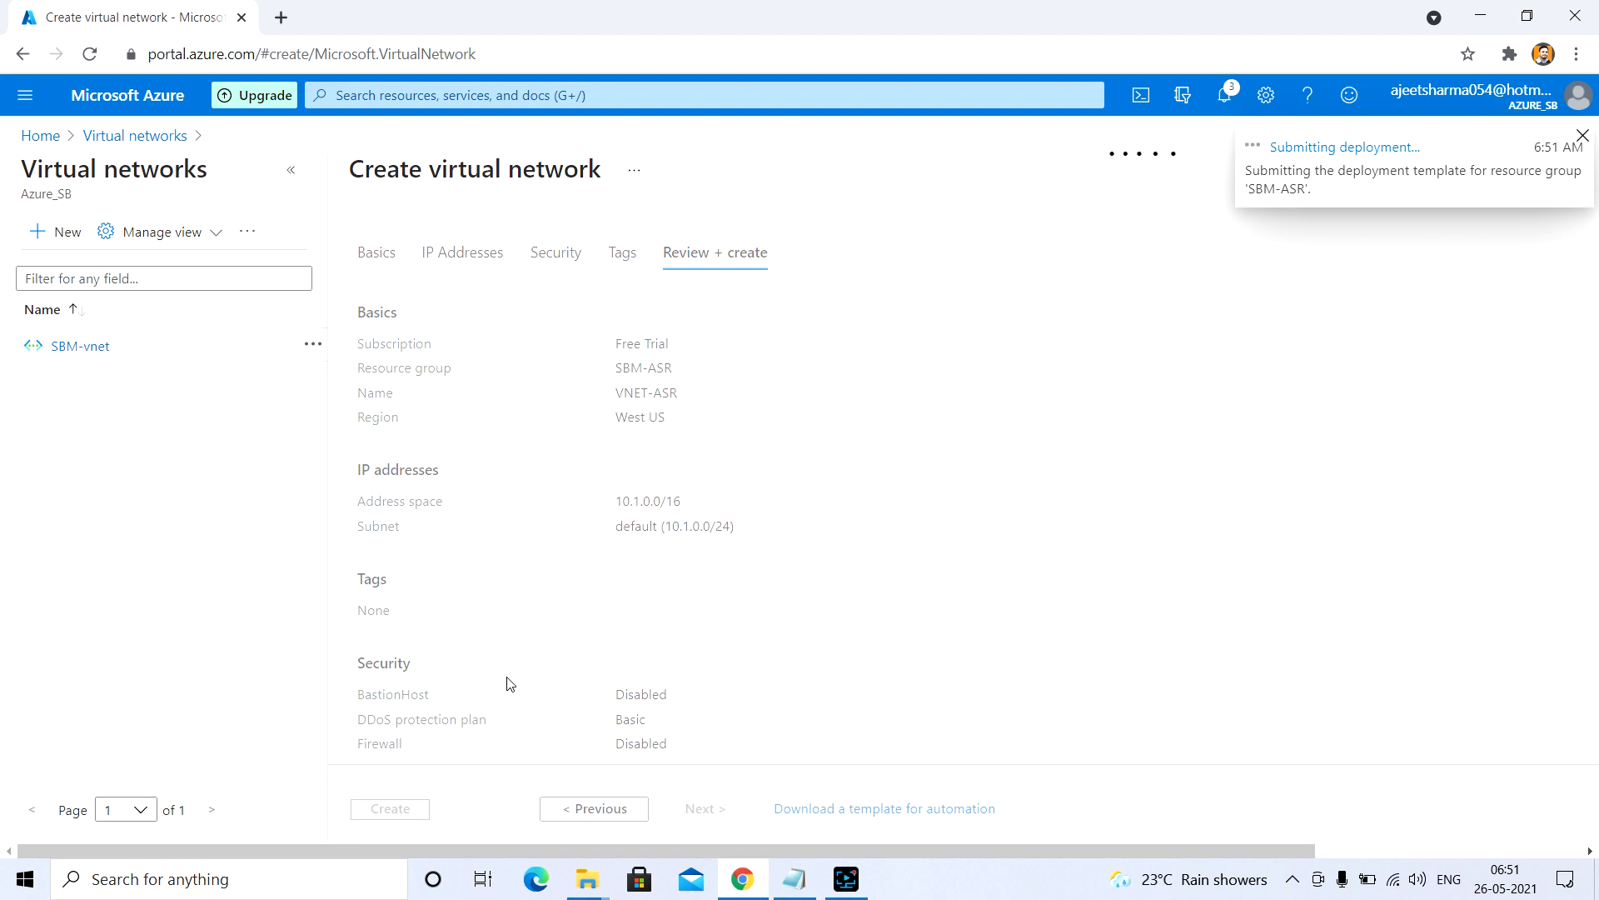
Check the cache storage account prerequisite in the Notepad notes, then return to the Azure portal and open the list of storage accounts.
{"action": "key", "text": "alt+Tab"}
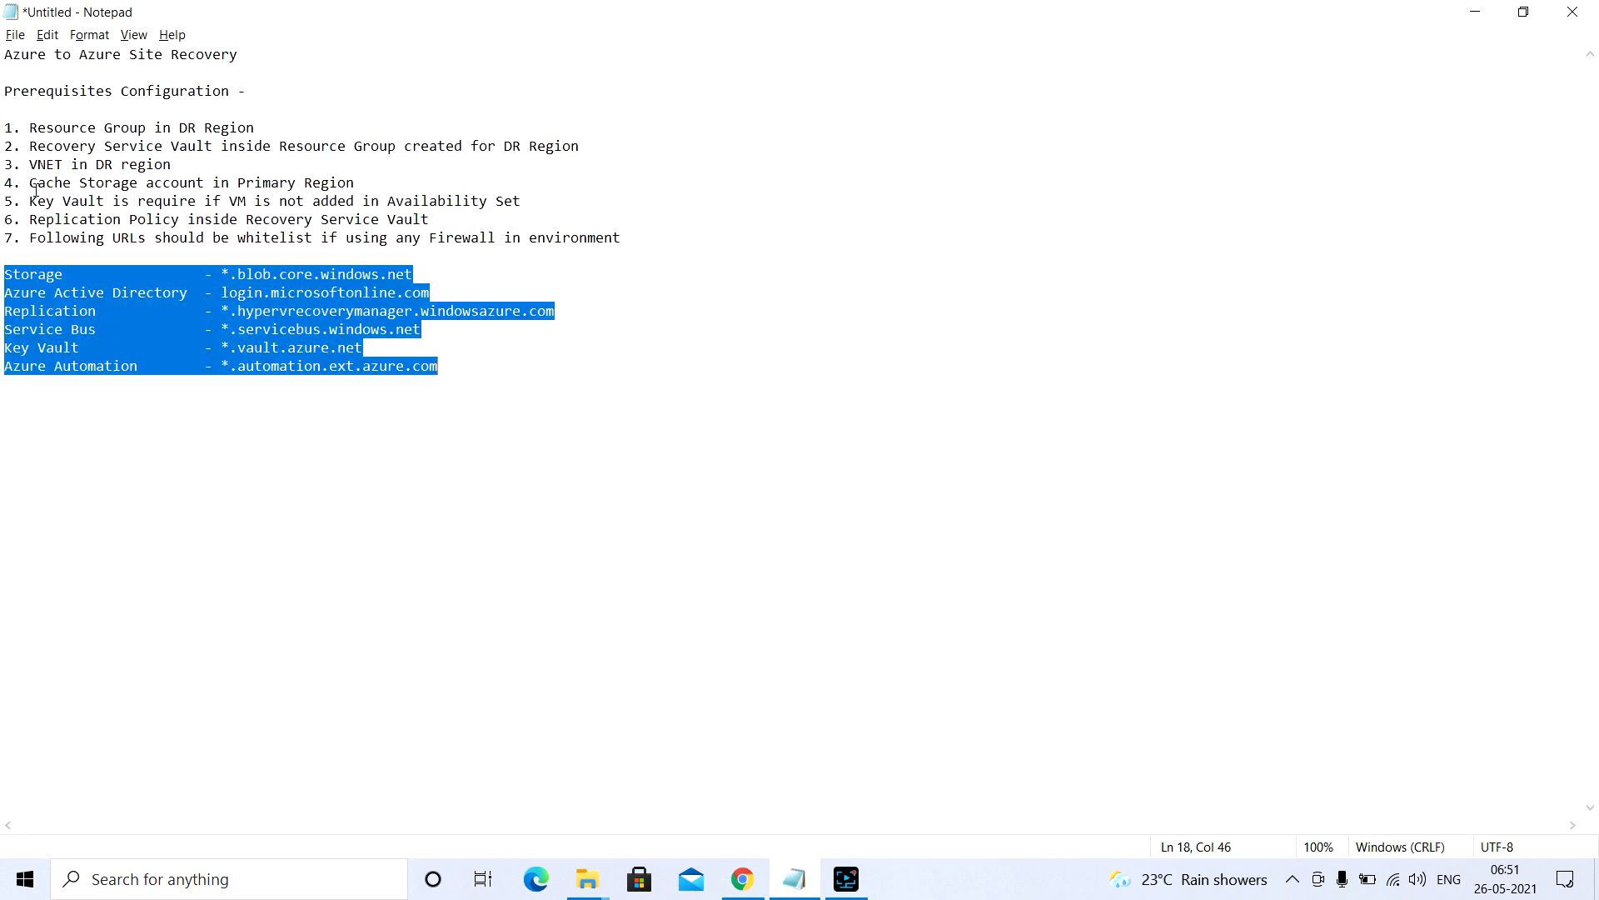
{"action": "key", "text": "alt+Tab"}
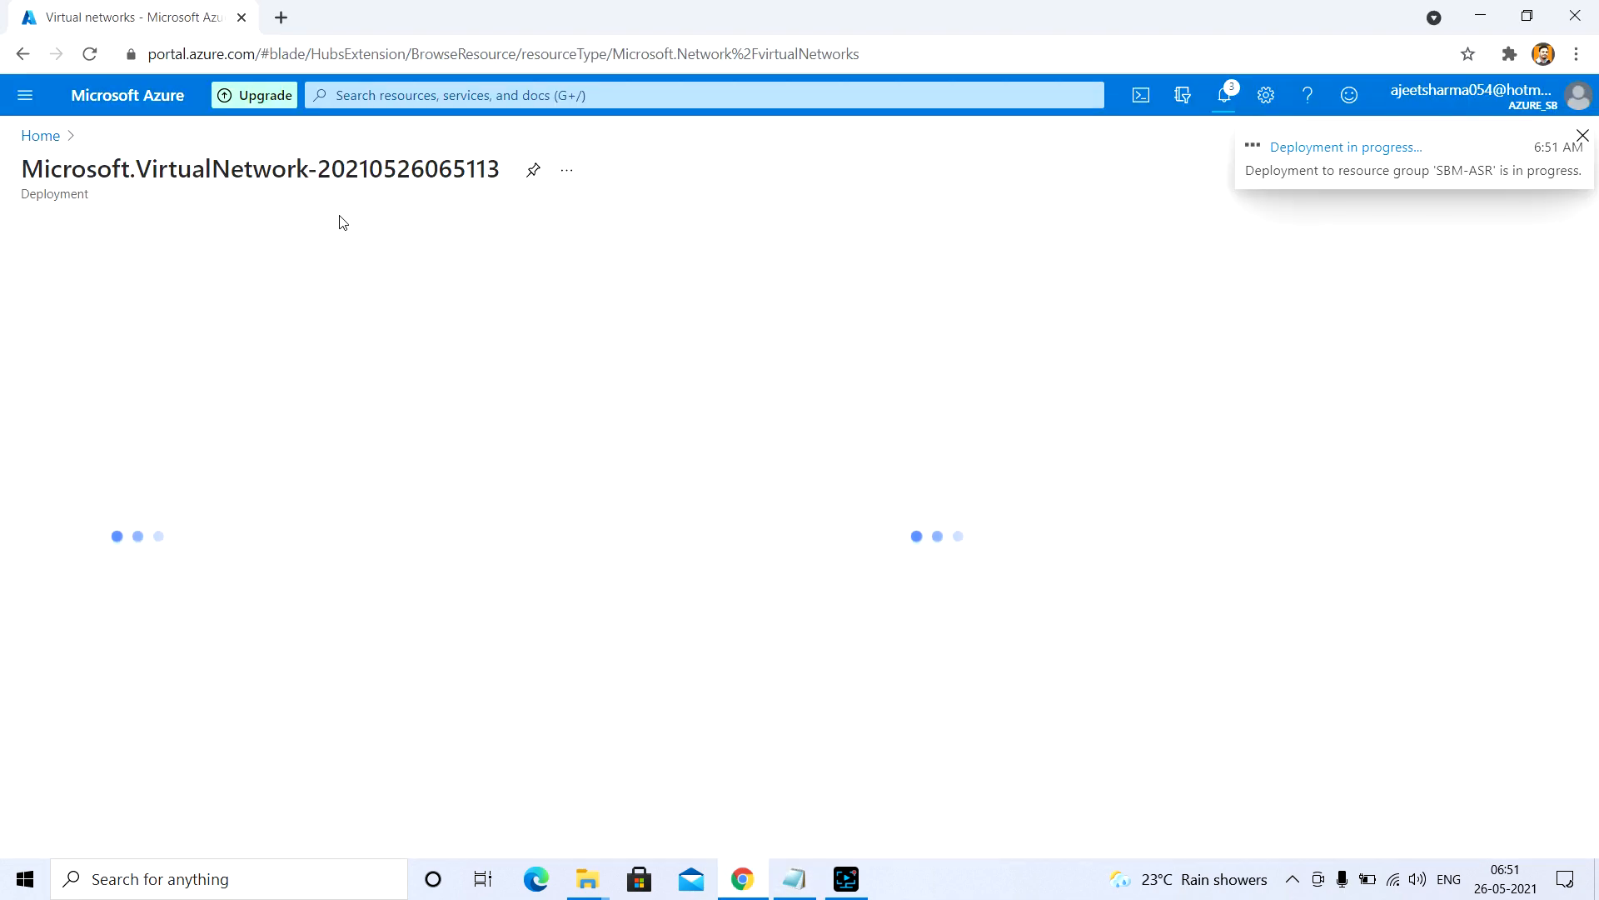
{"action": "left_click", "coordinate": [409, 96]}
{"action": "type", "text": "Storage"}
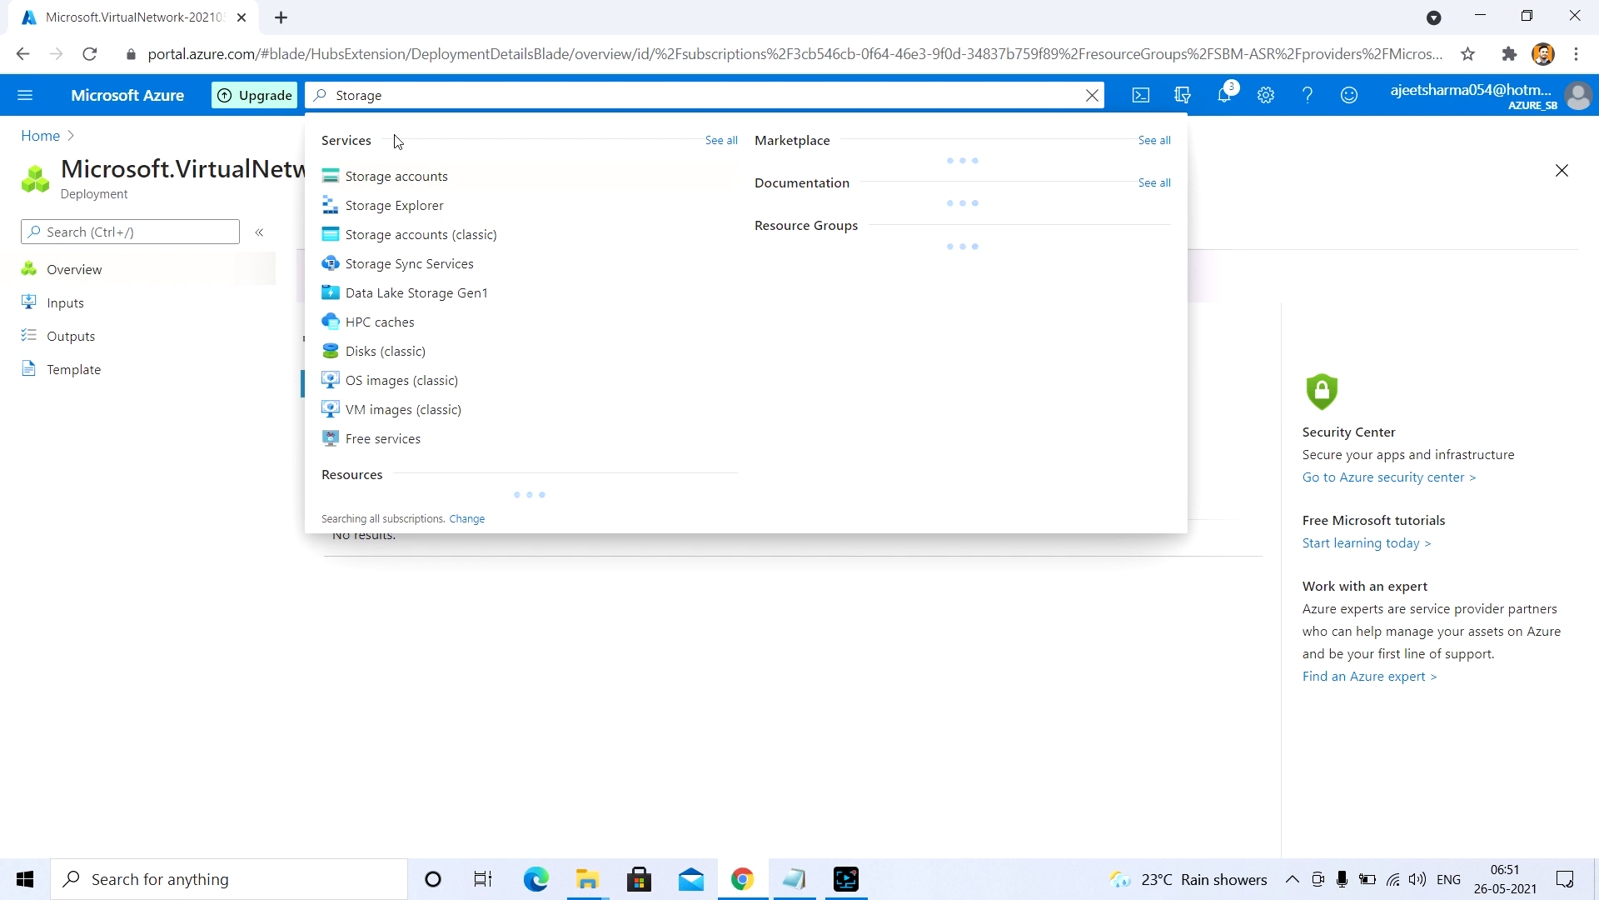
{"action": "left_click", "coordinate": [388, 176]}
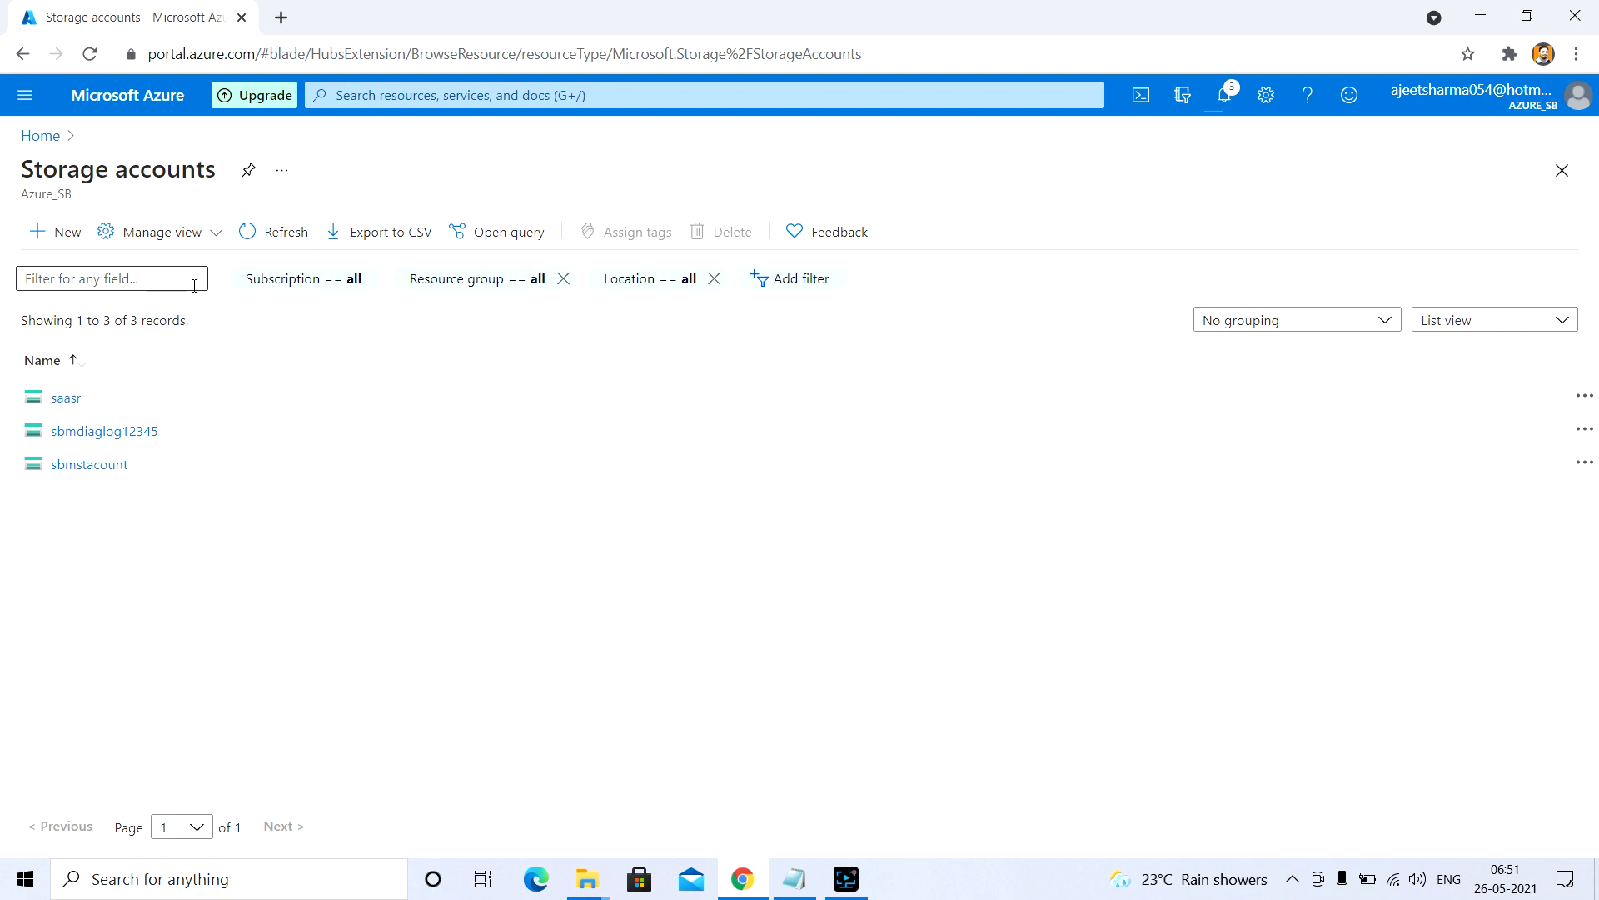
Start a new storage account and assign it to the SBM resource group.
{"action": "left_click", "coordinate": [65, 238]}
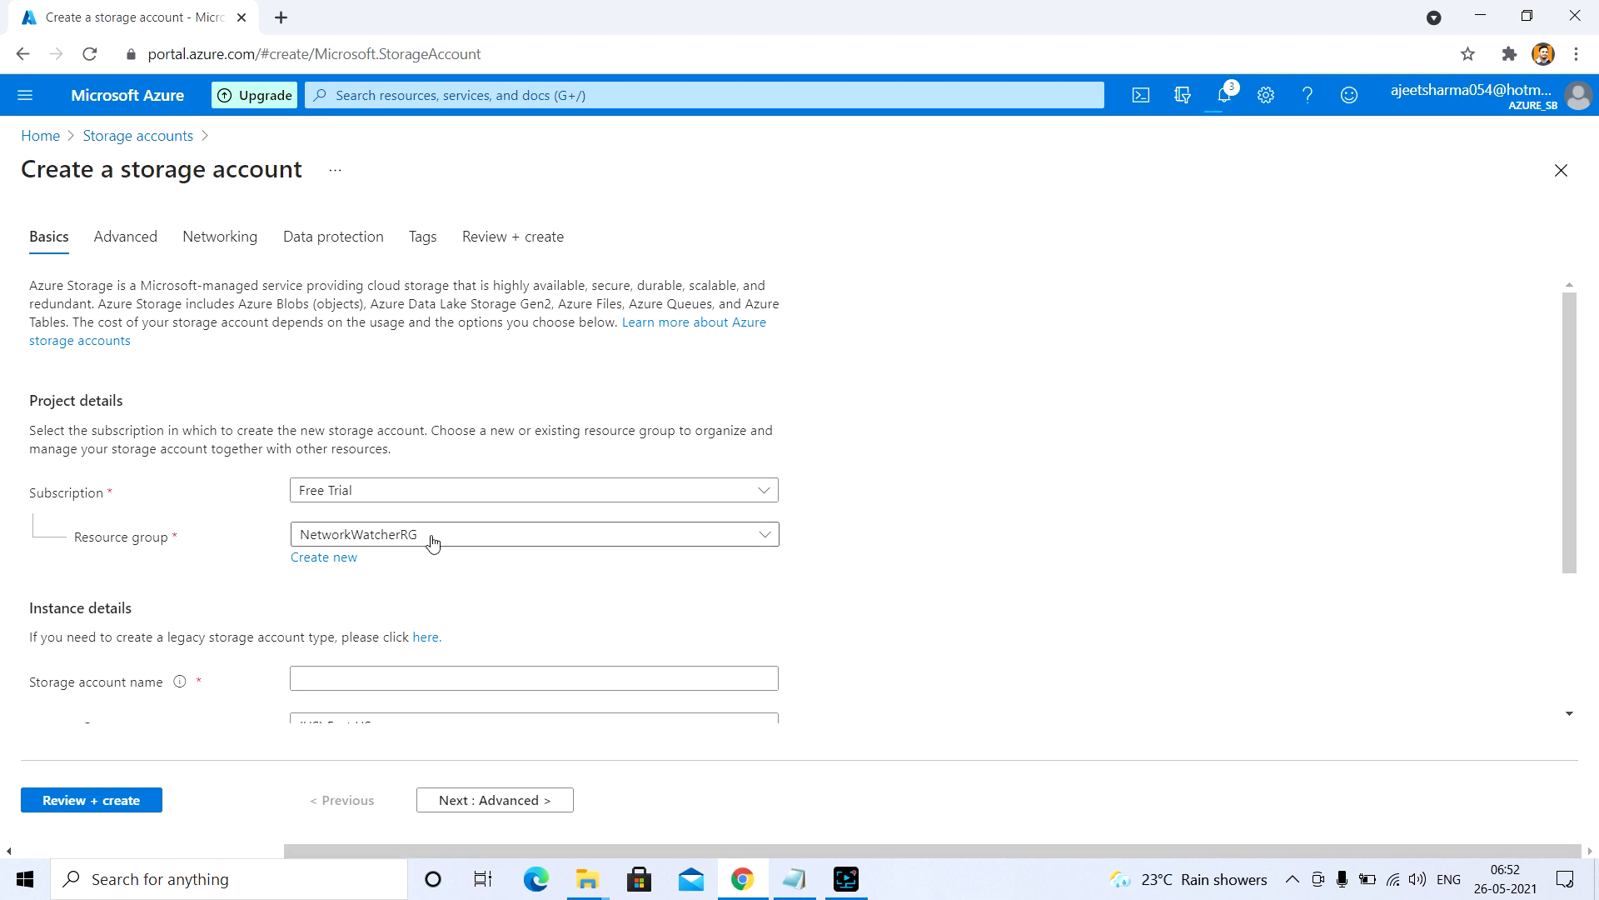
{"action": "left_click", "coordinate": [432, 542]}
{"action": "left_click", "coordinate": [527, 643]}
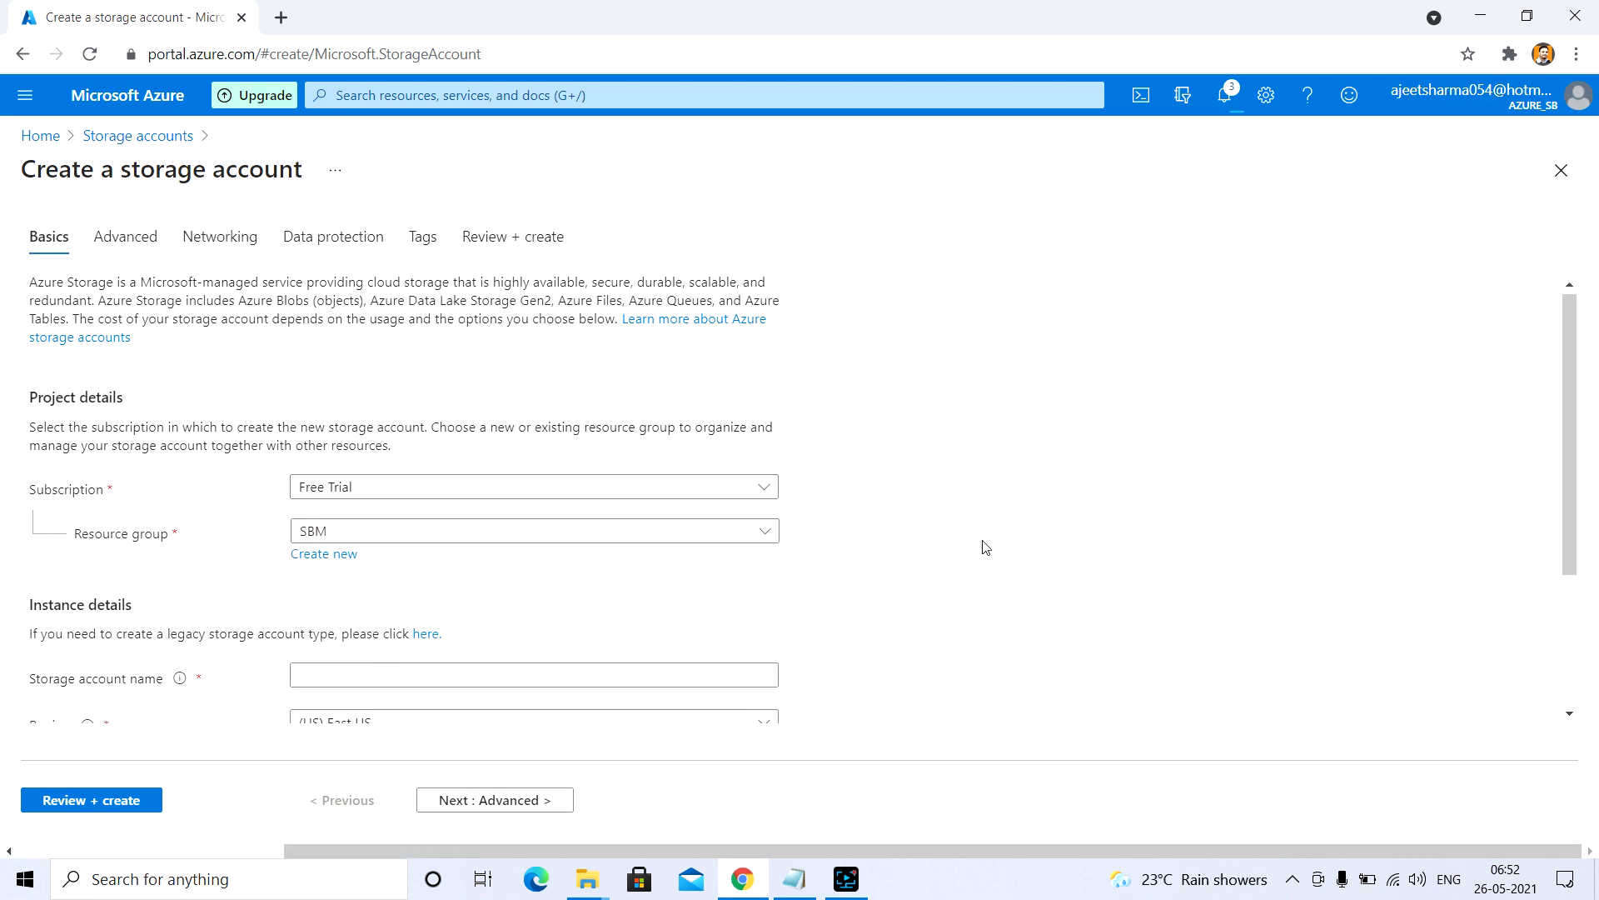
Name the storage account asrstorage in the instance details.
{"action": "scroll", "coordinate": [492, 535], "scroll_direction": "down", "scroll_amount": 3}
{"action": "left_click", "coordinate": [494, 473]}
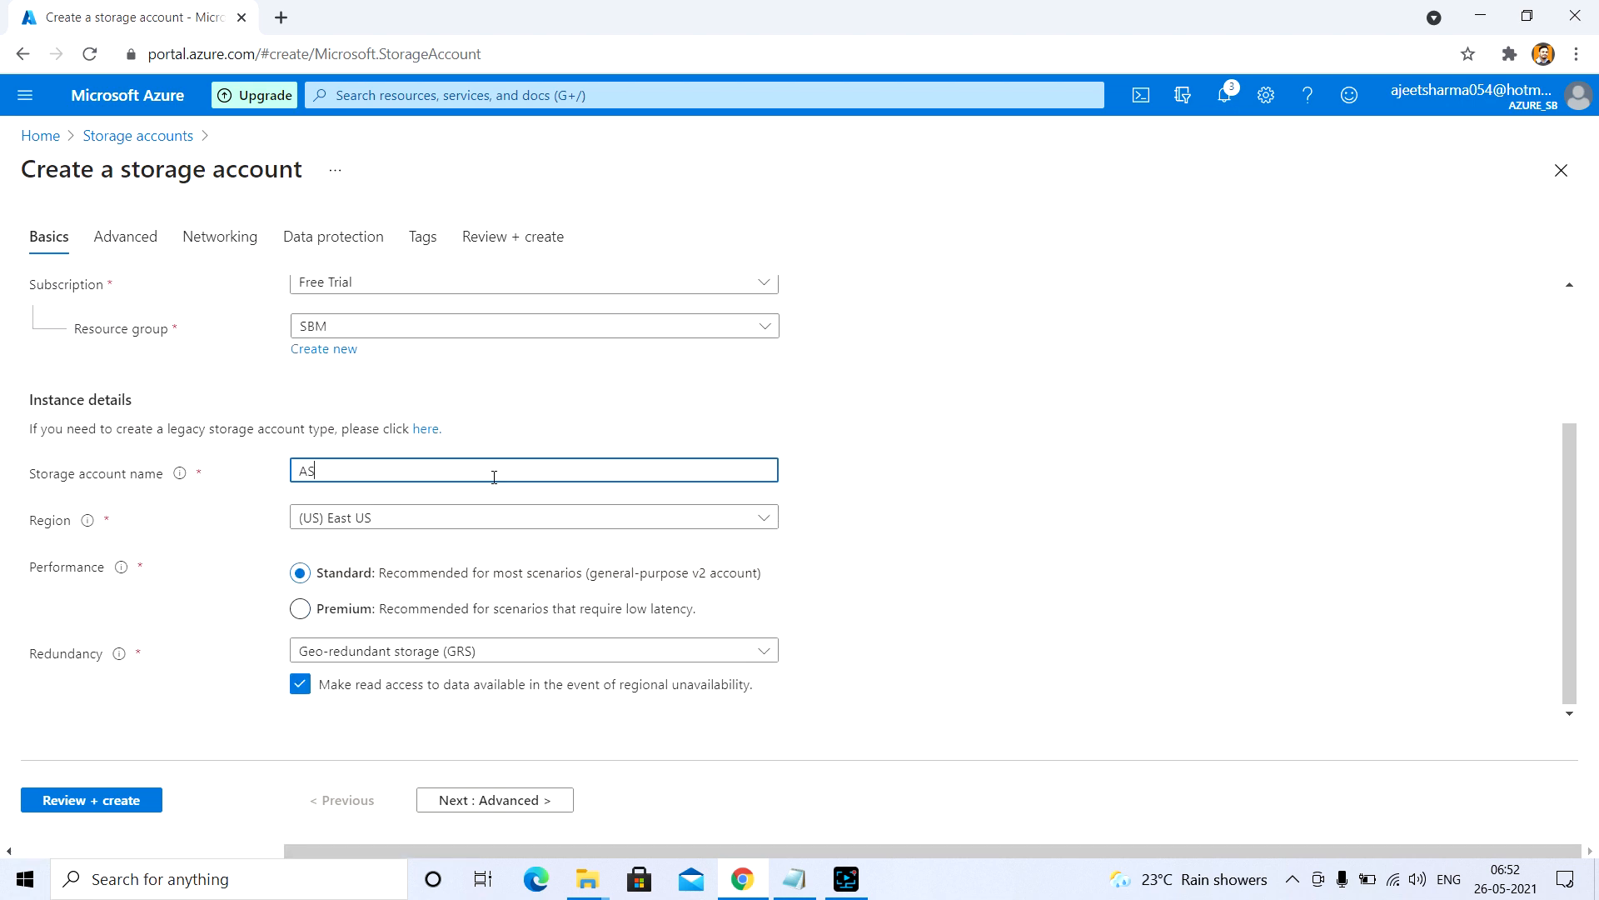
{"action": "key", "text": "BackSpace"}
{"action": "key", "text": "BackSpace"}
{"action": "type", "text": "as"}
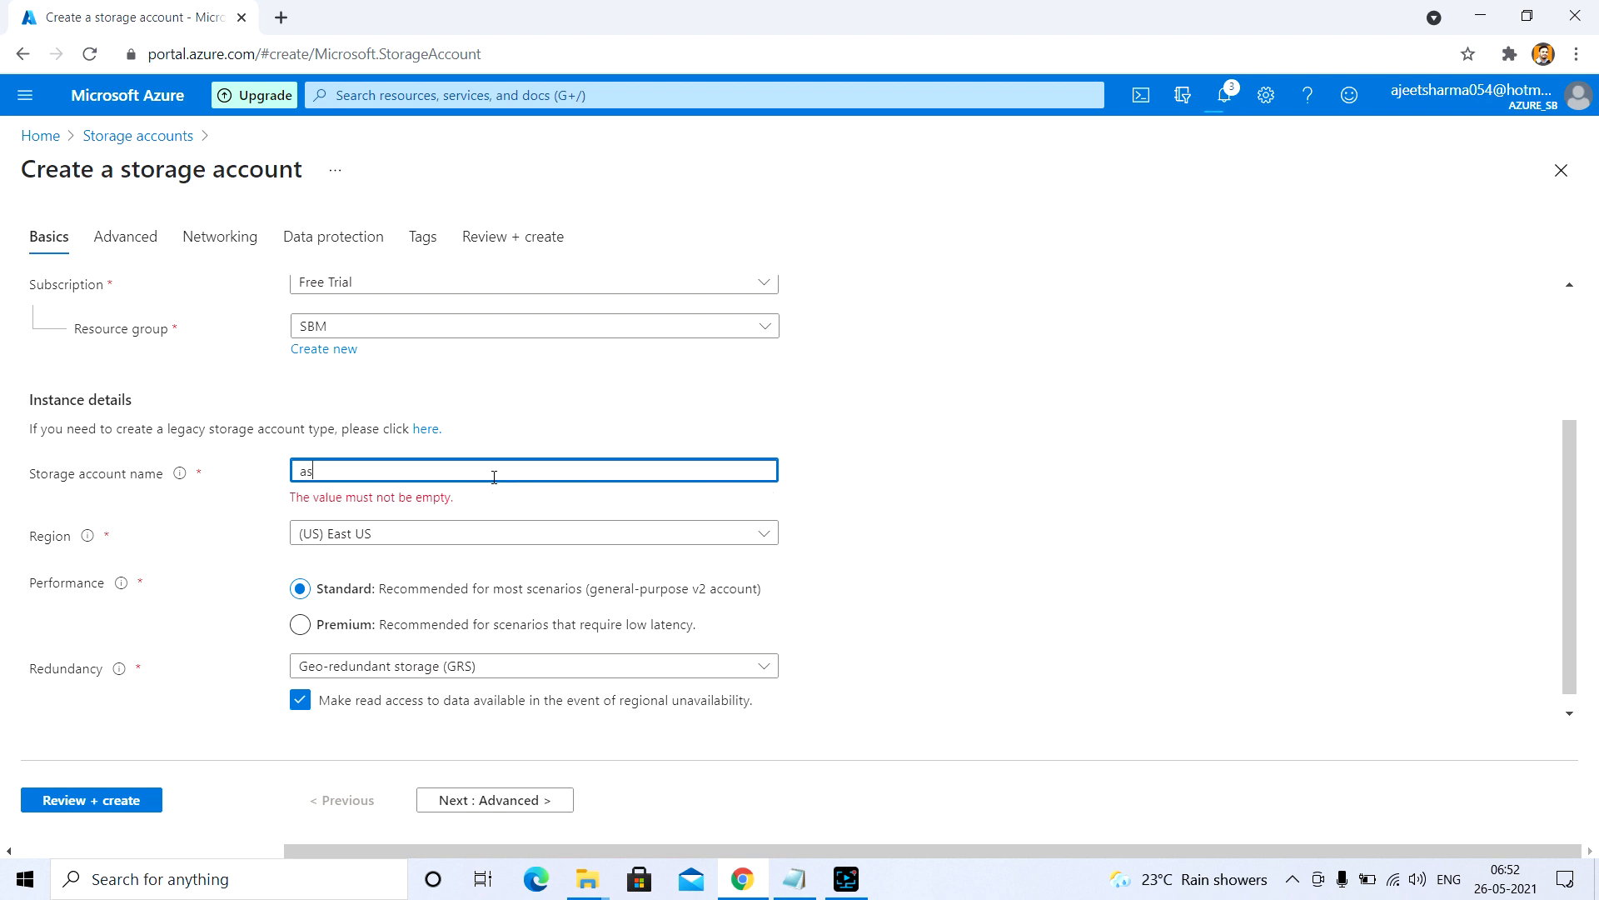
{"action": "type", "text": "r-sa"}
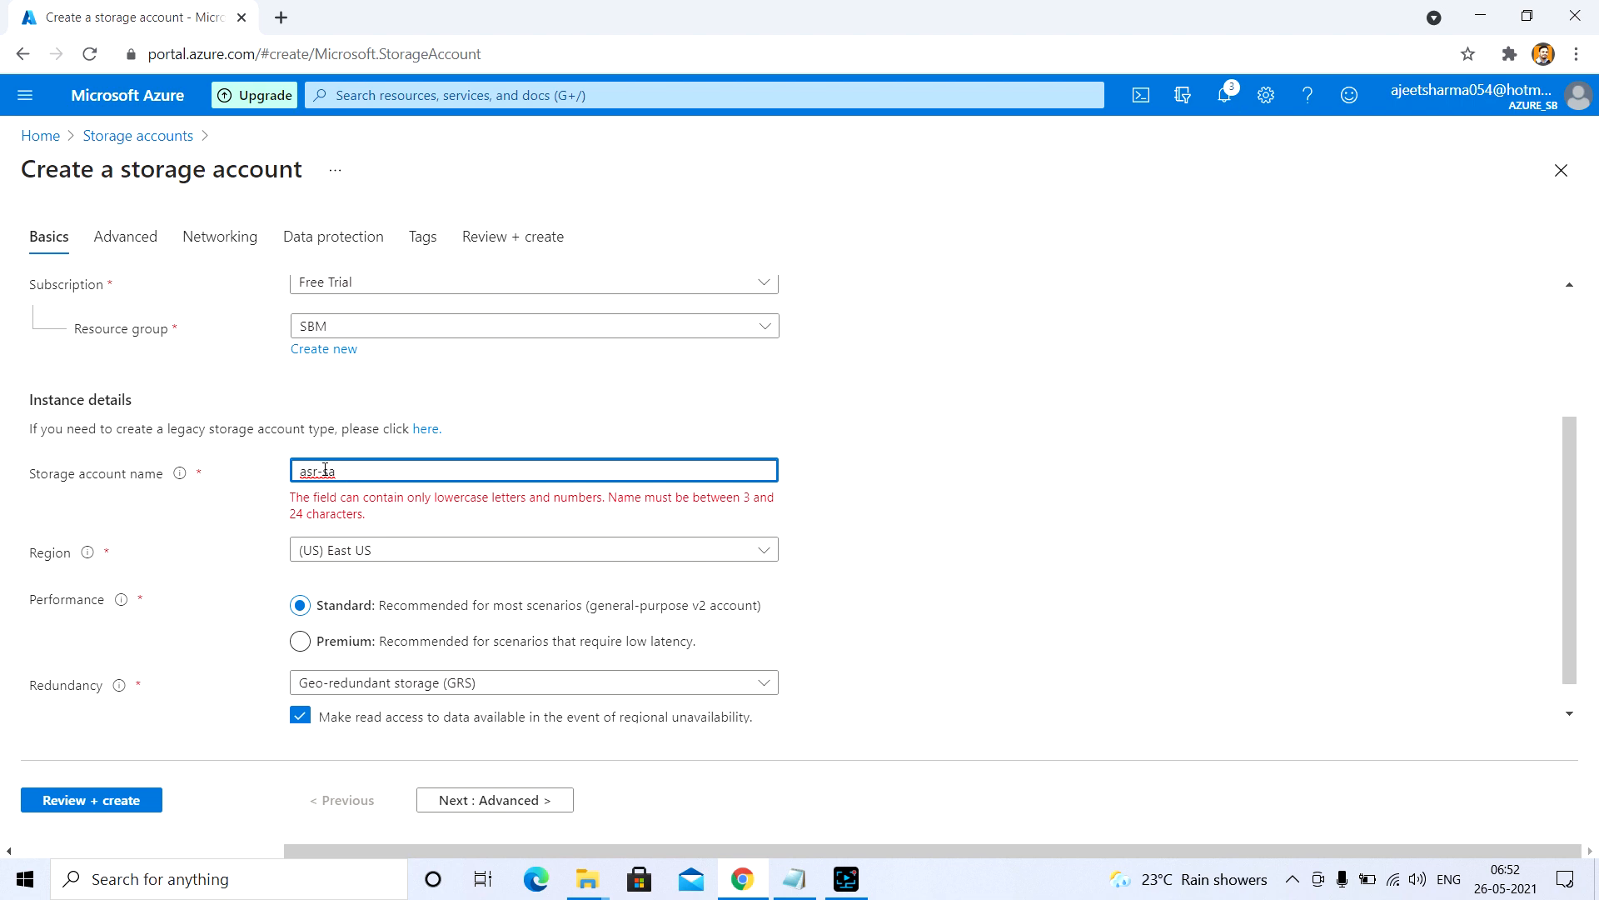
{"action": "key", "text": "Left"}
{"action": "key", "text": "Left"}
{"action": "key", "text": "BackSpace"}
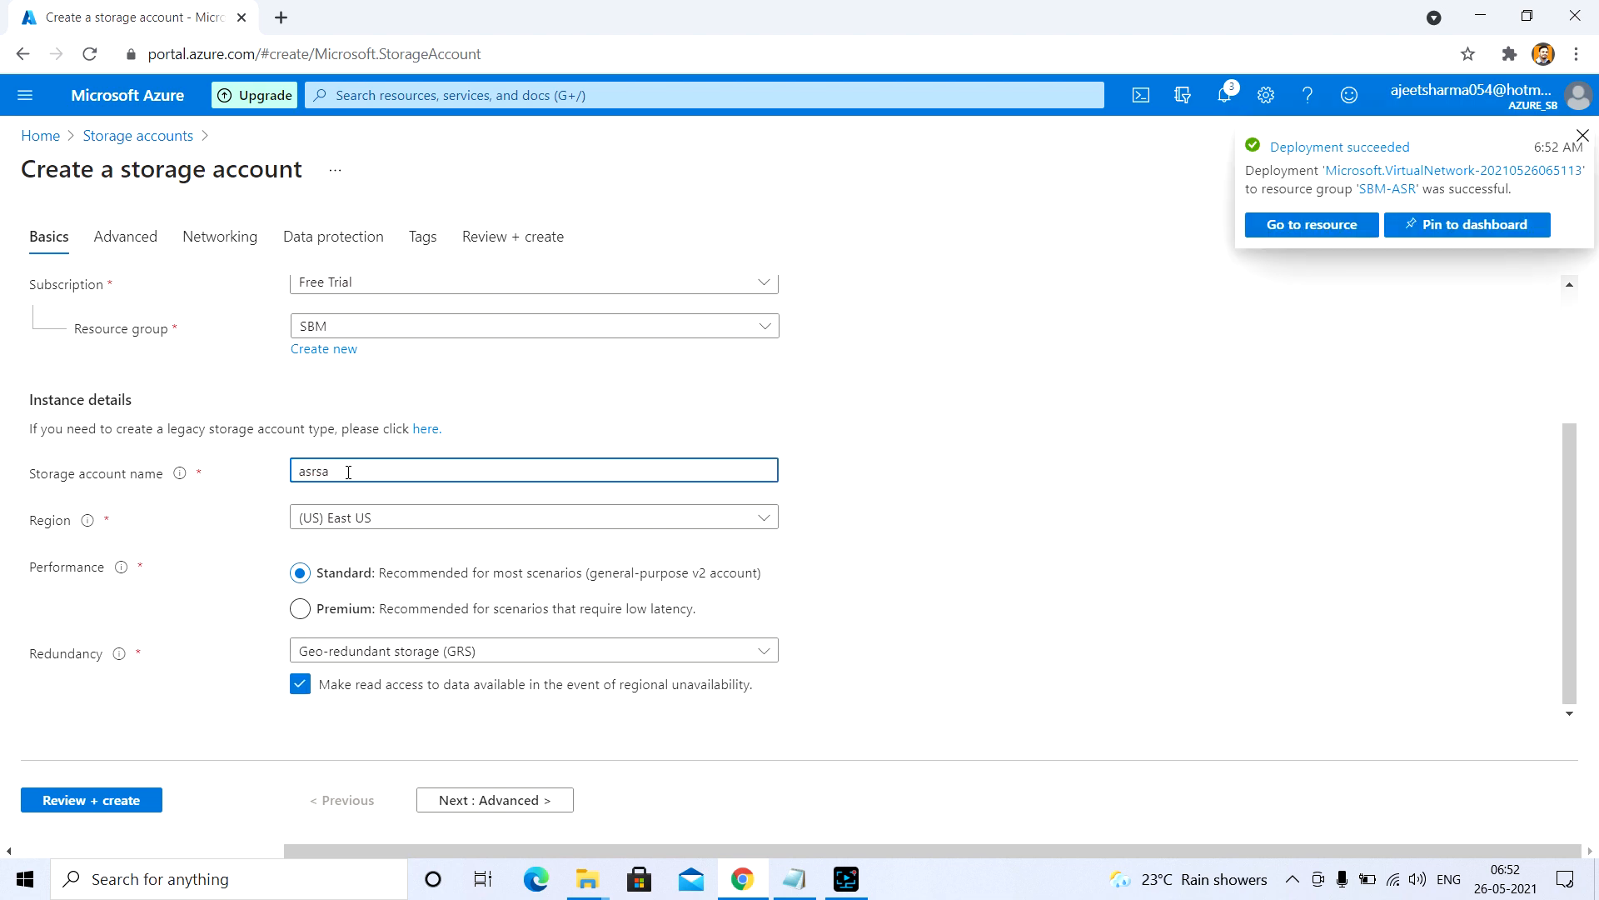
{"action": "key", "text": "BackSpace"}
{"action": "type", "text": "torage"}
{"action": "left_click", "coordinate": [866, 506]}
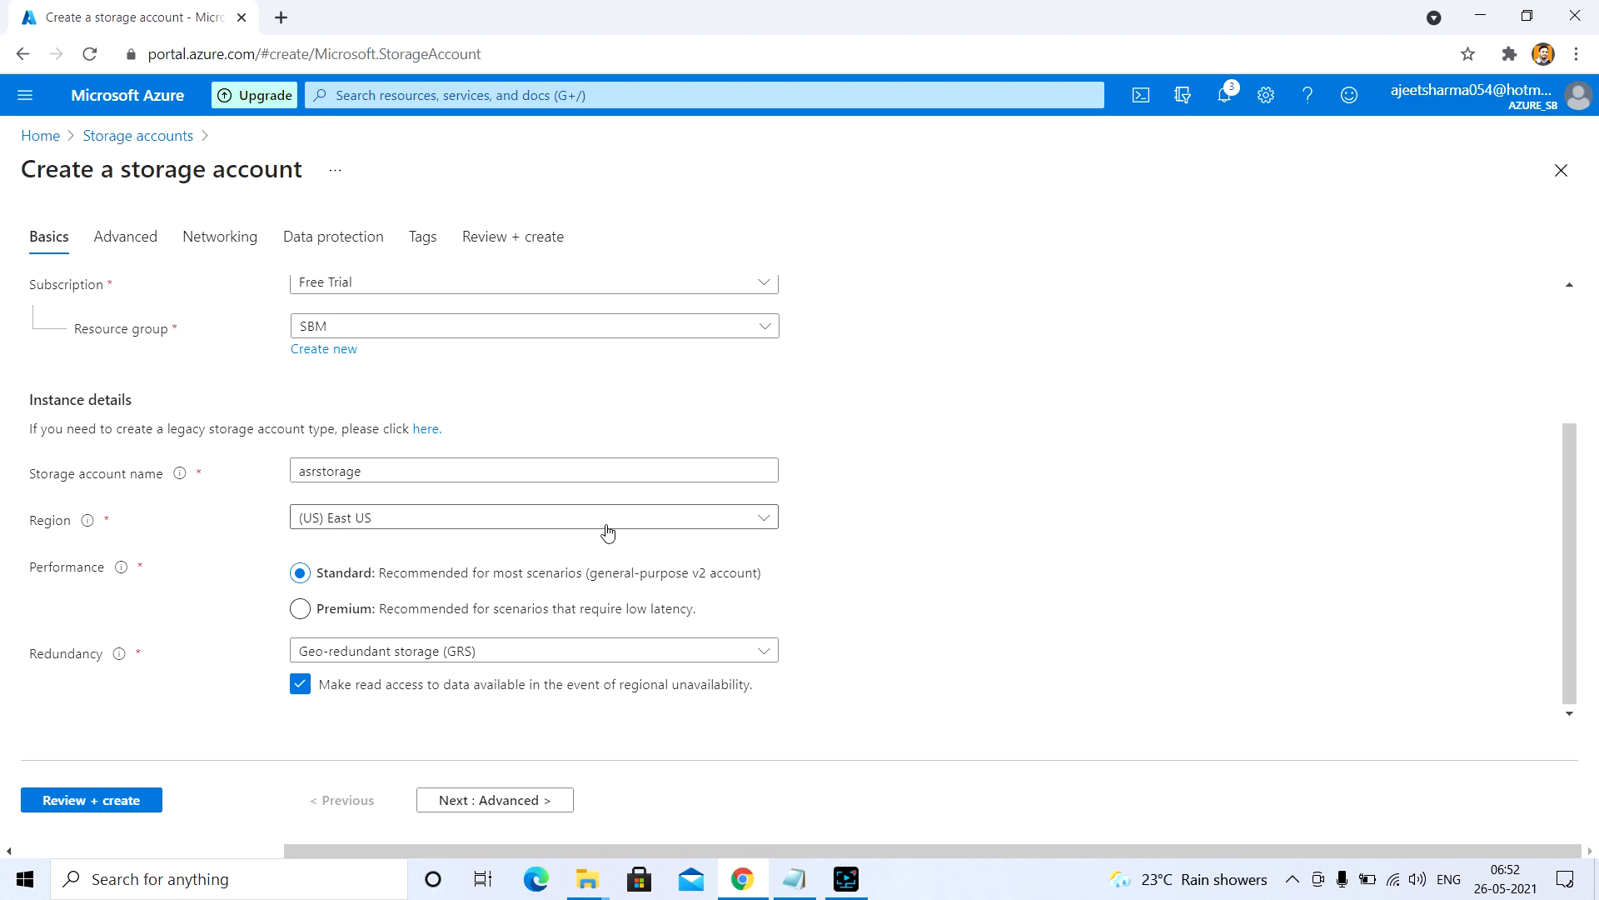
Set the storage account's redundancy to Locally-redundant storage (LRS) and keep the default advanced settings.
{"action": "left_click", "coordinate": [410, 652]}
{"action": "left_click", "coordinate": [387, 358]}
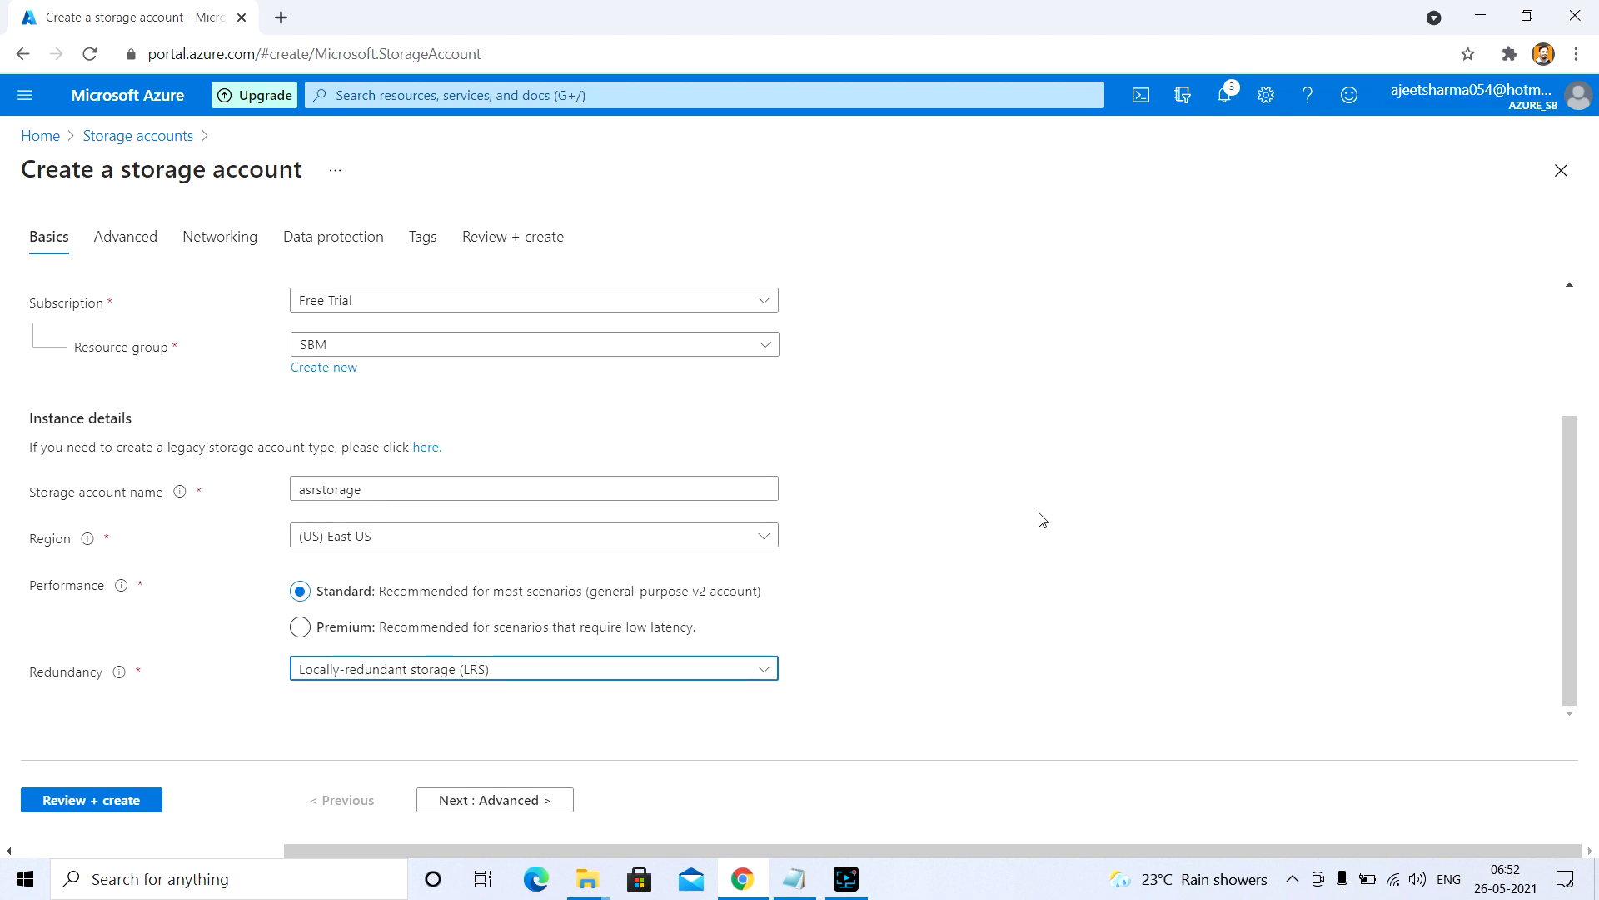
{"action": "left_click", "coordinate": [526, 801]}
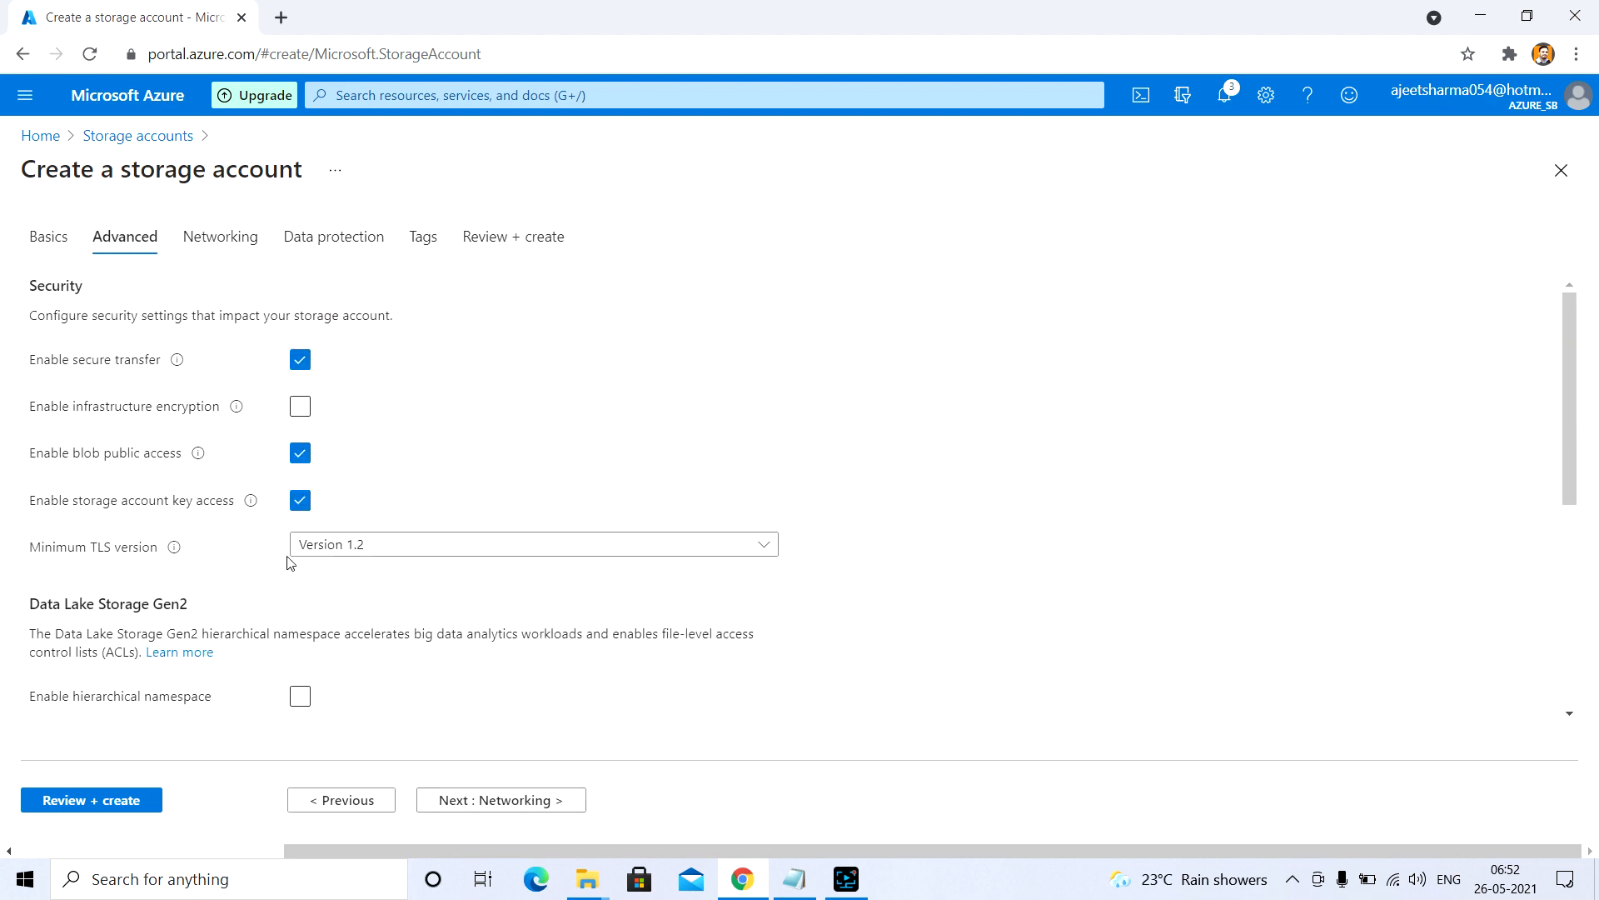
{"action": "scroll", "coordinate": [358, 546], "scroll_direction": "down", "scroll_amount": 3}
{"action": "left_click", "coordinate": [491, 800]}
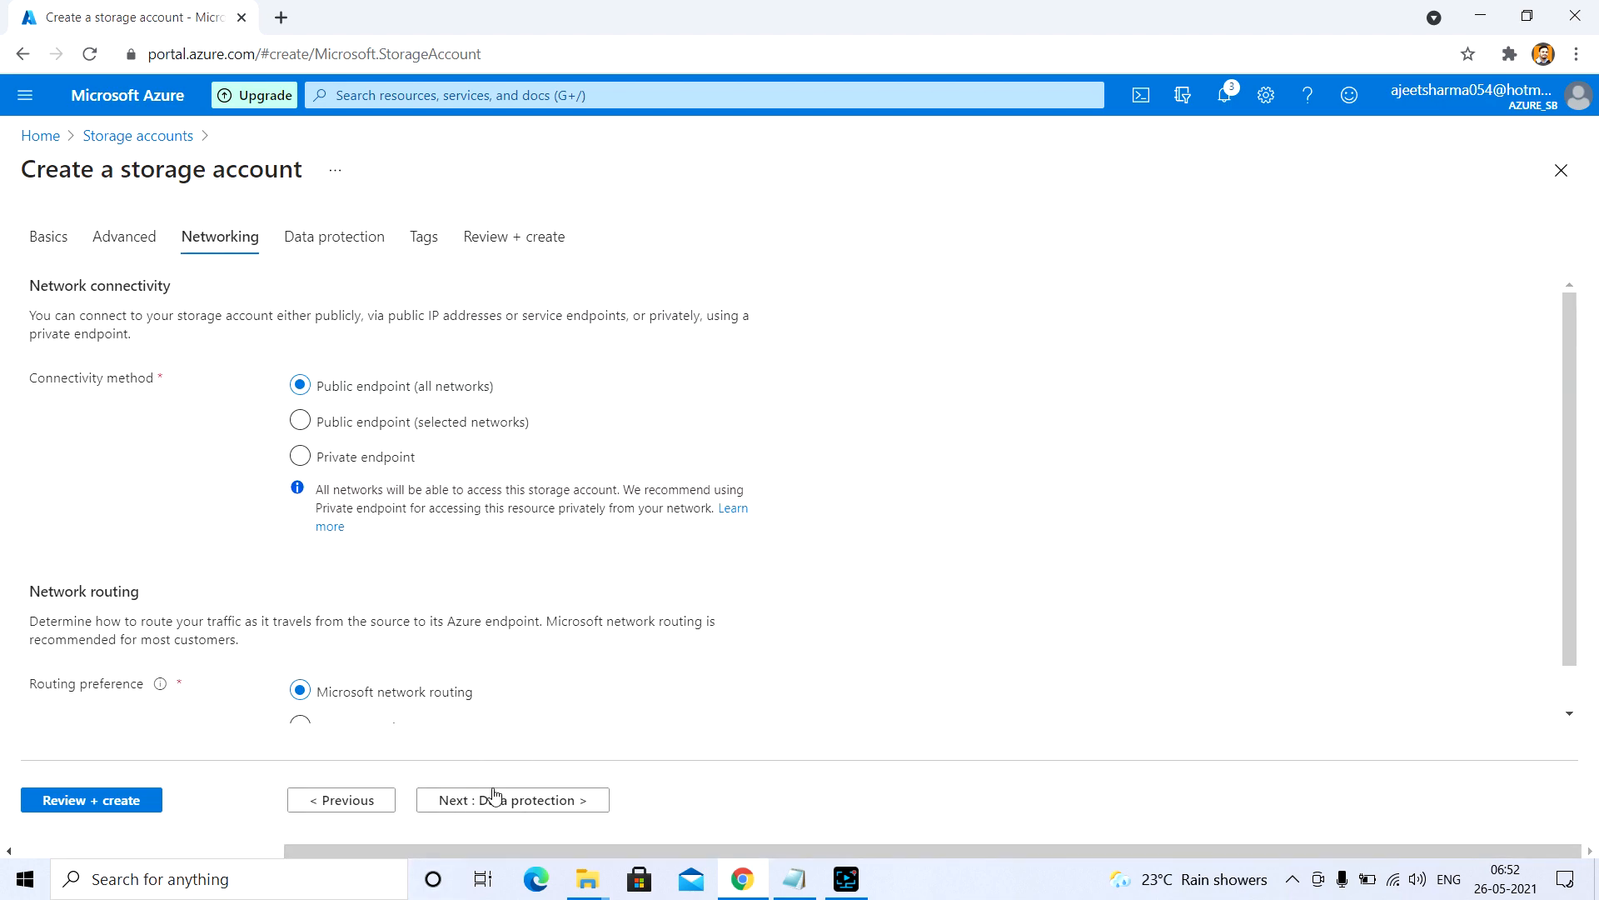
Set the connectivity method to Public endpoint (selected networks) and choose SBM-vnet as the virtual network.
{"action": "left_click", "coordinate": [357, 423]}
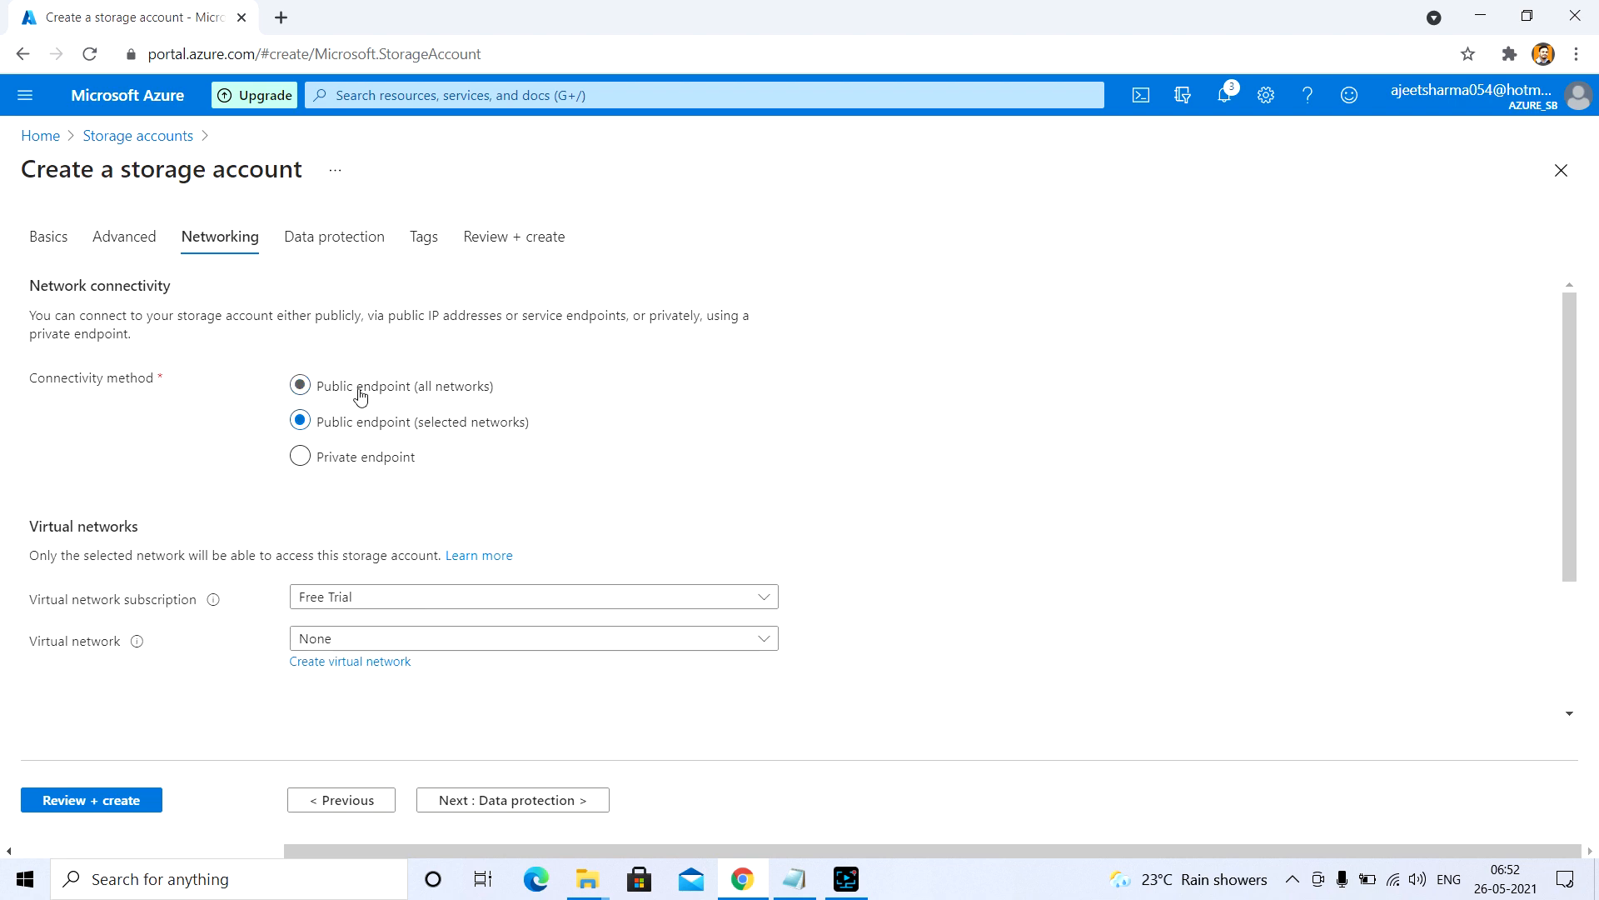
{"action": "left_click", "coordinate": [360, 395]}
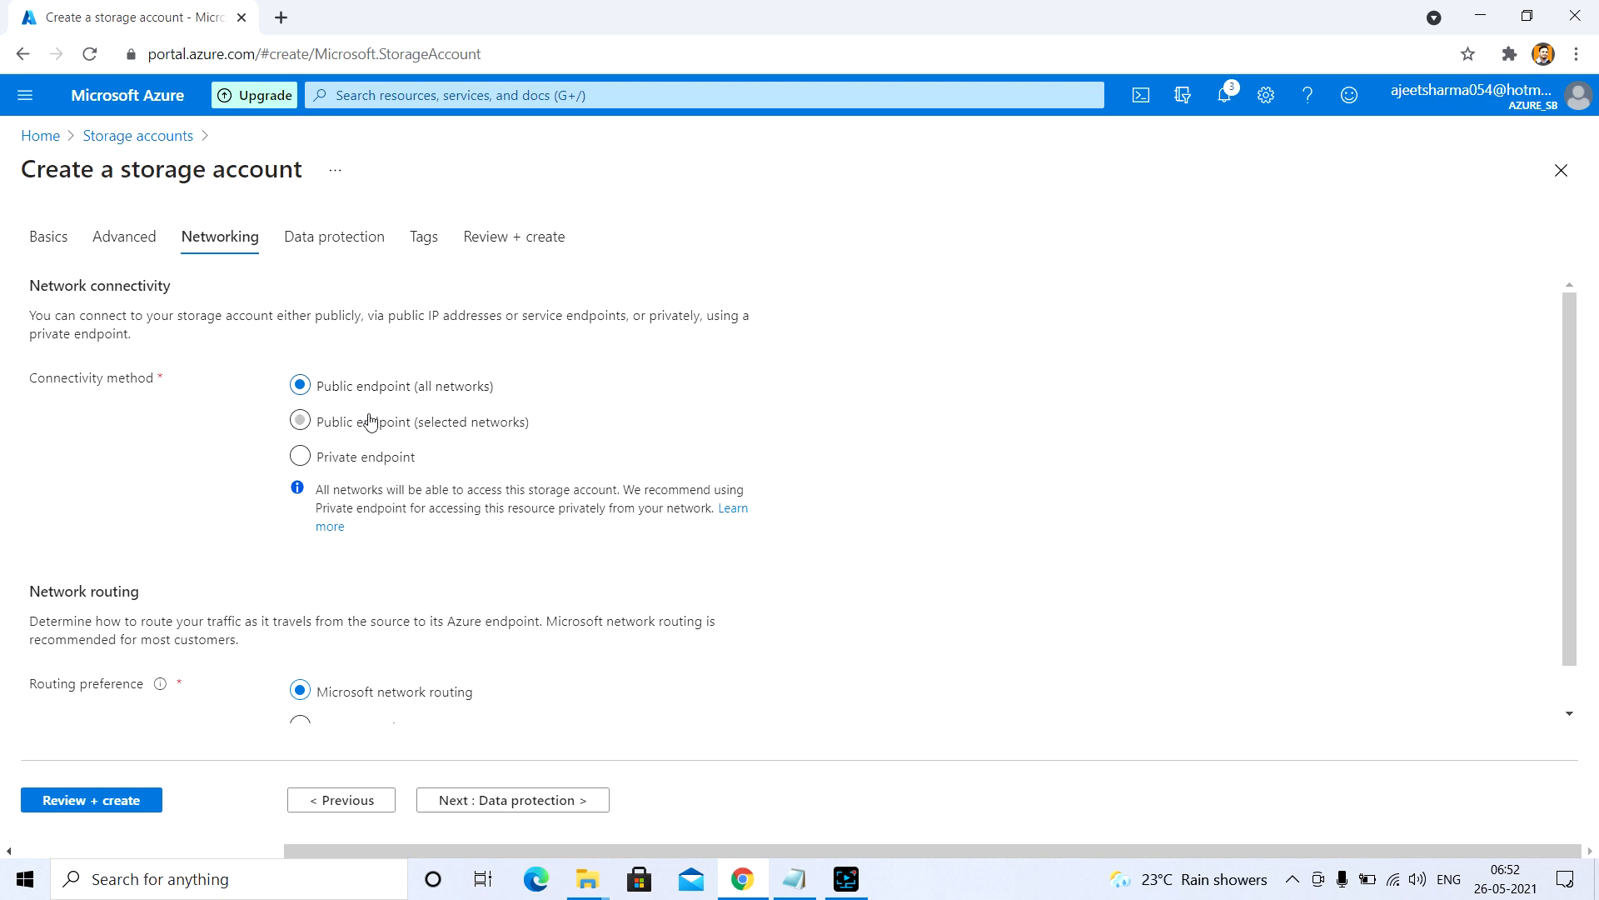
{"action": "left_click", "coordinate": [368, 427]}
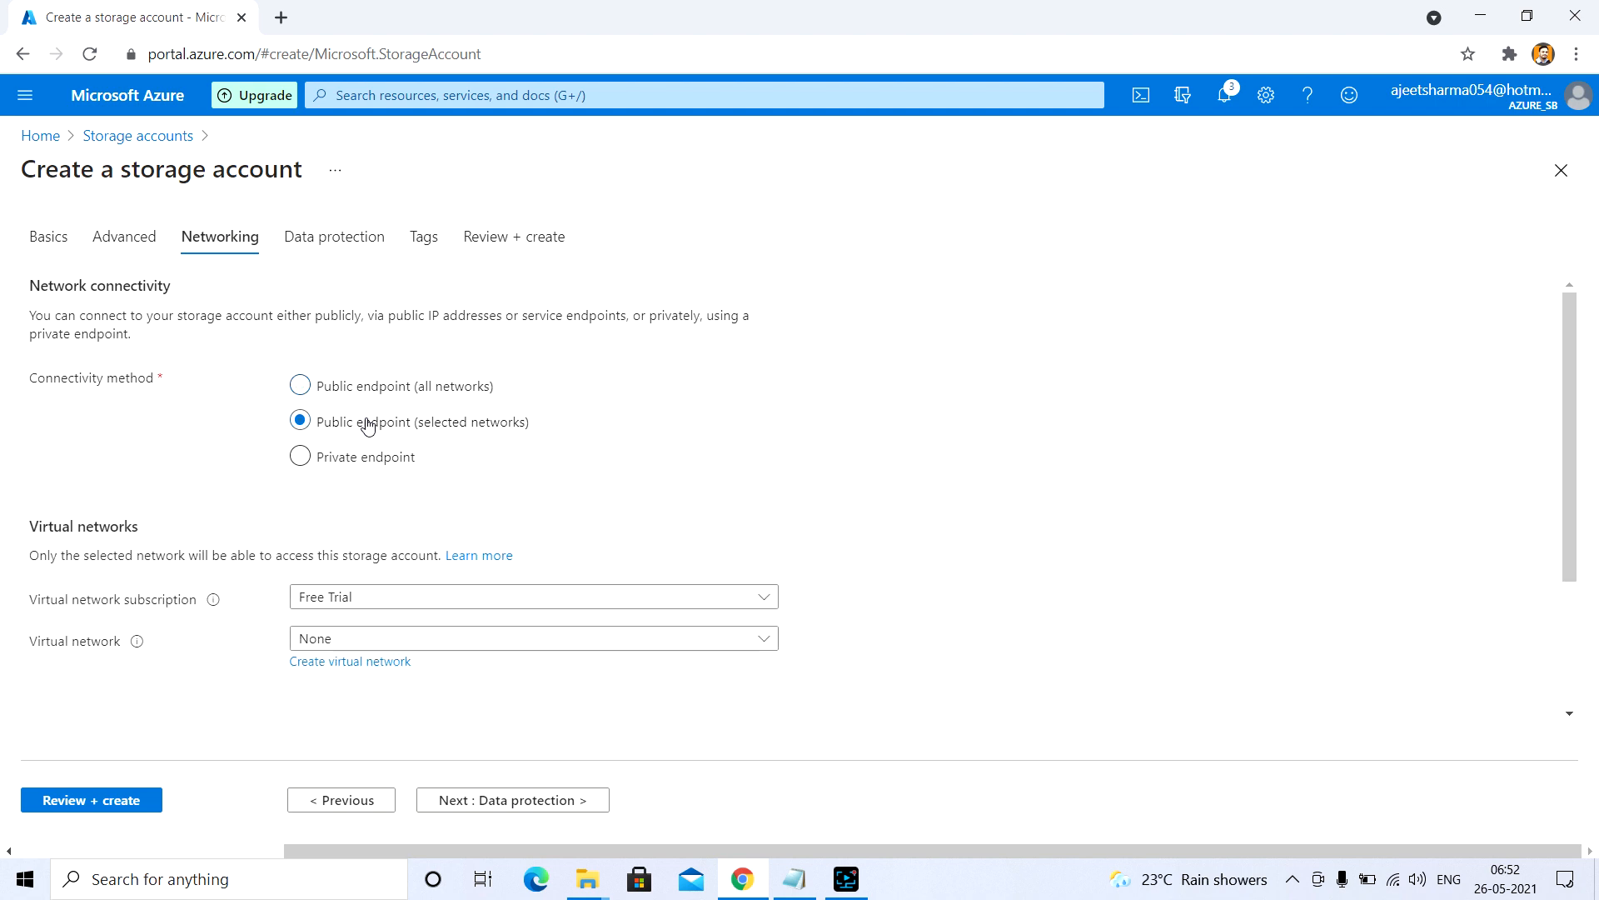
{"action": "scroll", "coordinate": [416, 507], "scroll_direction": "down", "scroll_amount": 1}
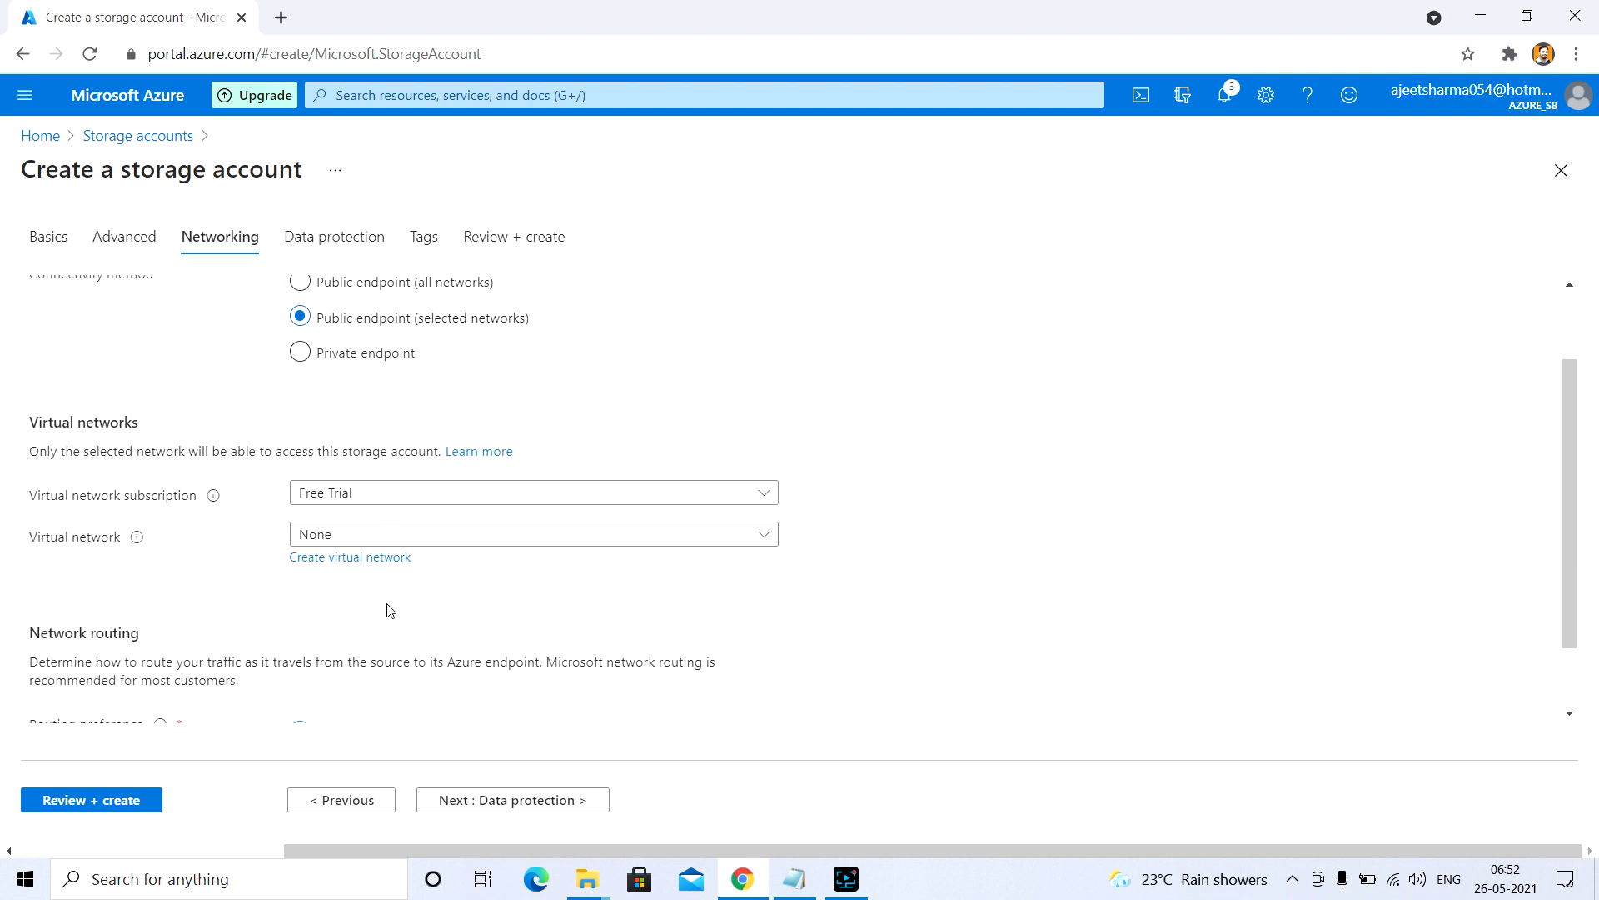
{"action": "left_click", "coordinate": [388, 498]}
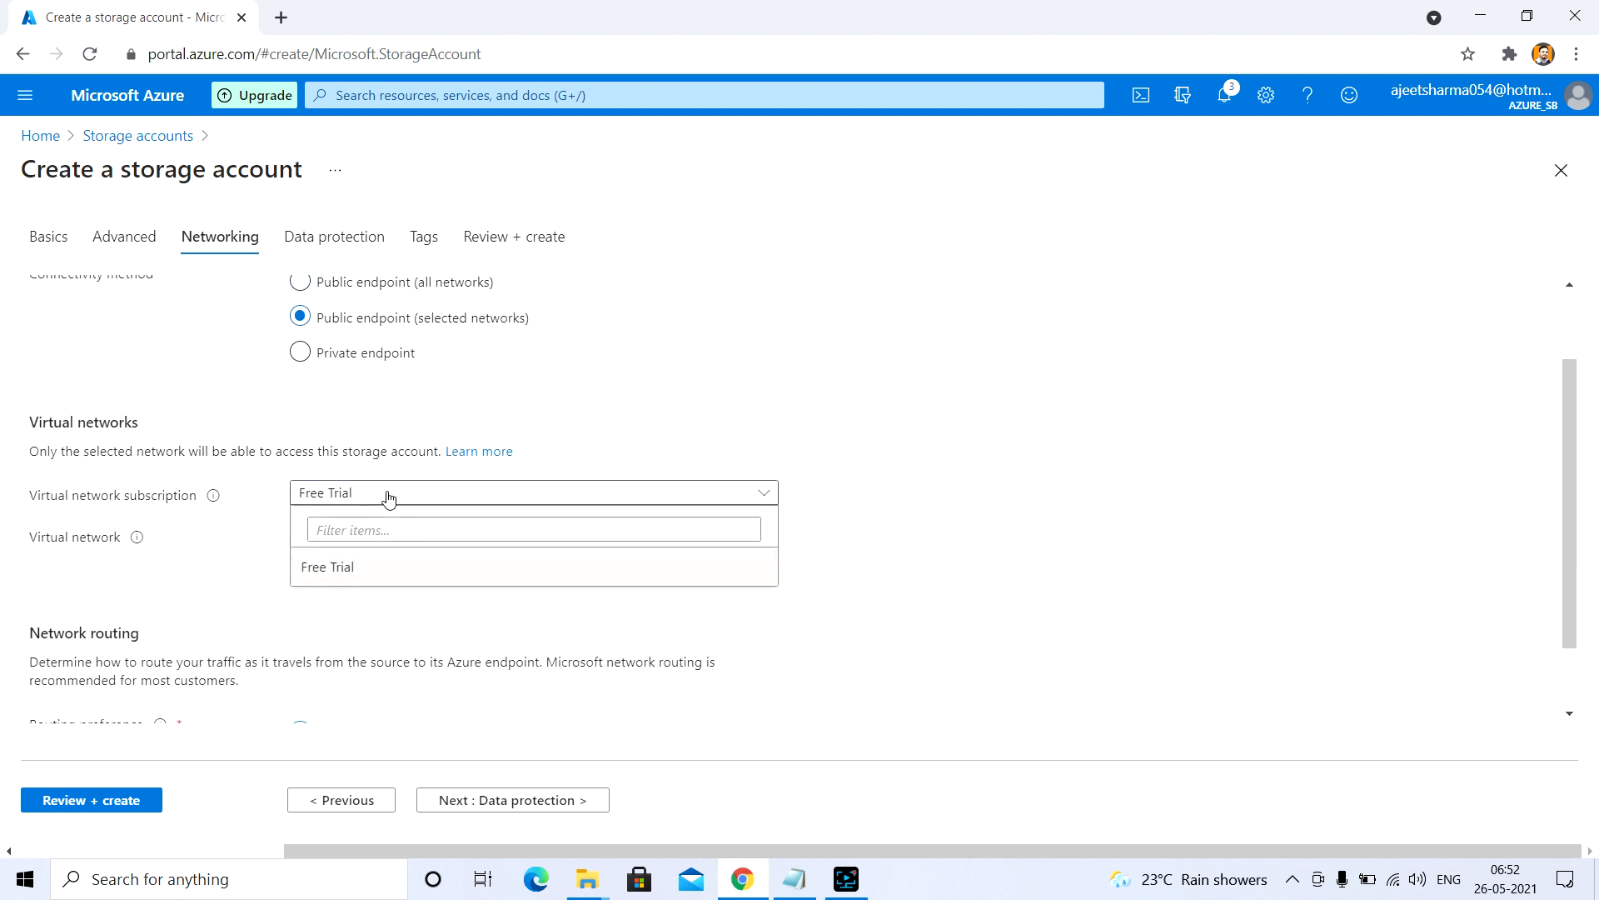
{"action": "left_click", "coordinate": [721, 421]}
{"action": "left_click", "coordinate": [491, 534]}
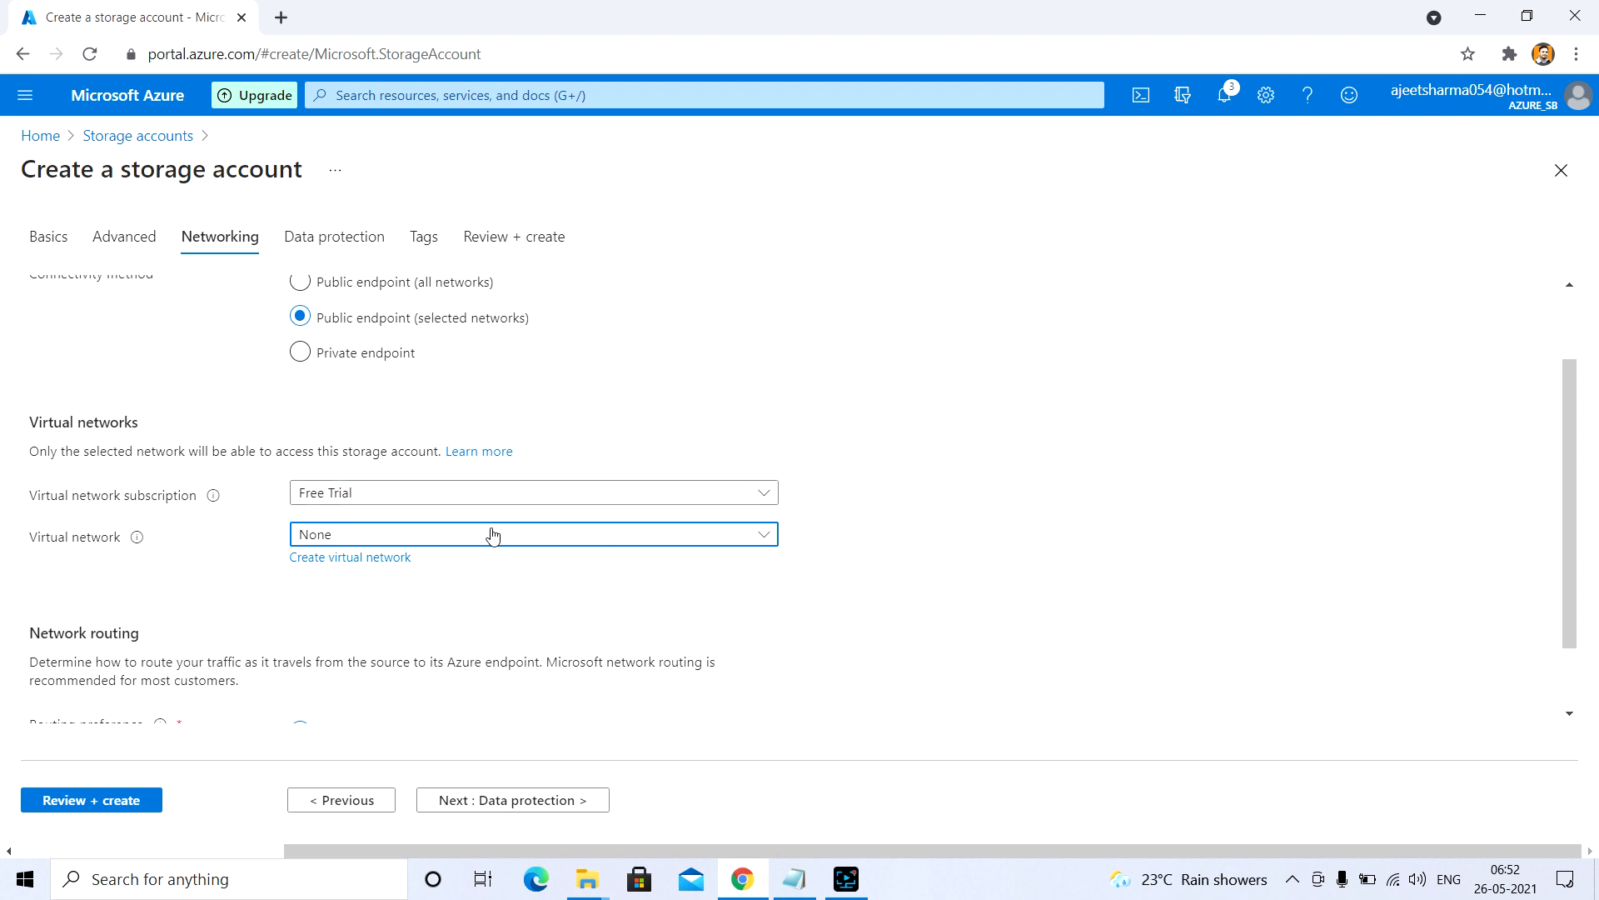
{"action": "left_click", "coordinate": [331, 644]}
{"action": "scroll", "coordinate": [474, 675], "scroll_direction": "down", "scroll_amount": 2}
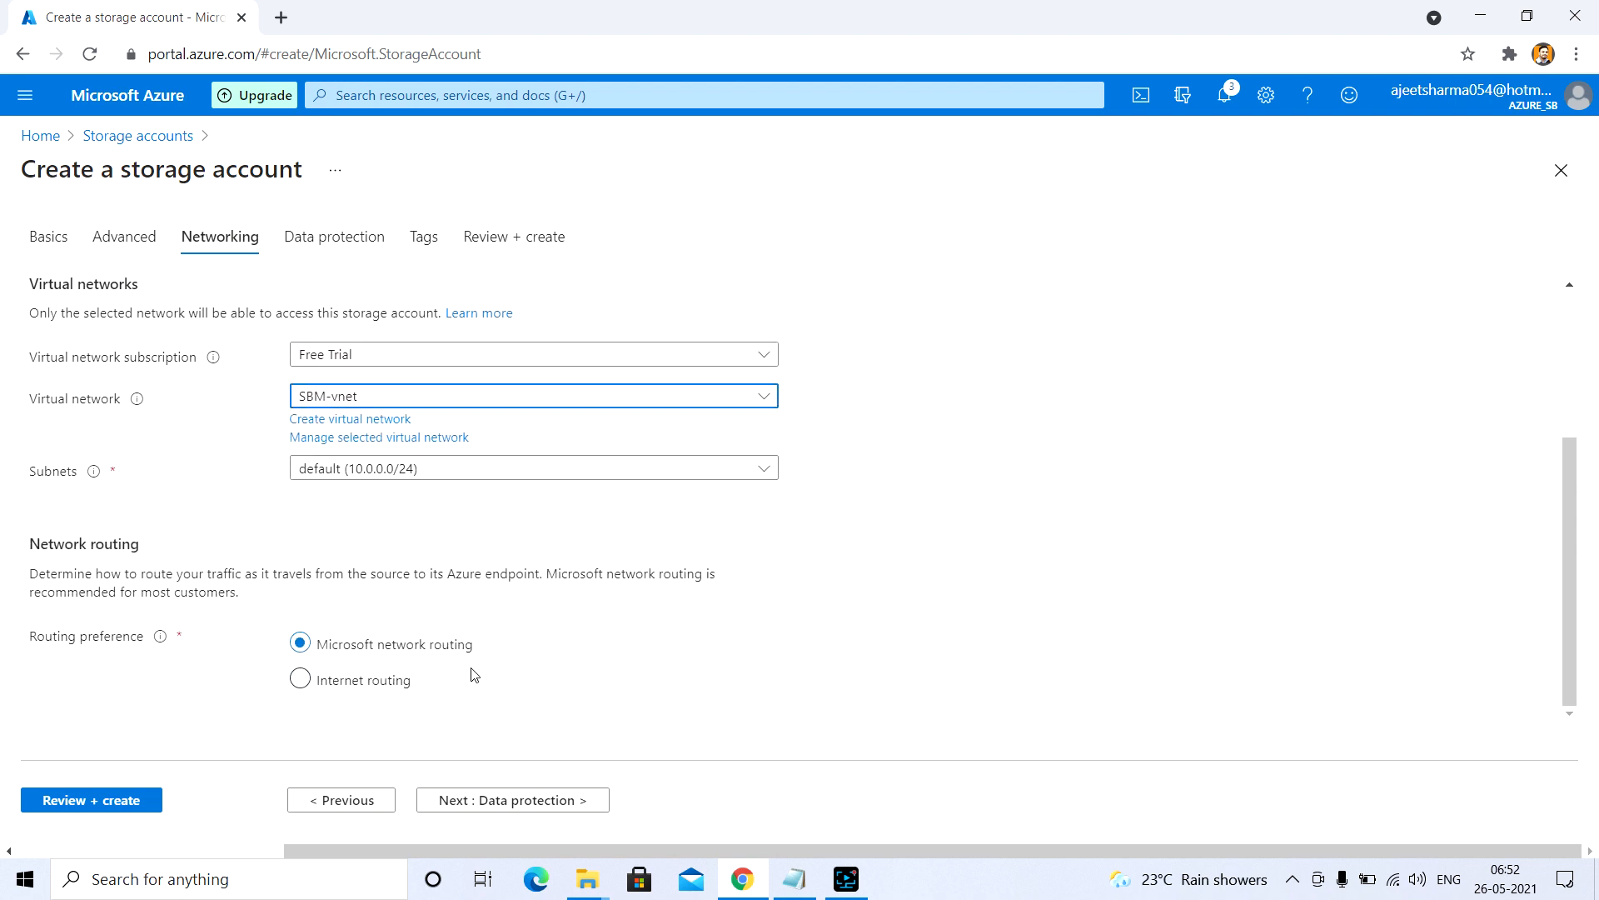
Keep the default data protection settings, leave the tags empty, and try to validate and create the storage account.
{"action": "left_click", "coordinate": [469, 798]}
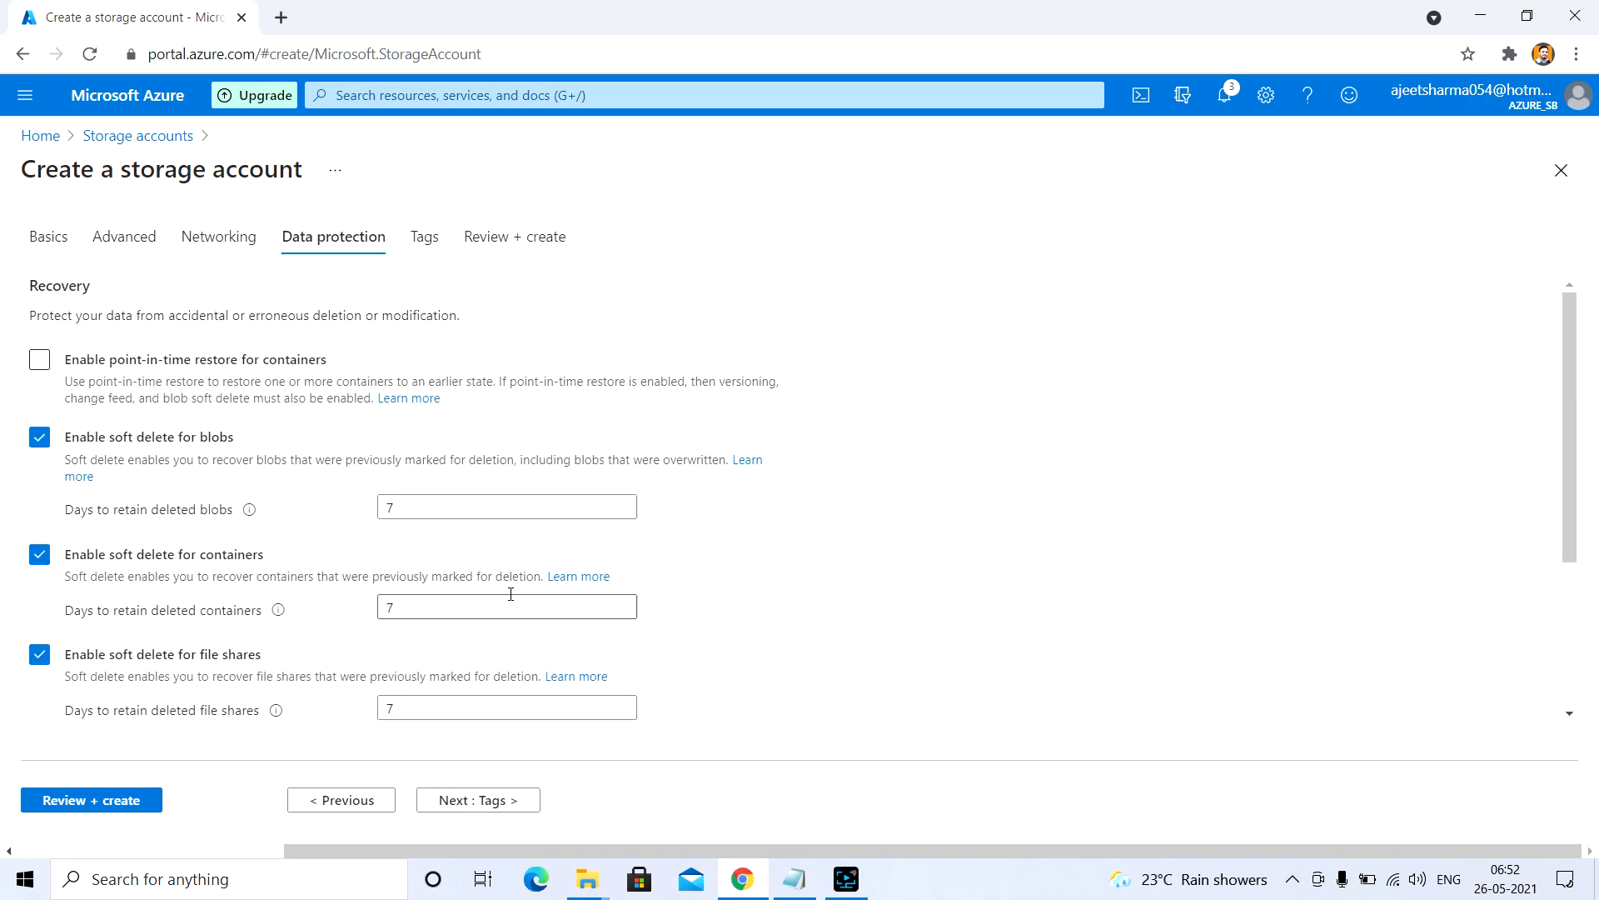
{"action": "scroll", "coordinate": [328, 553], "scroll_direction": "down", "scroll_amount": 3}
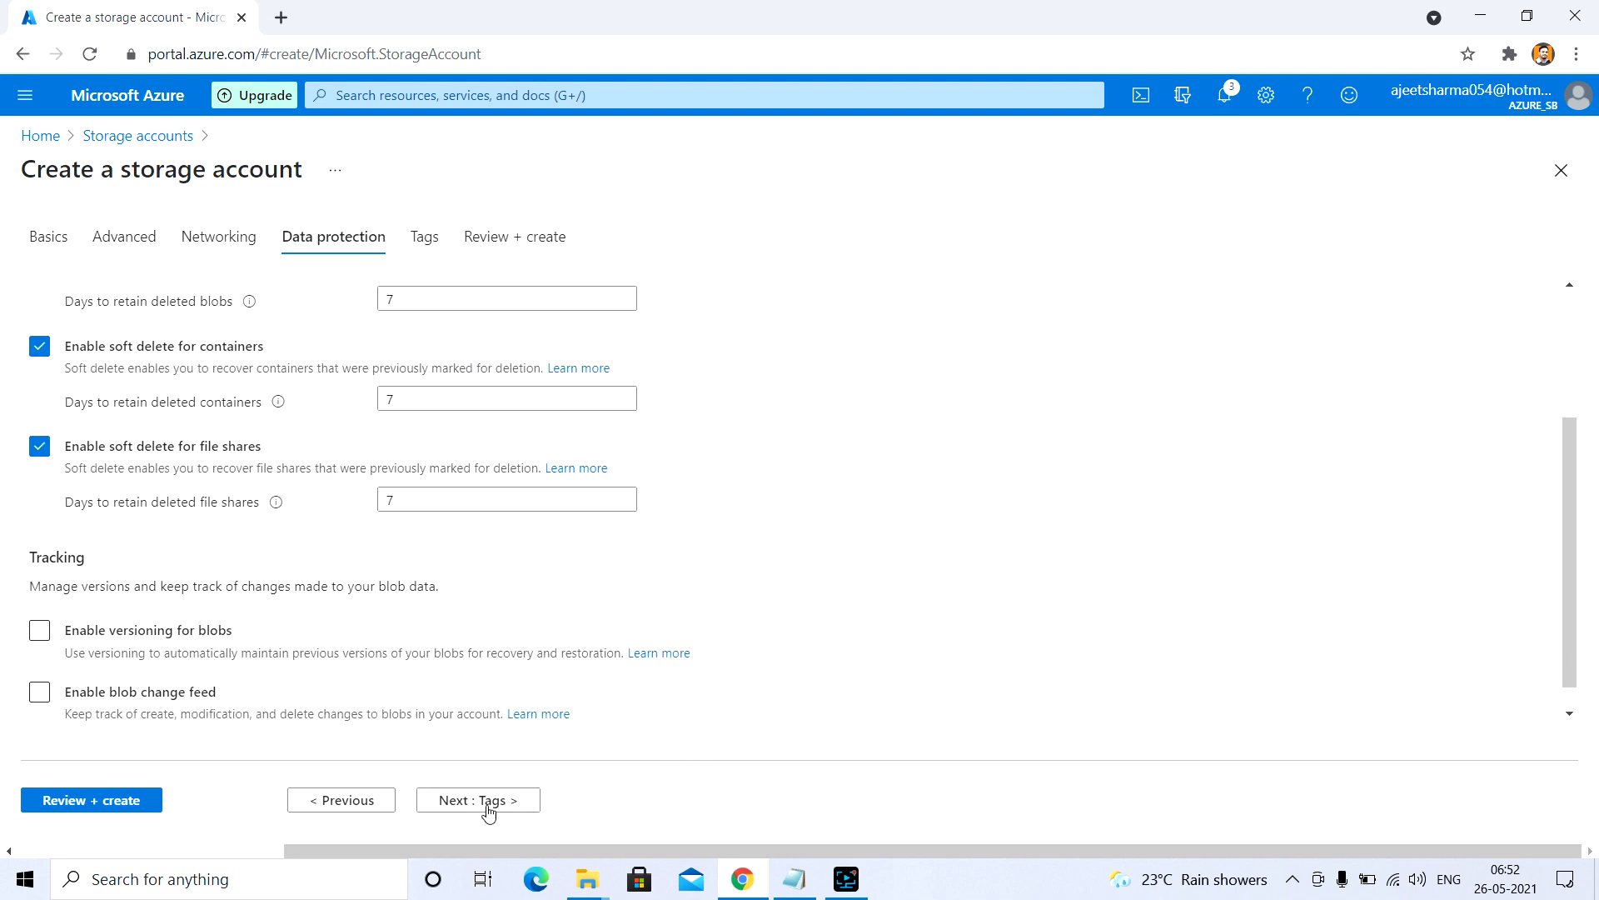
{"action": "left_click", "coordinate": [492, 801]}
{"action": "left_click", "coordinate": [463, 798]}
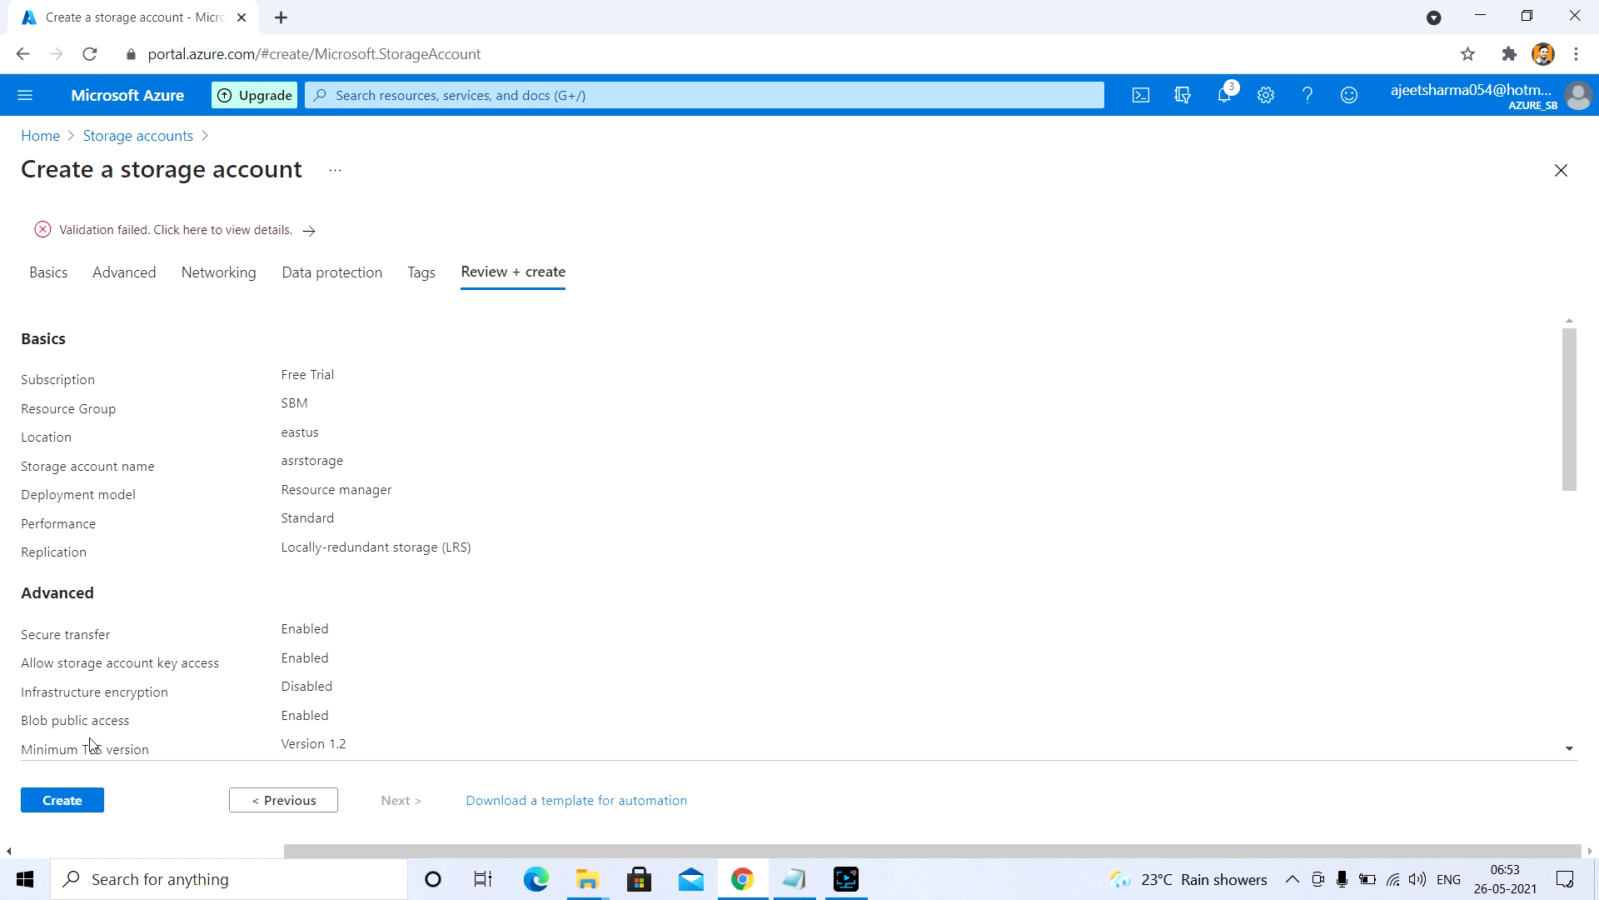
{"action": "left_click", "coordinate": [62, 802]}
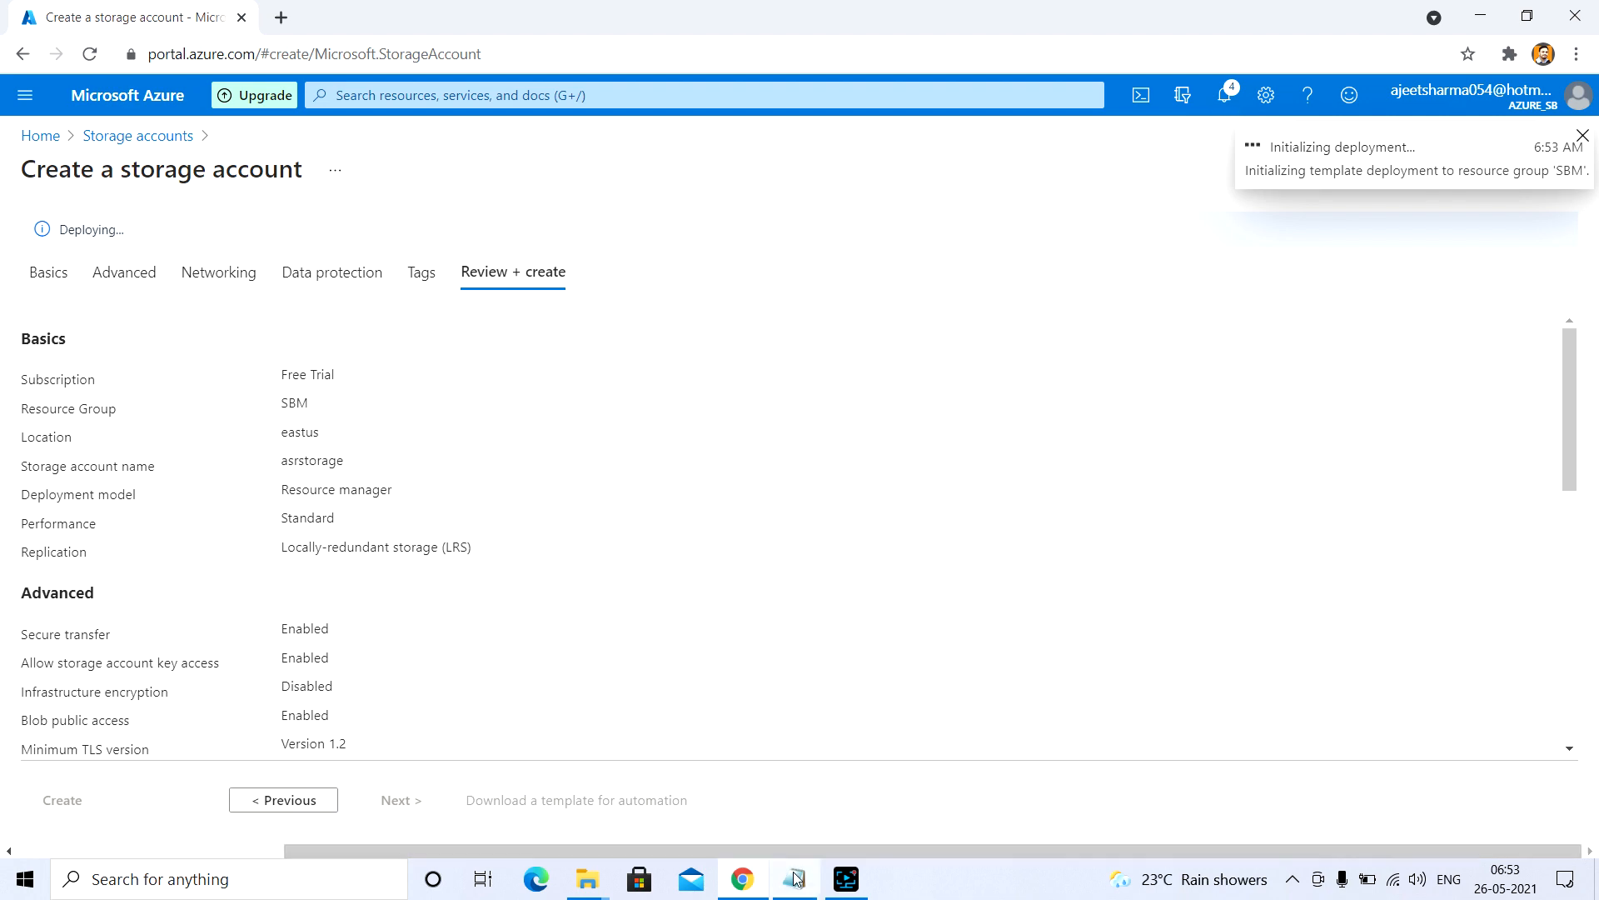
Check the deployment notifications and examine the storage account's deployment error details.
{"action": "left_click", "coordinate": [1225, 98]}
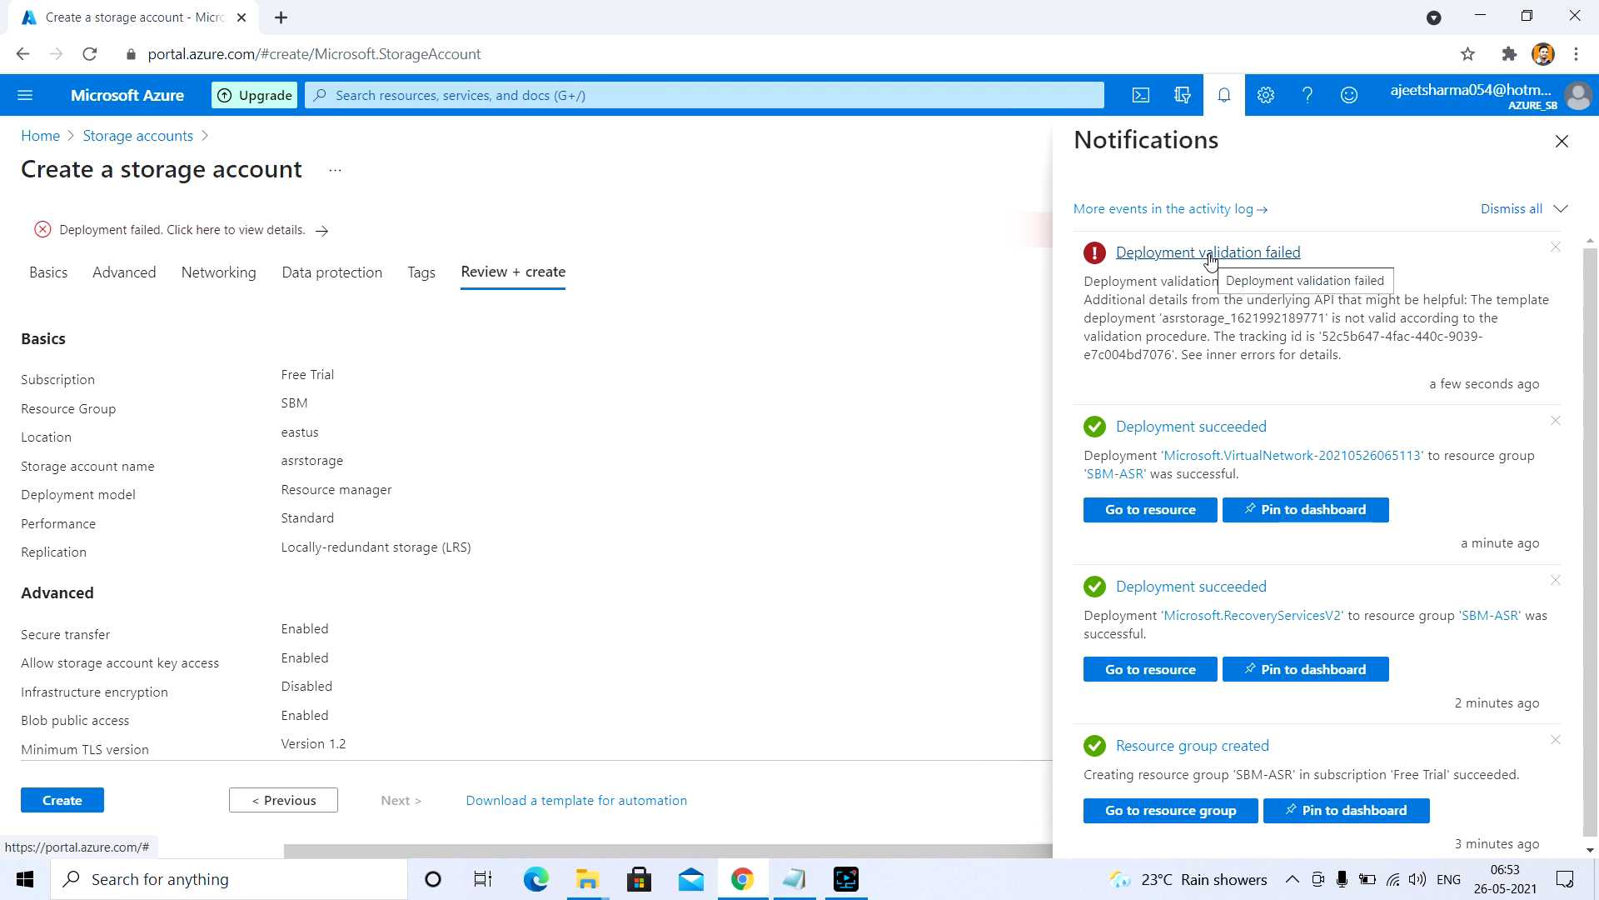
{"action": "left_click", "coordinate": [241, 230]}
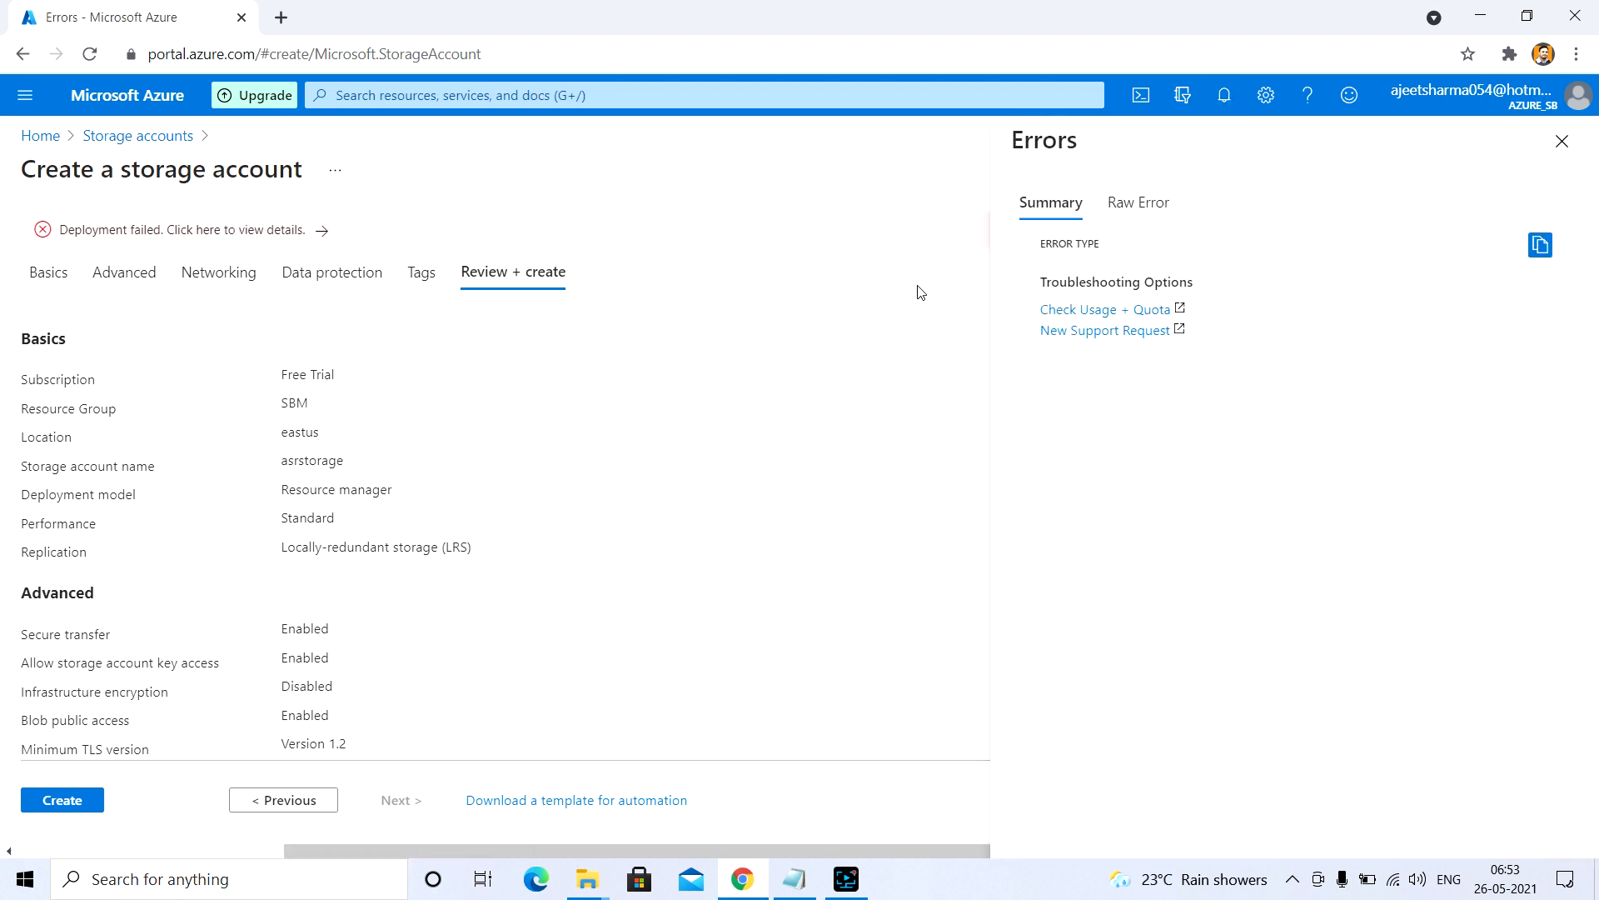
{"action": "left_click", "coordinate": [1562, 141]}
Go back to the storage account's networking settings and select SBM-vnet again as the virtual network.
{"action": "left_click", "coordinate": [261, 802]}
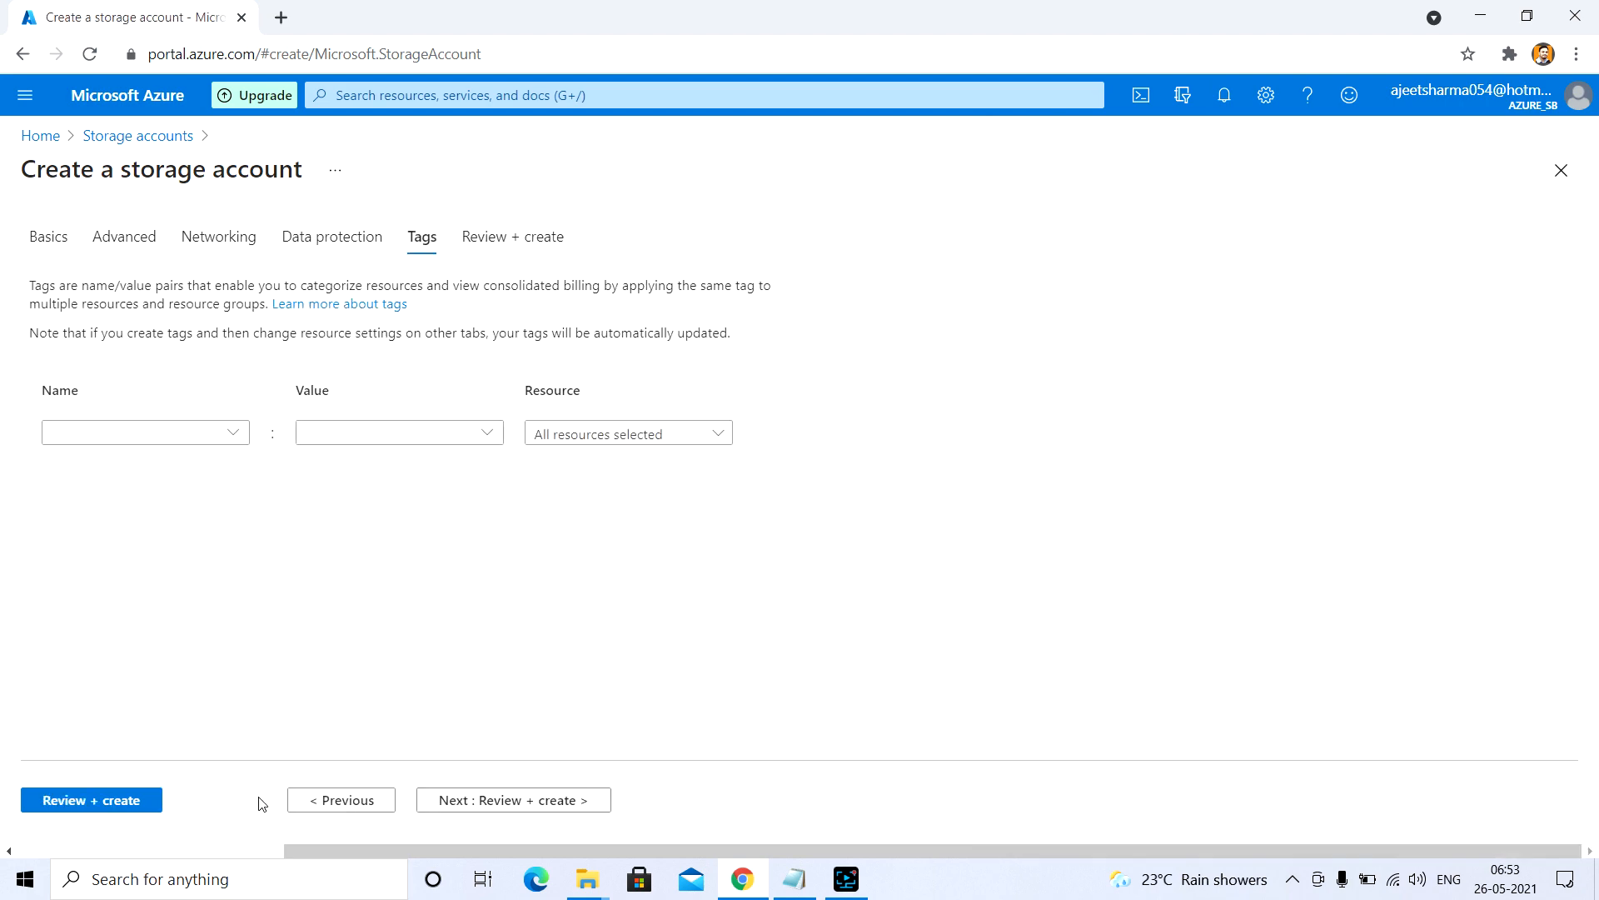
{"action": "left_click", "coordinate": [325, 800]}
{"action": "left_click", "coordinate": [326, 800]}
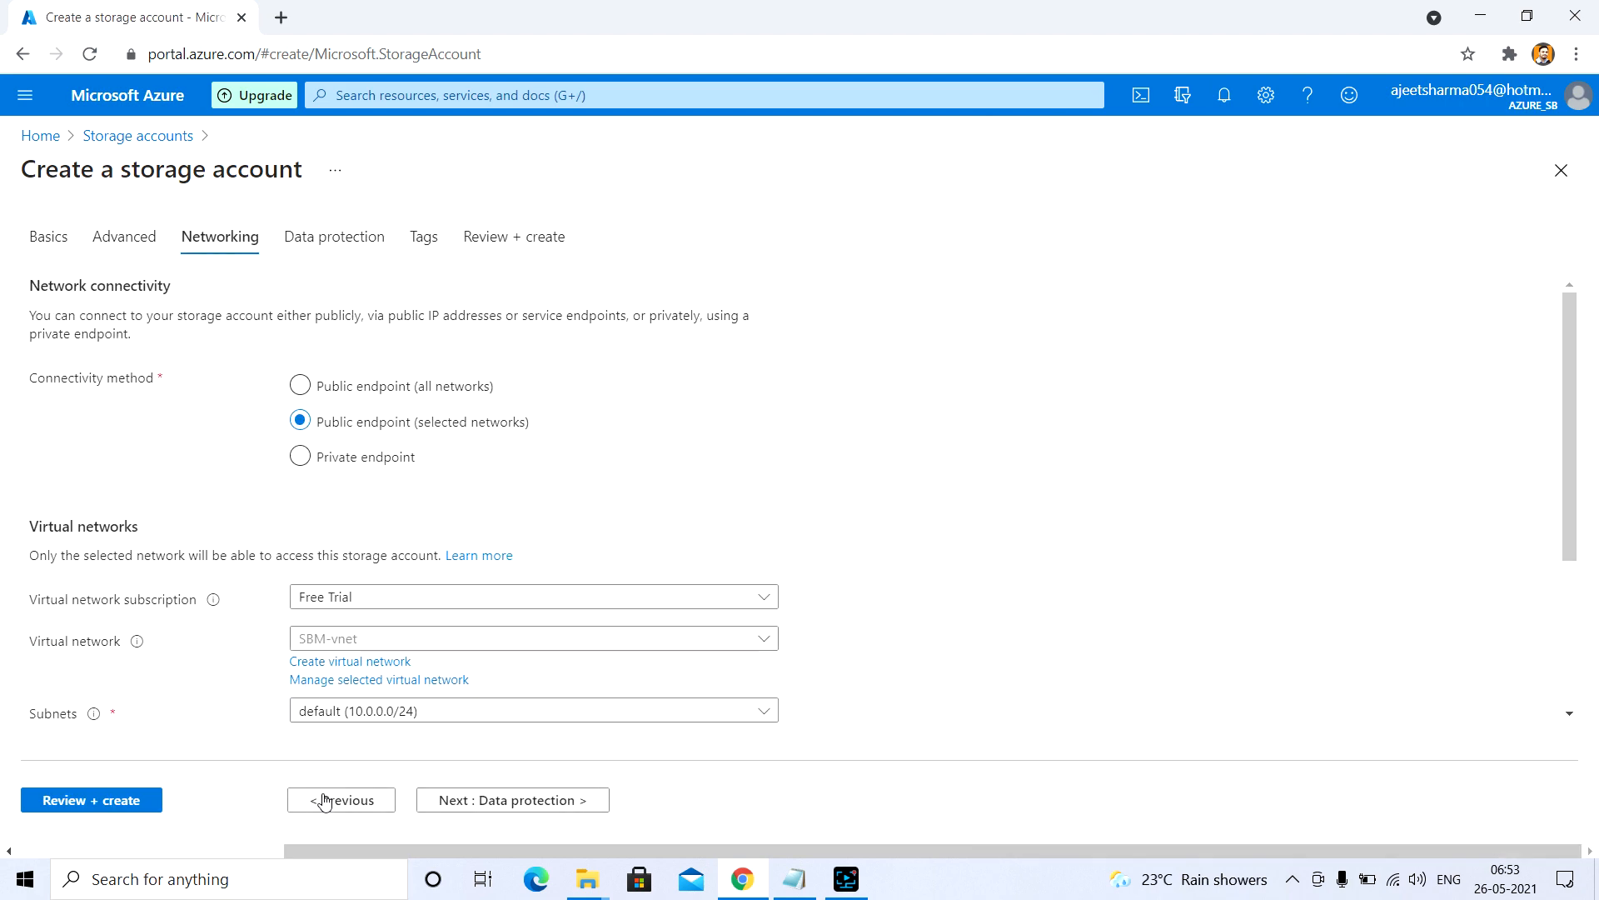
{"action": "scroll", "coordinate": [408, 585], "scroll_direction": "down", "scroll_amount": 3}
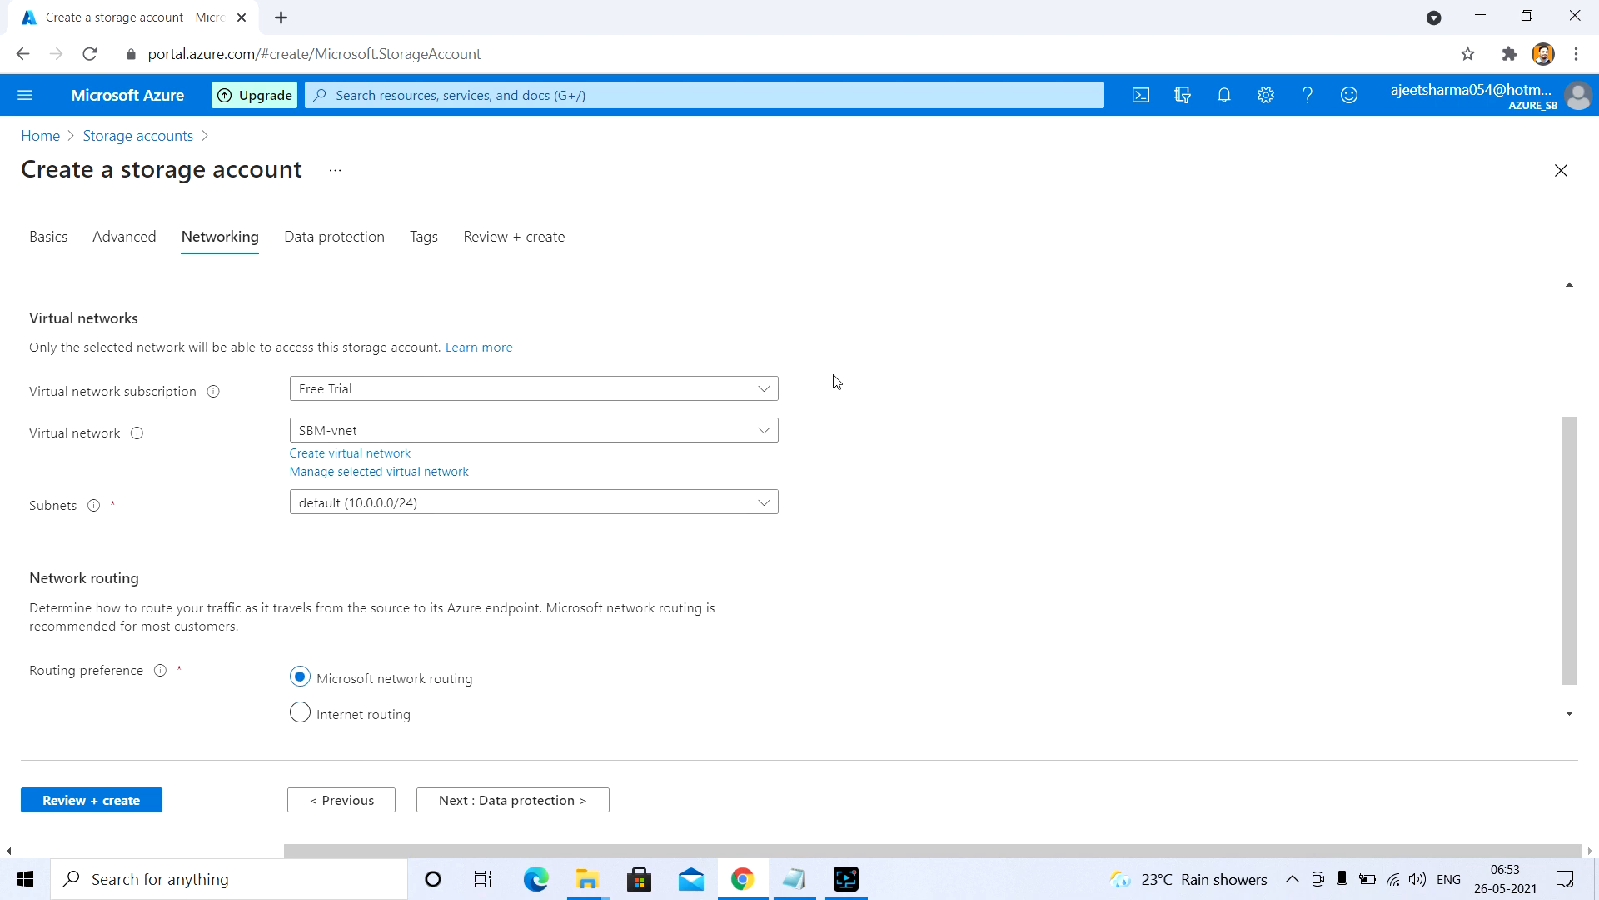
{"action": "scroll", "coordinate": [837, 590], "scroll_direction": "down", "scroll_amount": 1}
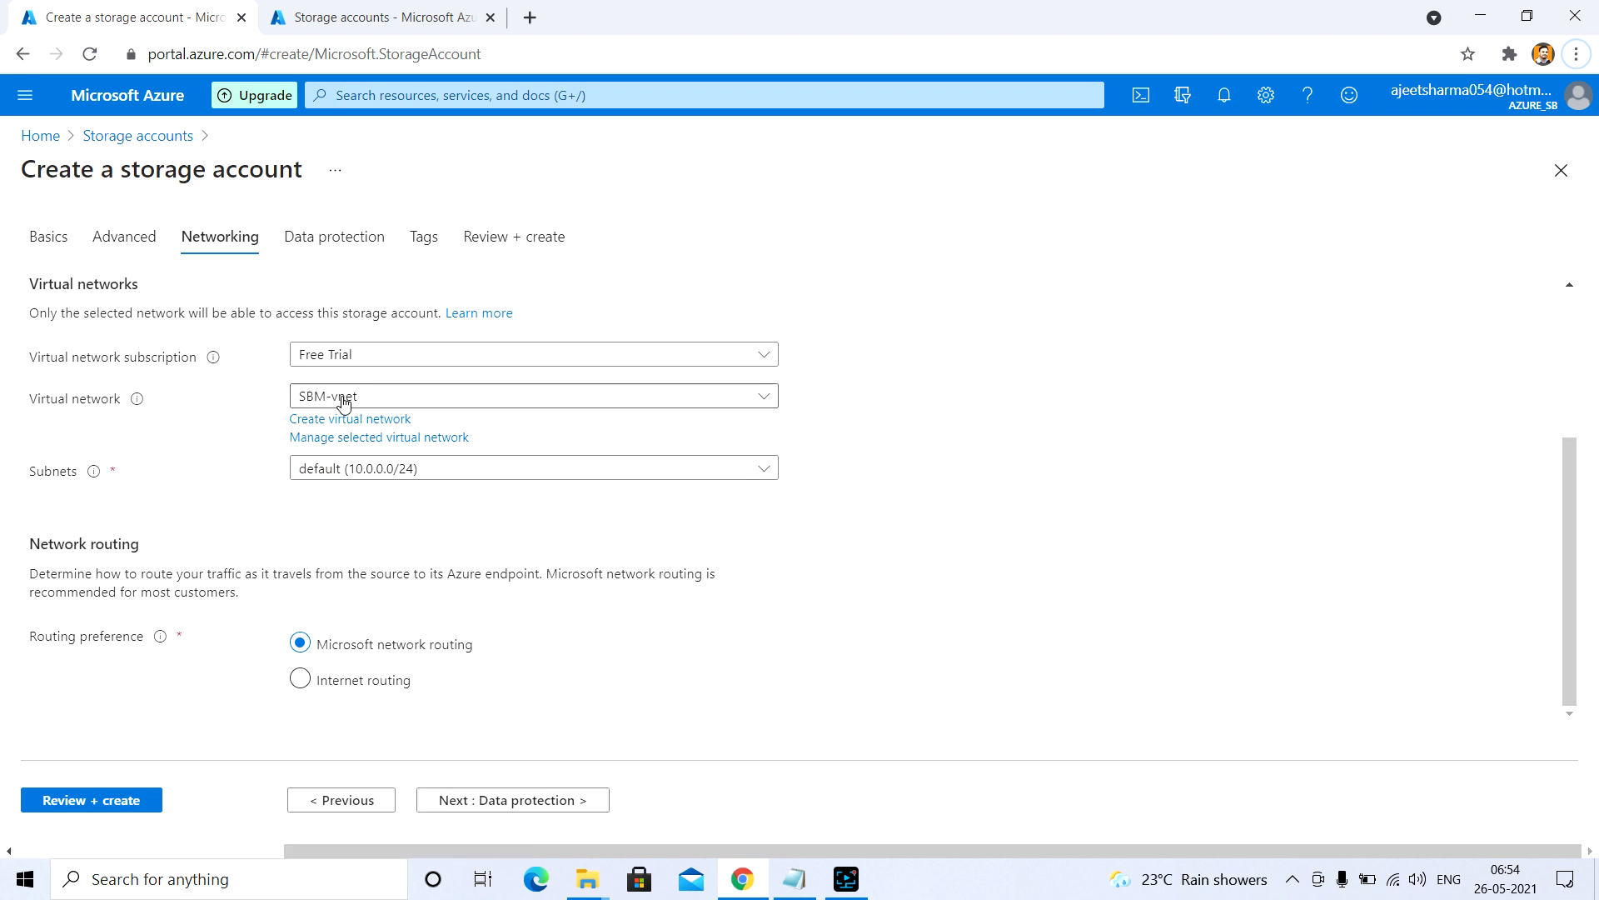
{"action": "left_click", "coordinate": [393, 400]}
{"action": "left_click", "coordinate": [344, 505]}
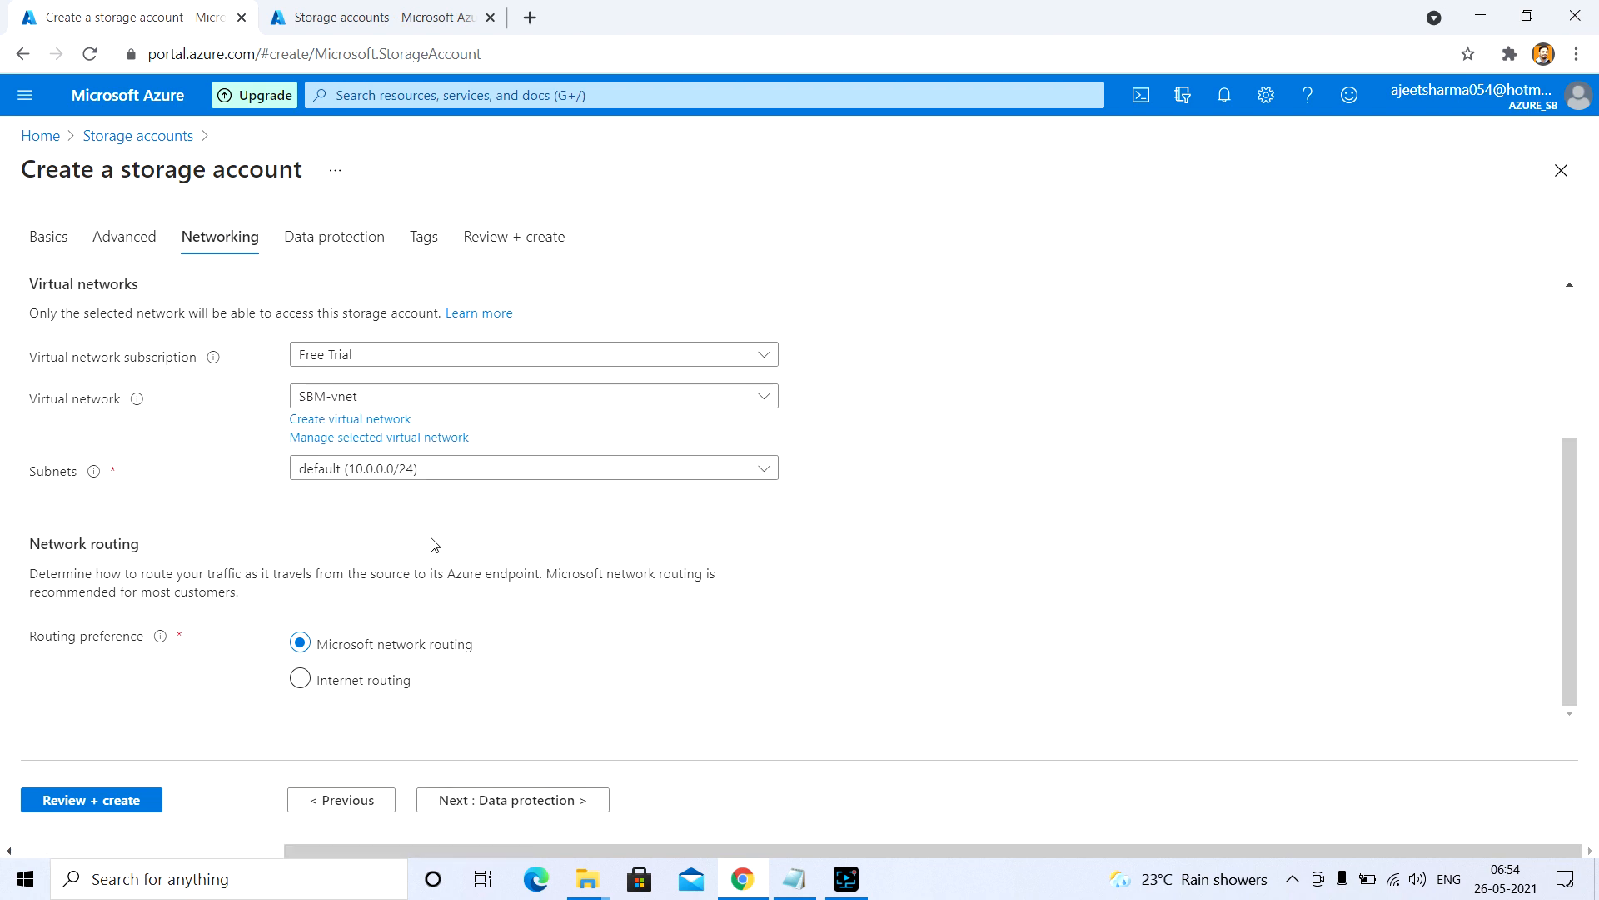
Pass the data protection and tag settings unchanged and try to validate the asrstorage configuration again.
{"action": "left_click", "coordinate": [483, 804]}
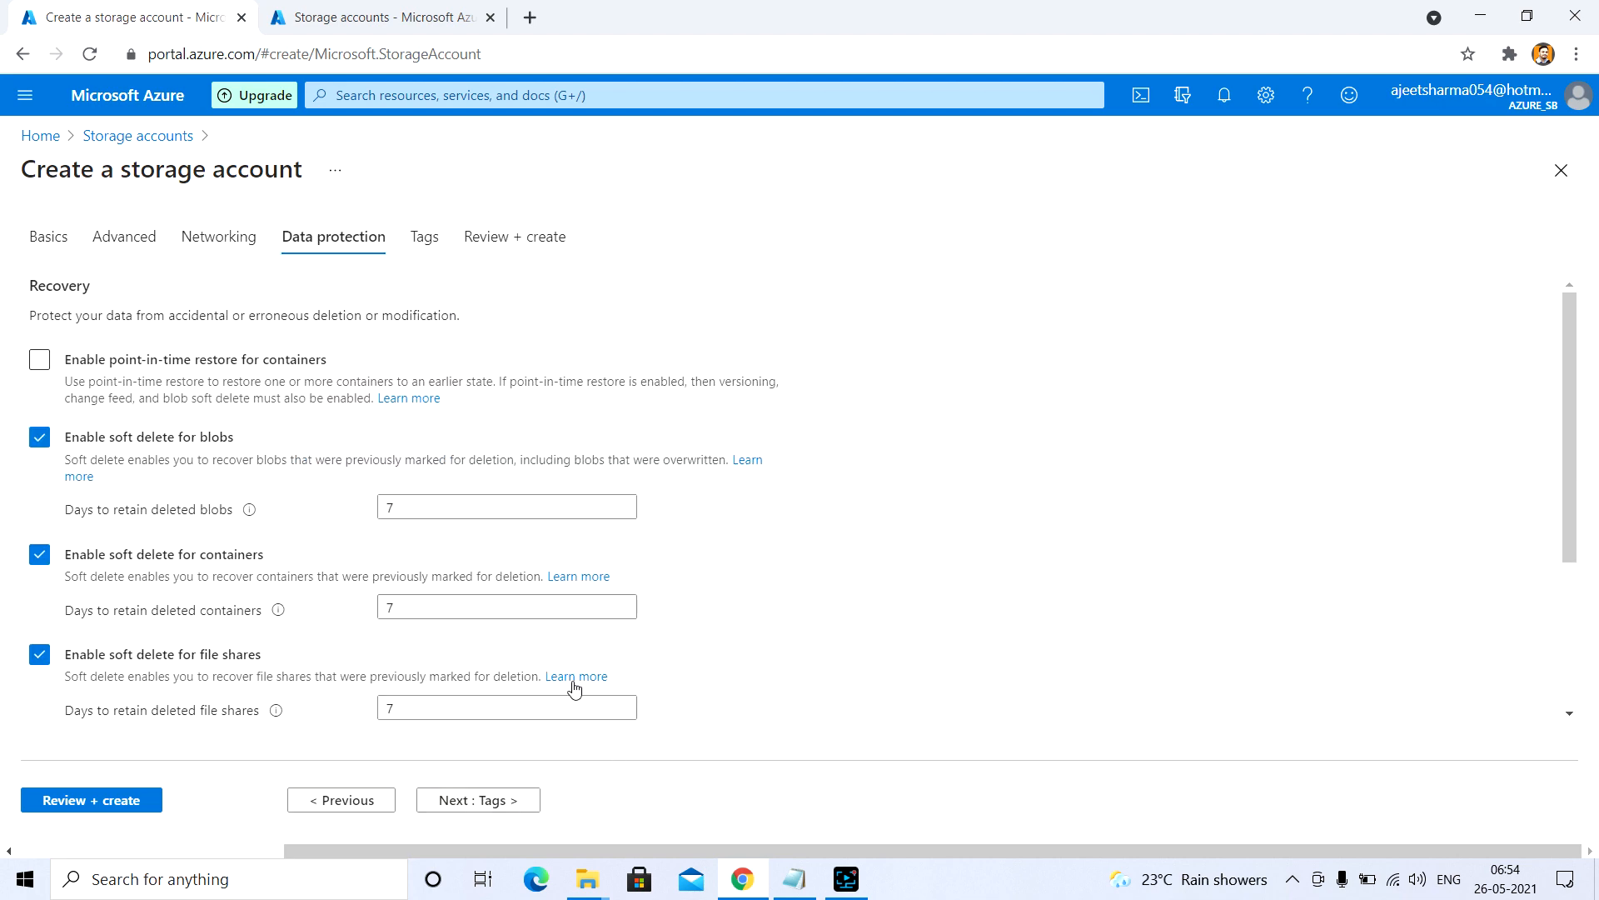
{"action": "scroll", "coordinate": [562, 675], "scroll_direction": "down", "scroll_amount": 2}
{"action": "scroll", "coordinate": [566, 681], "scroll_direction": "down", "scroll_amount": 2}
{"action": "left_click", "coordinate": [481, 800]}
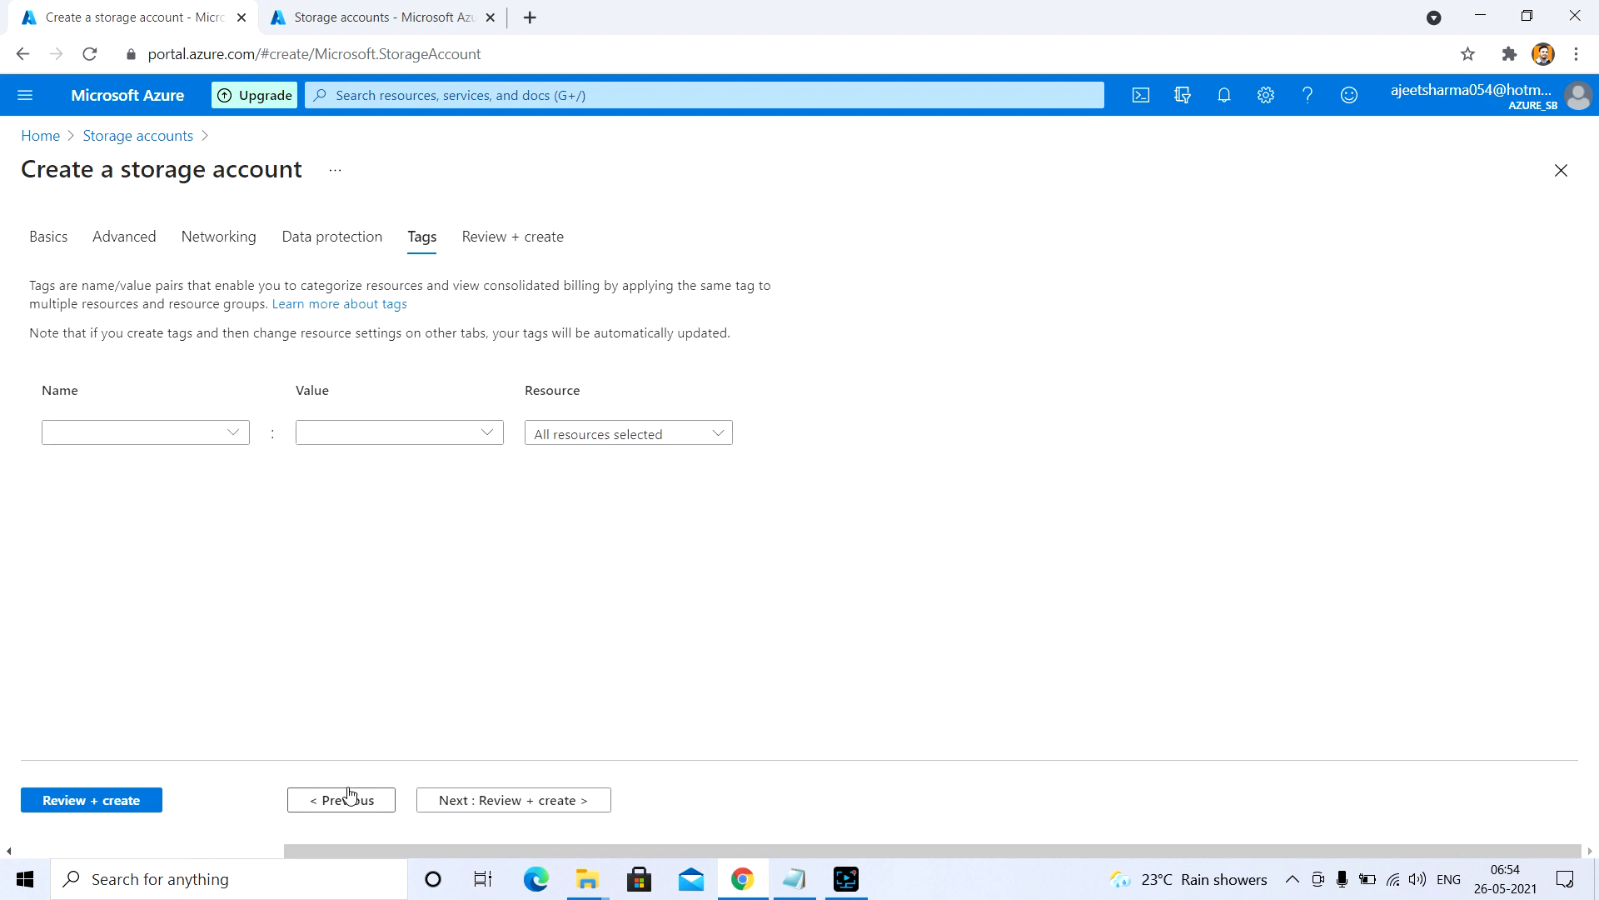
{"action": "left_click", "coordinate": [60, 800]}
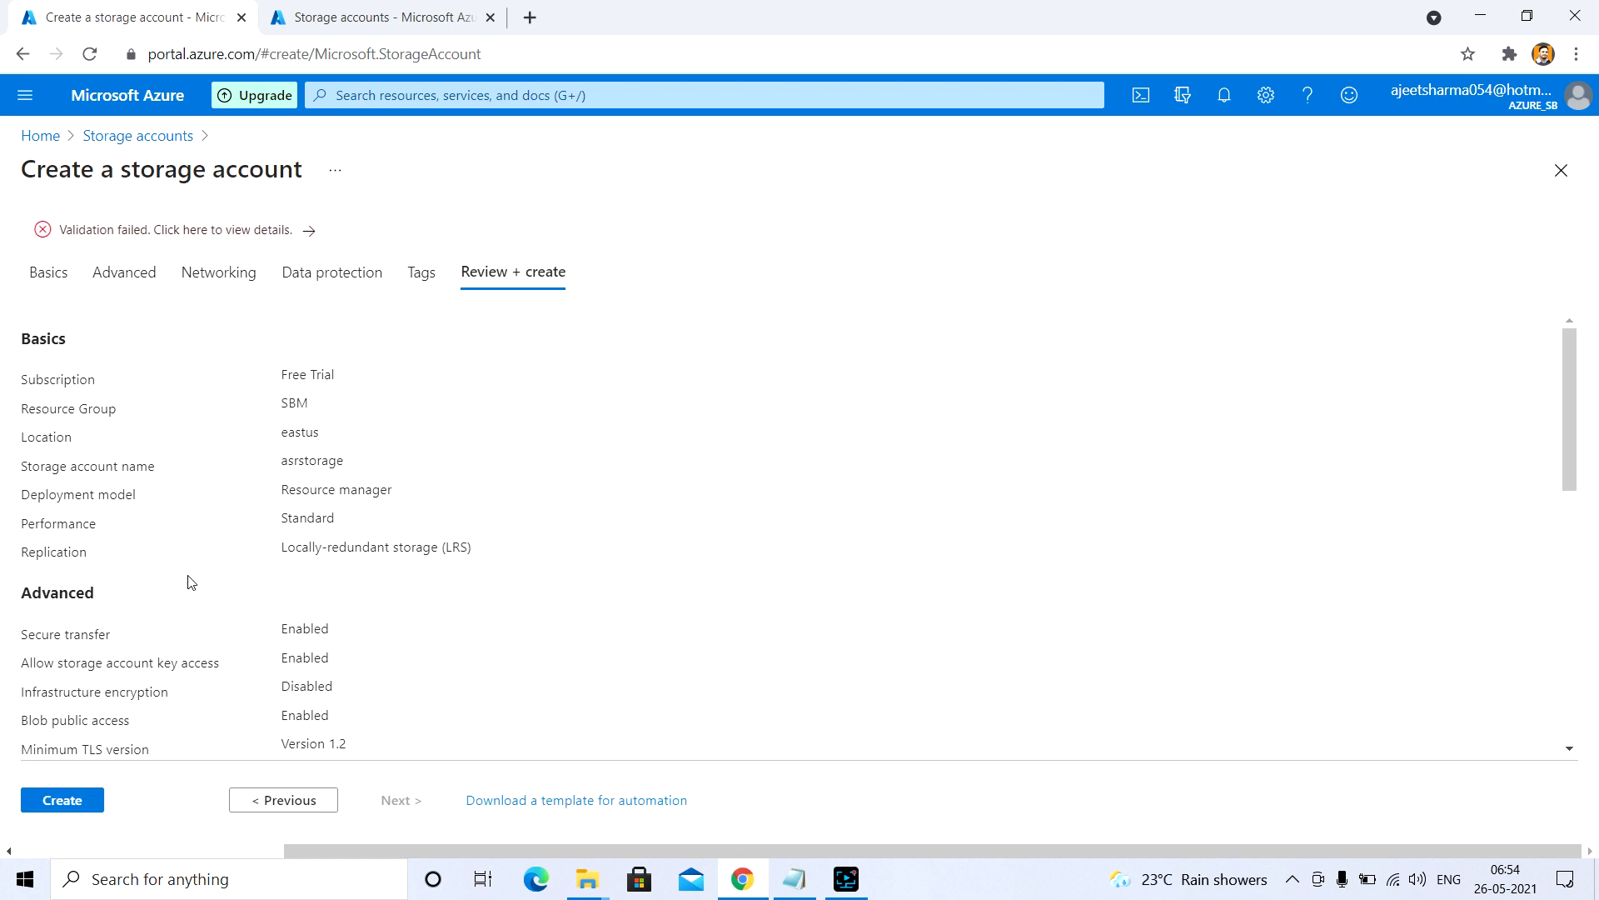
Examine the validation error details and return to the Basics settings with the storage account name.
{"action": "left_click", "coordinate": [163, 233]}
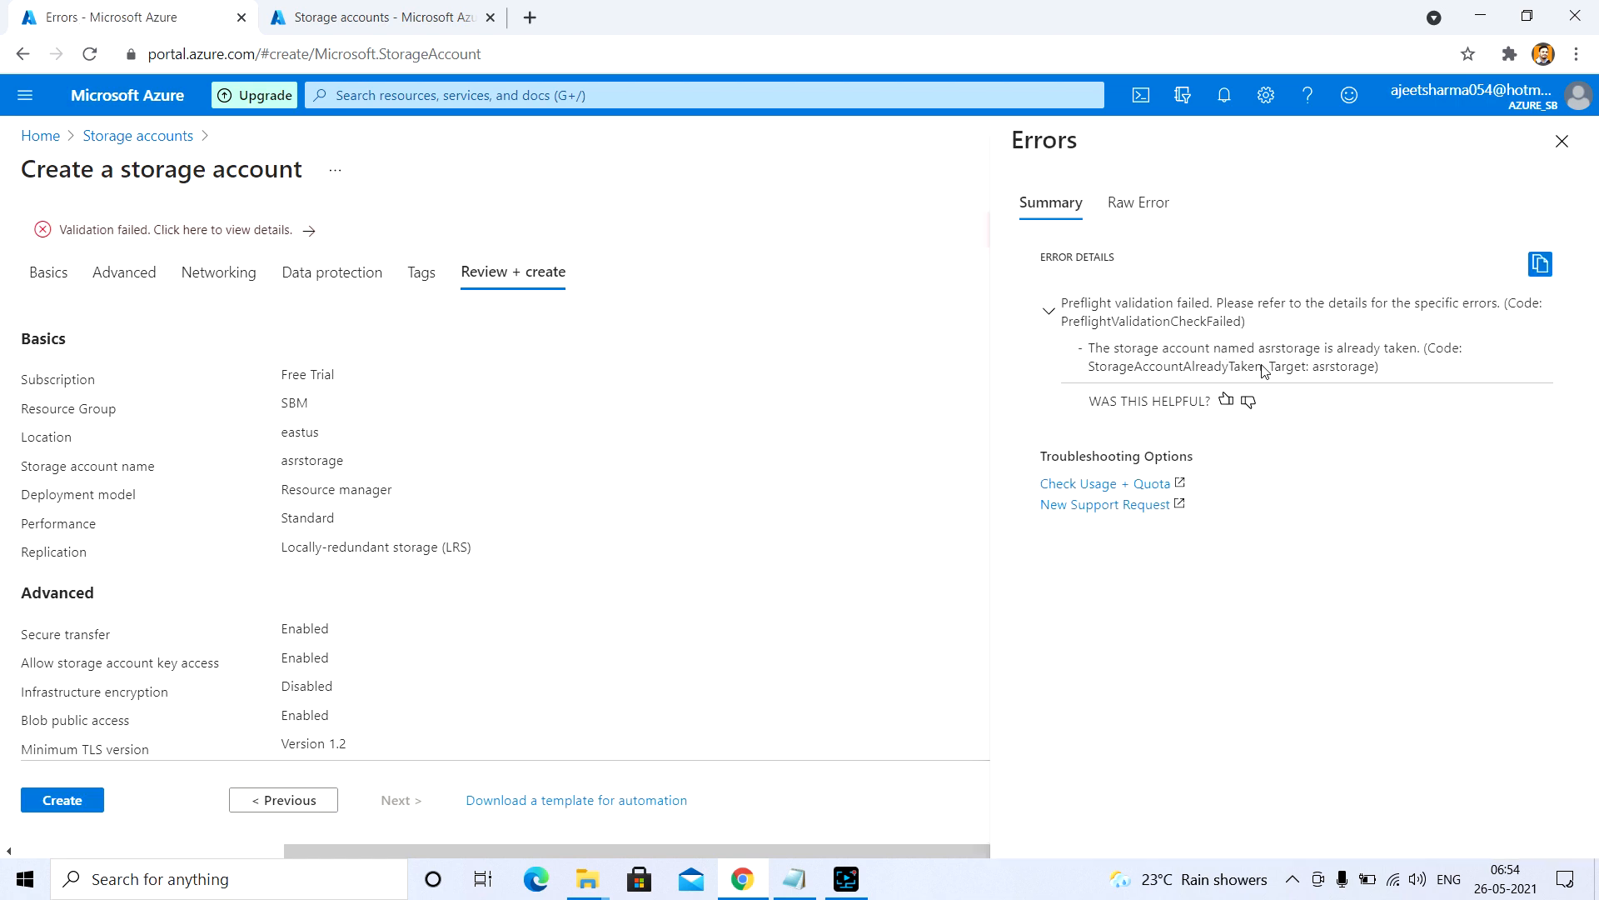
{"action": "left_click", "coordinate": [1571, 155]}
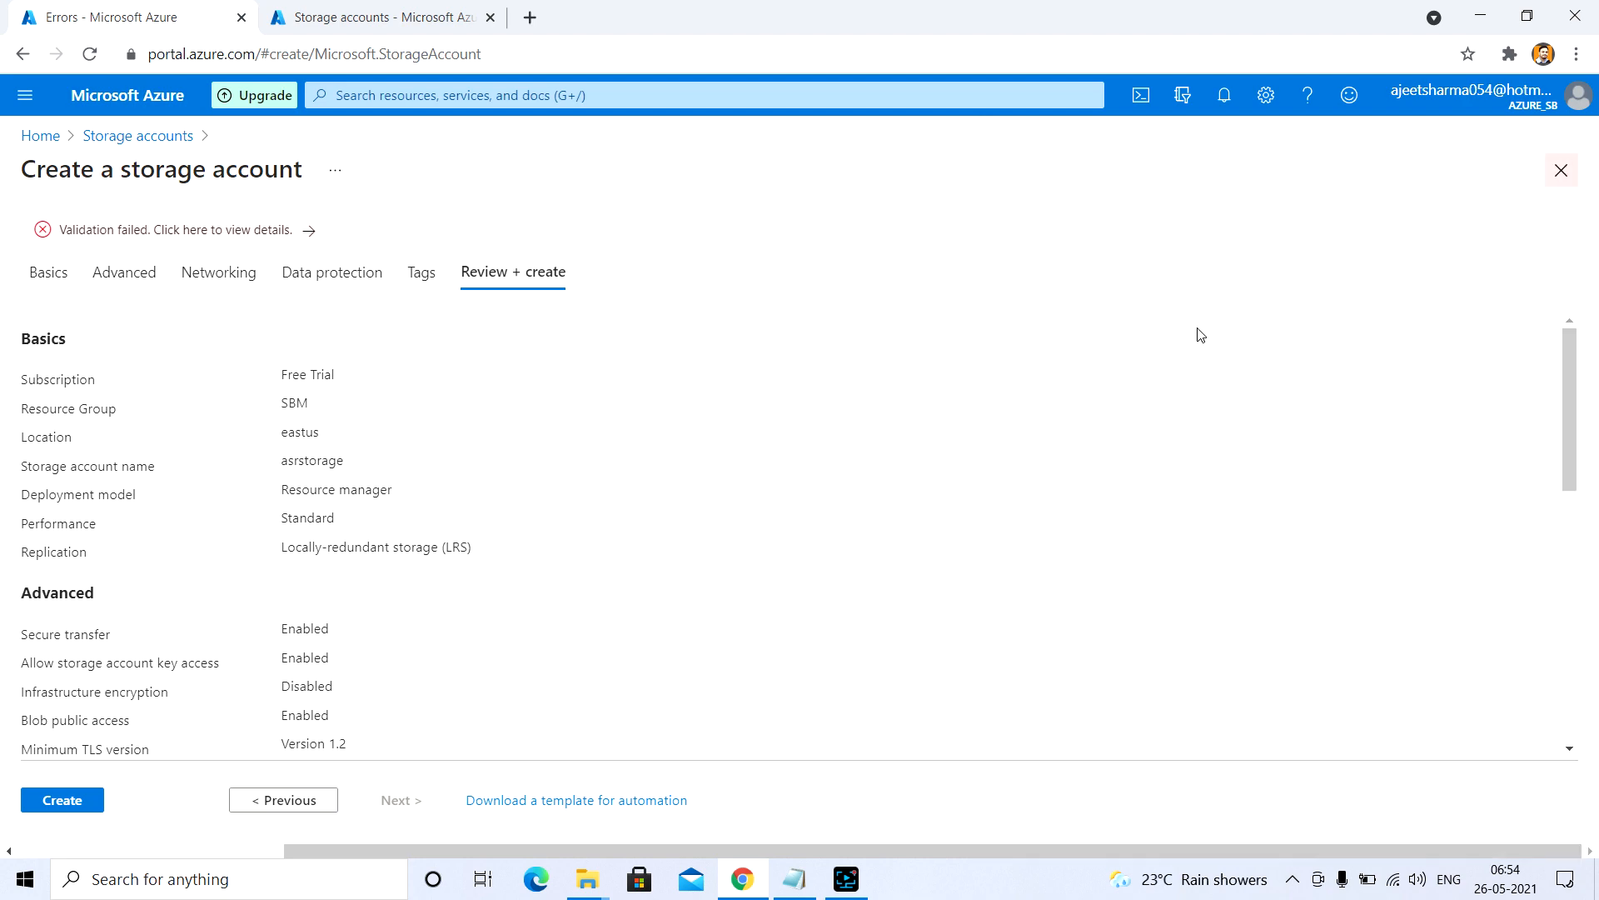
{"action": "left_click", "coordinate": [307, 800]}
{"action": "left_click", "coordinate": [307, 800]}
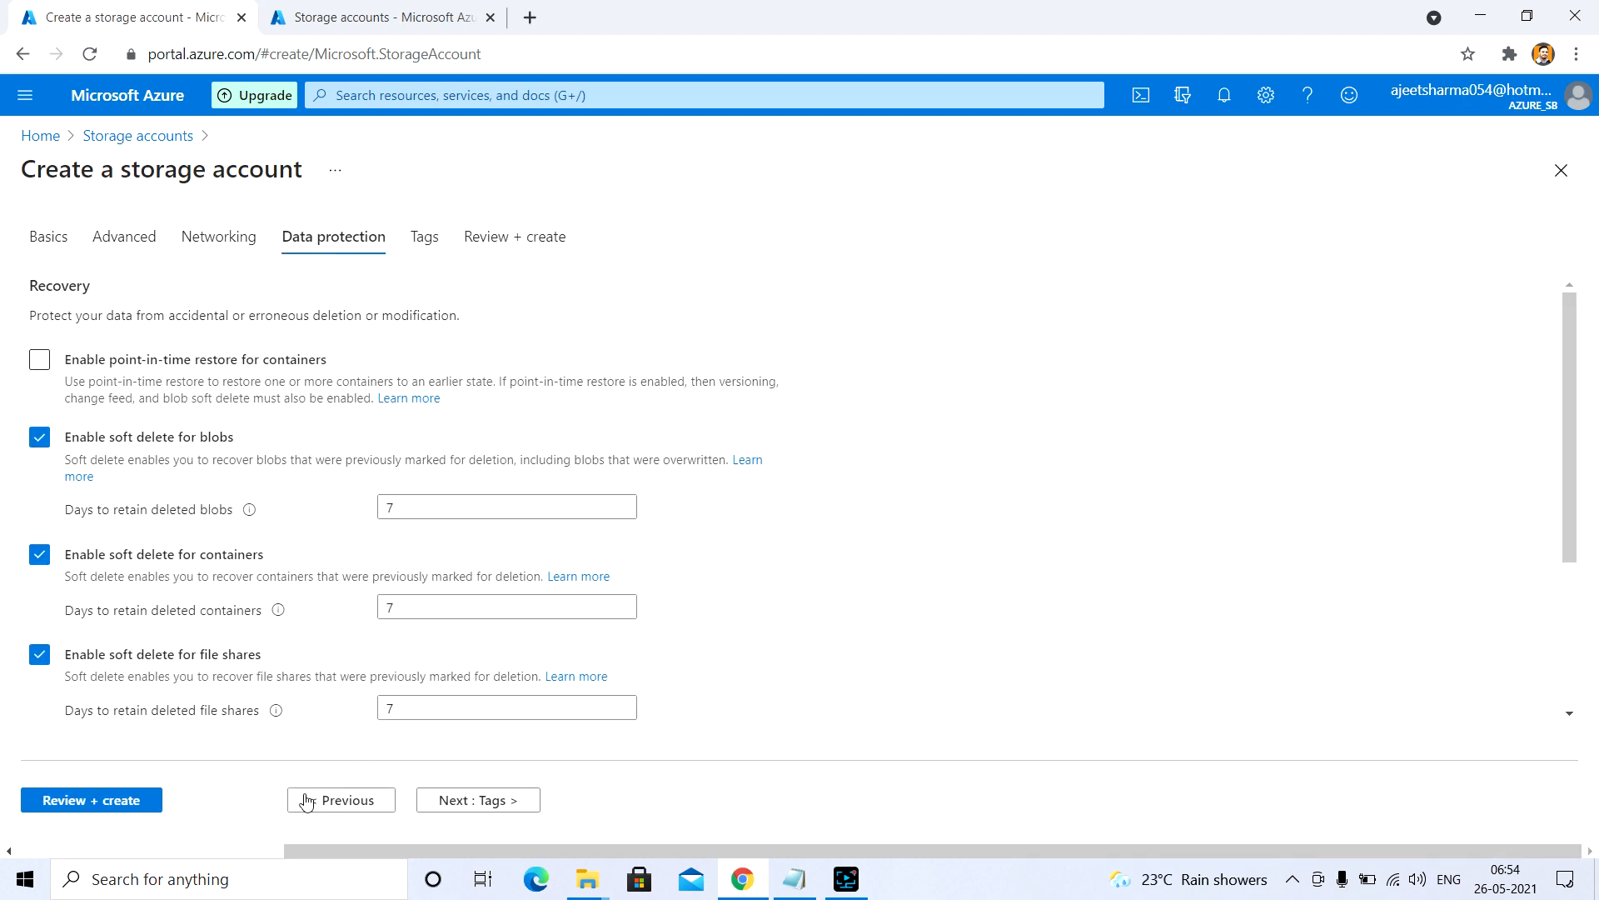
{"action": "left_click", "coordinate": [307, 800]}
{"action": "left_click", "coordinate": [307, 801]}
{"action": "left_click", "coordinate": [307, 801]}
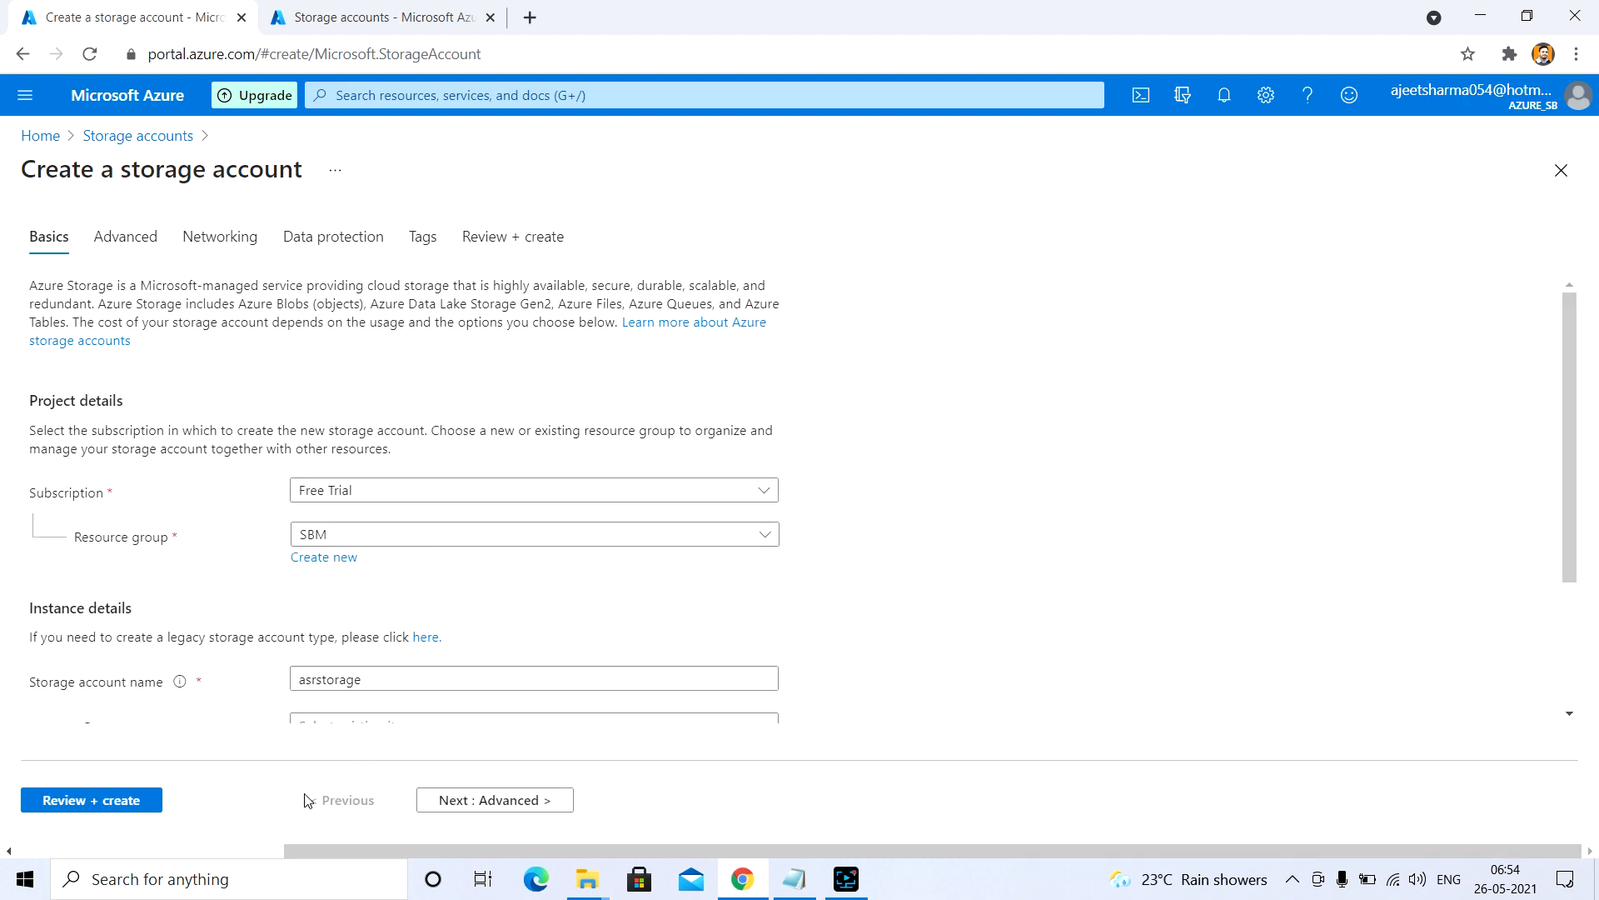
Try storageasr as the new storage account name in place of asrstorage.
{"action": "scroll", "coordinate": [386, 667], "scroll_direction": "down", "scroll_amount": 2}
{"action": "left_click_drag", "start_coordinate": [382, 498], "coordinate": [225, 495]}
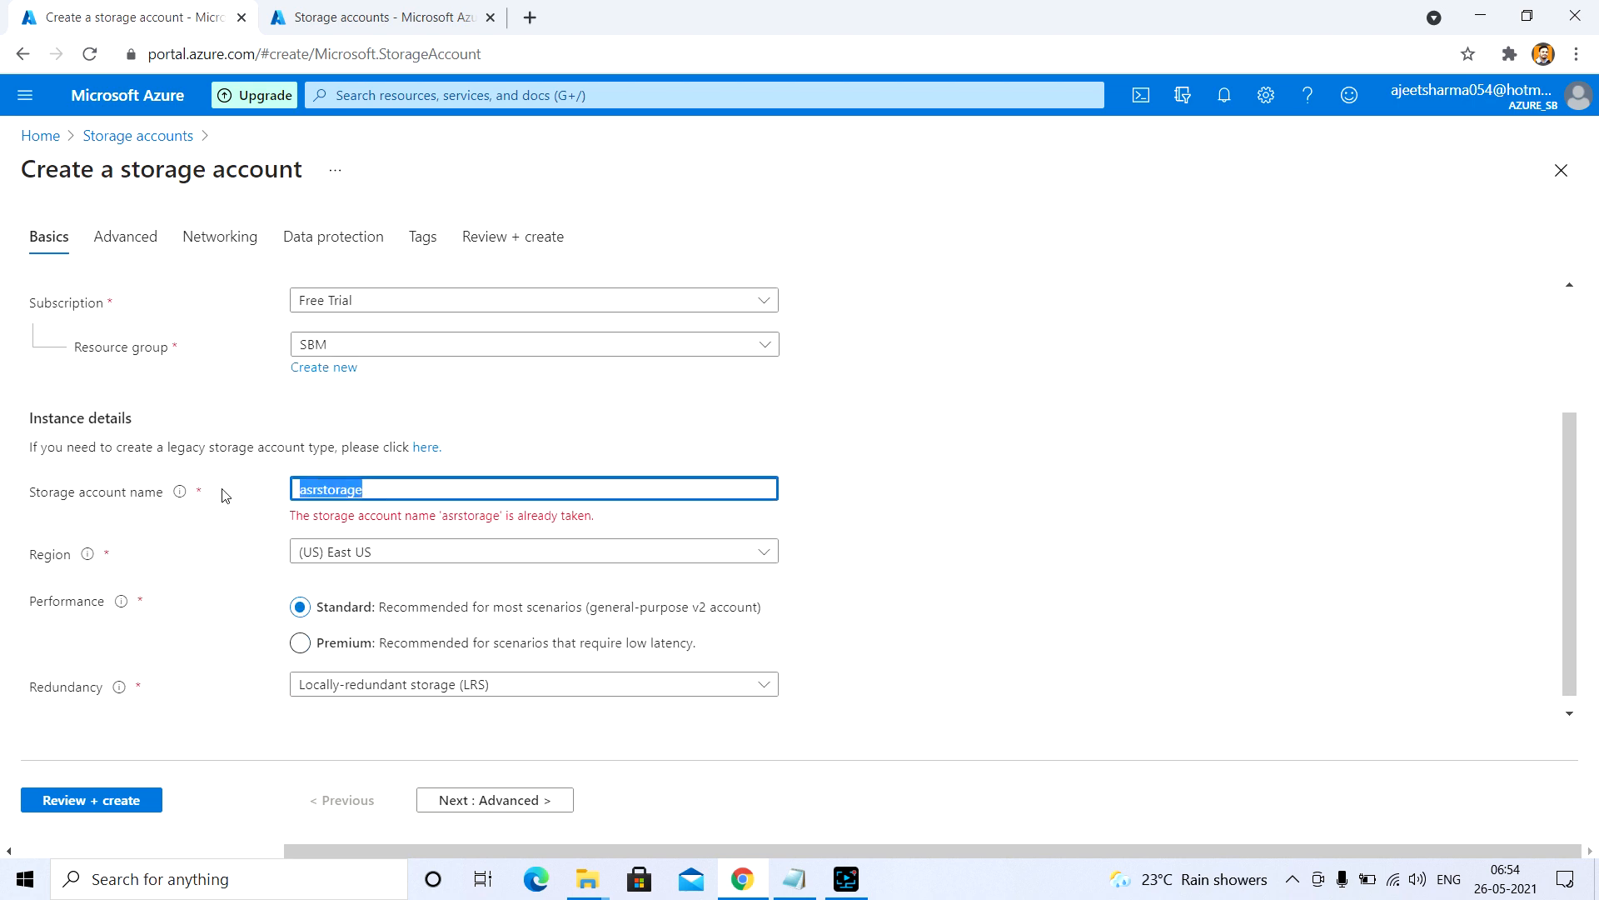
{"action": "type", "text": "st"}
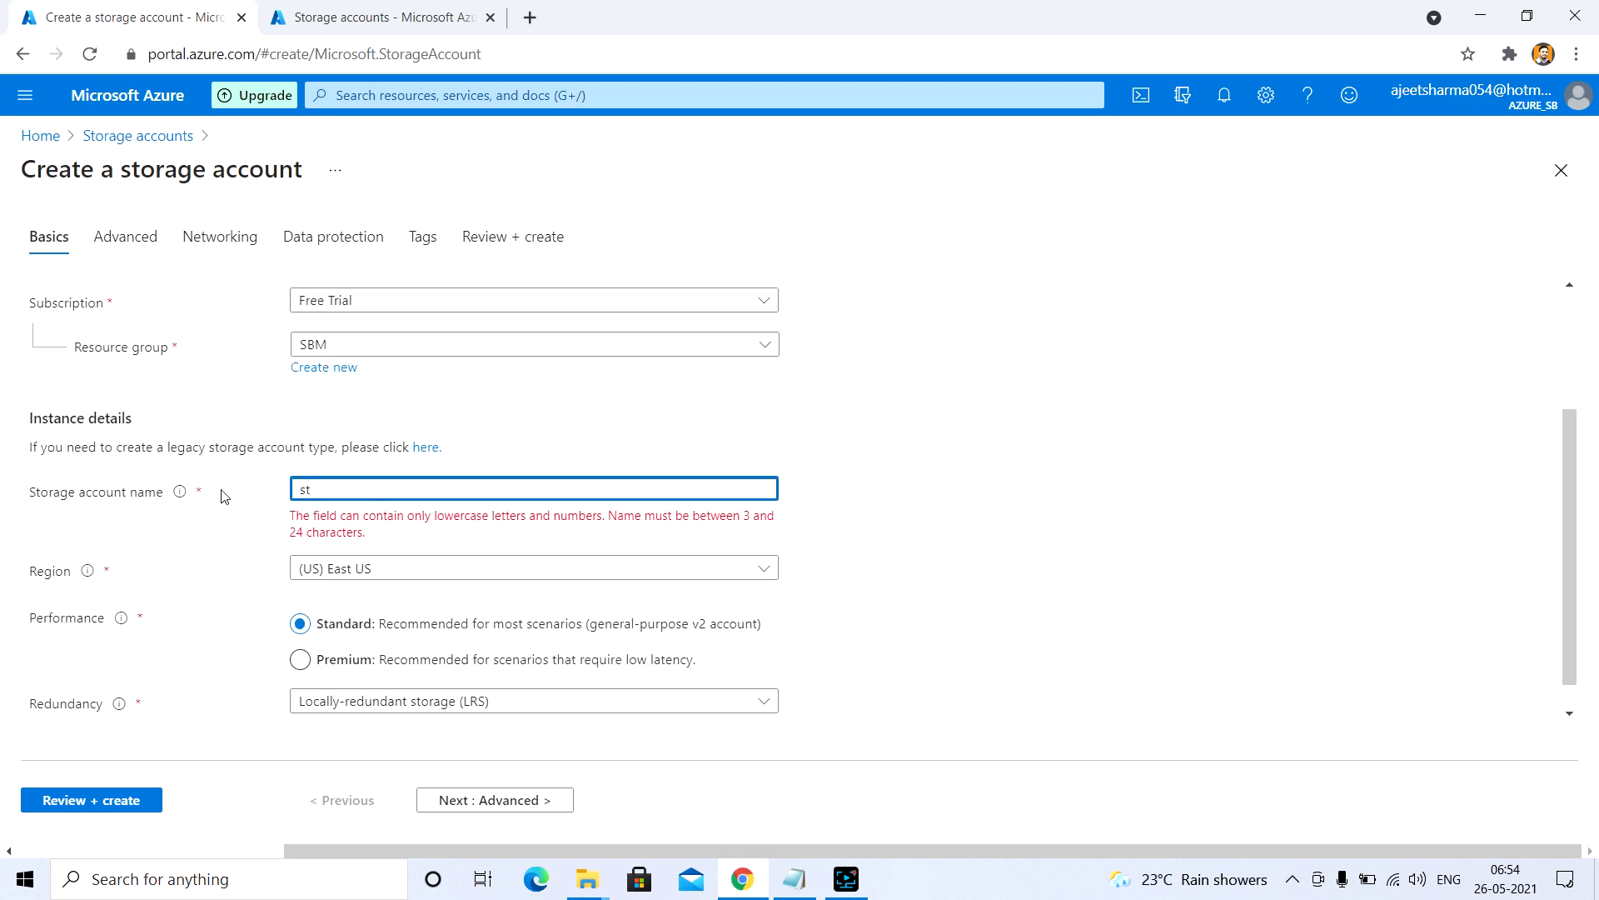
{"action": "type", "text": "orageasr"}
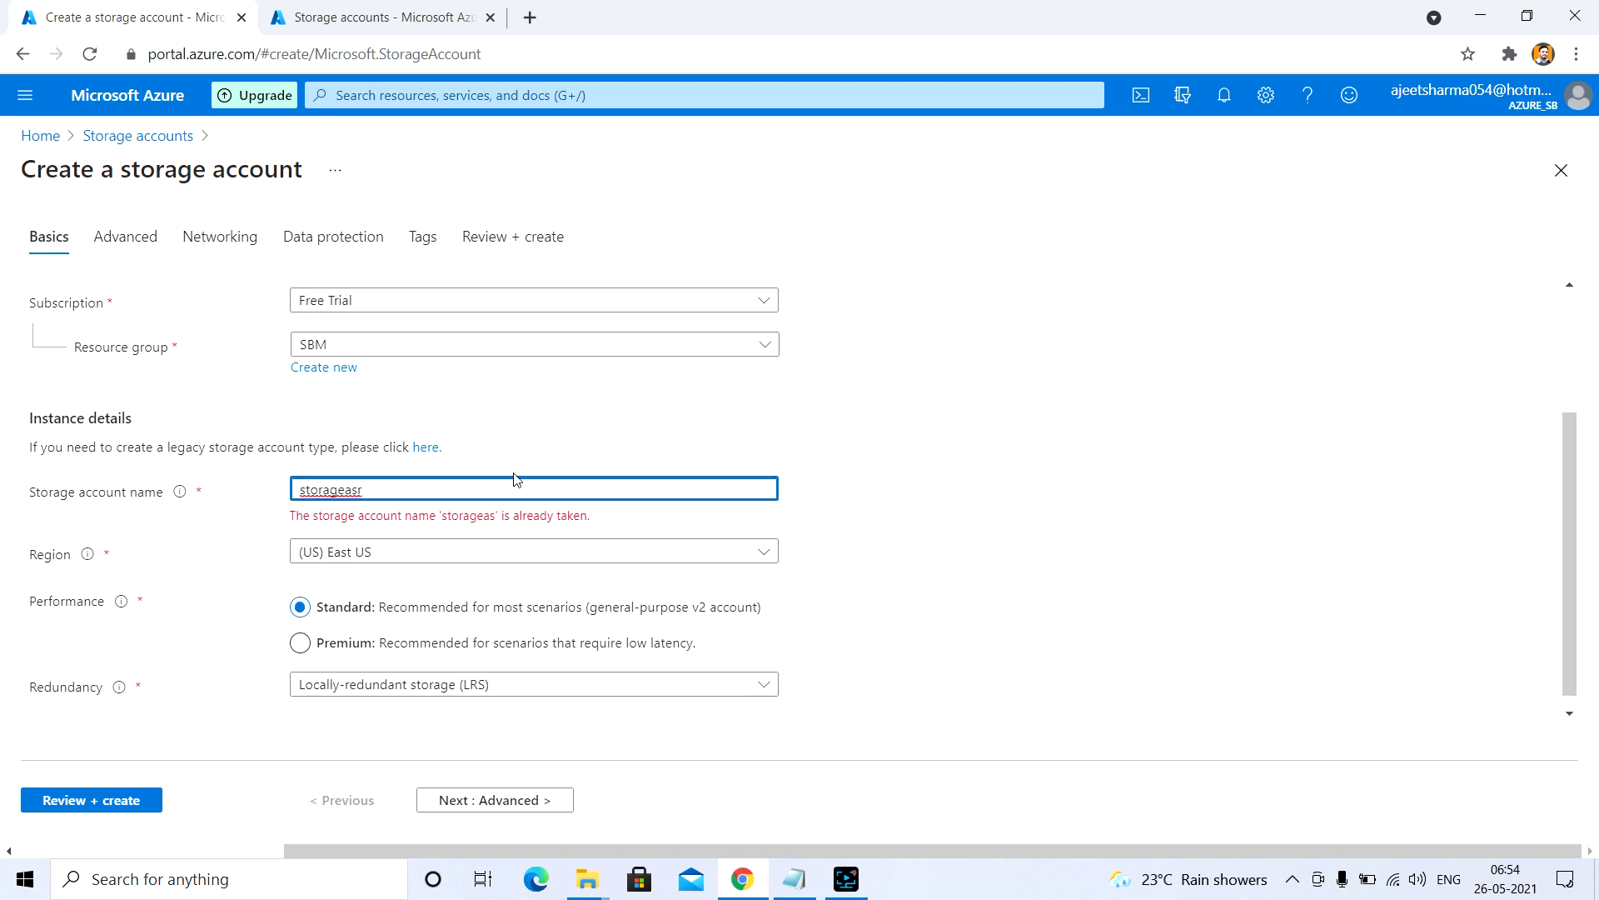
Try changing the storage account name to storageazuresite.
{"action": "key", "text": "BackSpace"}
{"action": "key", "text": "BackSpace"}
{"action": "key", "text": "BackSpace"}
{"action": "type", "text": "azure"}
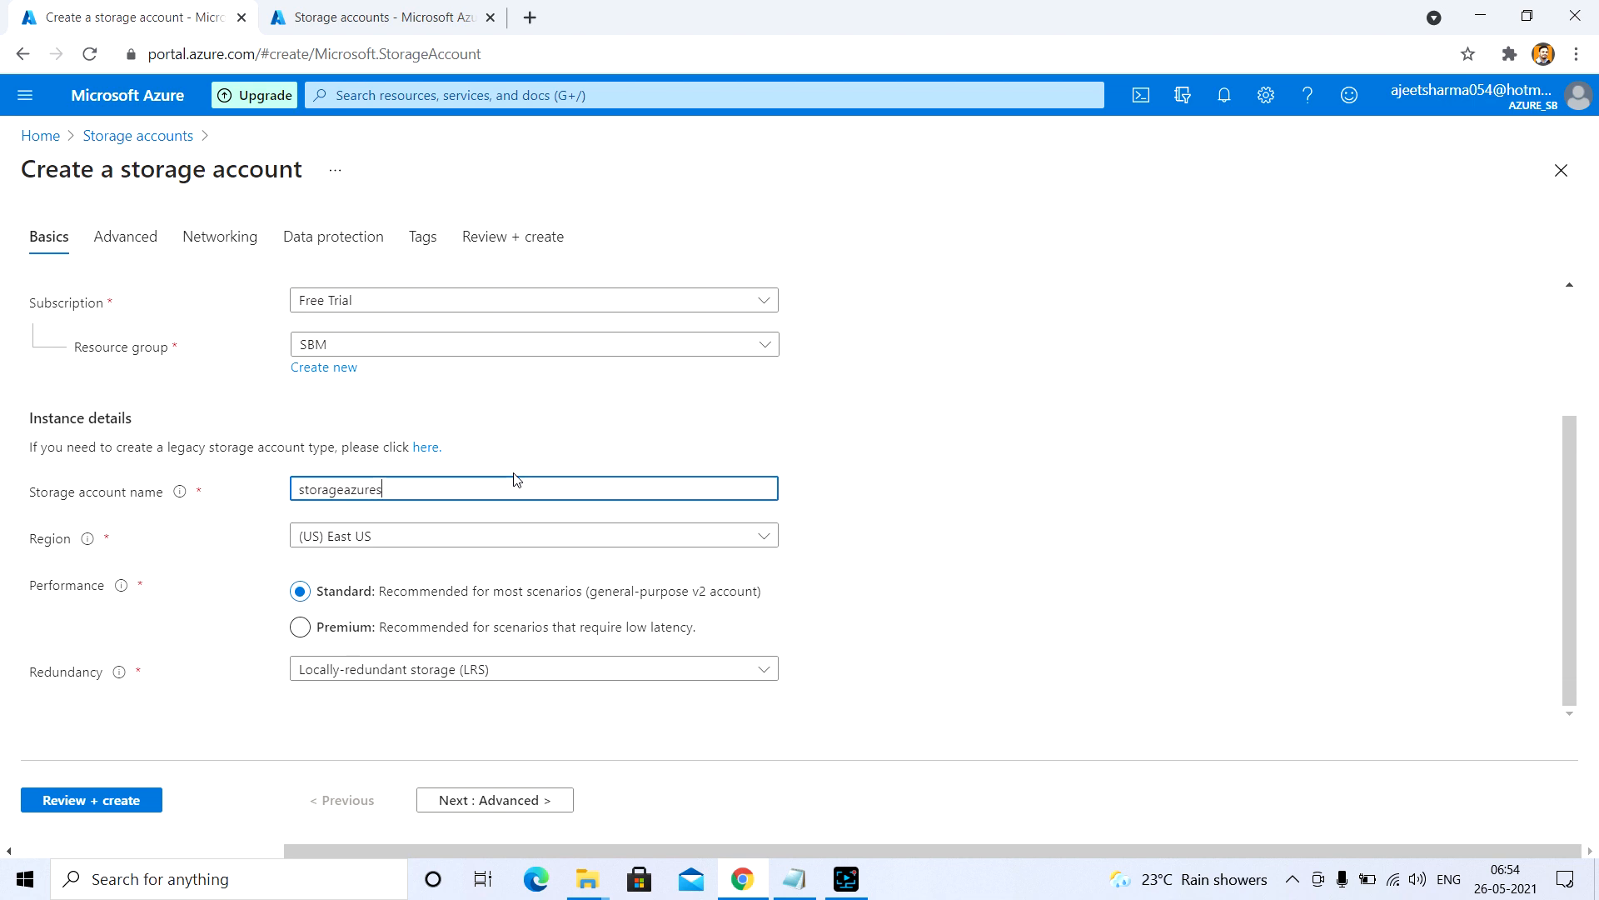
{"action": "type", "text": "siterecov"}
{"action": "key", "text": "BackSpace"}
{"action": "left_click", "coordinate": [607, 409]}
{"action": "left_click", "coordinate": [452, 495]}
{"action": "left_click", "coordinate": [679, 415]}
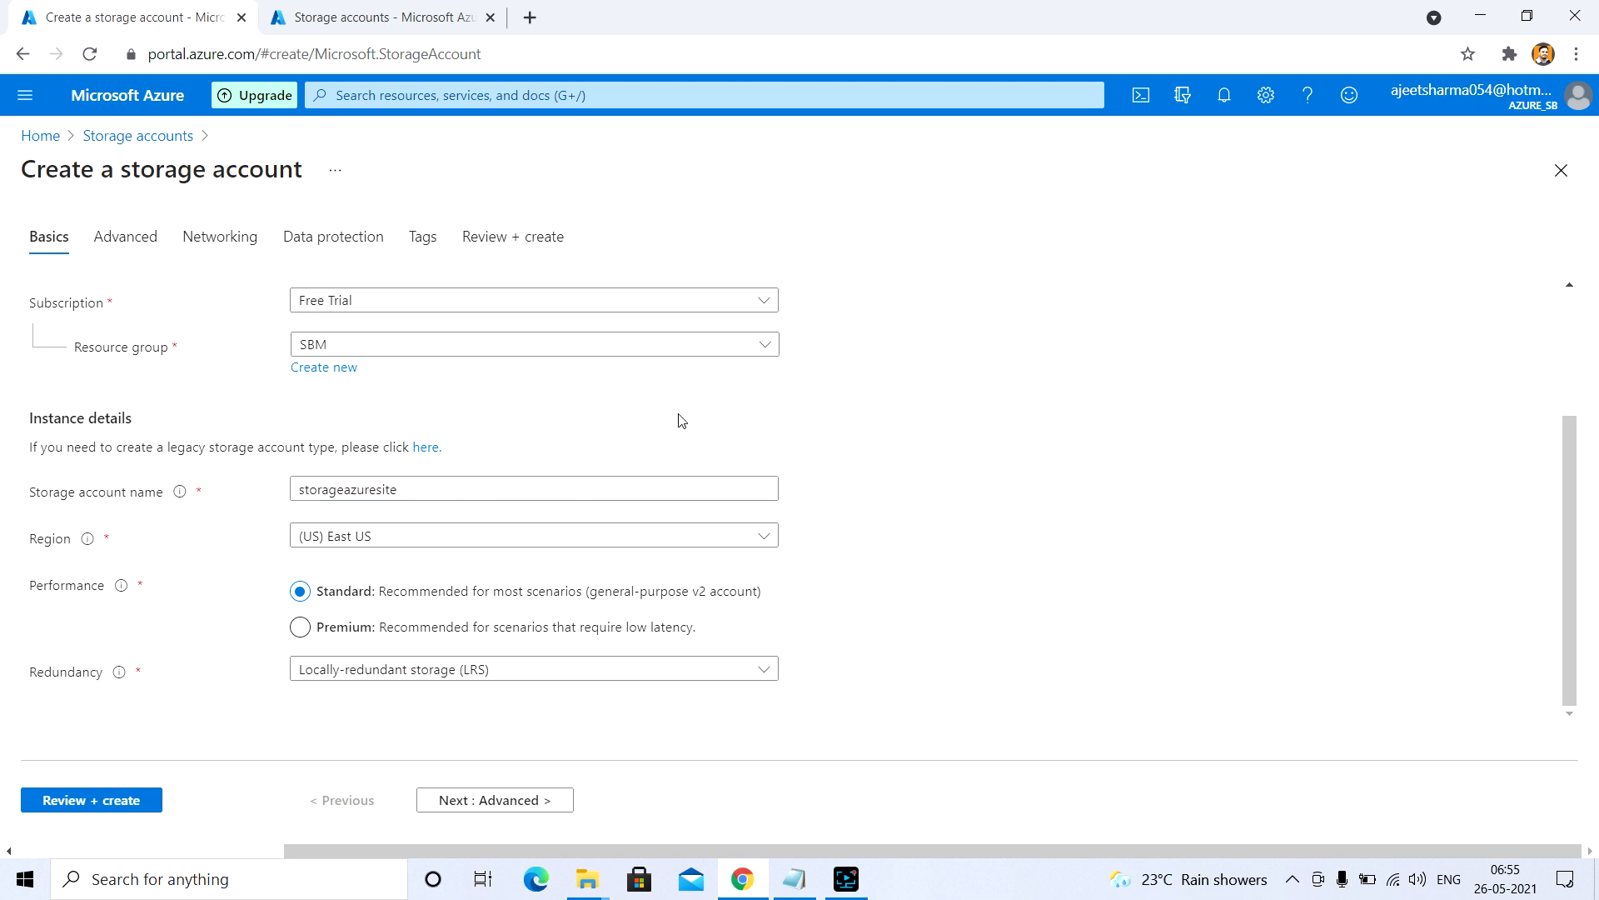
Set the storage account name to azuresite.
{"action": "left_click", "coordinate": [412, 490]}
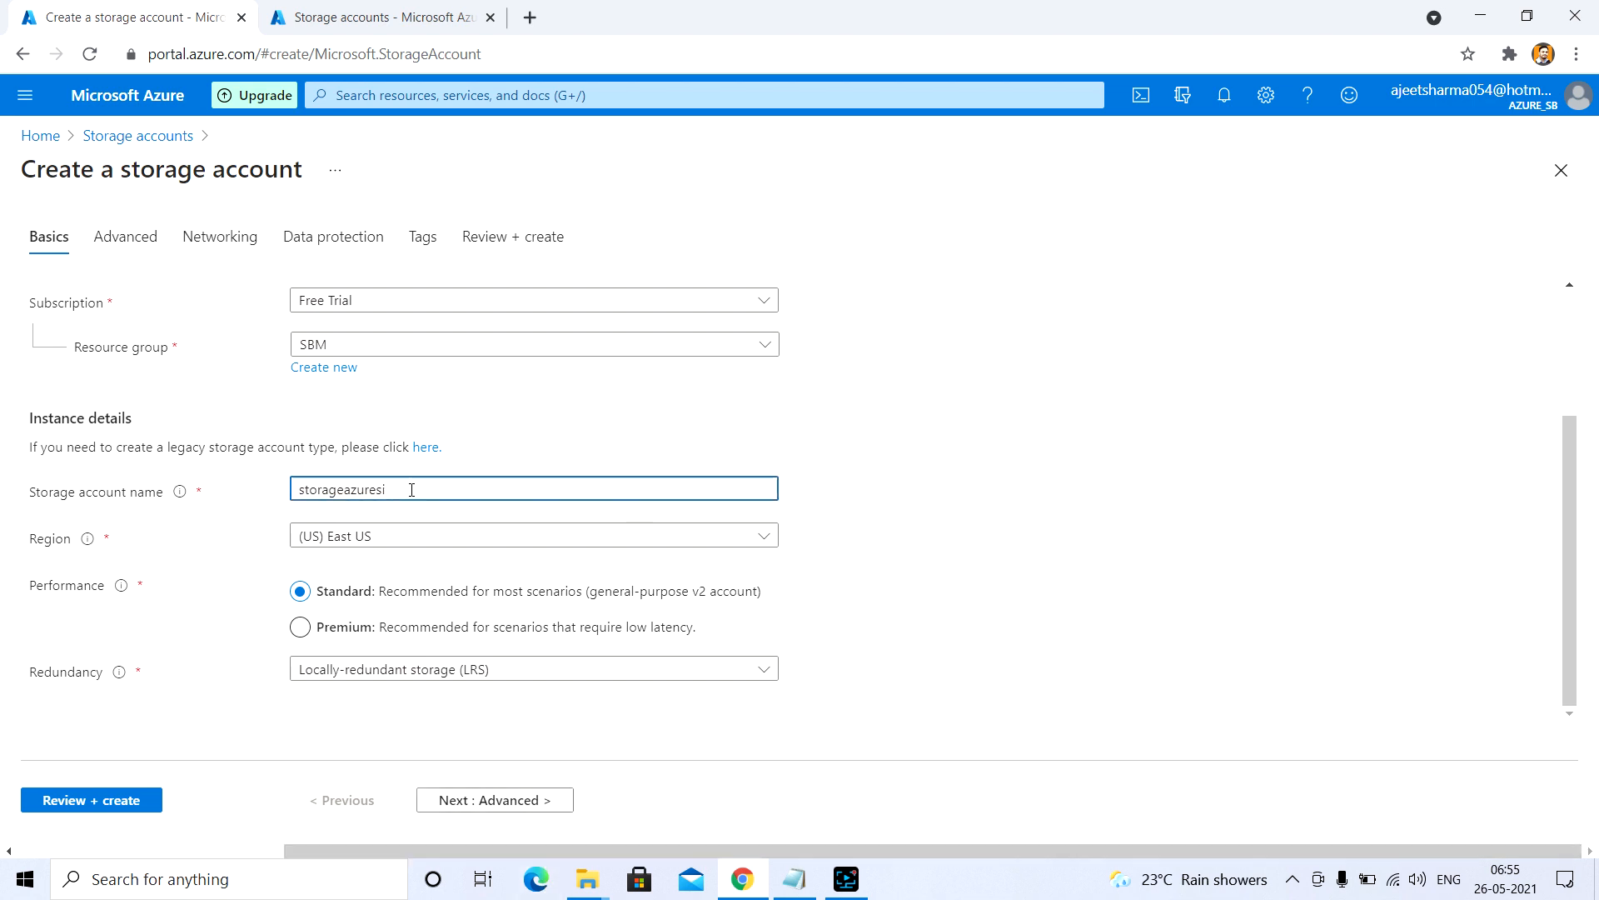
{"action": "key", "text": "BackSpace"}
{"action": "key", "text": "BackSpace"}
{"action": "key", "text": "BackSpace"}
{"action": "key", "text": "BackSpace"}
{"action": "key", "text": "BackSpace"}
{"action": "key", "text": "BackSpace"}
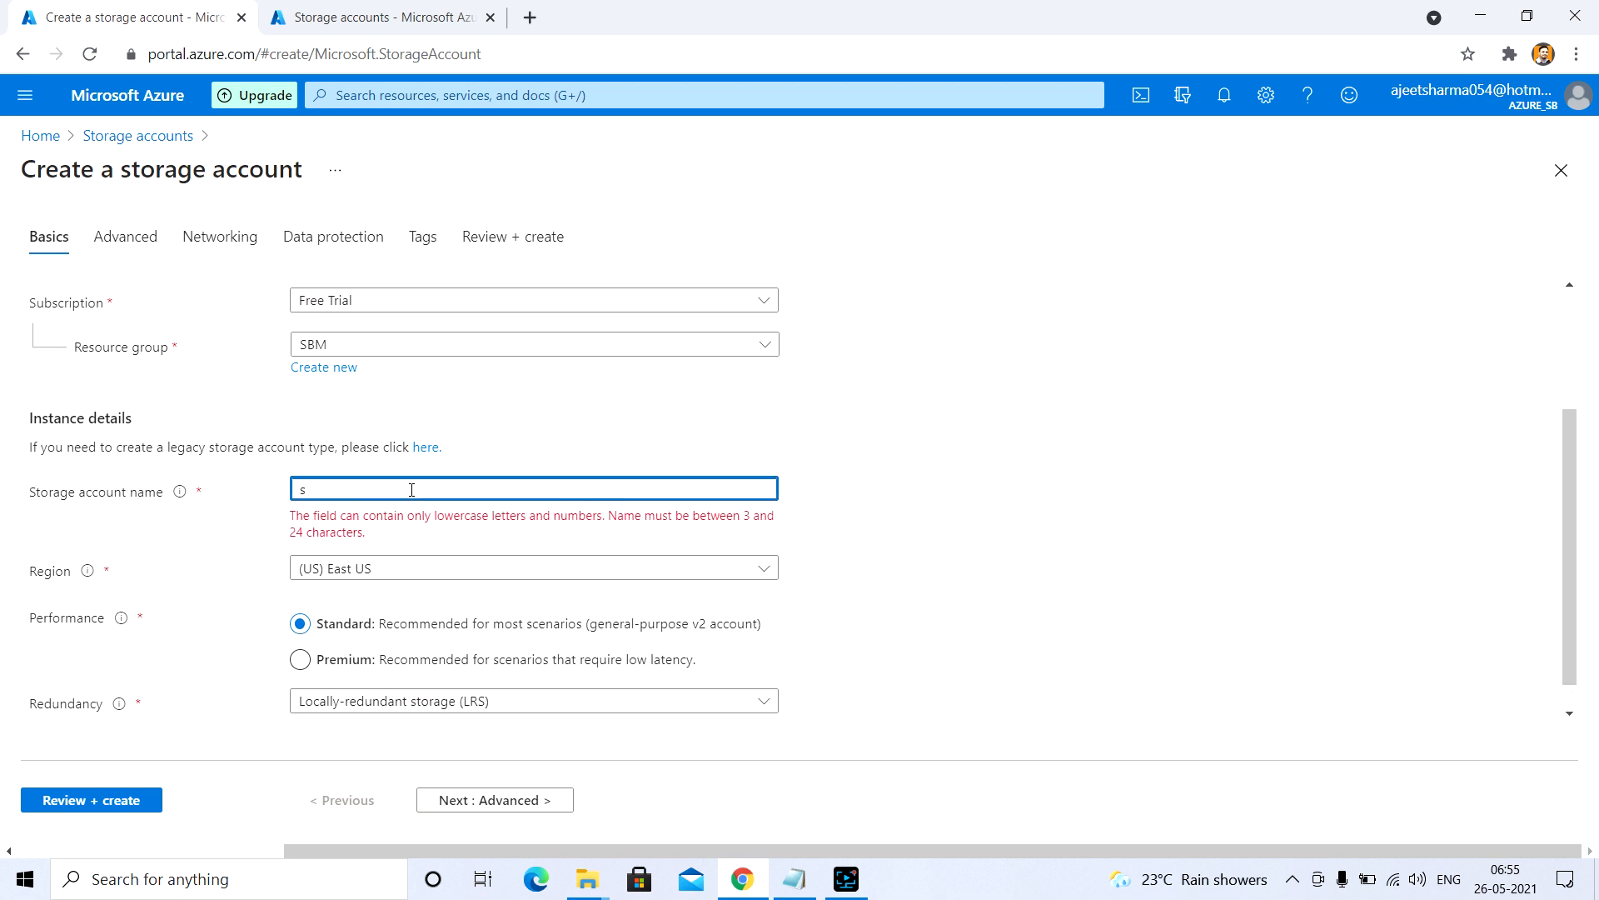
{"action": "type", "text": "azure"}
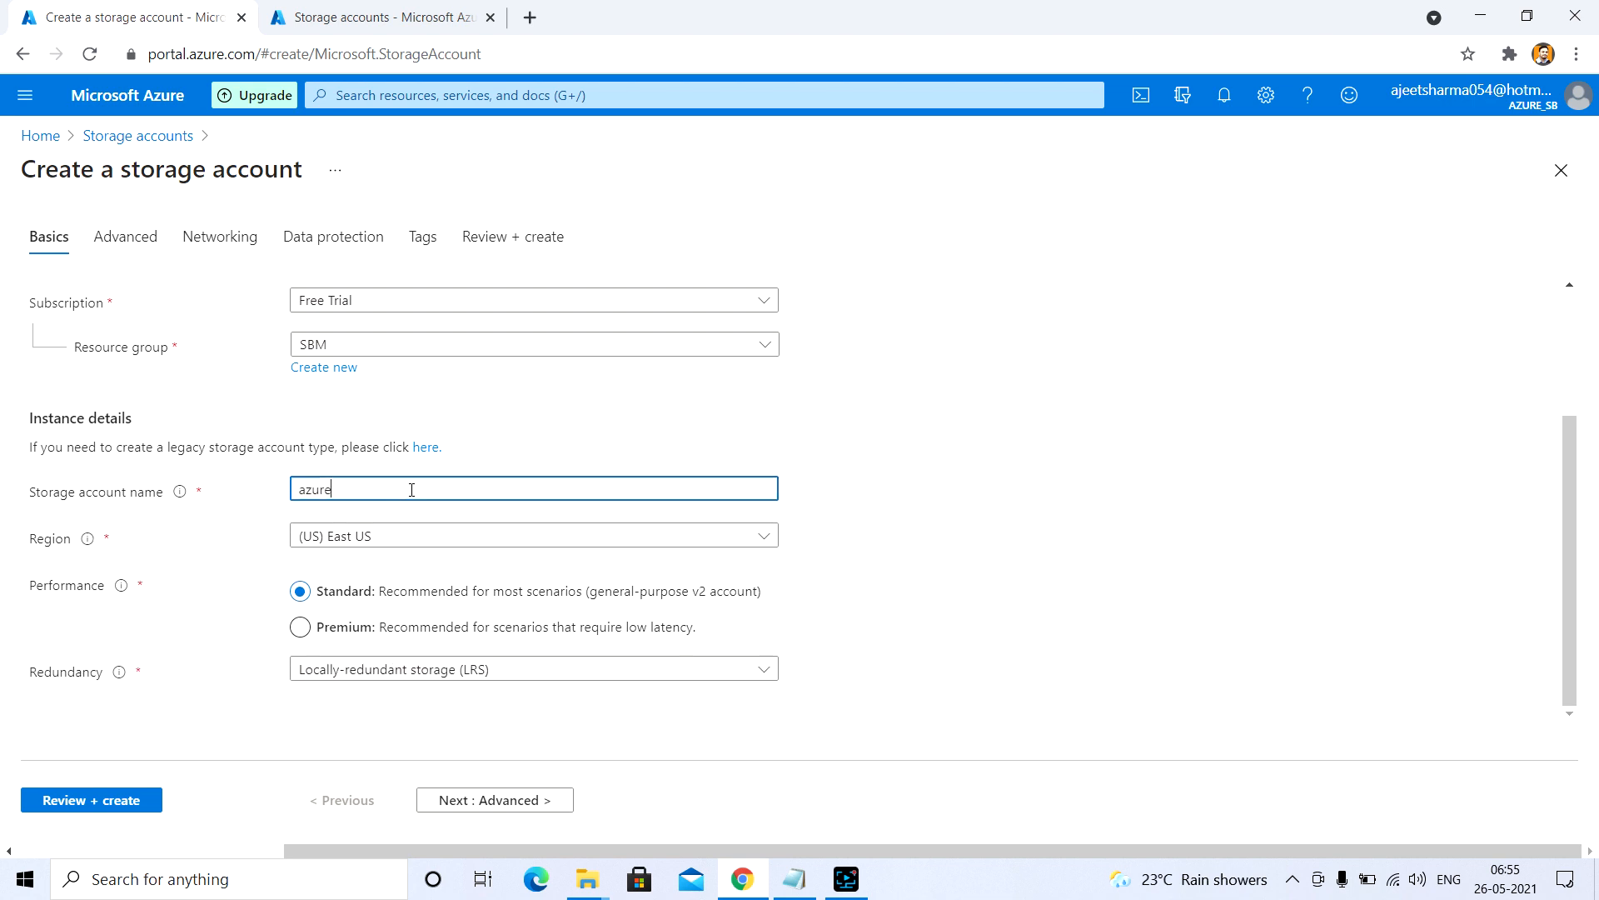
{"action": "type", "text": "site"}
Keep the advanced, networking and data protection settings unchanged, validate the configuration and create the azuresite storage account.
{"action": "left_click", "coordinate": [533, 805]}
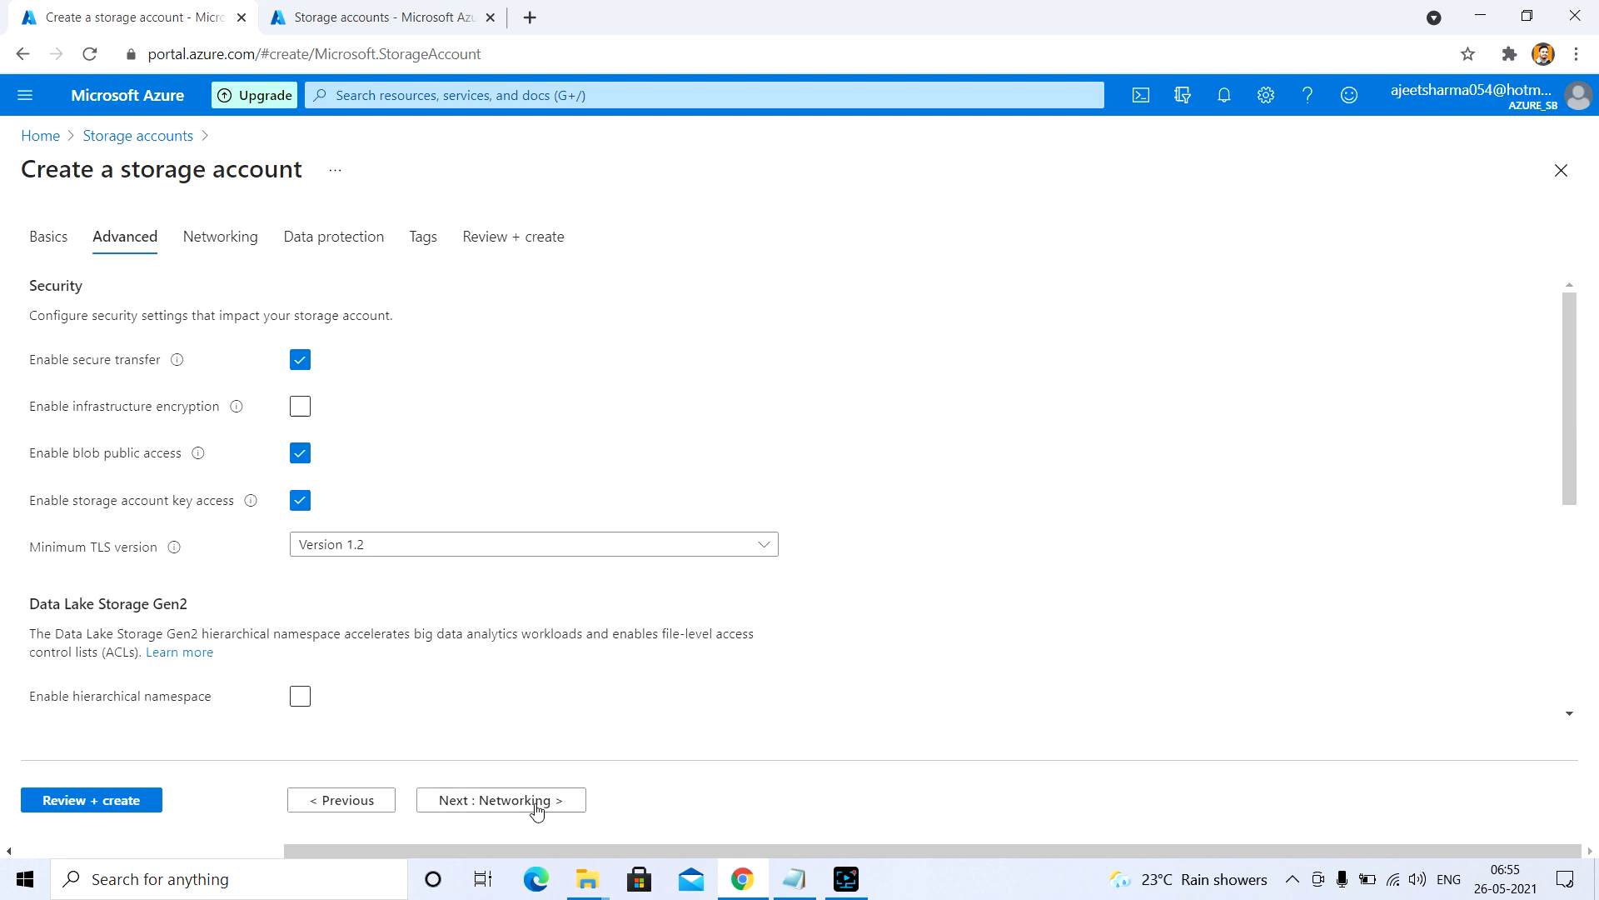
{"action": "left_click", "coordinate": [537, 806]}
{"action": "left_click", "coordinate": [537, 806]}
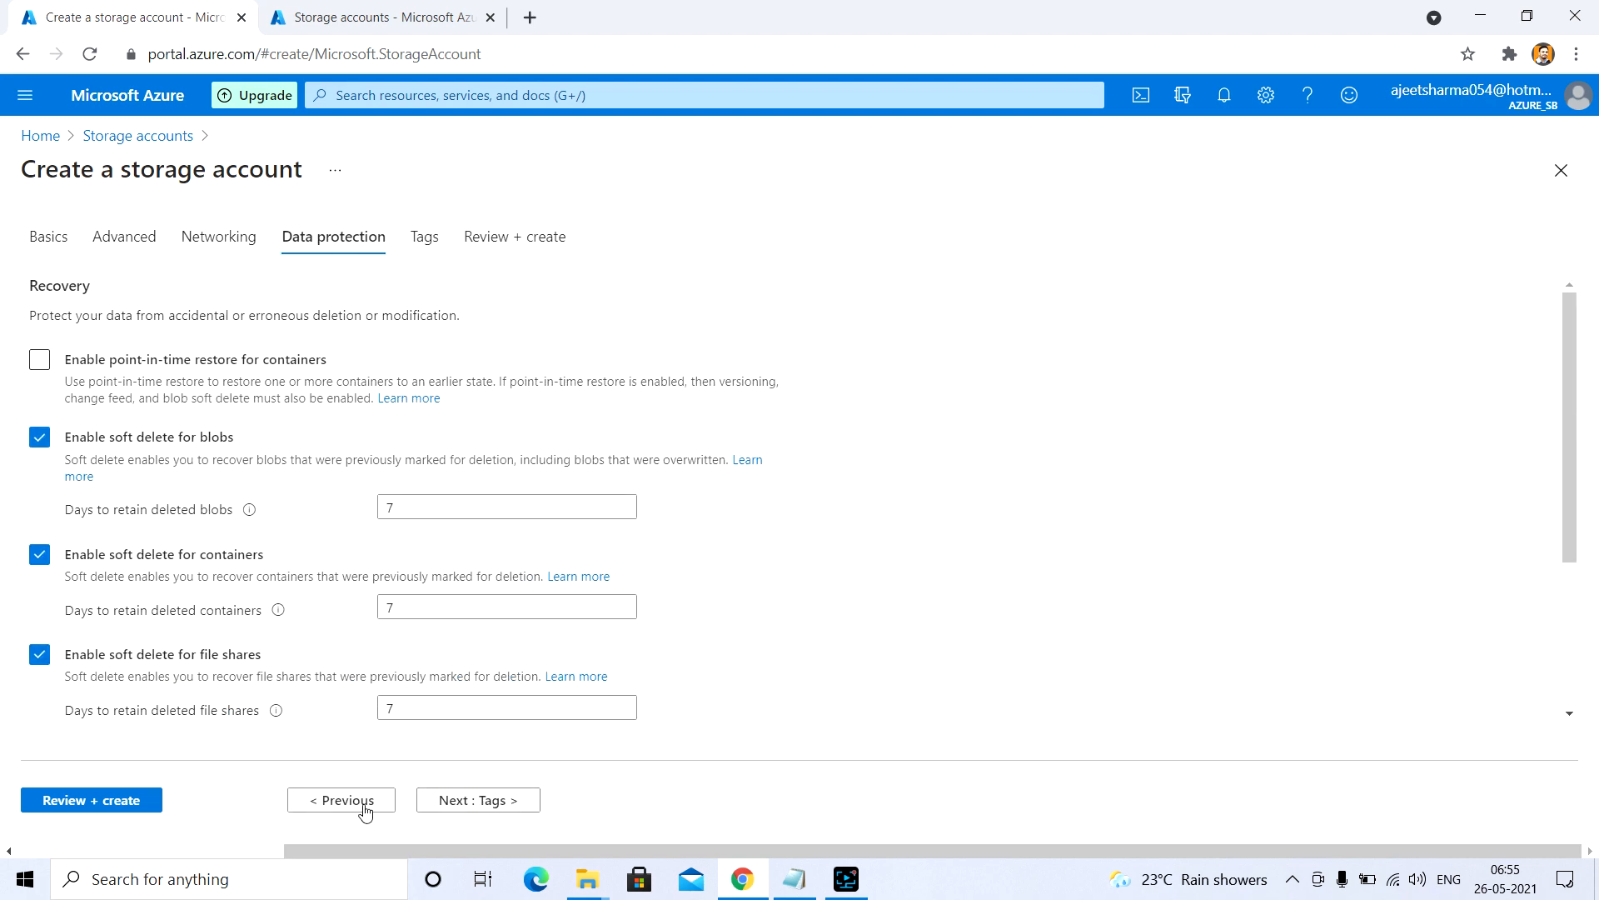
{"action": "left_click", "coordinate": [117, 807]}
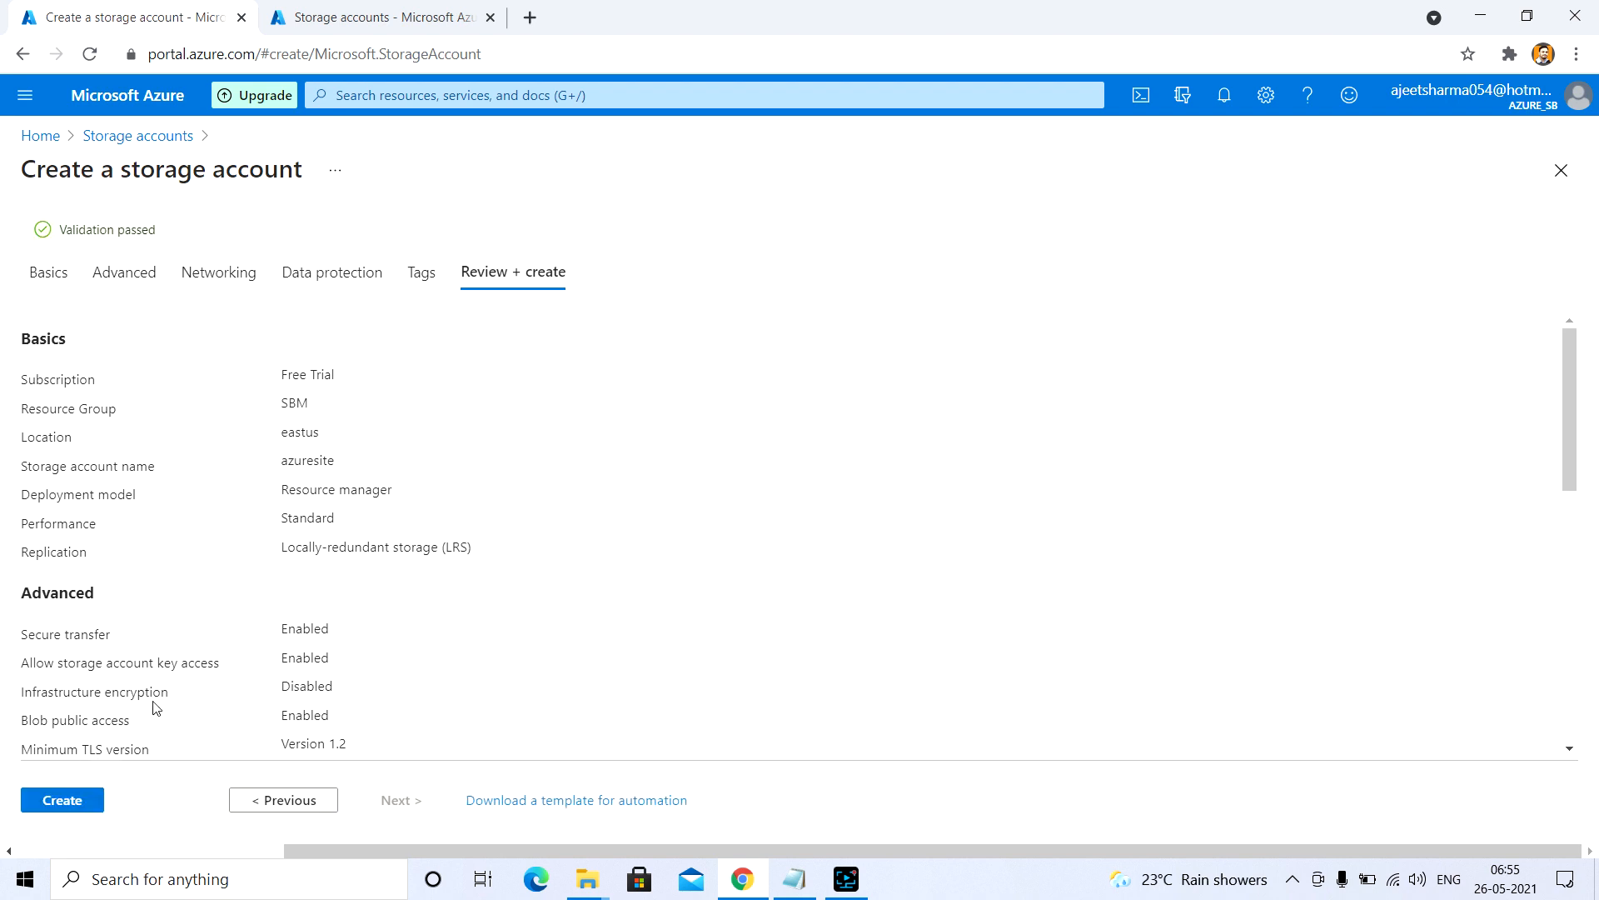
{"action": "left_click", "coordinate": [71, 799]}
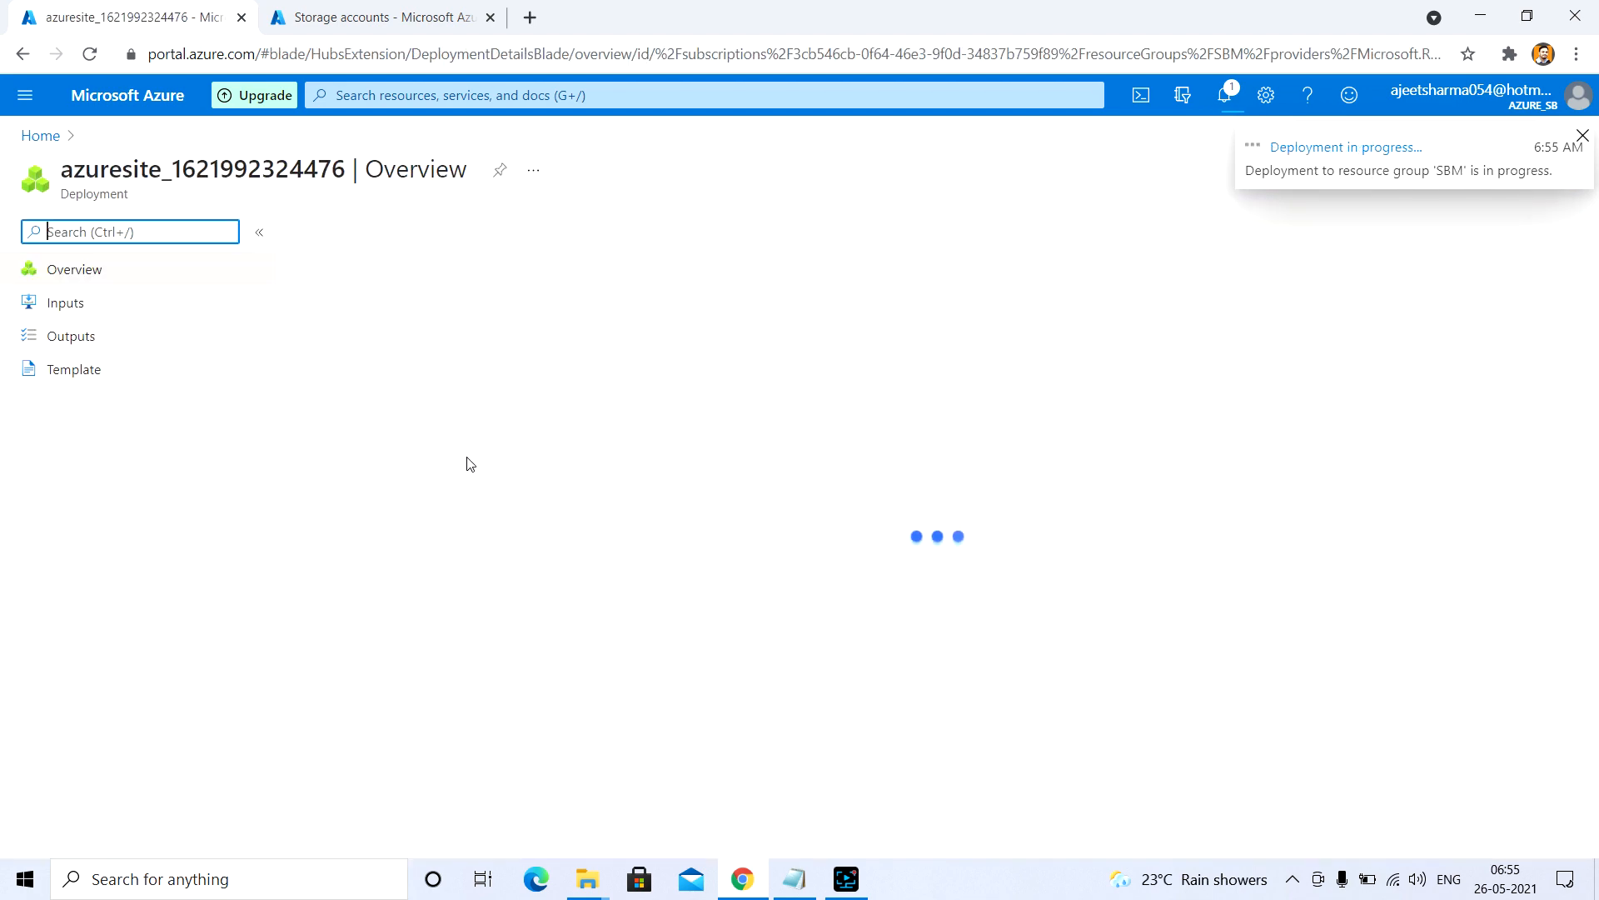
Switch to Notepad, highlight the Key Vault prerequisite in the checklist and return to the Azure portal.
{"action": "left_click", "coordinate": [801, 881]}
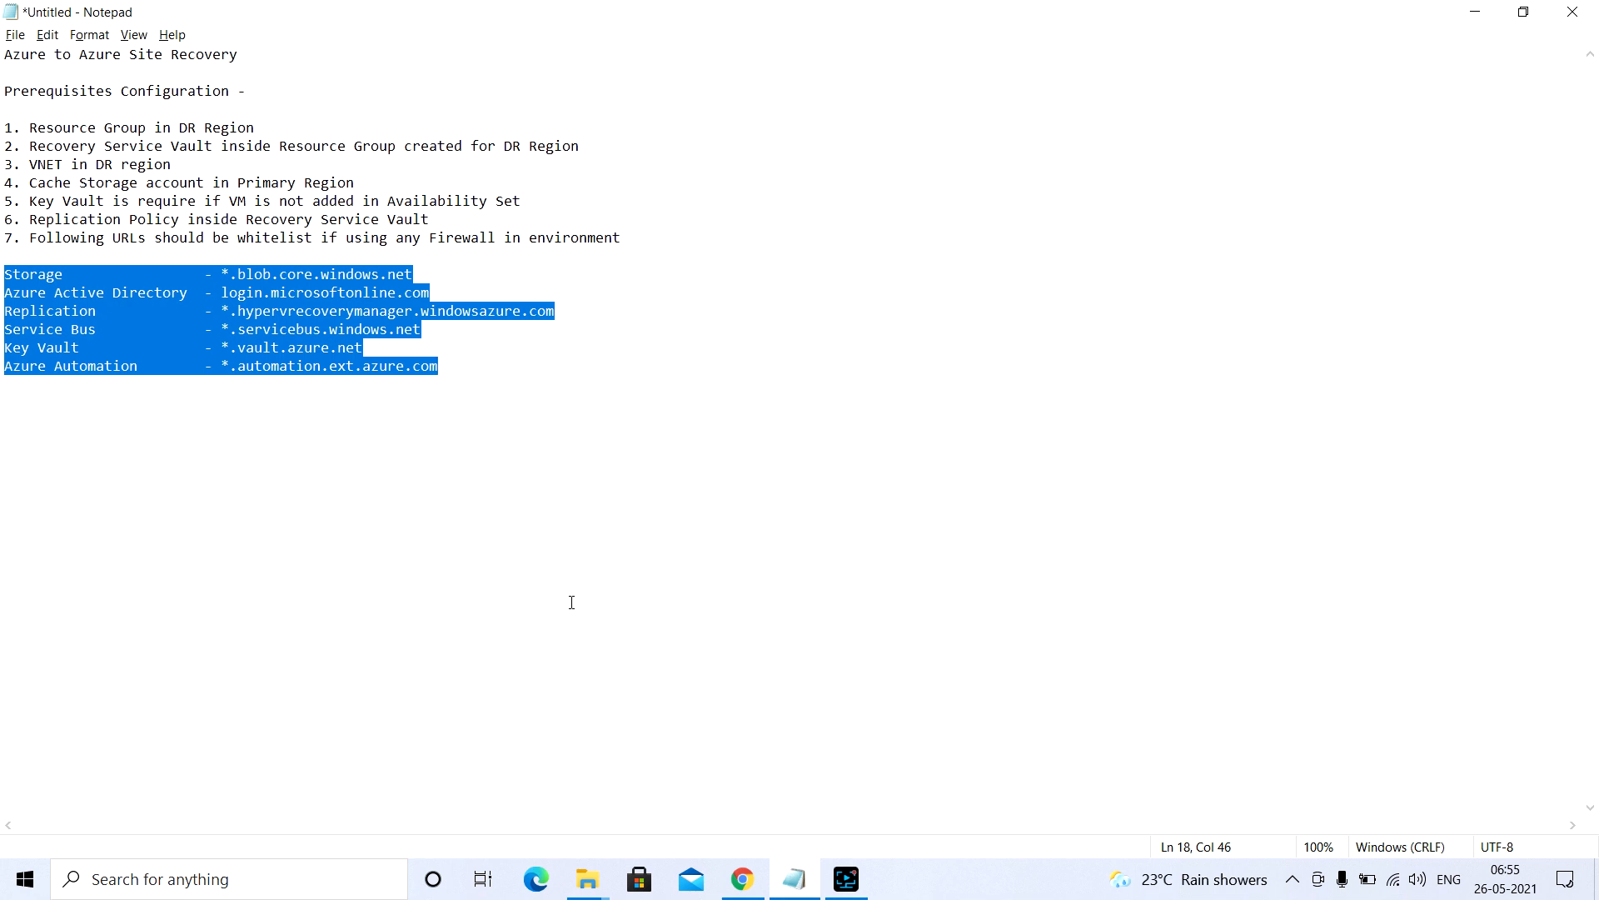
{"action": "left_click", "coordinate": [479, 363]}
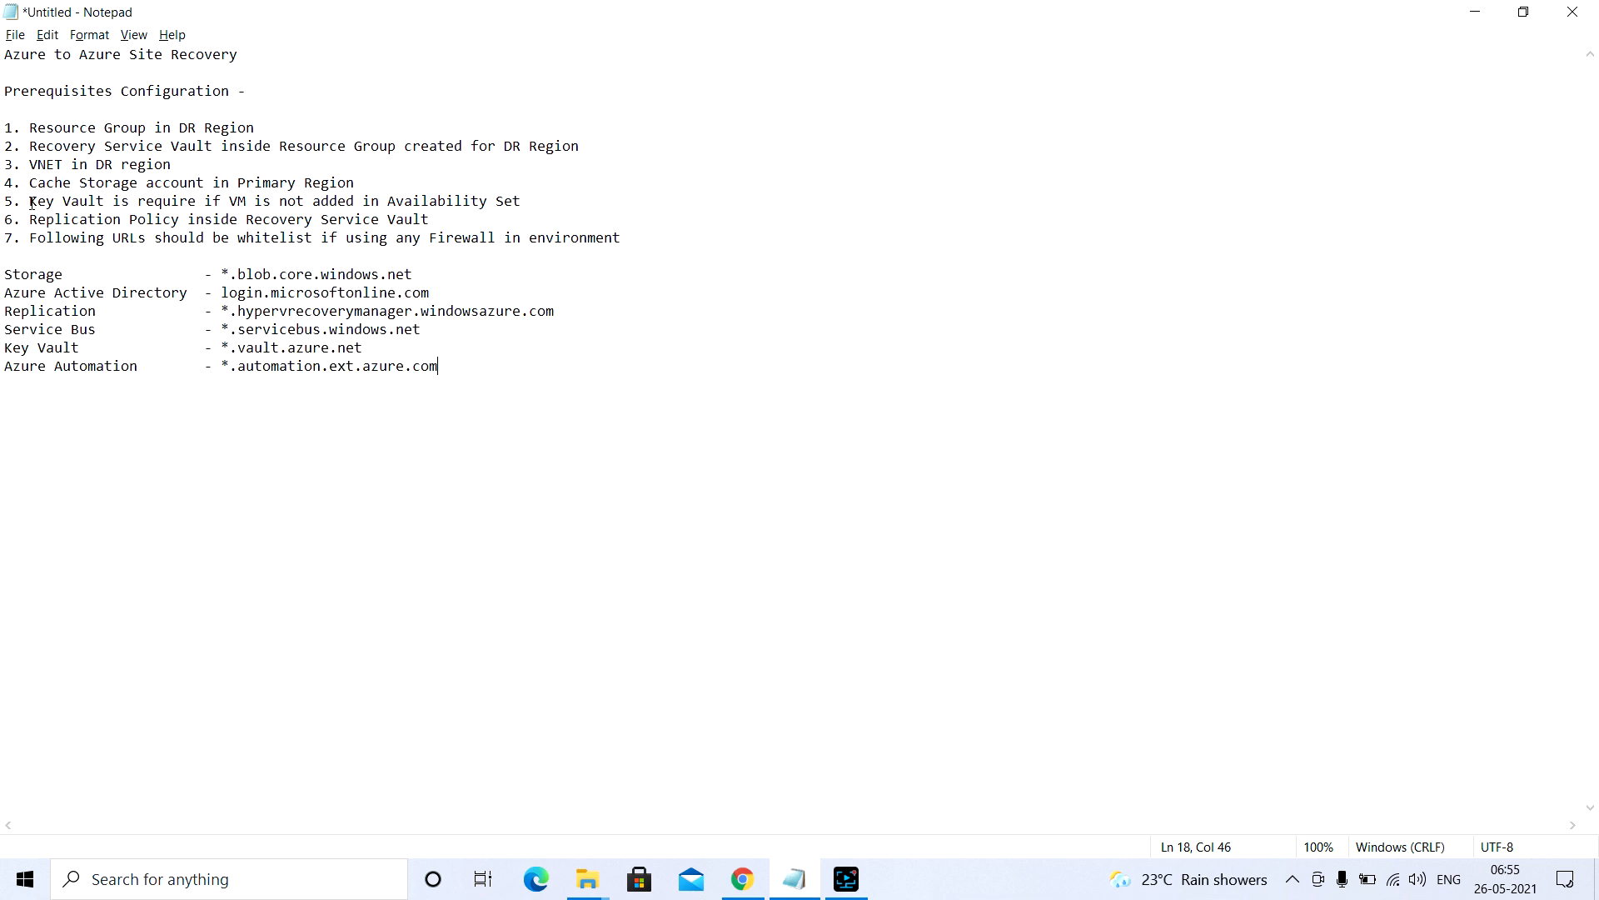
{"action": "left_click_drag", "start_coordinate": [32, 203], "coordinate": [520, 197]}
{"action": "key", "text": "alt+Tab"}
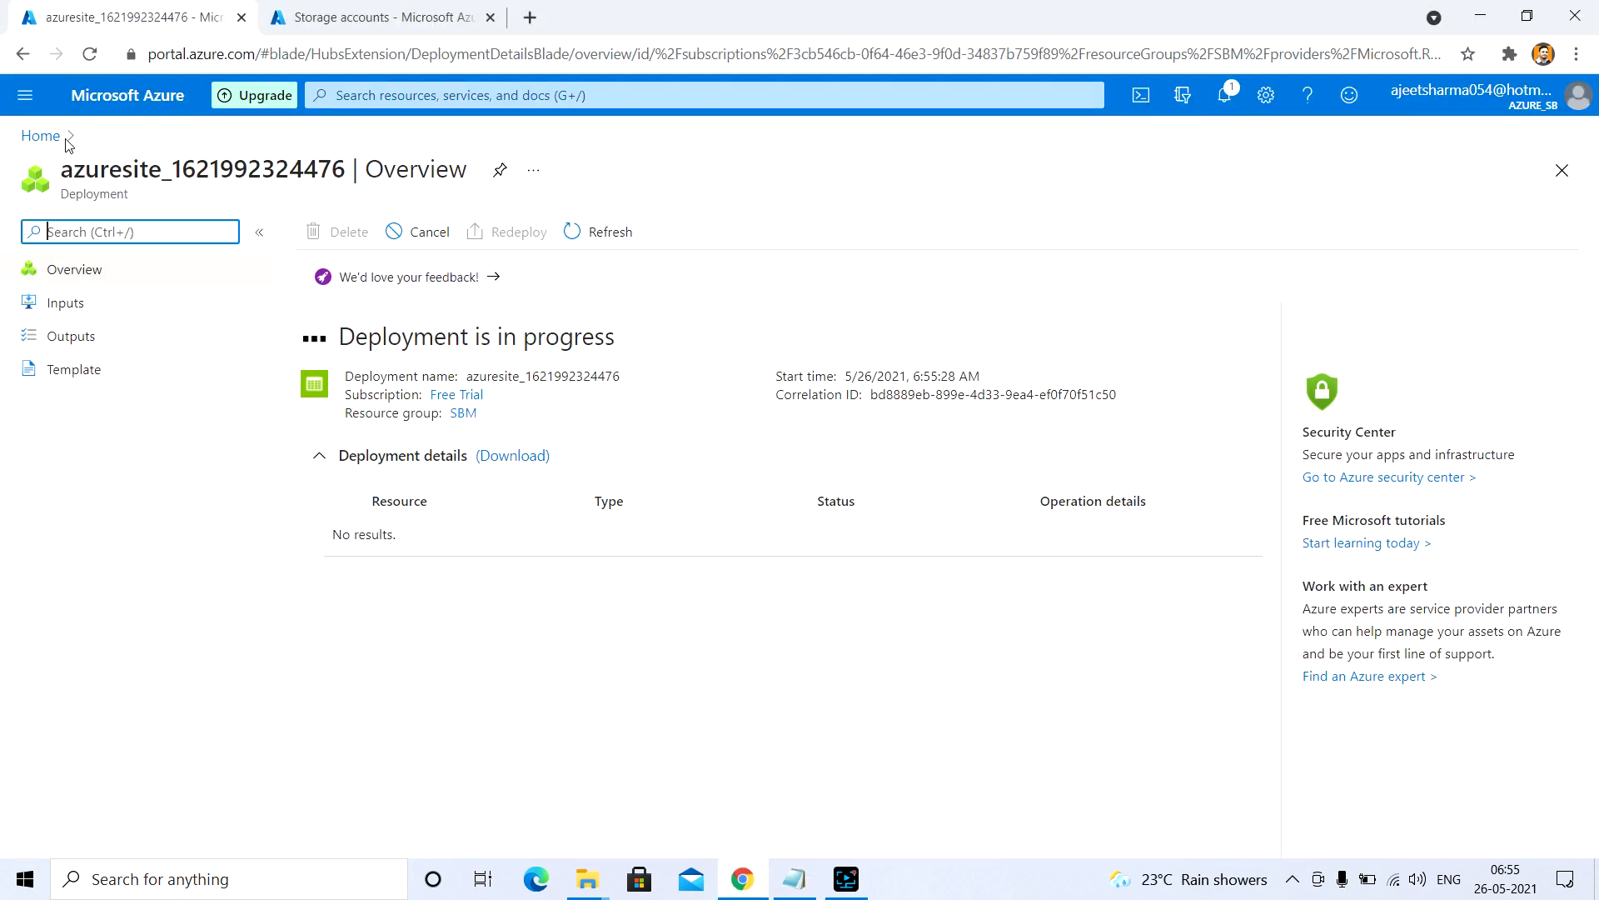
Check the AzureSBM virtual machine's availability set under Availability + scaling against the Key Vault prerequisite in Notepad.
{"action": "left_click", "coordinate": [37, 137]}
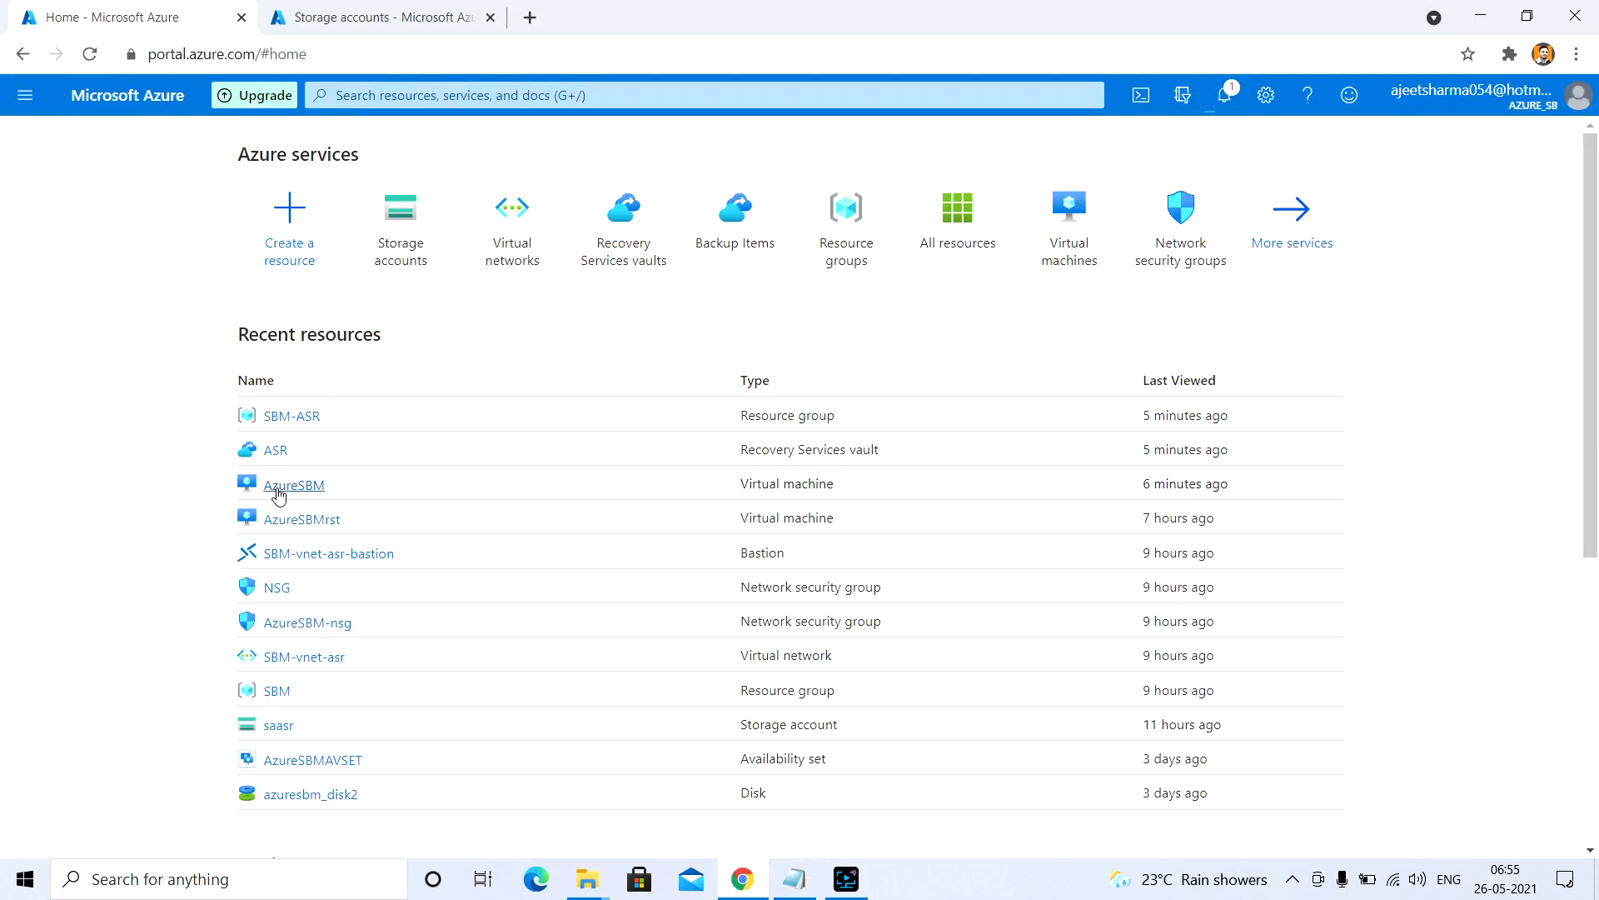
{"action": "left_click", "coordinate": [278, 492]}
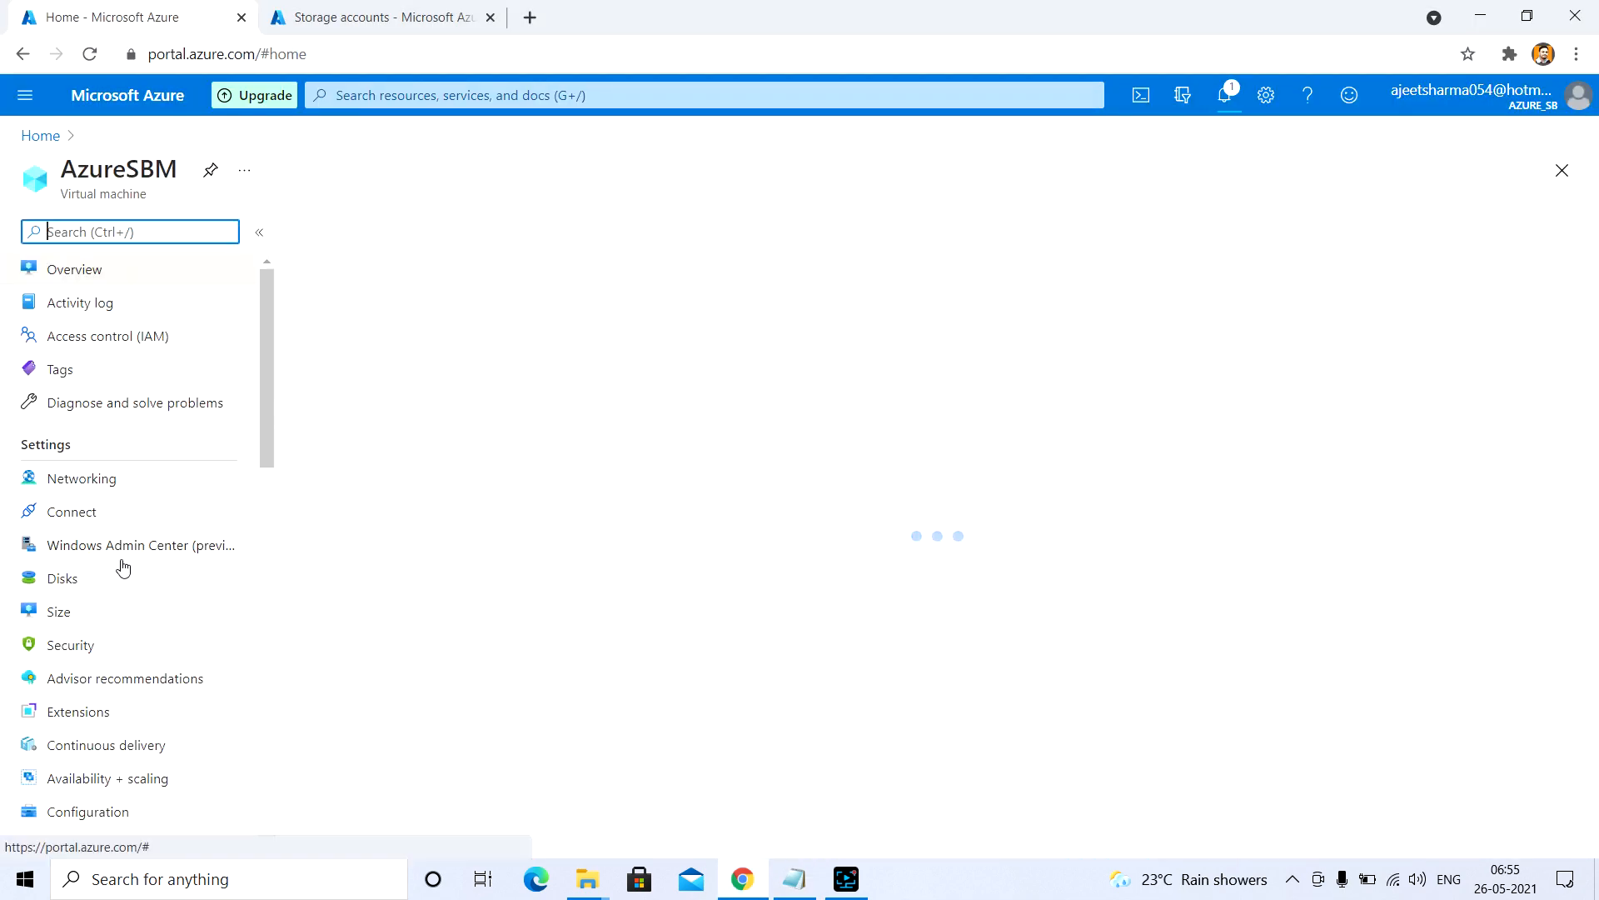
{"action": "scroll", "coordinate": [104, 649], "scroll_direction": "down", "scroll_amount": 3}
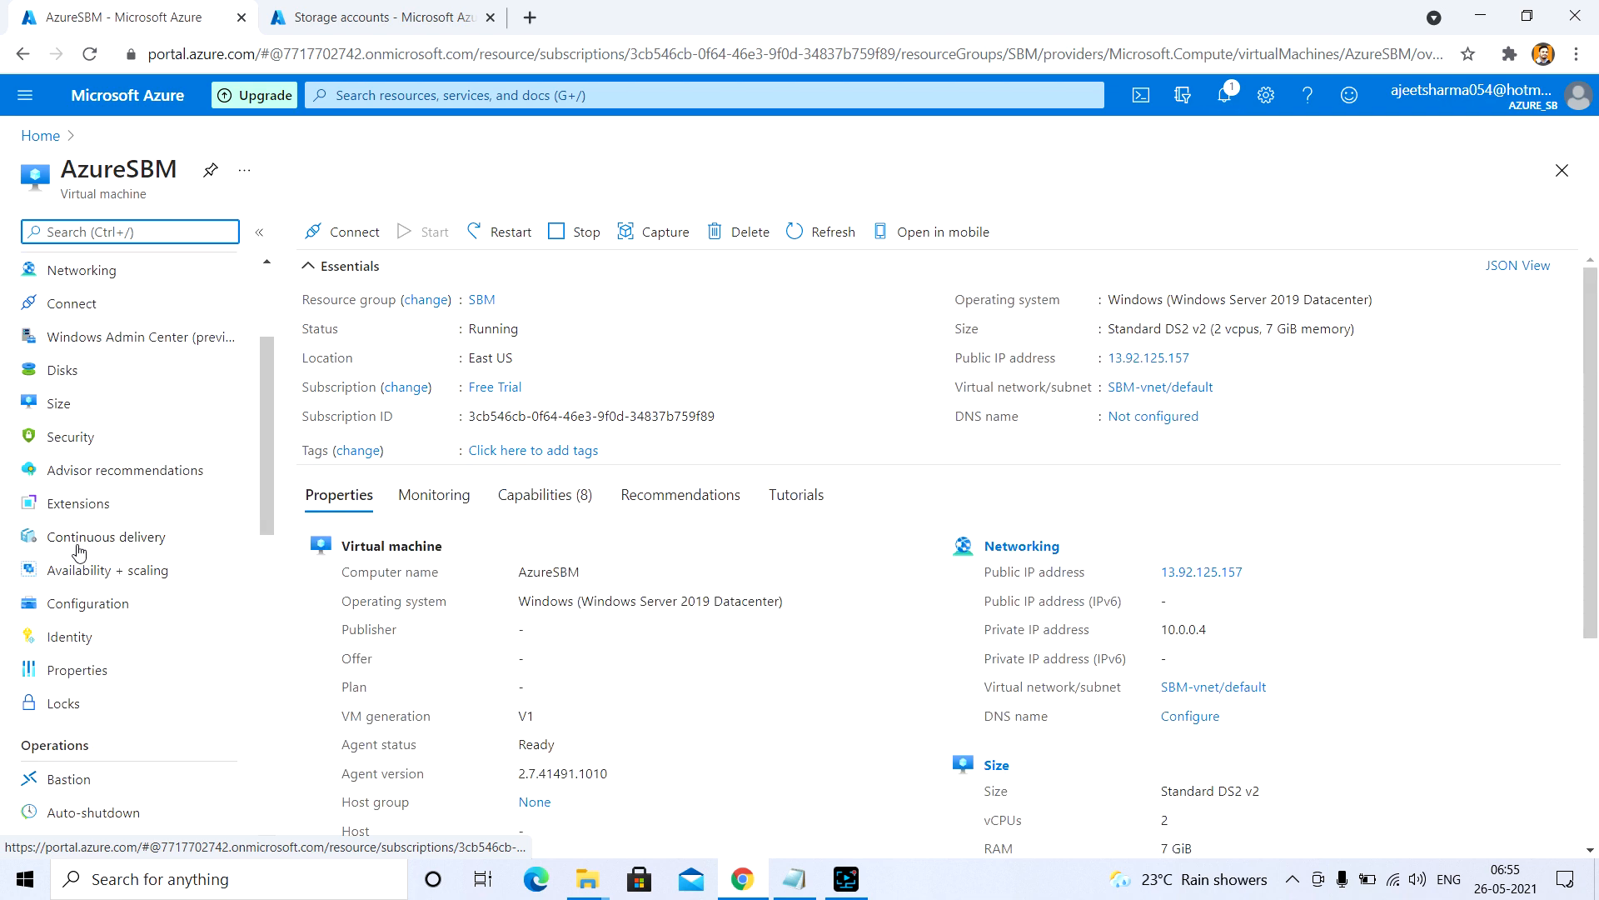
{"action": "left_click", "coordinate": [79, 571]}
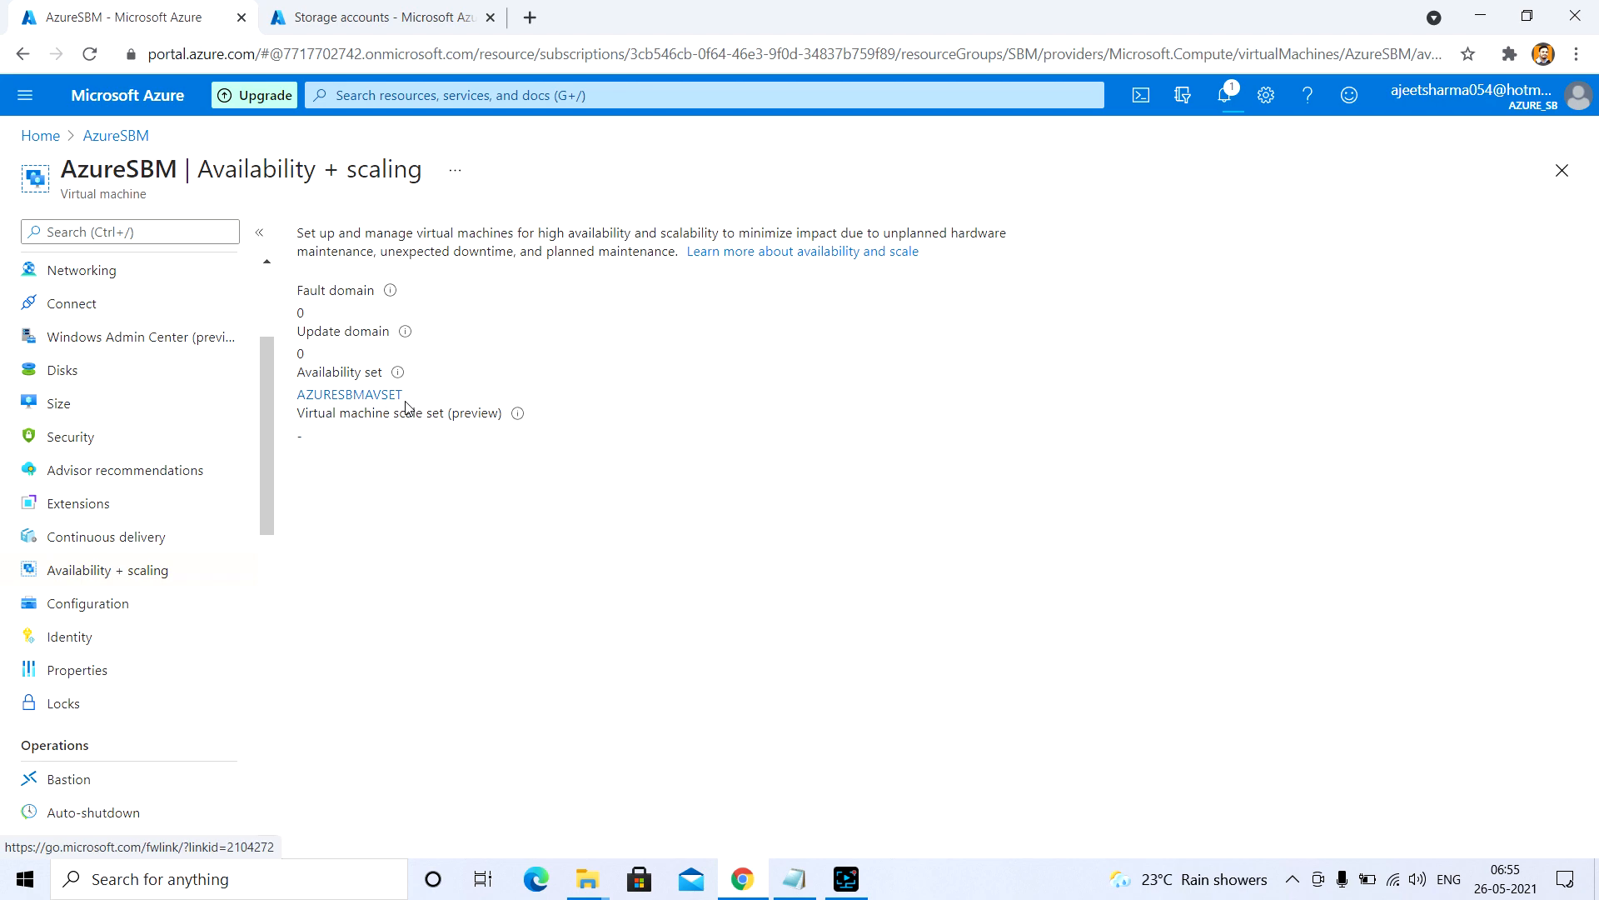
{"action": "key", "text": "alt+Tab"}
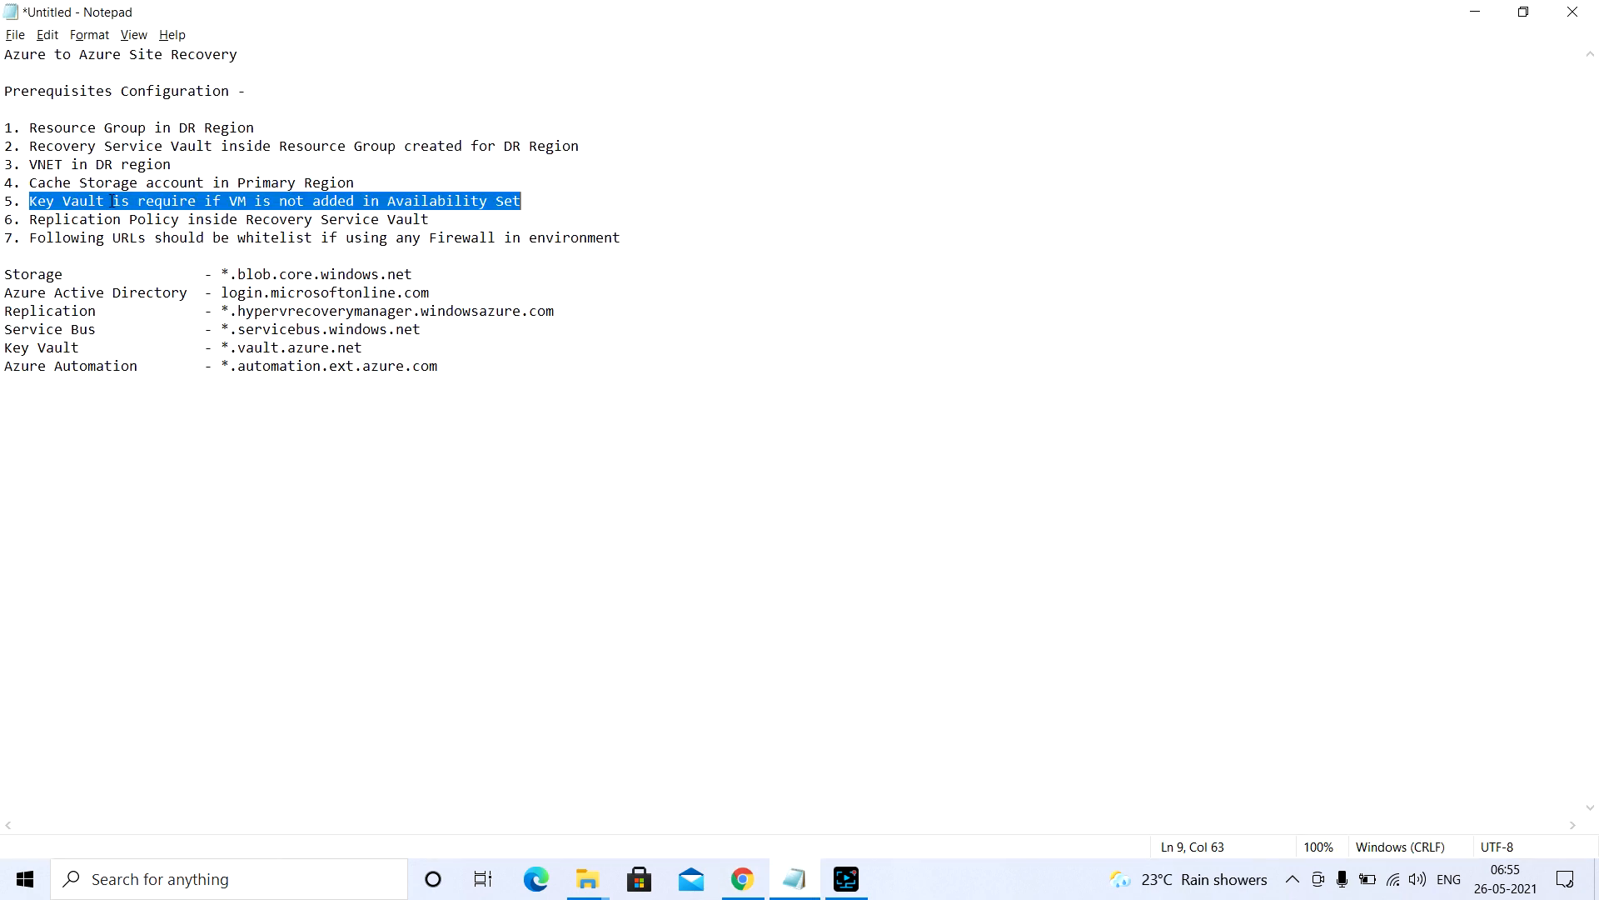
{"action": "key", "text": "alt+Tab"}
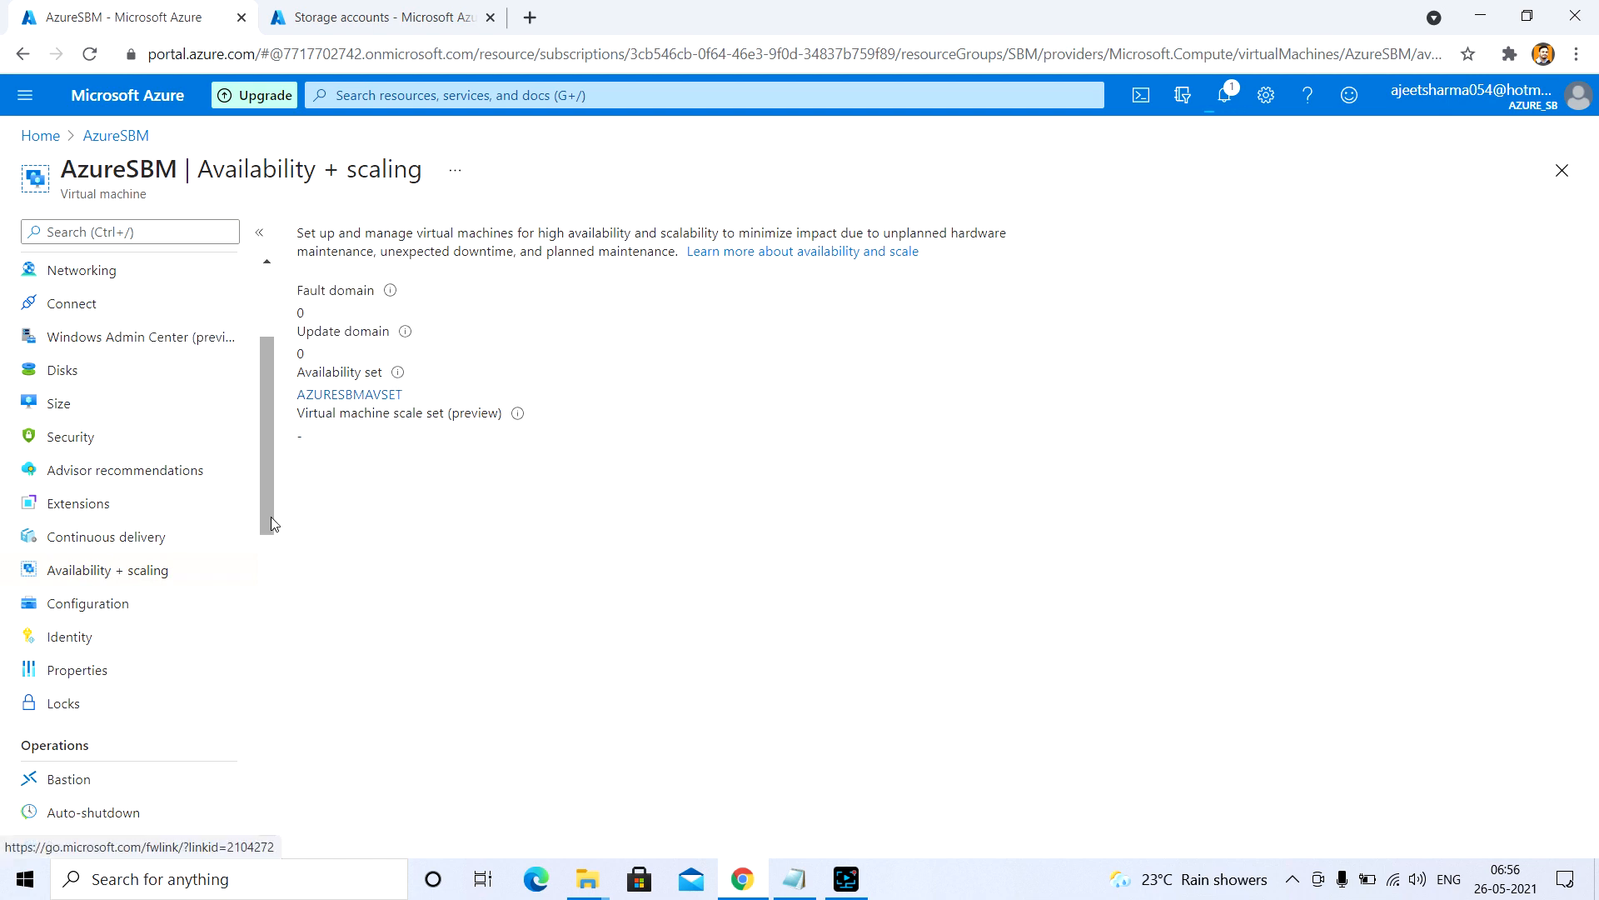
Switch to Notepad and point out the prerequisite for a replication policy inside the Recovery Services vault.
{"action": "key", "text": "alt+Tab"}
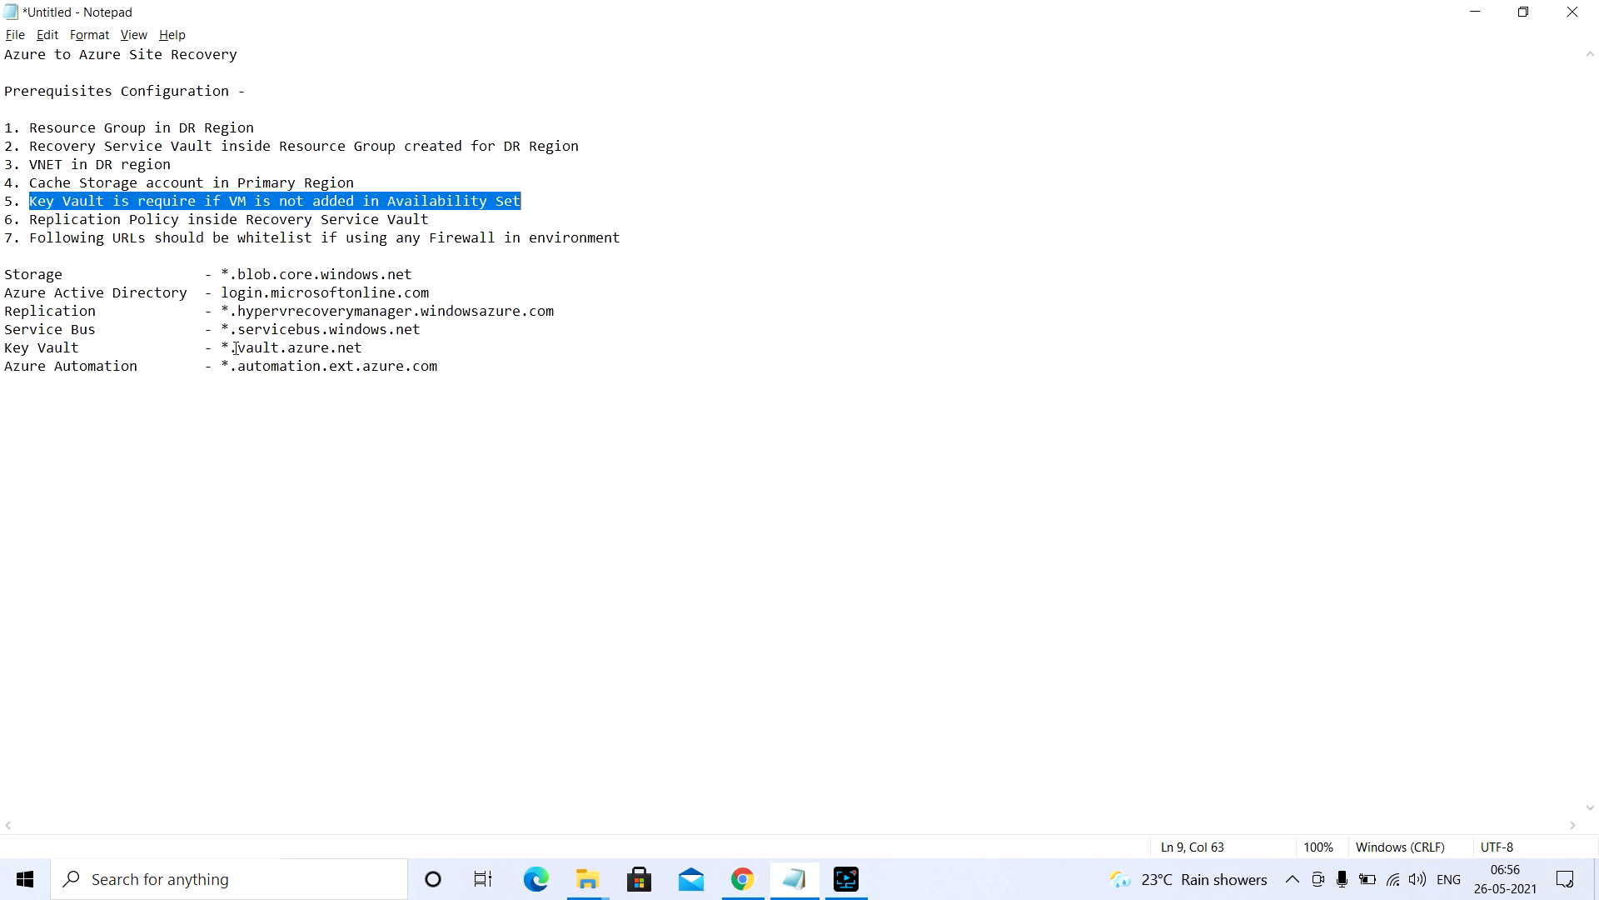
{"action": "left_click_drag", "start_coordinate": [30, 222], "coordinate": [279, 223]}
{"action": "left_click", "coordinate": [173, 223]}
{"action": "left_click", "coordinate": [88, 221]}
Return to the Azure portal and open the ASR vault's Site Recovery replication policies for Azure virtual machines.
{"action": "key", "text": "alt+Tab"}
{"action": "left_click", "coordinate": [44, 137]}
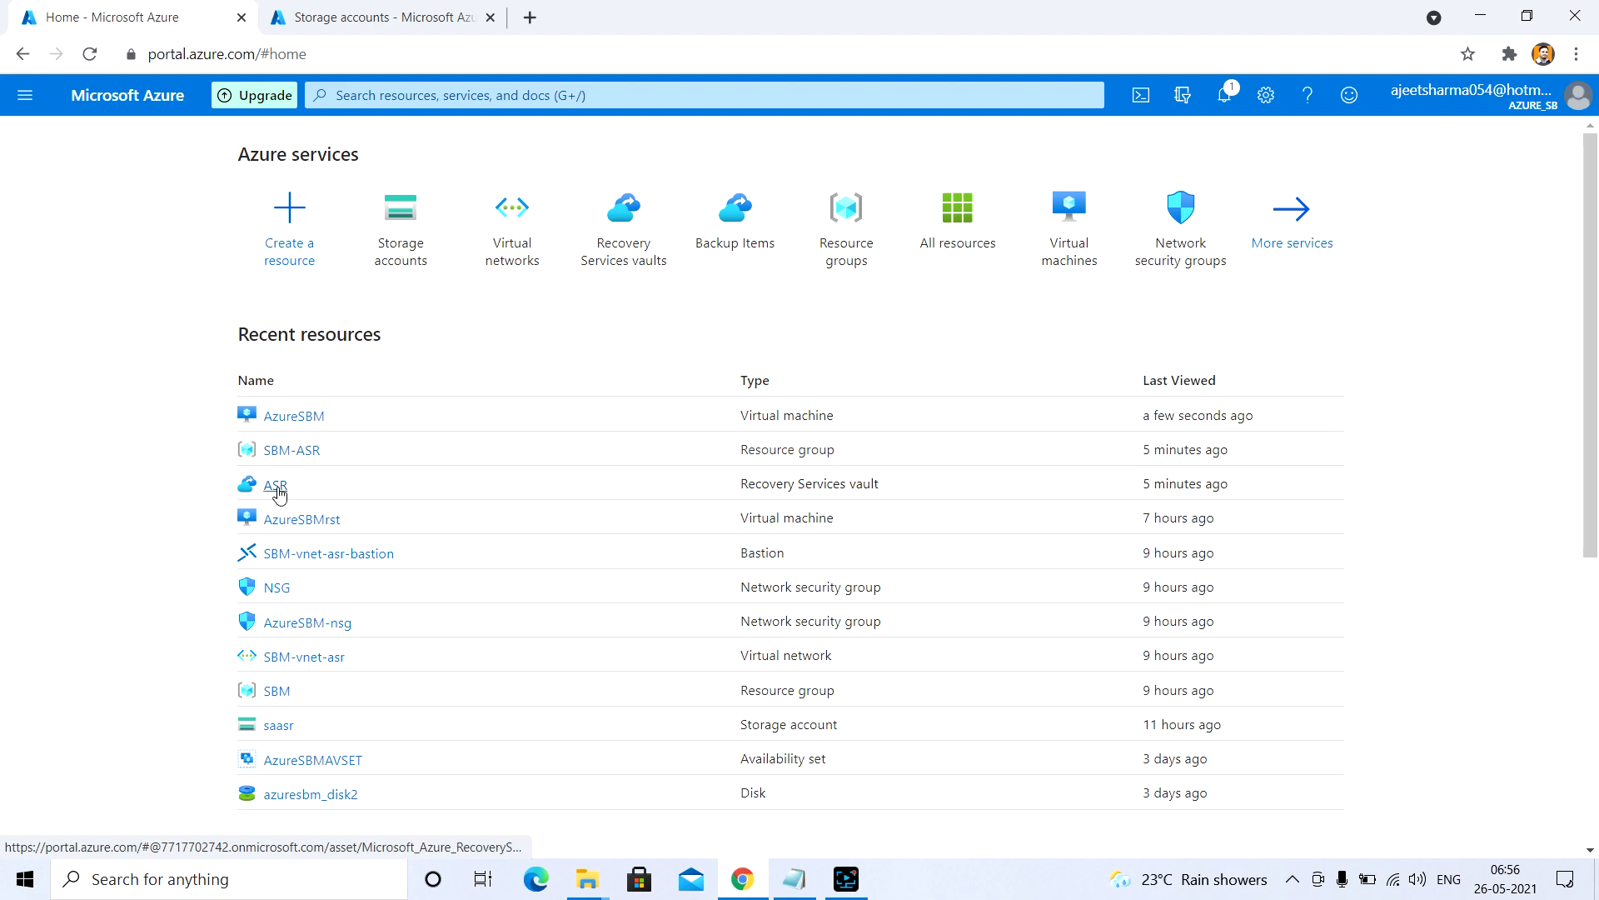
{"action": "left_click", "coordinate": [278, 489]}
{"action": "scroll", "coordinate": [172, 522], "scroll_direction": "down", "scroll_amount": 1}
{"action": "scroll", "coordinate": [172, 523], "scroll_direction": "down", "scroll_amount": 3}
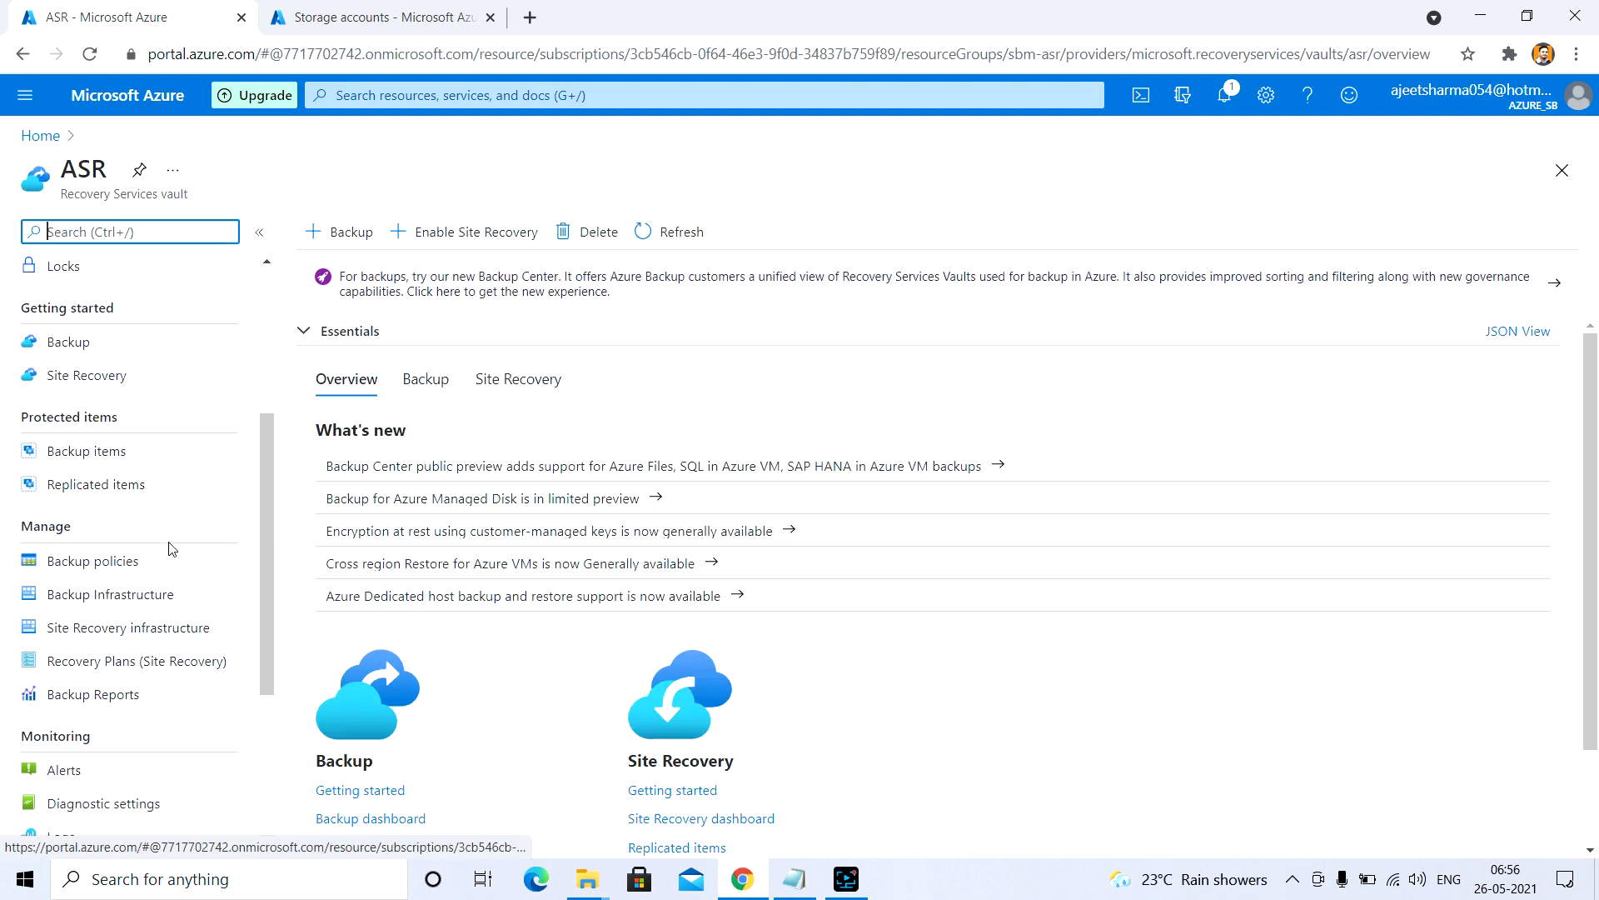
{"action": "left_click", "coordinate": [129, 627]}
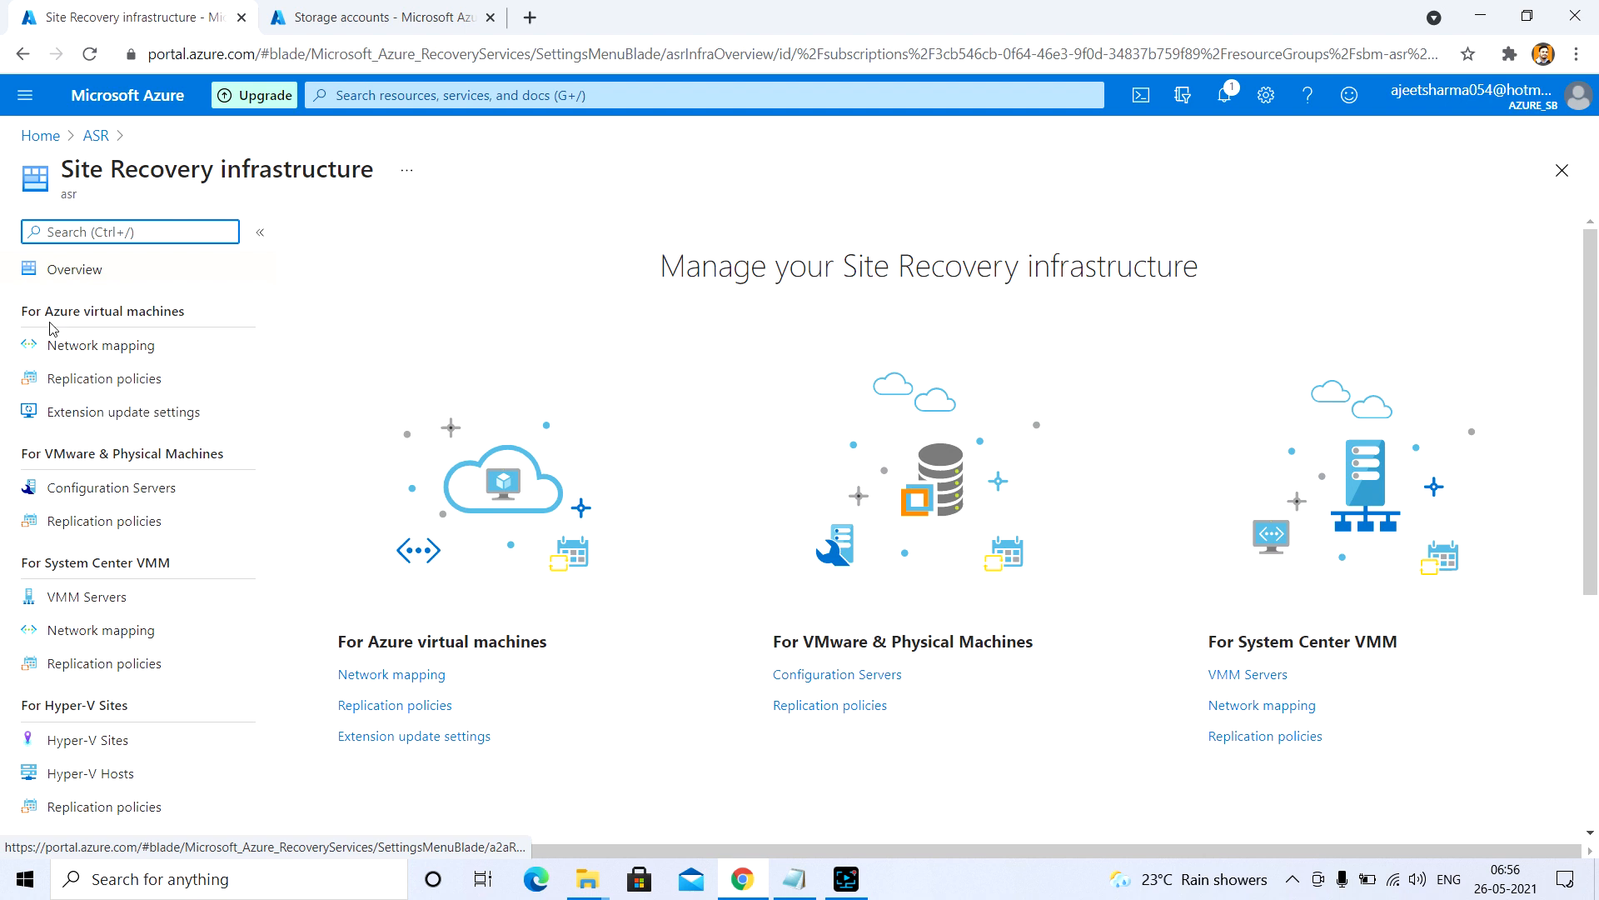
{"action": "left_click", "coordinate": [99, 381]}
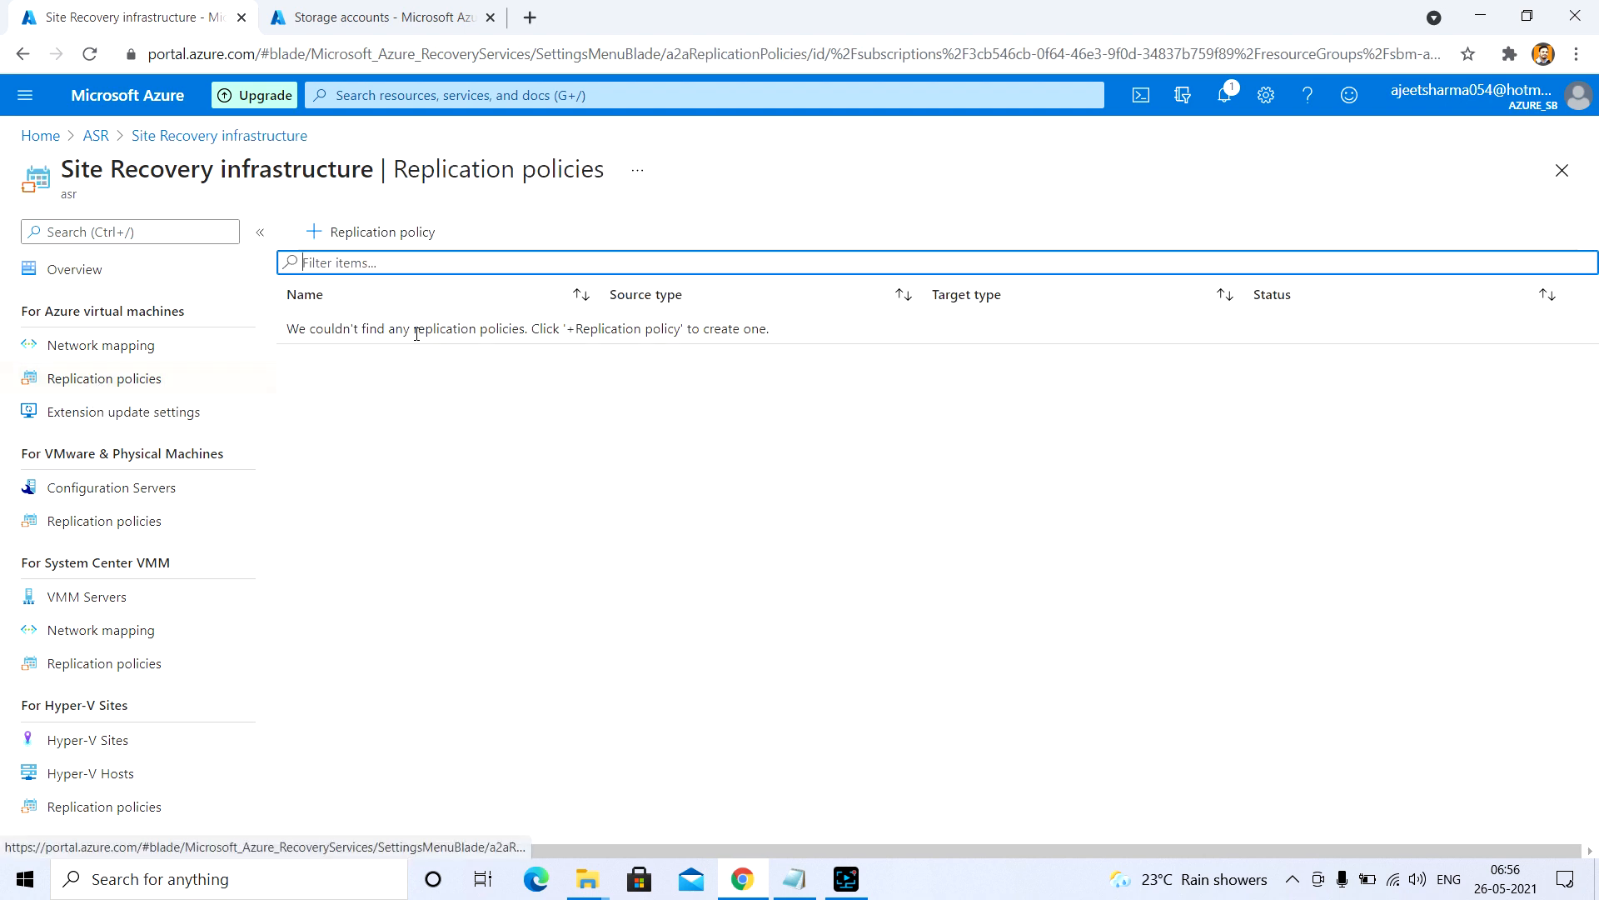
Create a replication policy named Replication, keeping 24-hour recovery point retention and 4-hour app-consistent snapshot frequency.
{"action": "left_click", "coordinate": [369, 231]}
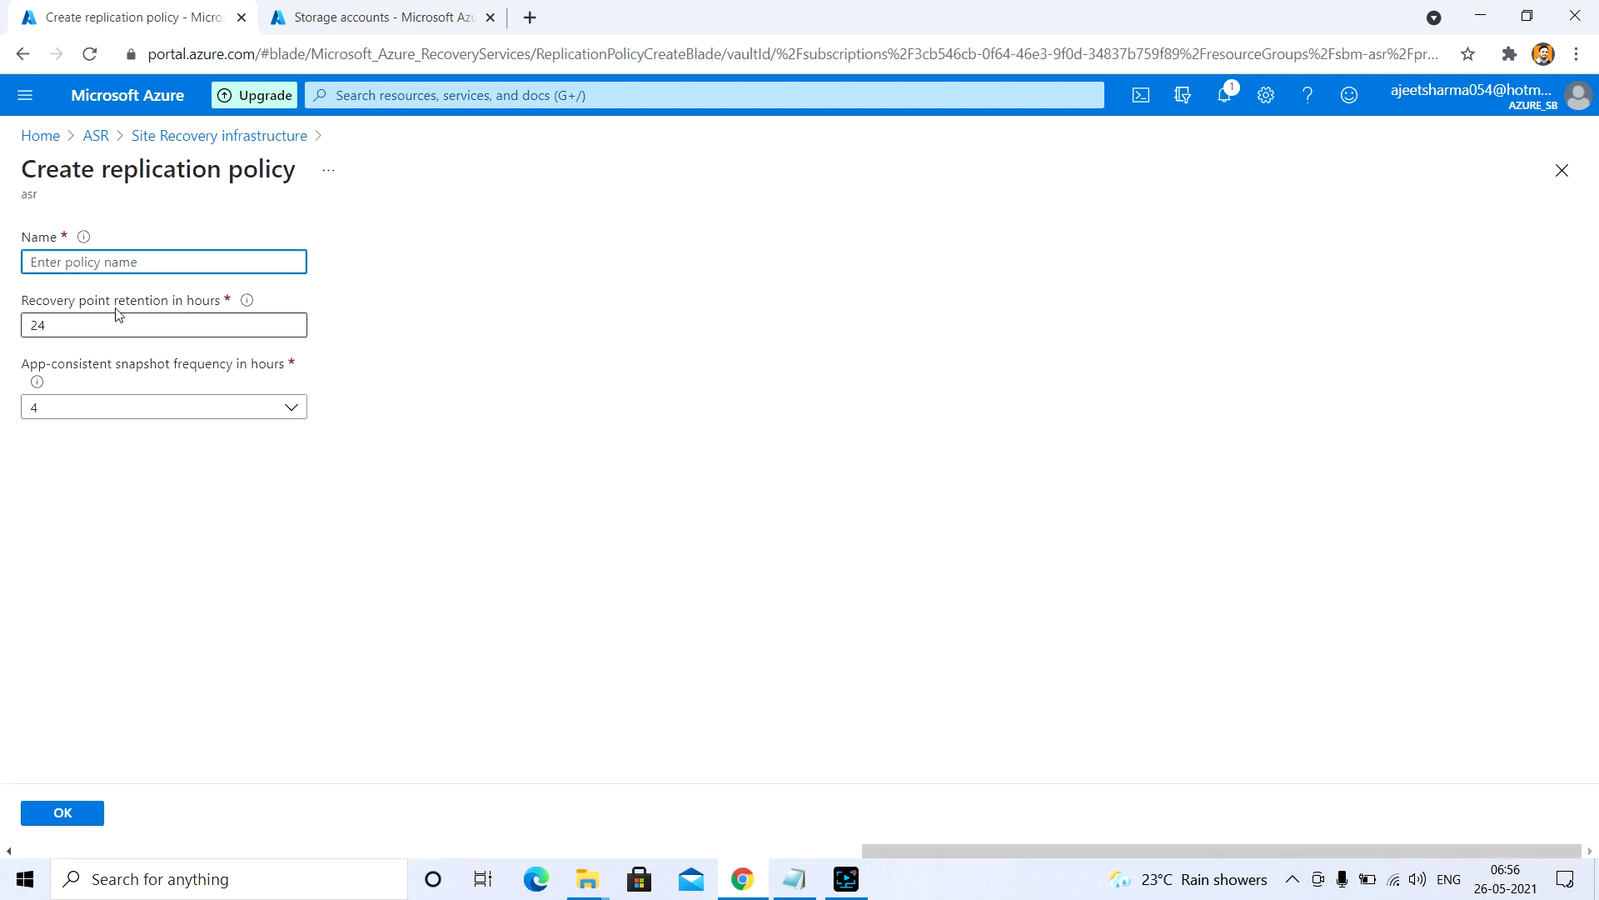
{"action": "left_click", "coordinate": [114, 264]}
{"action": "type", "text": "Replication"}
{"action": "left_click", "coordinate": [62, 813]}
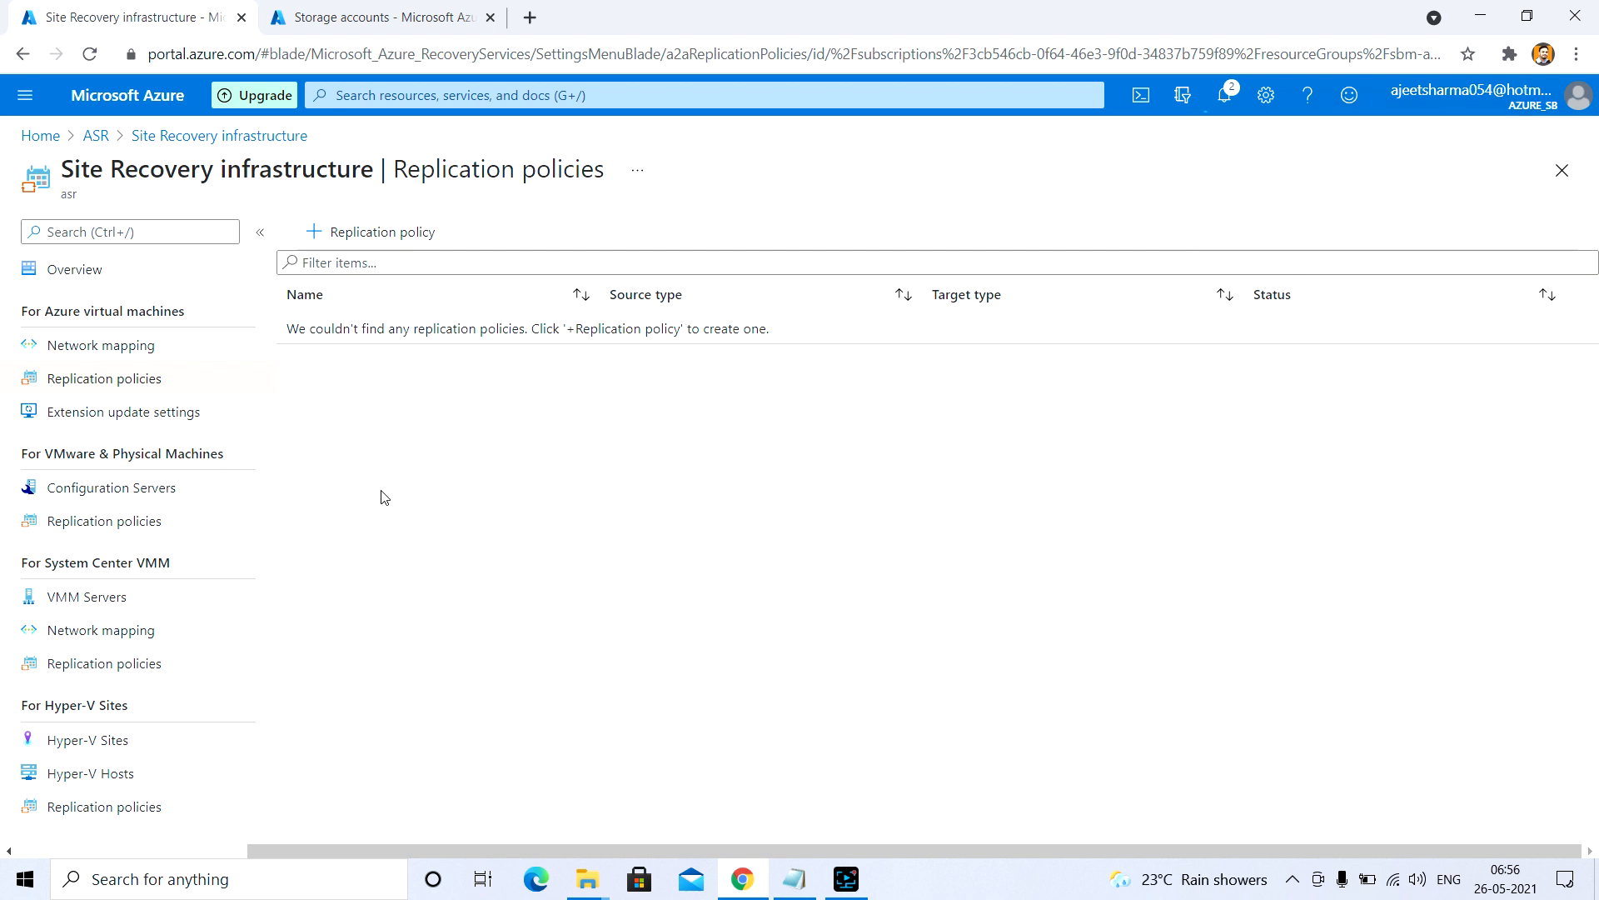
Check the notifications, open the Replication policy from the list and go back to the ASR vault's overview.
{"action": "left_click", "coordinate": [1229, 101]}
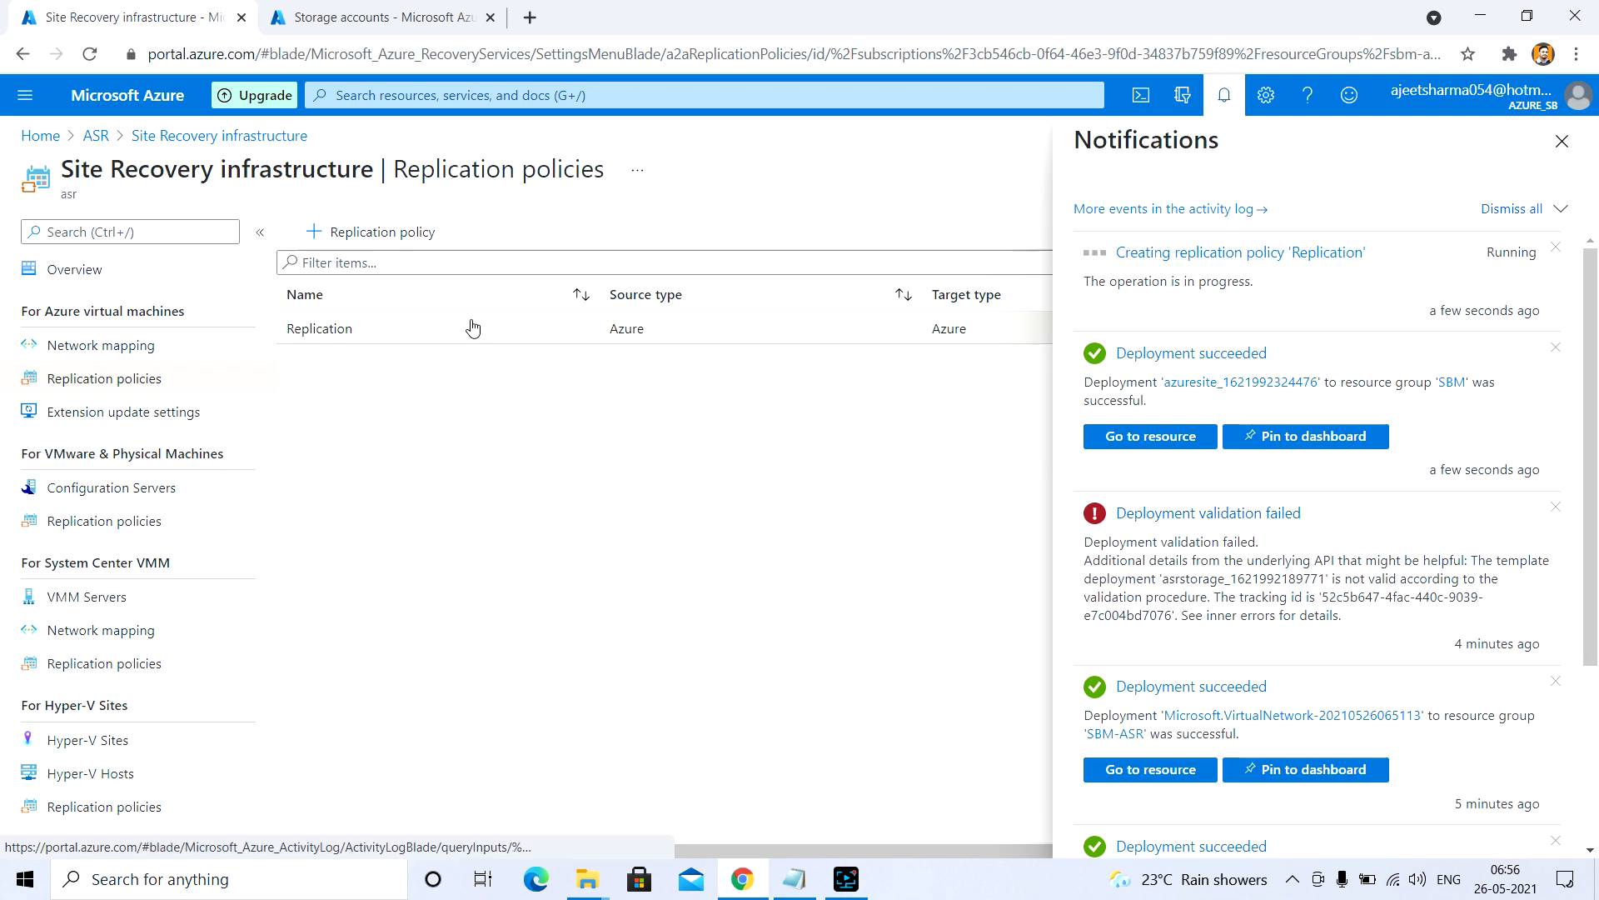
{"action": "left_click", "coordinate": [469, 332]}
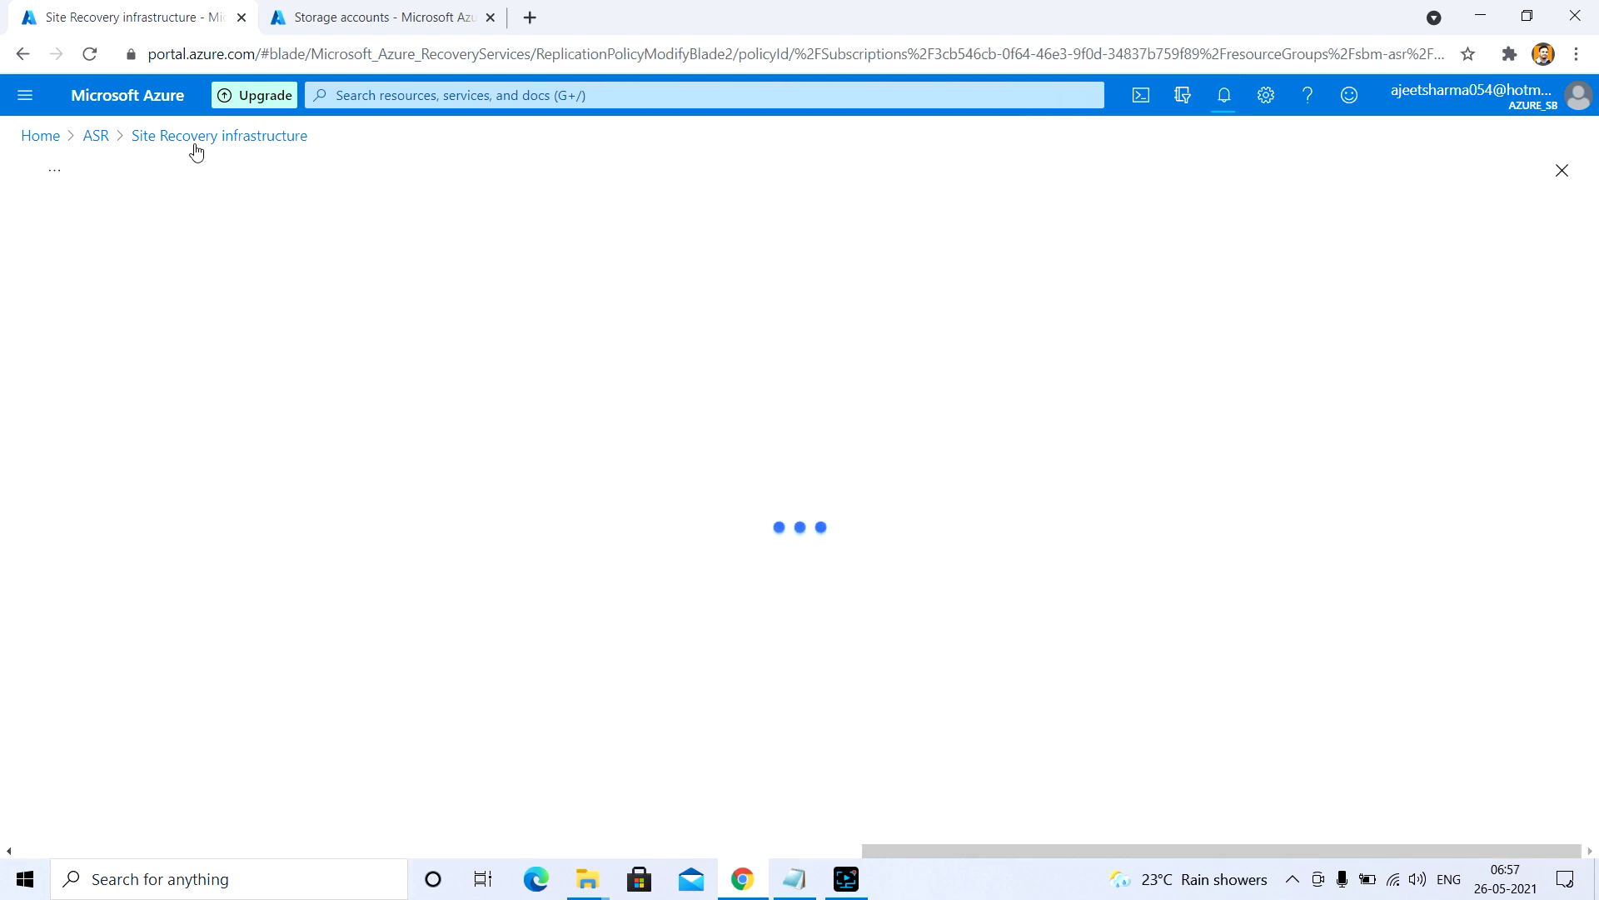
{"action": "left_click", "coordinate": [129, 140]}
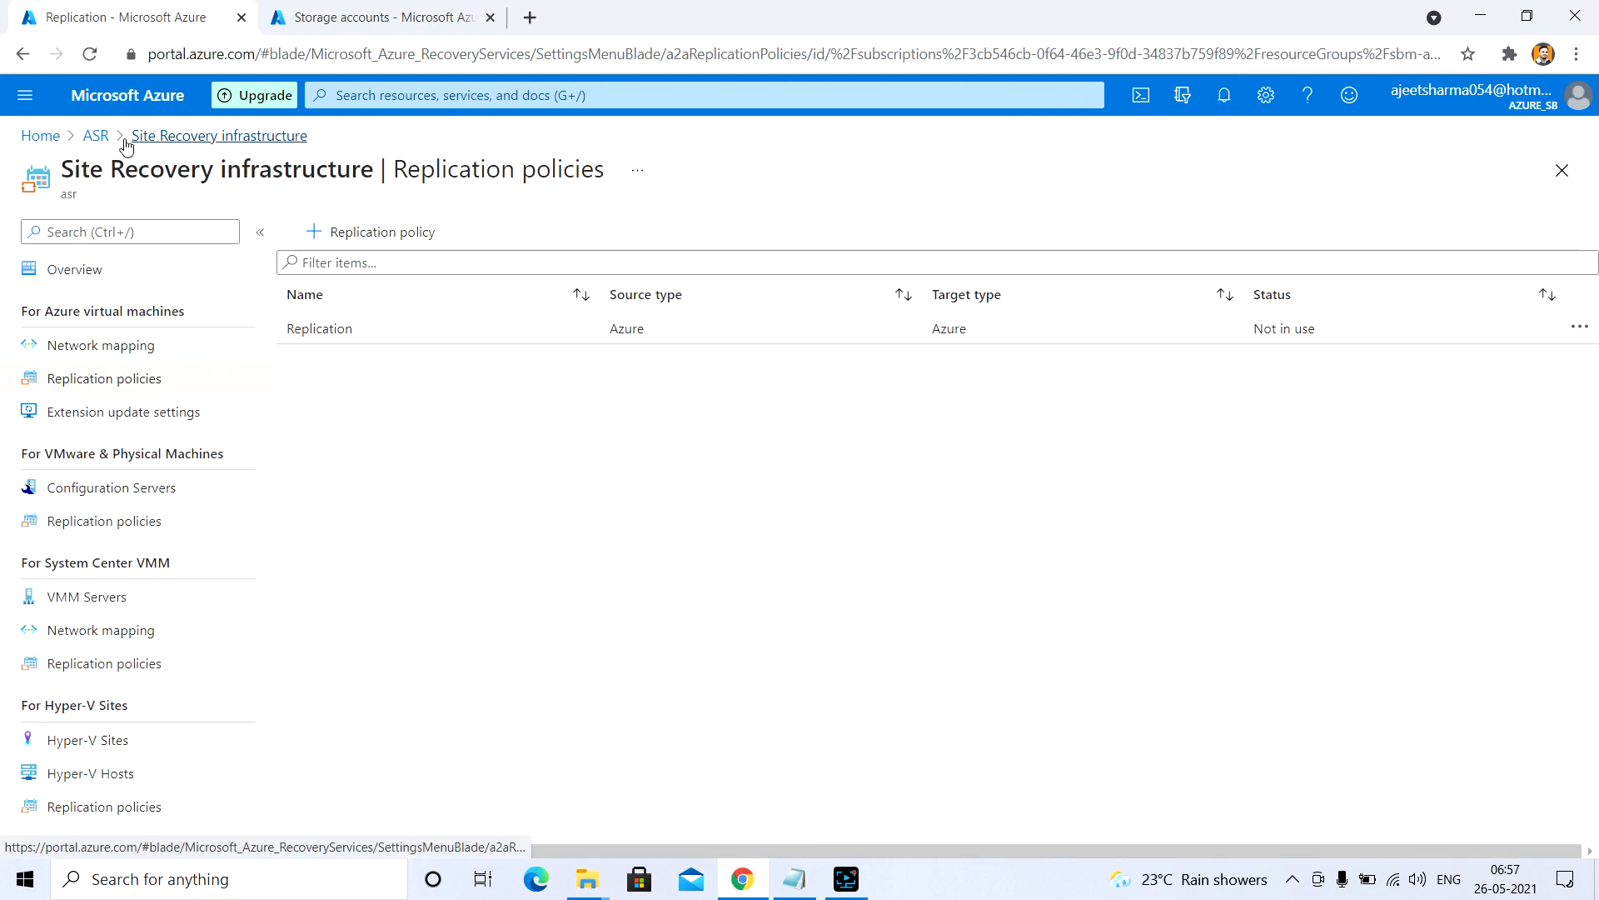
{"action": "left_click", "coordinate": [94, 138]}
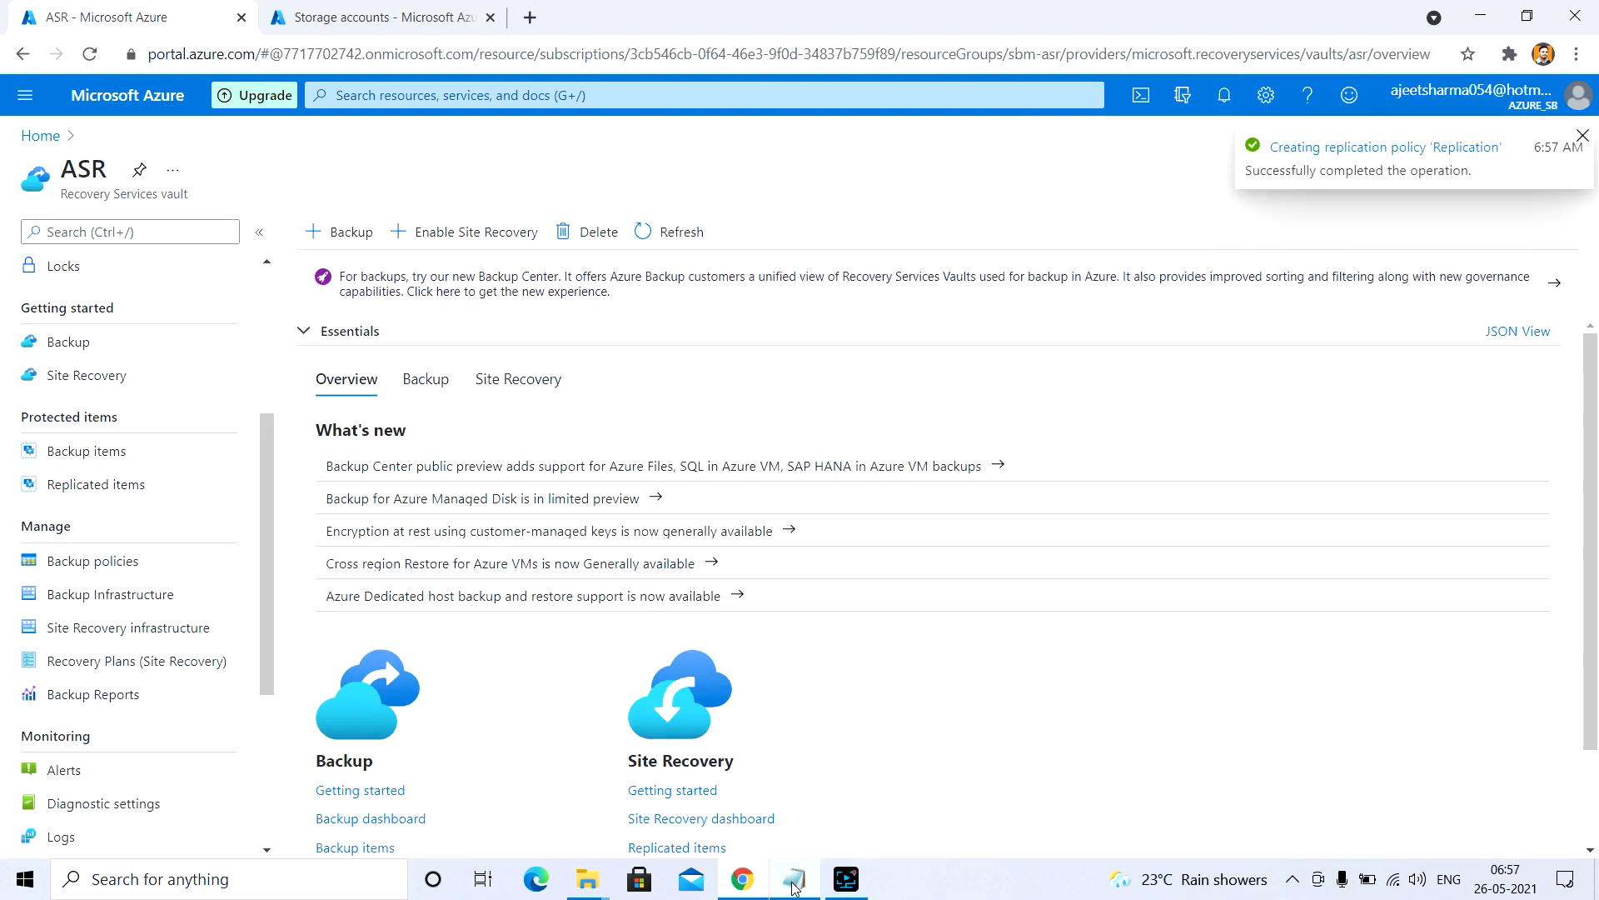
Switch to Notepad and review the first six prerequisites, from the DR-region resource group to the replication policy.
{"action": "left_click", "coordinate": [794, 883]}
{"action": "left_click", "coordinate": [145, 249]}
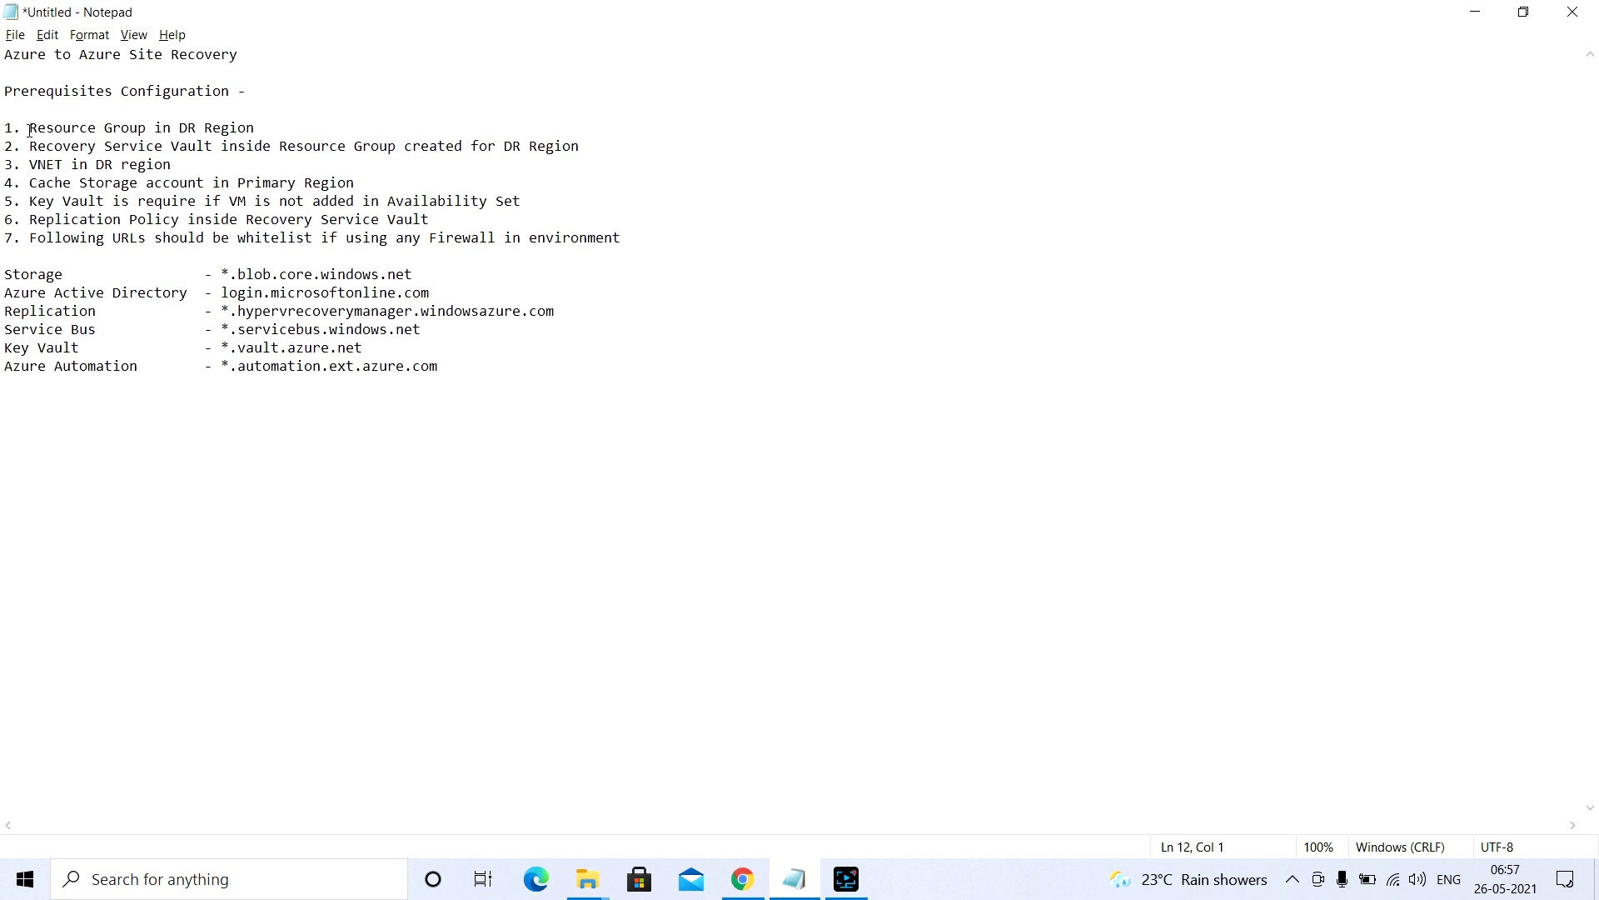
{"action": "left_click_drag", "start_coordinate": [30, 130], "coordinate": [282, 123]}
{"action": "left_click_drag", "start_coordinate": [30, 147], "coordinate": [320, 147]}
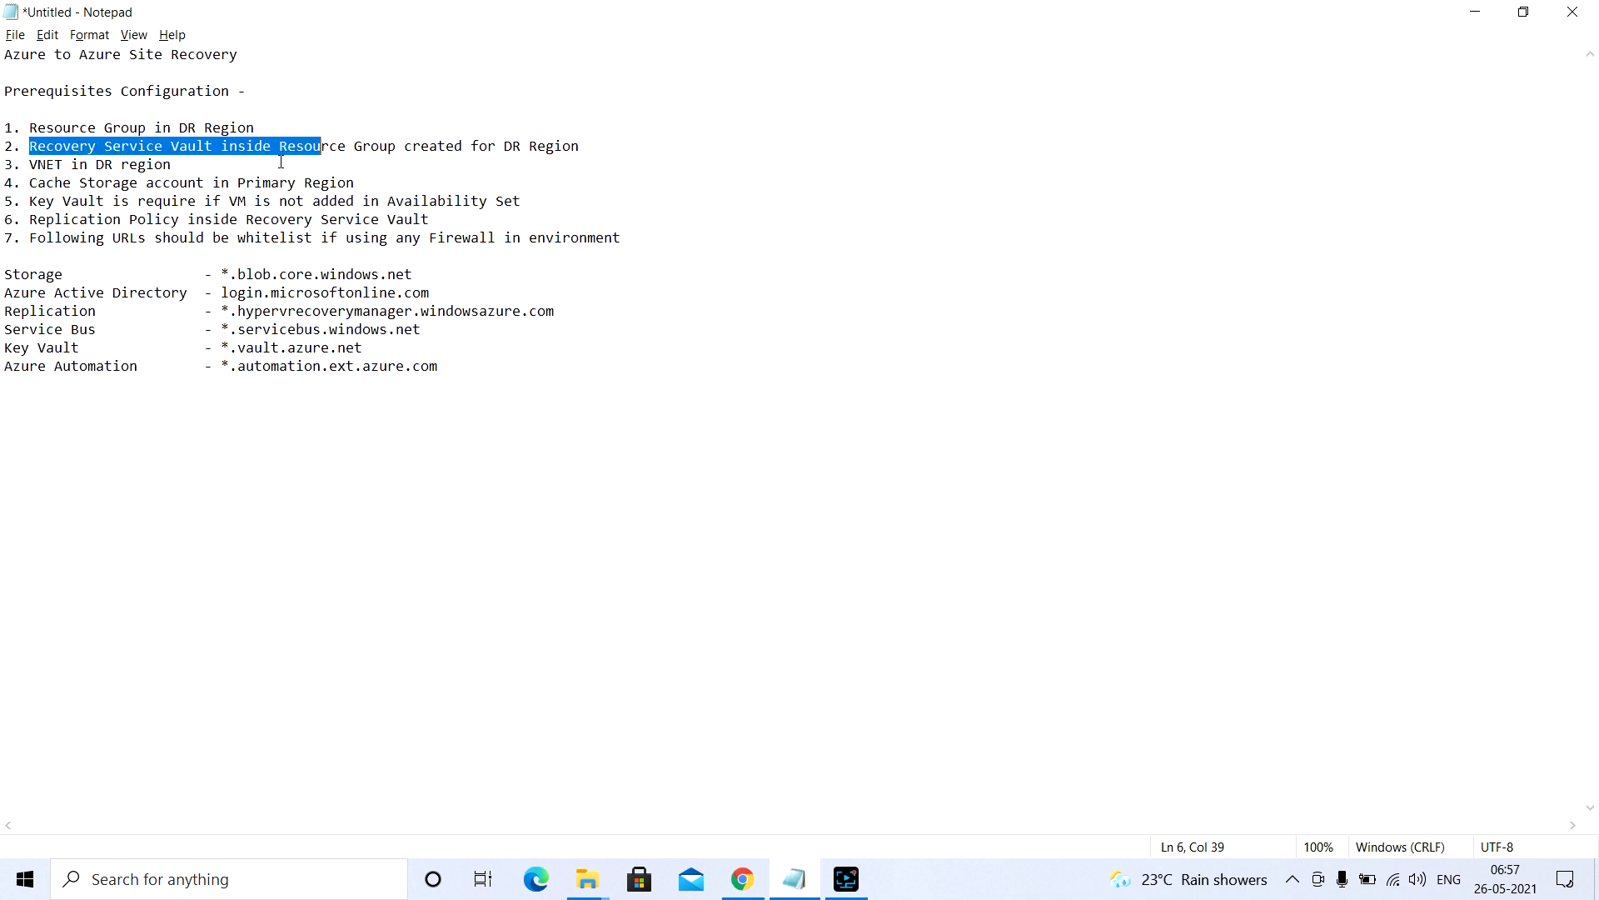
{"action": "left_click_drag", "start_coordinate": [30, 165], "coordinate": [175, 166]}
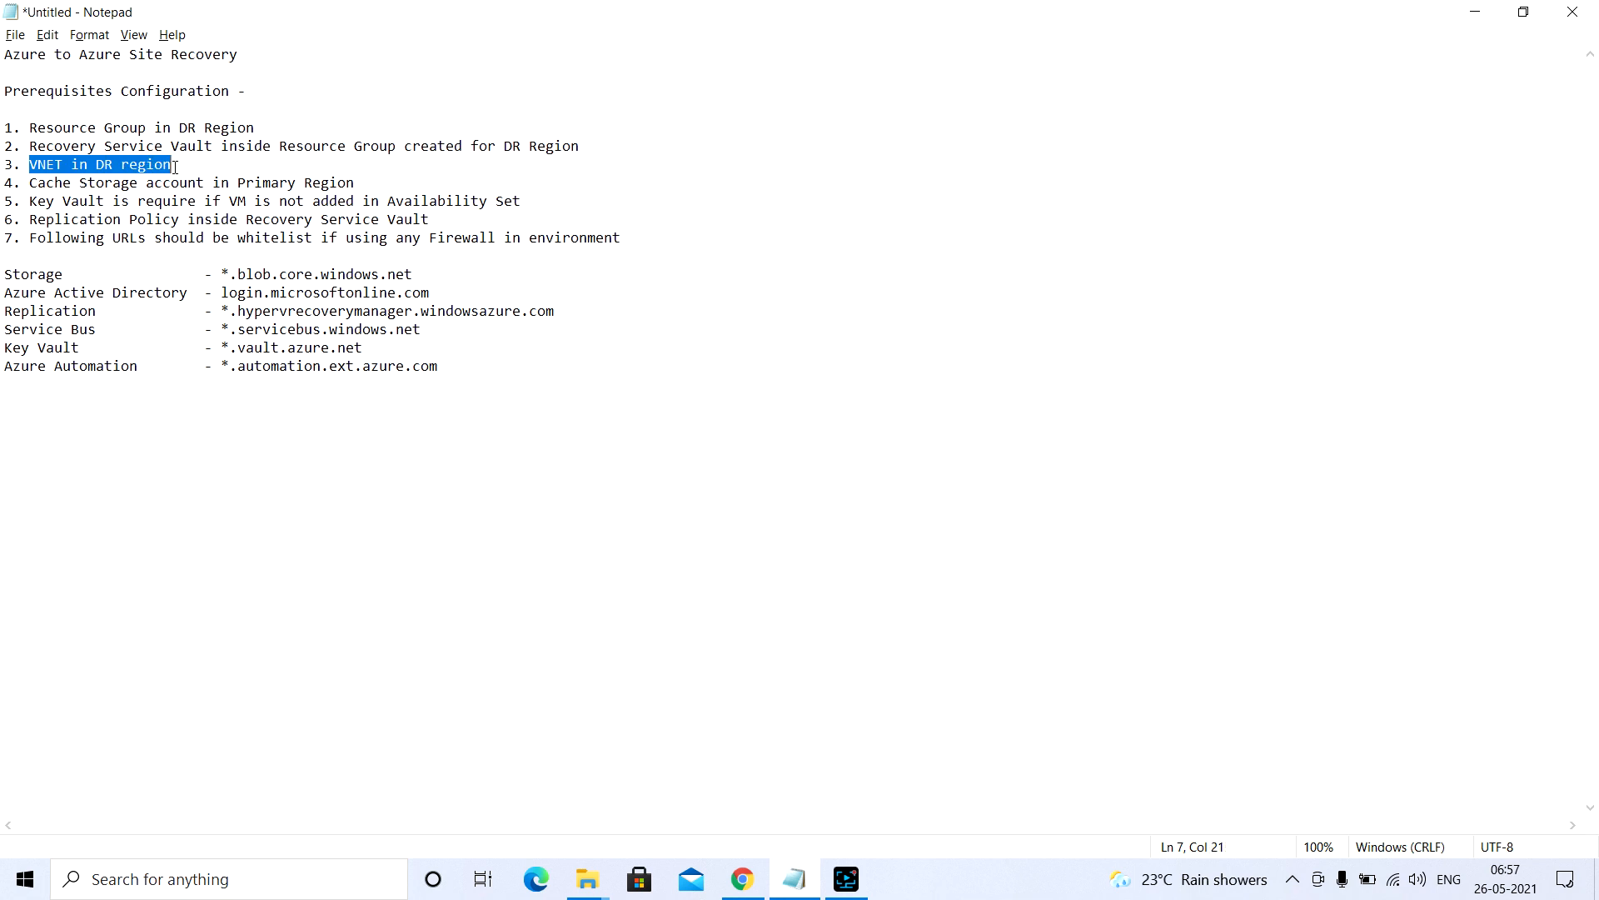
{"action": "left_click_drag", "start_coordinate": [30, 184], "coordinate": [251, 188]}
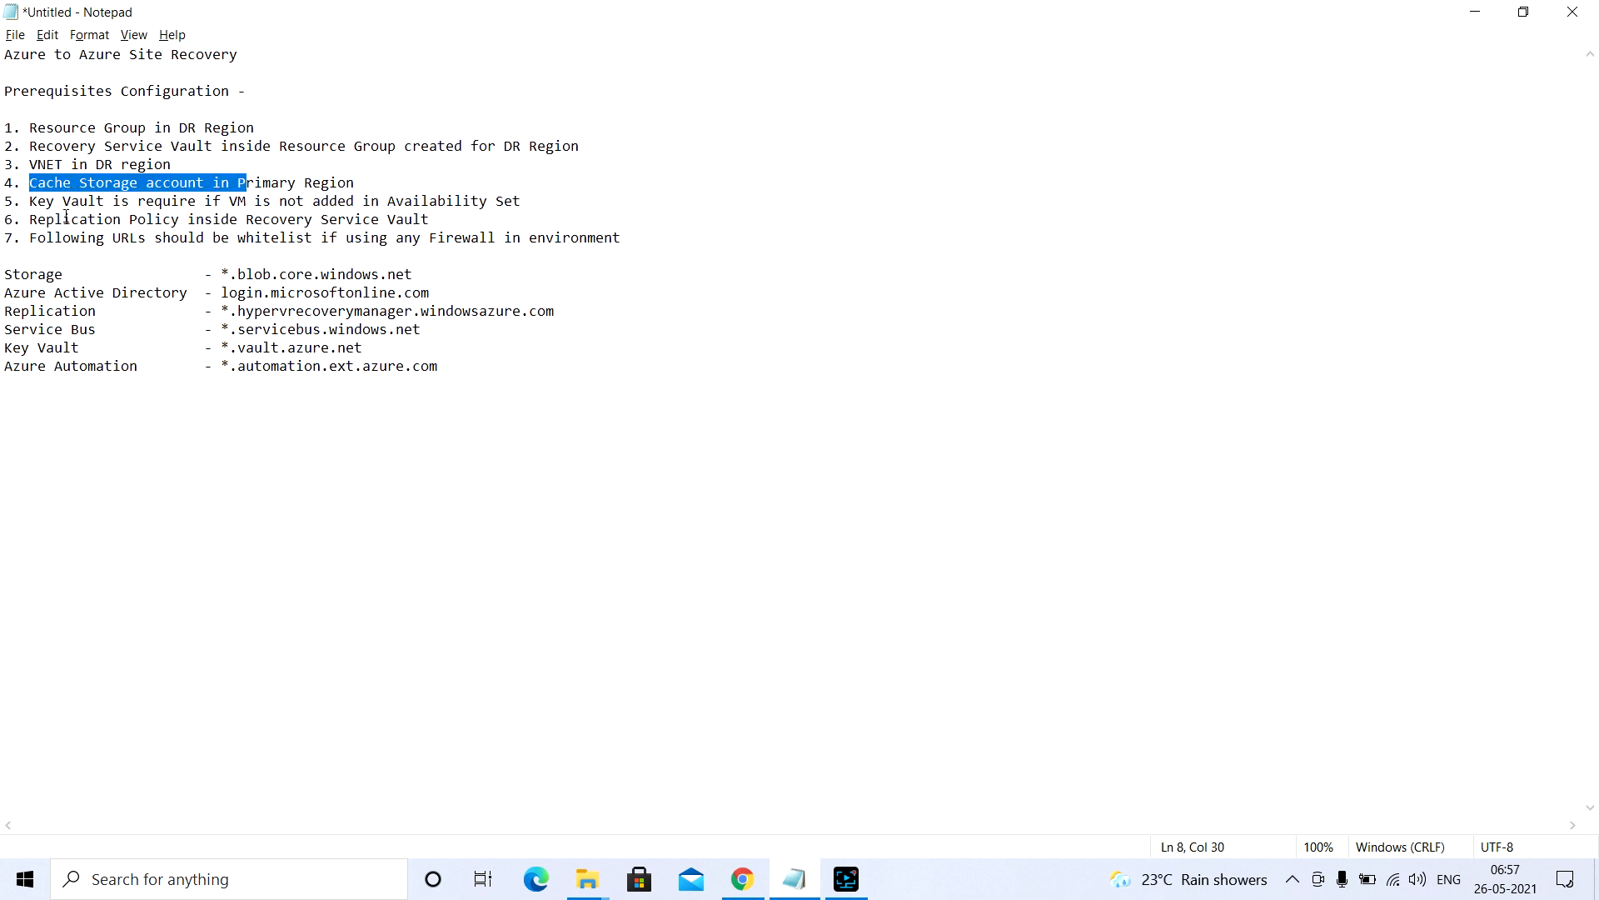
{"action": "left_click_drag", "start_coordinate": [27, 202], "coordinate": [523, 194]}
{"action": "left_click", "coordinate": [297, 215]}
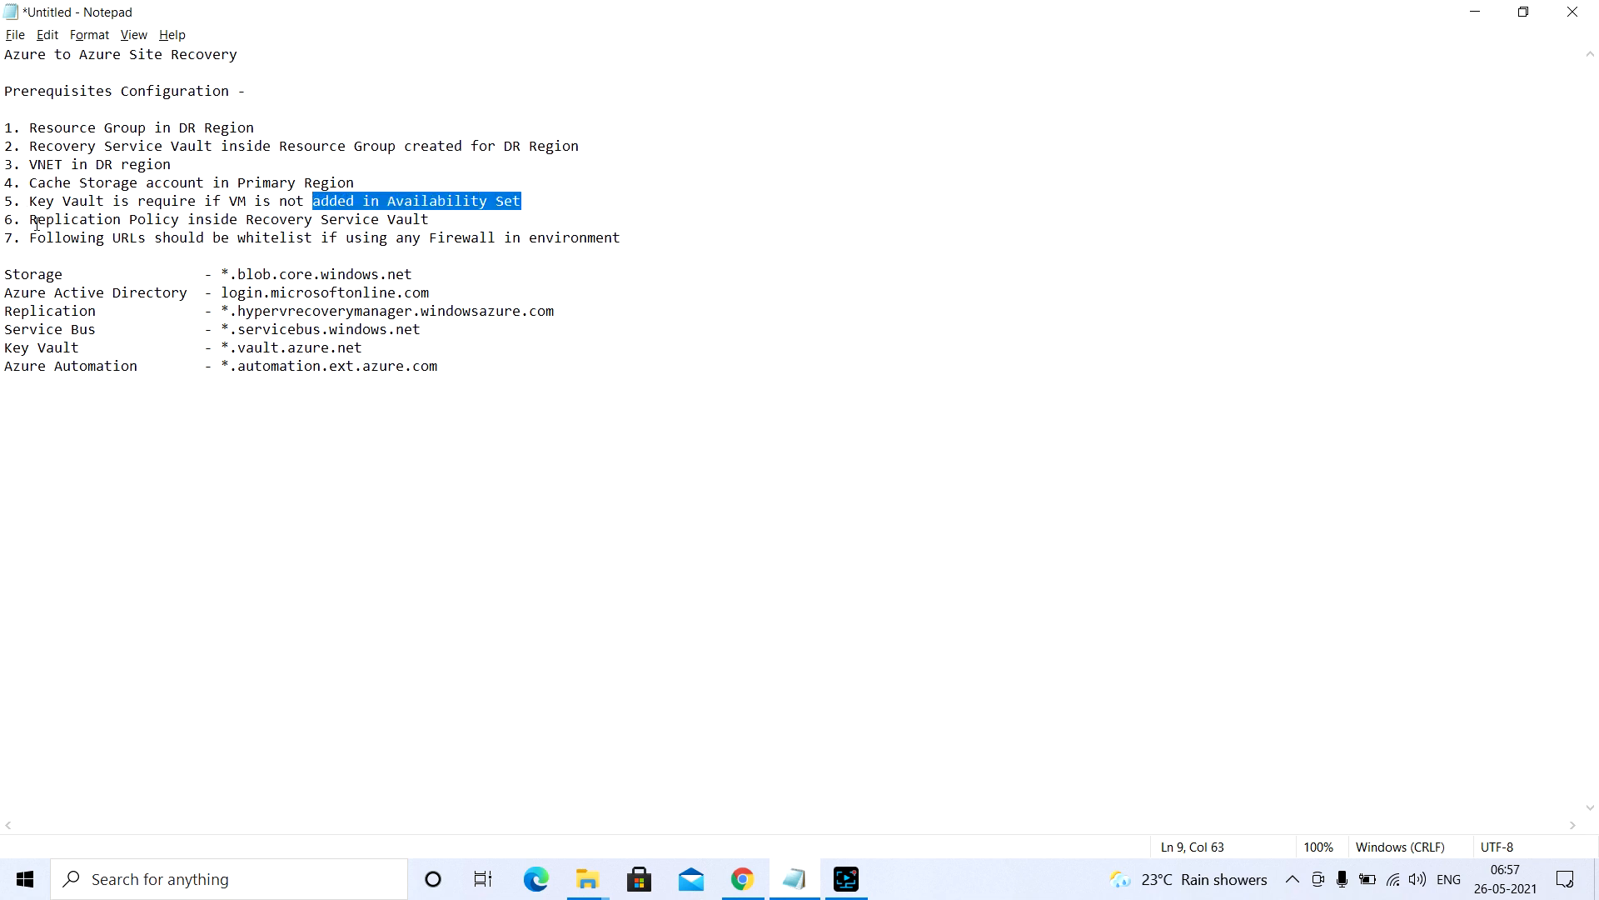
{"action": "left_click_drag", "start_coordinate": [31, 221], "coordinate": [429, 219]}
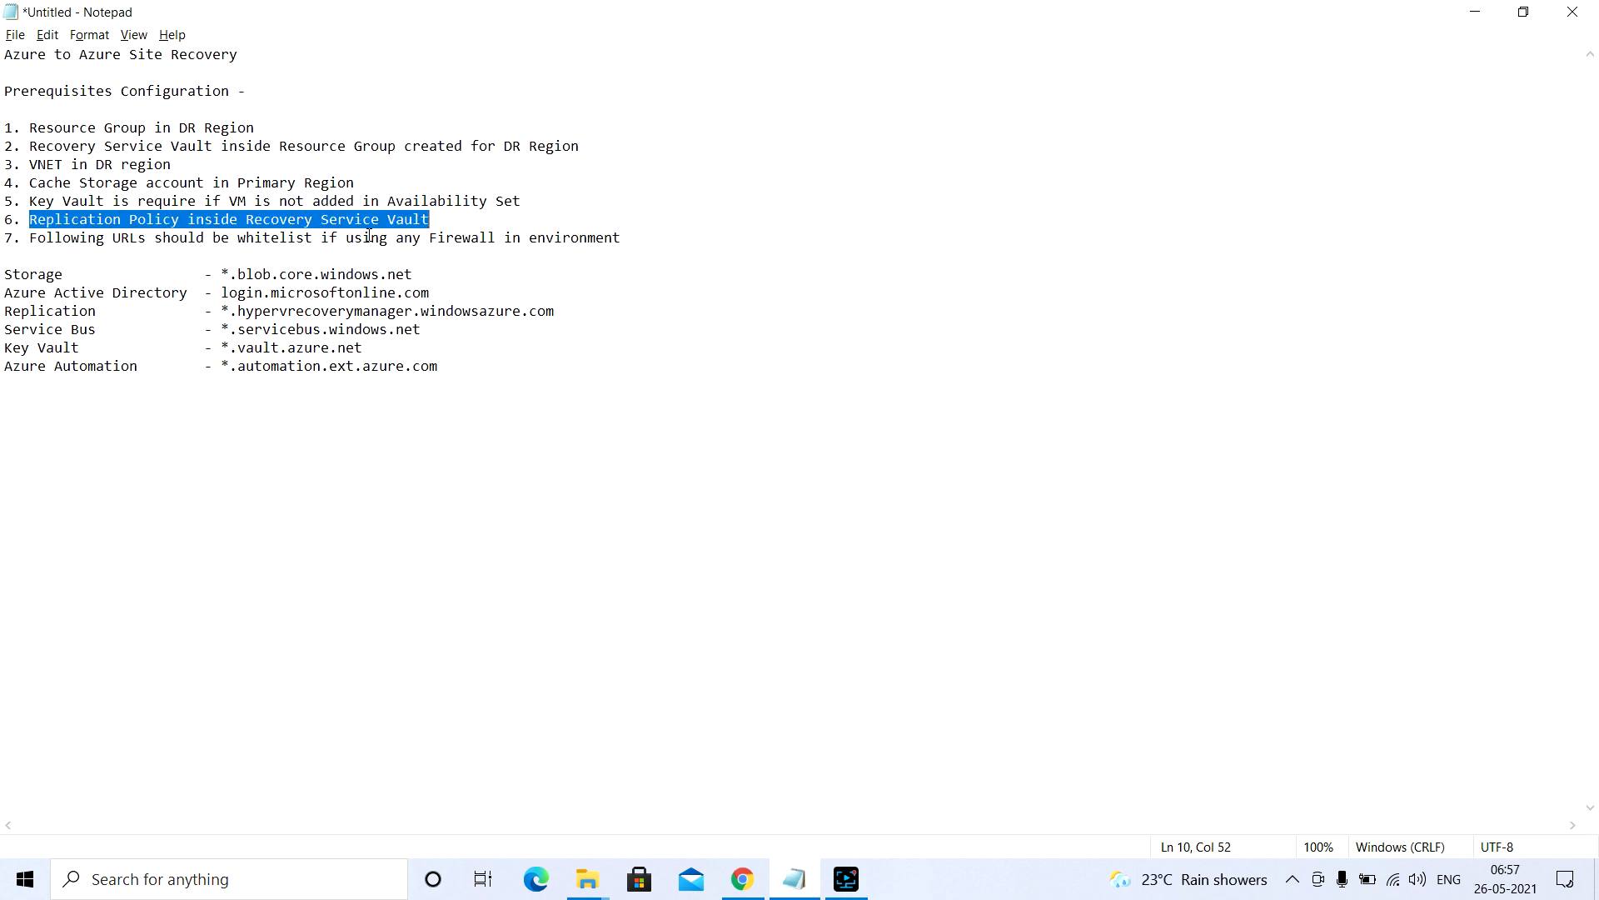
Highlight the firewall whitelisting prerequisite and the list of service URLs from Storage to Azure Automation.
{"action": "left_click_drag", "start_coordinate": [32, 240], "coordinate": [244, 249]}
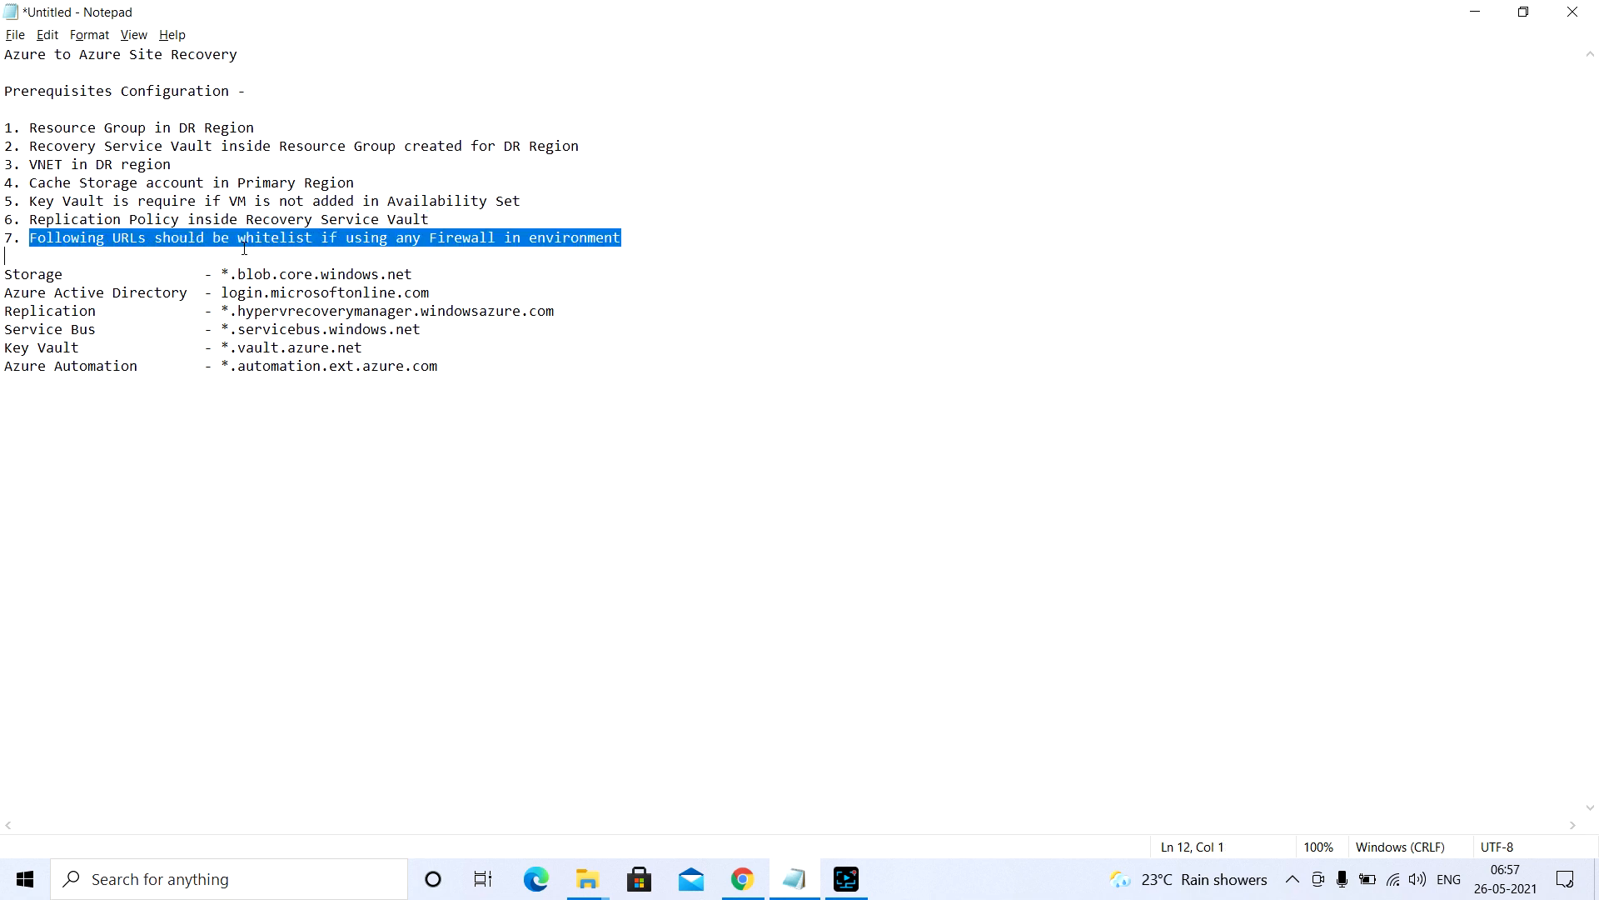
{"action": "left_click_drag", "start_coordinate": [439, 372], "coordinate": [13, 275]}
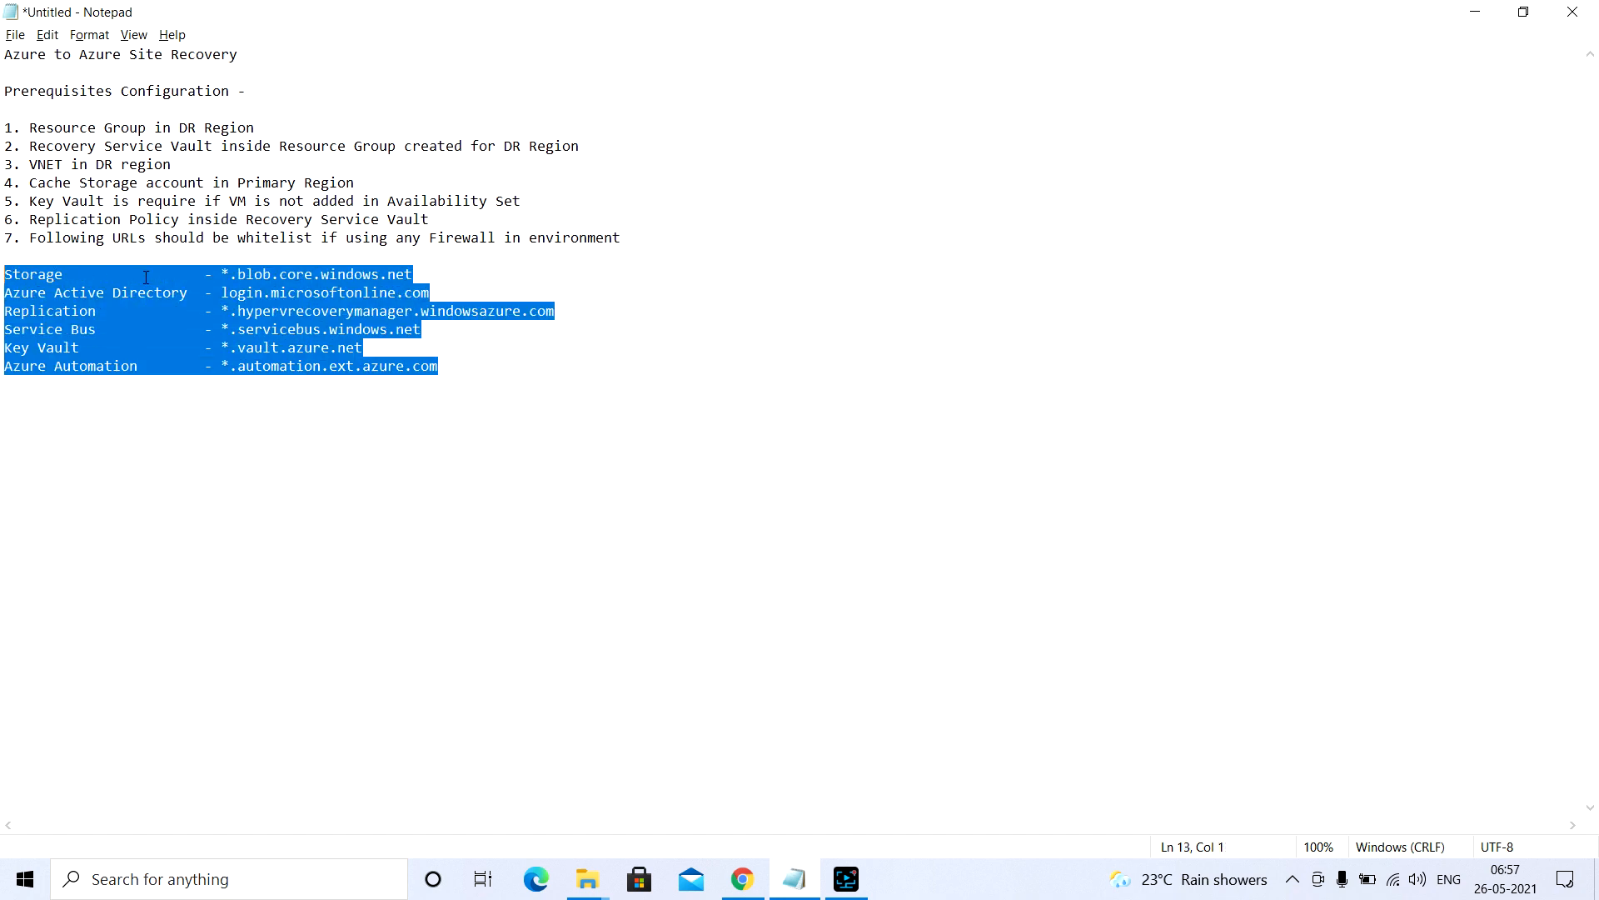
{"action": "left_click_drag", "start_coordinate": [32, 240], "coordinate": [161, 253]}
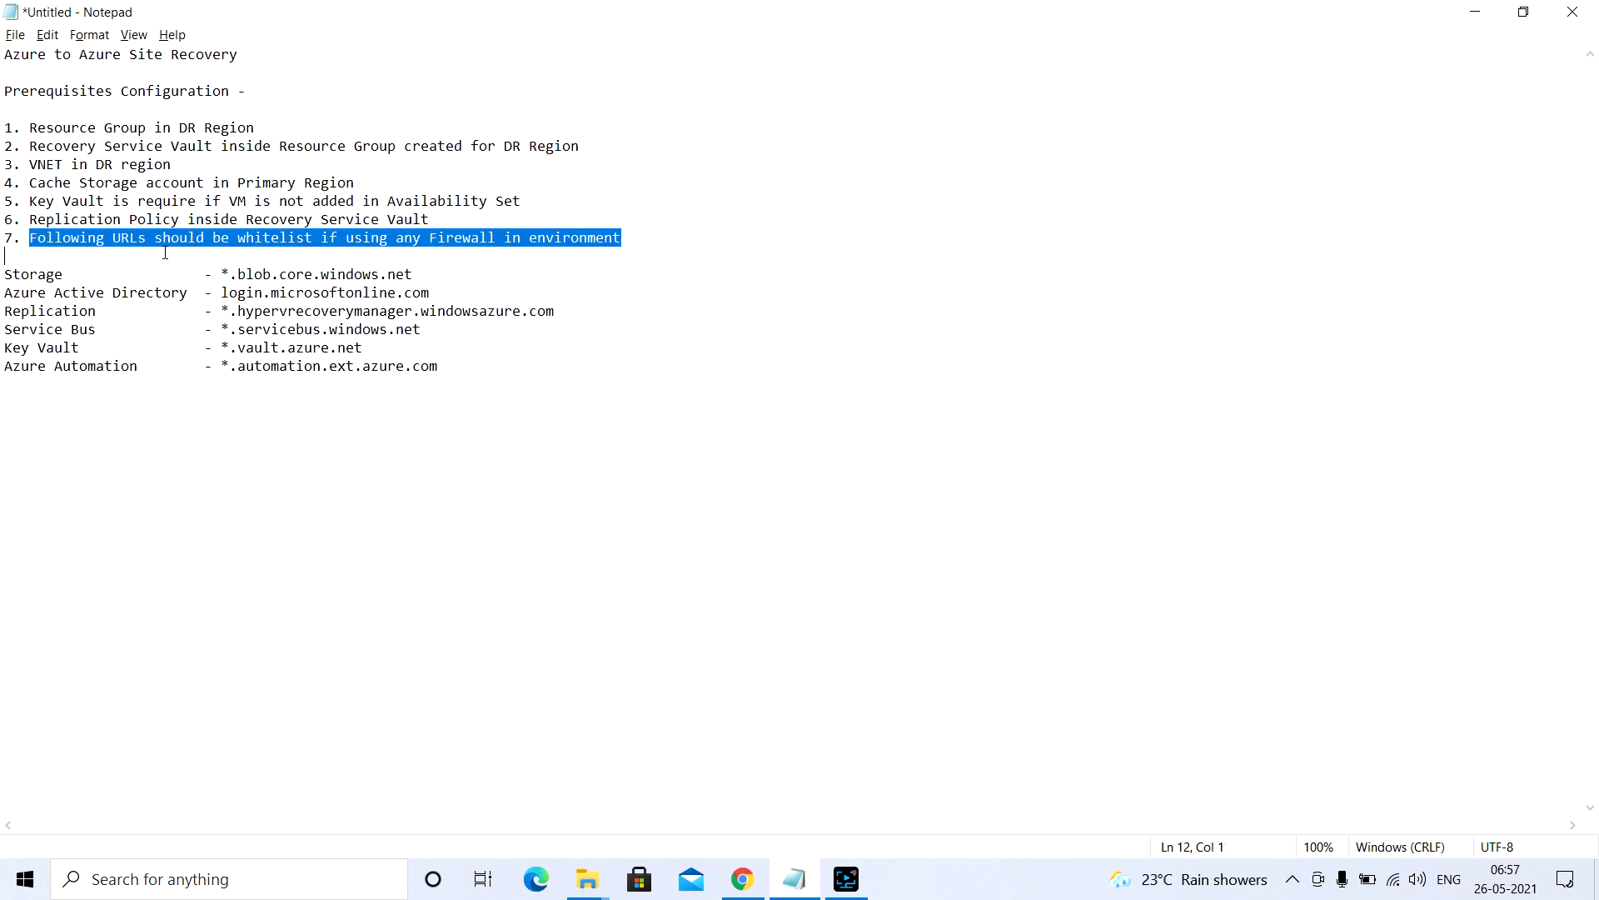
{"action": "left_click", "coordinate": [165, 252]}
{"action": "left_click_drag", "start_coordinate": [31, 240], "coordinate": [245, 251]}
{"action": "left_click_drag", "start_coordinate": [438, 366], "coordinate": [3, 274]}
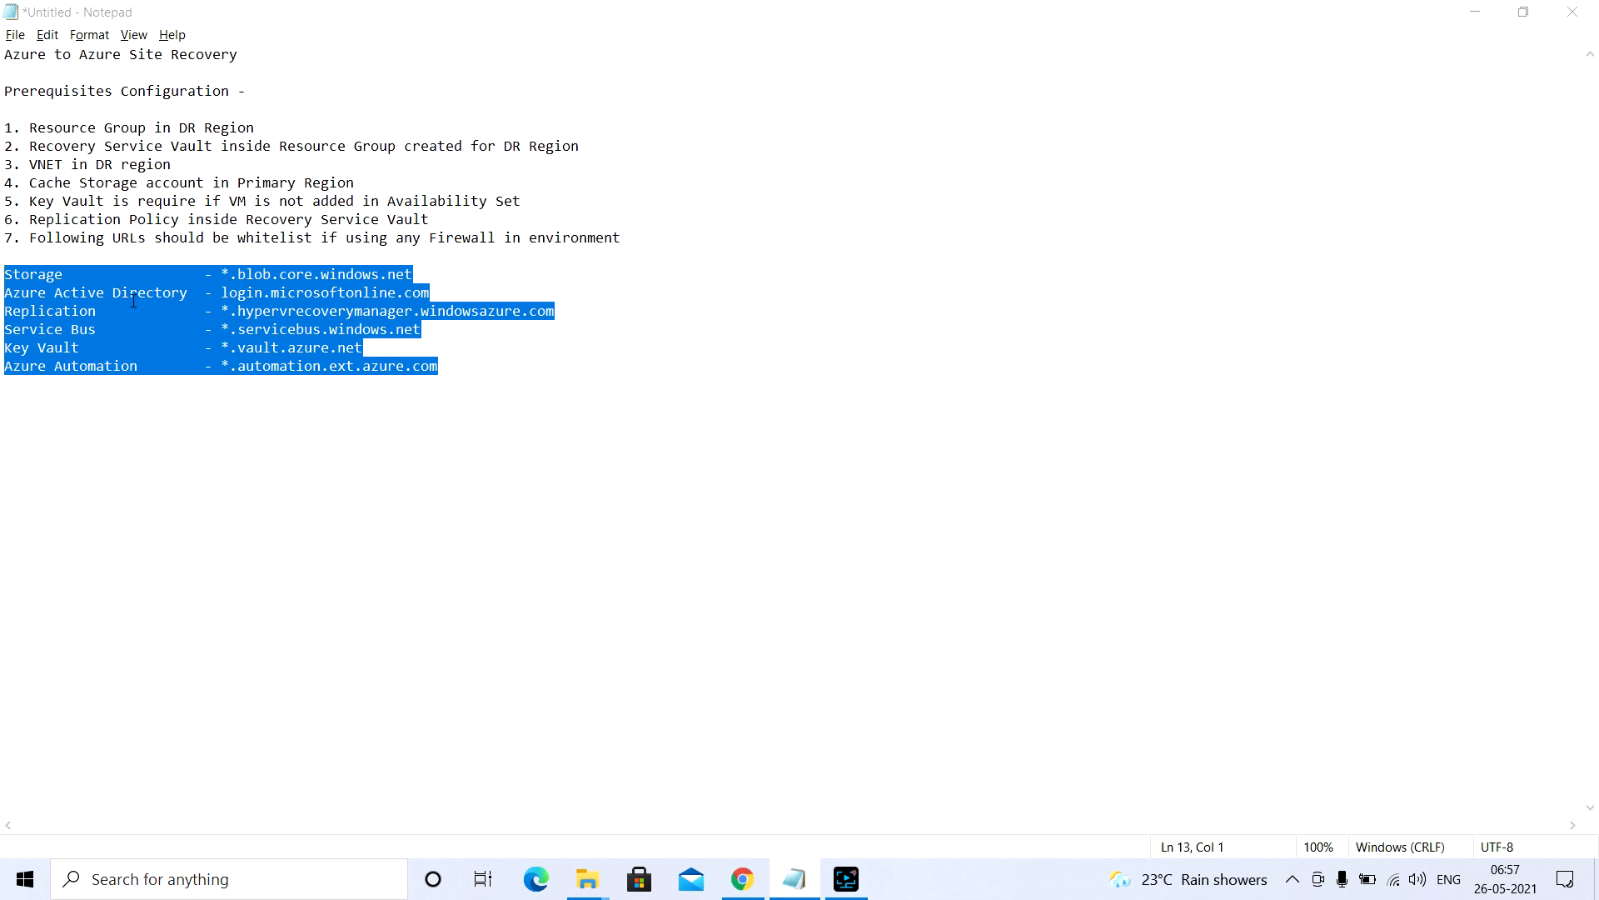
Switch to the Azure portal and open the AzureSBM virtual machine's networking settings from the home page.
{"action": "key", "text": "alt+Tab"}
{"action": "left_click", "coordinate": [40, 136]}
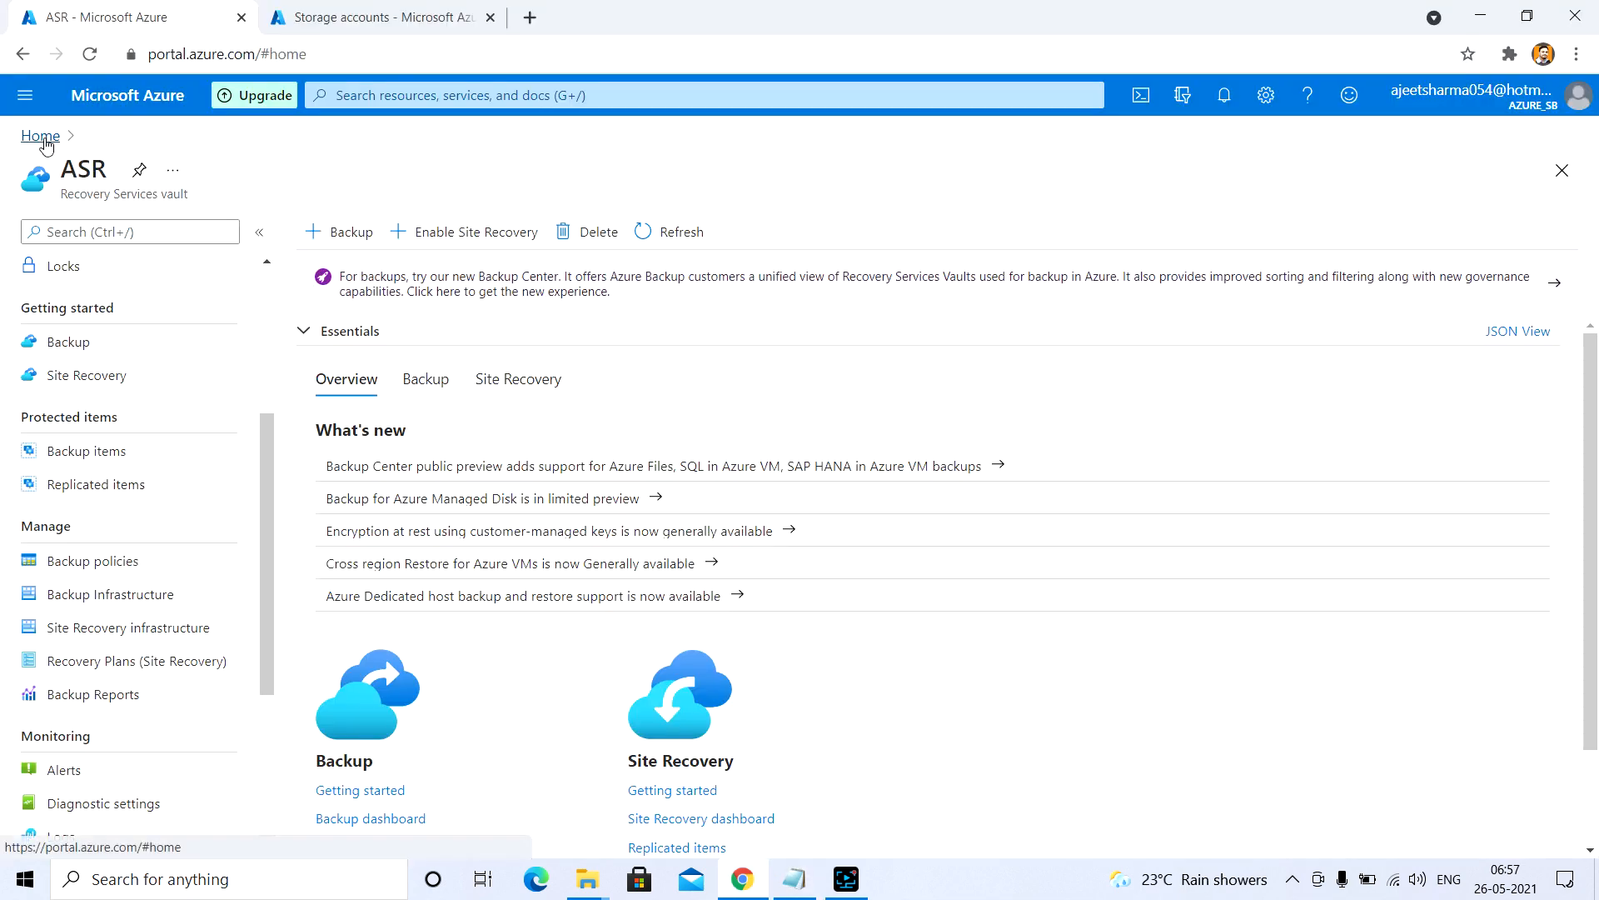
{"action": "left_click", "coordinate": [291, 450]}
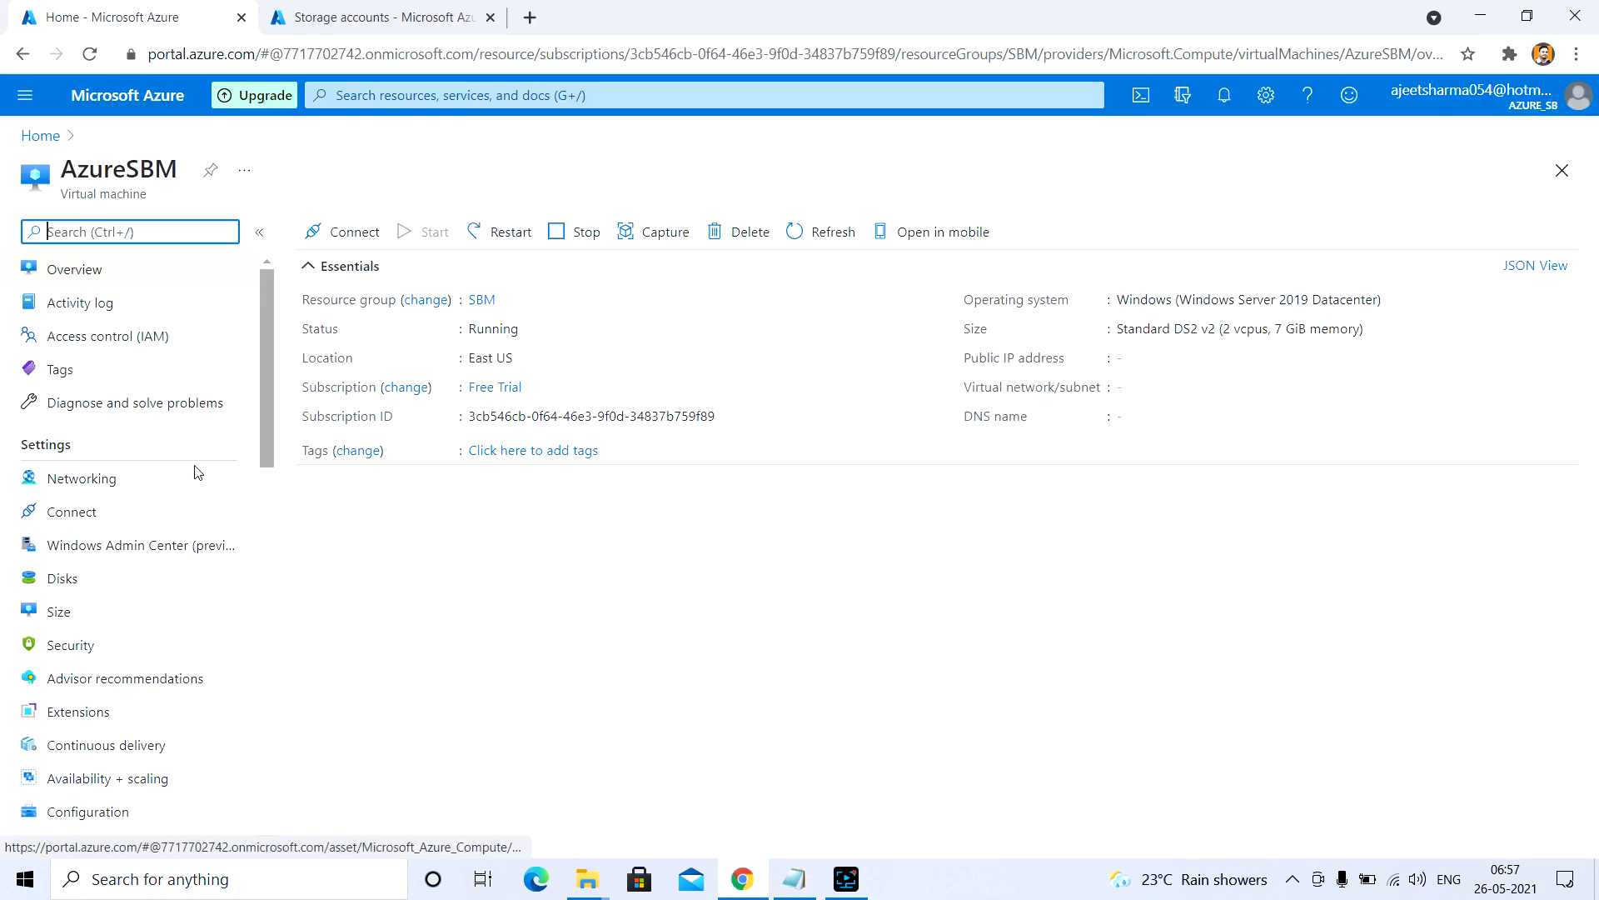
{"action": "left_click", "coordinate": [62, 478]}
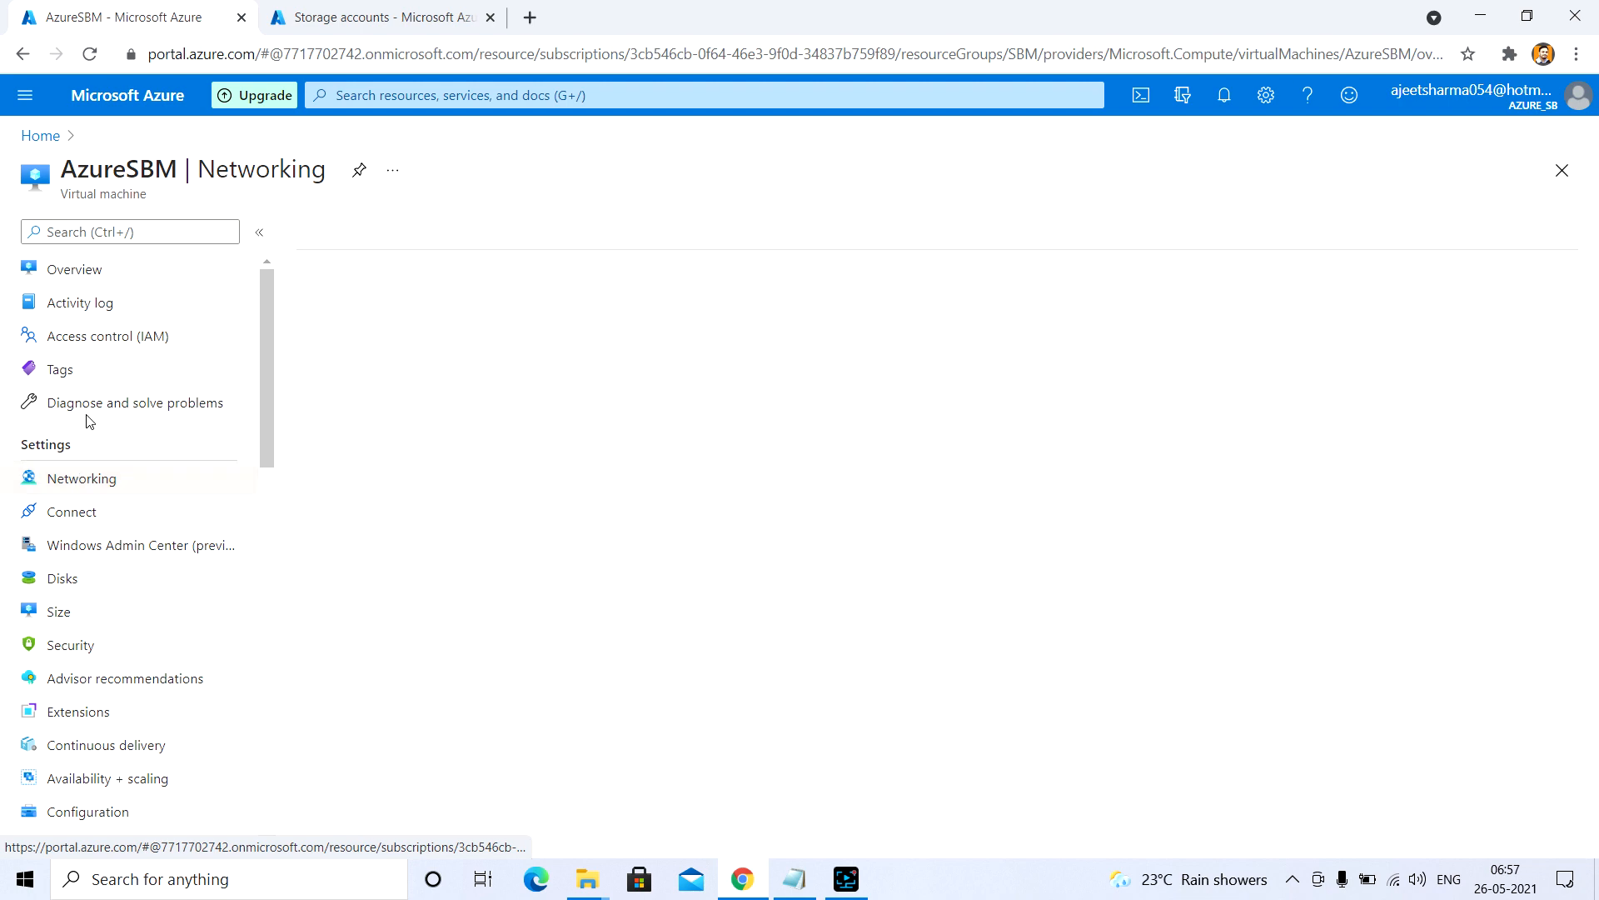
Open the azuresite storage account in the SBM resource group and expand SBM-vnet in its networking settings.
{"action": "left_click", "coordinate": [40, 136]}
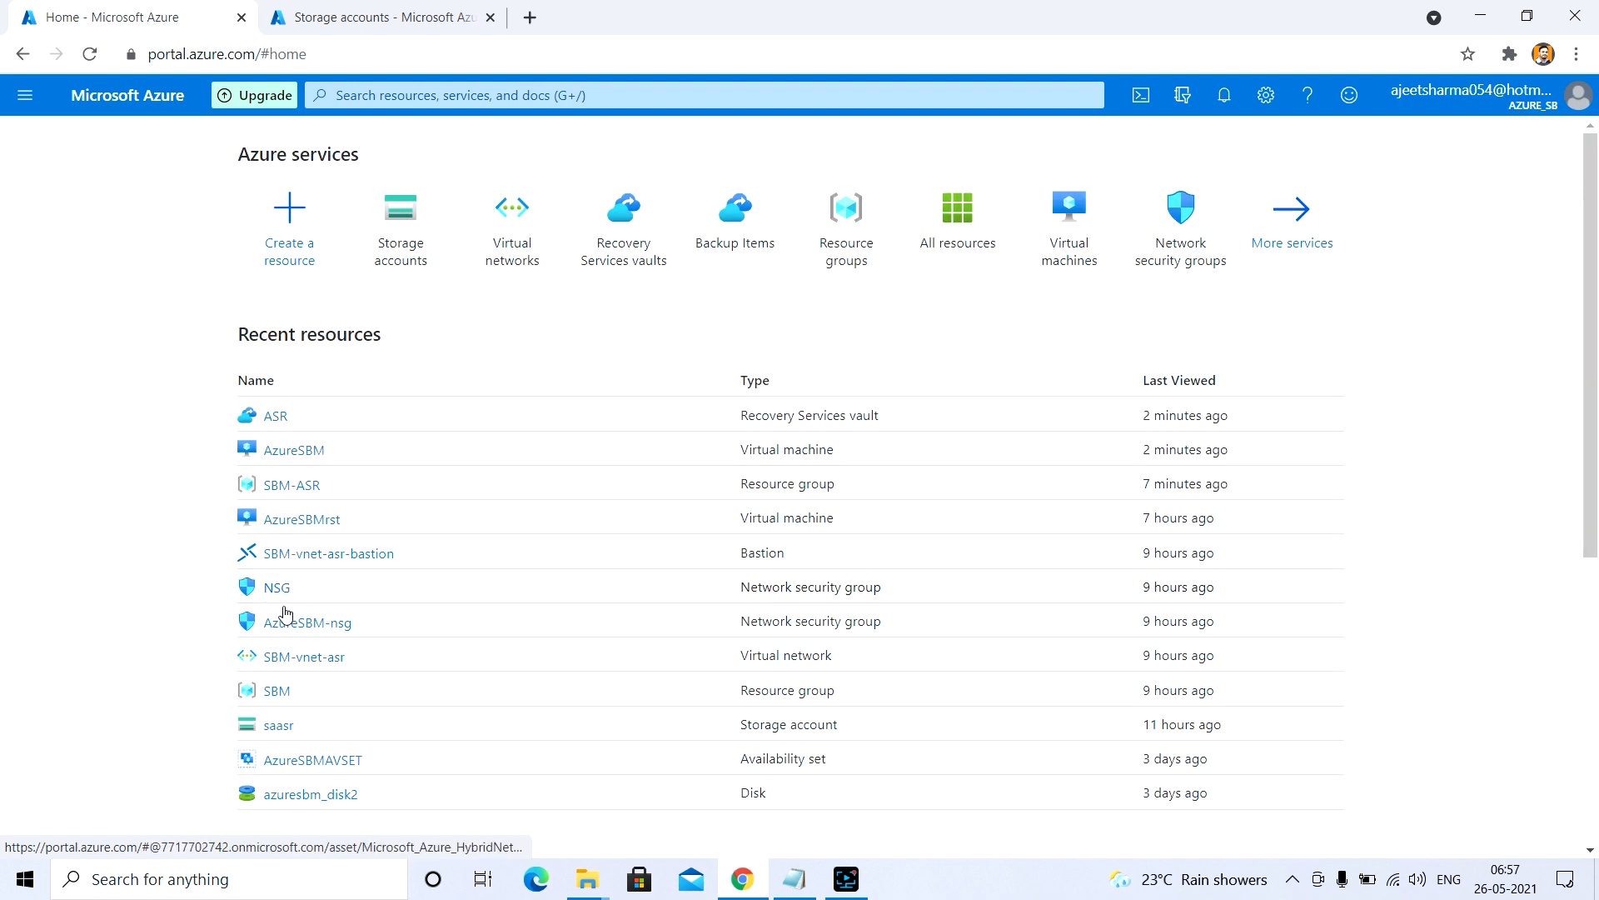
{"action": "left_click", "coordinate": [278, 698]}
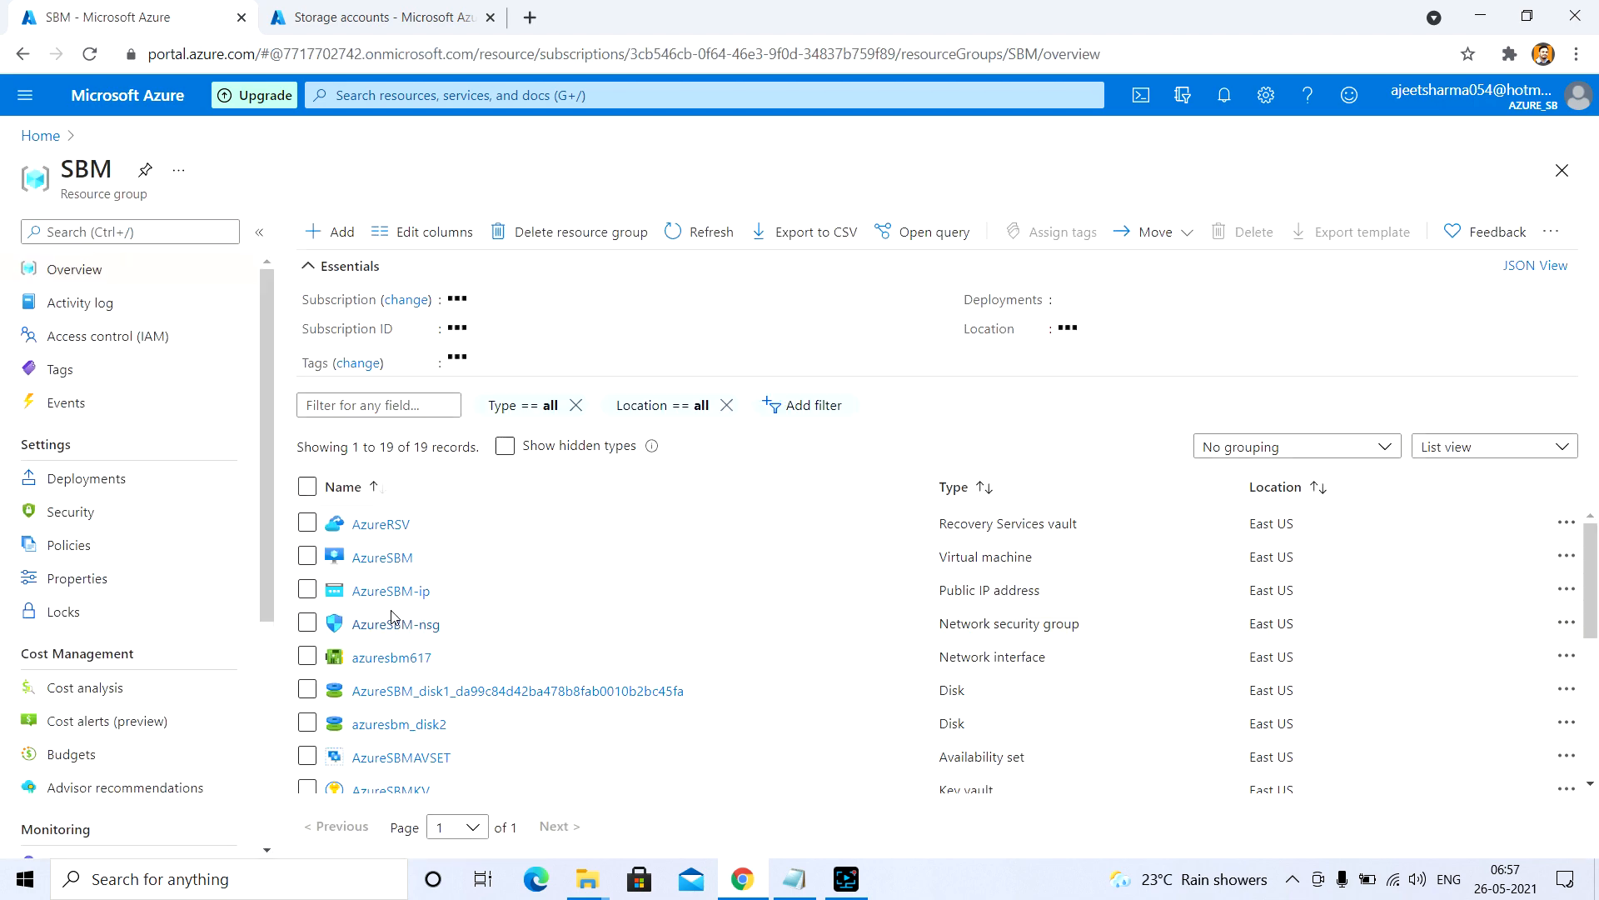
{"action": "scroll", "coordinate": [381, 649], "scroll_direction": "down", "scroll_amount": 3}
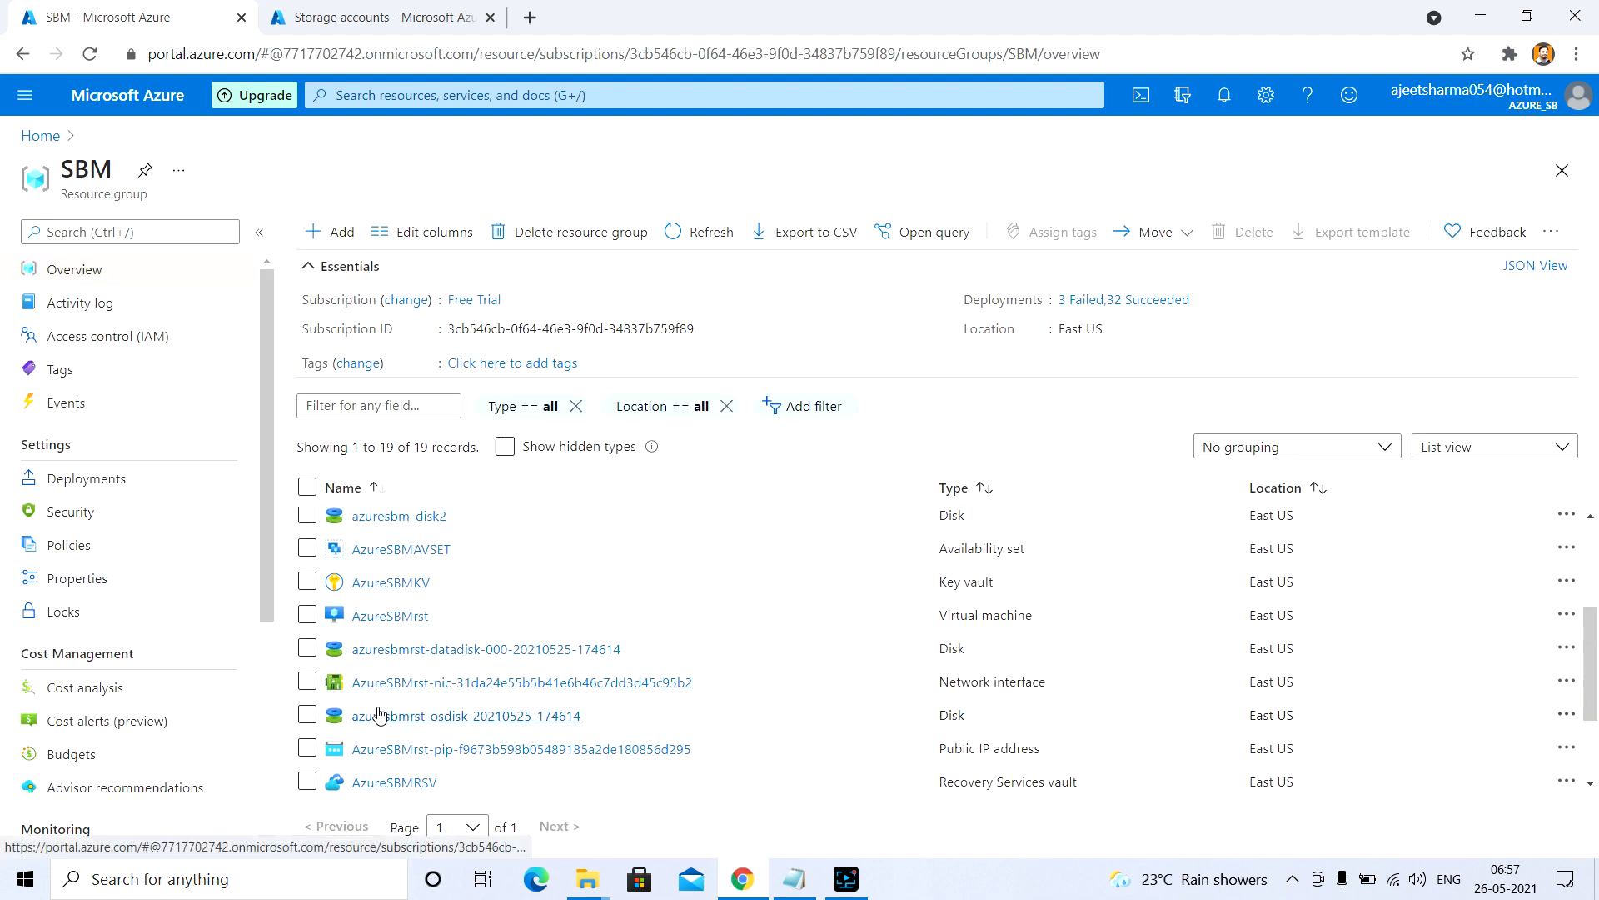
{"action": "scroll", "coordinate": [391, 718], "scroll_direction": "down", "scroll_amount": 2}
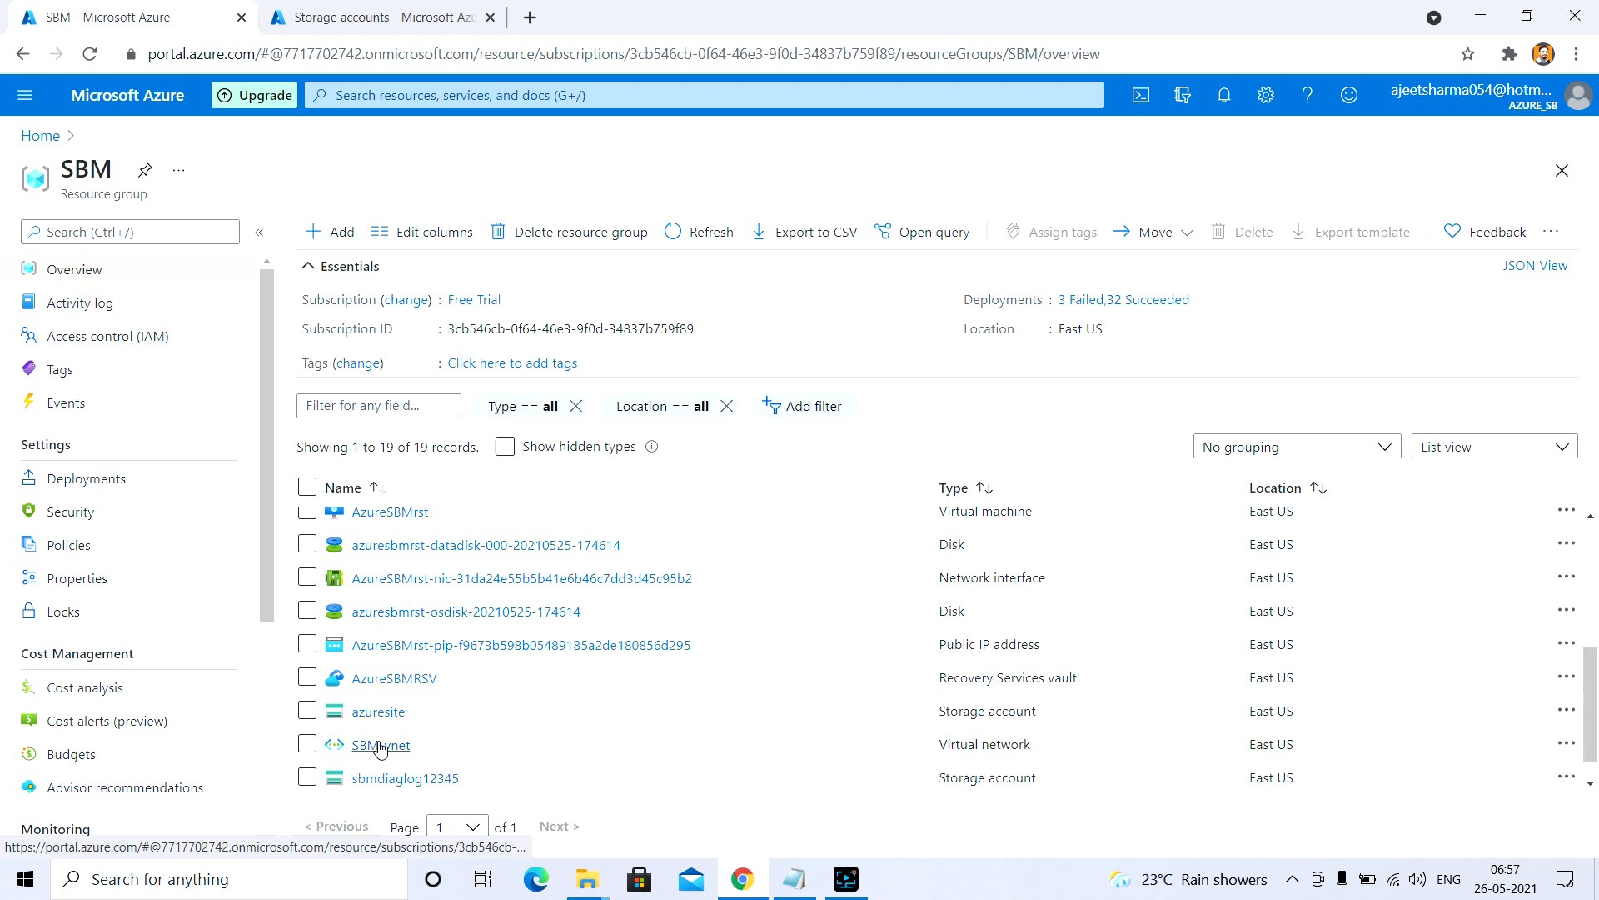
{"action": "left_click", "coordinate": [379, 714]}
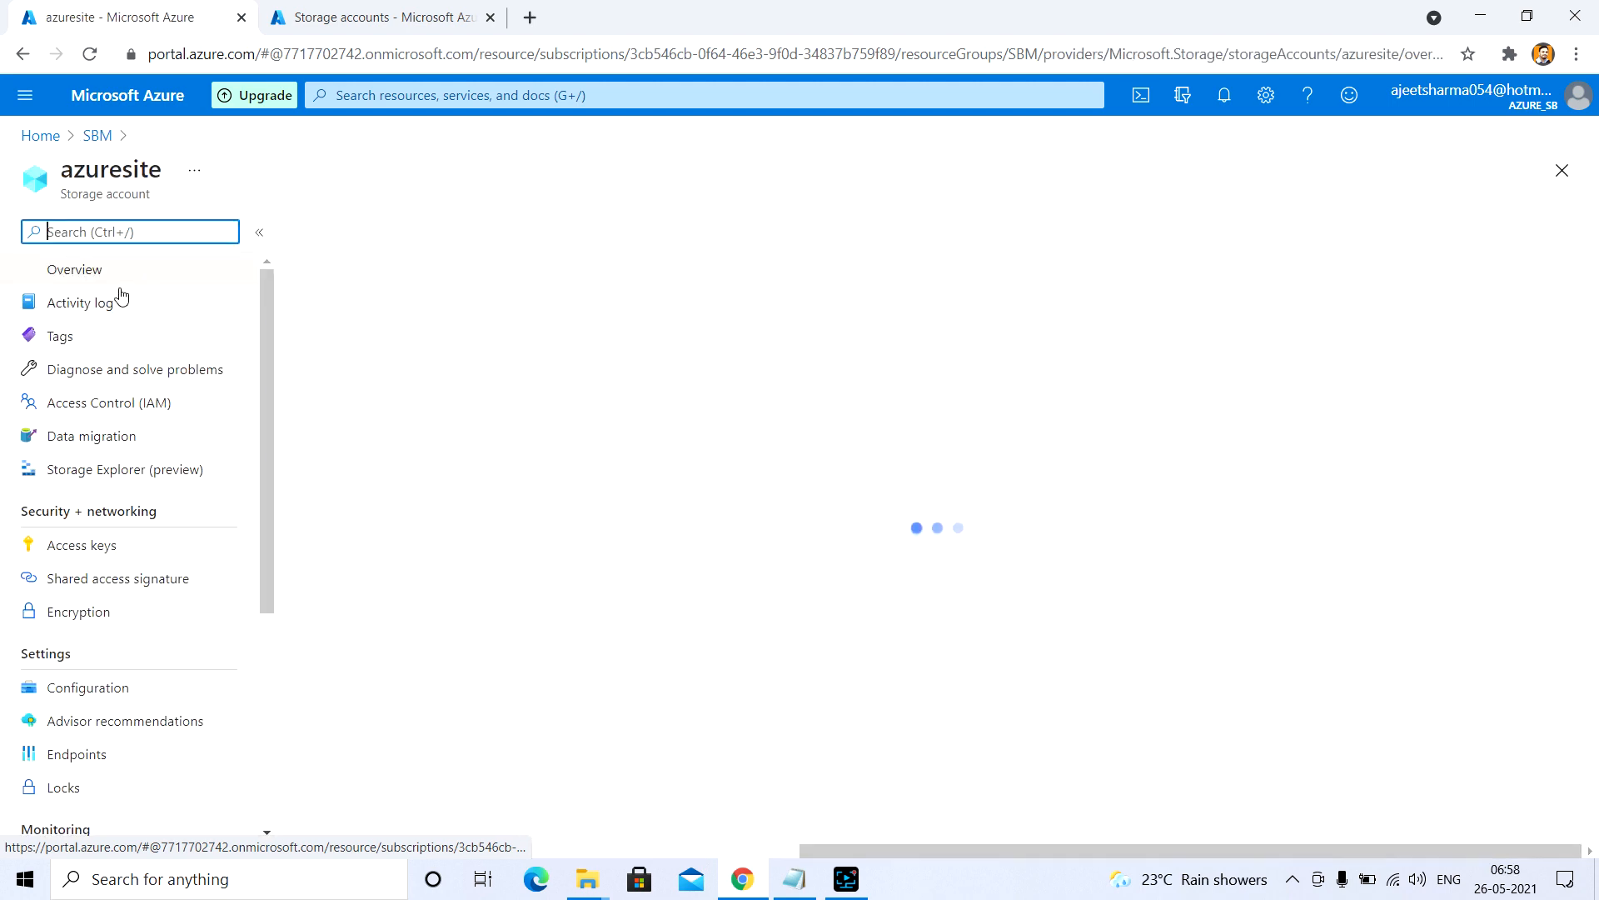
{"action": "scroll", "coordinate": [92, 638], "scroll_direction": "down", "scroll_amount": 1}
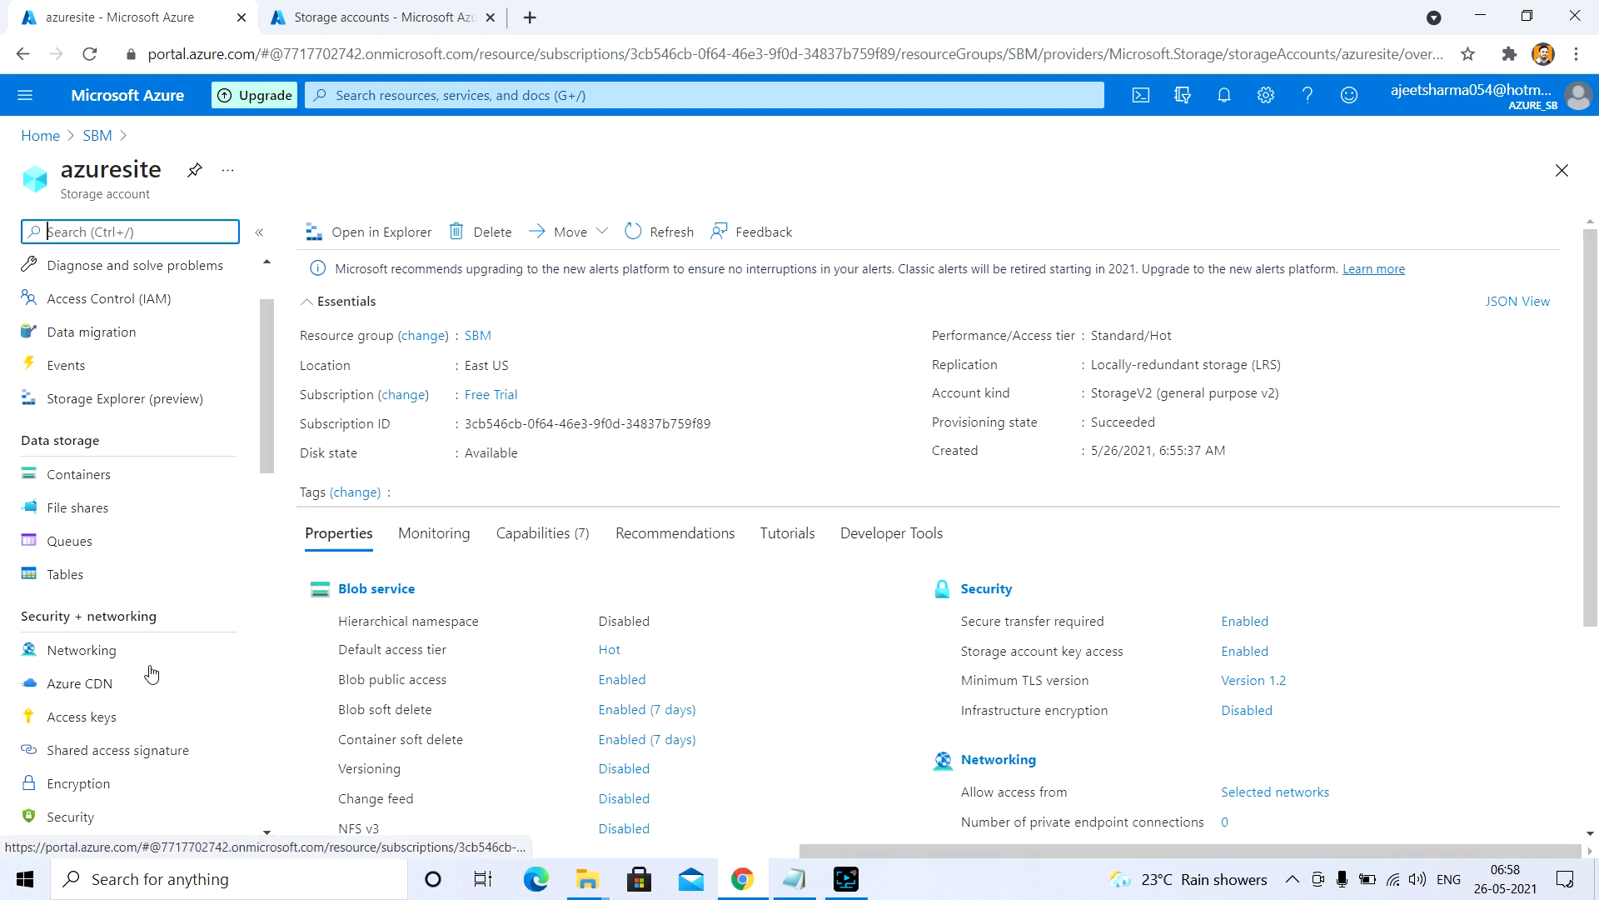
{"action": "left_click", "coordinate": [82, 658]}
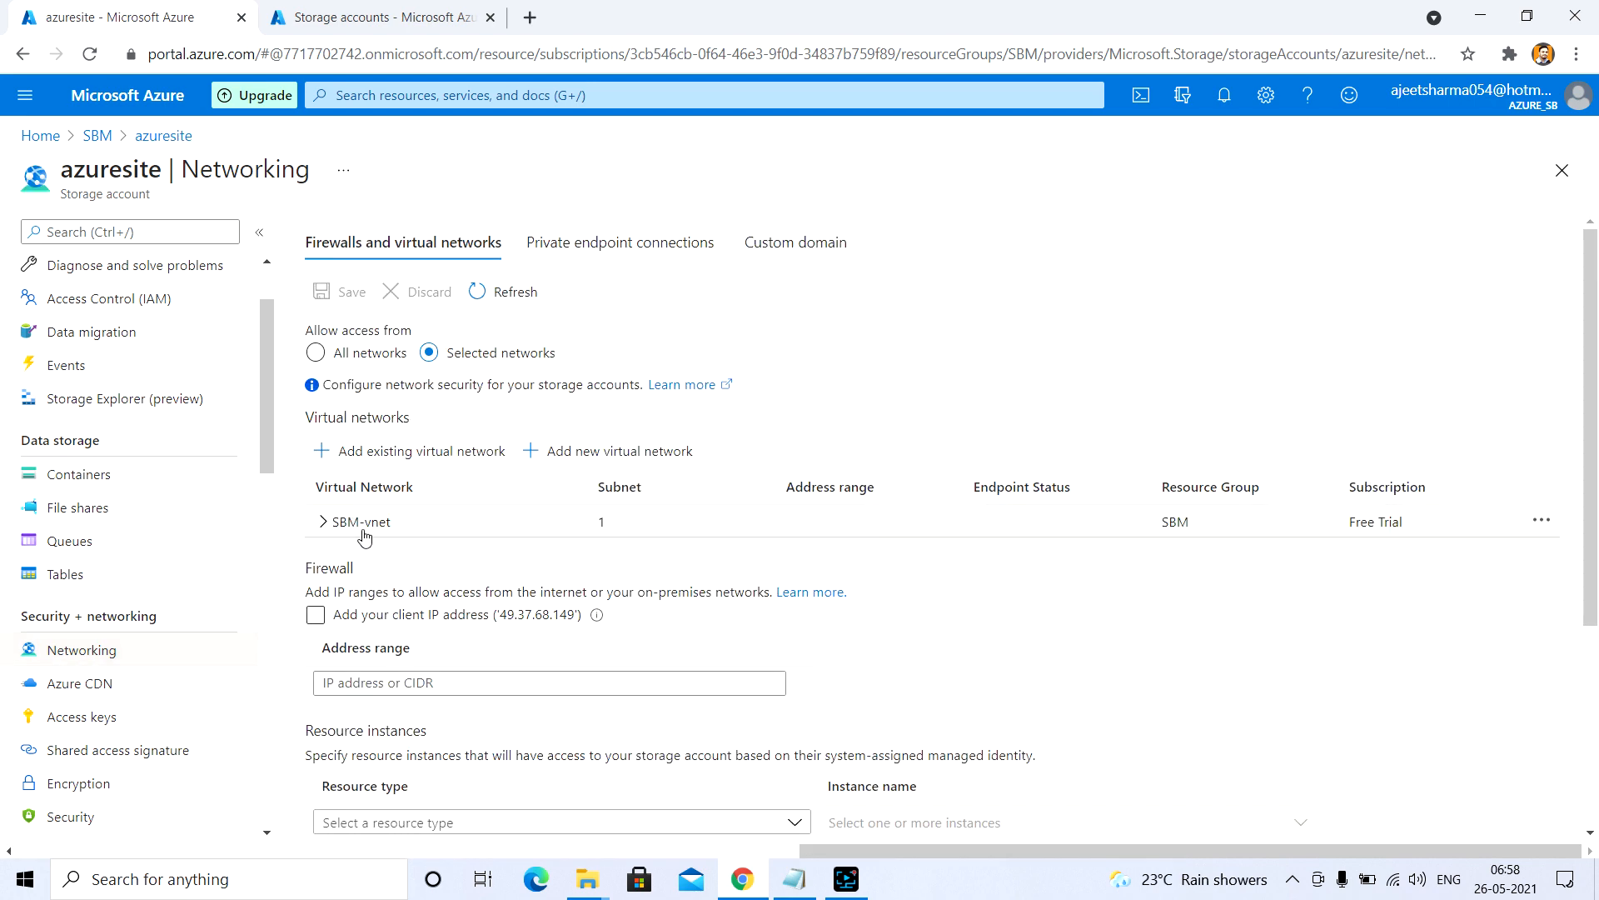
{"action": "left_click", "coordinate": [324, 523]}
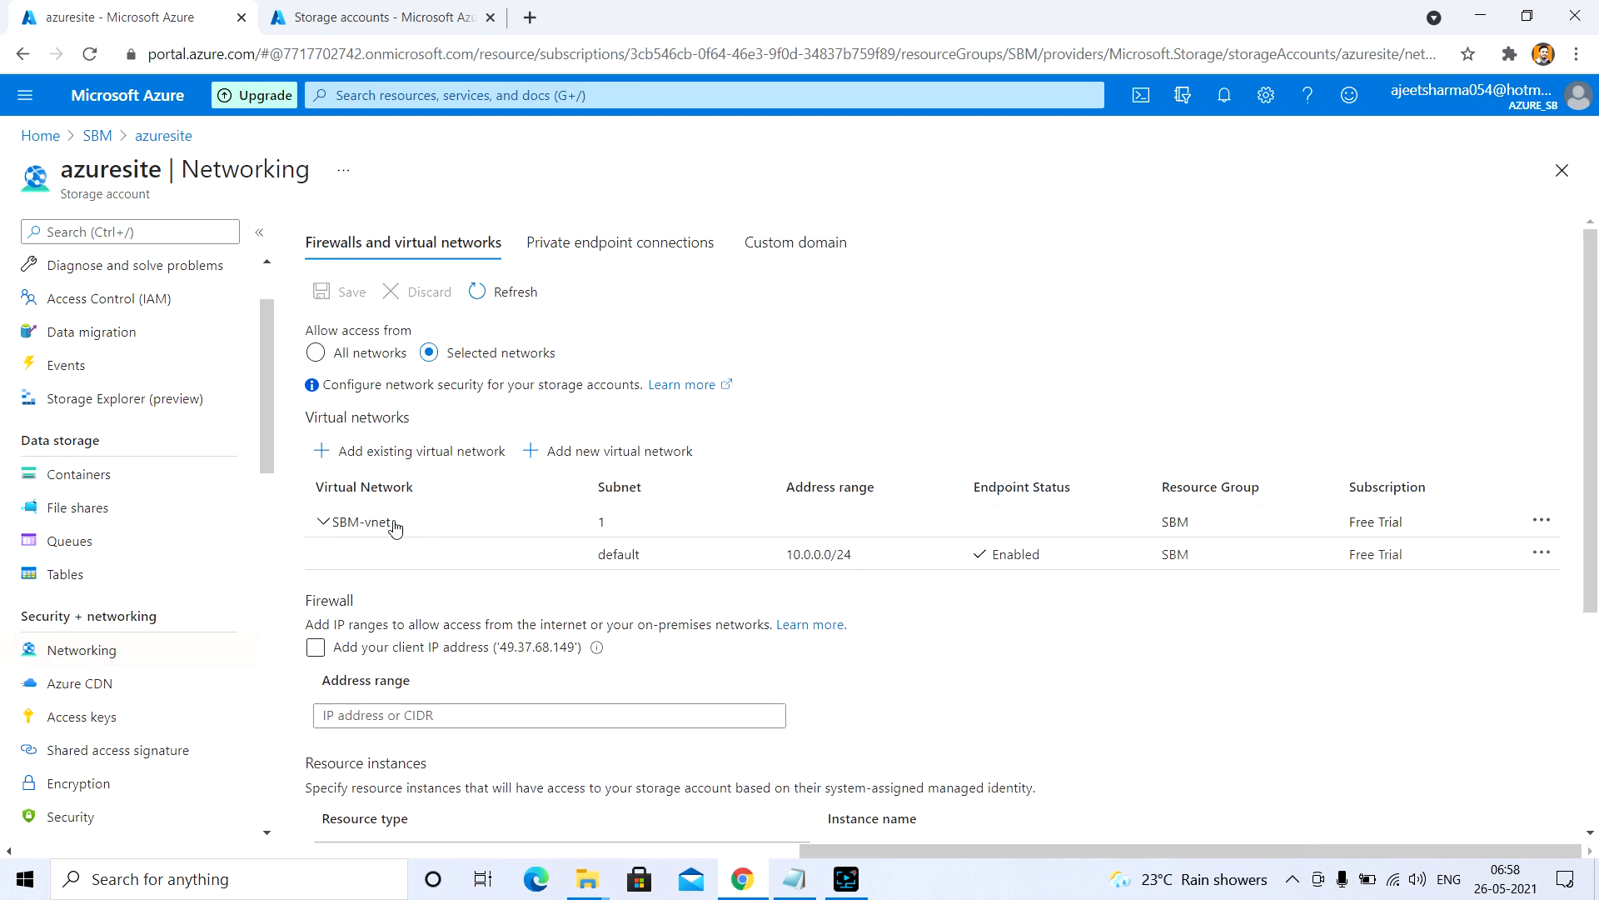
Search the portal for SBM-vnet using its copied name, open the virtual network and look through its settings.
{"action": "left_click_drag", "start_coordinate": [394, 528], "coordinate": [333, 528]}
{"action": "key", "text": "ctrl+c"}
{"action": "left_click", "coordinate": [442, 95]}
{"action": "key", "text": "ctrl+v"}
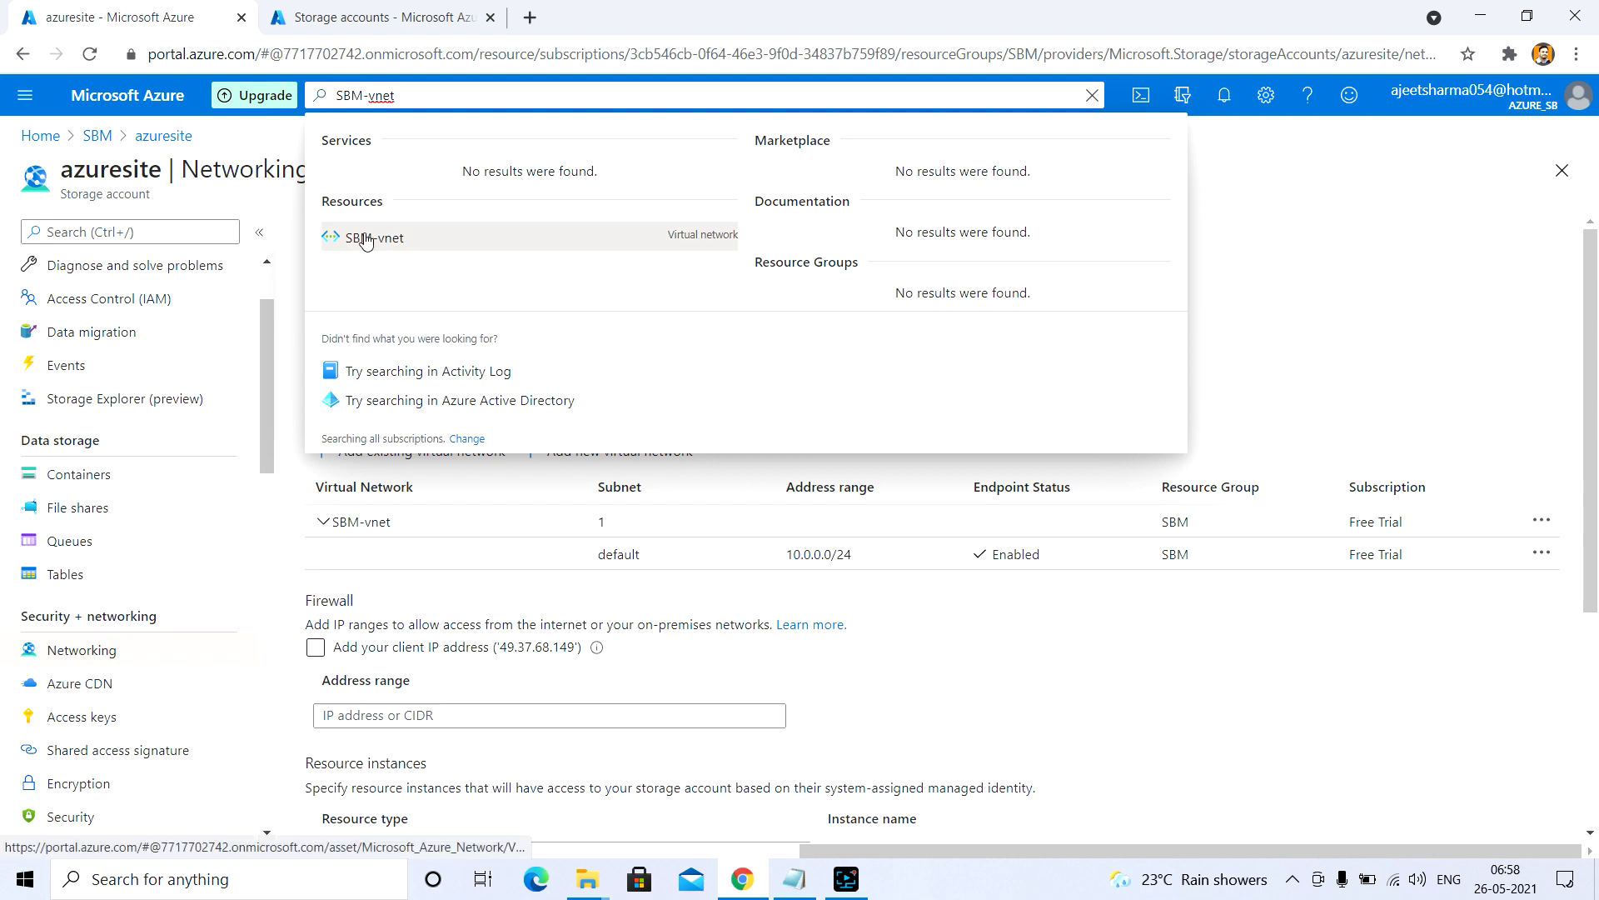
{"action": "left_click", "coordinate": [377, 243]}
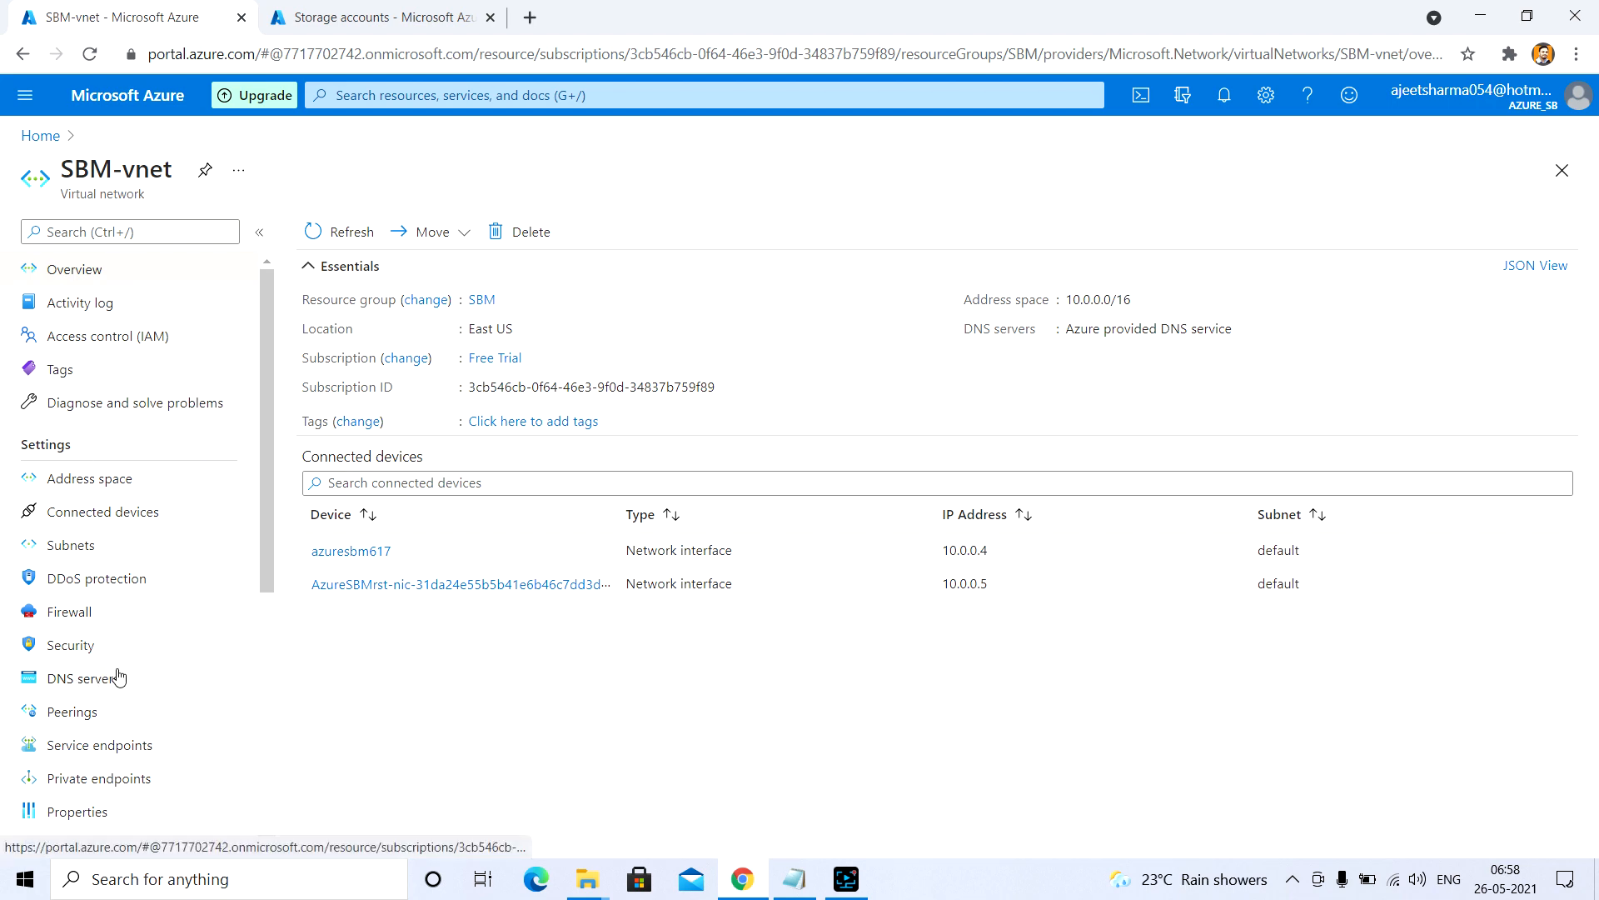
{"action": "scroll", "coordinate": [118, 679], "scroll_direction": "down", "scroll_amount": 3}
{"action": "scroll", "coordinate": [125, 683], "scroll_direction": "up", "scroll_amount": 3}
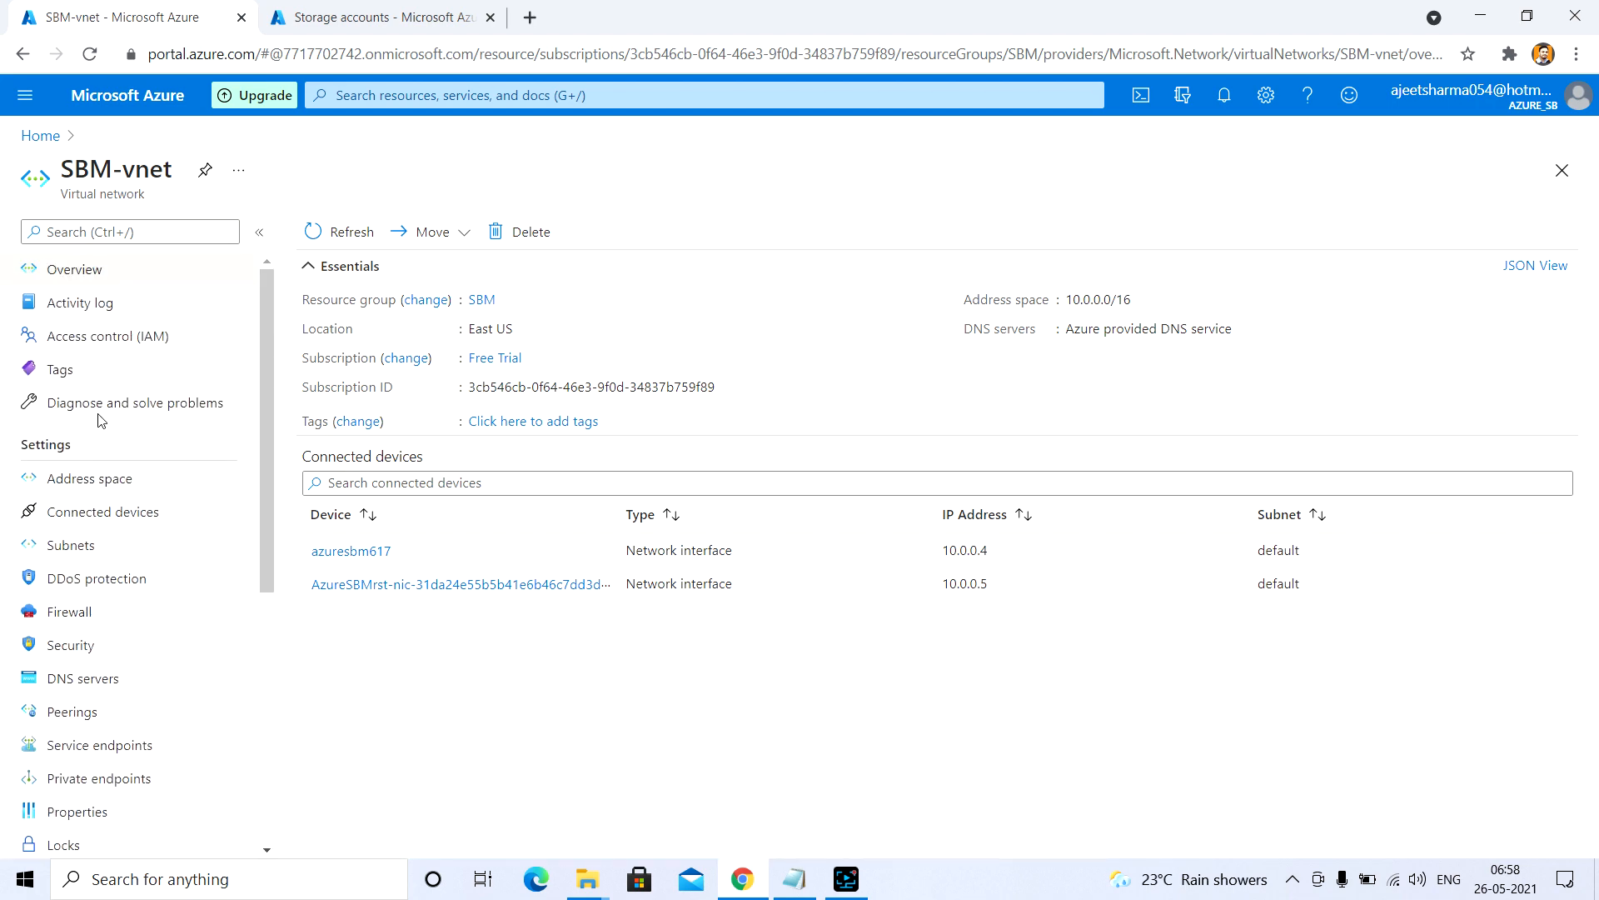
Open AzureSBM-nsg from the AzureSBM virtual machine's networking, view its inbound and outbound security rules, and return to the portal home.
{"action": "left_click", "coordinate": [42, 137]}
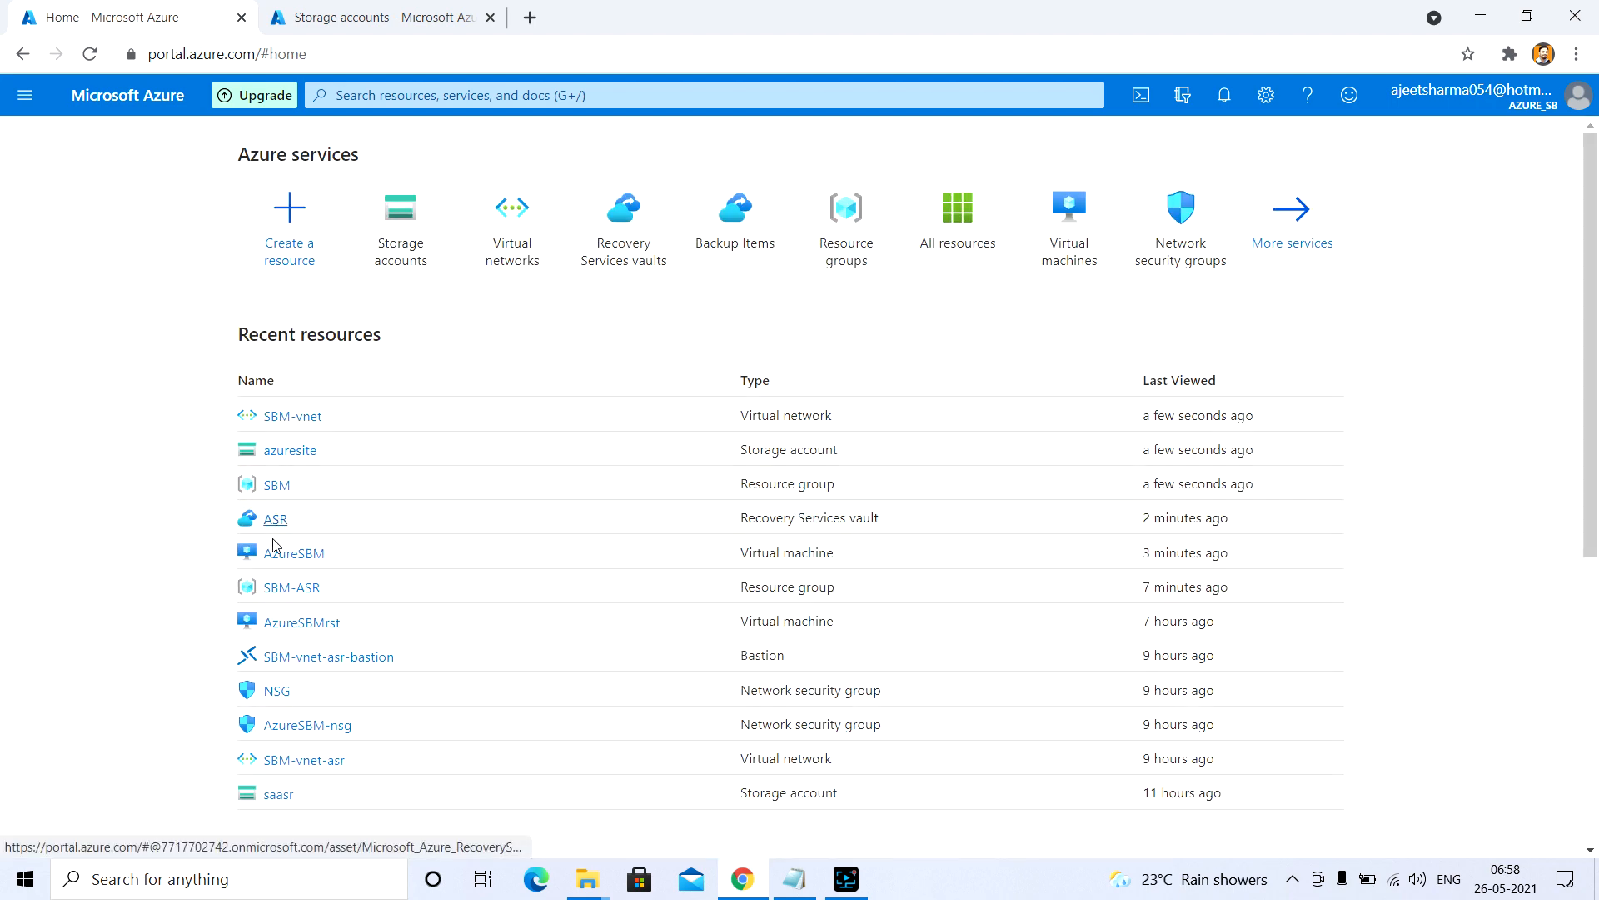
{"action": "left_click", "coordinate": [274, 553]}
{"action": "left_click", "coordinate": [37, 482]}
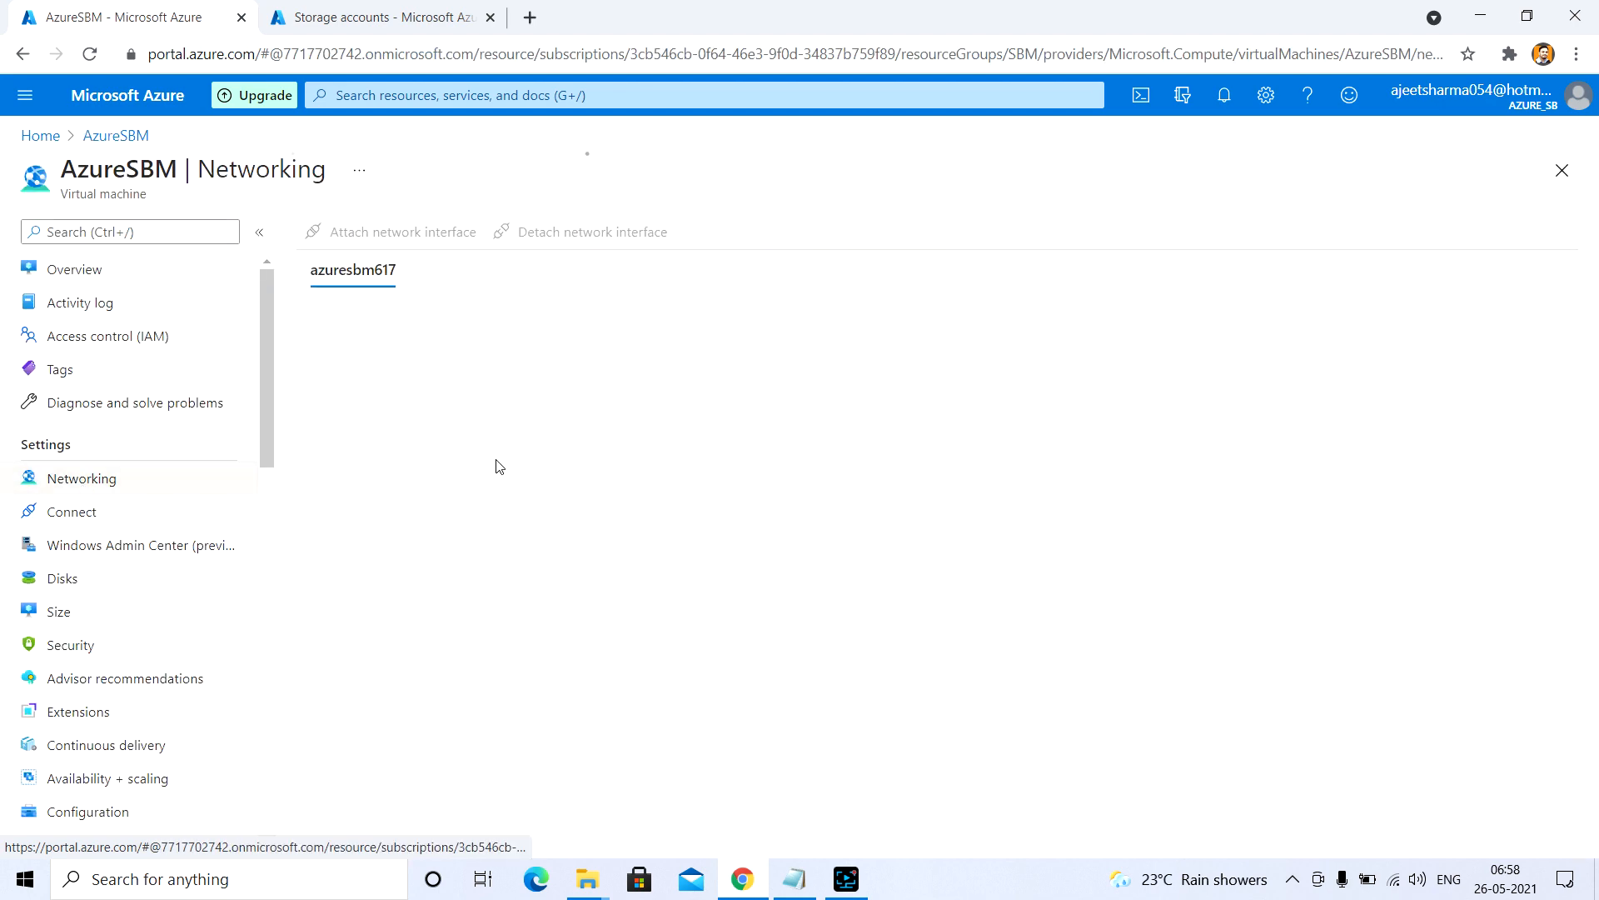
{"action": "left_click", "coordinate": [537, 503]}
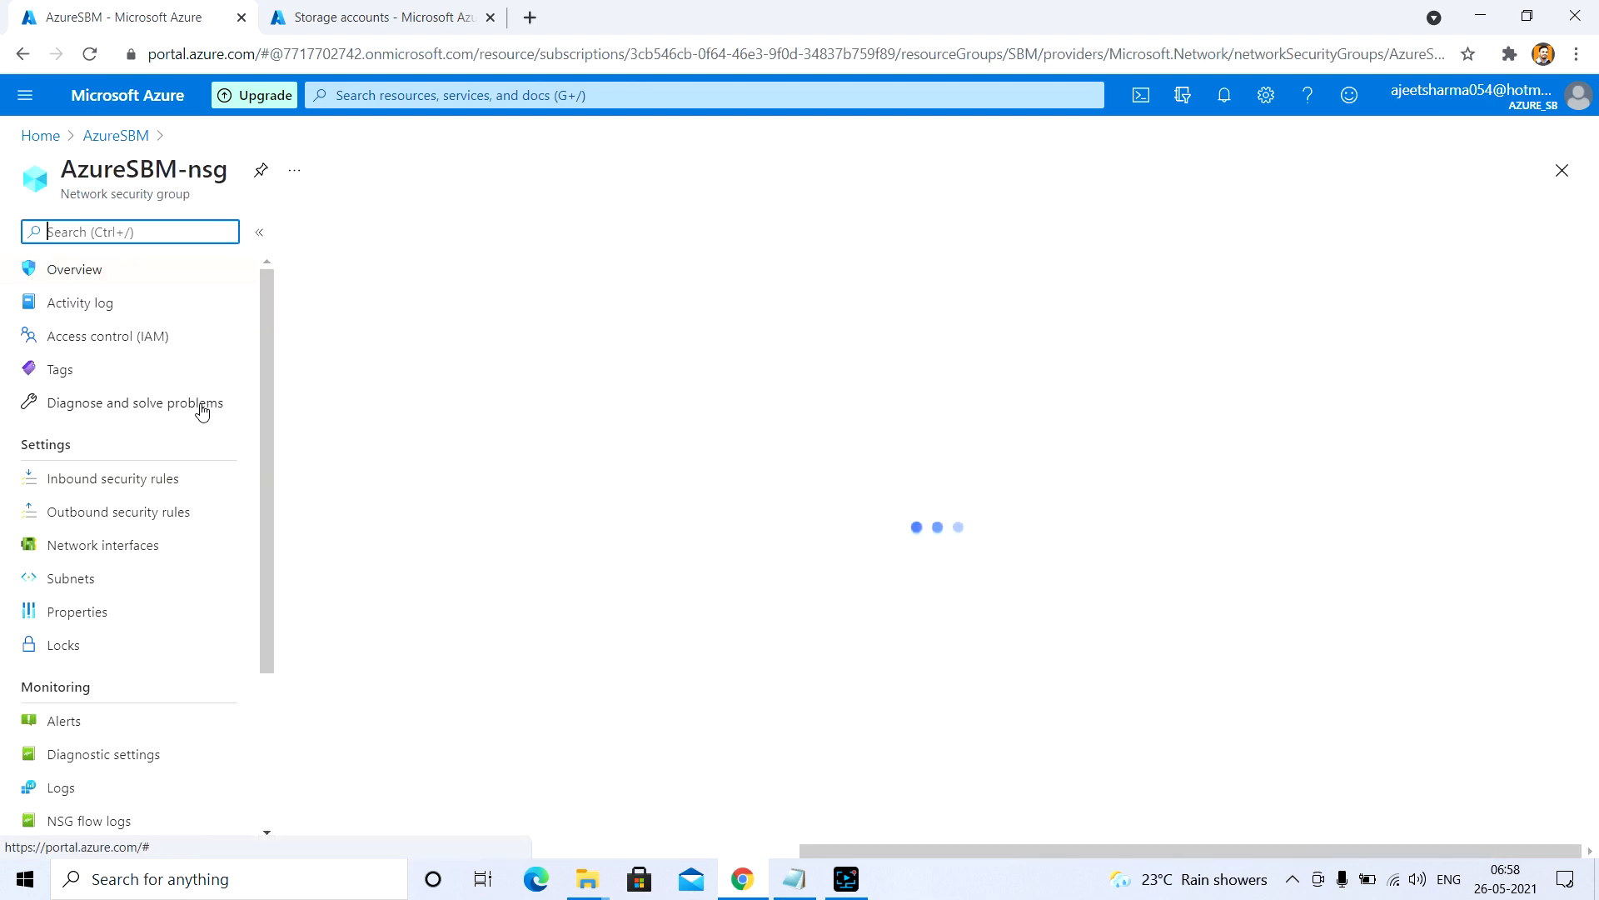
{"action": "left_click", "coordinate": [128, 483]}
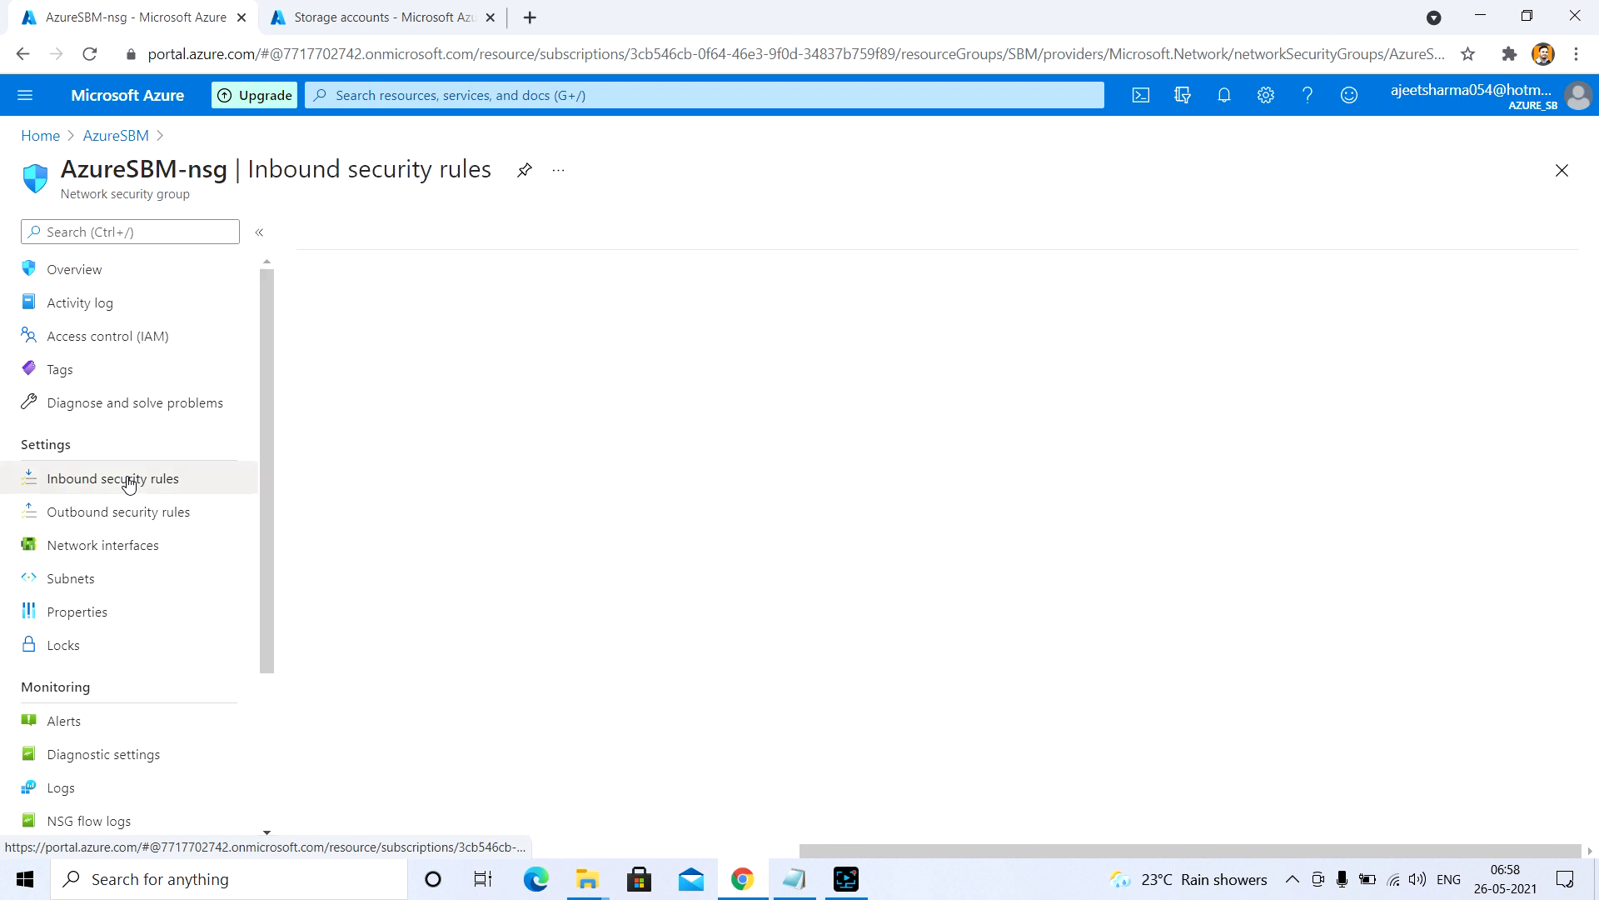
{"action": "left_click", "coordinate": [125, 512]}
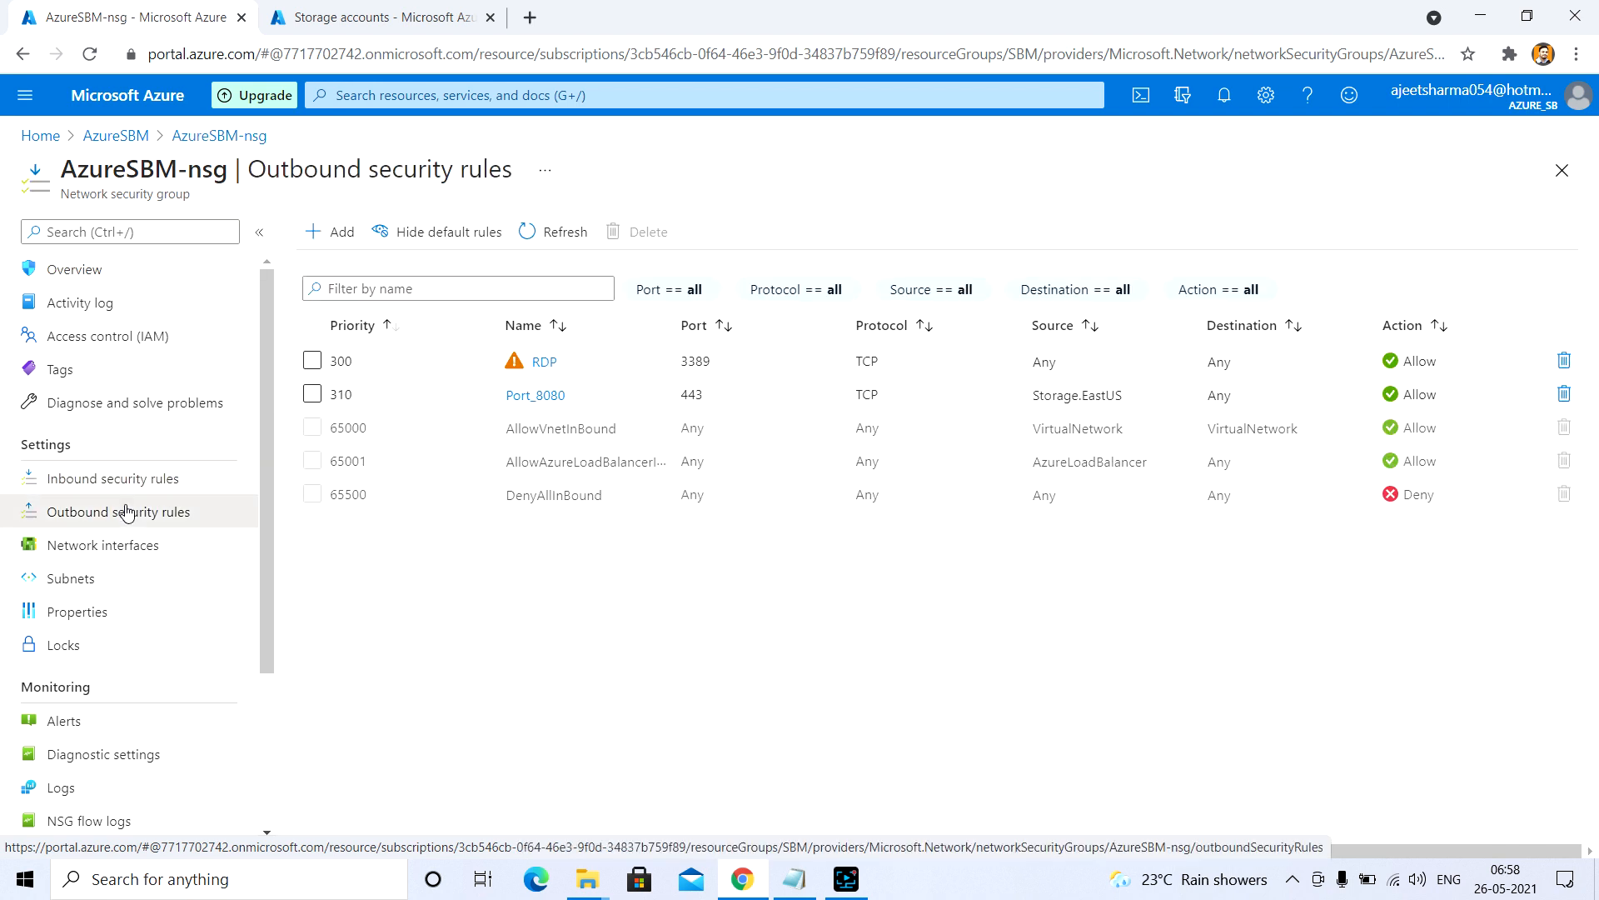
{"action": "left_click", "coordinate": [108, 137]}
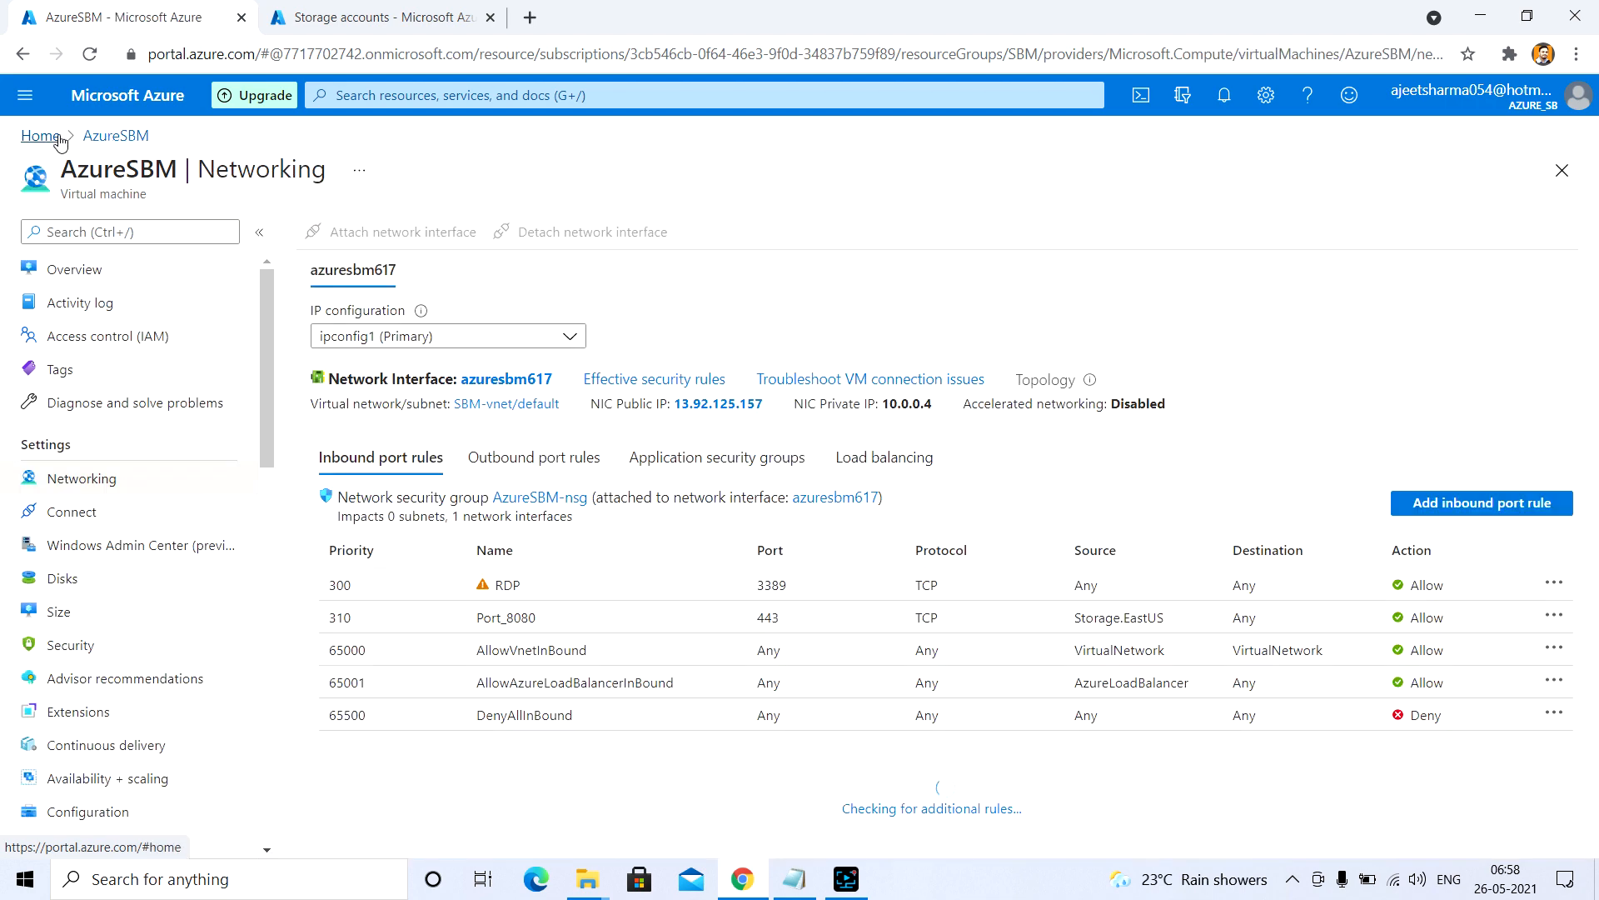
{"action": "left_click", "coordinate": [39, 135]}
Switch to Notepad, highlight the service URLs required for firewall whitelisting again, and return to the Azure portal home.
{"action": "key", "text": "alt+Tab"}
{"action": "left_click", "coordinate": [213, 312]}
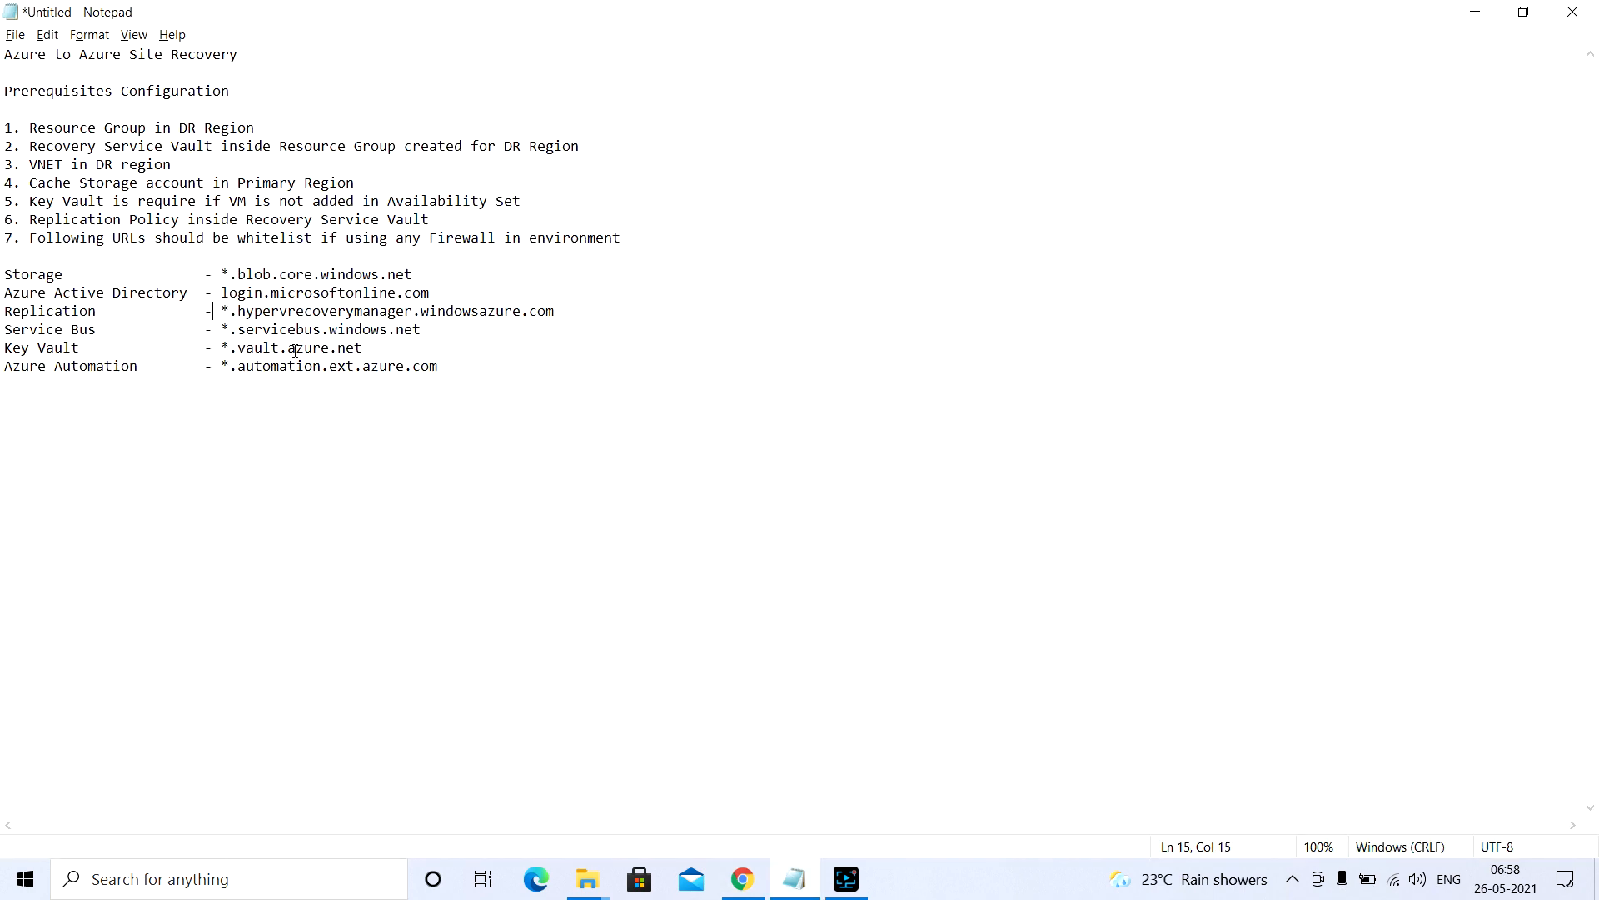
{"action": "left_click_drag", "start_coordinate": [452, 369], "coordinate": [503, 389]}
{"action": "left_click", "coordinate": [113, 292]}
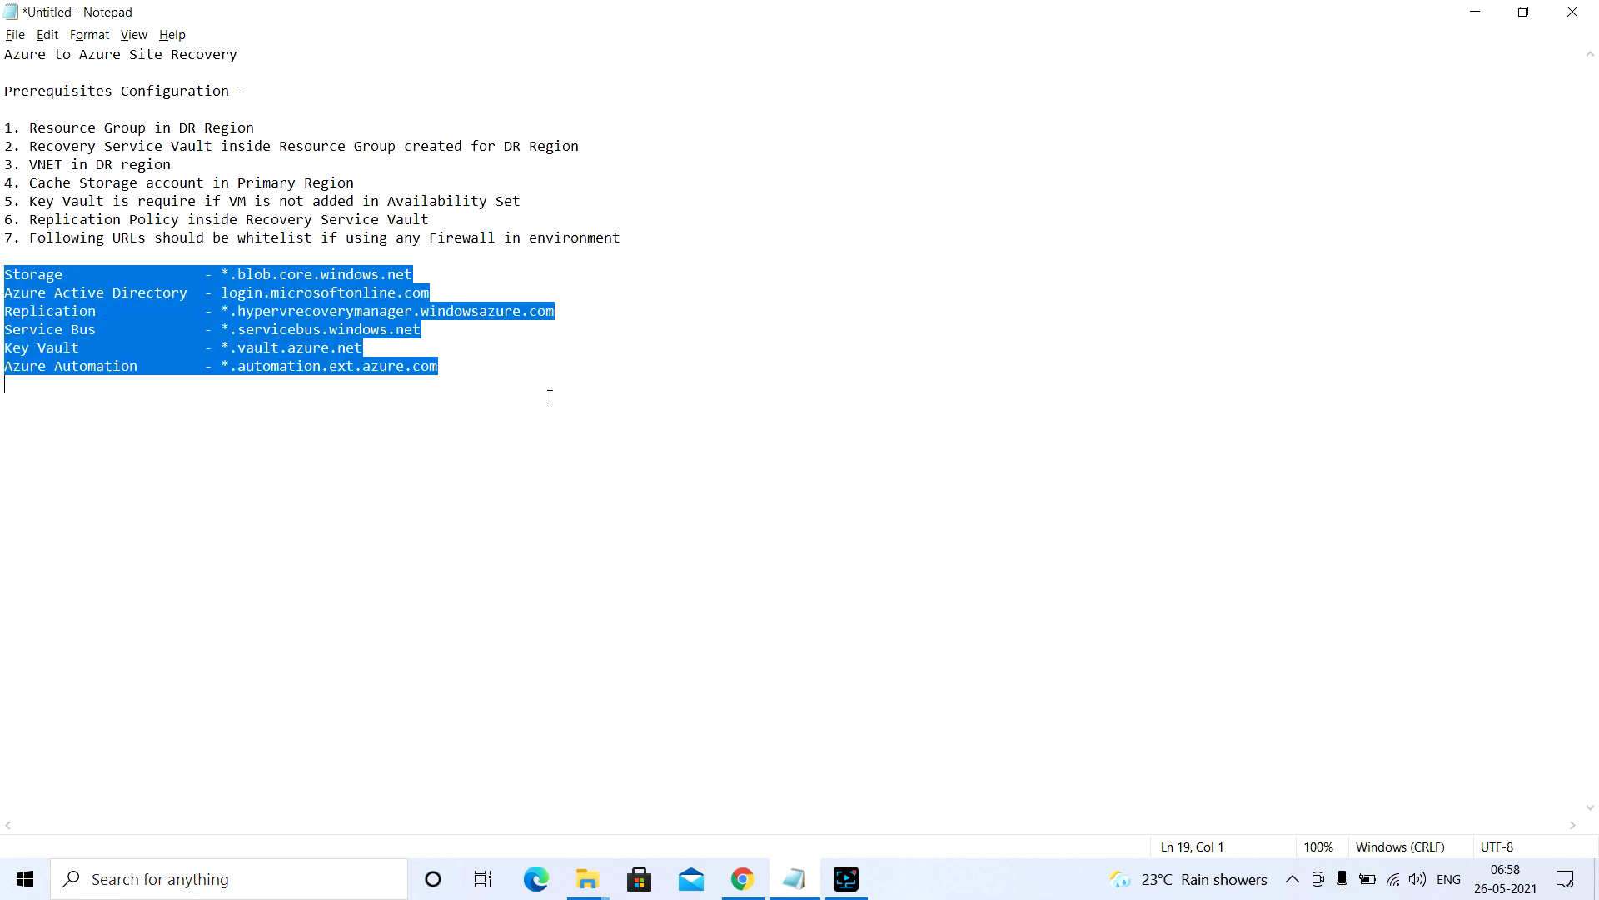
{"action": "key", "text": "alt+Tab"}
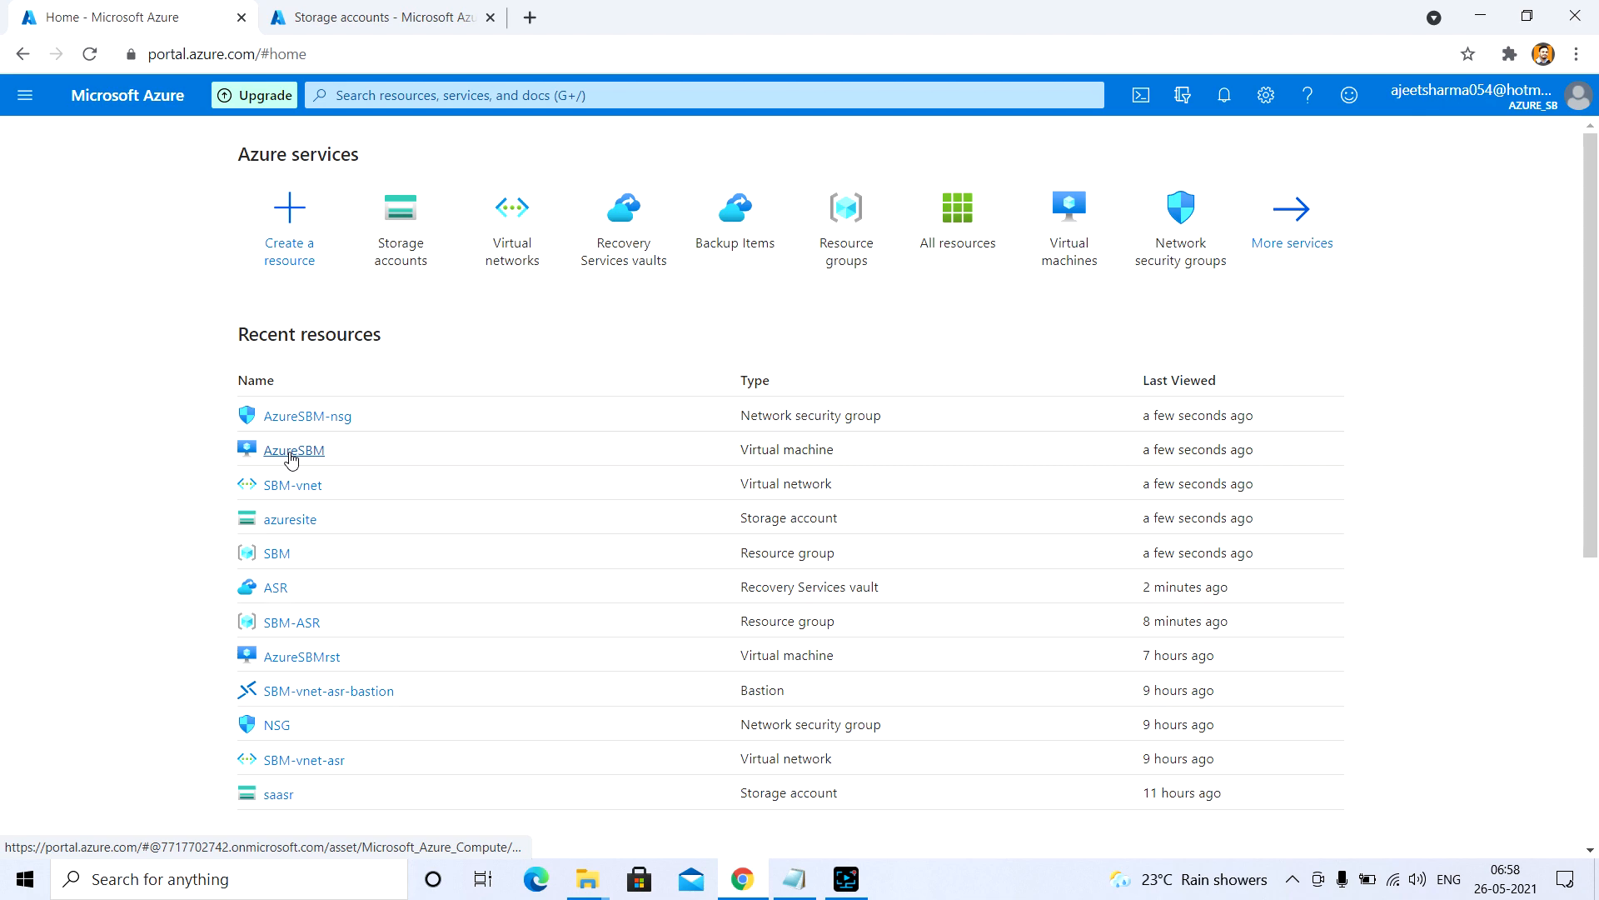
{"action": "key", "text": "alt+Tab"}
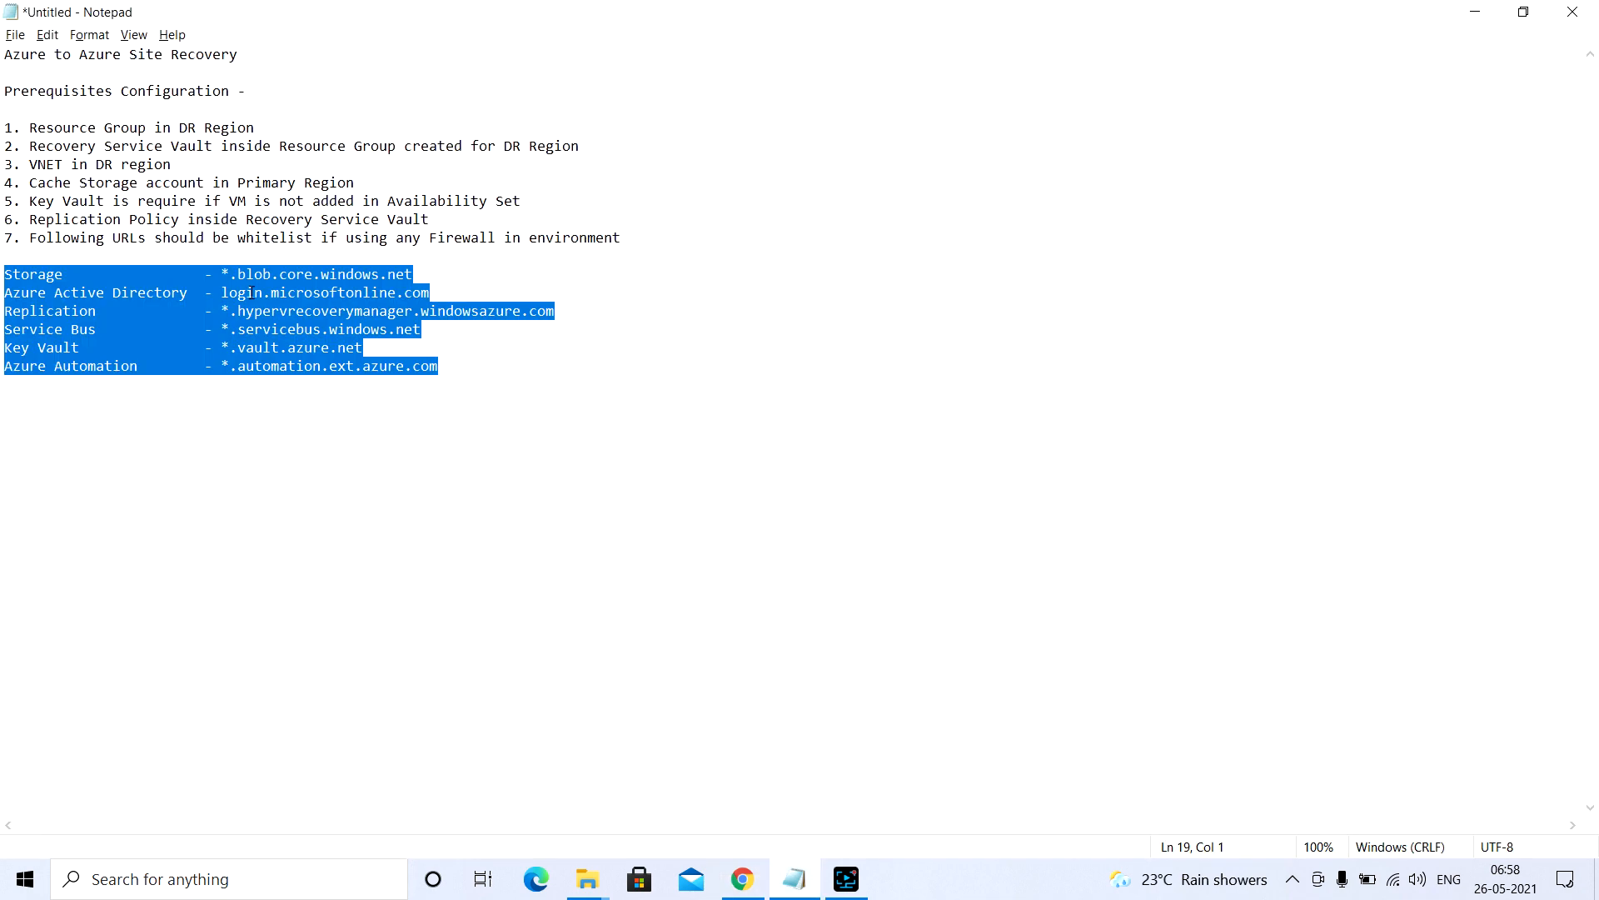
{"action": "key", "text": "alt+Tab"}
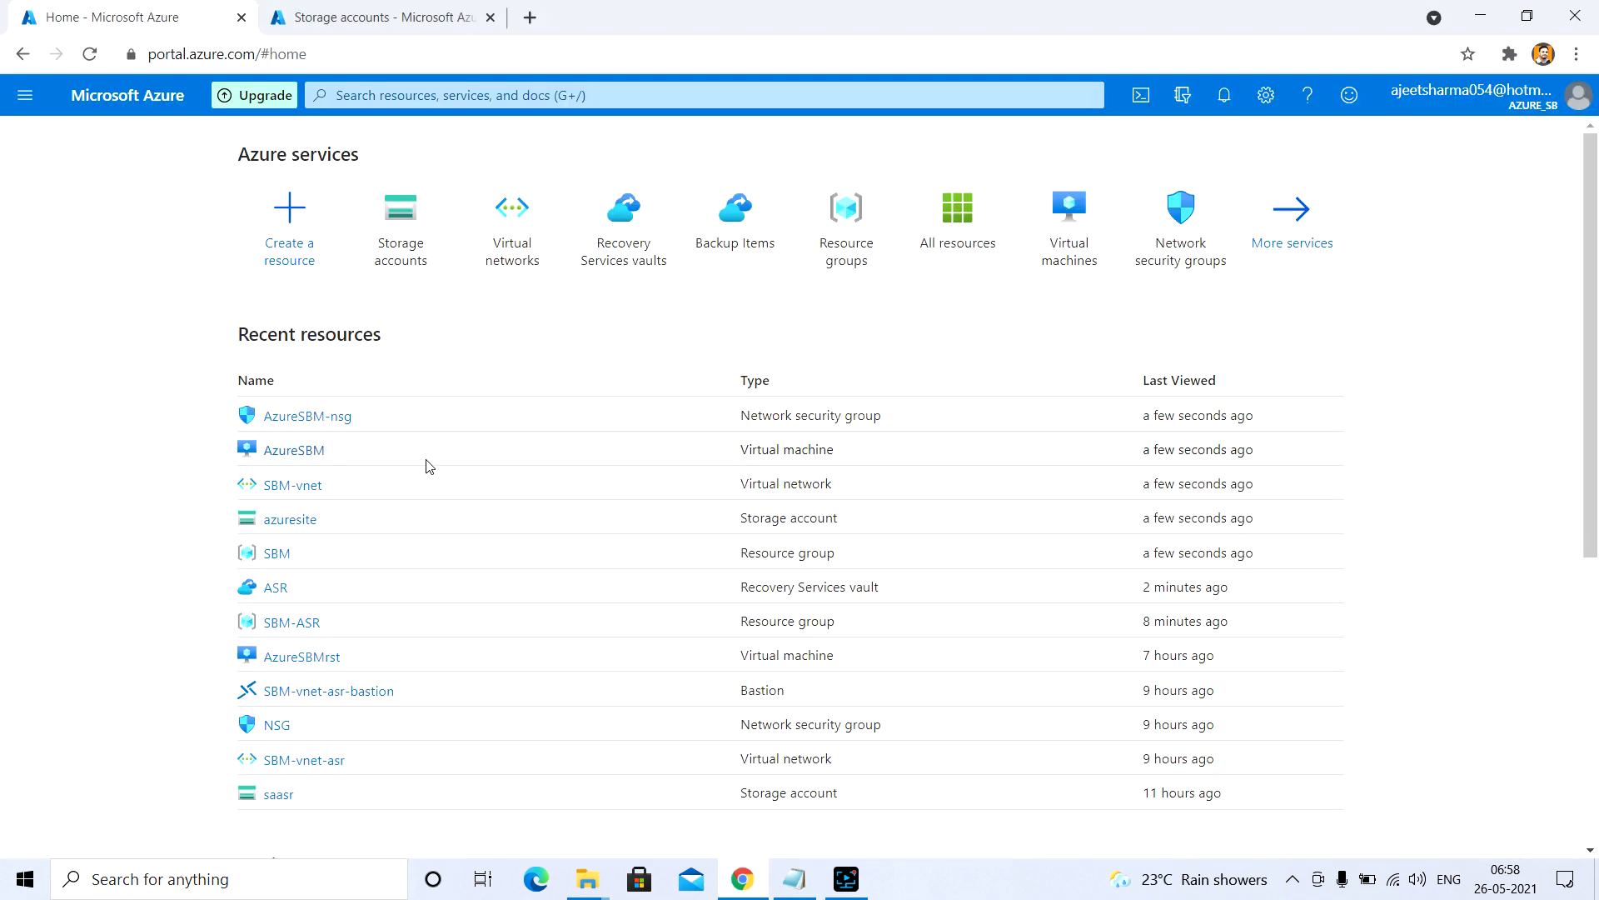
Open the ASR Recovery Services vault in the SBM-ASR resource group, look it over, and return to the portal home.
{"action": "left_click", "coordinate": [287, 625]}
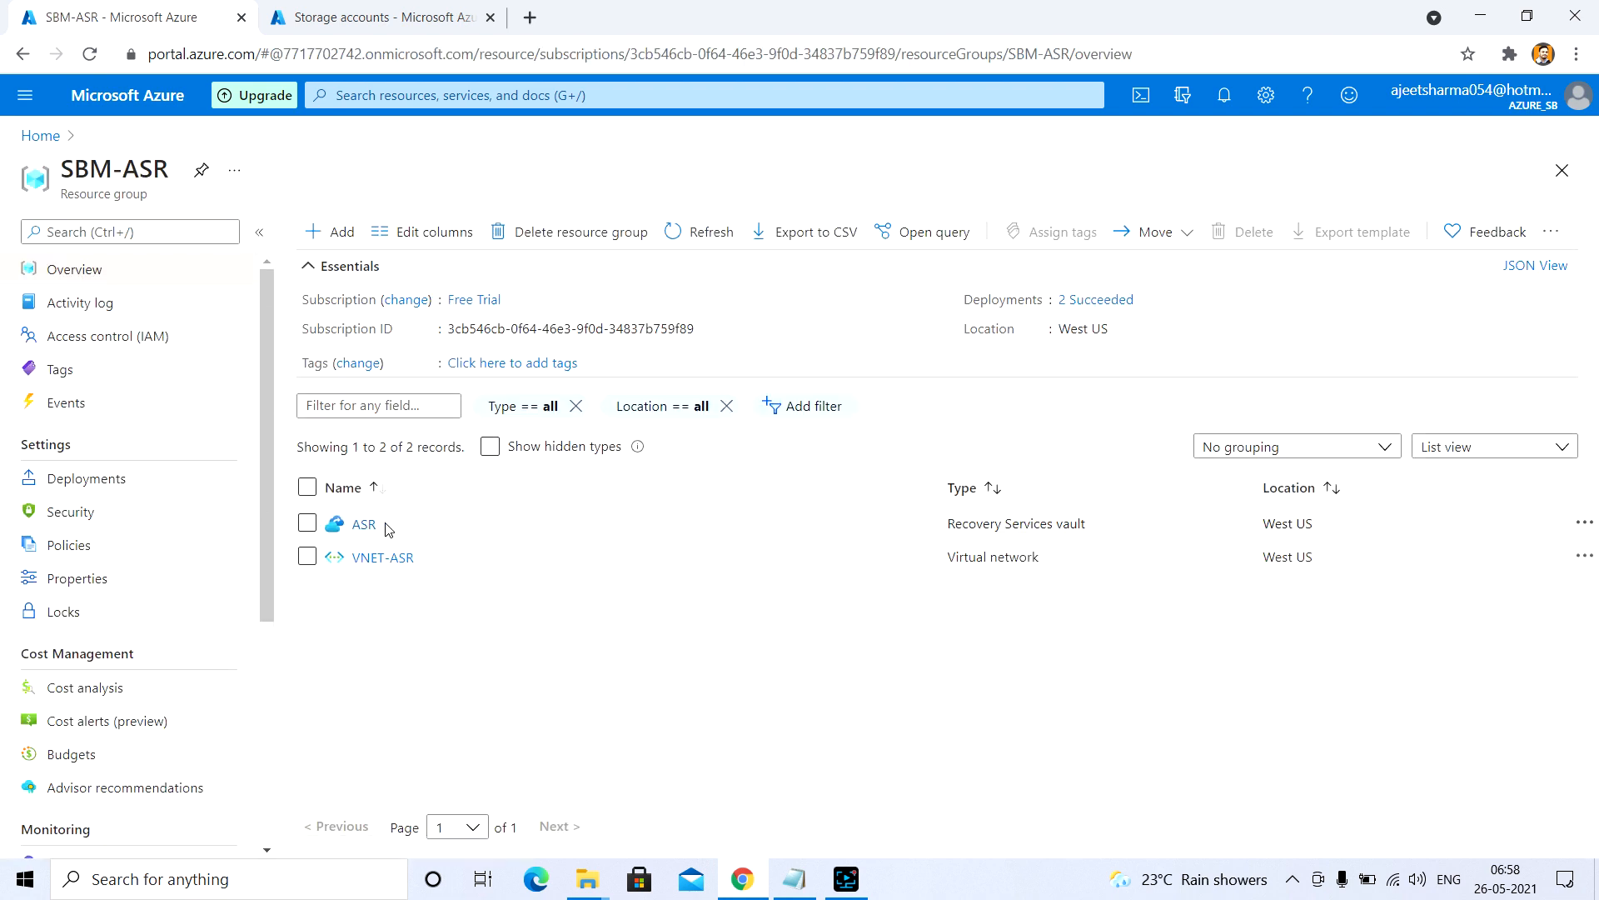
{"action": "left_click", "coordinate": [360, 526]}
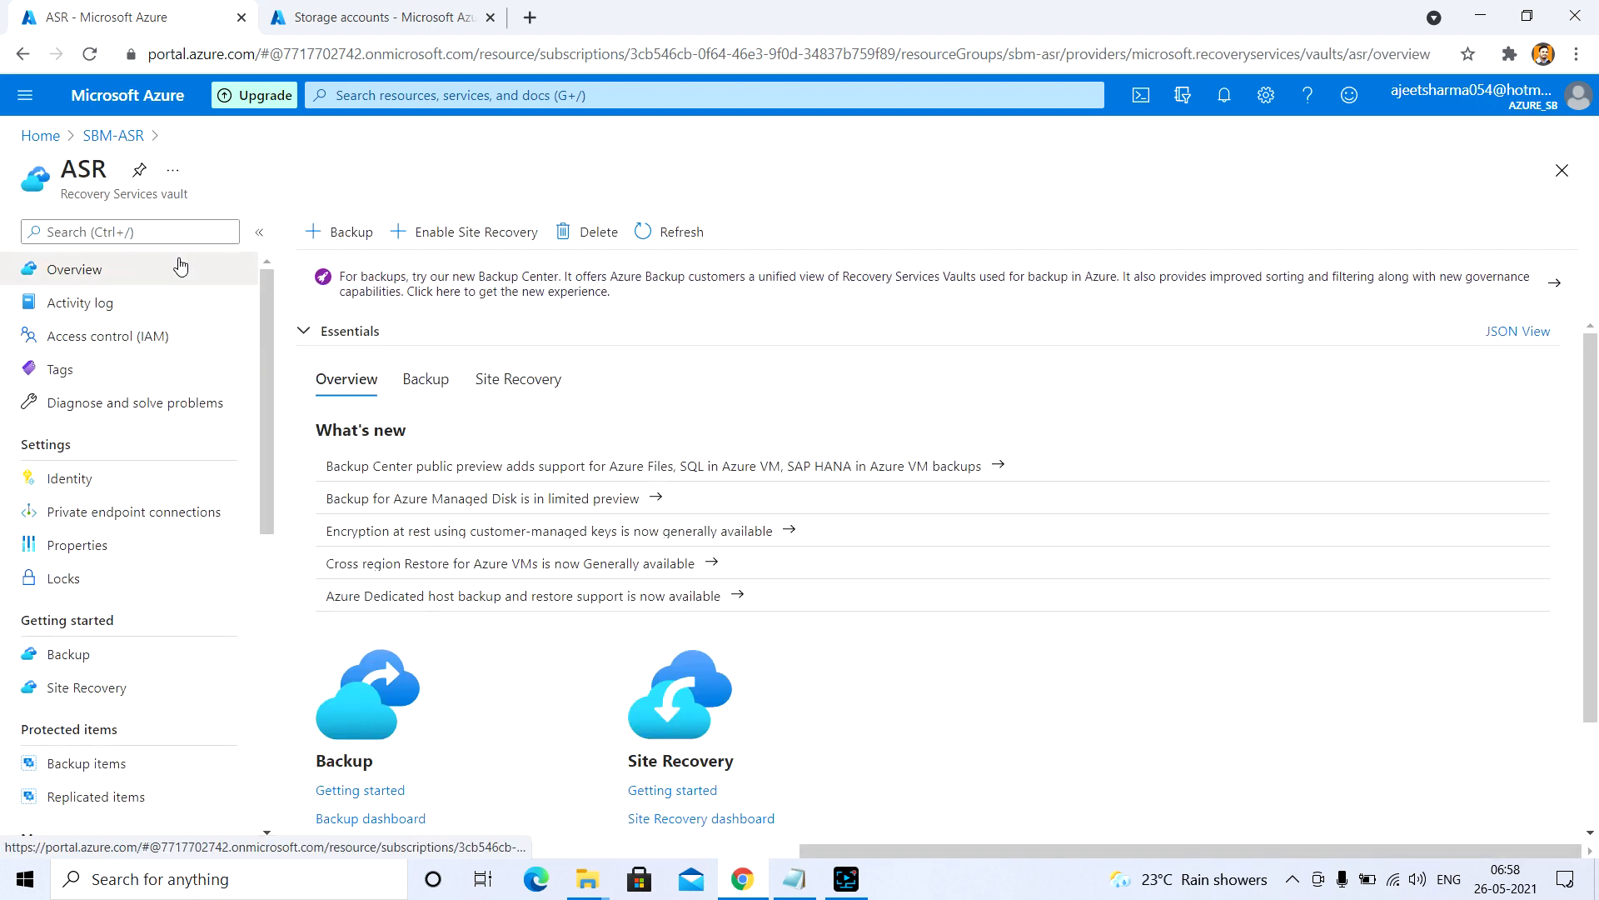
{"action": "scroll", "coordinate": [167, 521], "scroll_direction": "down", "scroll_amount": 2}
{"action": "scroll", "coordinate": [127, 301], "scroll_direction": "up", "scroll_amount": 2}
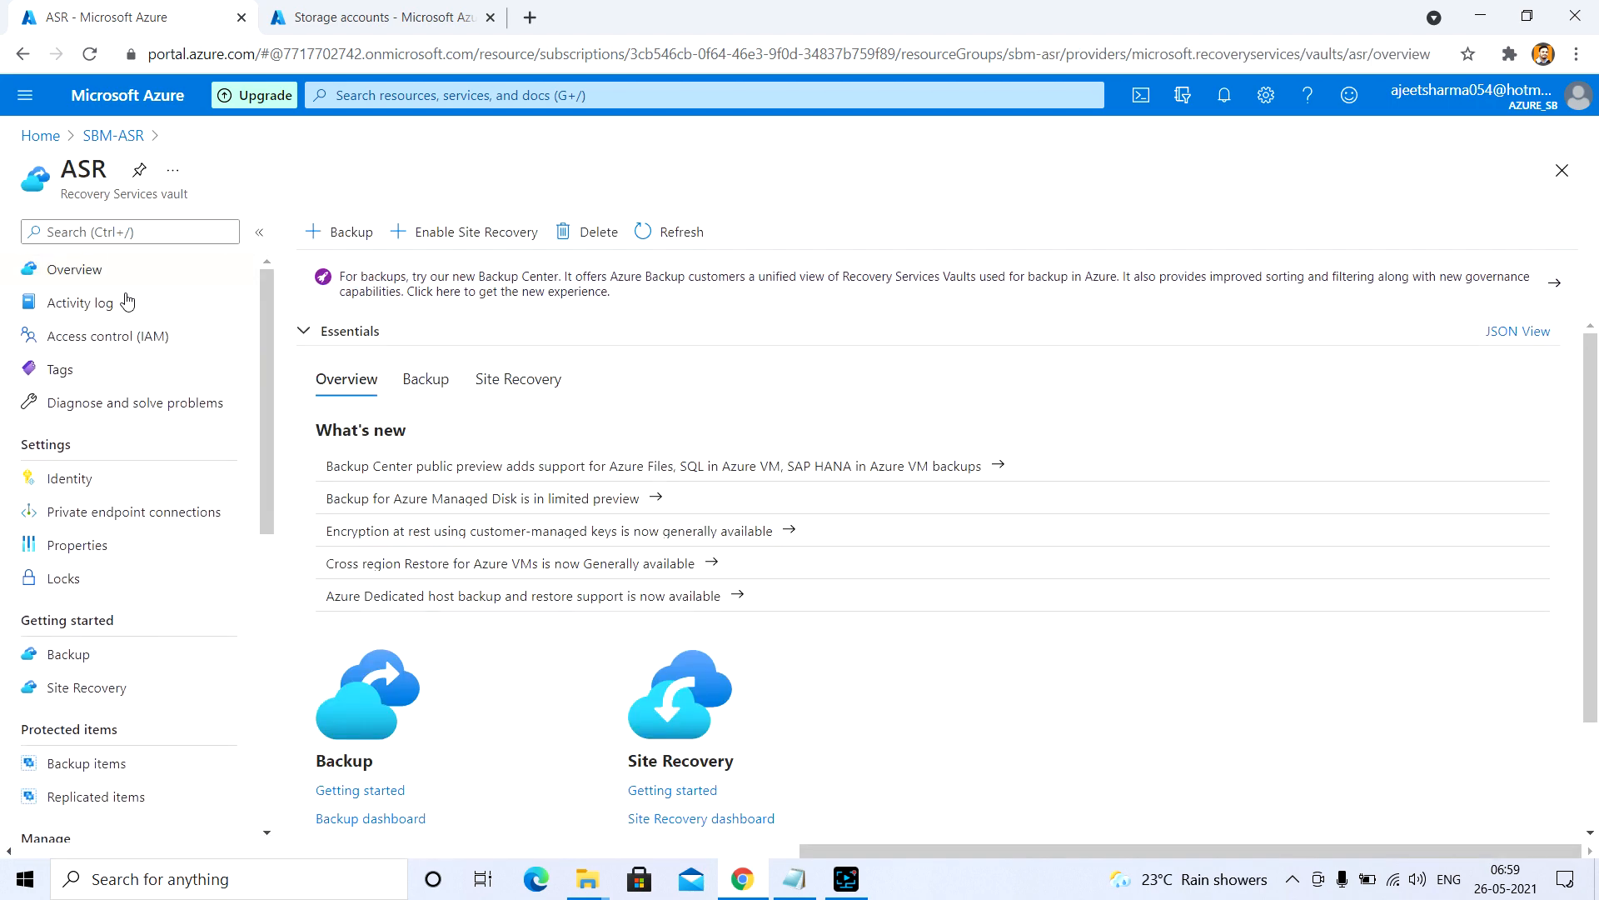
{"action": "left_click", "coordinate": [115, 137]}
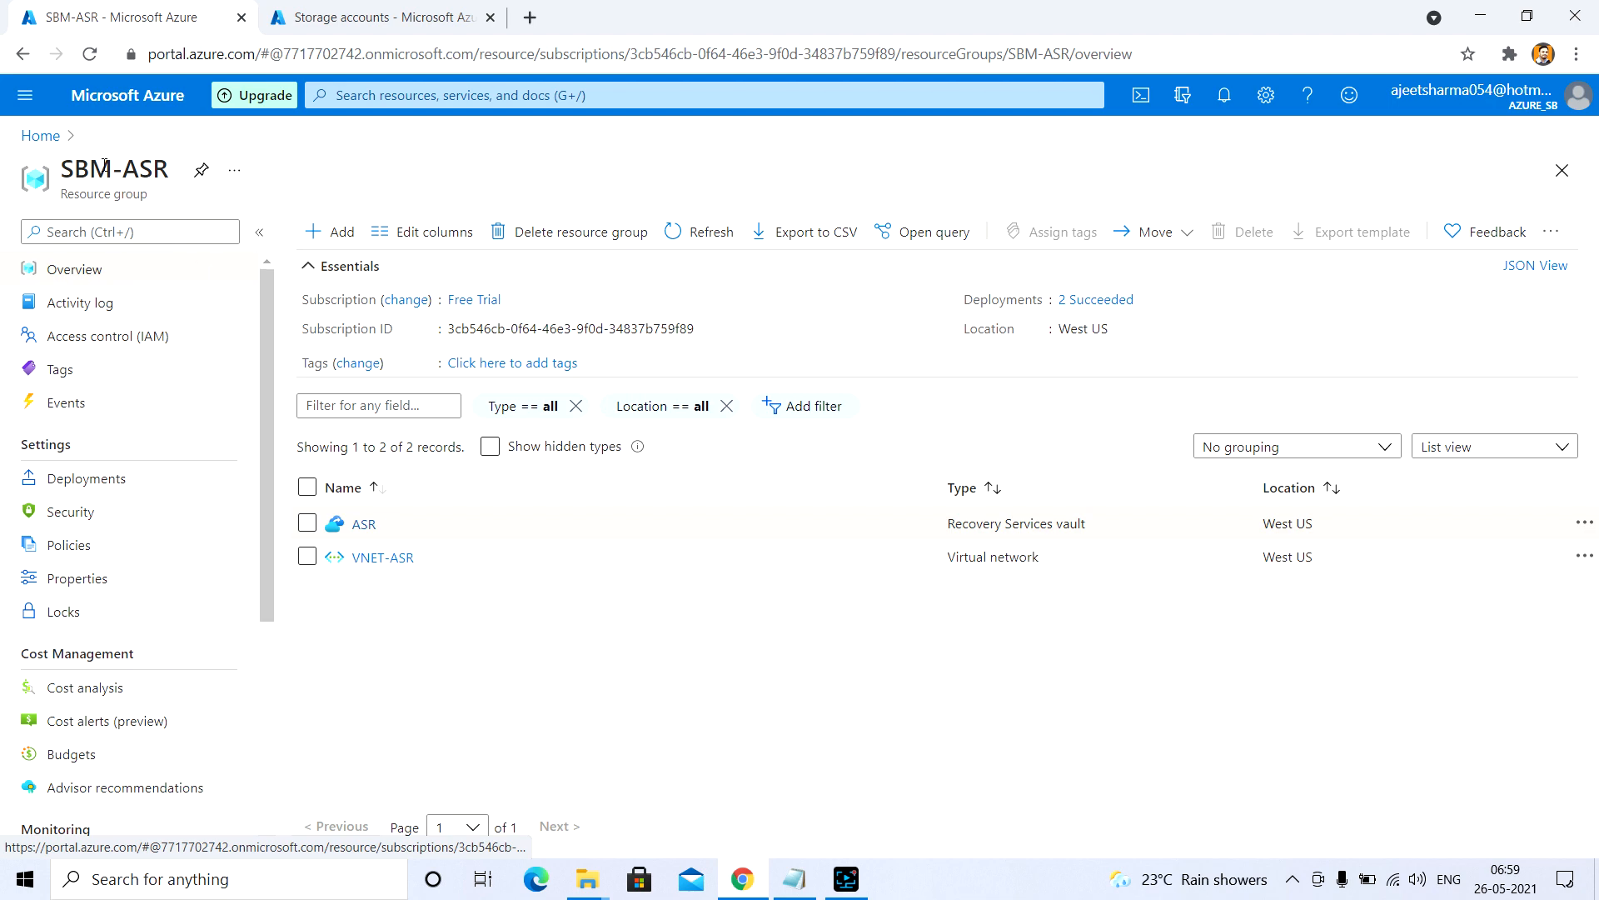
{"action": "left_click", "coordinate": [40, 136]}
Open the AzureSBM virtual machine, search its menu for "dis", and open its Disaster recovery page.
{"action": "left_click", "coordinate": [293, 525]}
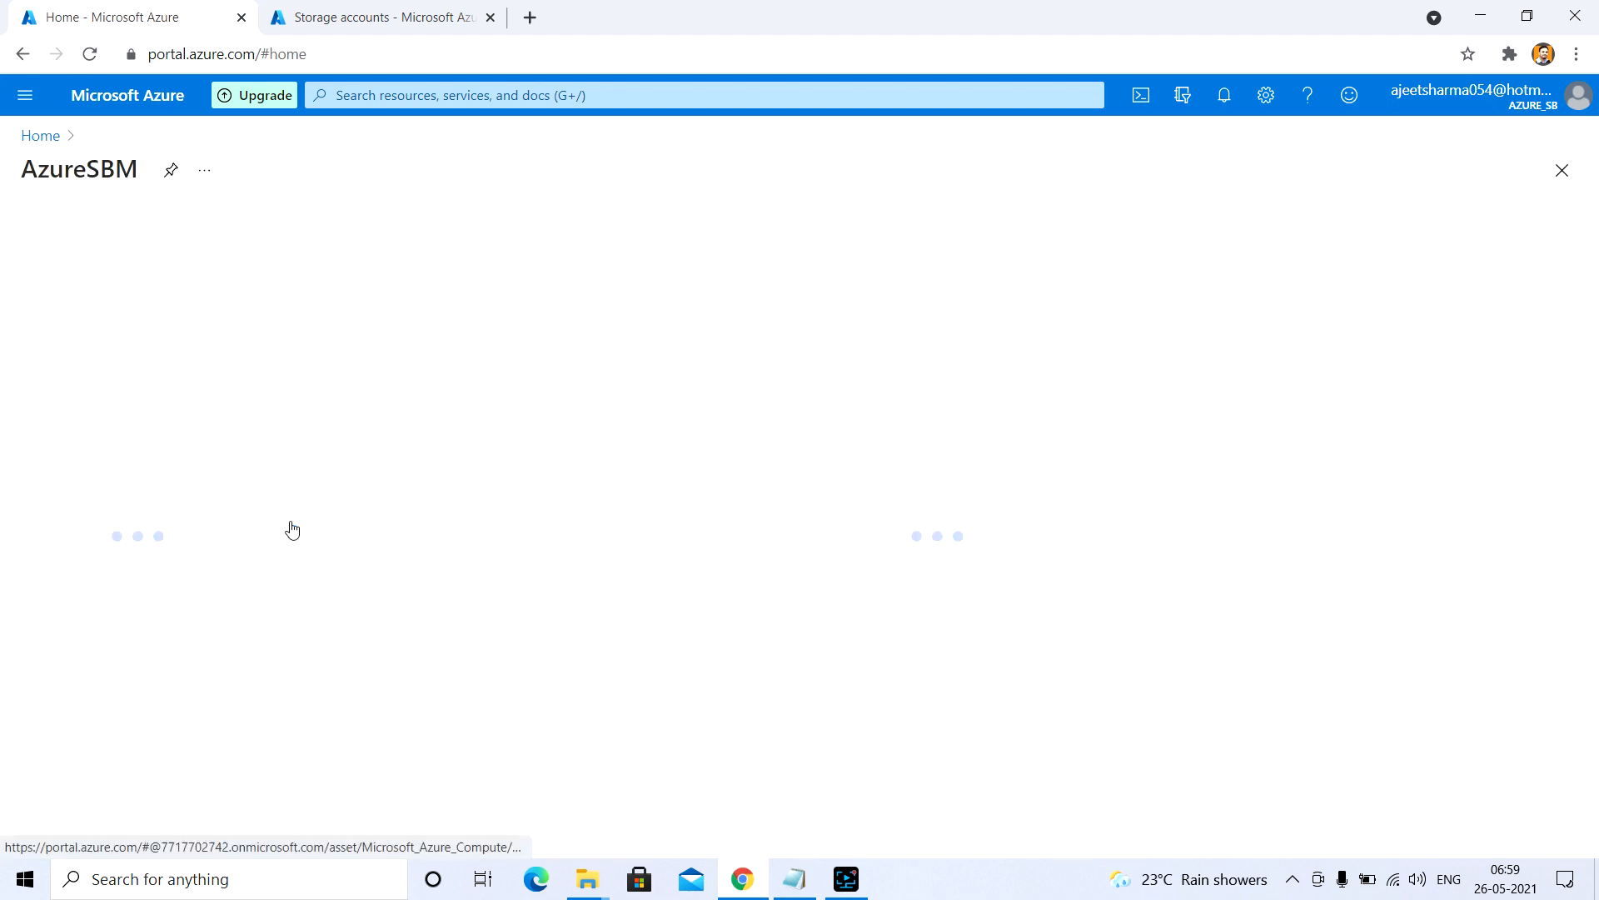
{"action": "scroll", "coordinate": [103, 275], "scroll_direction": "down", "scroll_amount": 3}
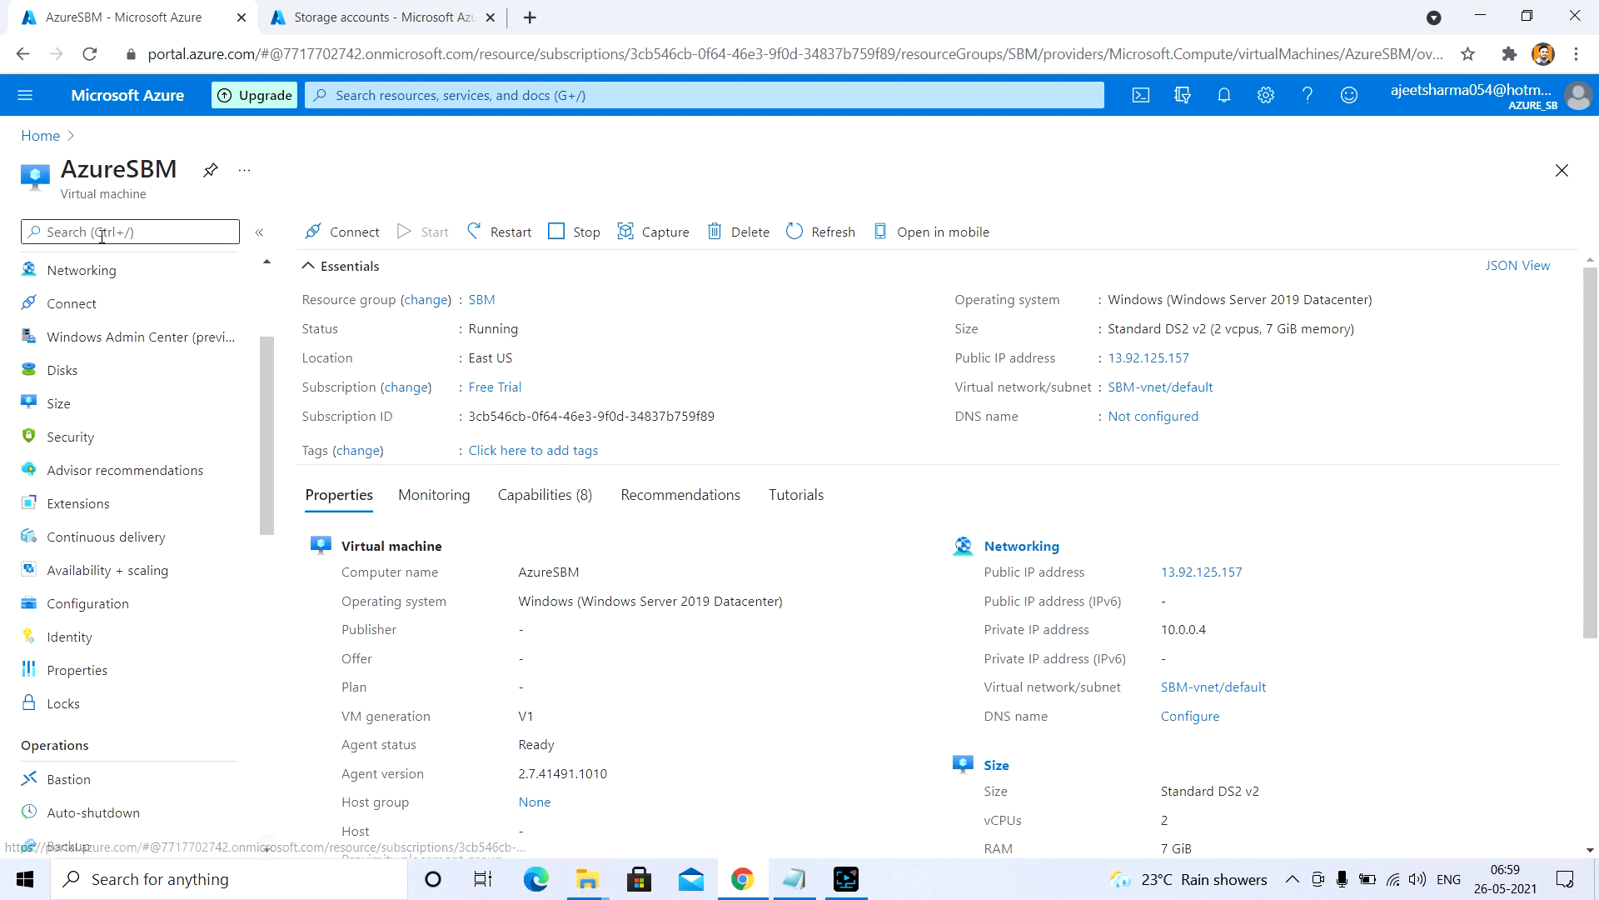
{"action": "left_click", "coordinate": [100, 233]}
{"action": "type", "text": "dis"}
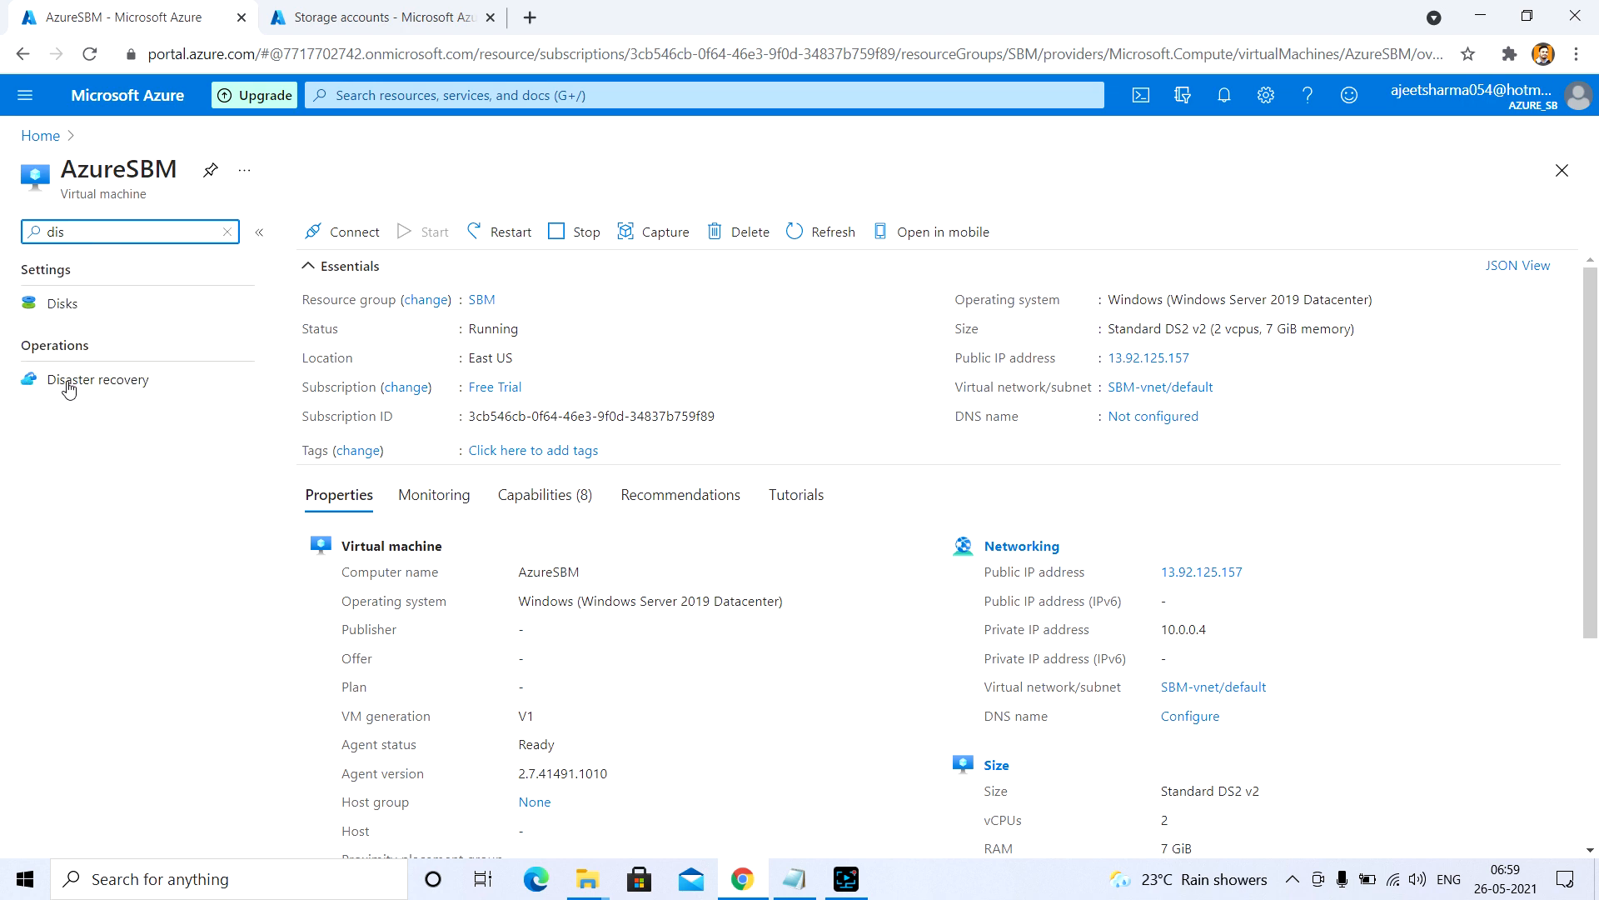
{"action": "left_click", "coordinate": [69, 385]}
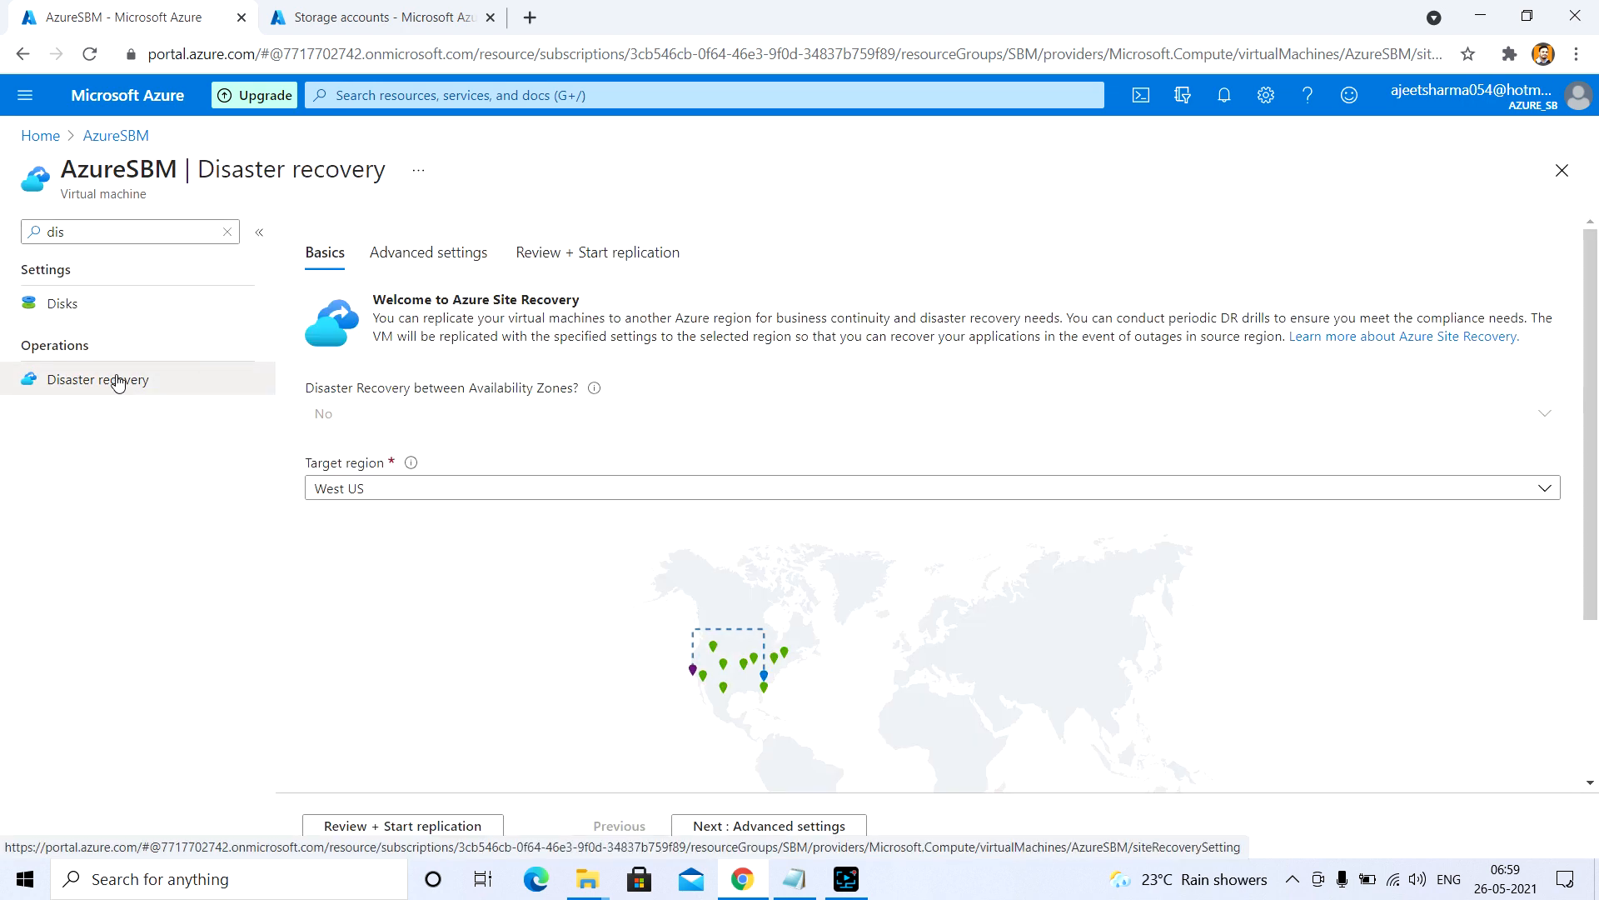
Review the available target regions, keep West US as the replication target, and continue to the advanced settings.
{"action": "scroll", "coordinate": [447, 503], "scroll_direction": "down", "scroll_amount": 1}
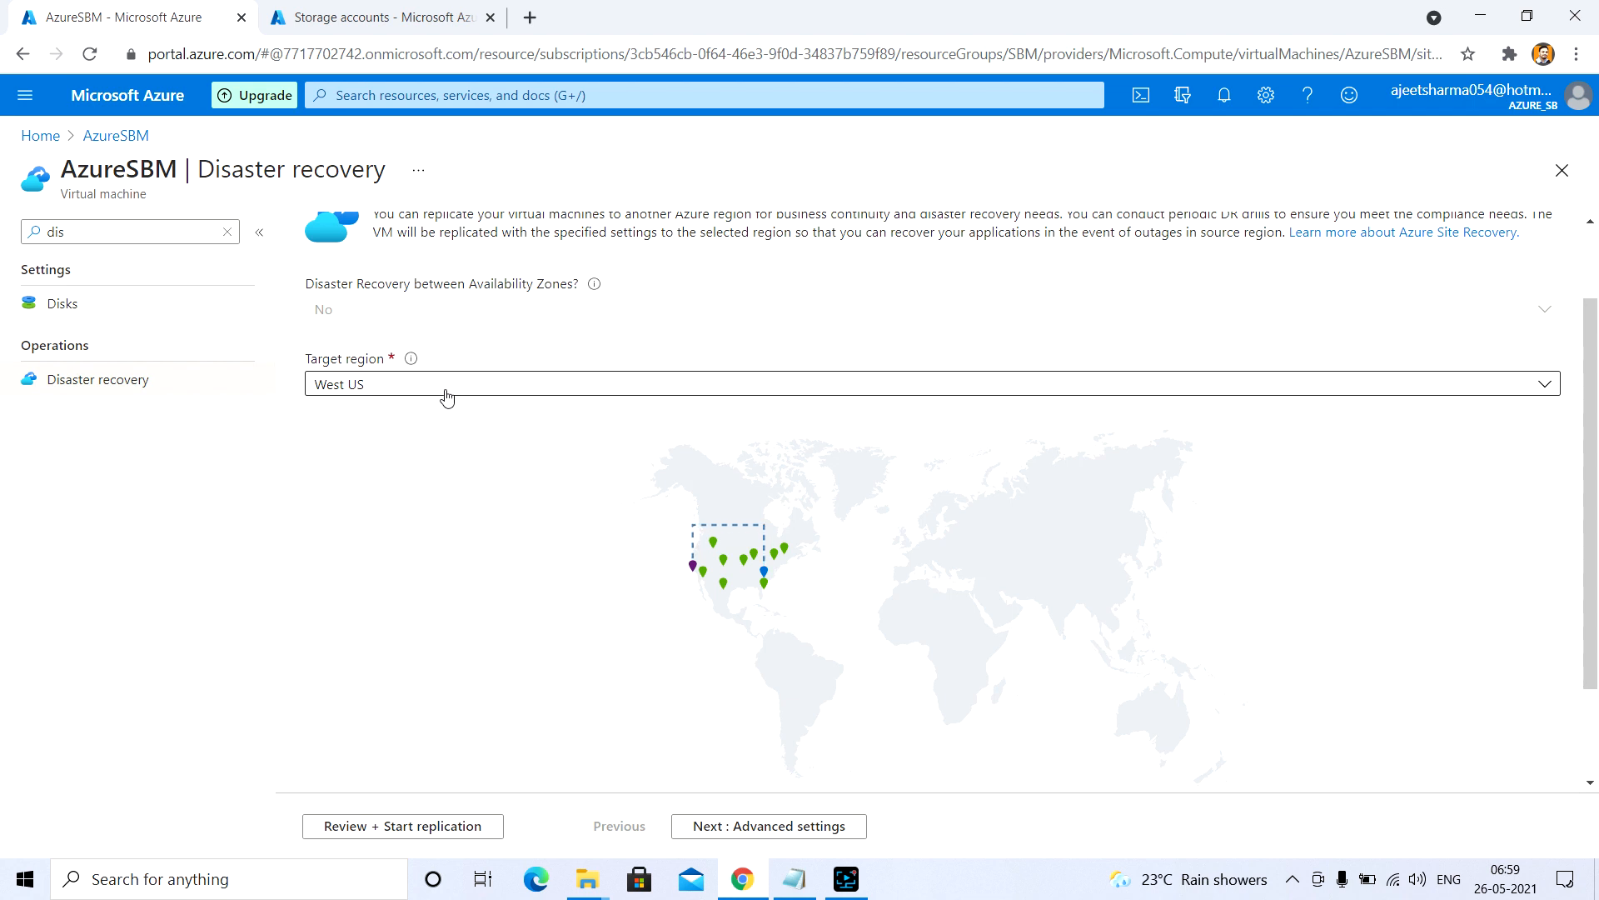
{"action": "scroll", "coordinate": [388, 427], "scroll_direction": "down", "scroll_amount": 1}
{"action": "left_click", "coordinate": [403, 257]}
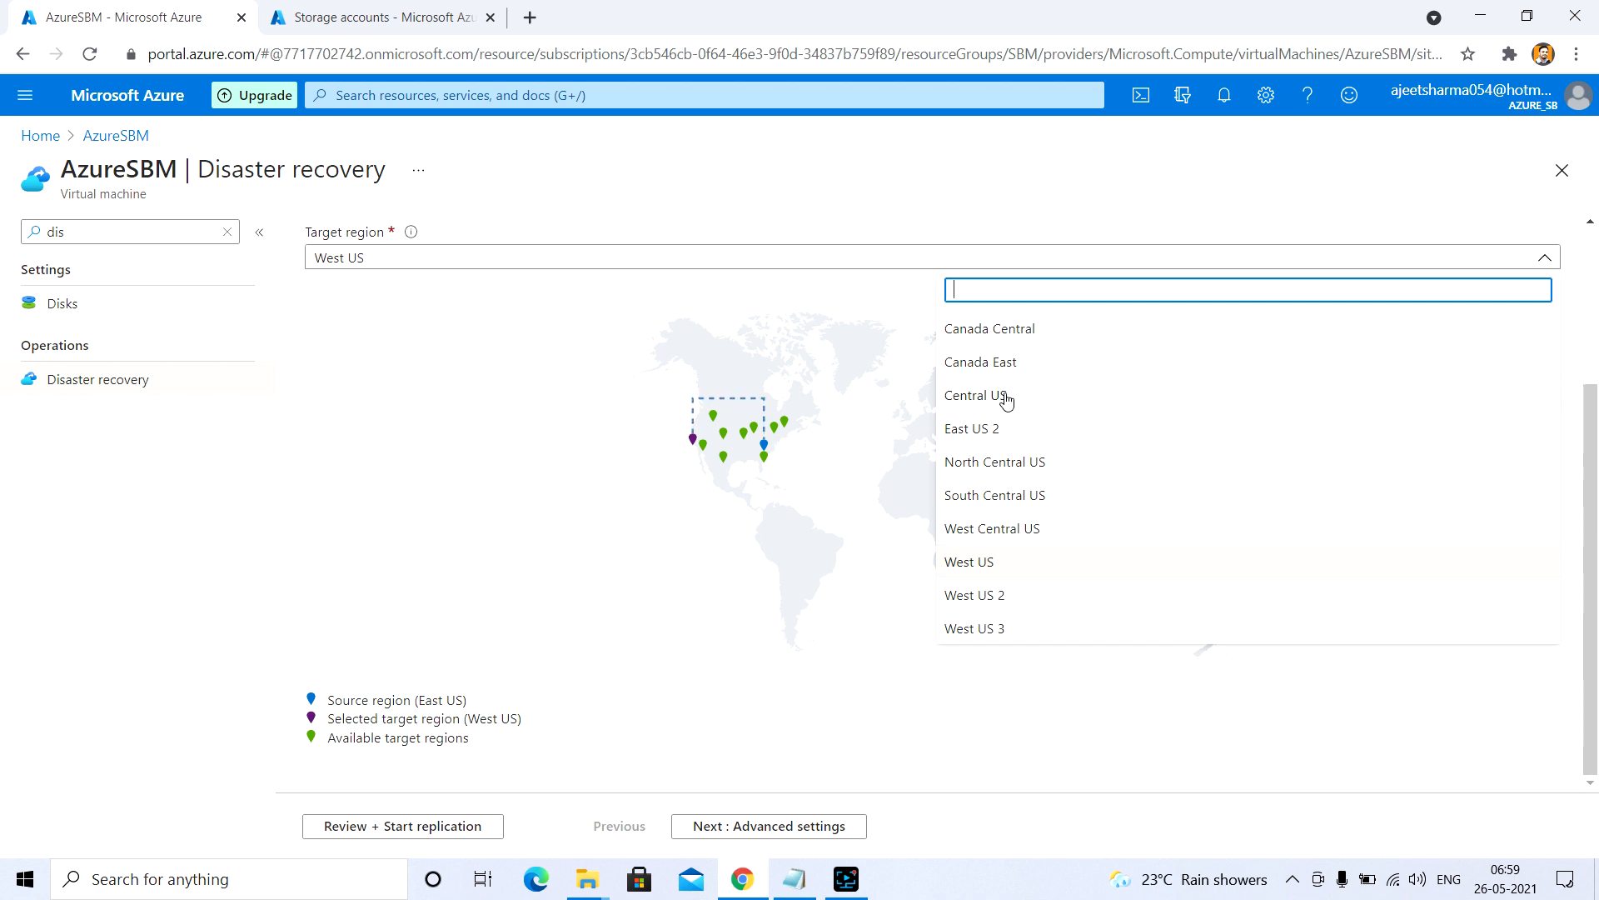
{"action": "left_click", "coordinate": [613, 549]}
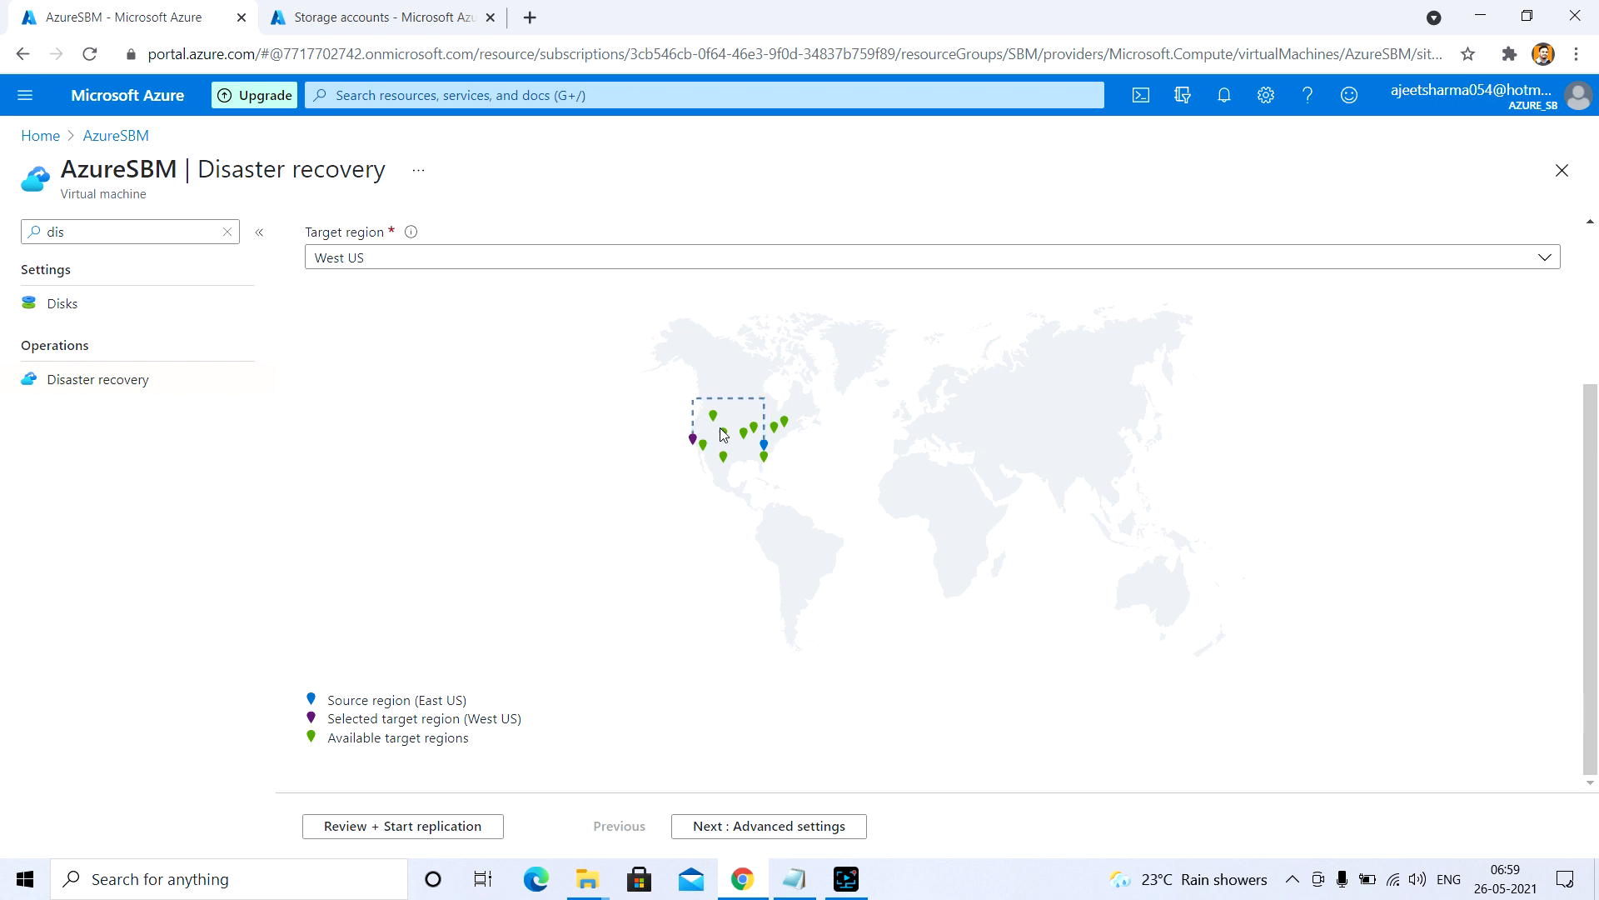
{"action": "left_click", "coordinate": [767, 257]}
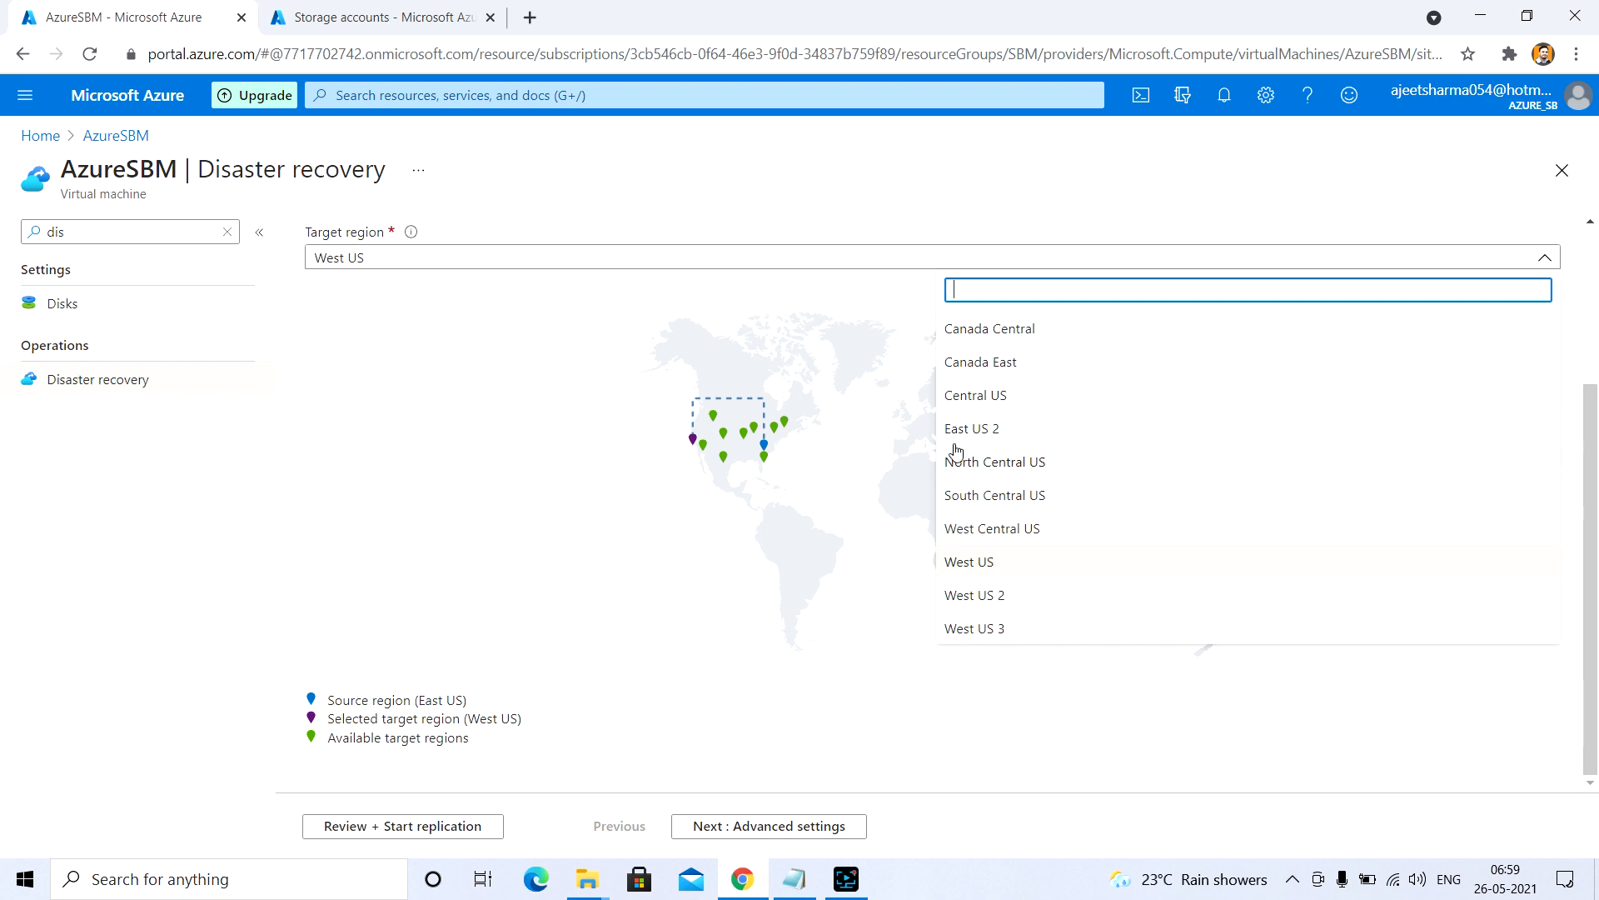
{"action": "left_click", "coordinate": [792, 607]}
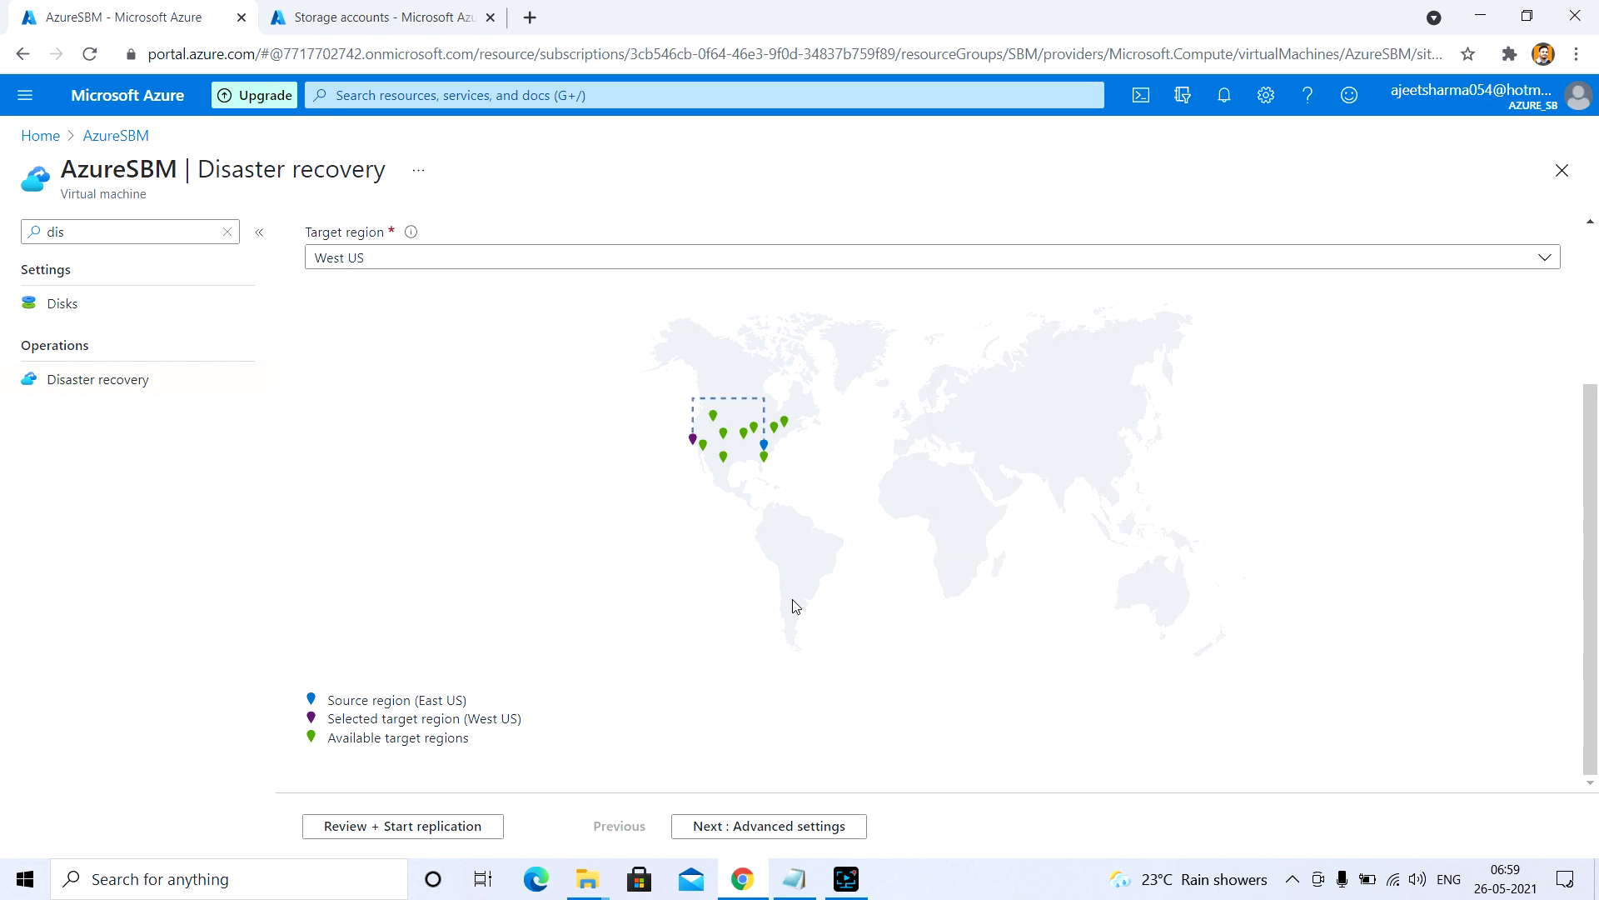
{"action": "left_click", "coordinate": [730, 827]}
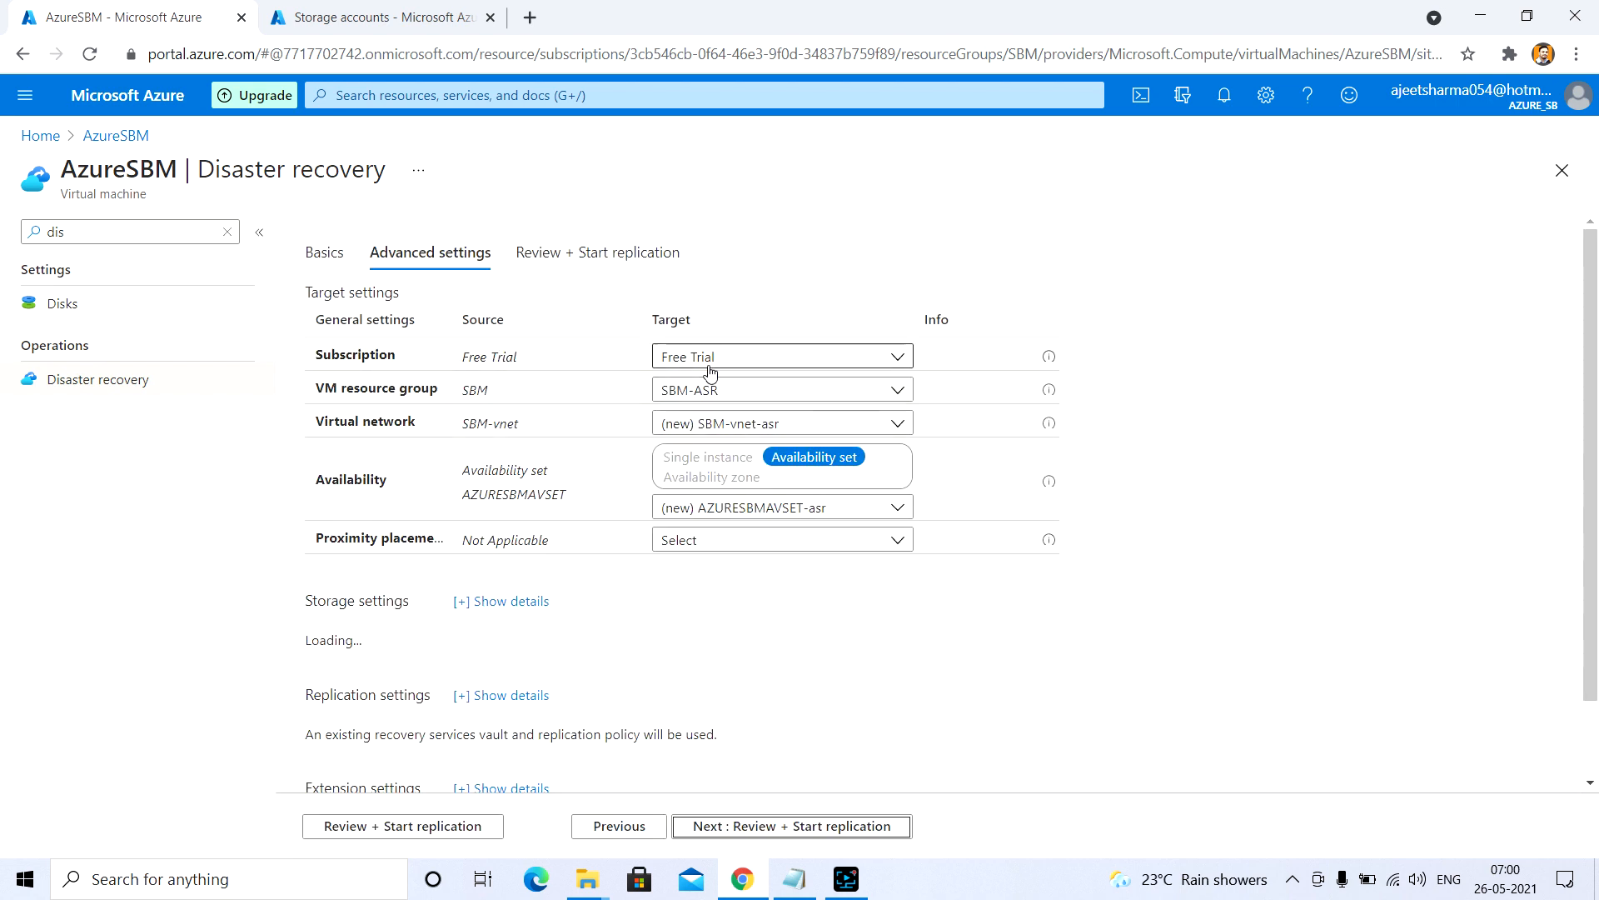
Select SBM-ASR as the target VM resource group for the replication.
{"action": "left_click", "coordinate": [709, 393]}
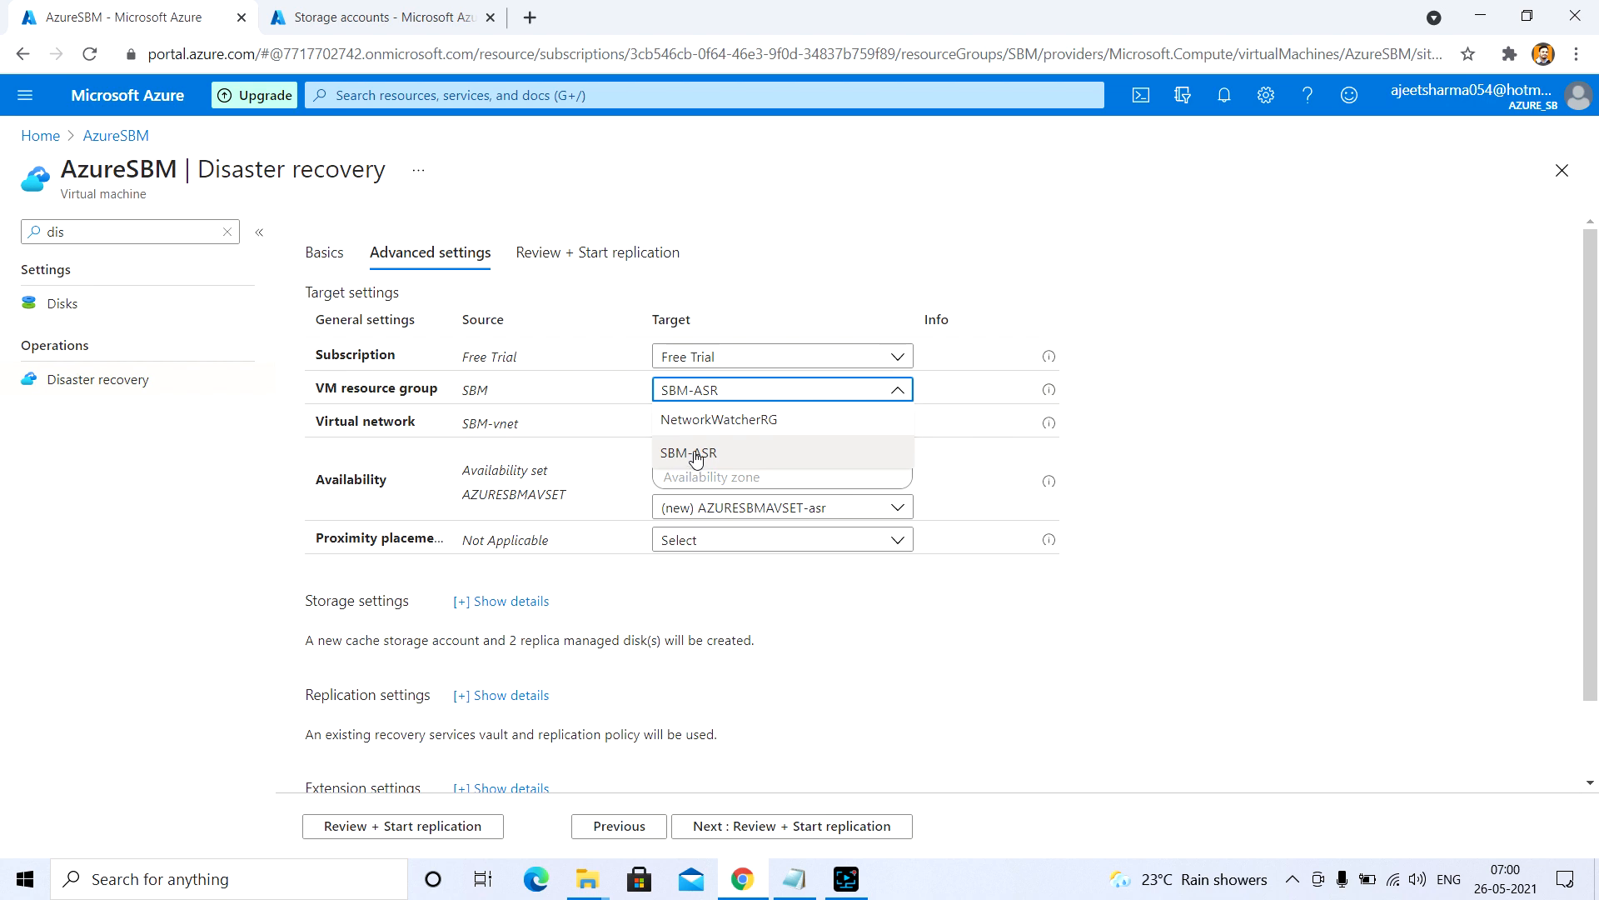
{"action": "left_click", "coordinate": [698, 454]}
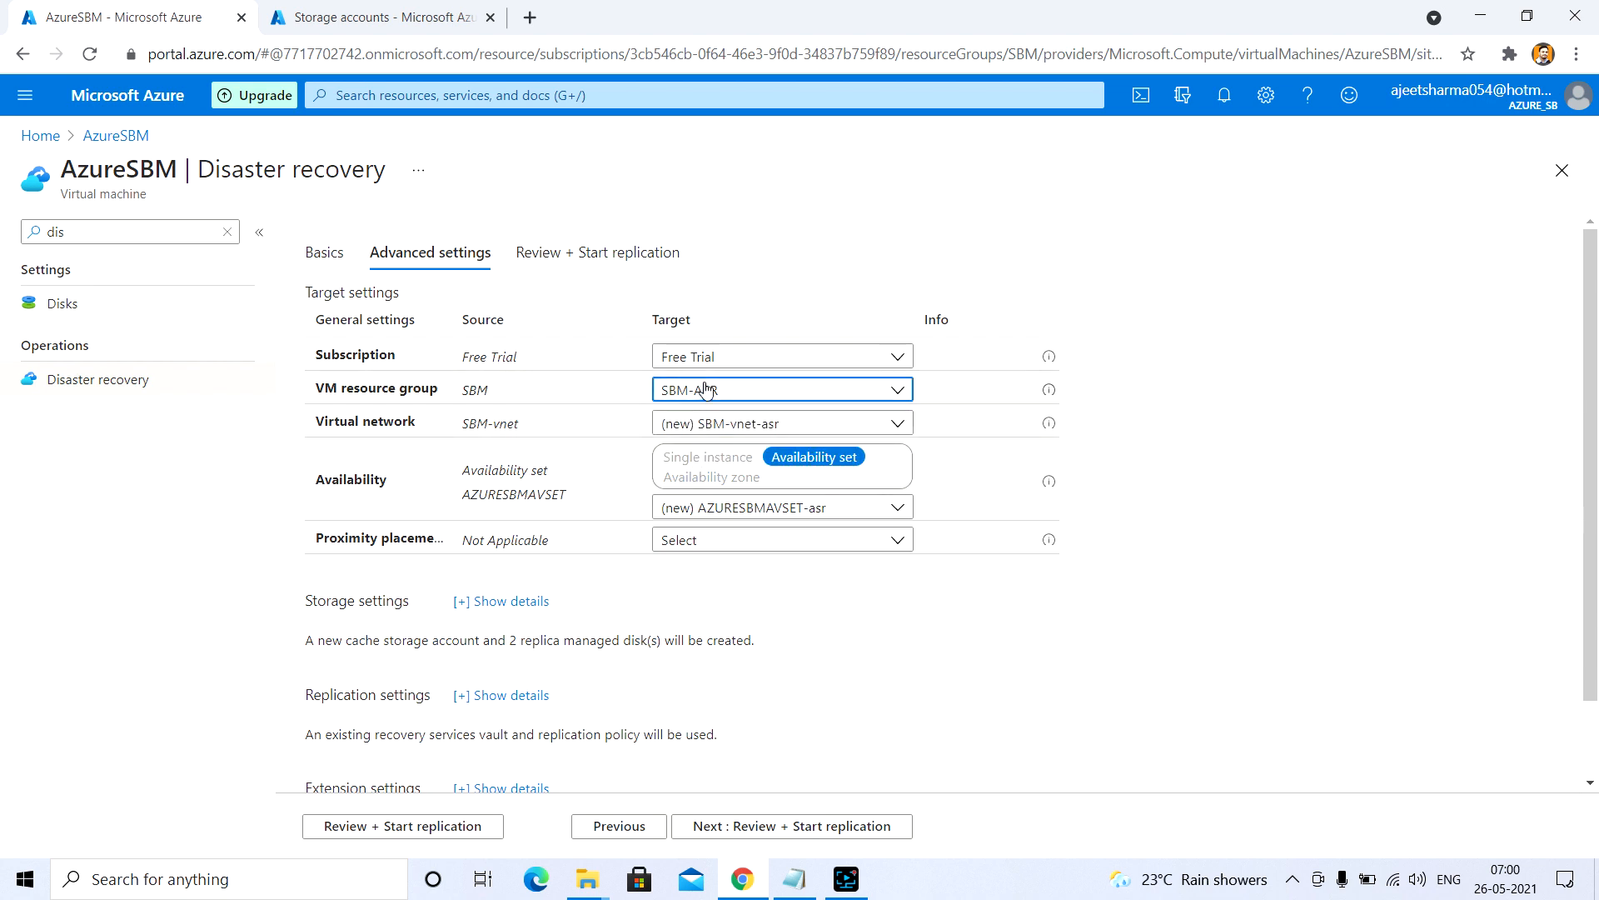
{"action": "left_click", "coordinate": [743, 398]}
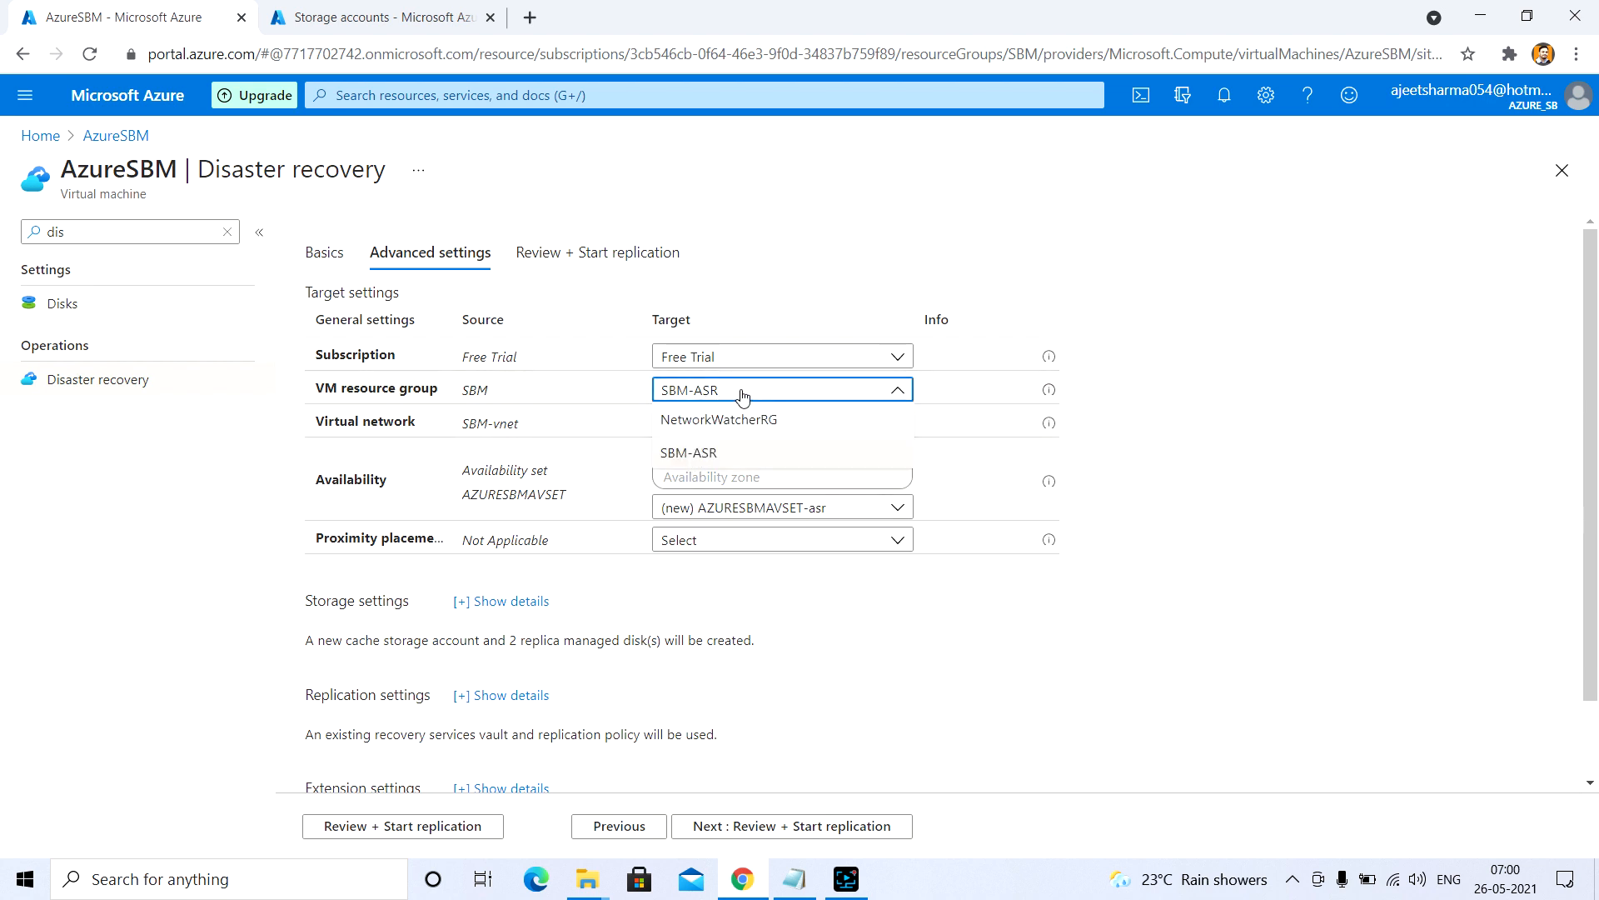
{"action": "left_click", "coordinate": [706, 455]}
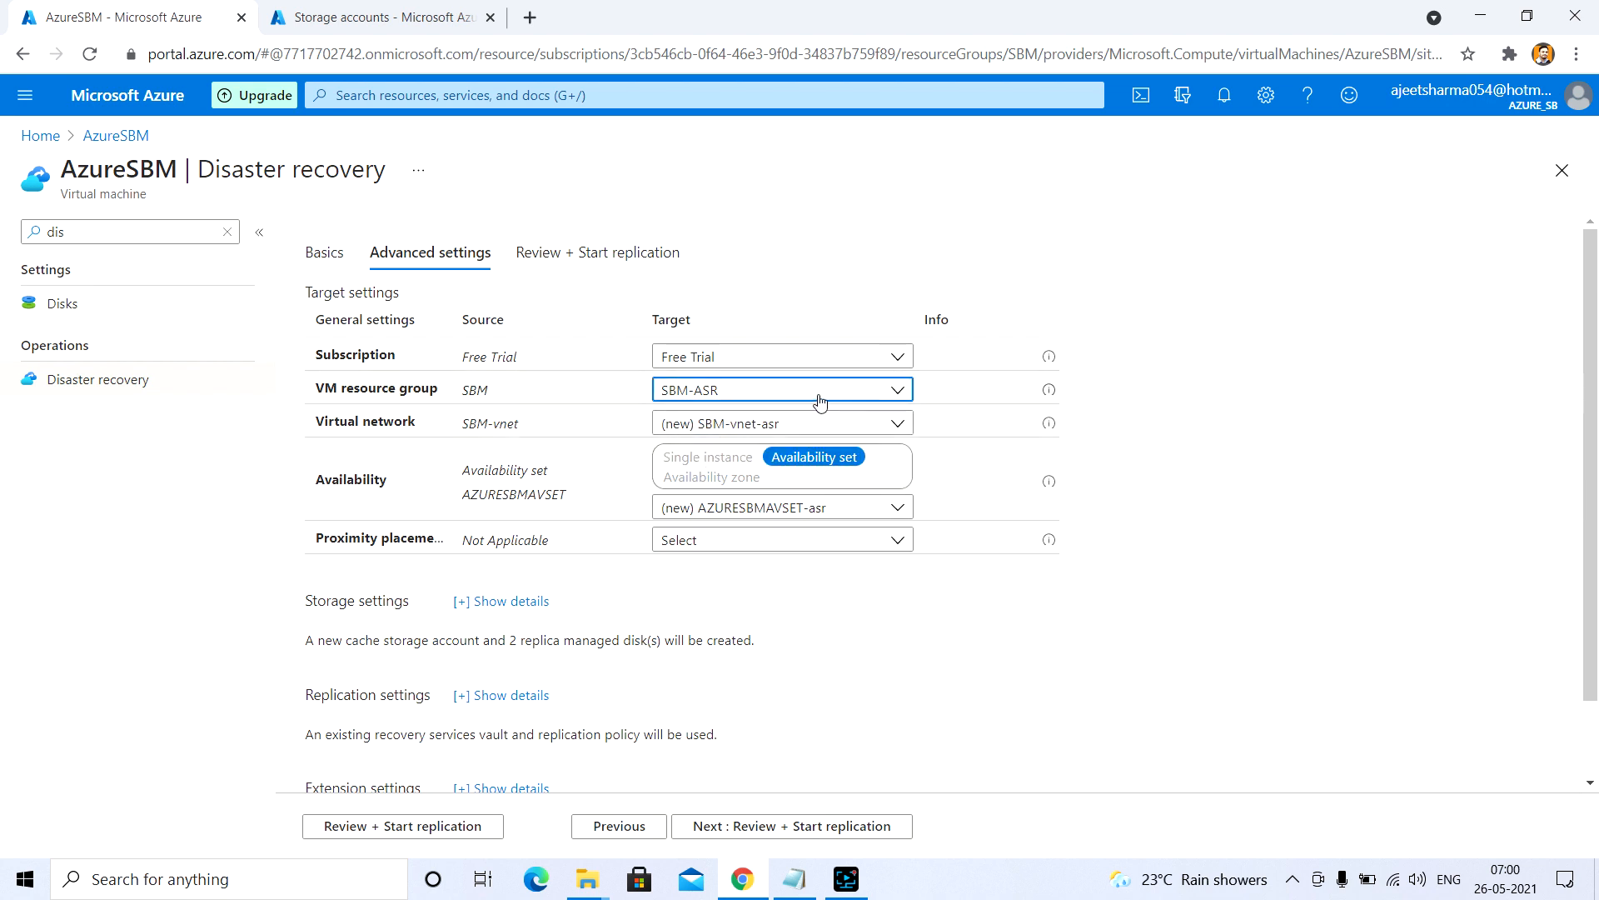
{"action": "left_click", "coordinate": [746, 396]}
{"action": "left_click", "coordinate": [745, 396]}
Set the target virtual network to VNET-ASR and select the new AZURESBMAVSET-asr availability set.
{"action": "left_click", "coordinate": [688, 430]}
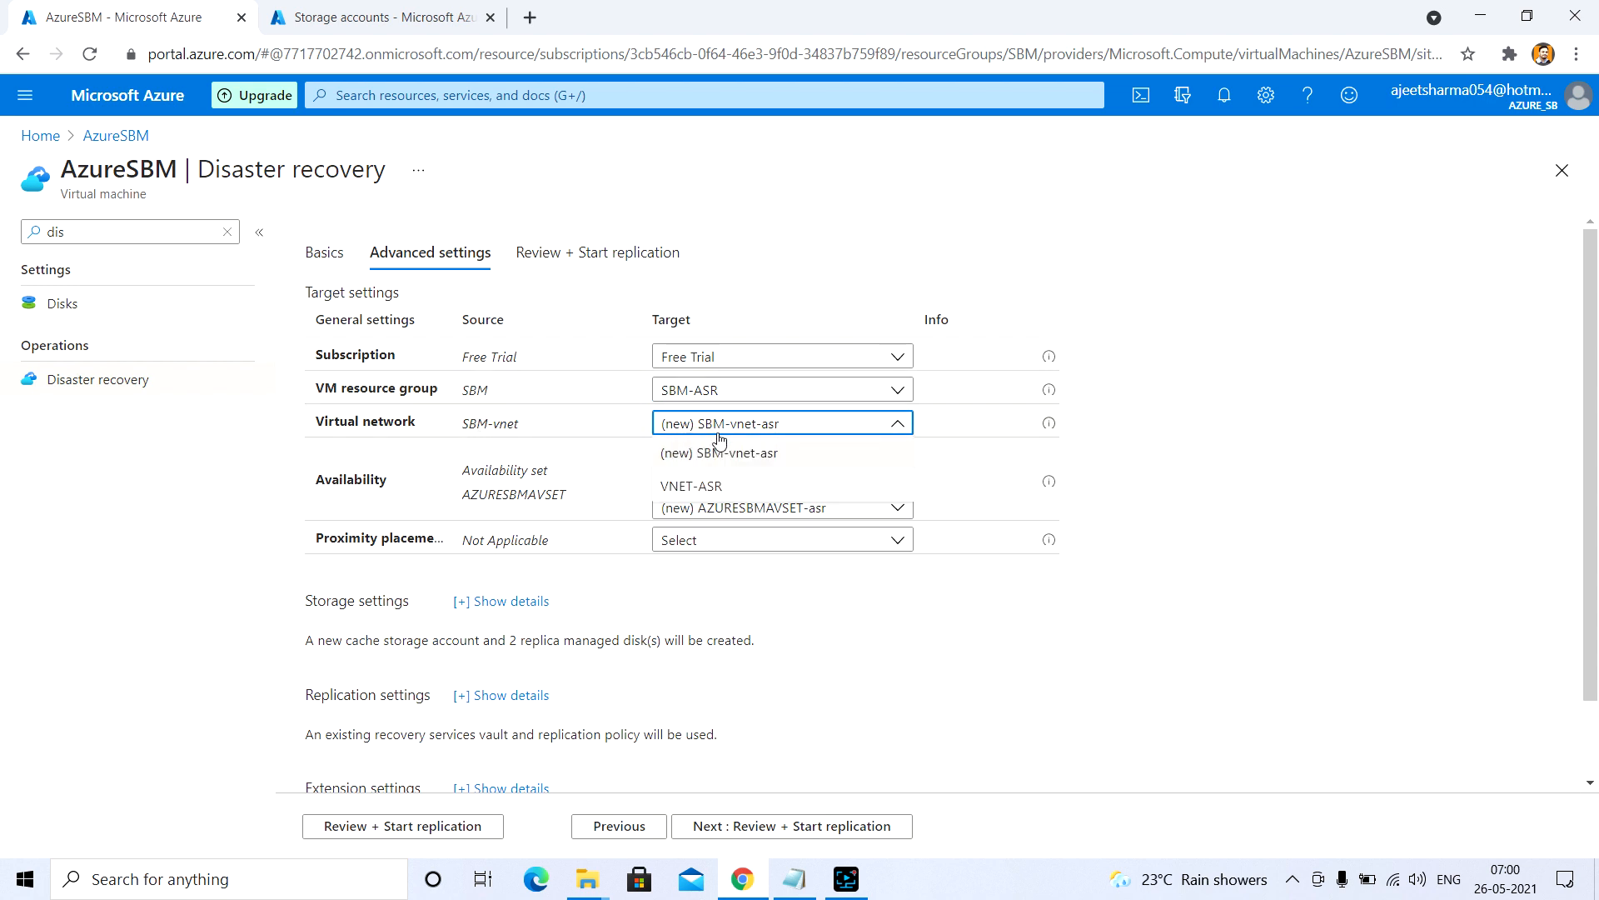
{"action": "left_click", "coordinate": [708, 488]}
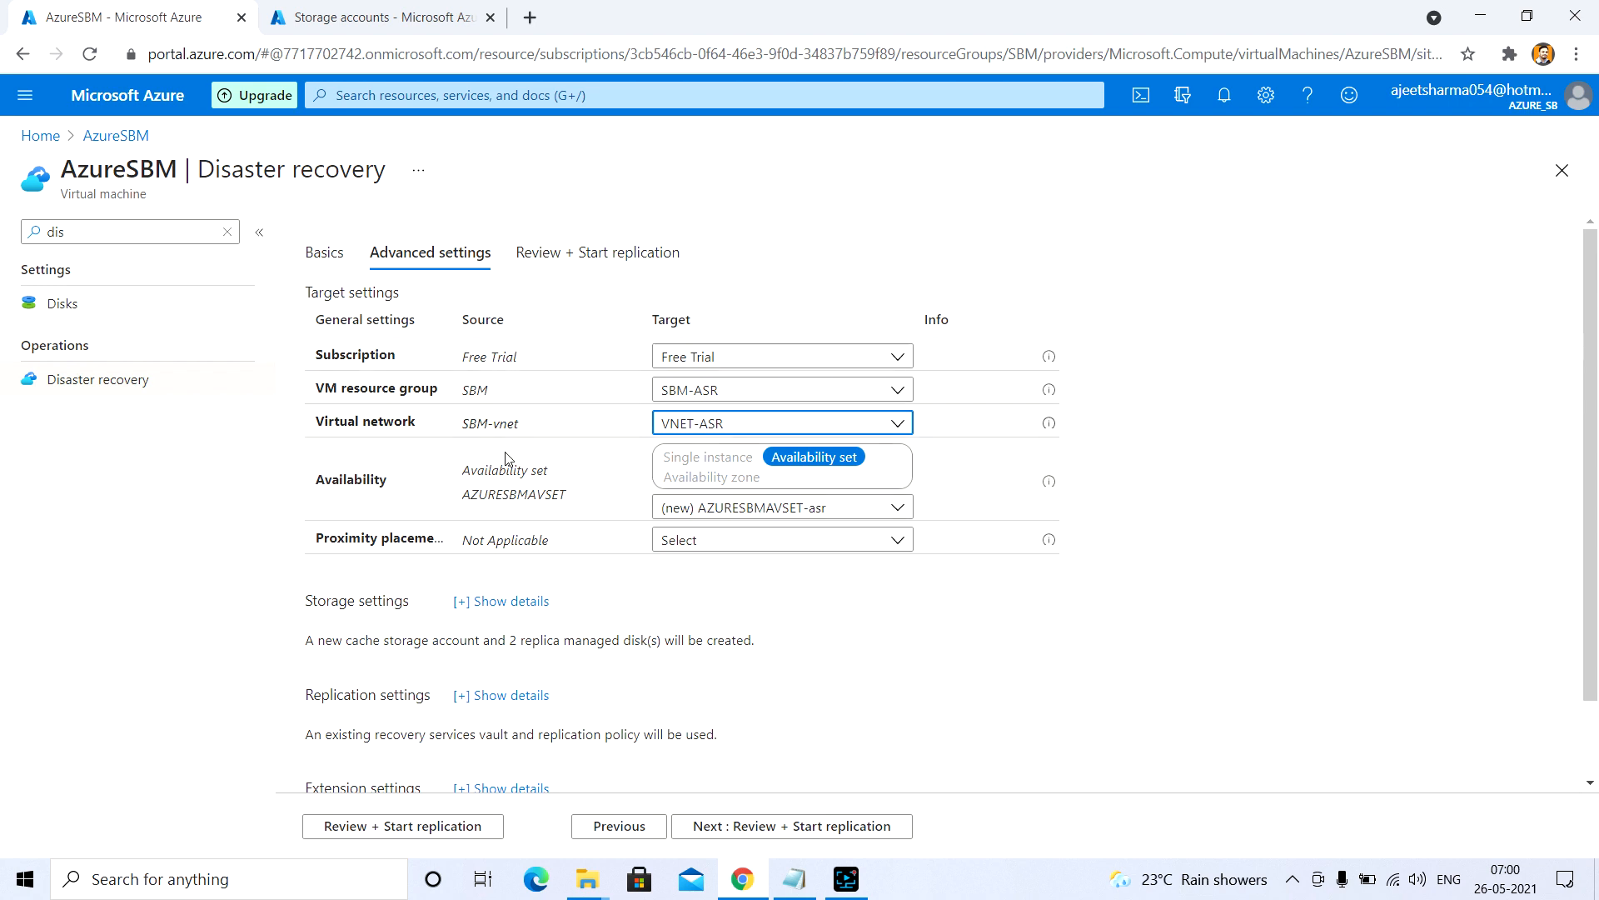
{"action": "left_click", "coordinate": [763, 512]}
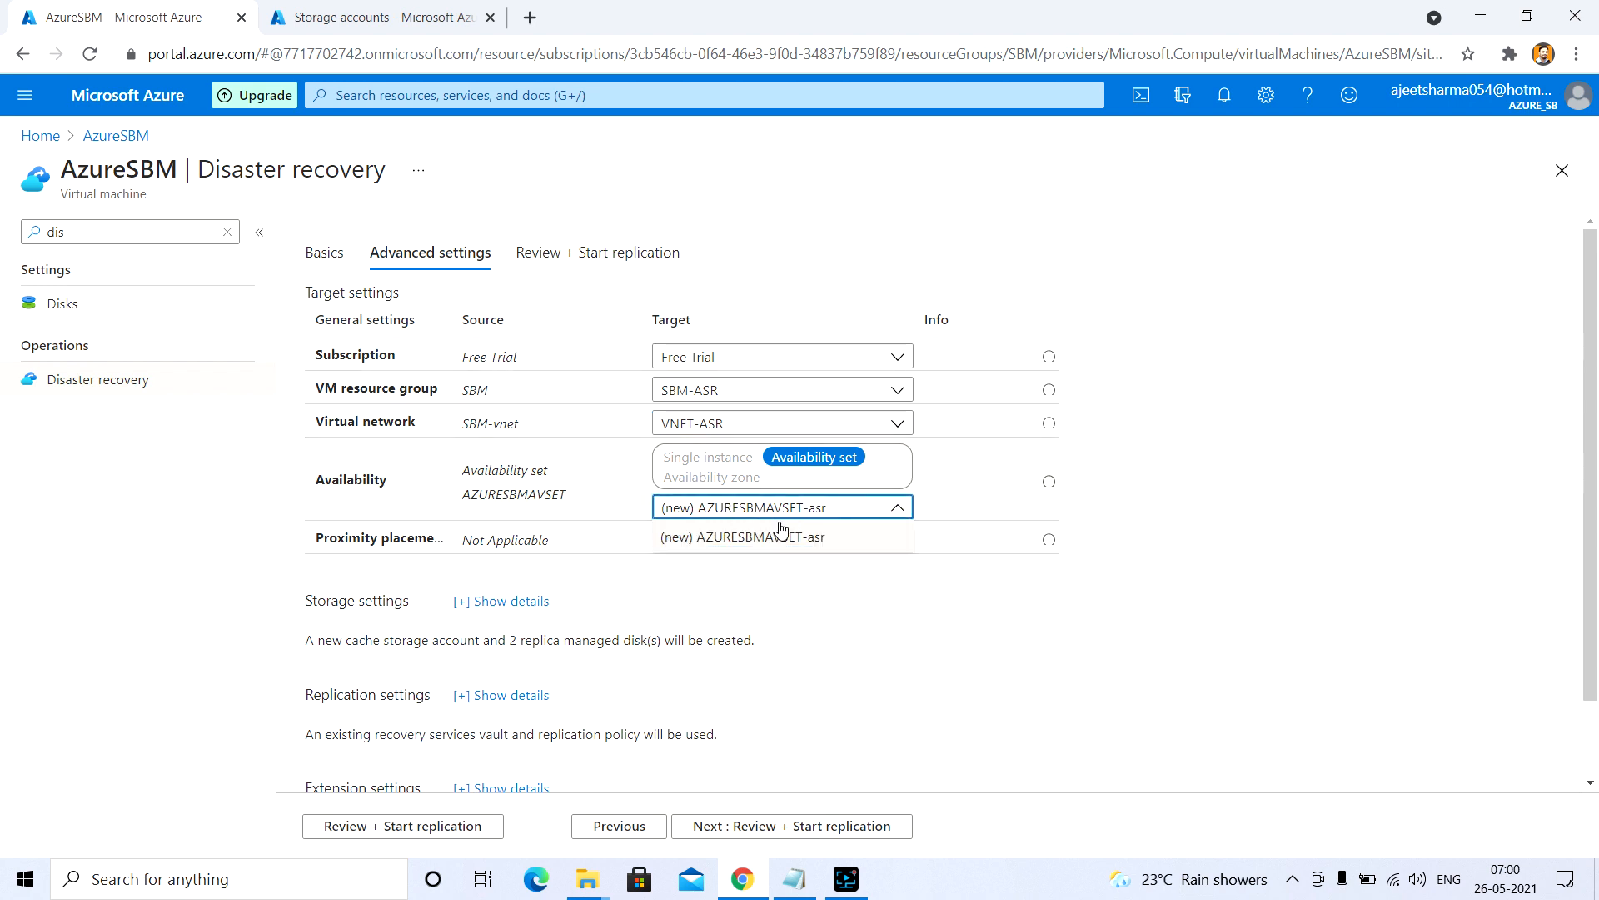
{"action": "left_click", "coordinate": [760, 536]}
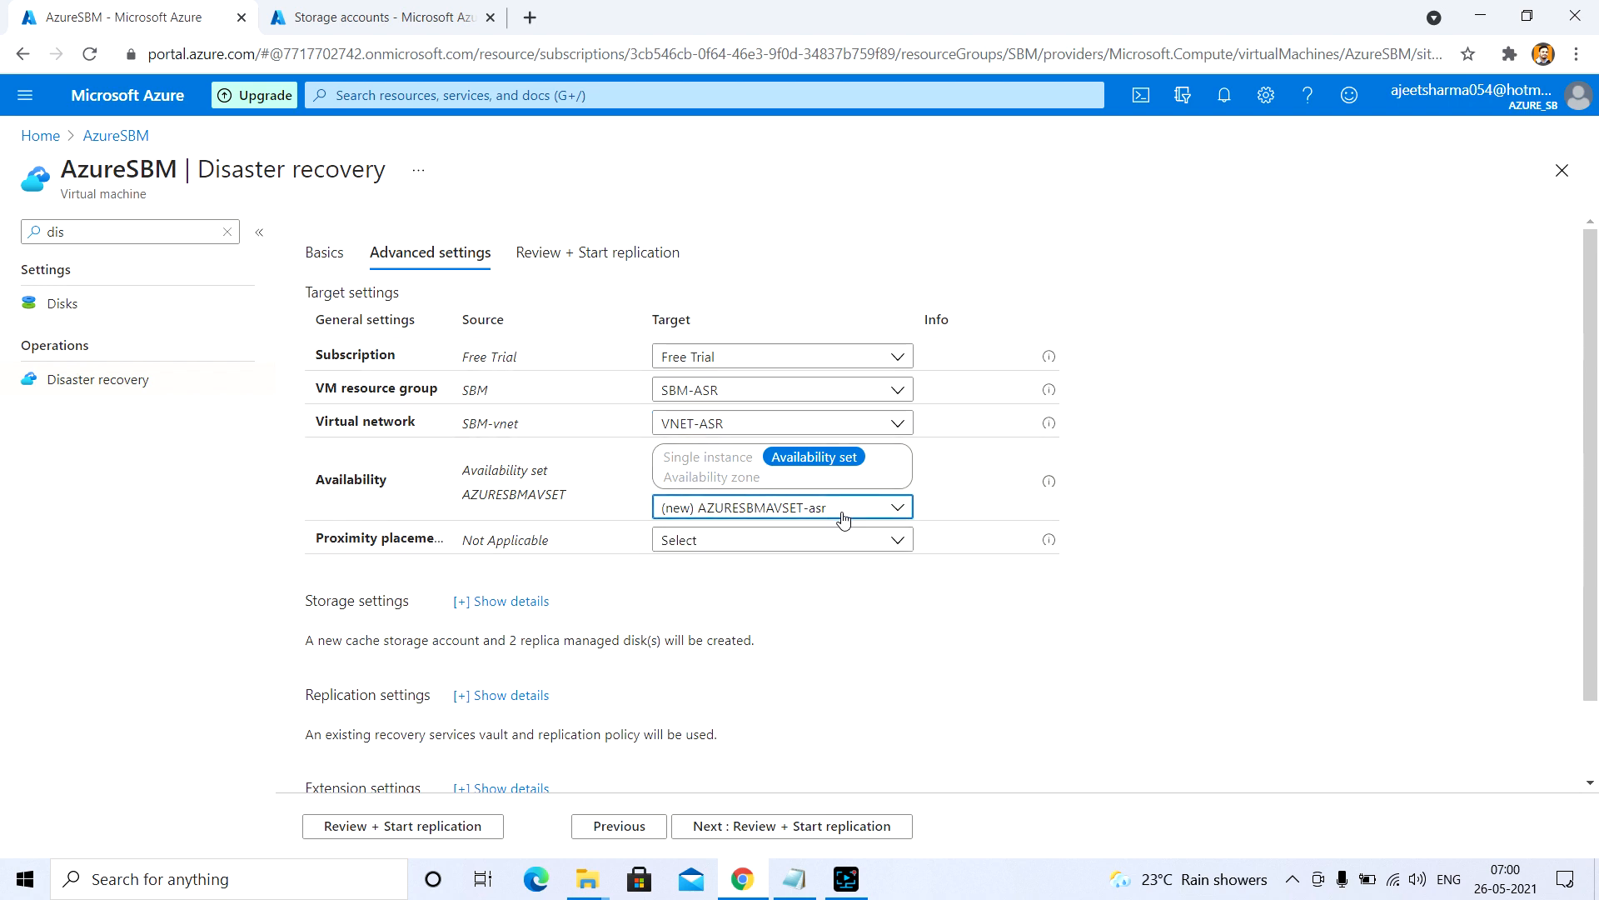
Expand the details of the extension, replication and storage settings.
{"action": "scroll", "coordinate": [844, 518], "scroll_direction": "down", "scroll_amount": 2}
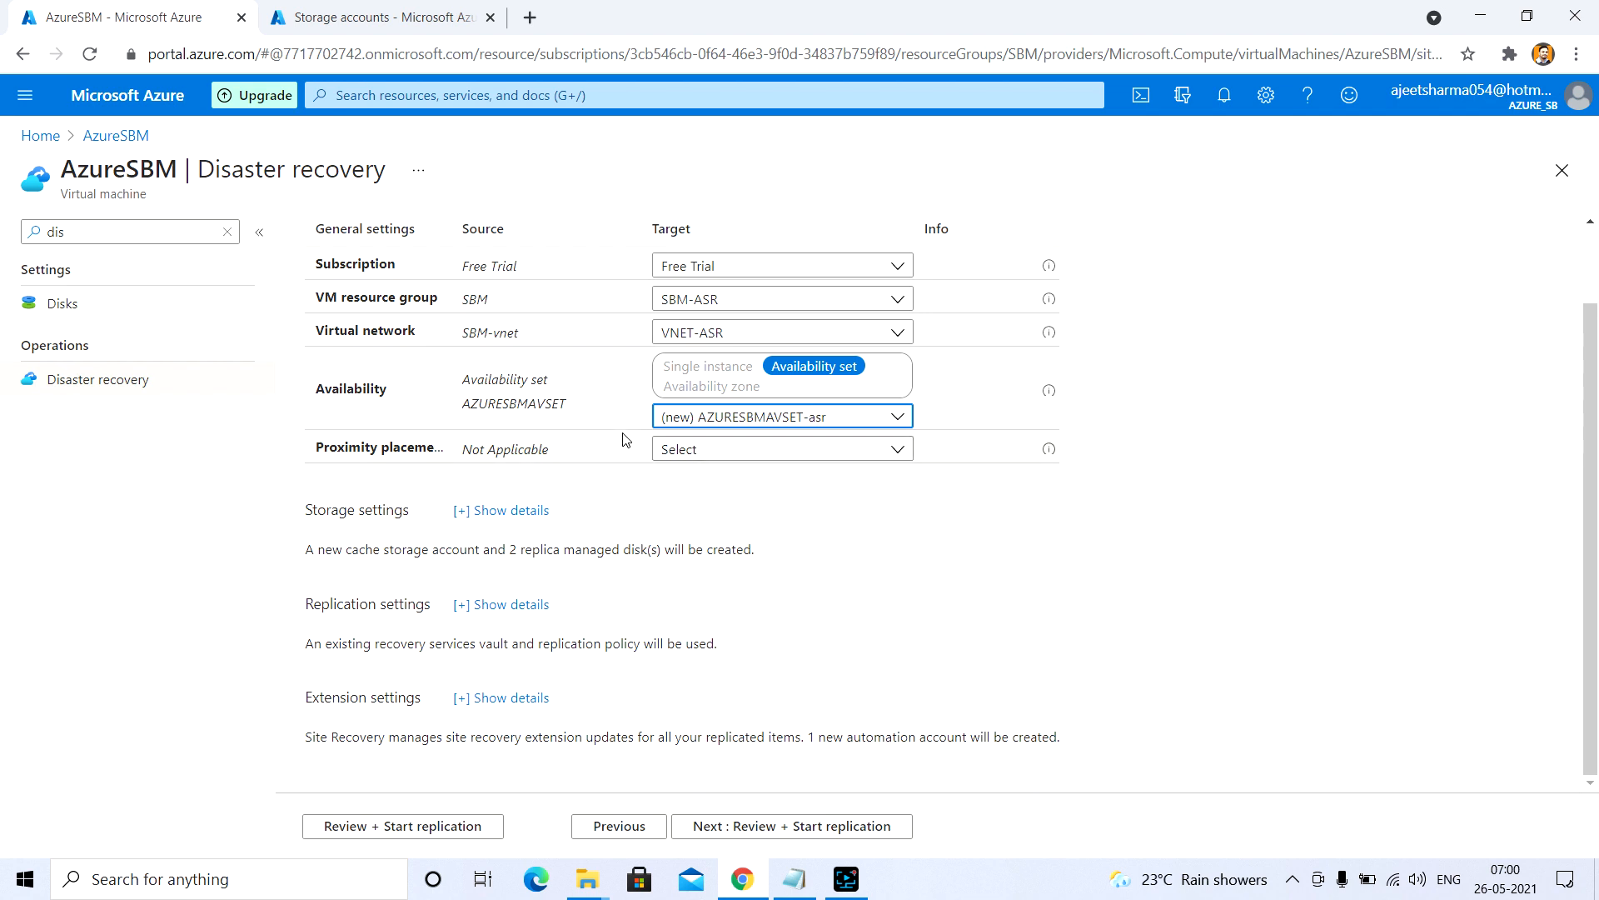
{"action": "left_click", "coordinate": [523, 701]}
{"action": "left_click", "coordinate": [494, 606]}
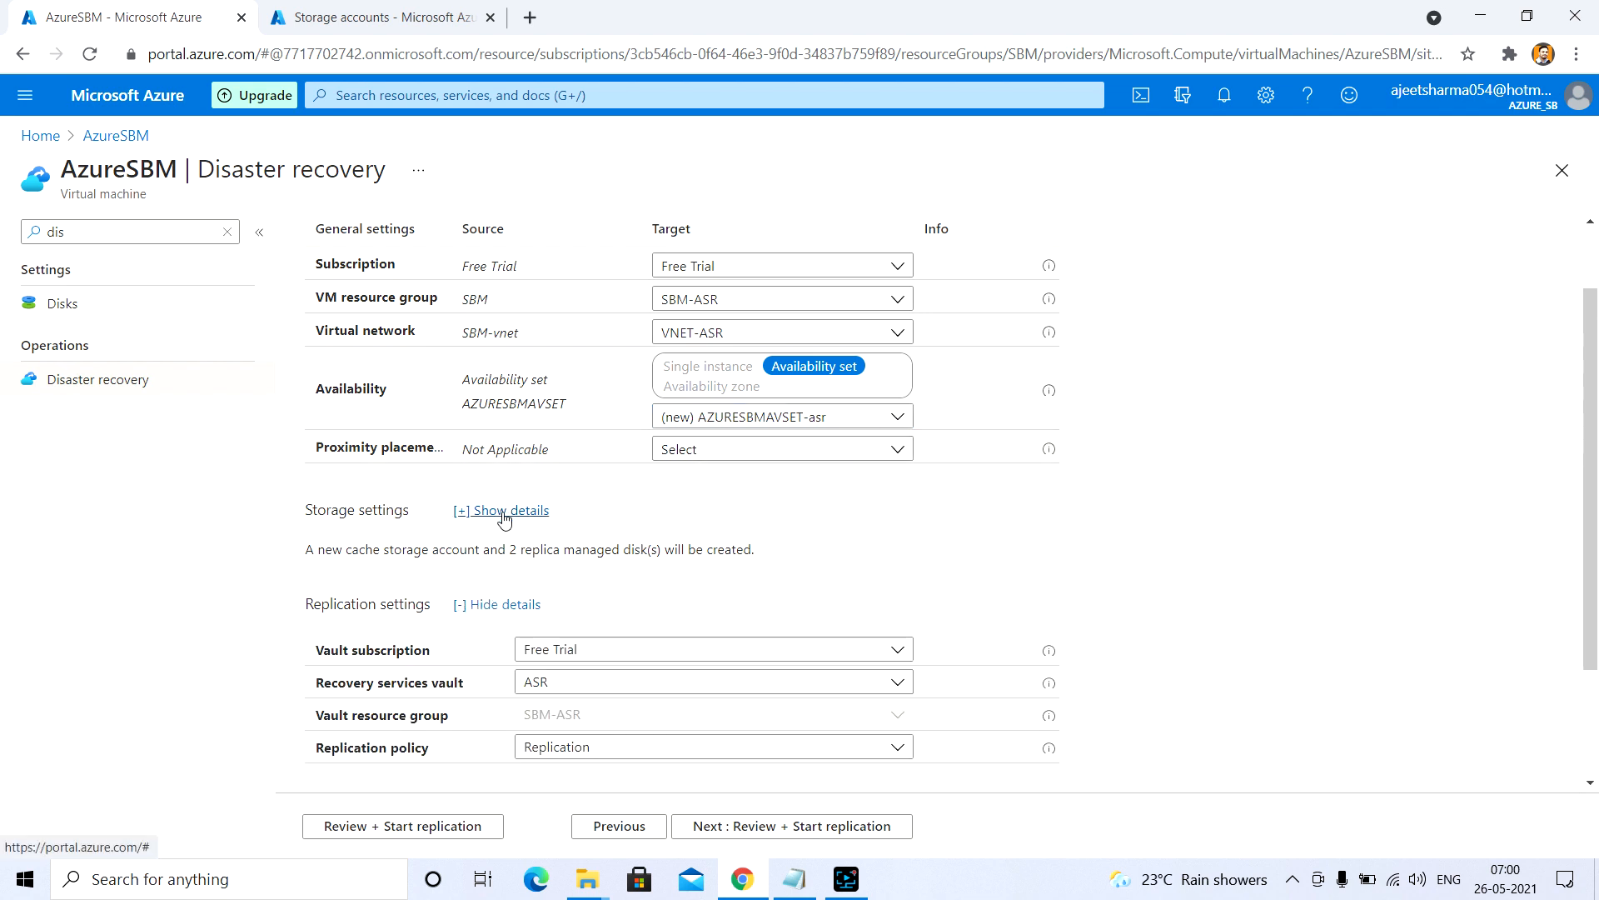
{"action": "left_click", "coordinate": [503, 510]}
{"action": "scroll", "coordinate": [656, 647], "scroll_direction": "down", "scroll_amount": 3}
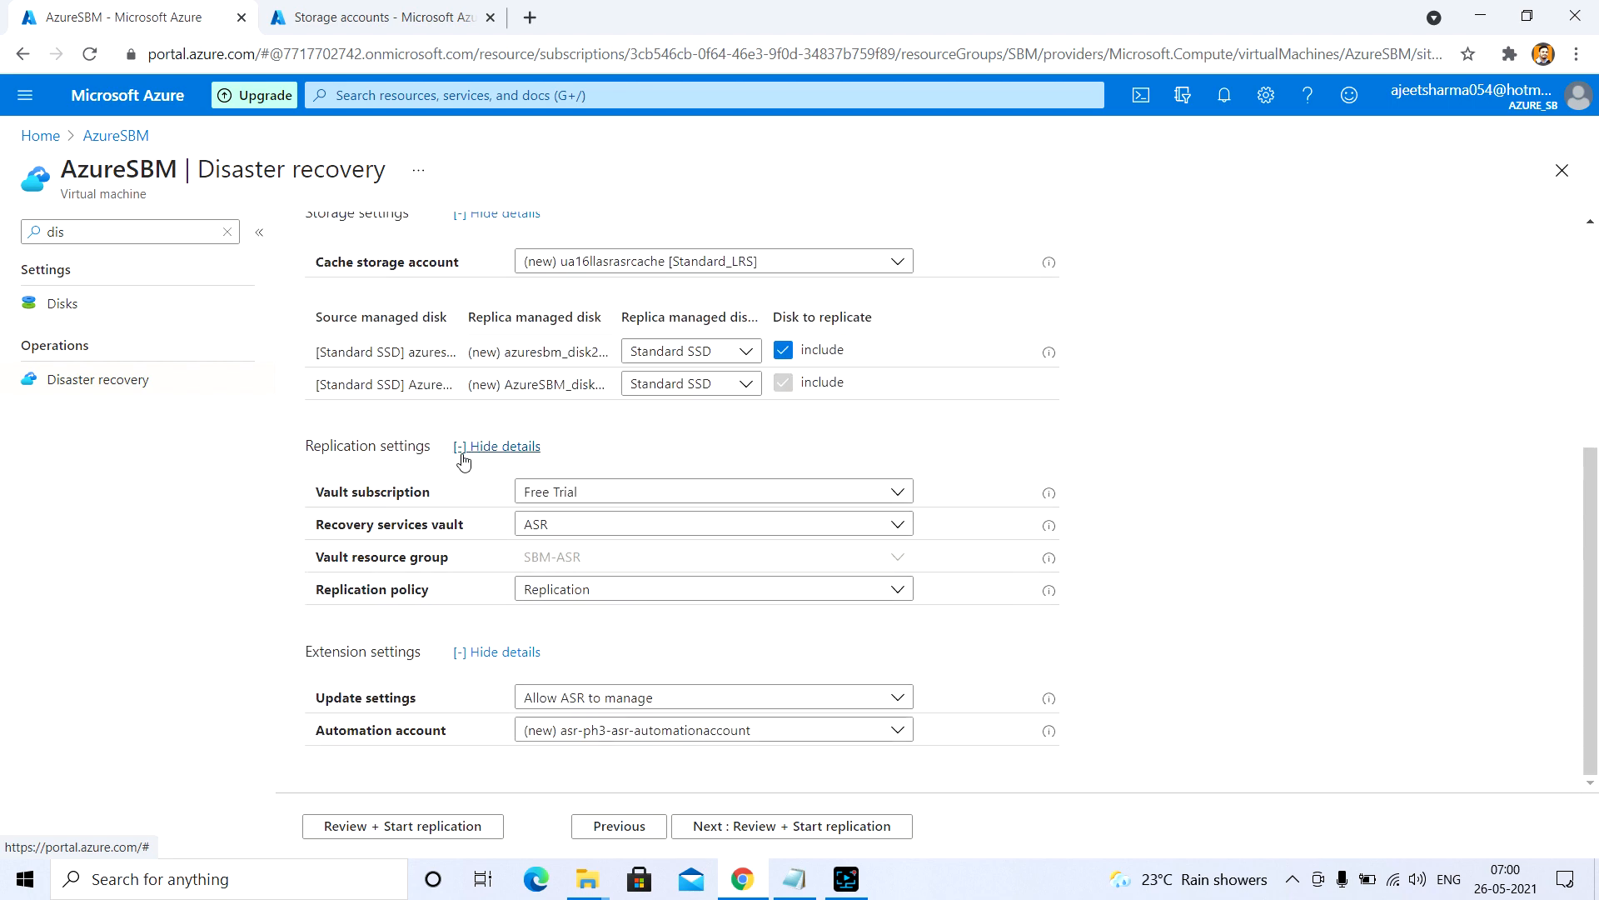
Select ASR as the Recovery Services vault and Replication as the replication policy.
{"action": "left_click", "coordinate": [565, 532]}
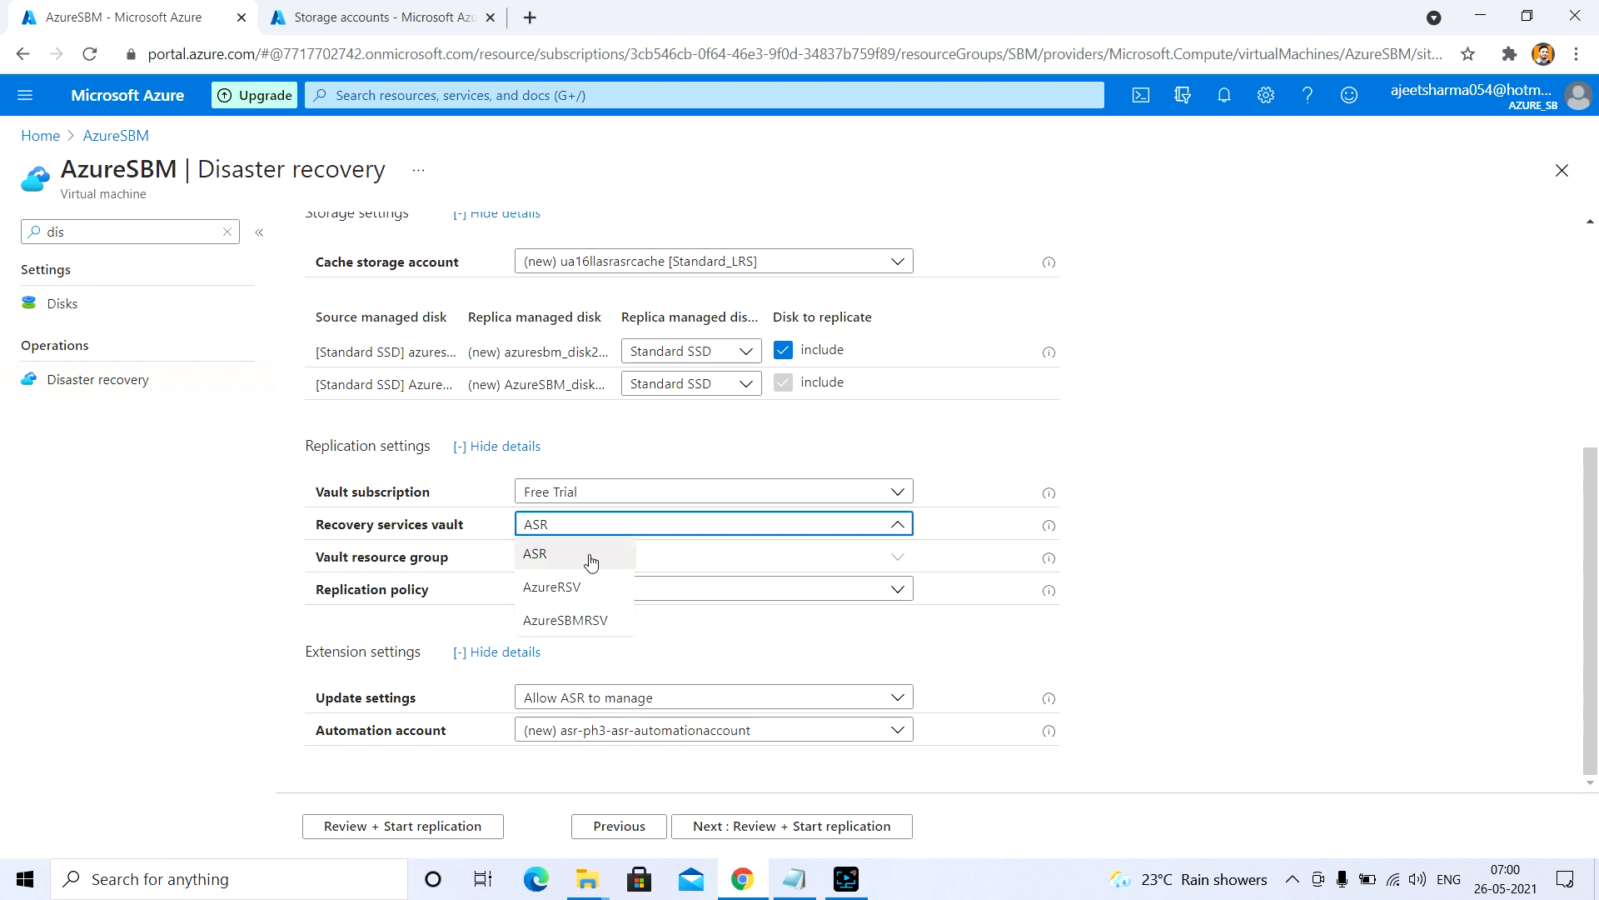
{"action": "left_click", "coordinate": [572, 564]}
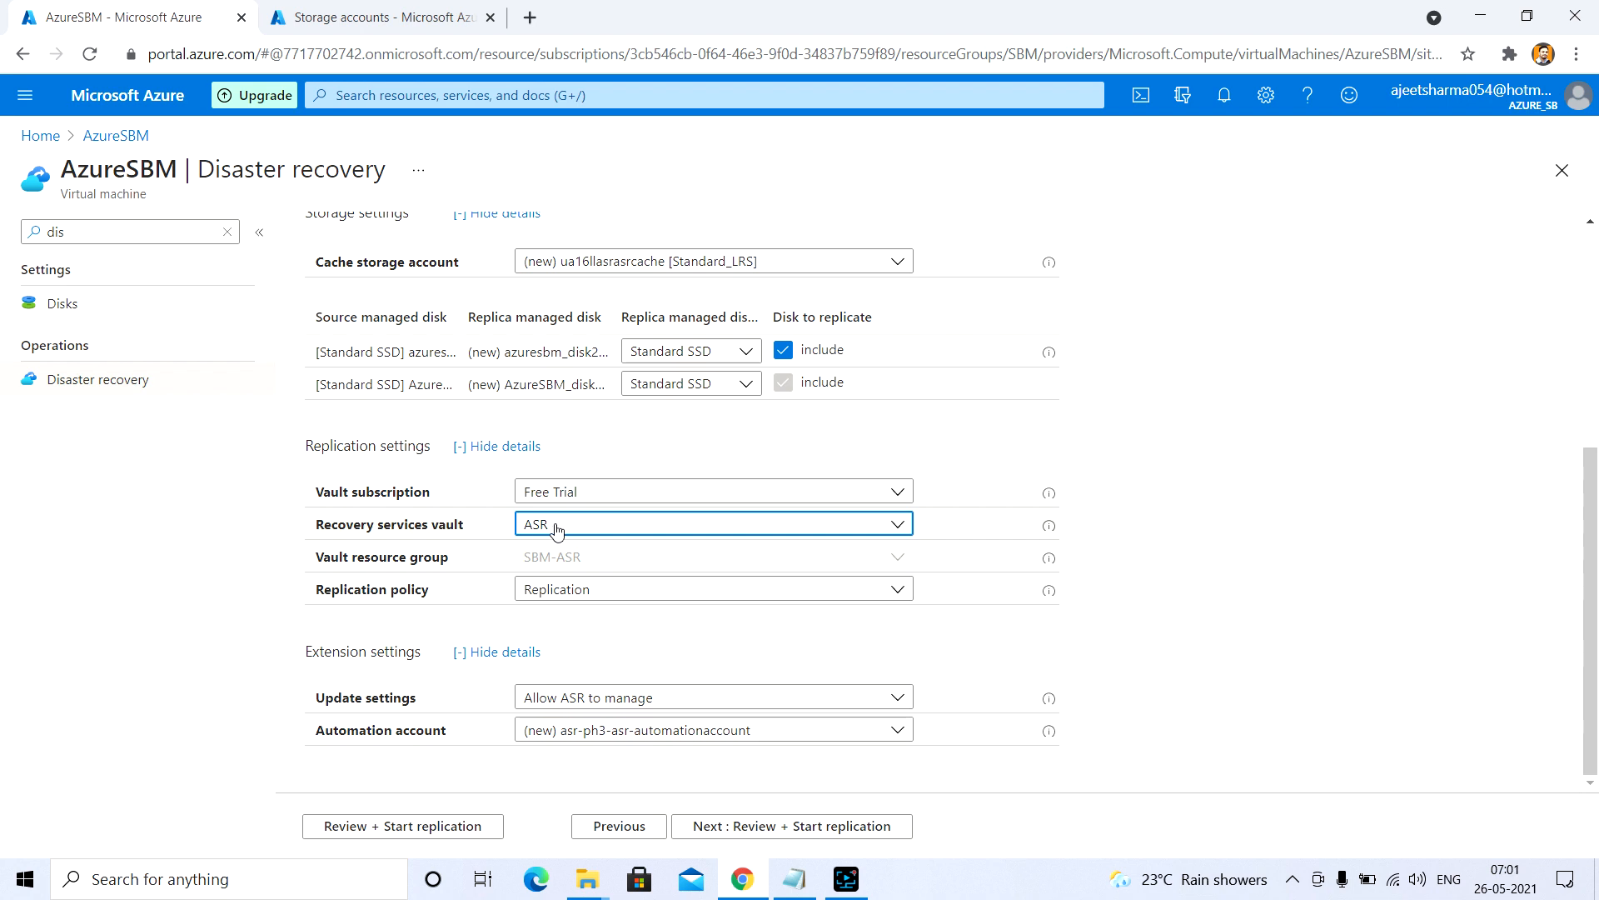
{"action": "left_click", "coordinate": [574, 591]}
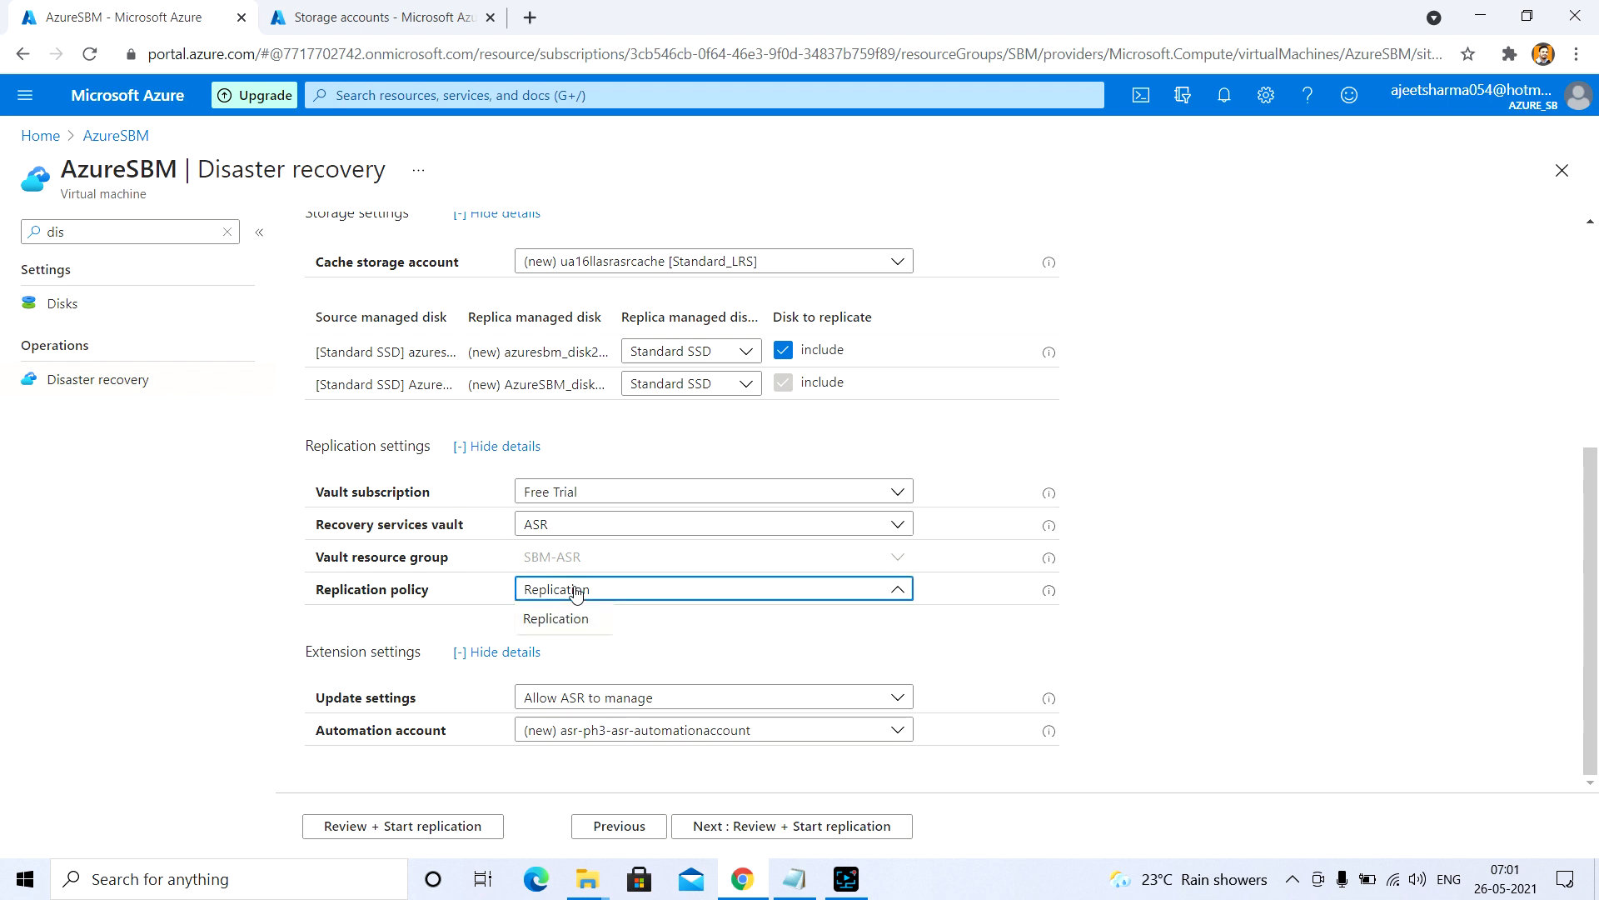
{"action": "left_click", "coordinate": [558, 618]}
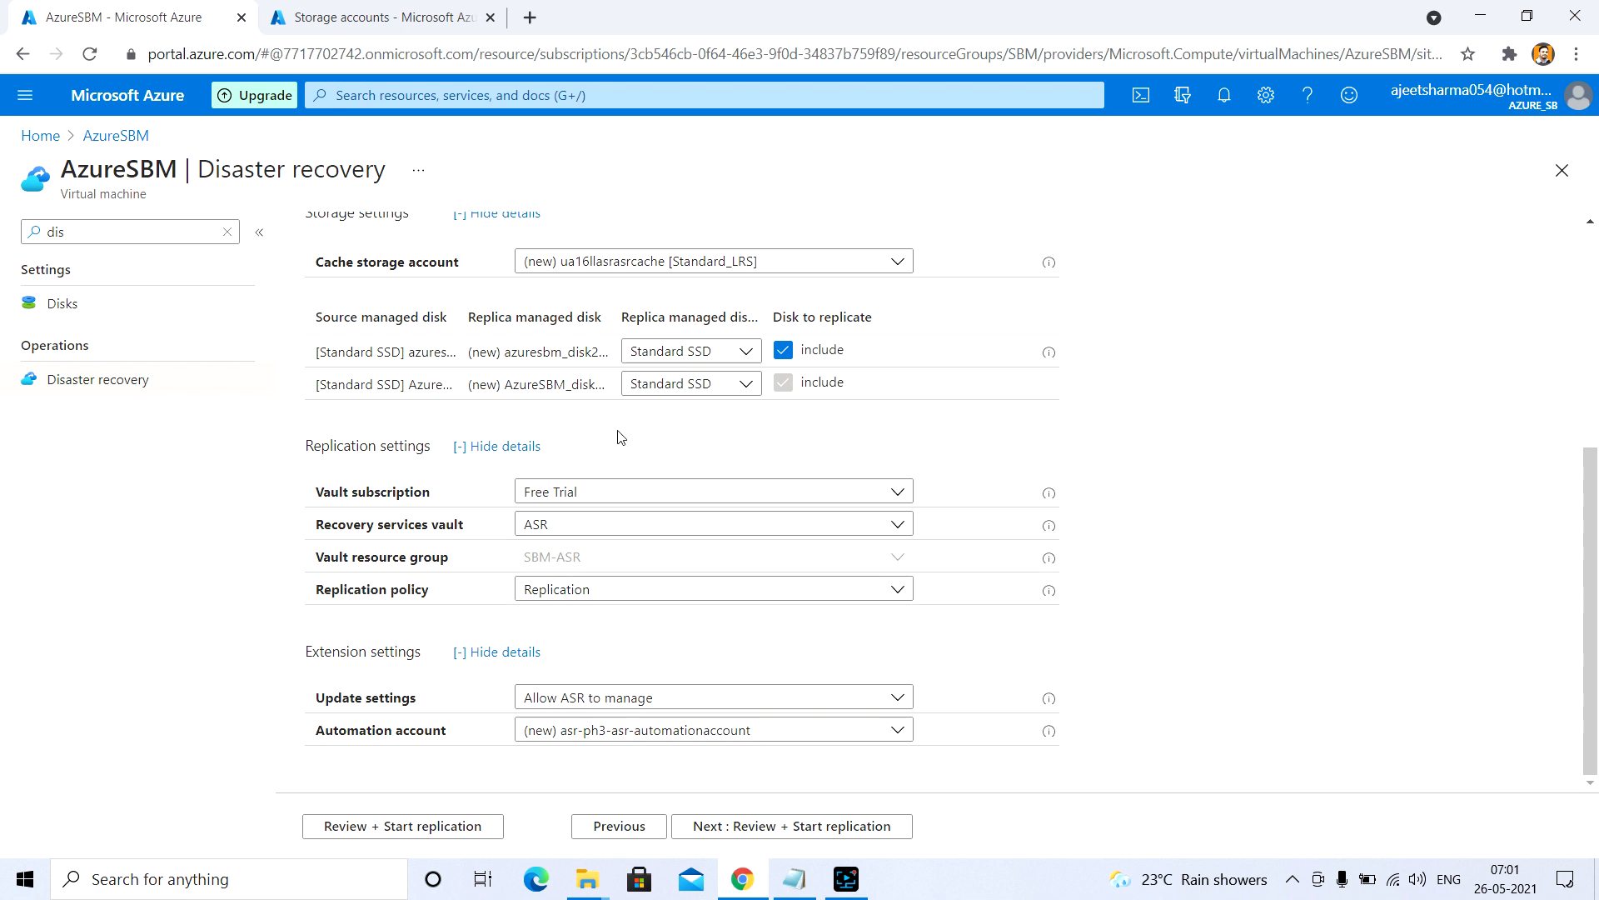
Review the replica managed disk types and select Standard SSD for both disks in the storage settings.
{"action": "scroll", "coordinate": [597, 460], "scroll_direction": "up", "scroll_amount": 2}
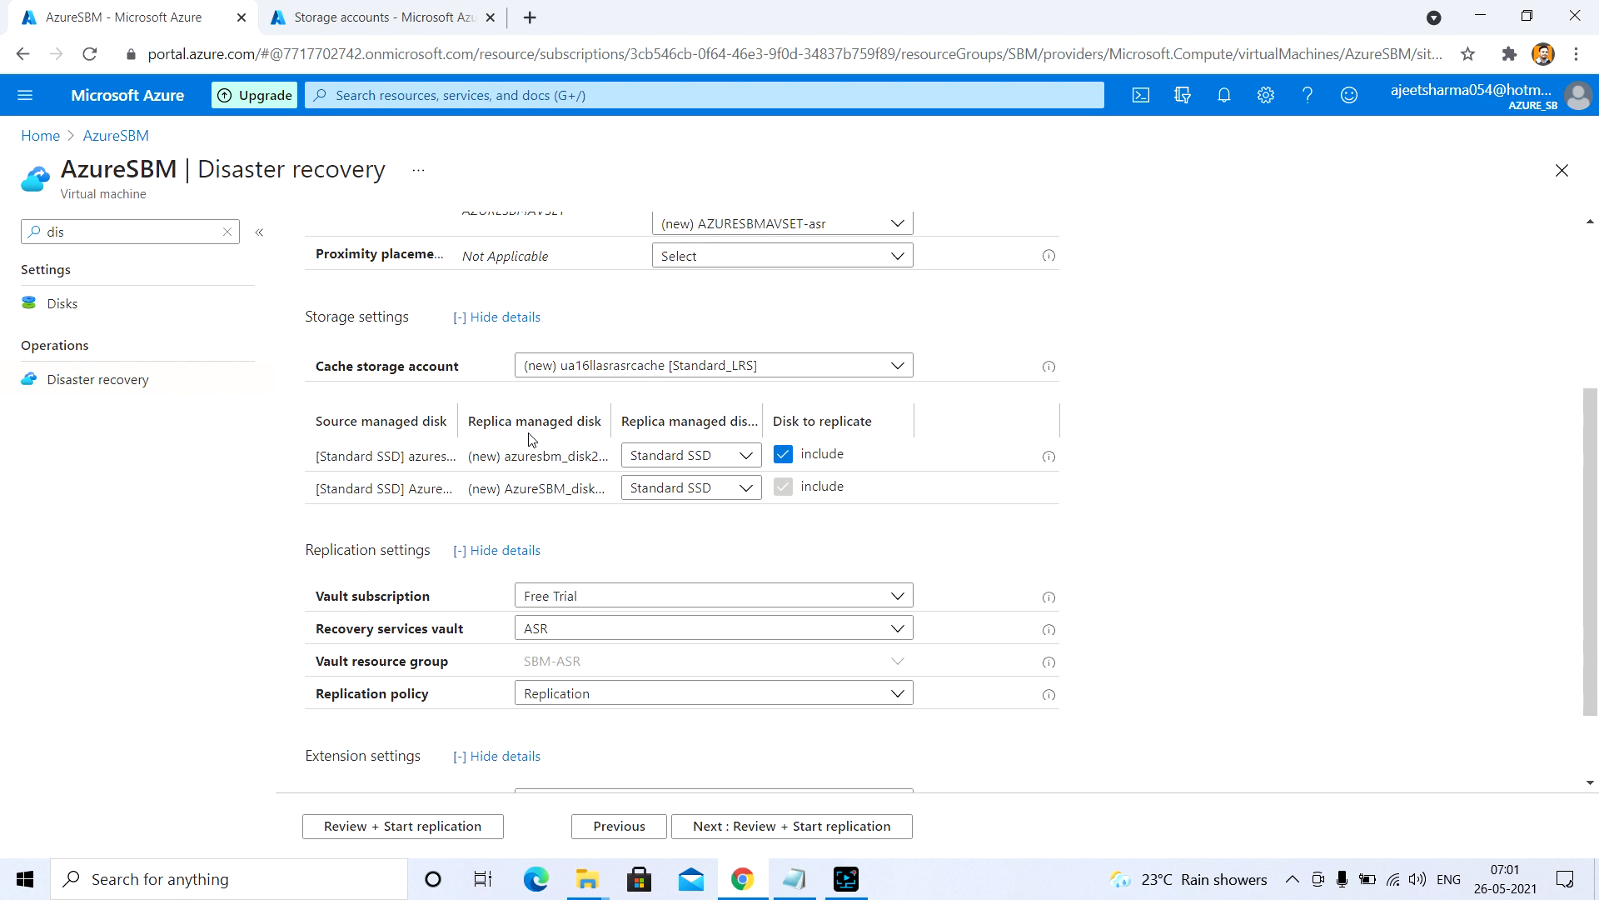
{"action": "left_click", "coordinate": [685, 455]}
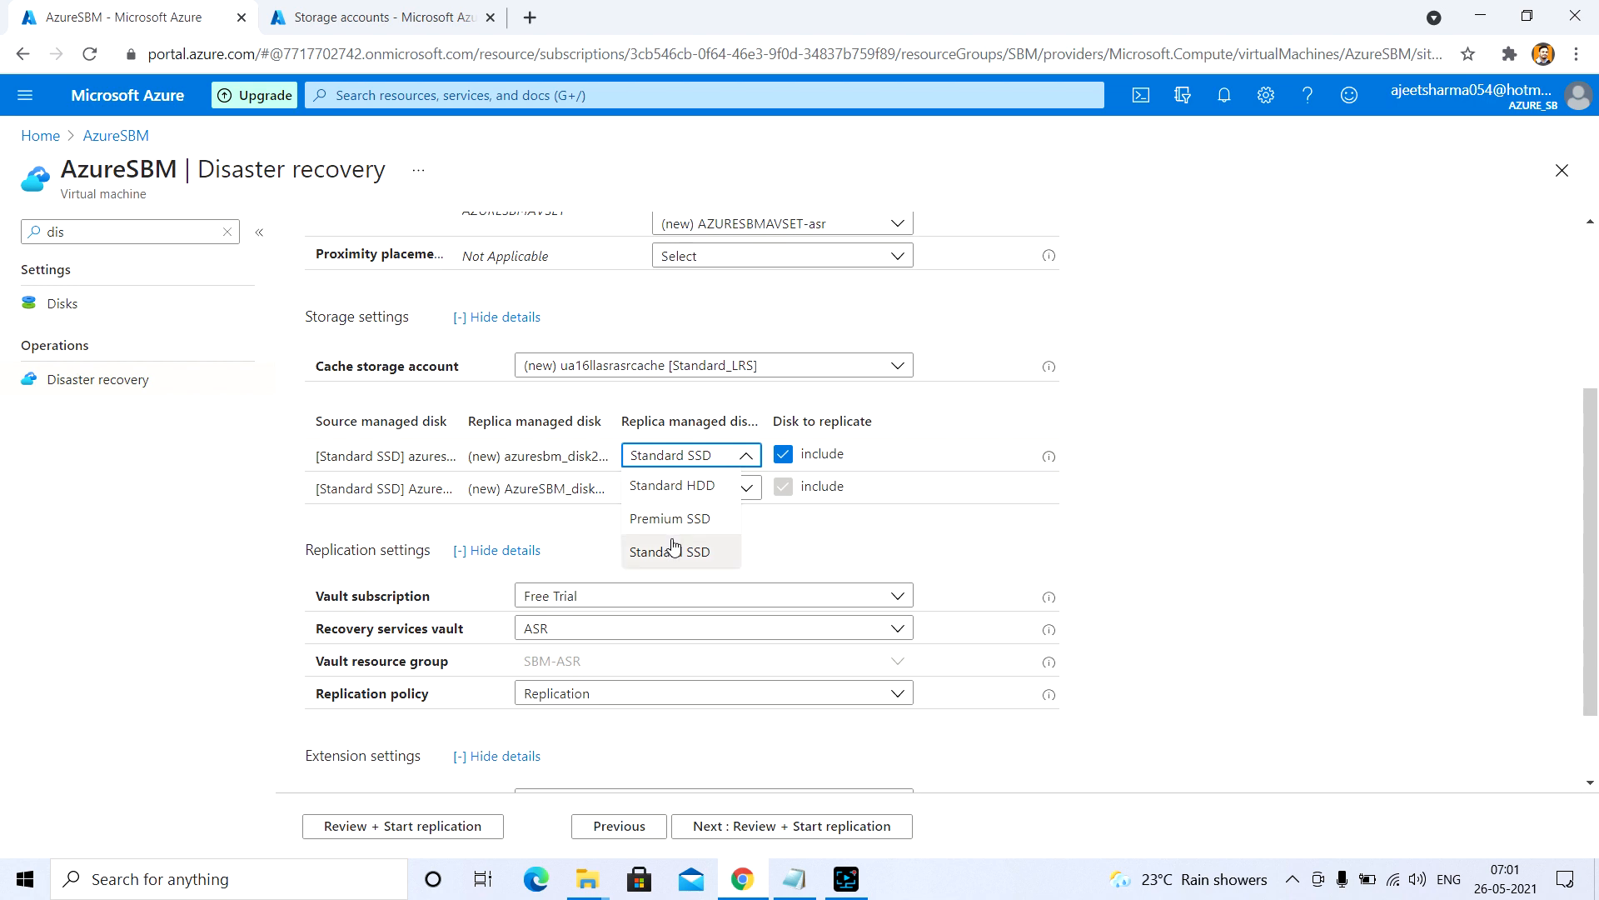
{"action": "left_click", "coordinate": [773, 536]}
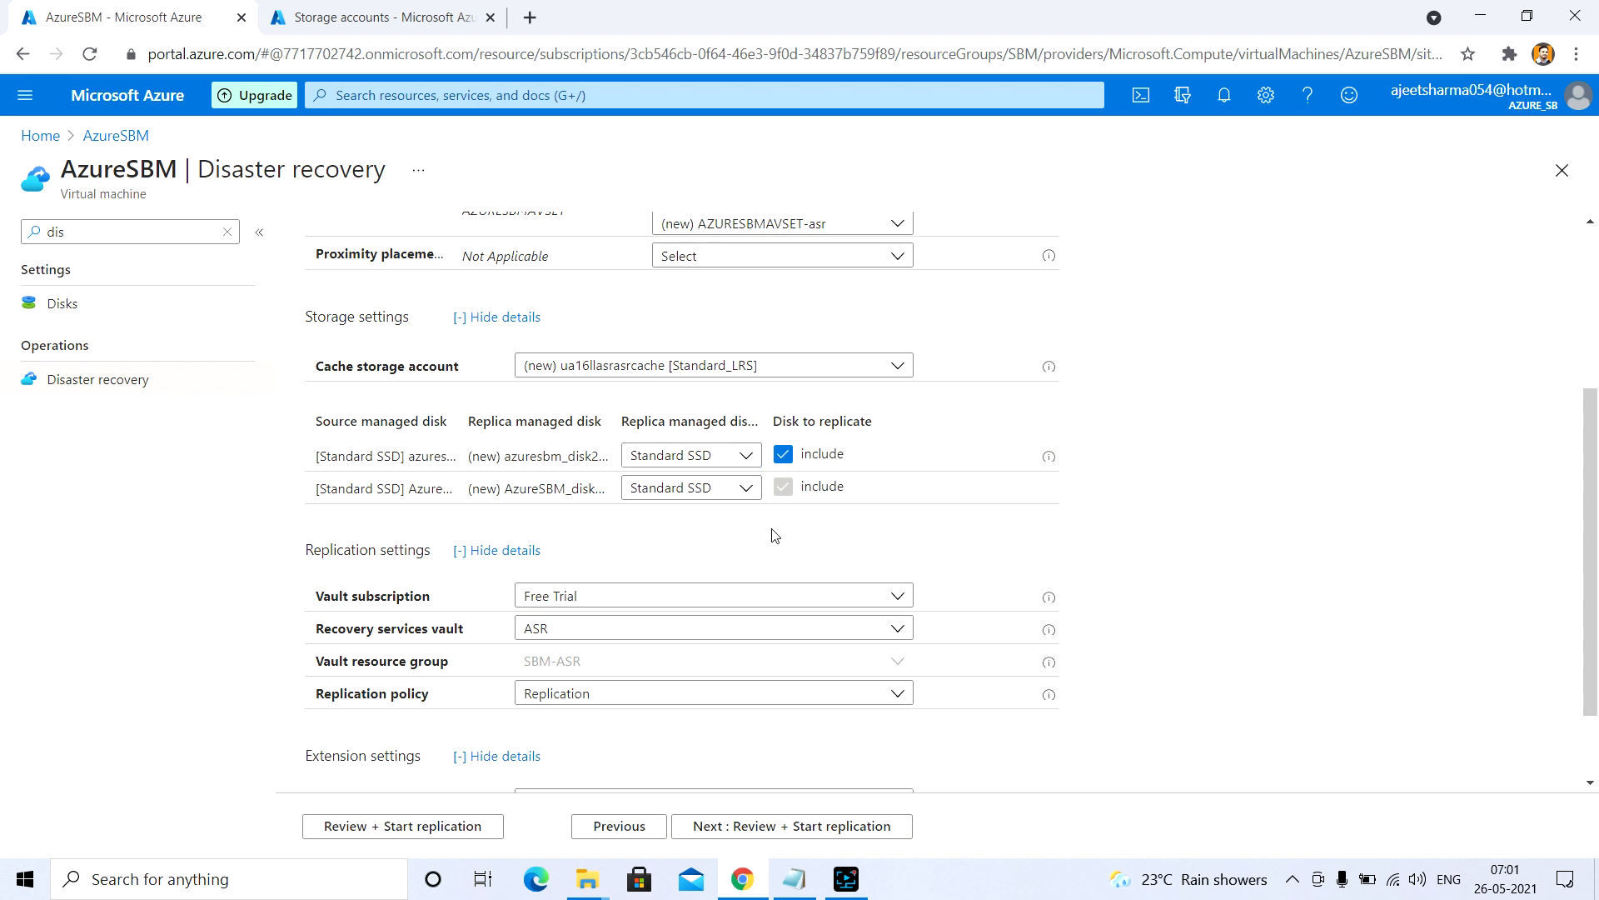
{"action": "left_click", "coordinate": [692, 455]}
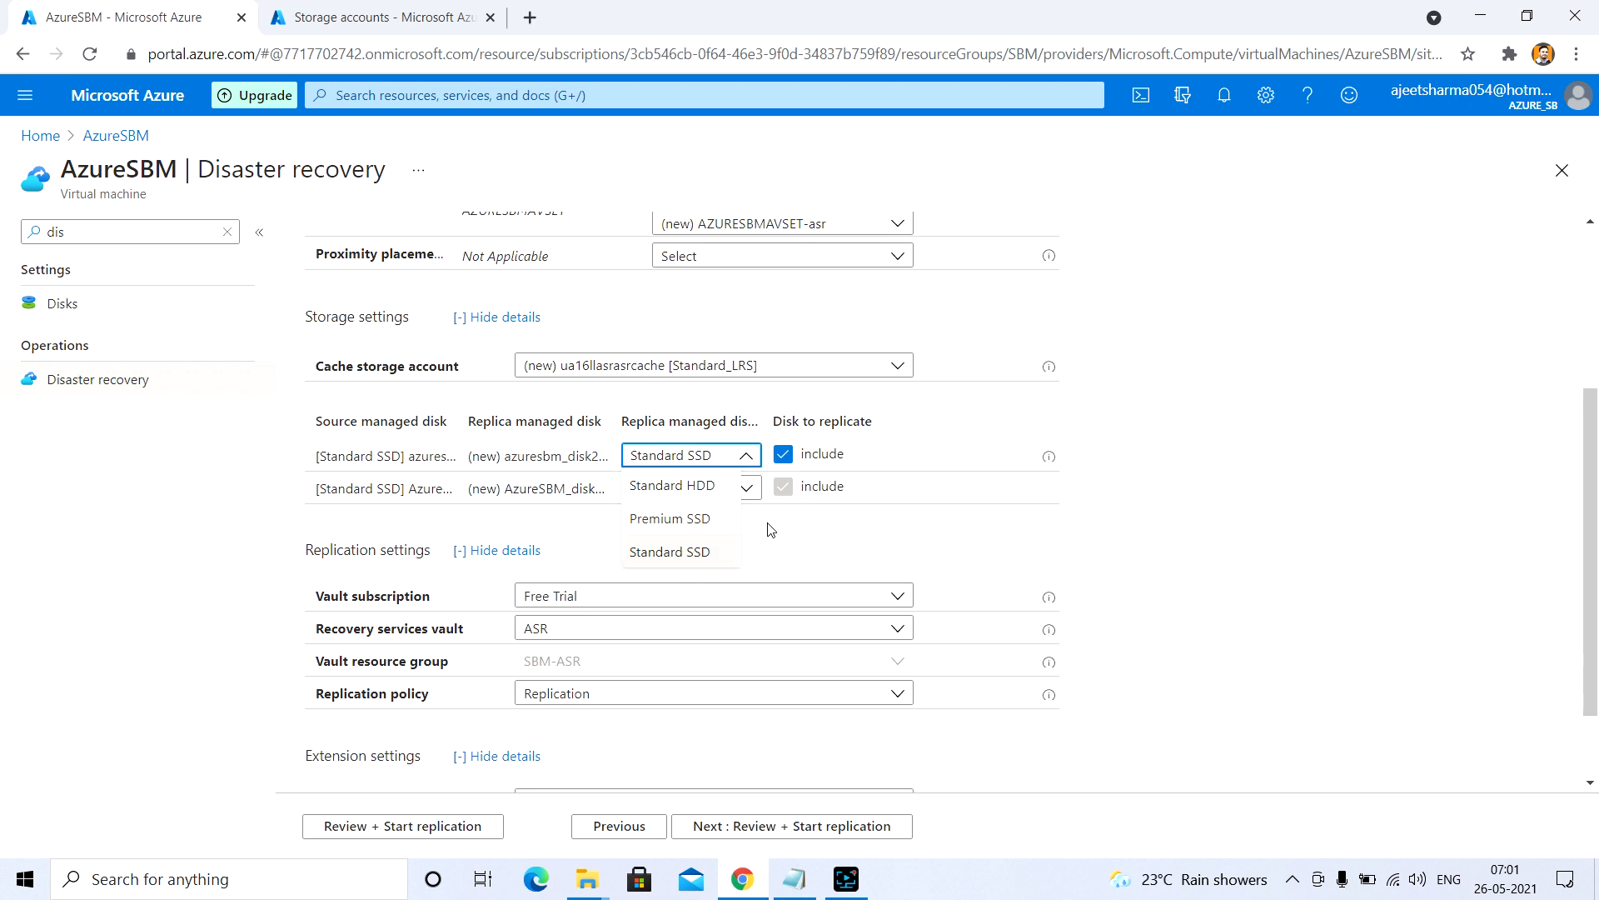
{"action": "left_click", "coordinate": [672, 557]}
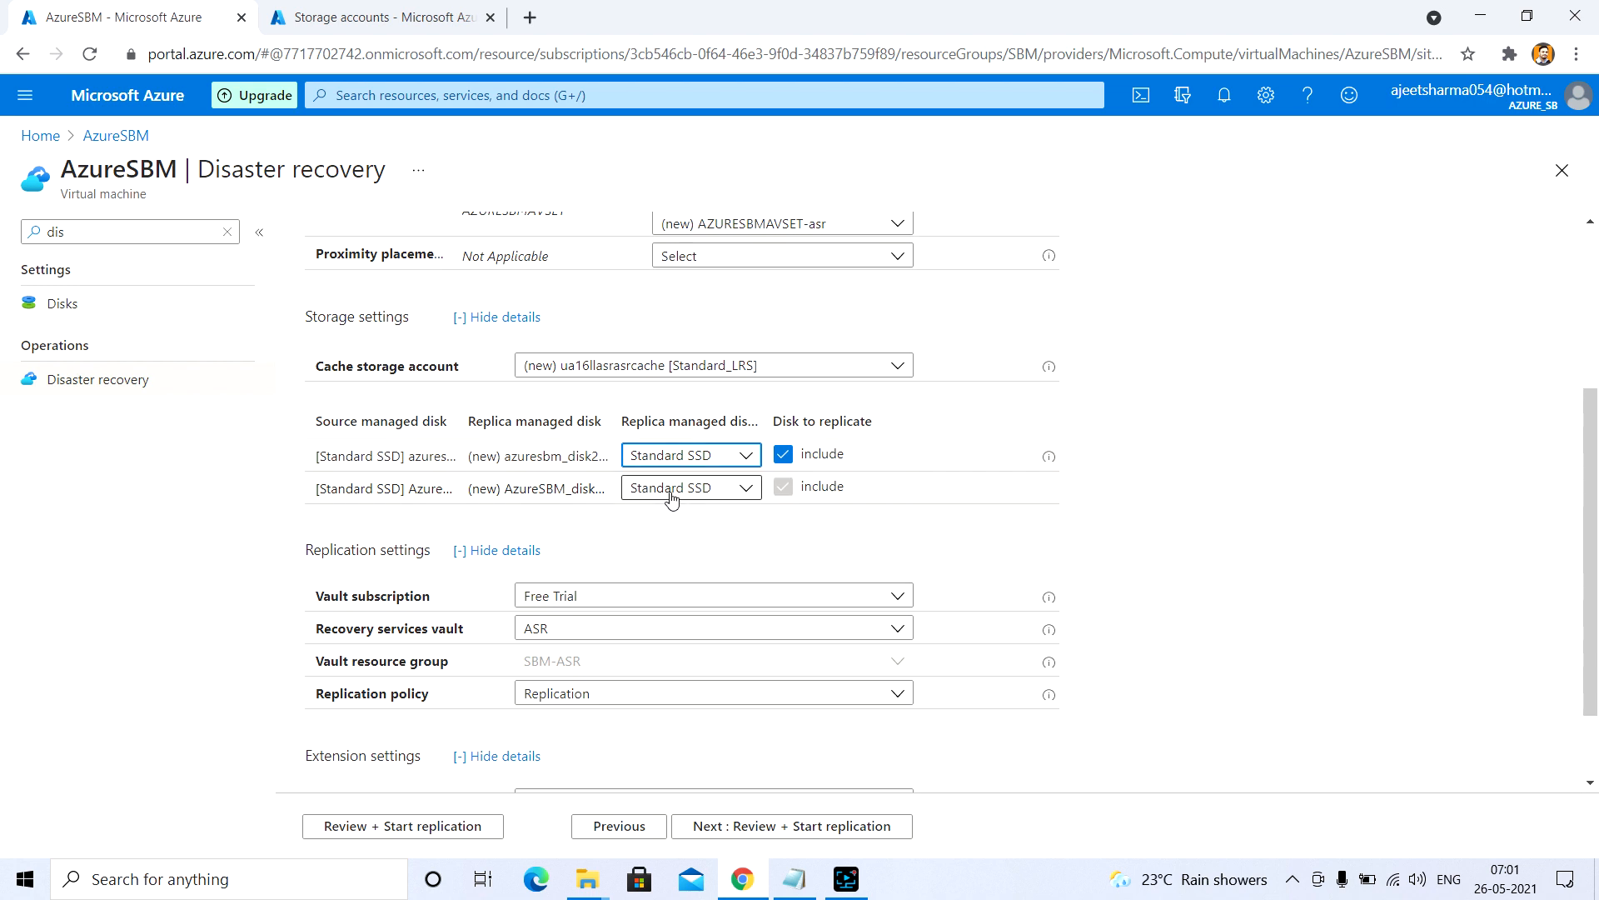
{"action": "left_click", "coordinate": [671, 490]}
{"action": "left_click", "coordinate": [669, 583]}
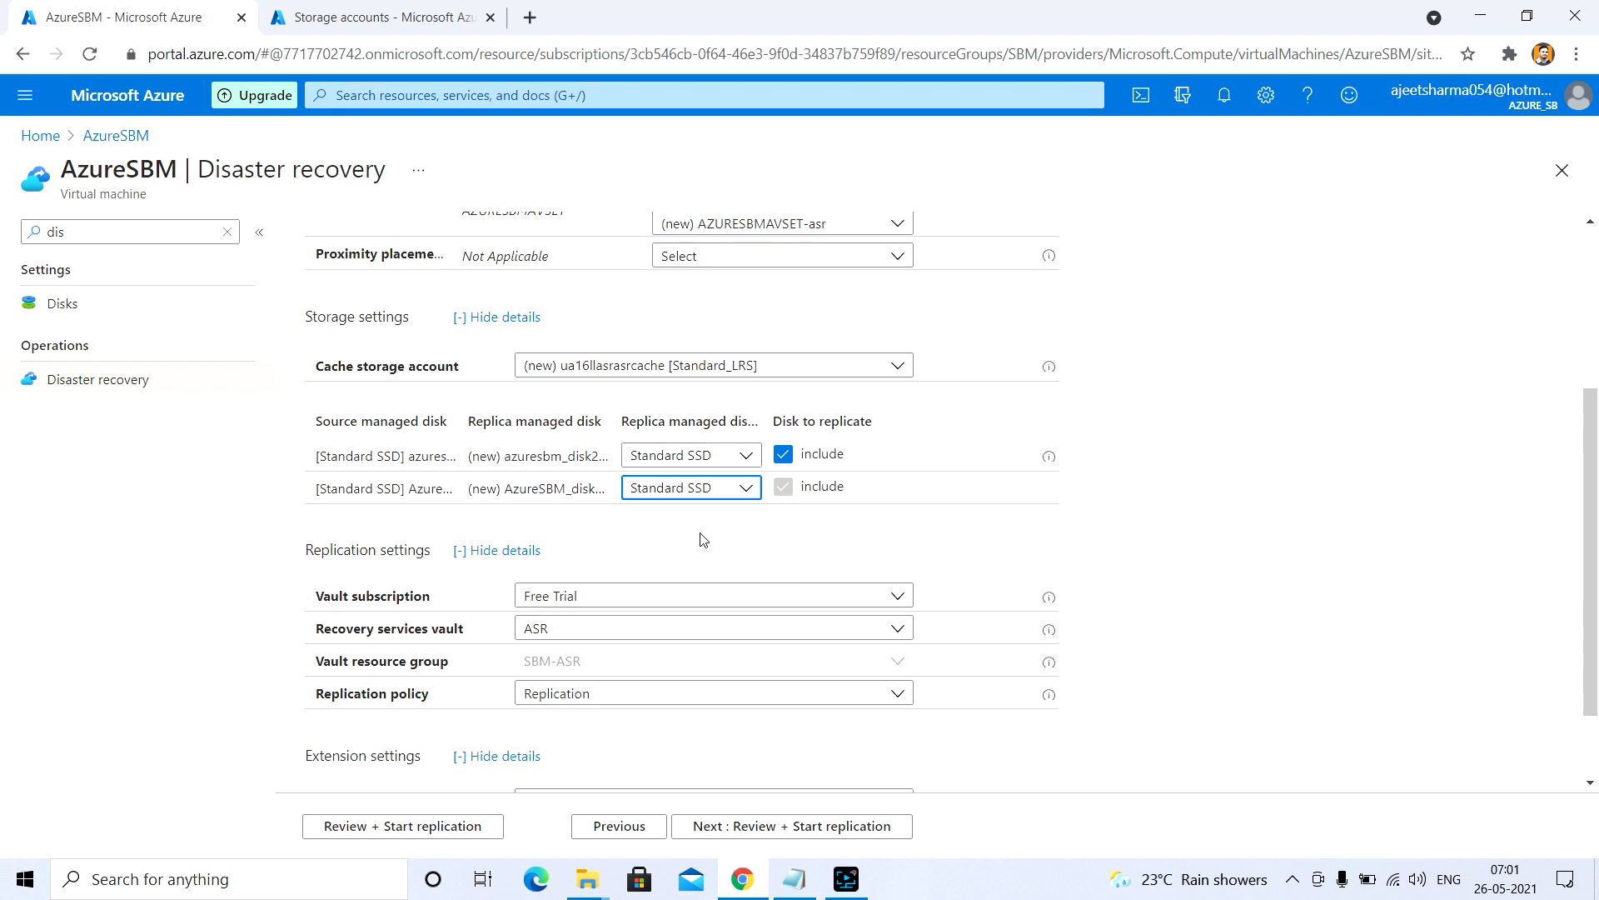
Select azuresite [StandardLRS] as the cache storage account in the storage settings.
{"action": "scroll", "coordinate": [612, 530], "scroll_direction": "down", "scroll_amount": 2}
{"action": "scroll", "coordinate": [667, 531], "scroll_direction": "up", "scroll_amount": 2}
{"action": "scroll", "coordinate": [664, 546], "scroll_direction": "down", "scroll_amount": 2}
{"action": "scroll", "coordinate": [584, 597], "scroll_direction": "up", "scroll_amount": 5}
{"action": "scroll", "coordinate": [625, 558], "scroll_direction": "down", "scroll_amount": 2}
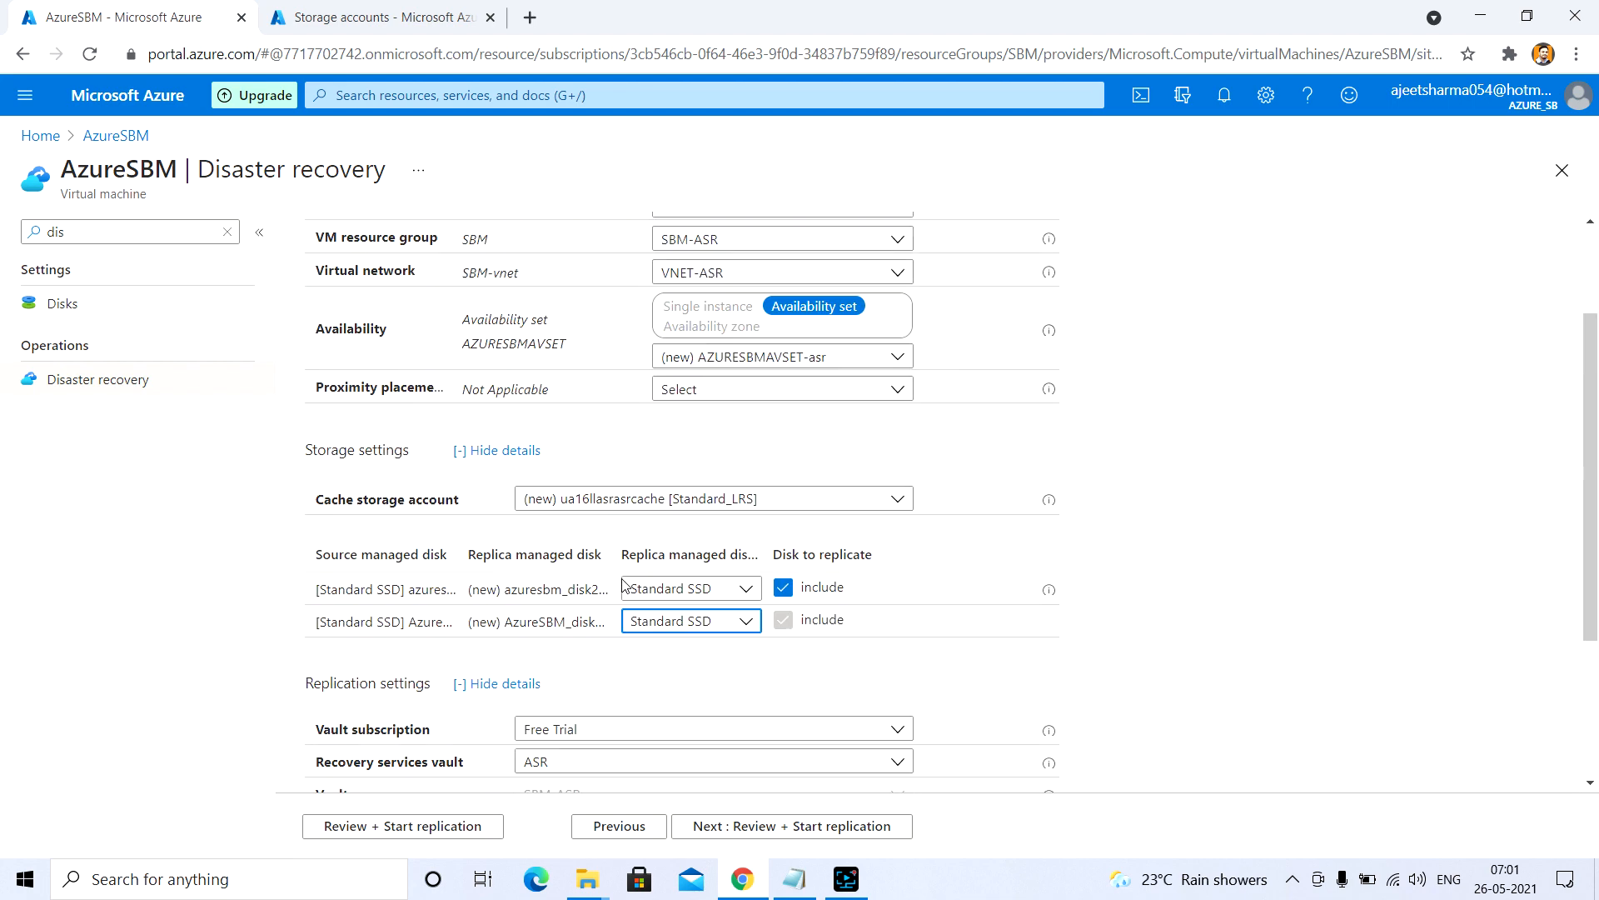
{"action": "left_click", "coordinate": [625, 442]}
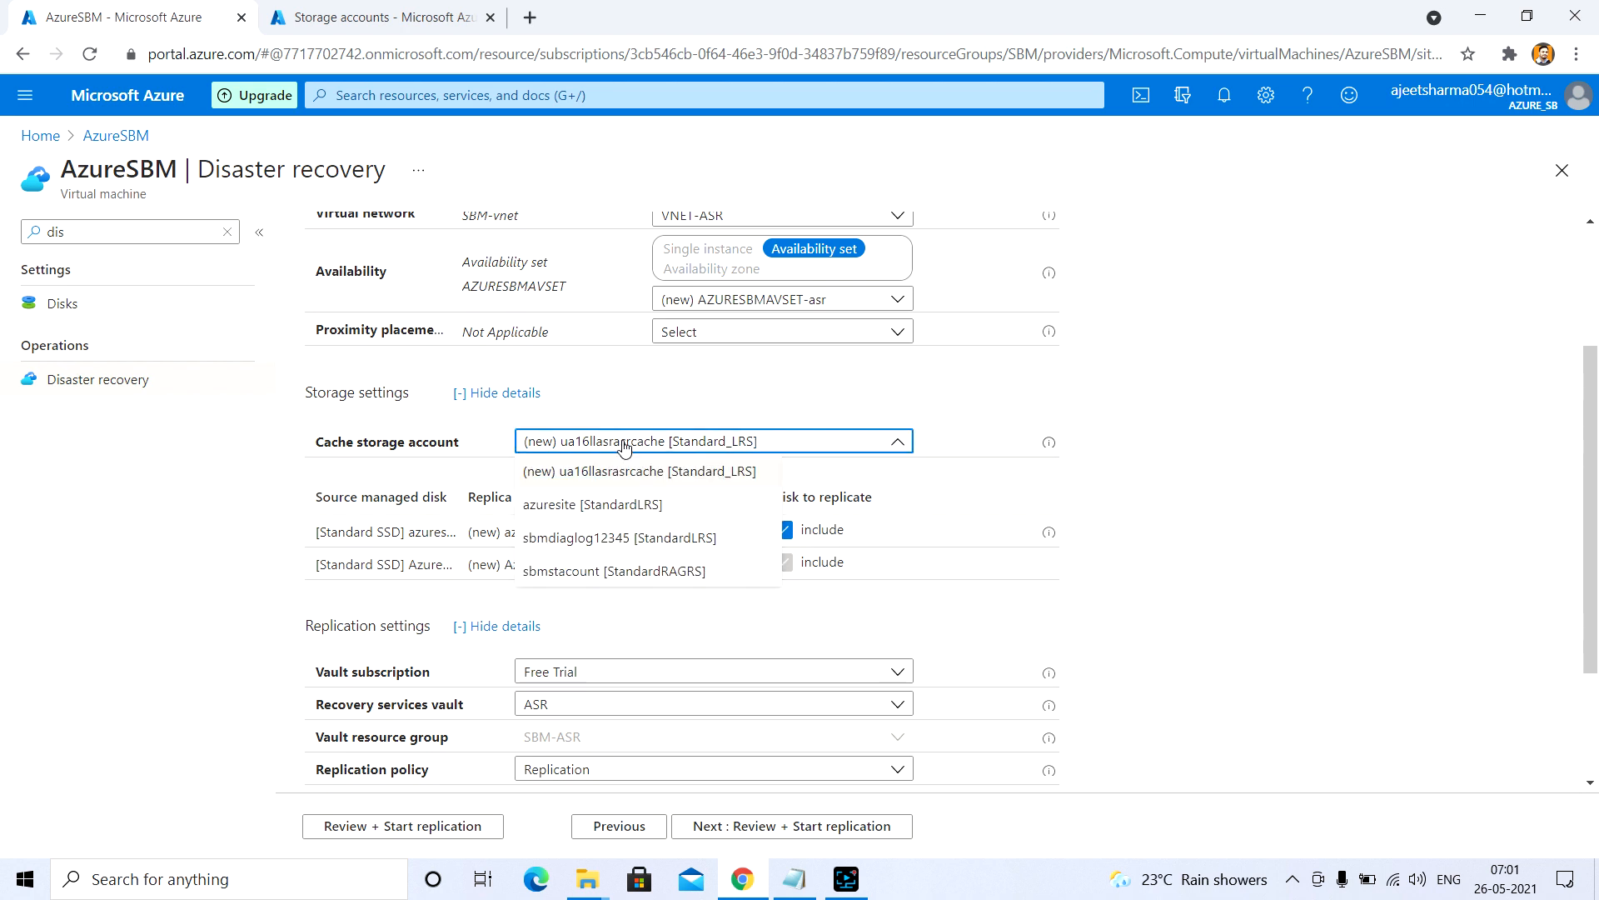
{"action": "left_click", "coordinate": [587, 505]}
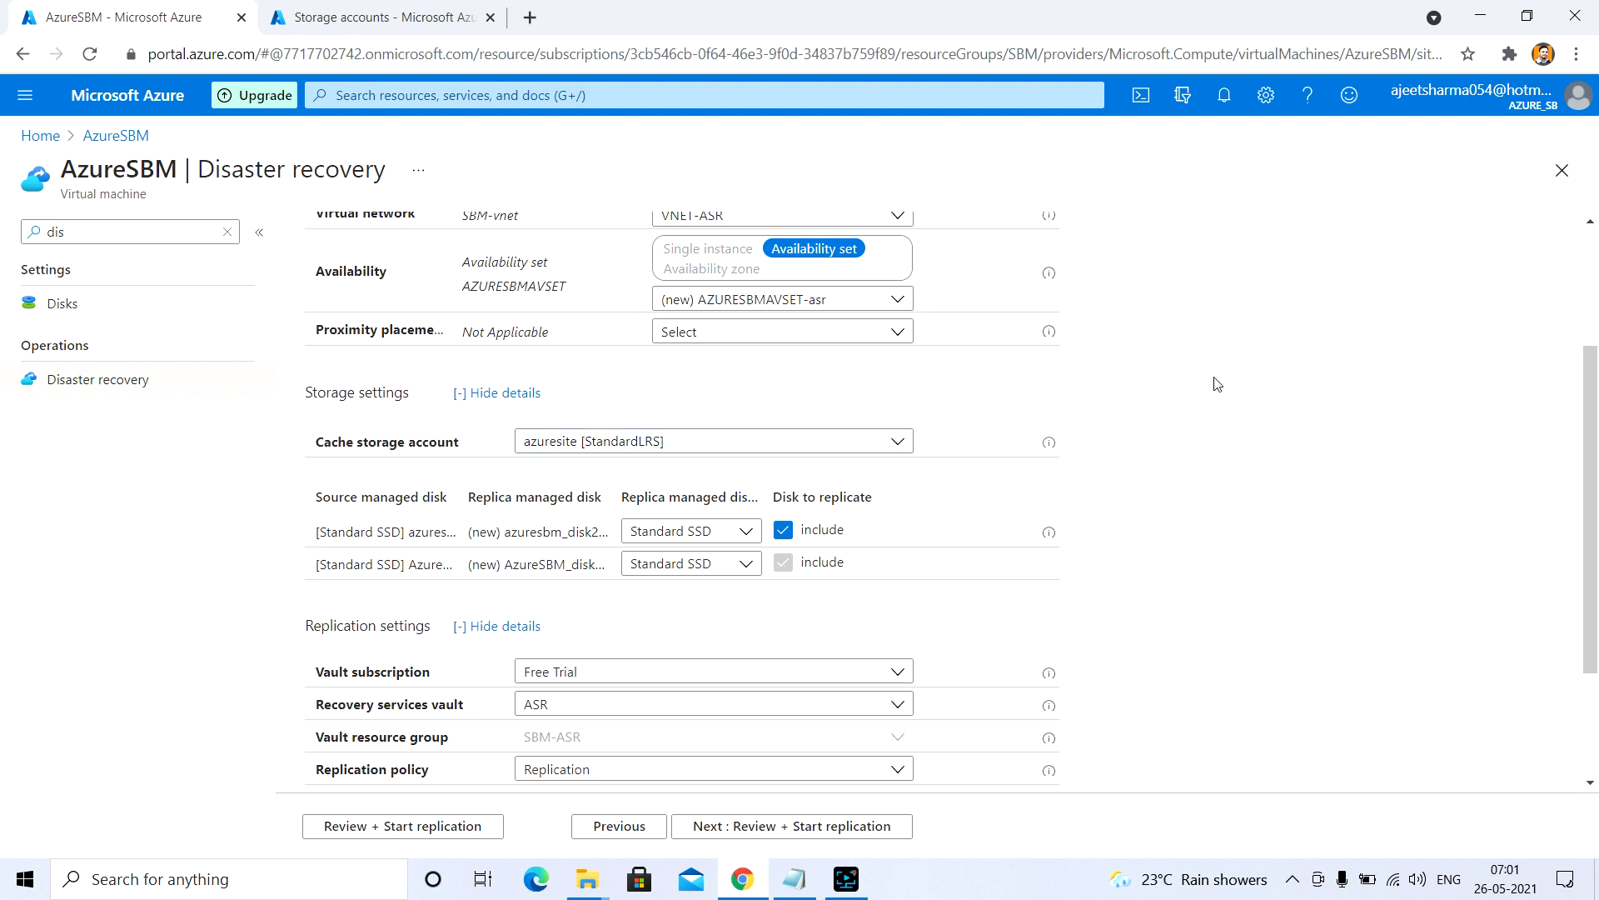
Review the target, storage, replication and extension settings in the summary and start the replication.
{"action": "scroll", "coordinate": [683, 542], "scroll_direction": "down", "scroll_amount": 3}
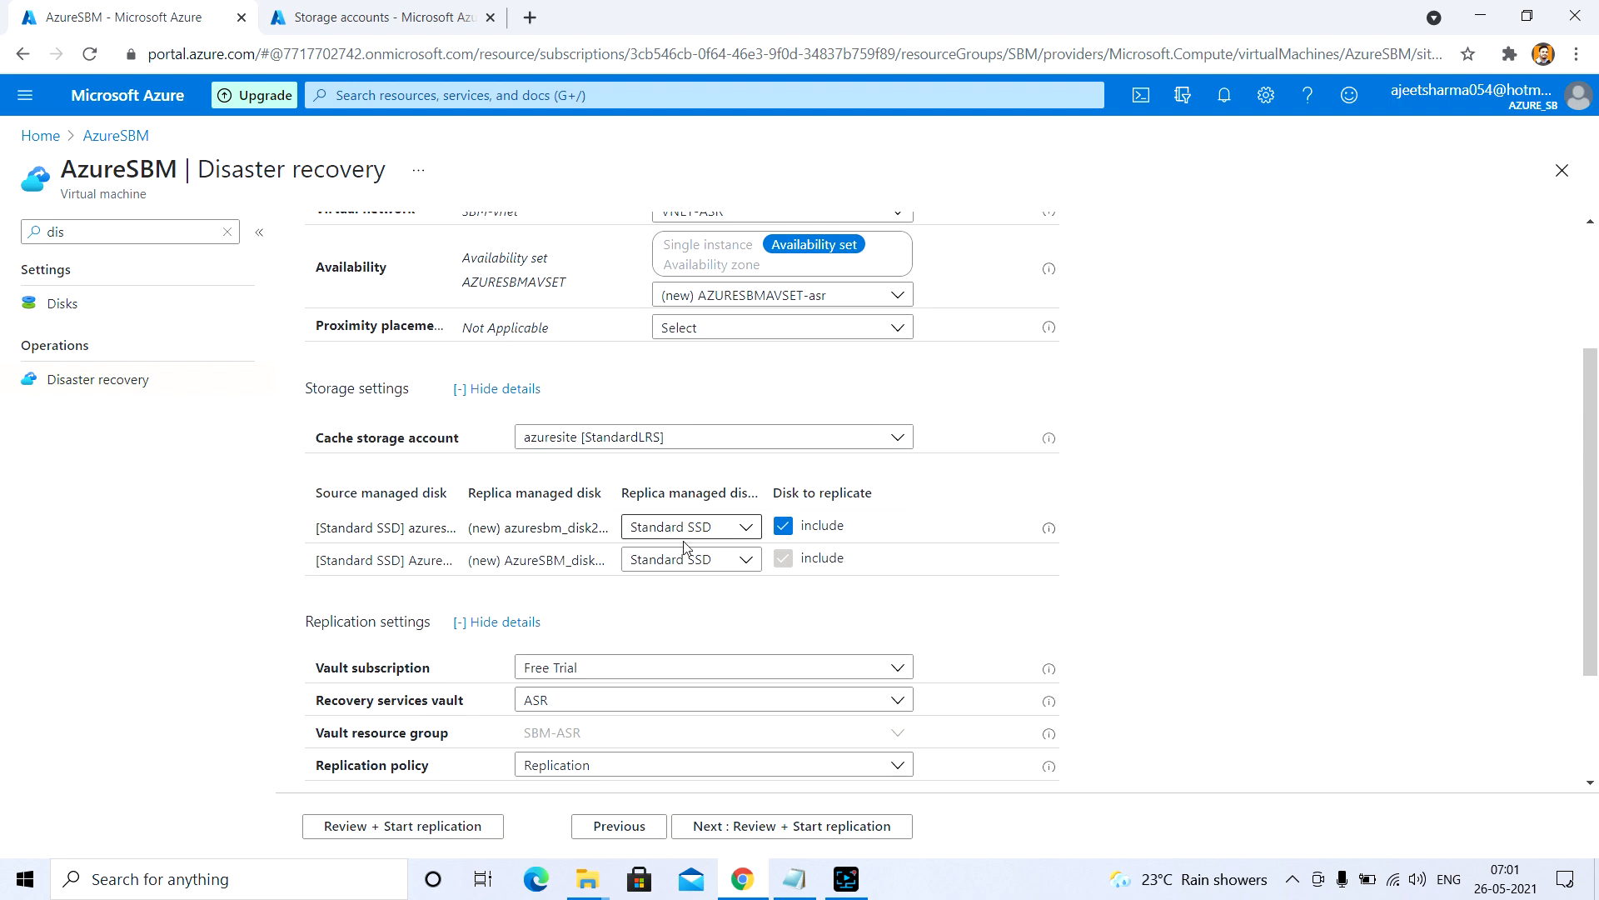
{"action": "left_click", "coordinate": [790, 833]}
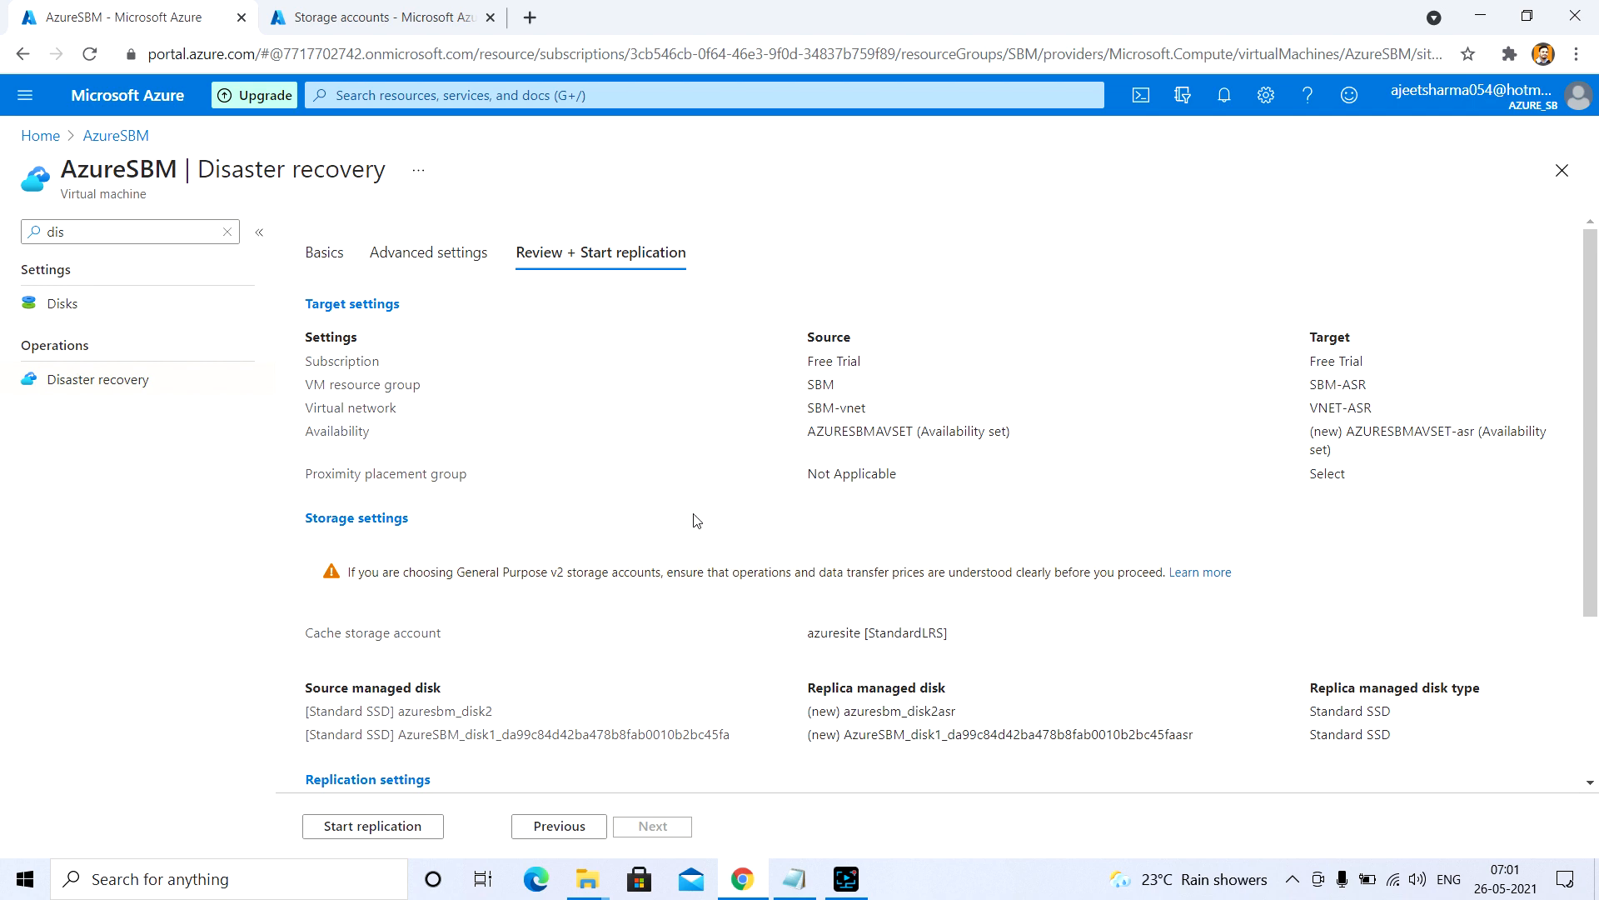
{"action": "scroll", "coordinate": [717, 500], "scroll_direction": "down", "scroll_amount": 1}
{"action": "scroll", "coordinate": [725, 499], "scroll_direction": "up", "scroll_amount": 1}
{"action": "scroll", "coordinate": [1072, 479], "scroll_direction": "down", "scroll_amount": 1}
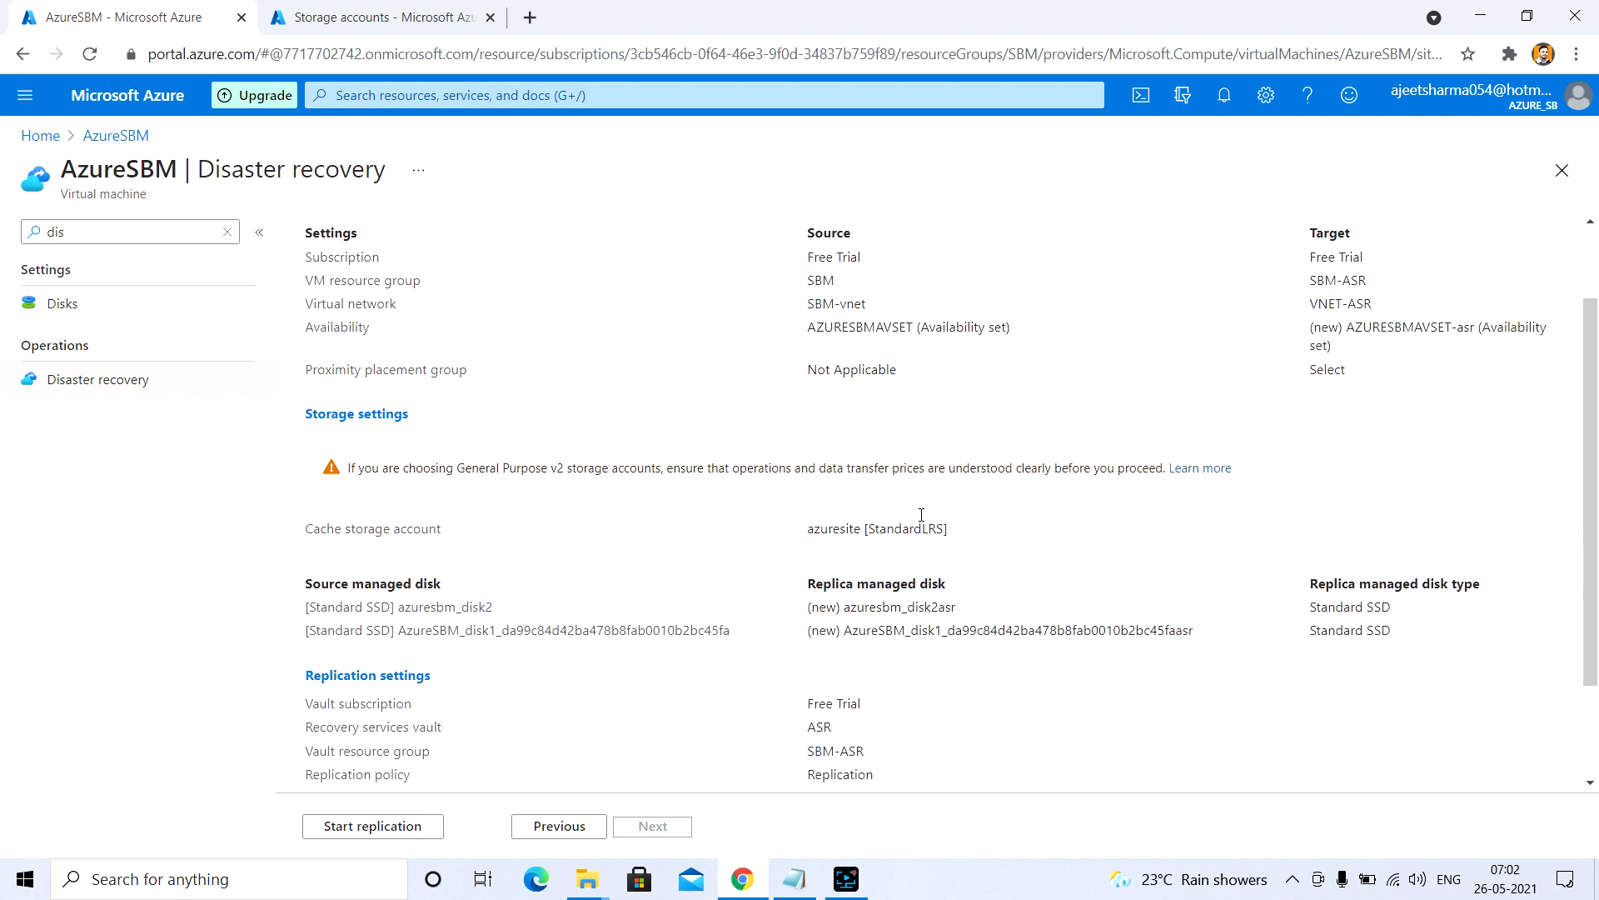
{"action": "scroll", "coordinate": [777, 543], "scroll_direction": "down", "scroll_amount": 1}
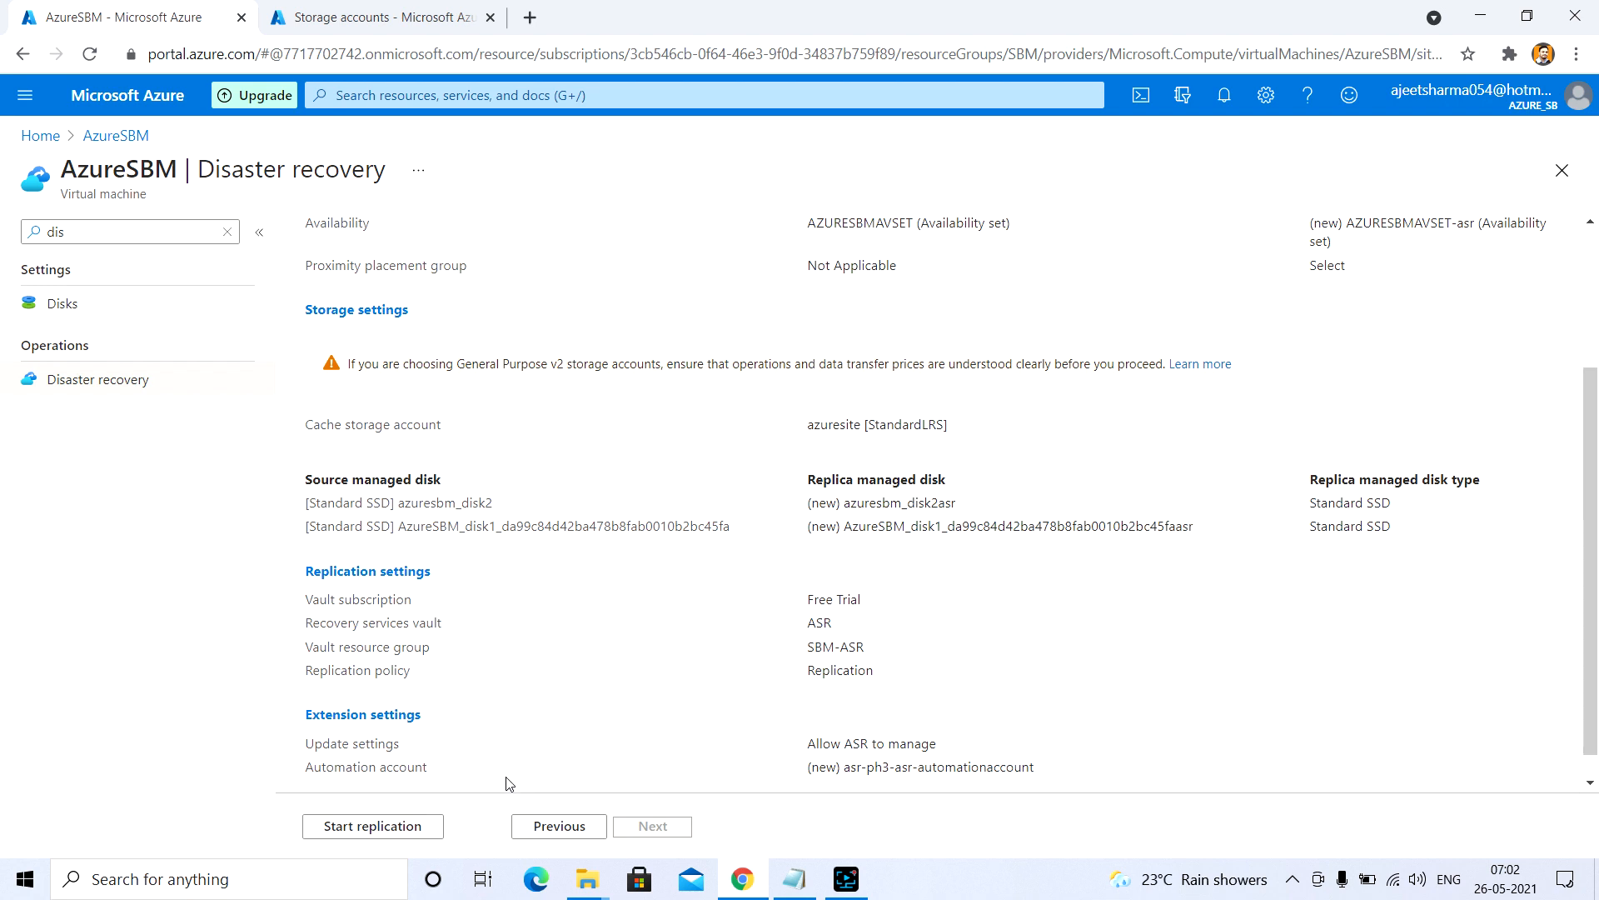
{"action": "left_click", "coordinate": [421, 827]}
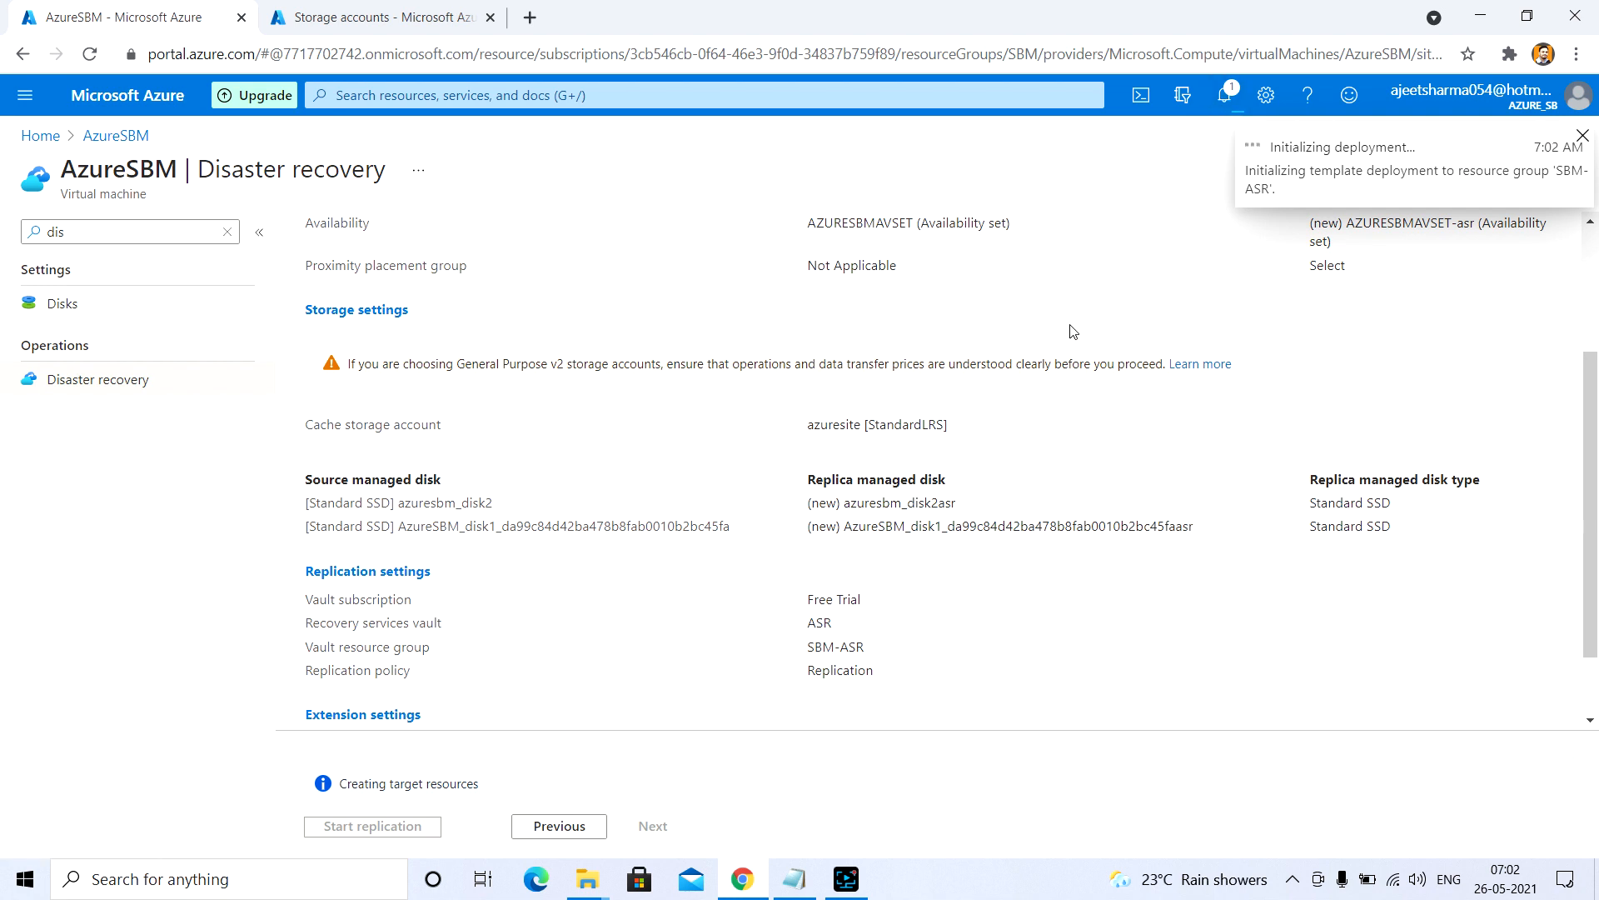
Dismiss all the older notifications, keeping only the running deployment to resource group SBM-ASR.
{"action": "scroll", "coordinate": [1073, 330], "scroll_direction": "up", "scroll_amount": 2}
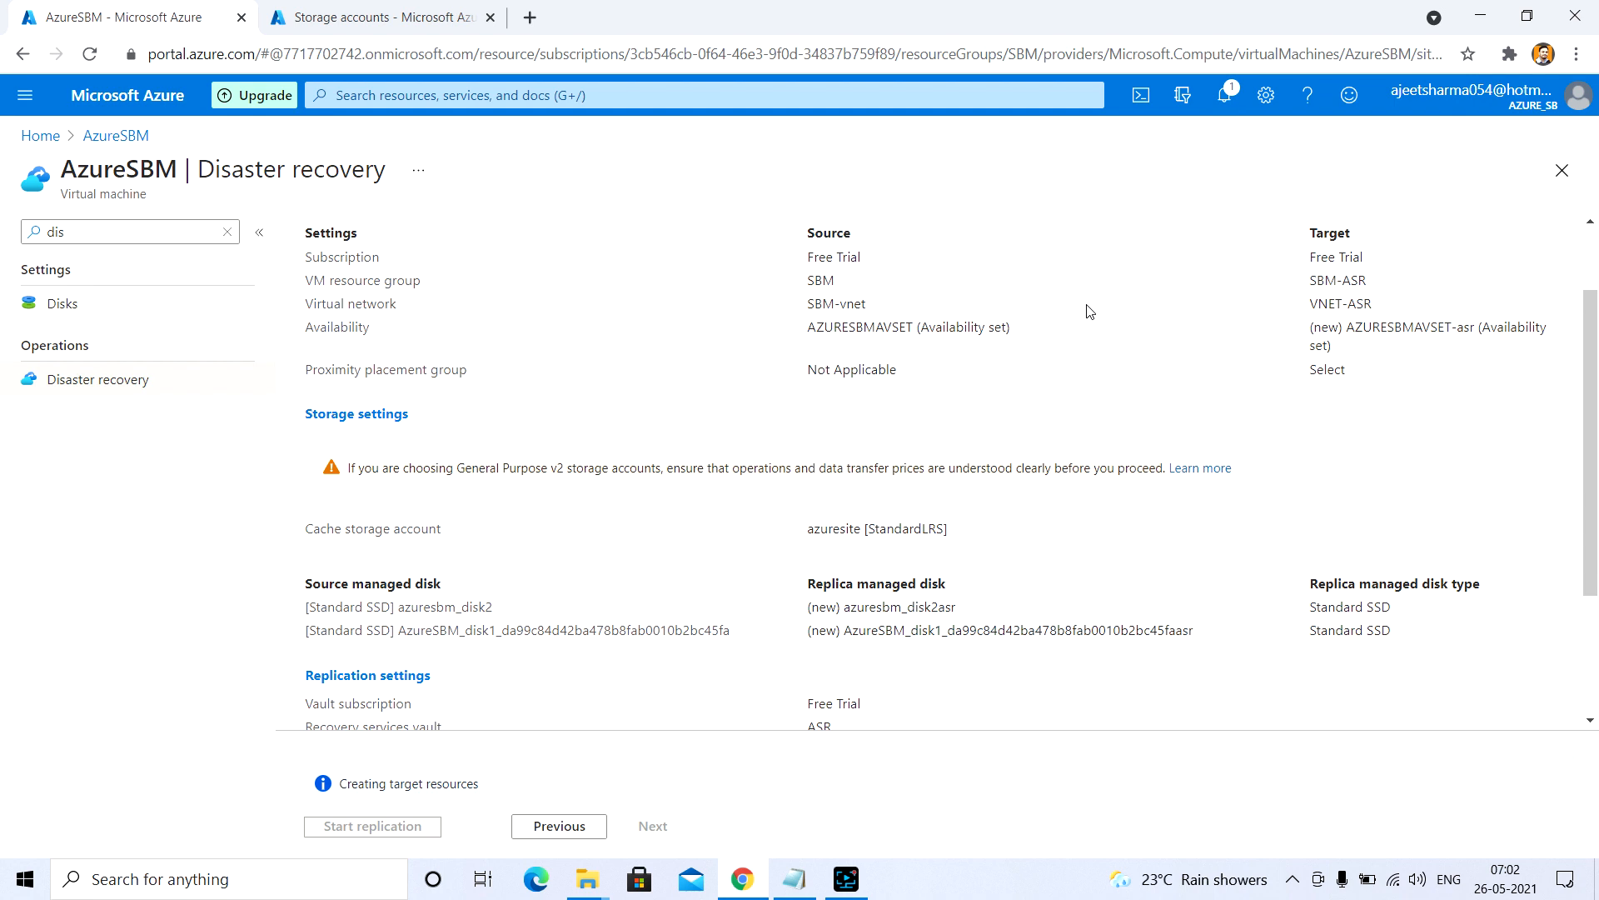
{"action": "left_click", "coordinate": [1227, 109]}
{"action": "left_click", "coordinate": [1227, 108]}
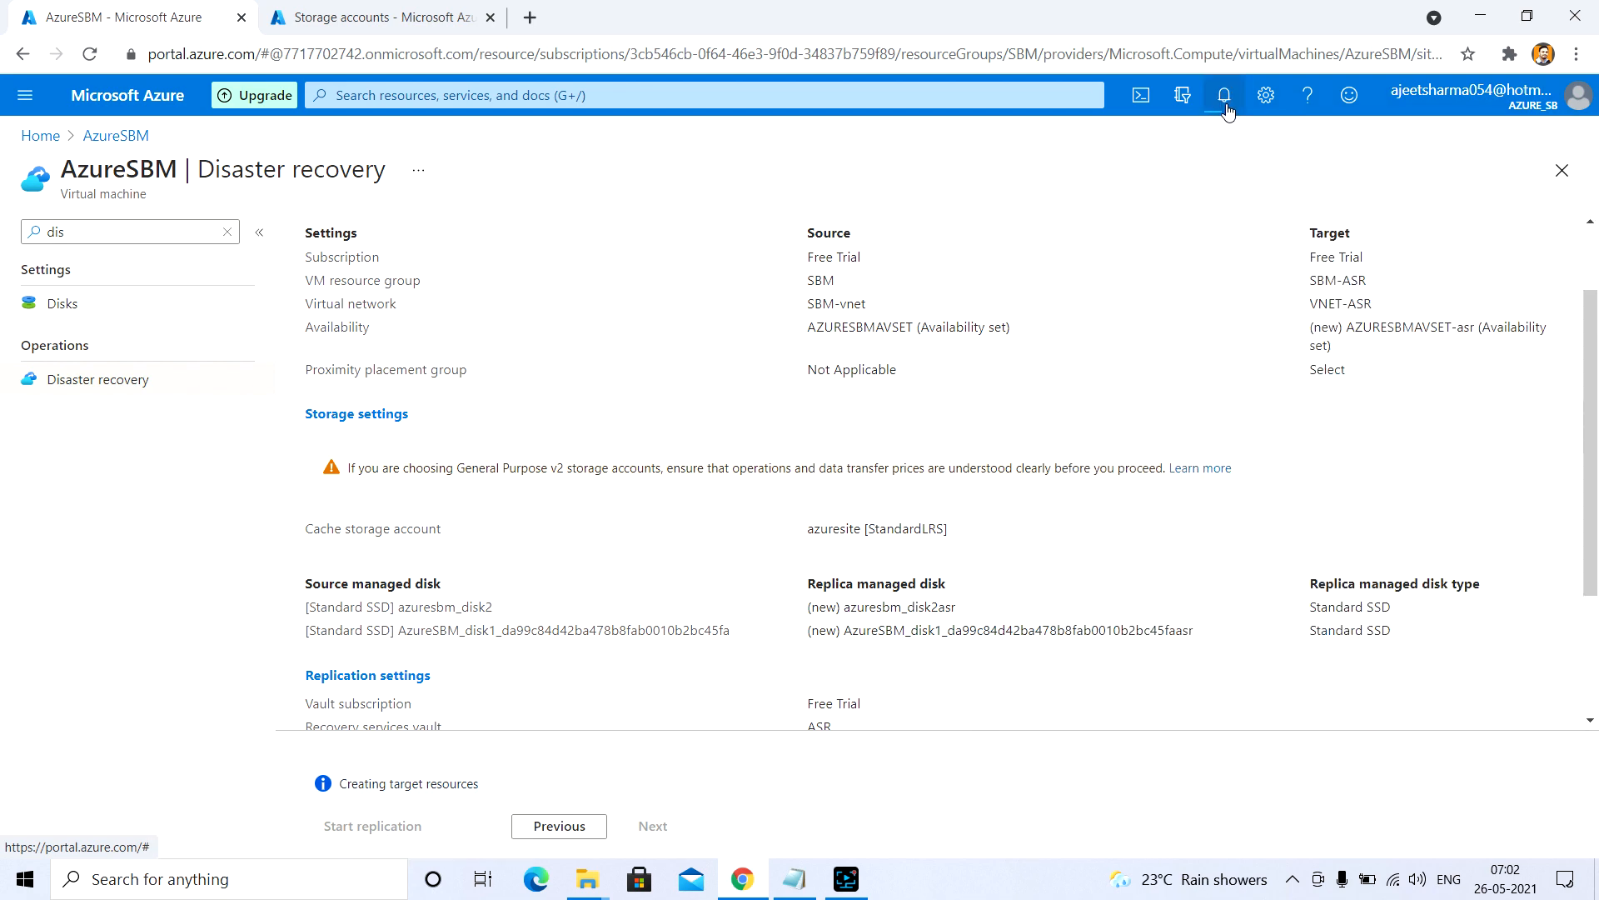
{"action": "left_click", "coordinate": [1227, 109]}
{"action": "left_click", "coordinate": [1556, 348]}
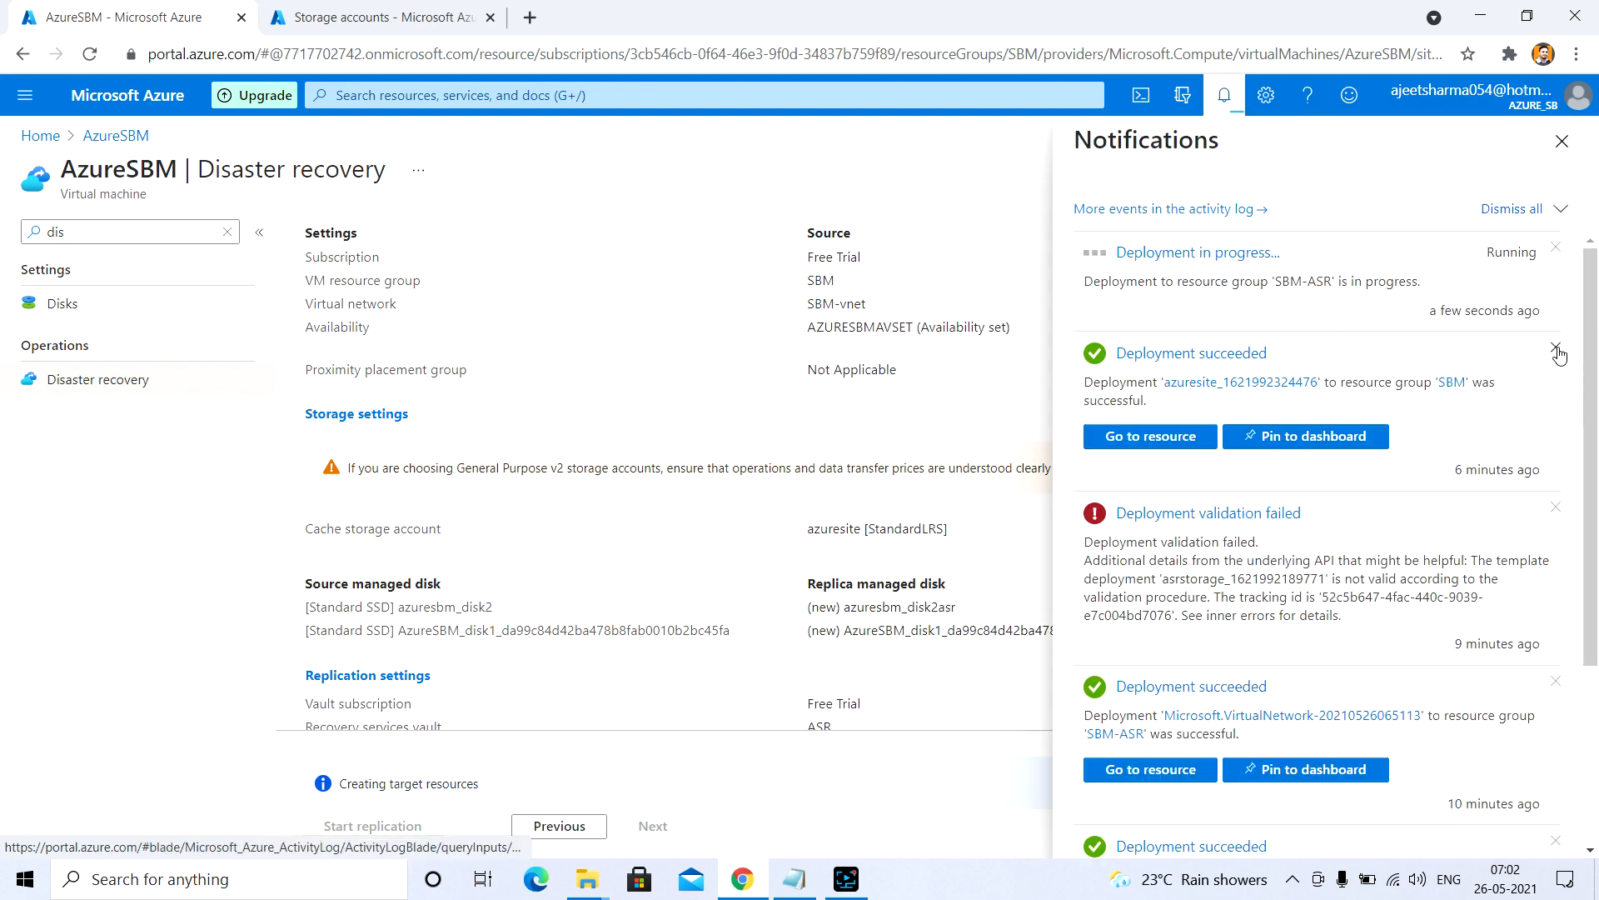
{"action": "left_click", "coordinate": [1555, 348]}
{"action": "left_click", "coordinate": [1556, 348]}
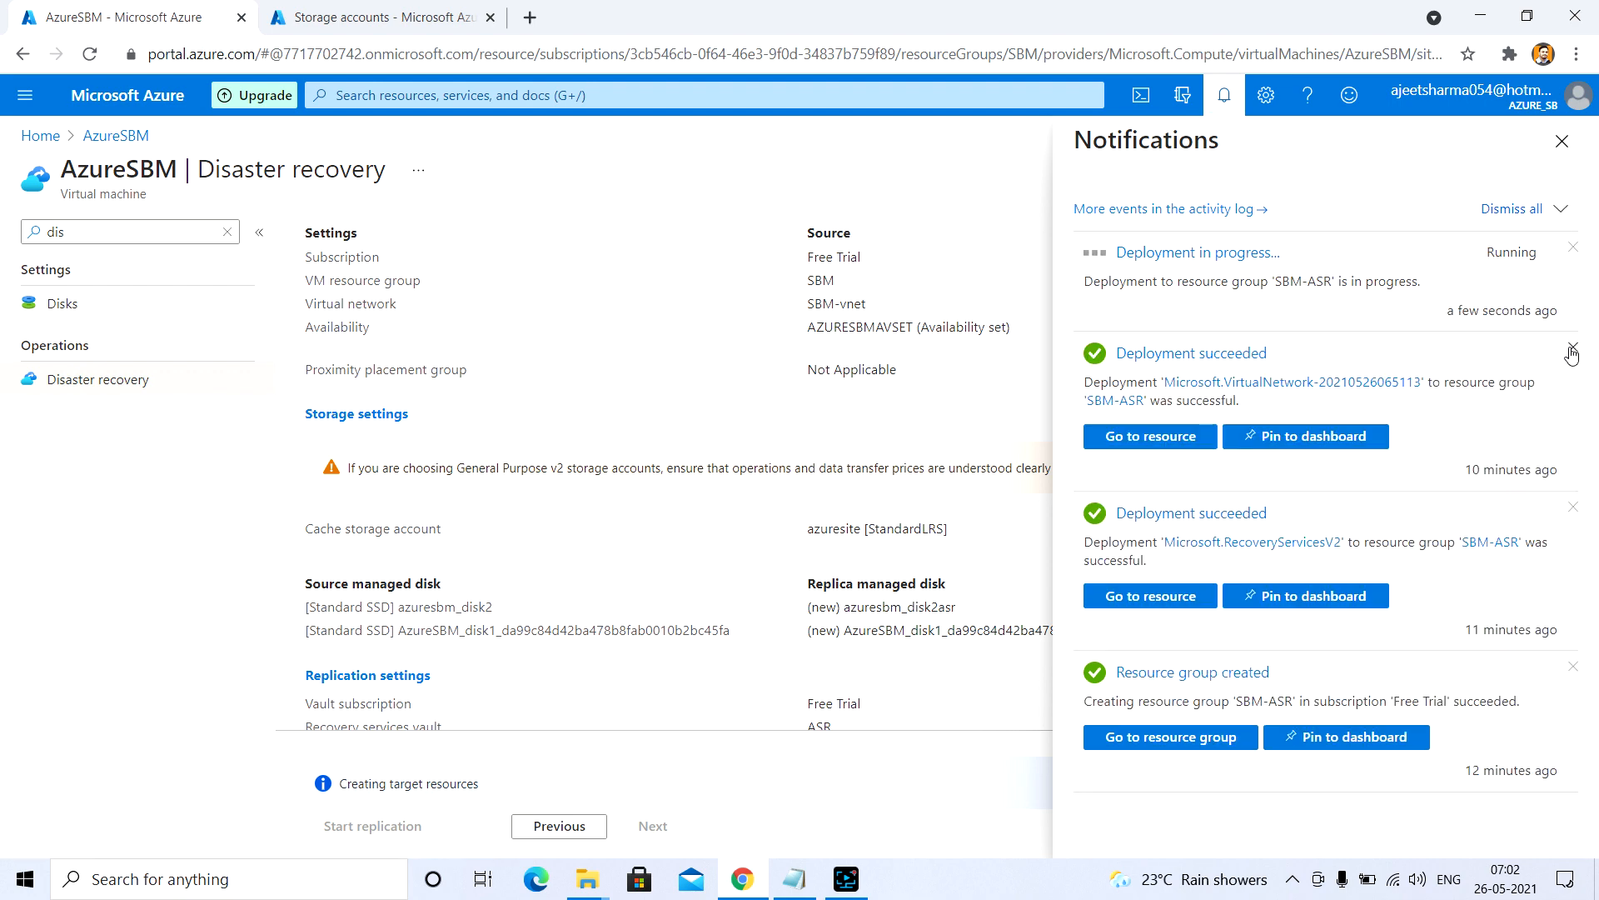
{"action": "left_click", "coordinate": [1573, 348]}
{"action": "left_click", "coordinate": [1573, 348]}
{"action": "left_click", "coordinate": [1573, 349]}
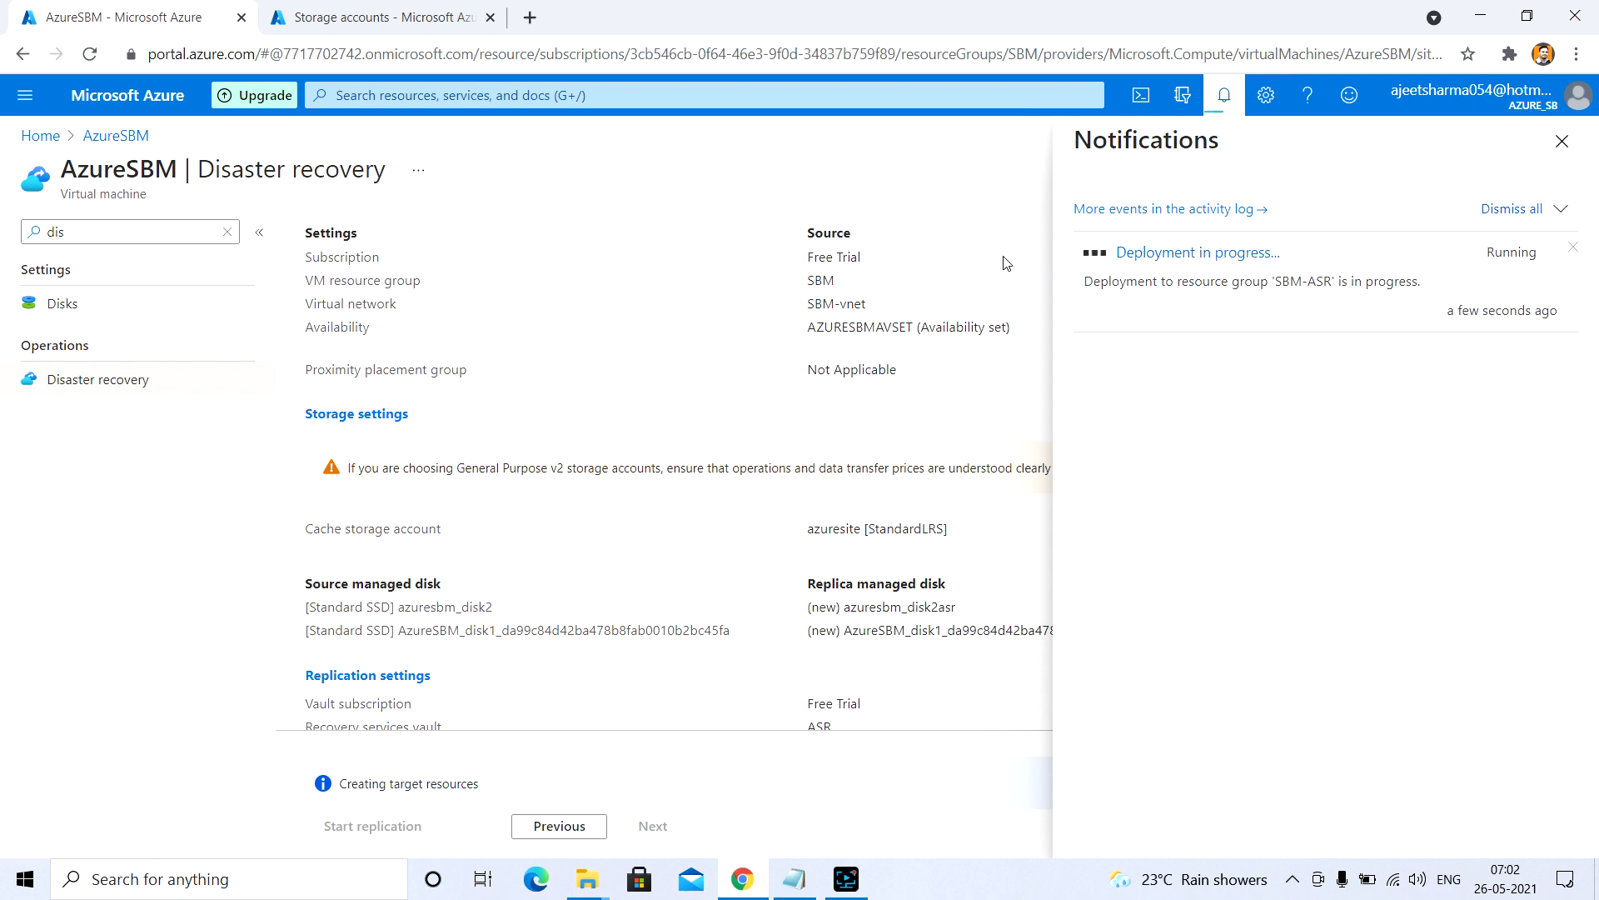
Open the Site Recovery jobs list from the notification about enabling replication for 1 VM.
{"action": "left_click", "coordinate": [1218, 102]}
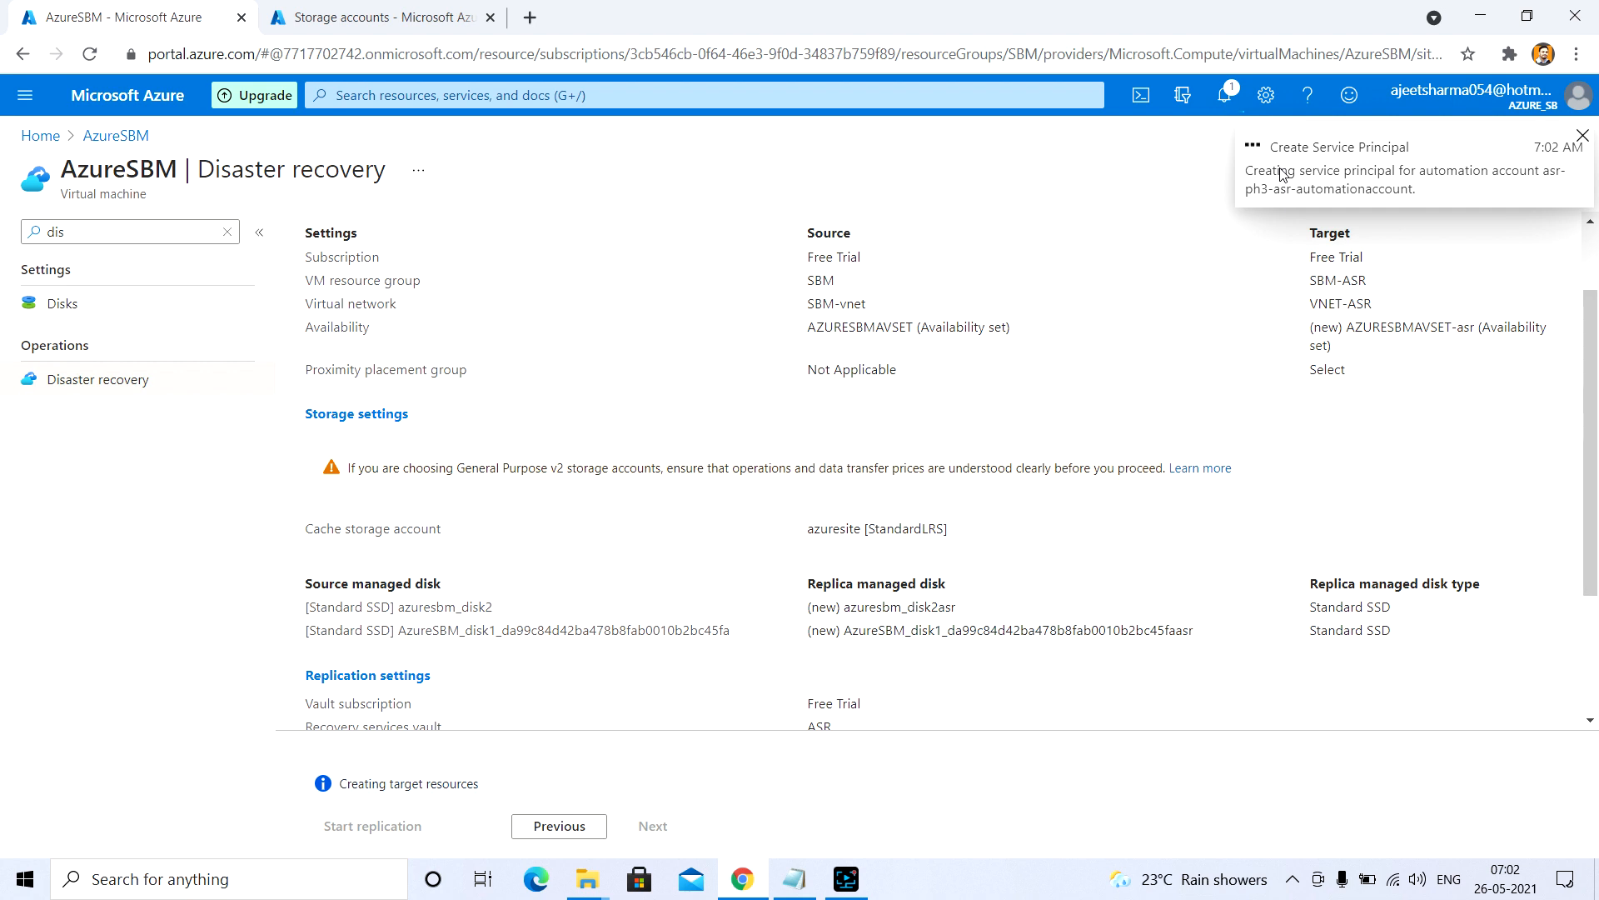
{"action": "left_click", "coordinate": [1228, 103]}
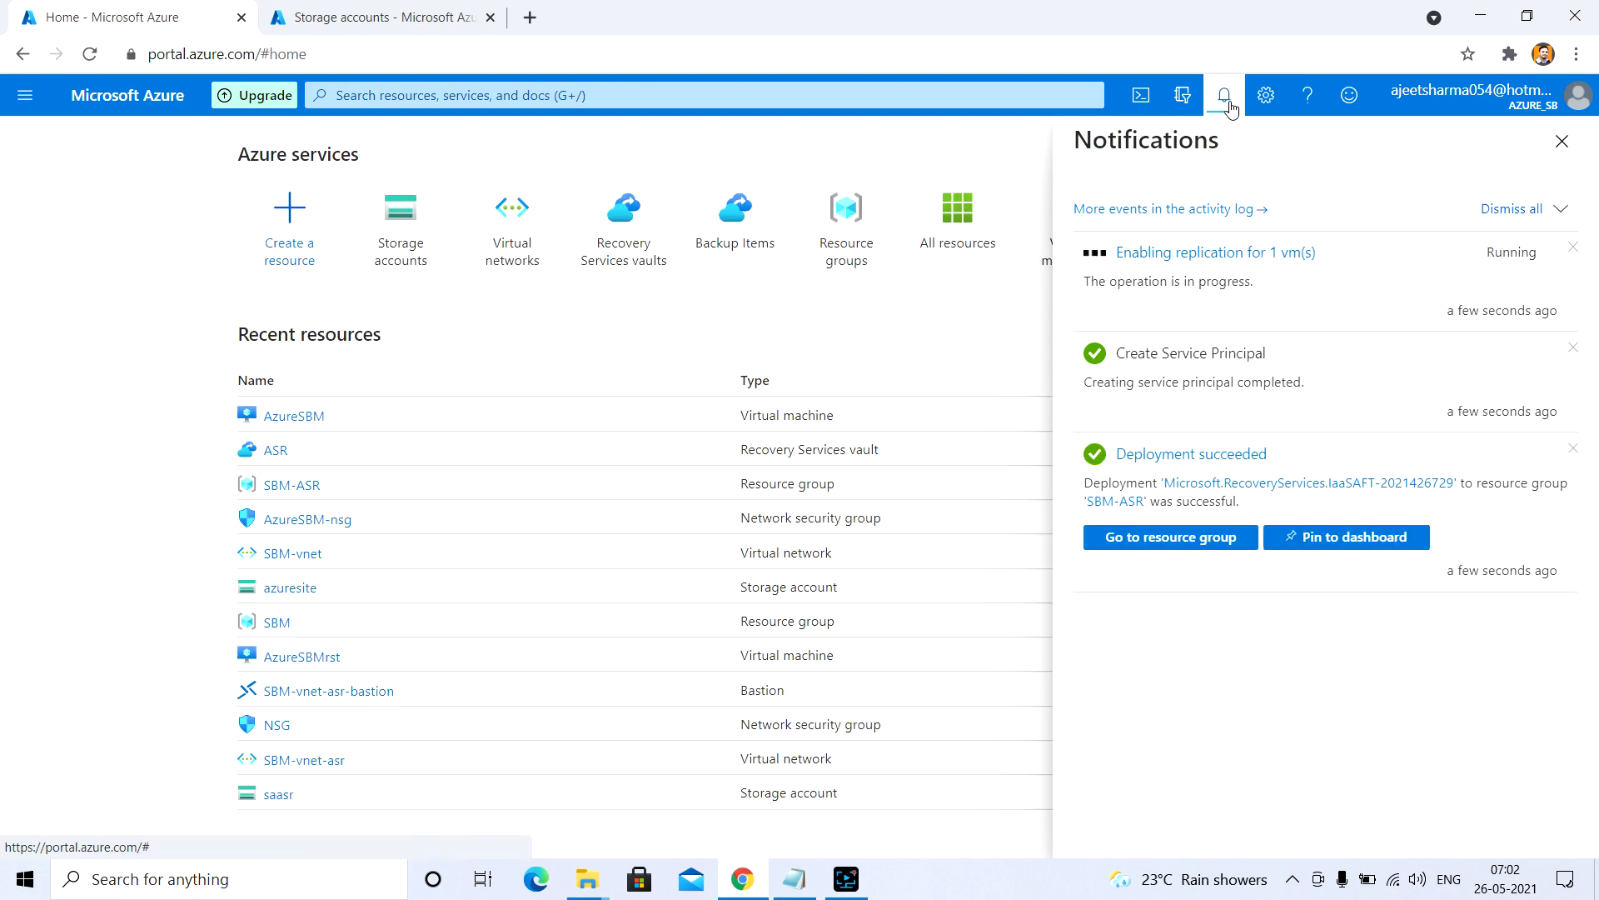
{"action": "left_click", "coordinate": [1184, 250]}
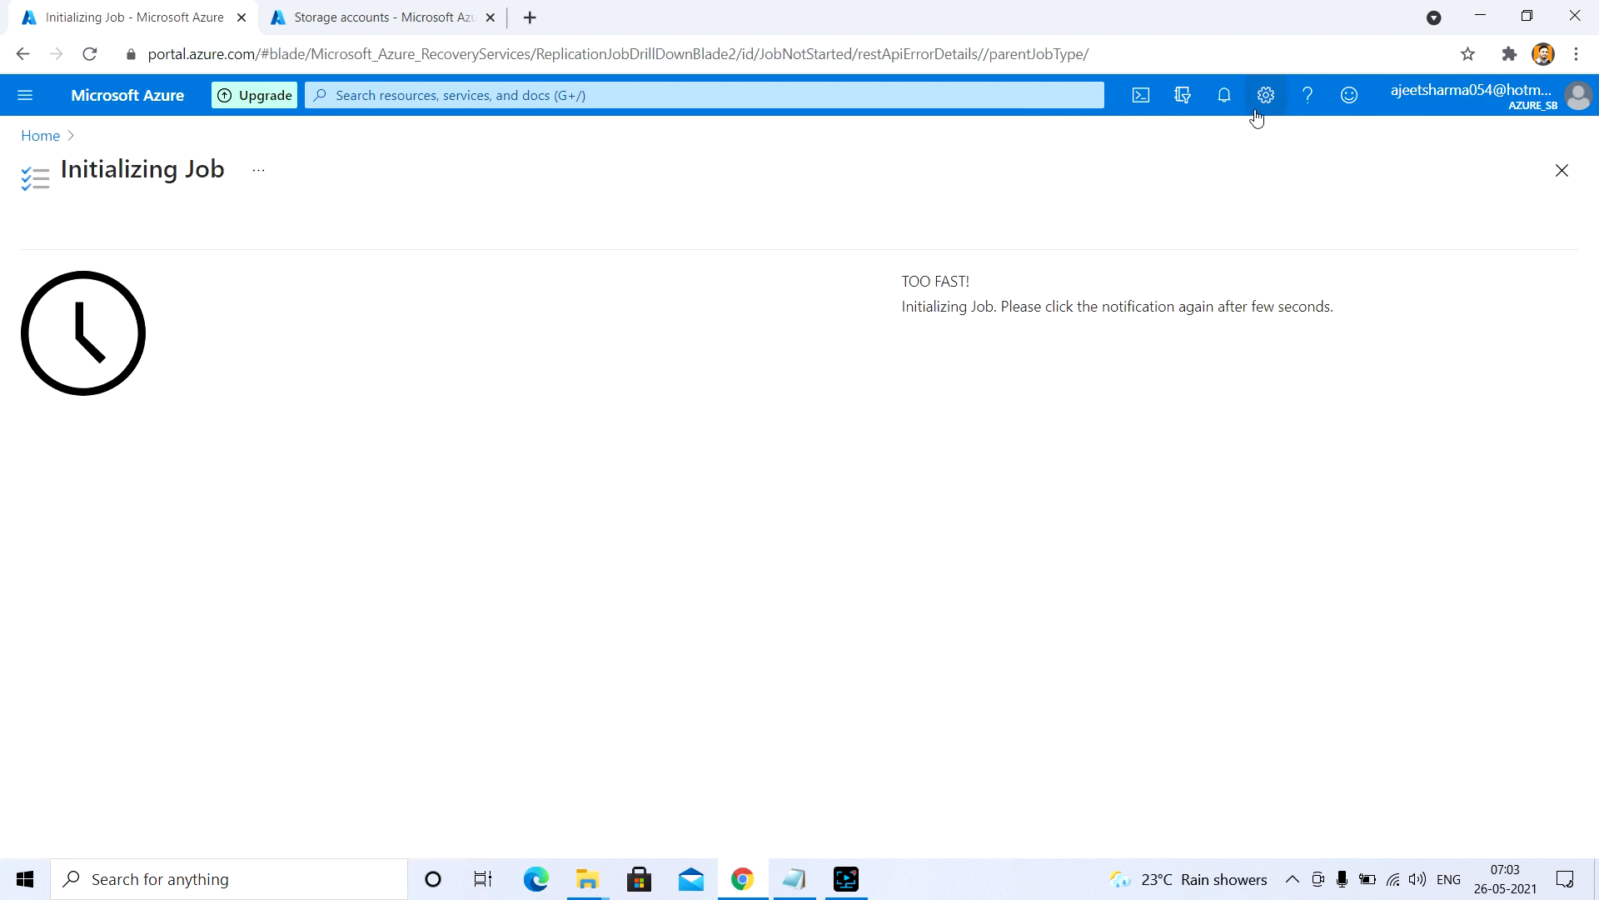
{"action": "left_click", "coordinate": [1224, 97]}
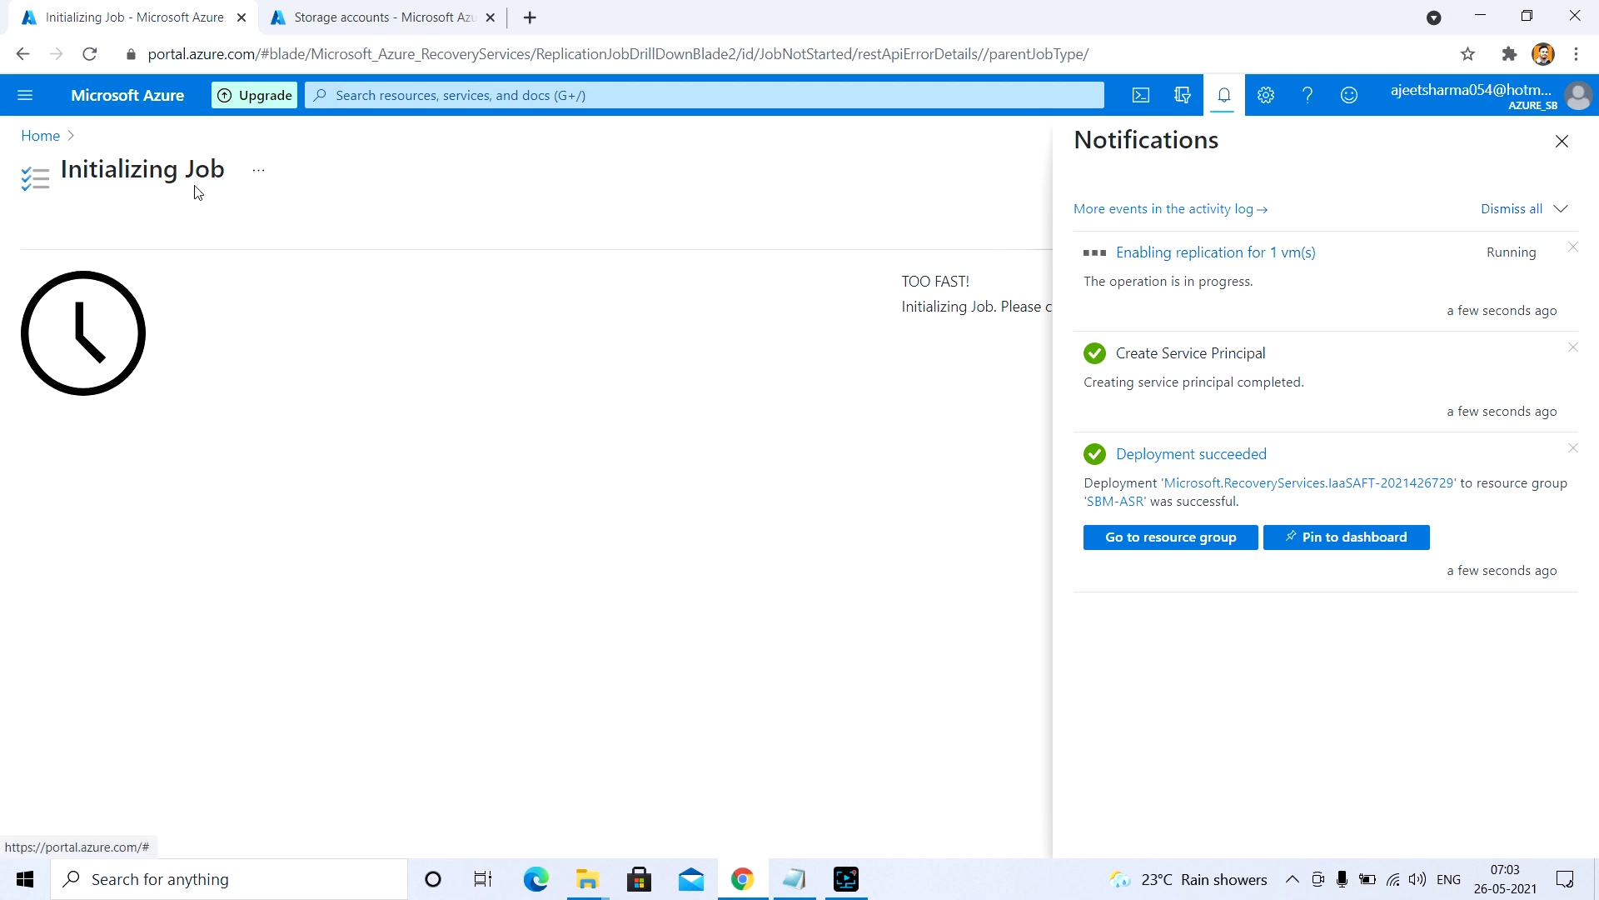
{"action": "left_click", "coordinate": [53, 138]}
{"action": "left_click", "coordinate": [1156, 253]}
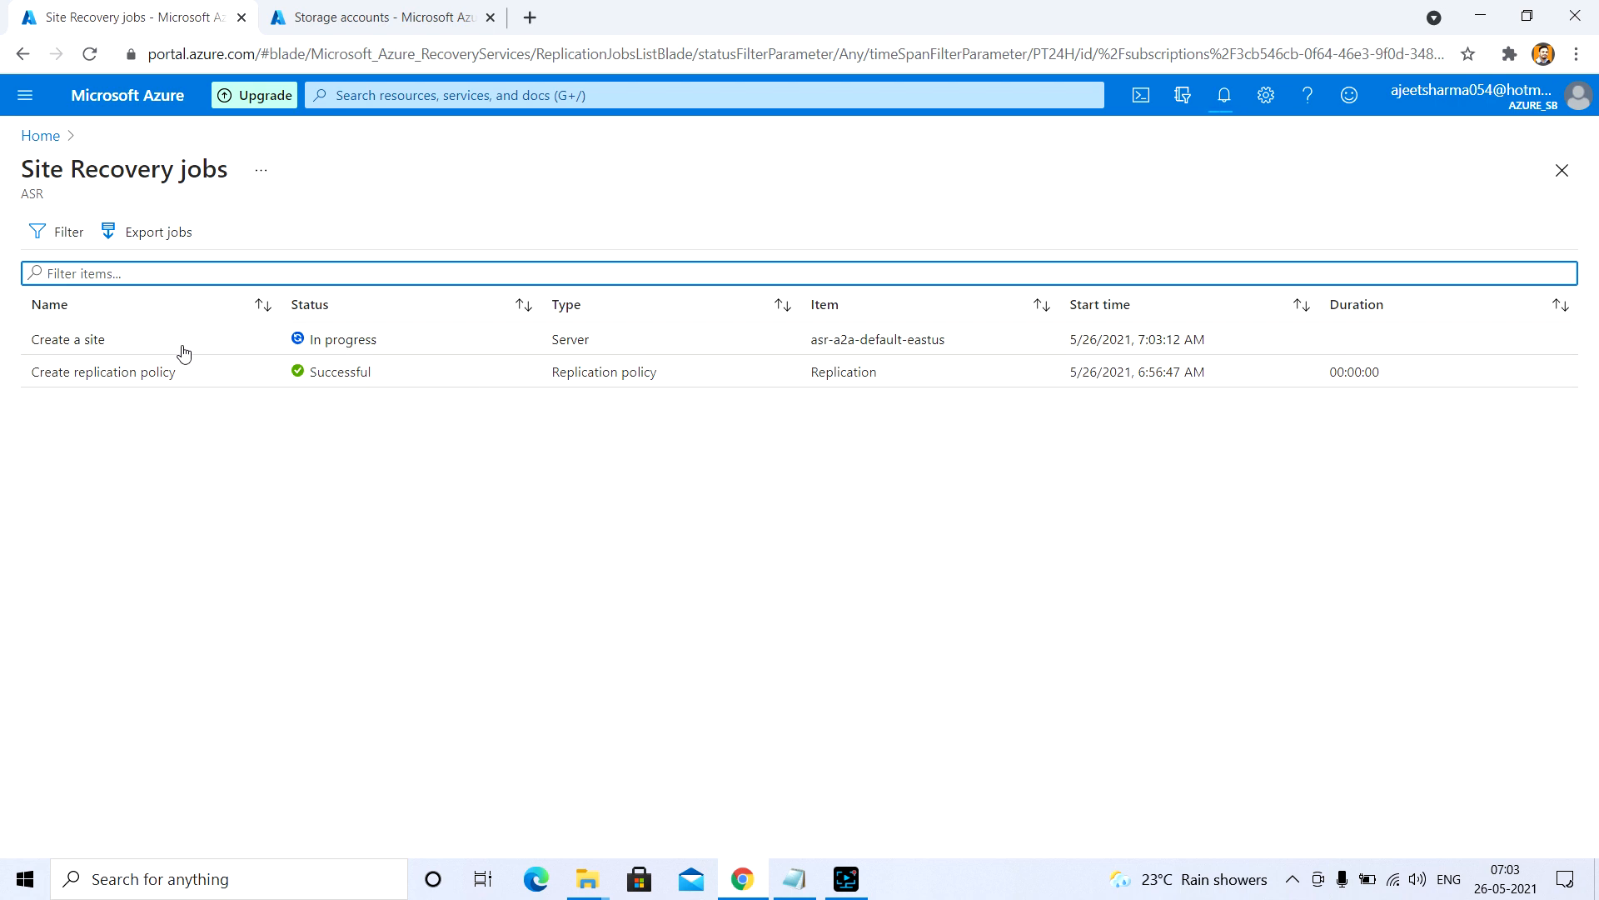
Examine the task progress of the running Create a site job for asr-a2a-default-westus and return to the jobs list.
{"action": "left_click", "coordinate": [1225, 98]}
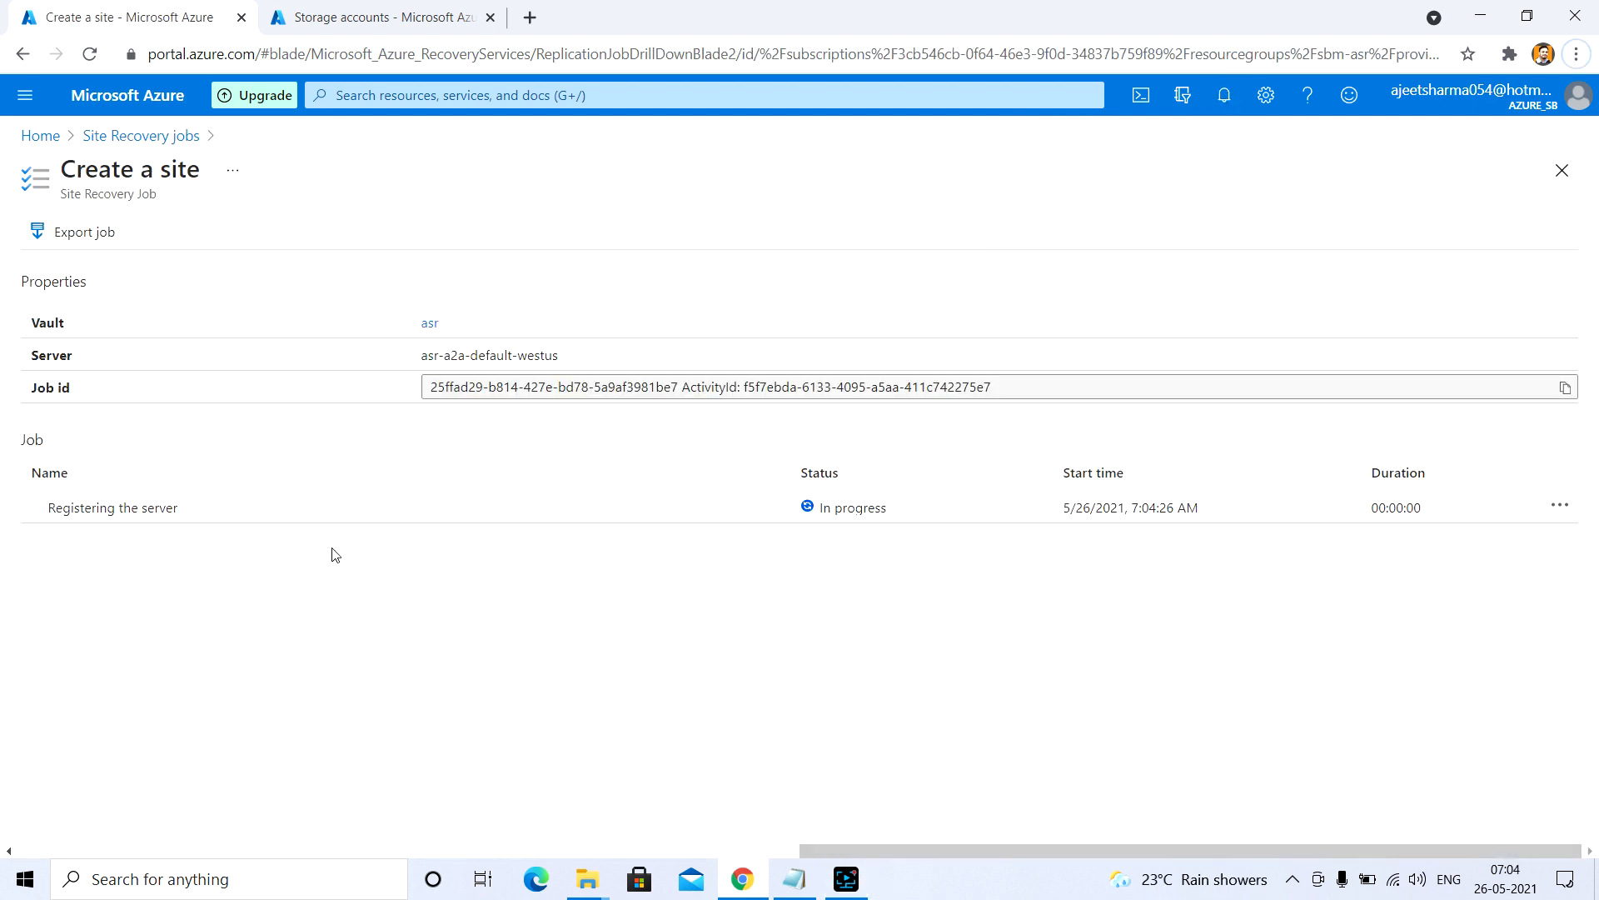
{"action": "left_click", "coordinate": [1225, 103]}
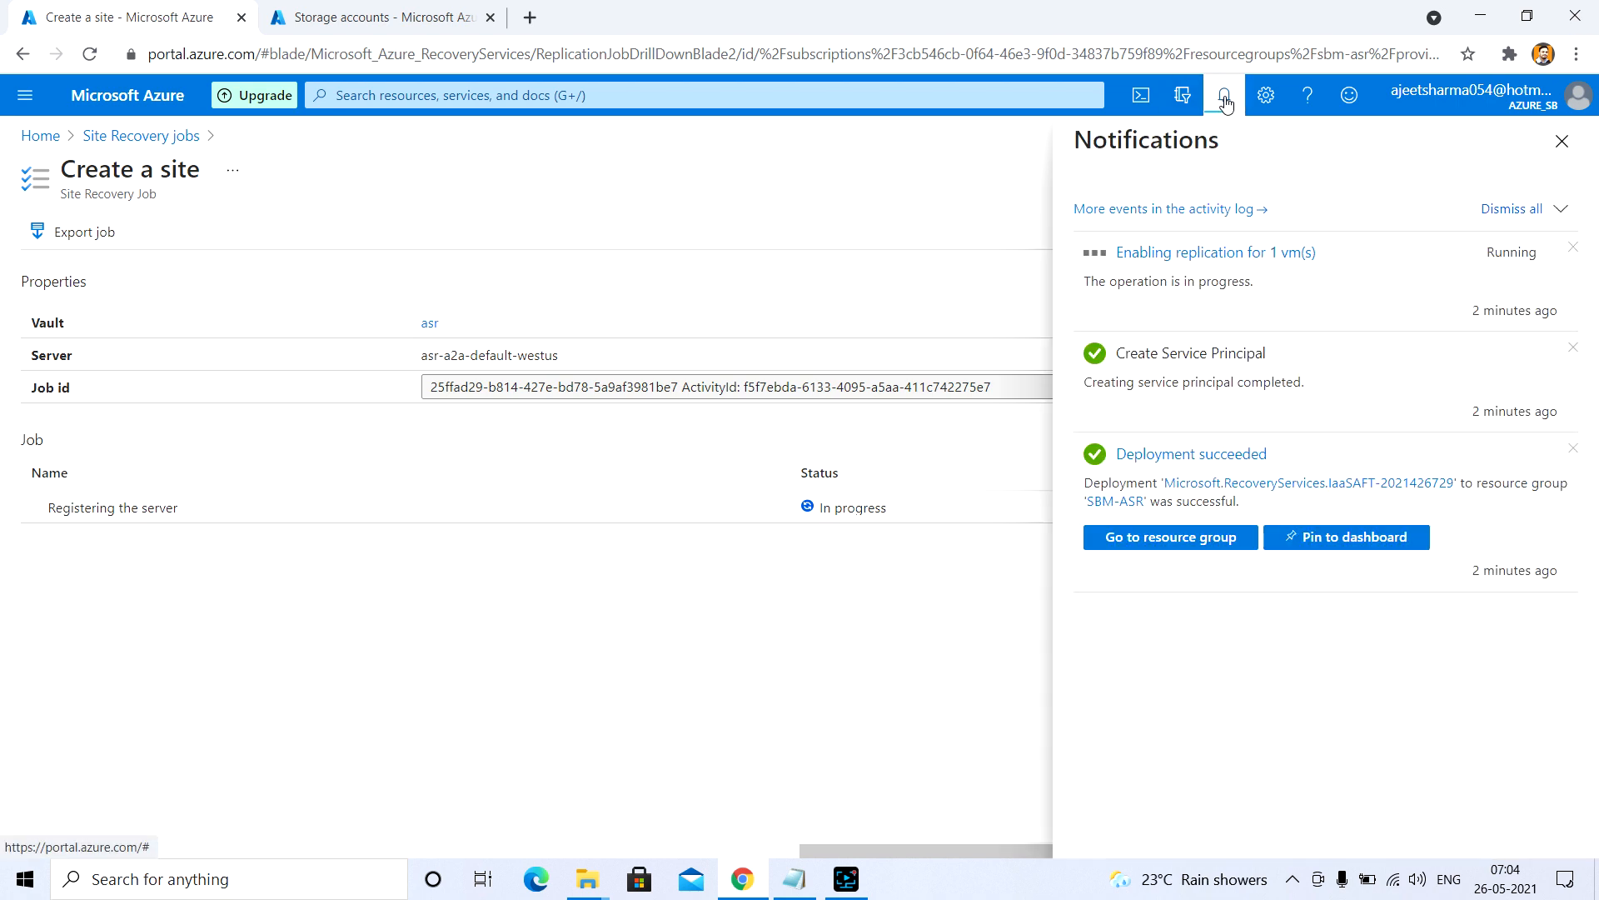
{"action": "left_click", "coordinate": [1162, 252]}
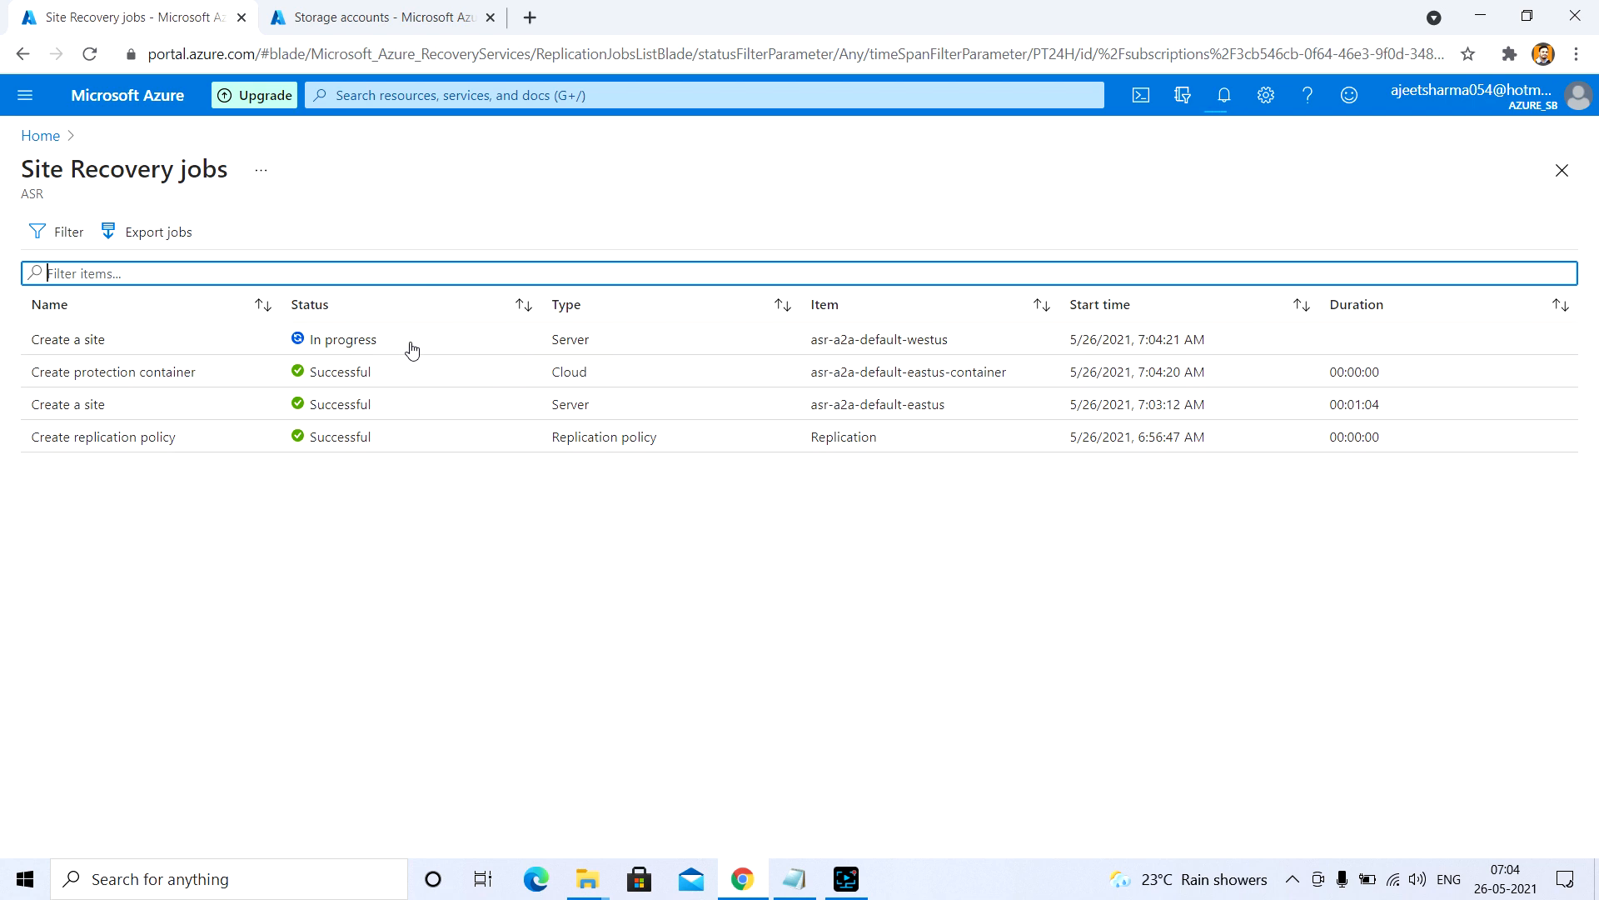
{"action": "left_click", "coordinate": [409, 347]}
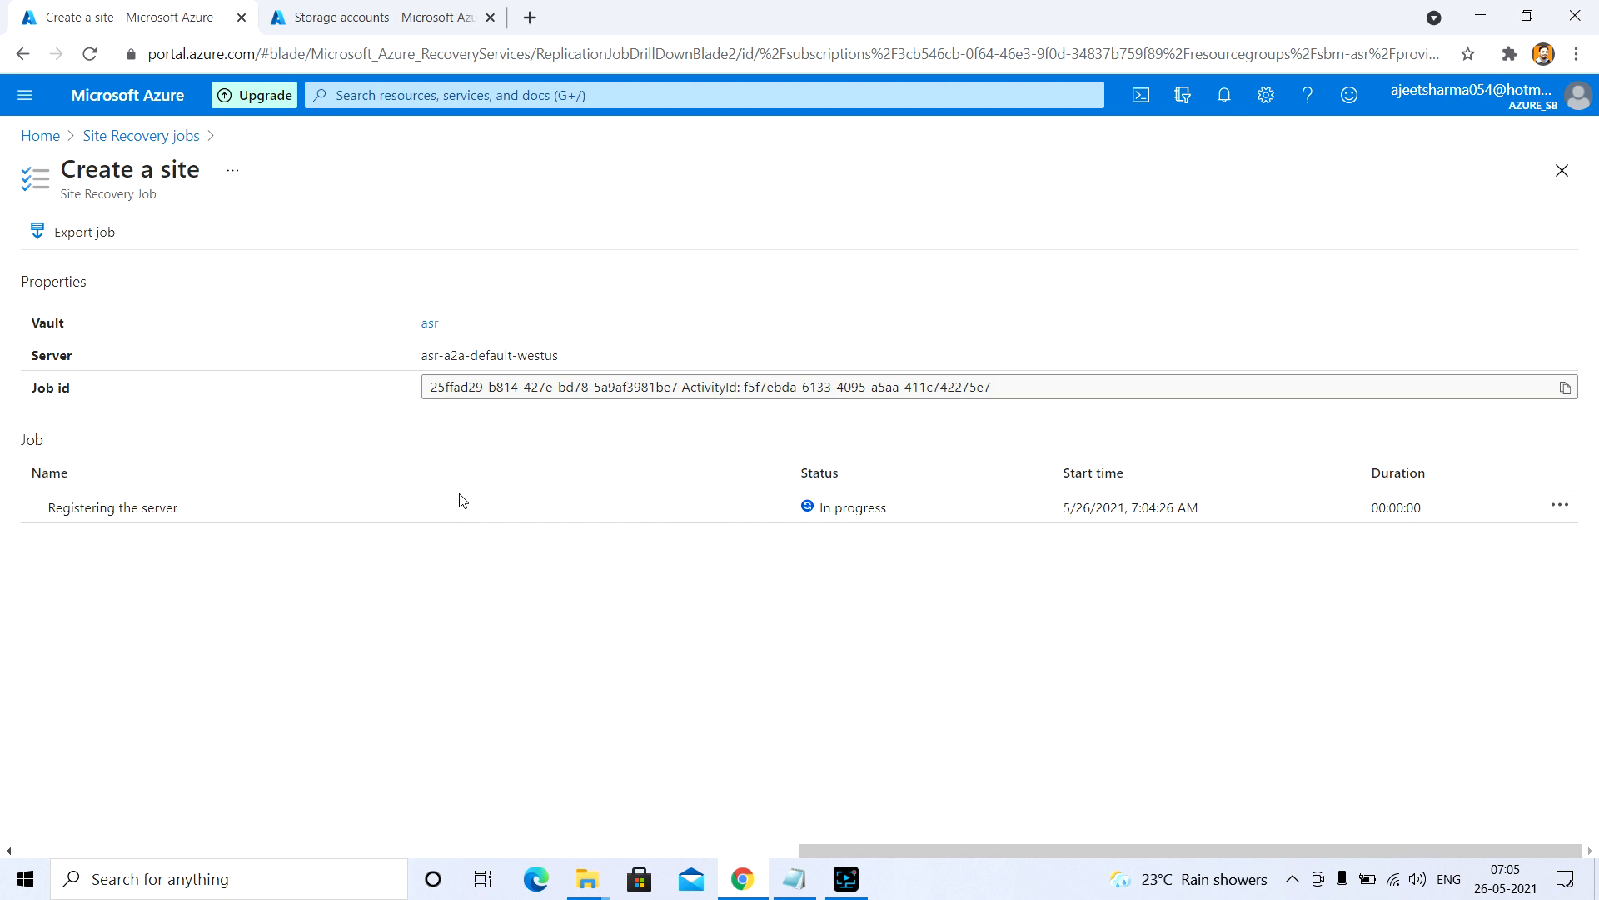
{"action": "left_click", "coordinate": [189, 143]}
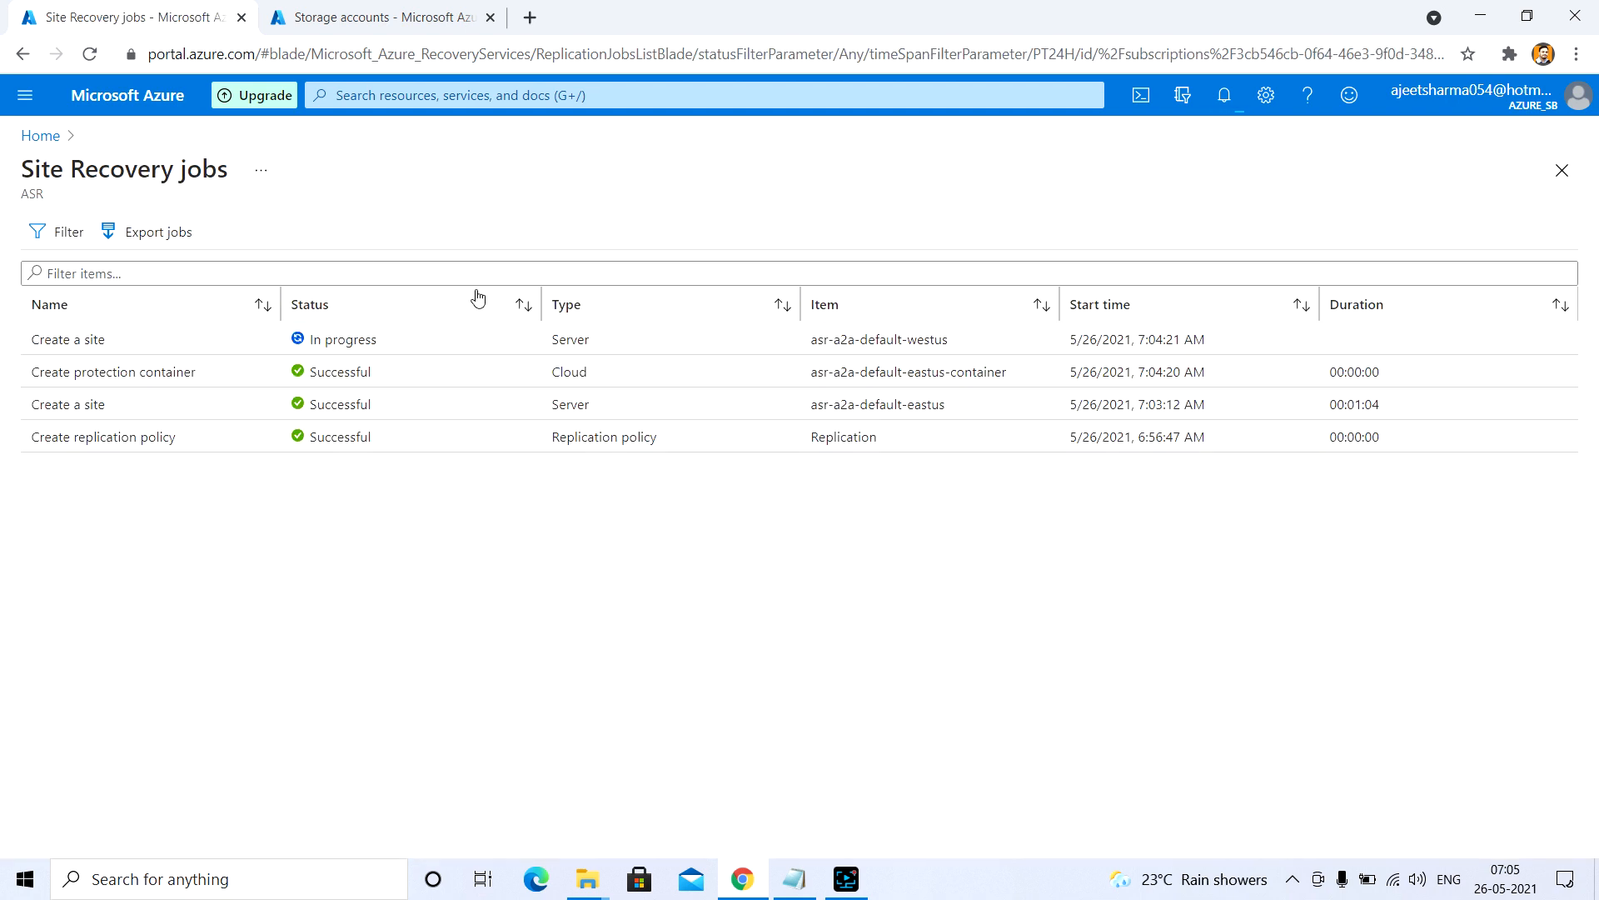
Examine the tasks of the running Associate replication policy job, reload the jobs list and recheck the job's progress.
{"action": "left_click", "coordinate": [1224, 97]}
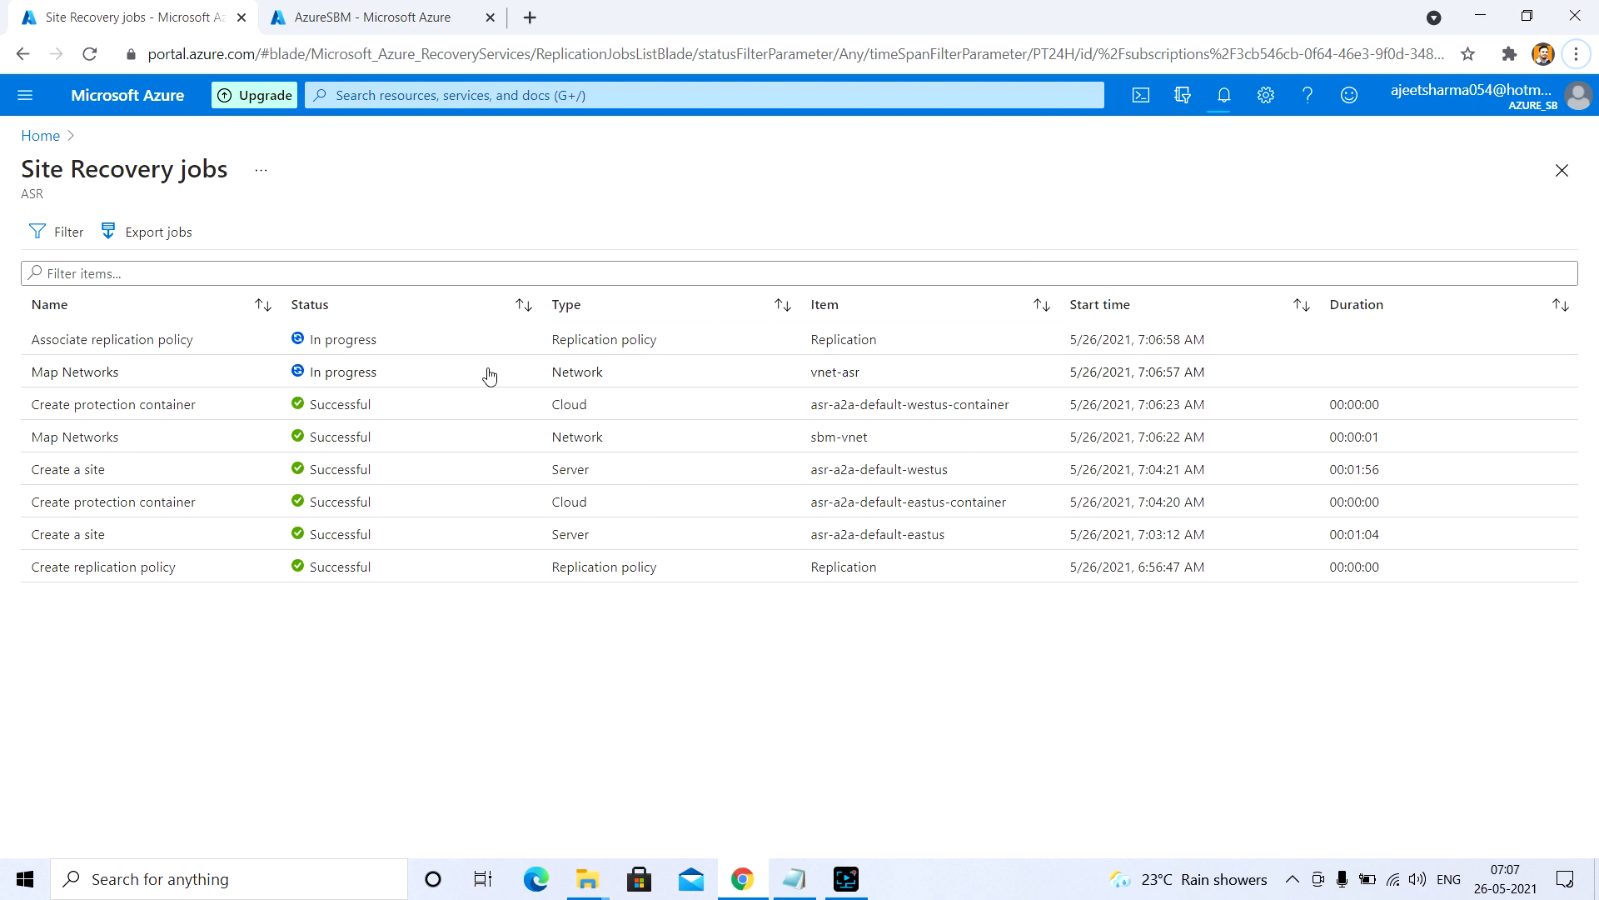
{"action": "left_click", "coordinate": [468, 346]}
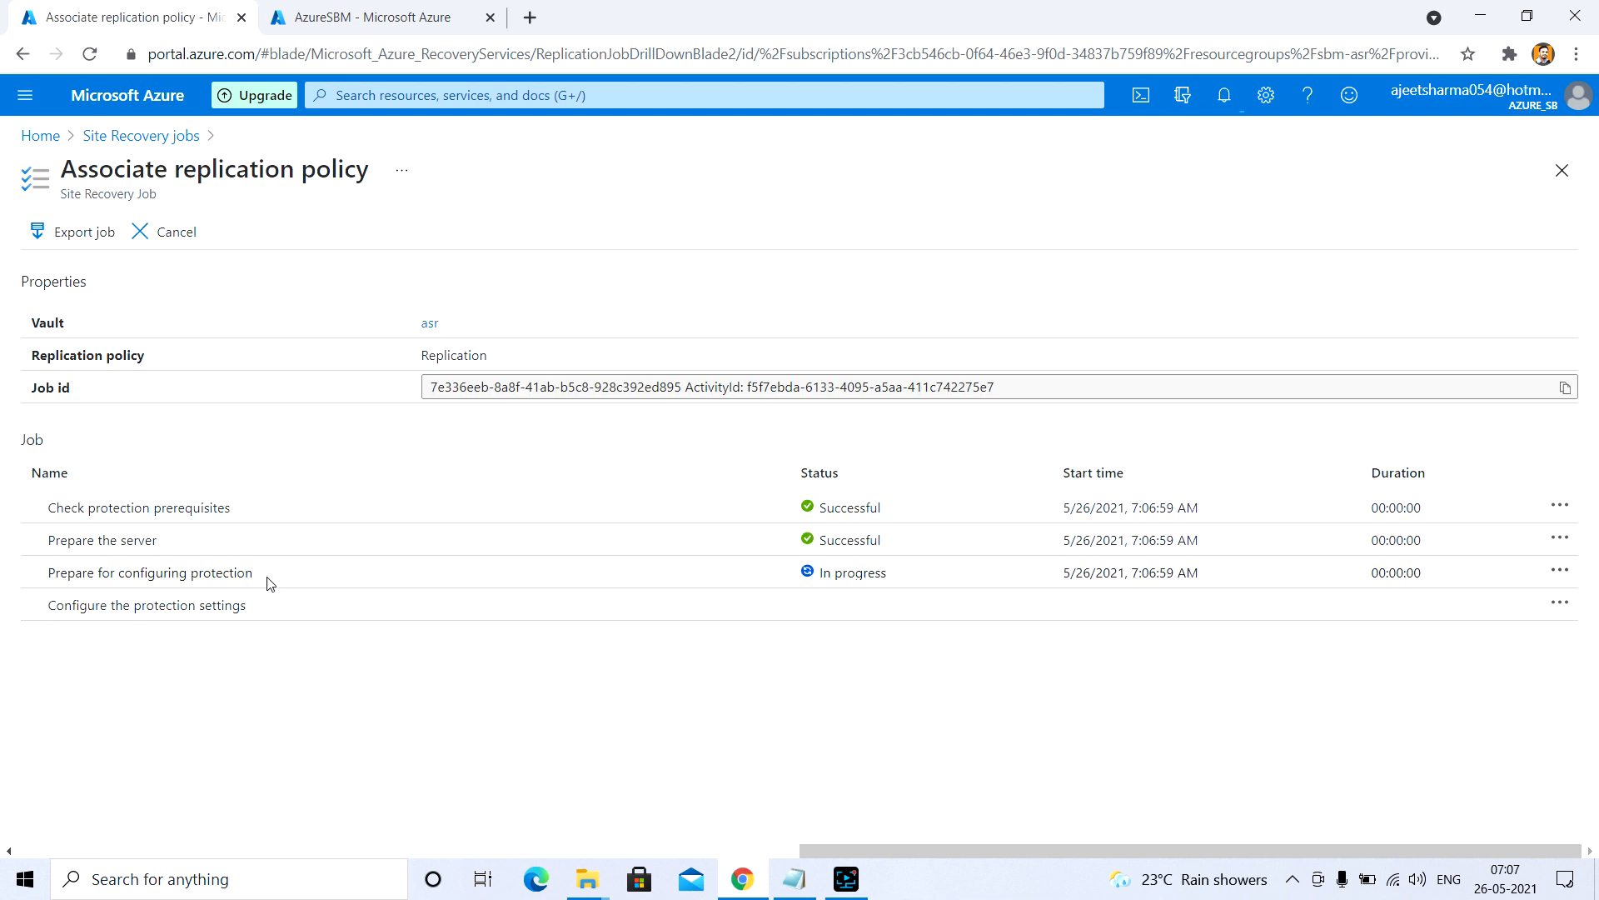
{"action": "left_click", "coordinate": [1223, 95]}
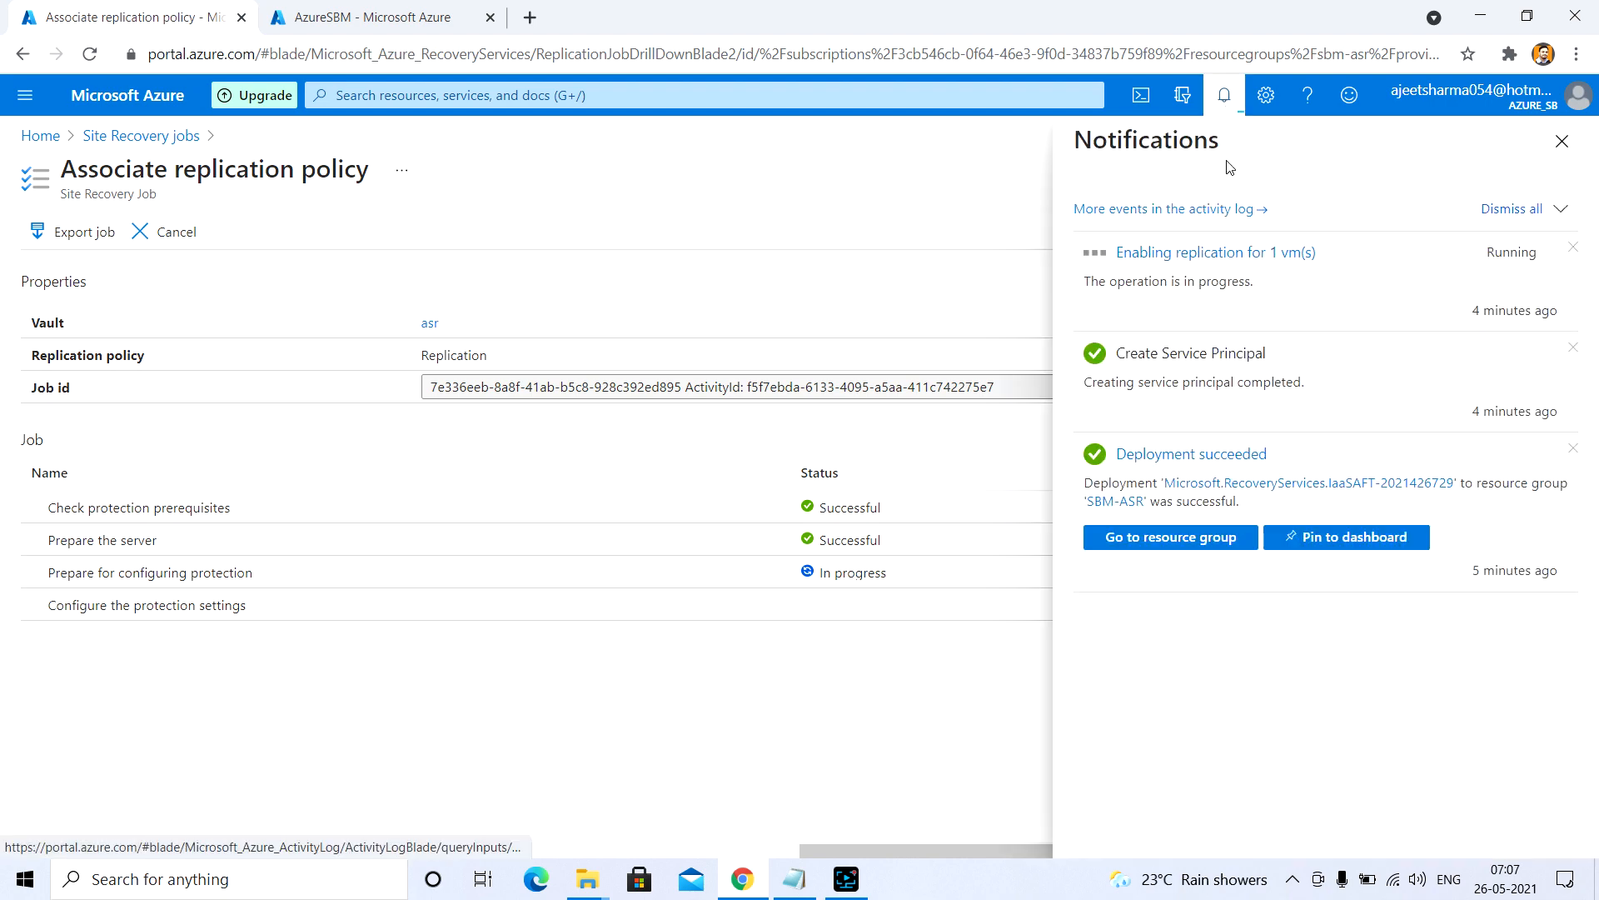
{"action": "left_click", "coordinate": [1203, 253]}
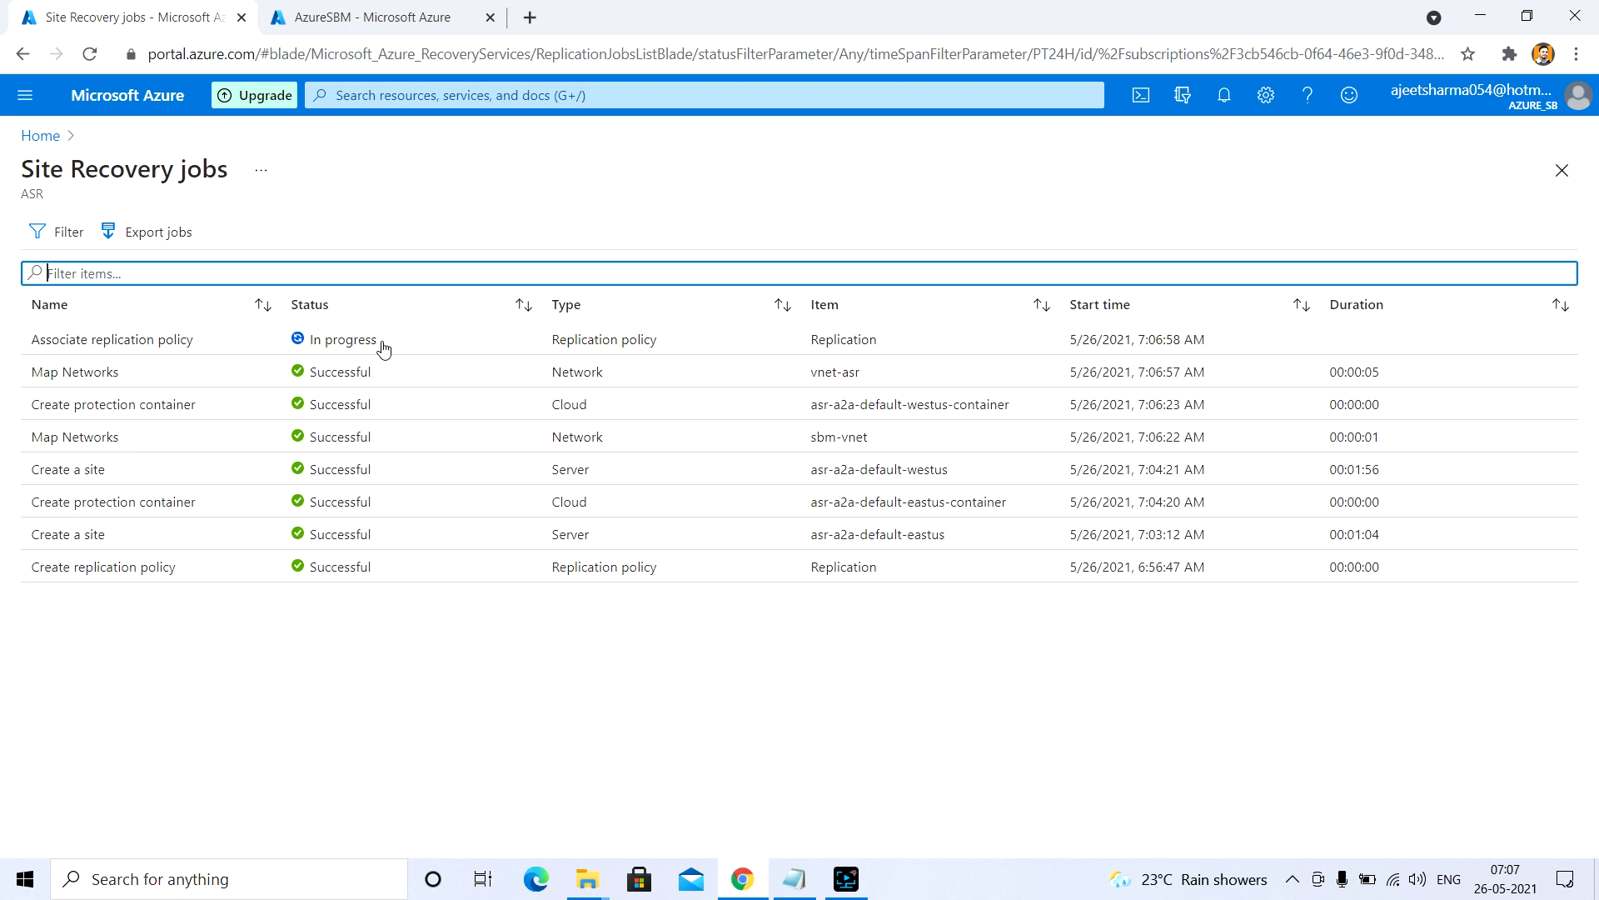
{"action": "left_click", "coordinate": [382, 346]}
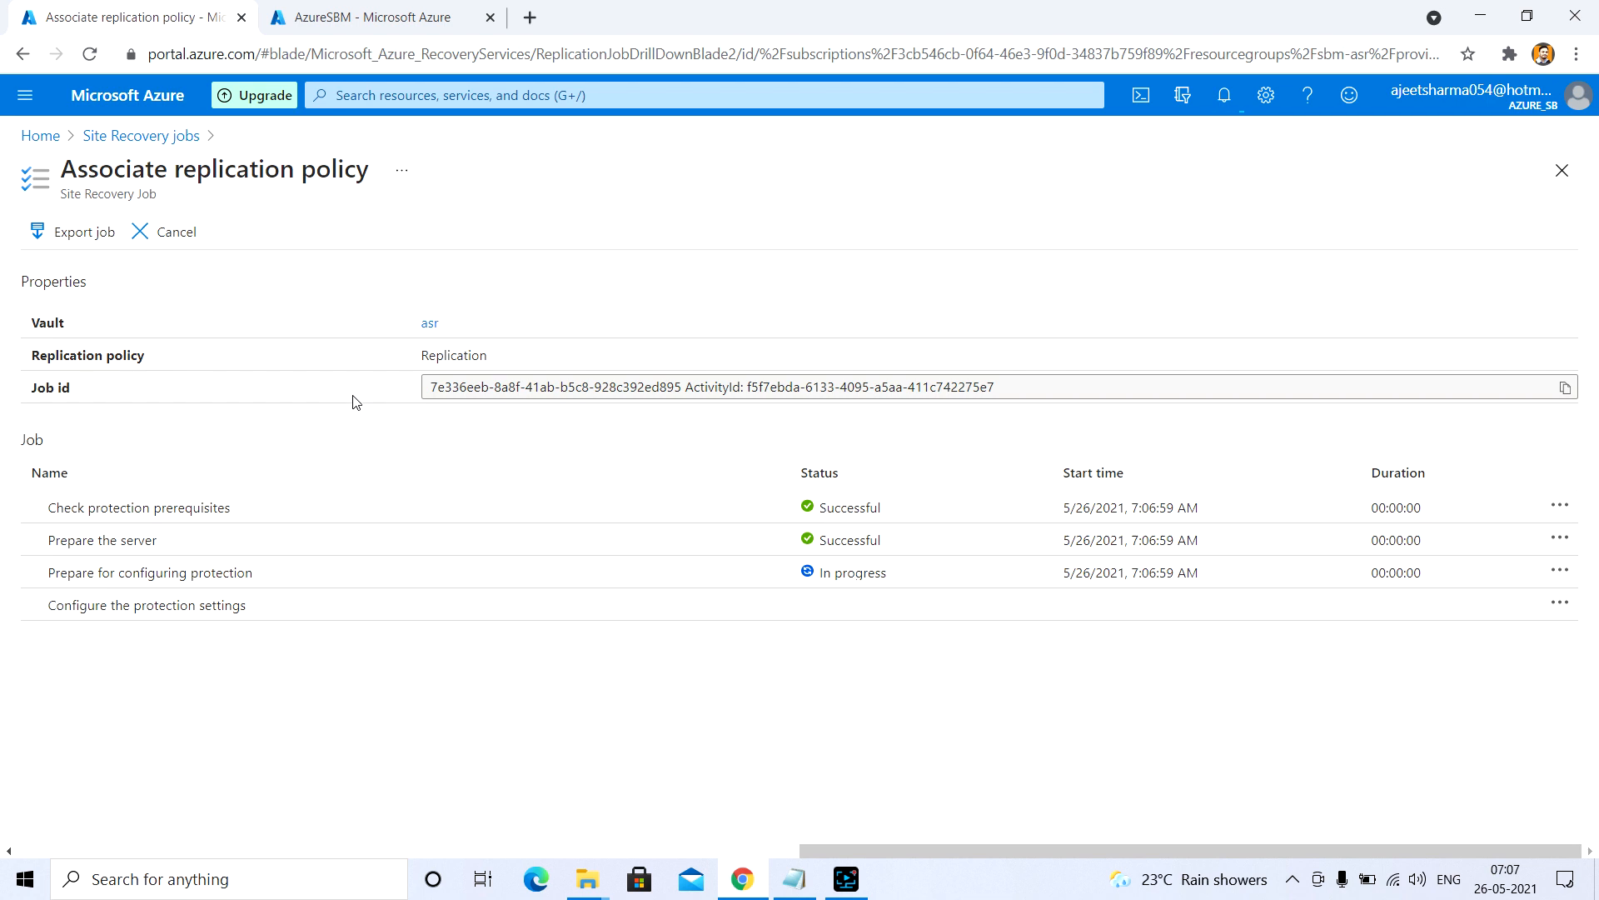
{"action": "left_click", "coordinate": [184, 138]}
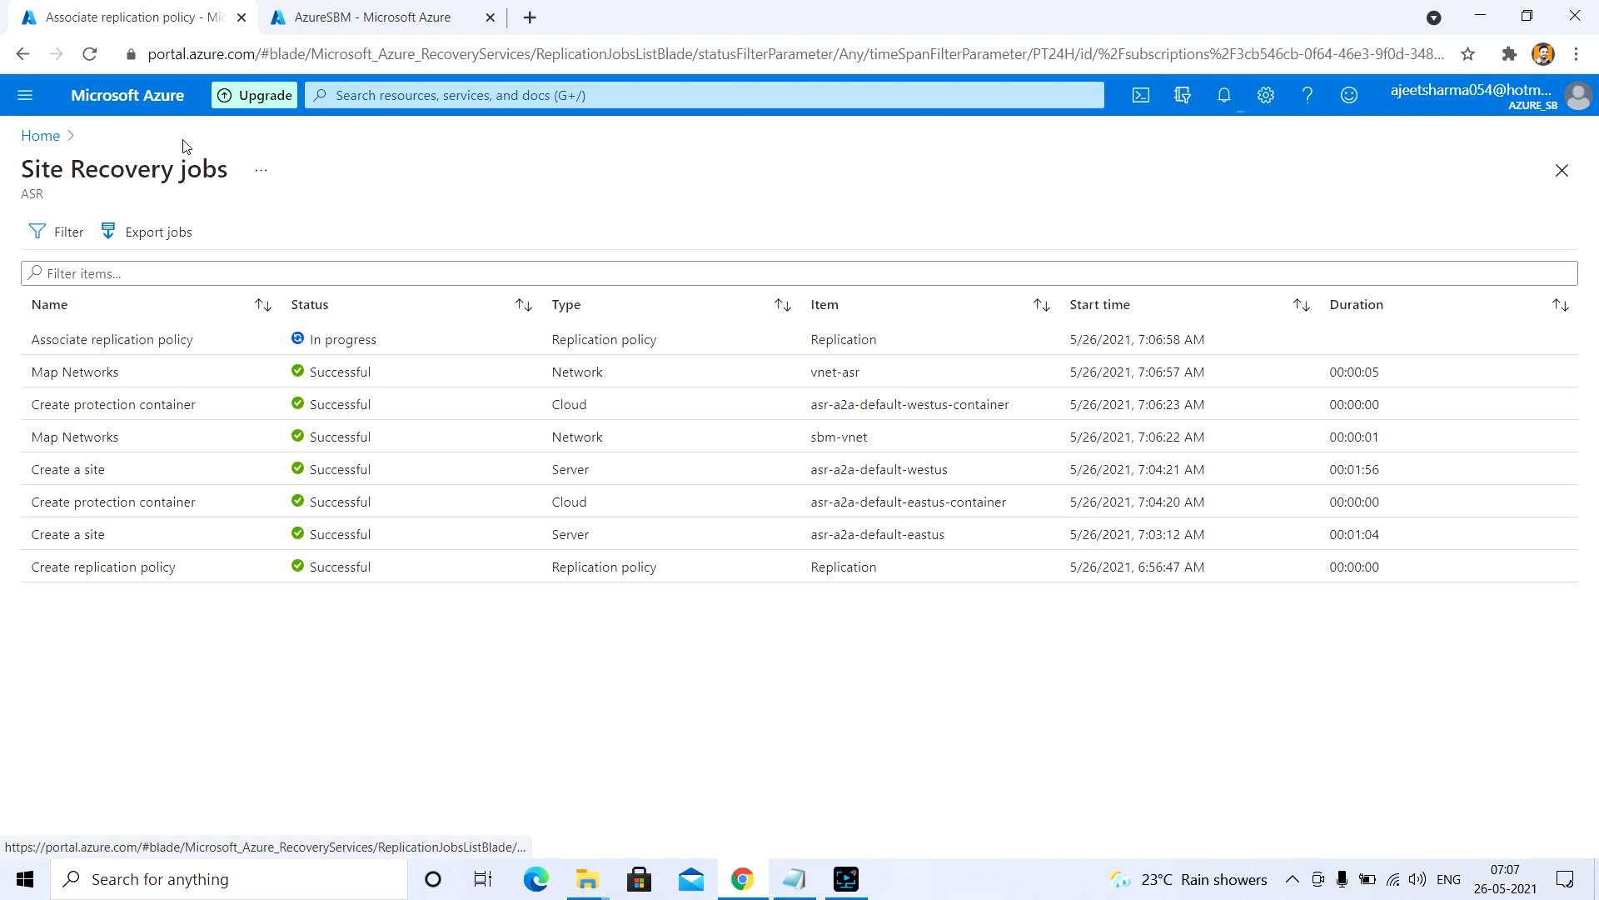
Check the first Associate replication policy job again and open the newest Associate replication policy job from the refreshed jobs list.
{"action": "left_click", "coordinate": [1236, 105]}
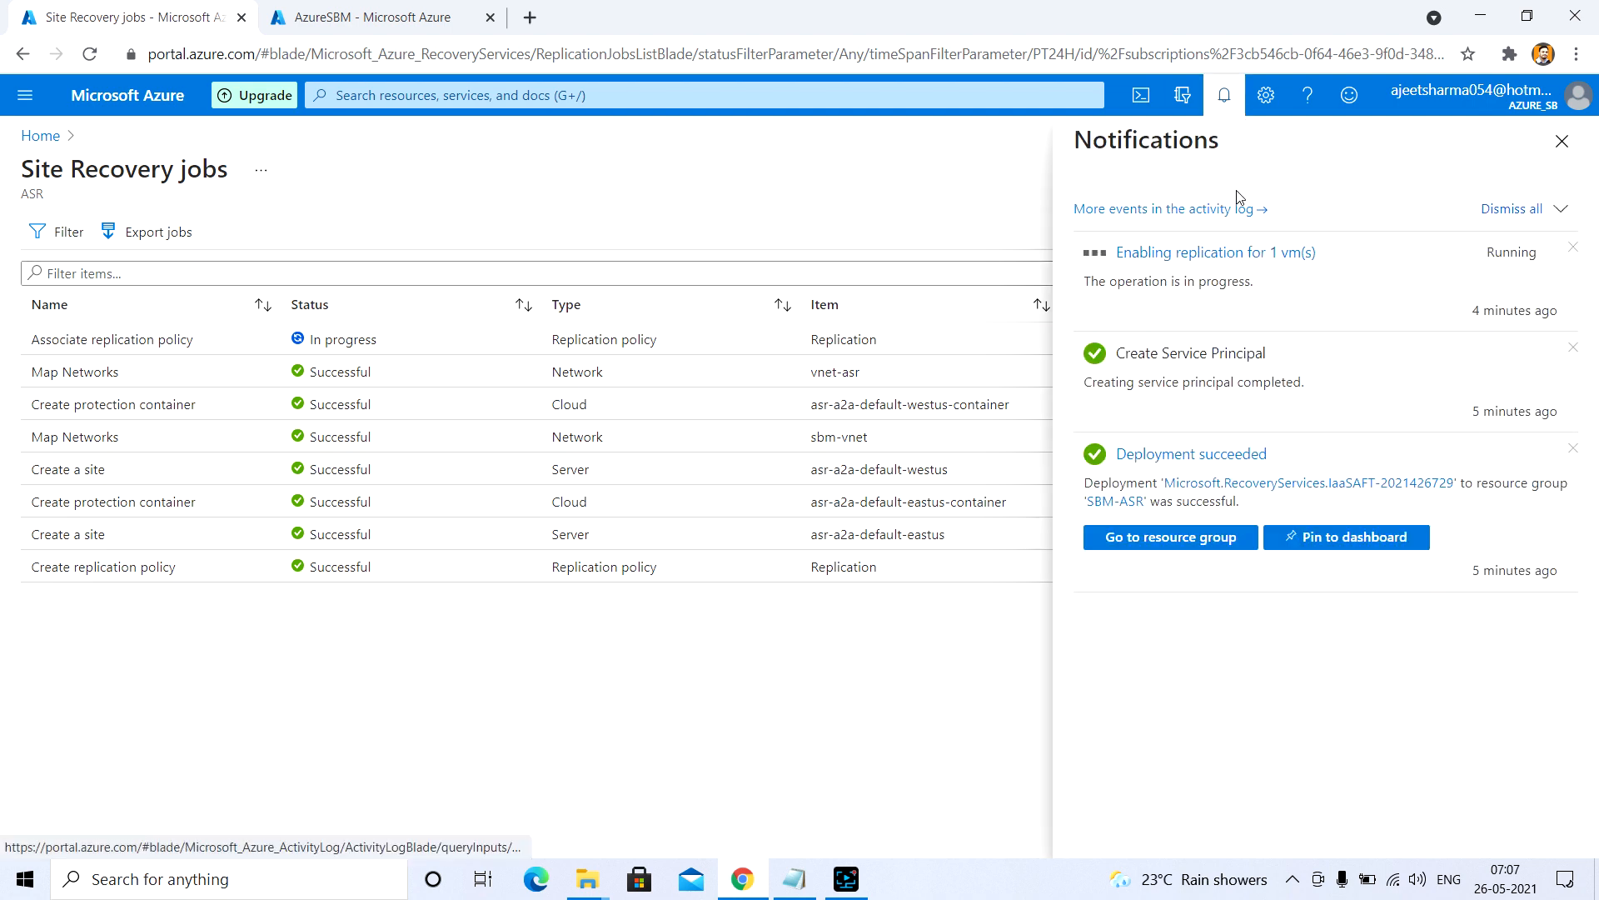
{"action": "left_click", "coordinate": [515, 344]}
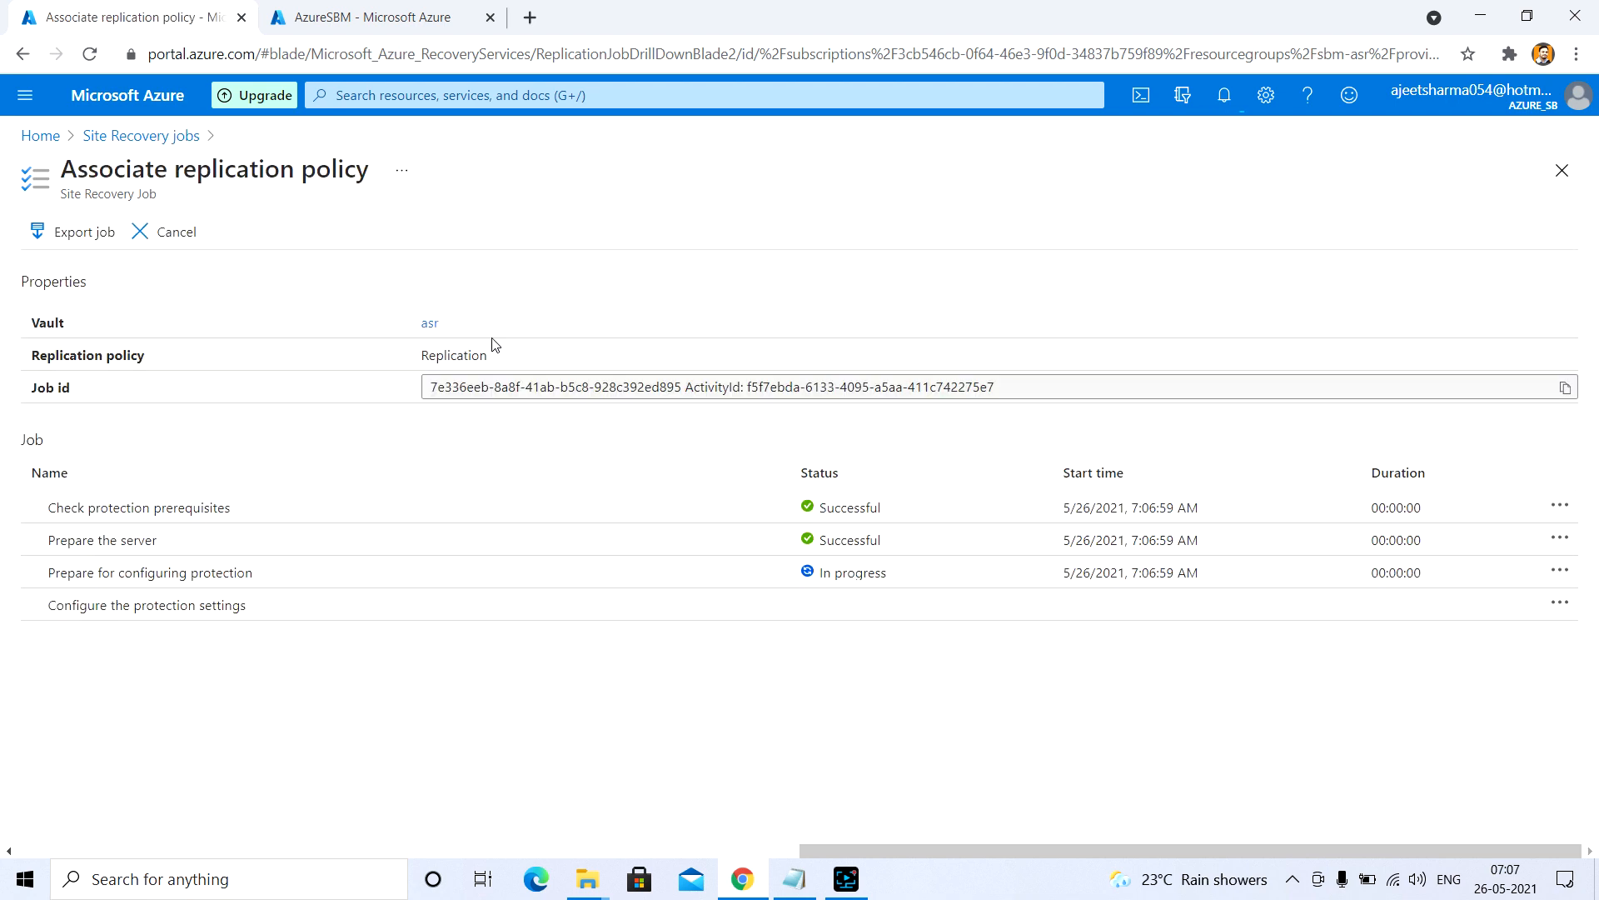
{"action": "left_click", "coordinate": [185, 136]}
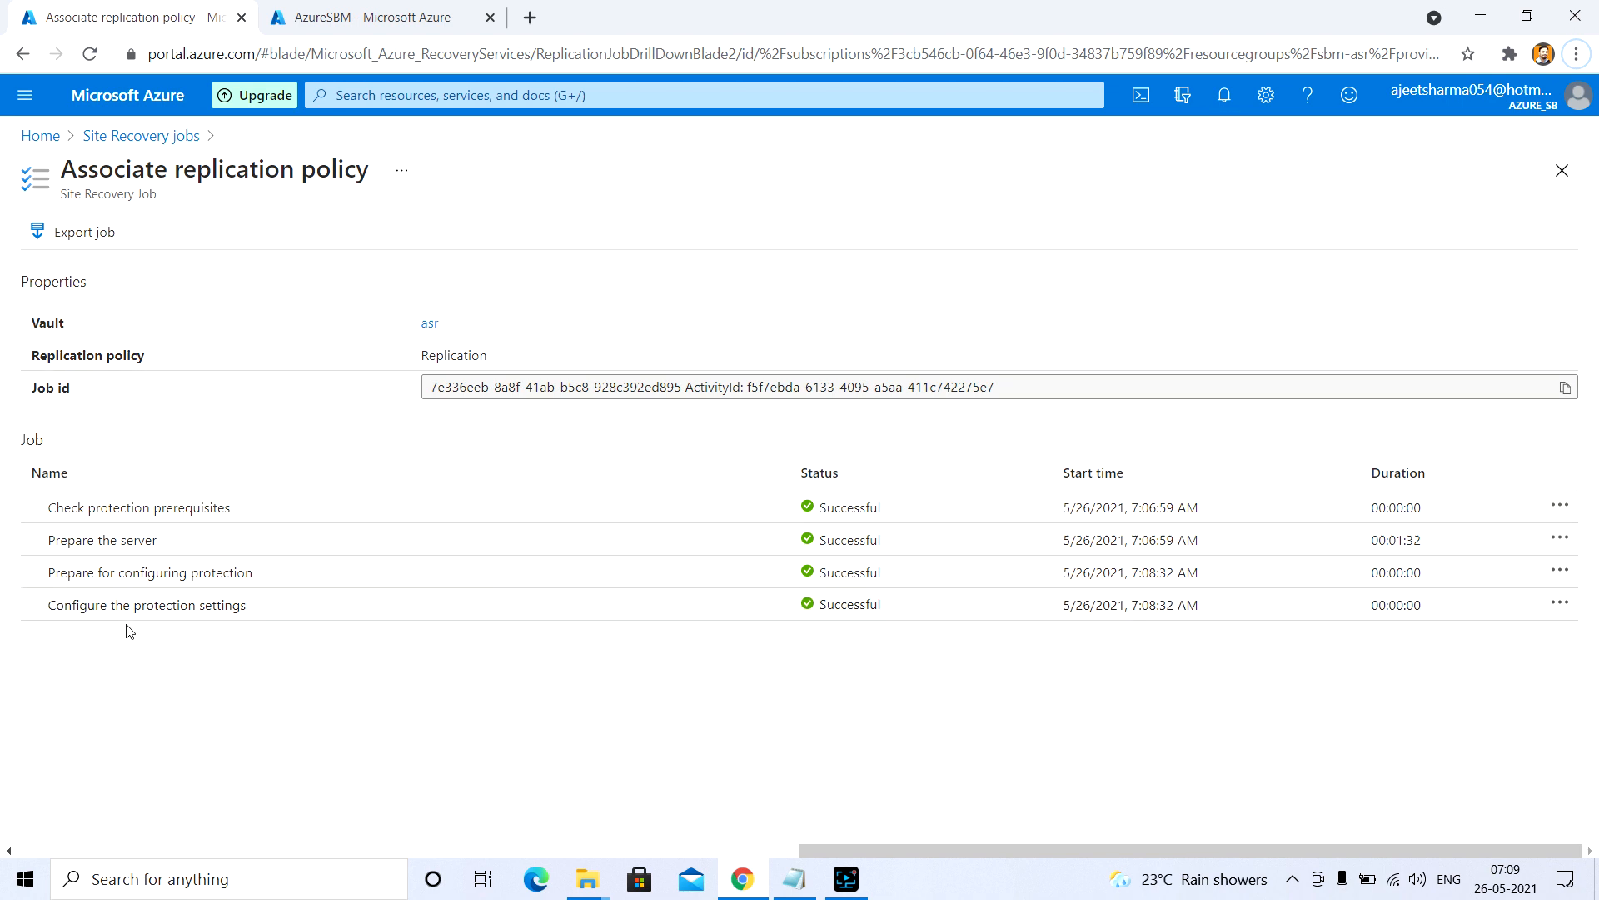
{"action": "left_click", "coordinate": [1217, 109]}
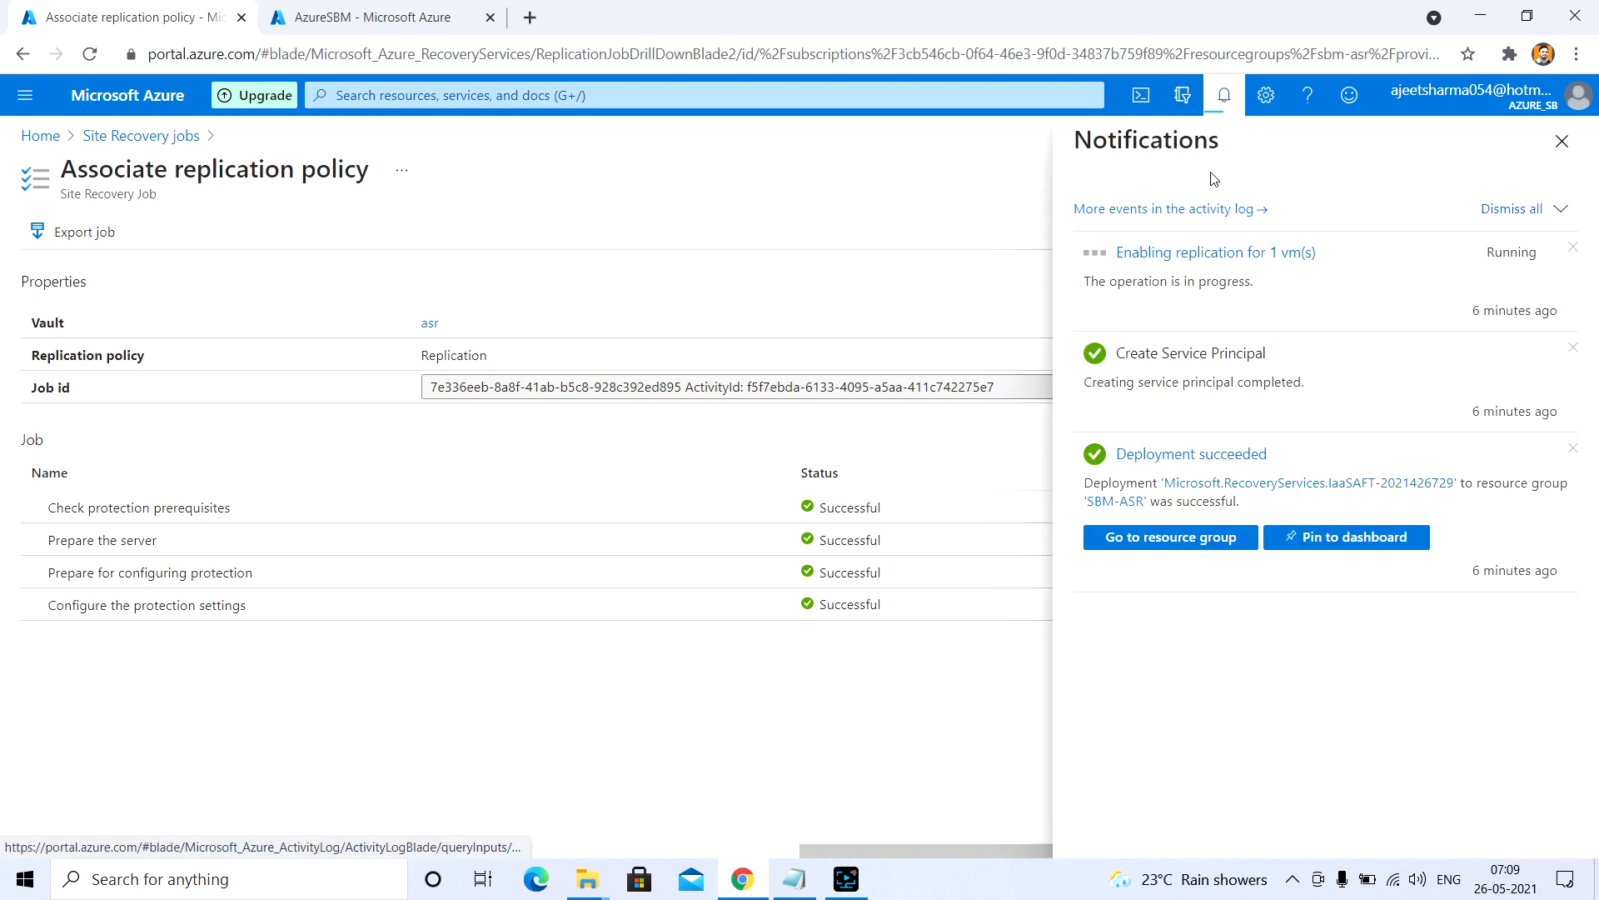
{"action": "left_click", "coordinate": [1182, 251]}
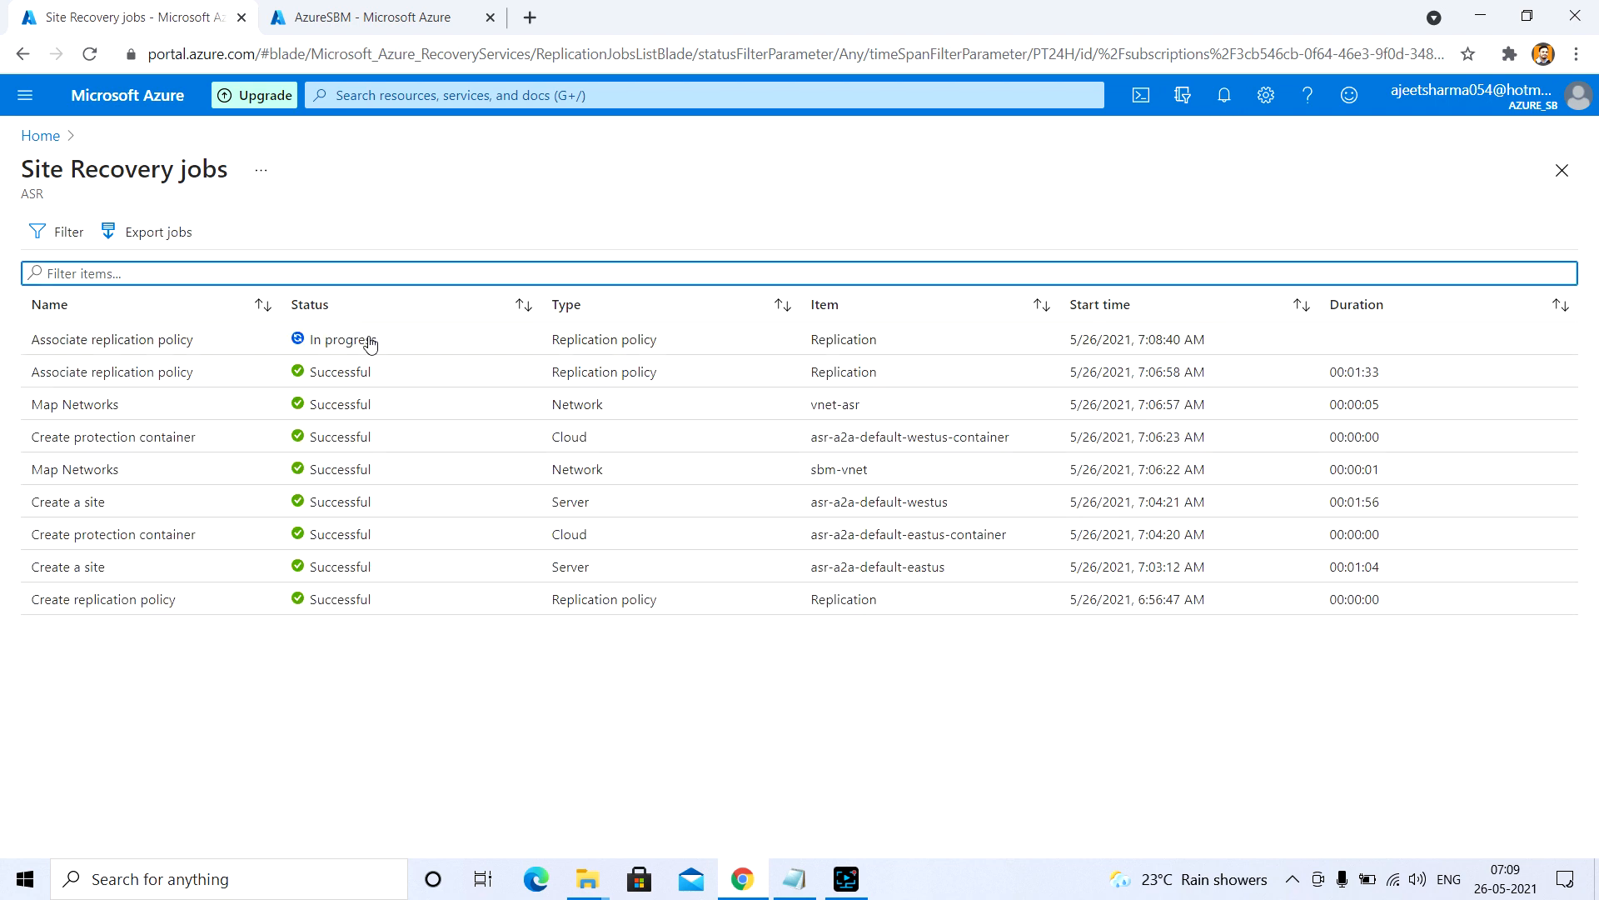
{"action": "left_click", "coordinate": [372, 340]}
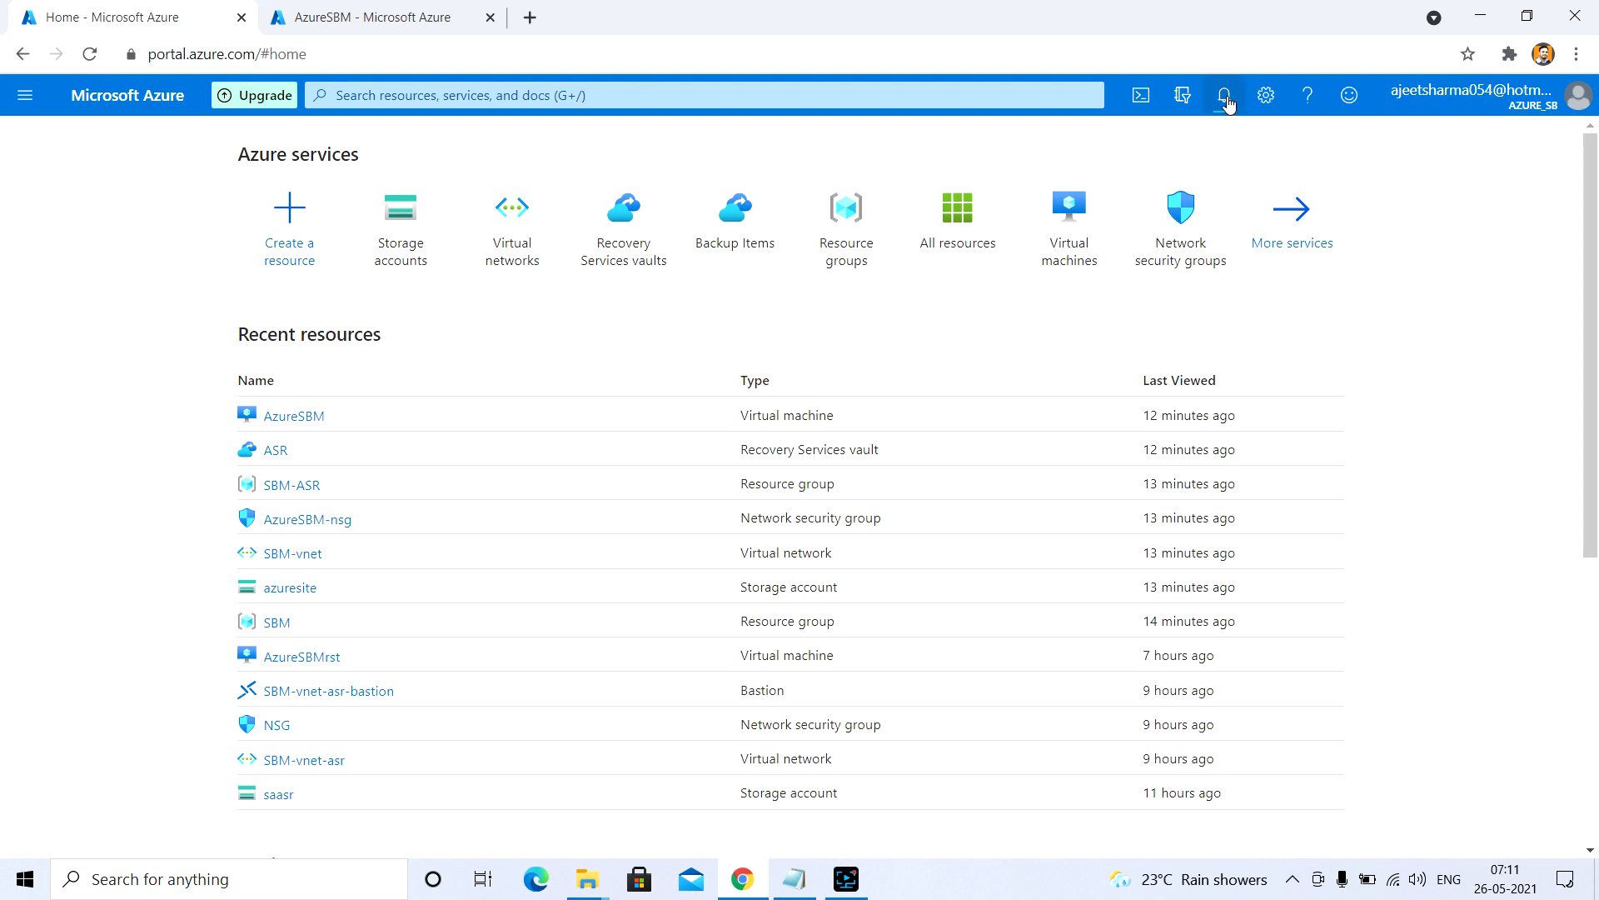
Examine the Enable replication job for azuresbm from the Site Recovery jobs list, and recheck the jobs list through the replication notification.
{"action": "left_click", "coordinate": [1225, 97]}
{"action": "left_click", "coordinate": [1213, 254]}
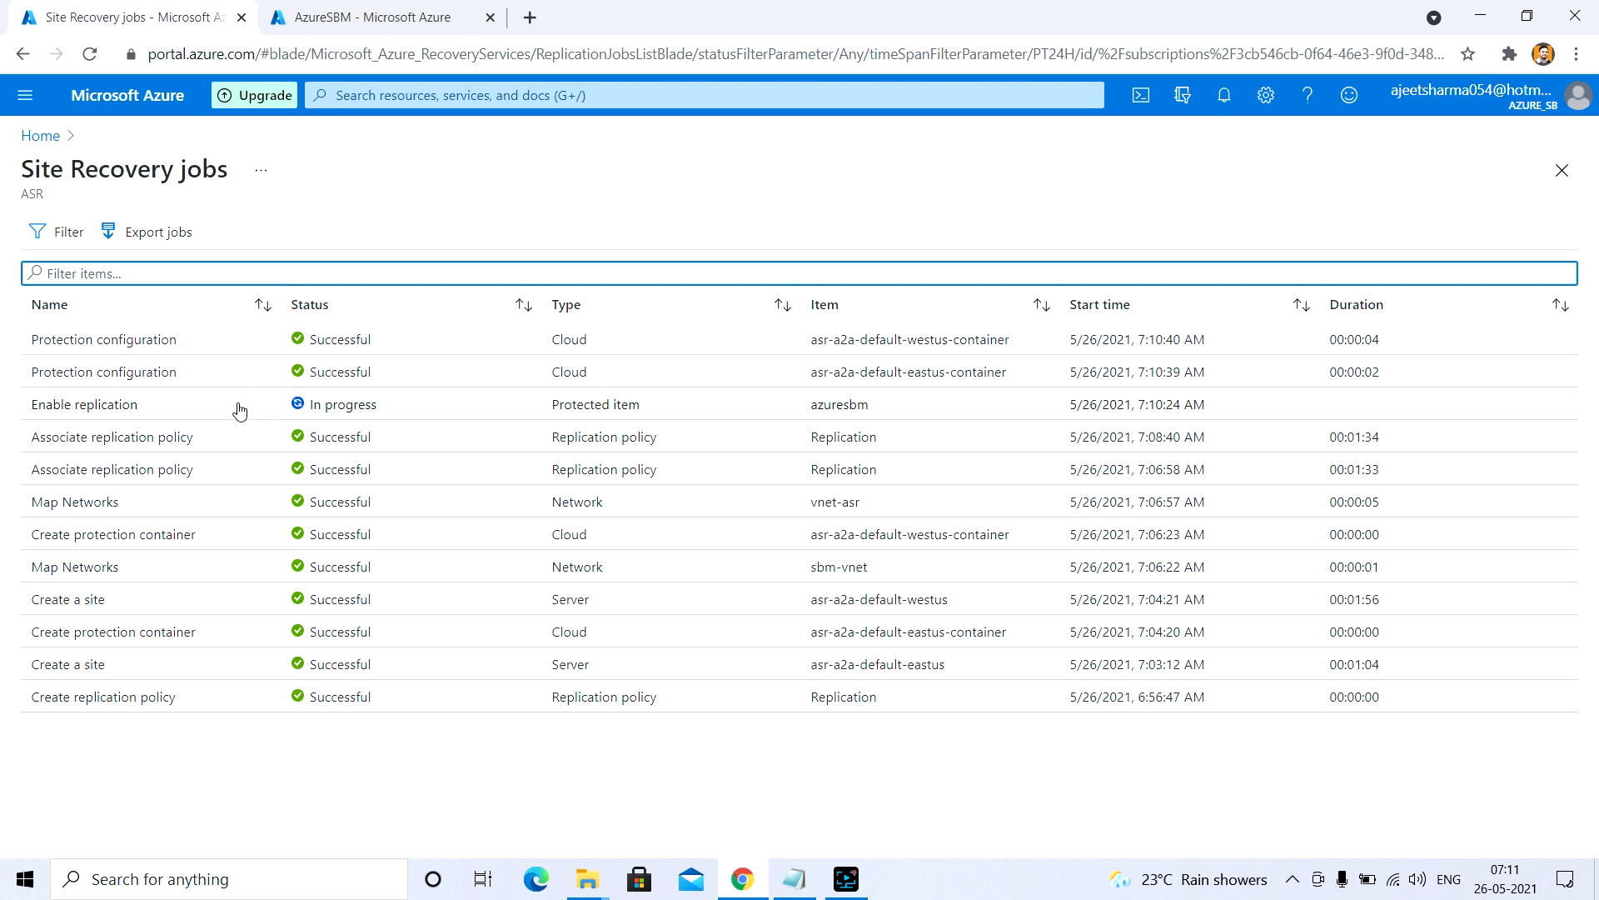
{"action": "left_click", "coordinate": [185, 416]}
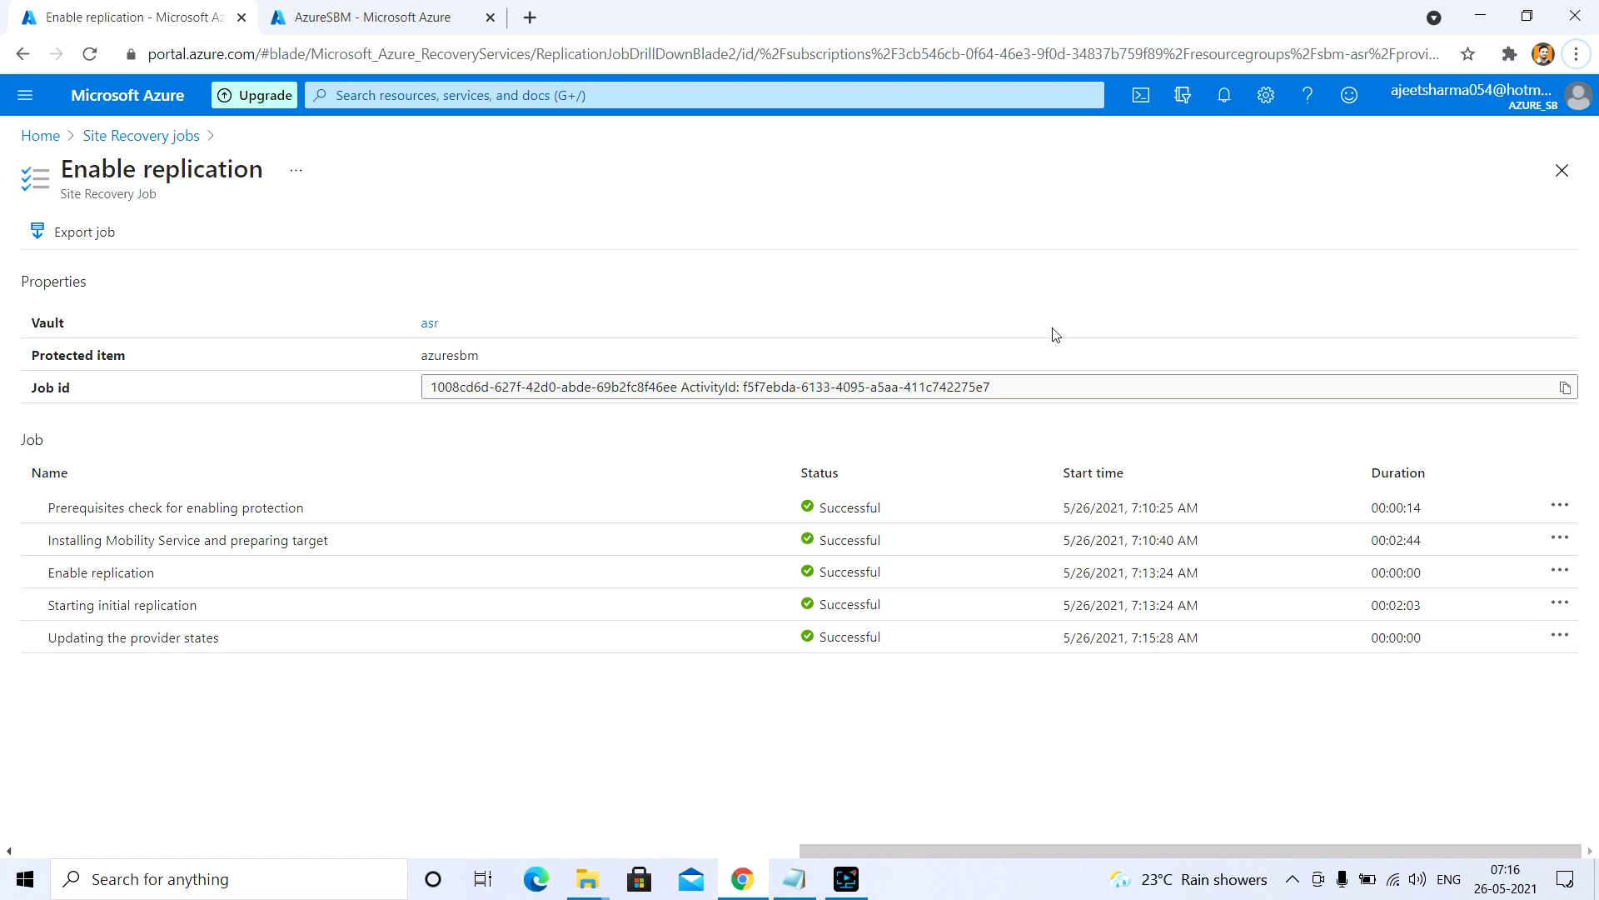
{"action": "left_click", "coordinate": [1213, 104]}
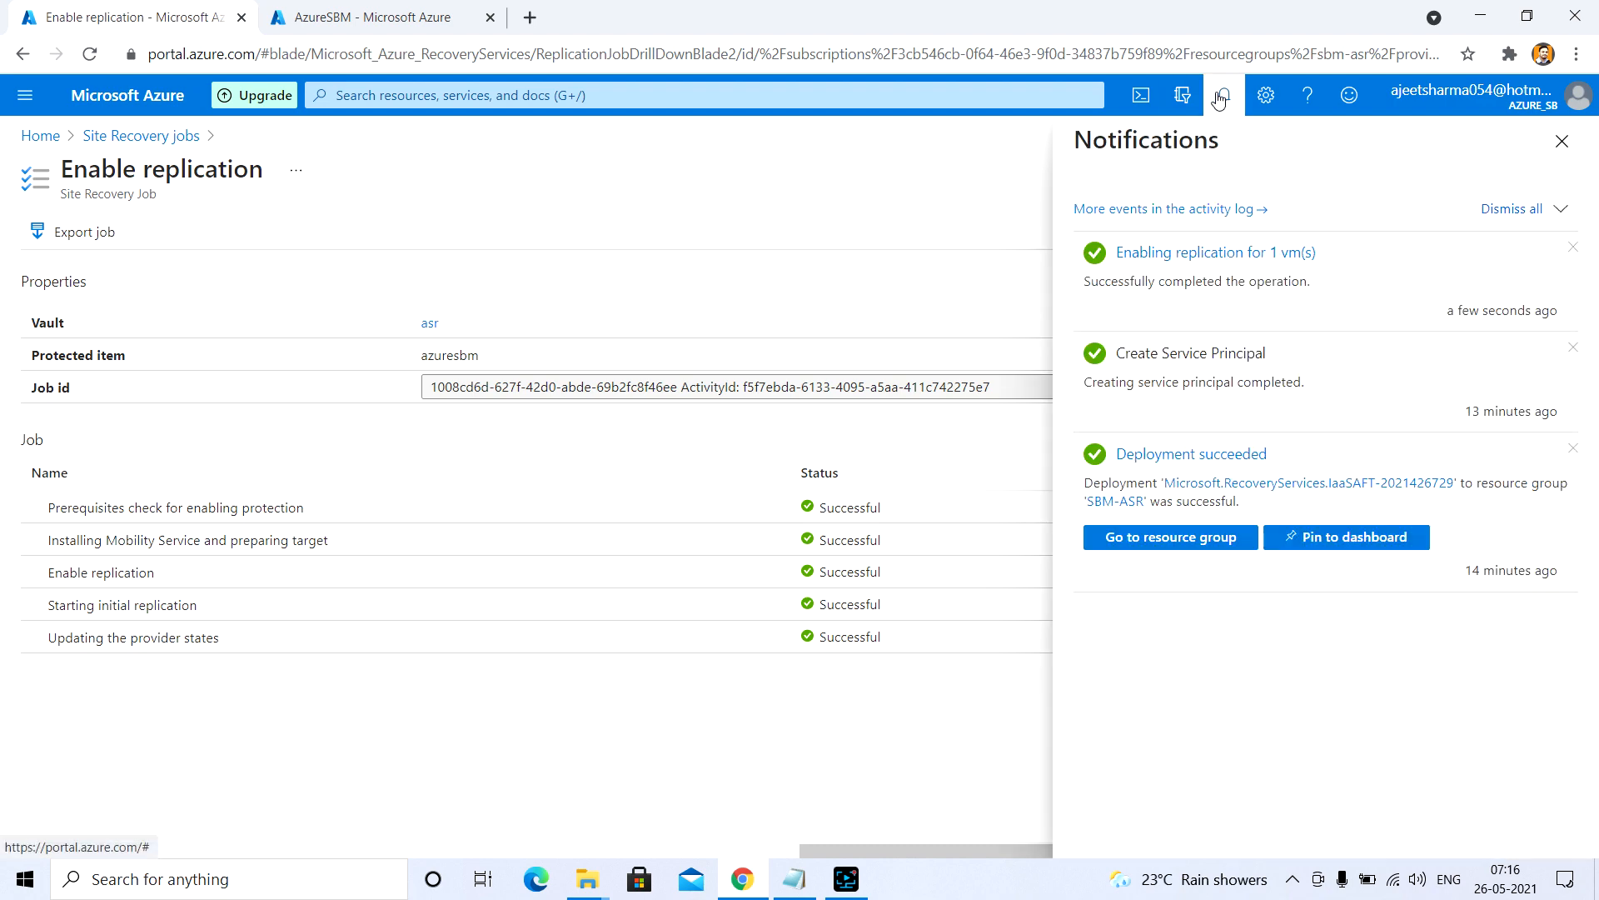
{"action": "left_click", "coordinate": [1195, 255]}
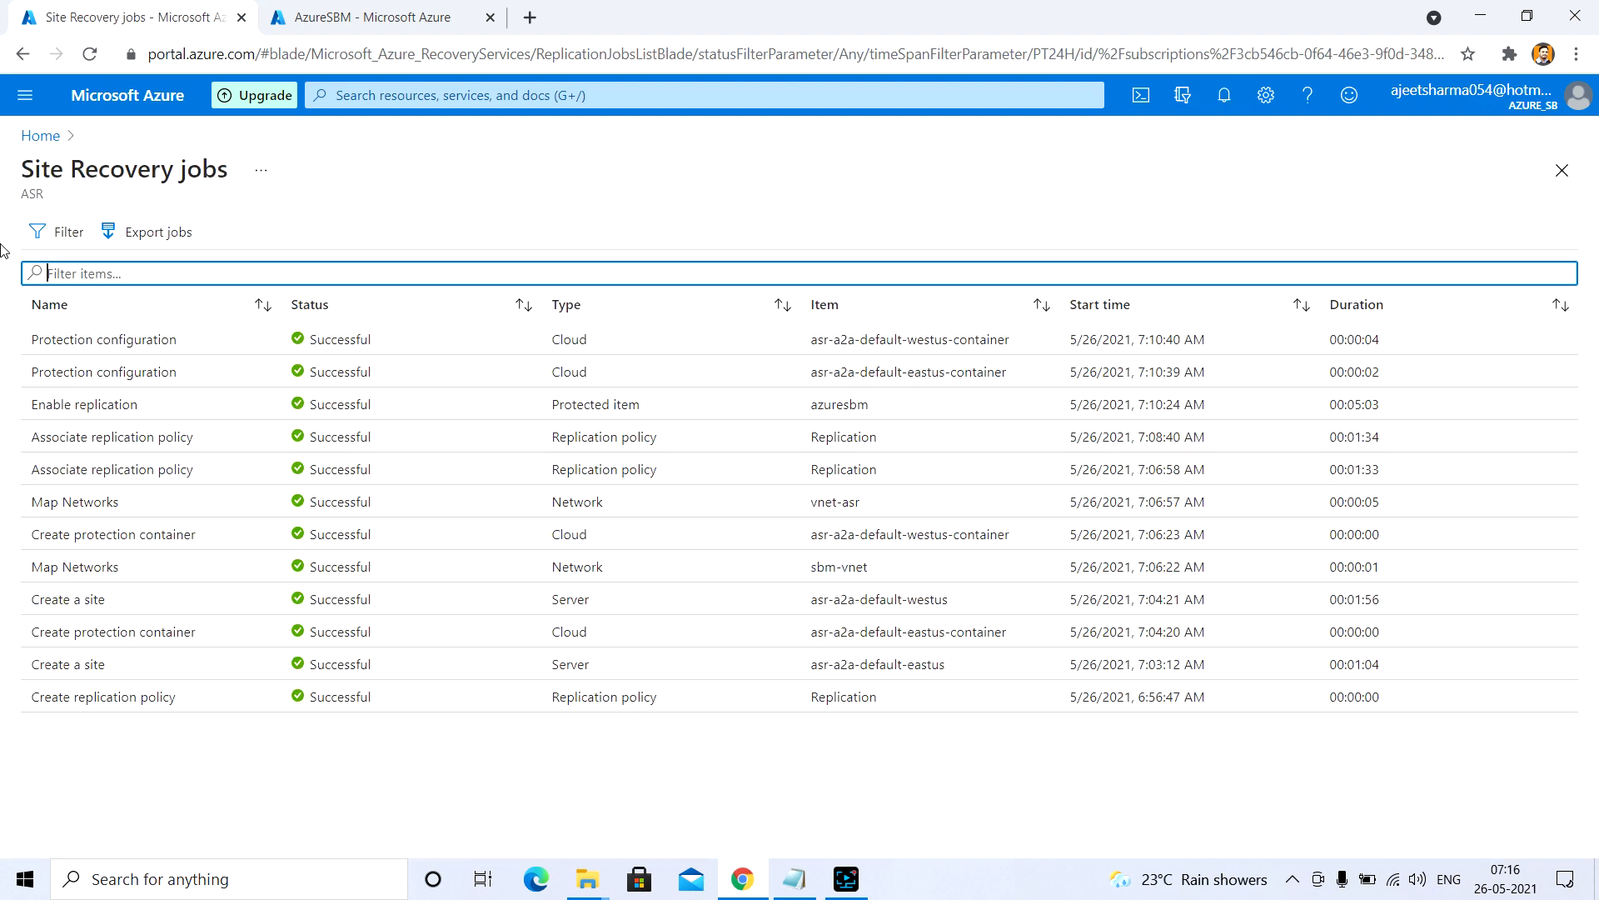
Go to the replicated items of the ASR Recovery Services vault and open the AzureSBM overview to check its replication health.
{"action": "left_click", "coordinate": [40, 140]}
{"action": "left_click", "coordinate": [276, 457]}
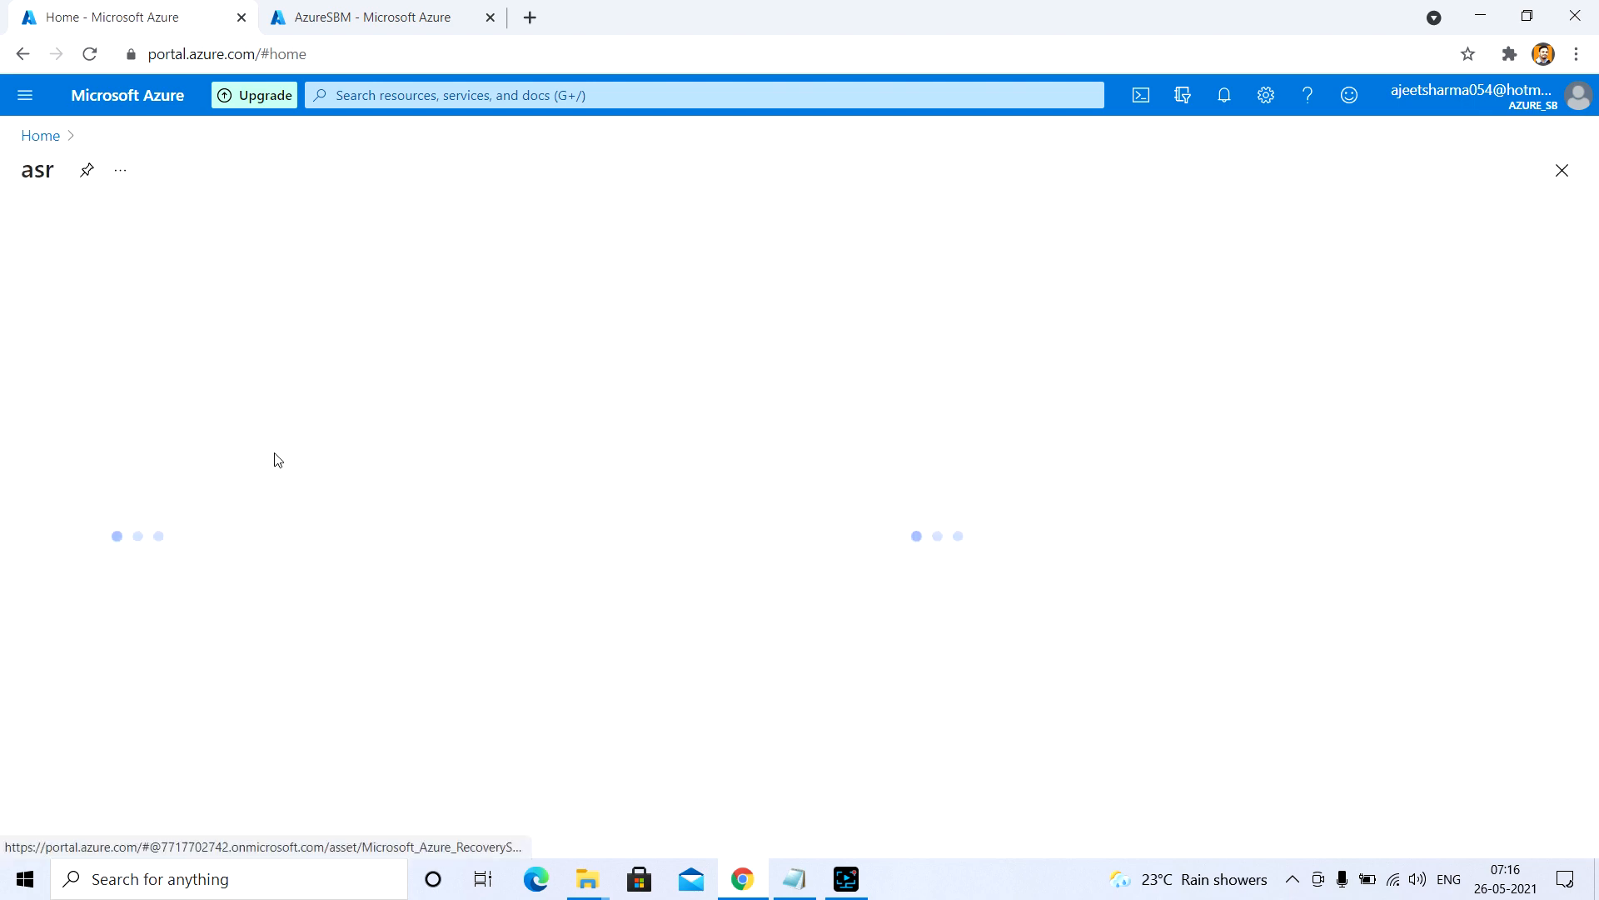
{"action": "scroll", "coordinate": [96, 695], "scroll_direction": "down", "scroll_amount": 1}
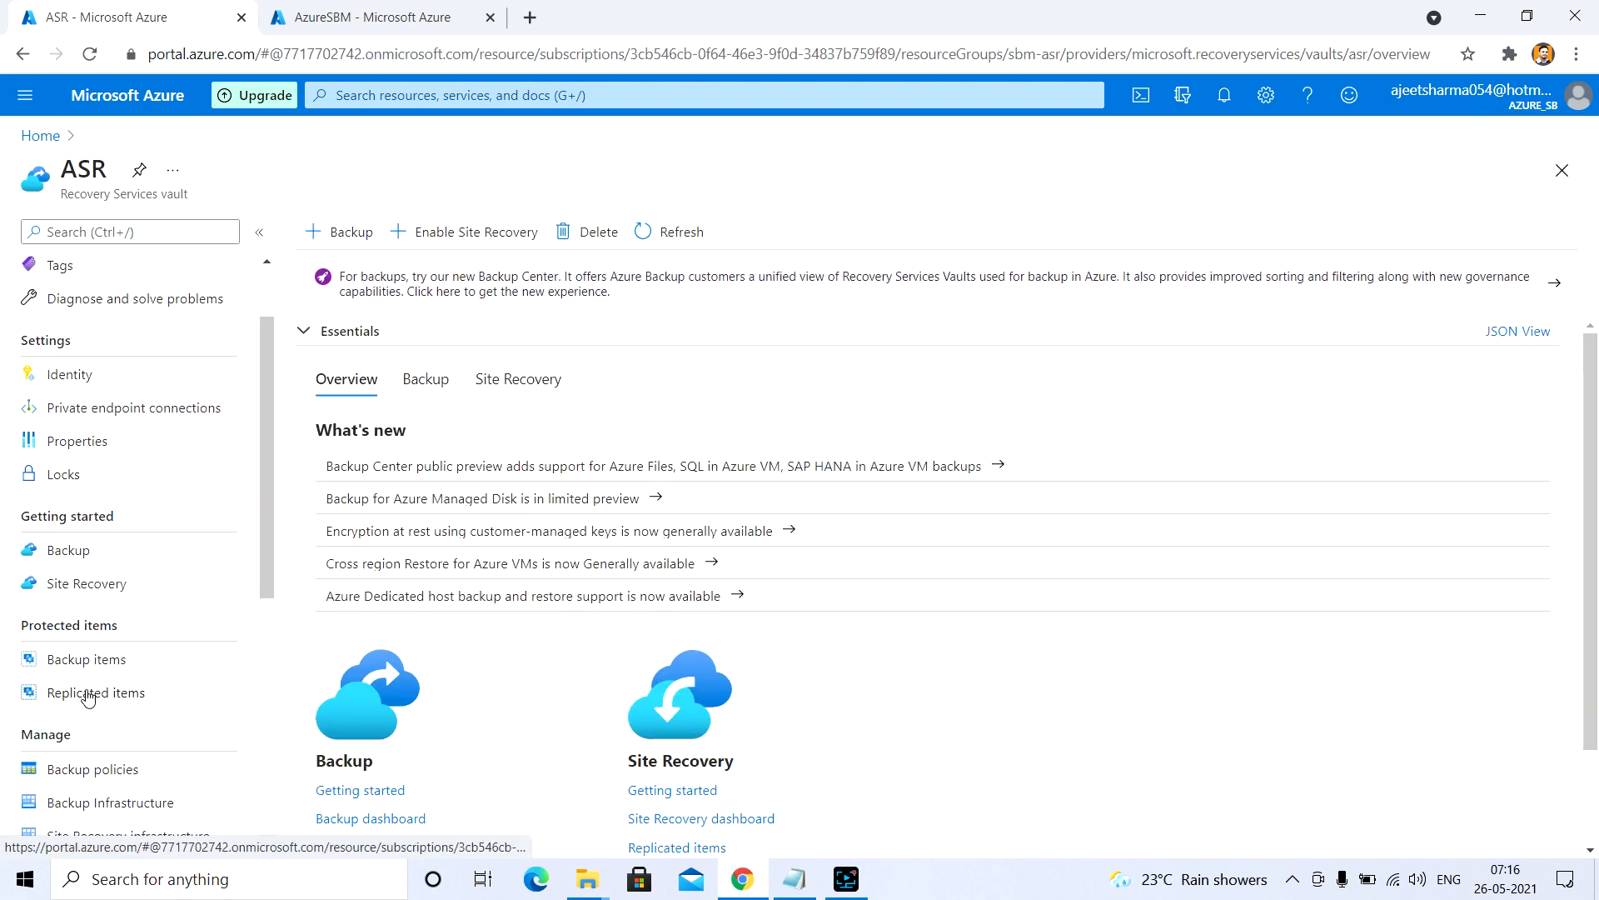
{"action": "left_click", "coordinate": [88, 698]}
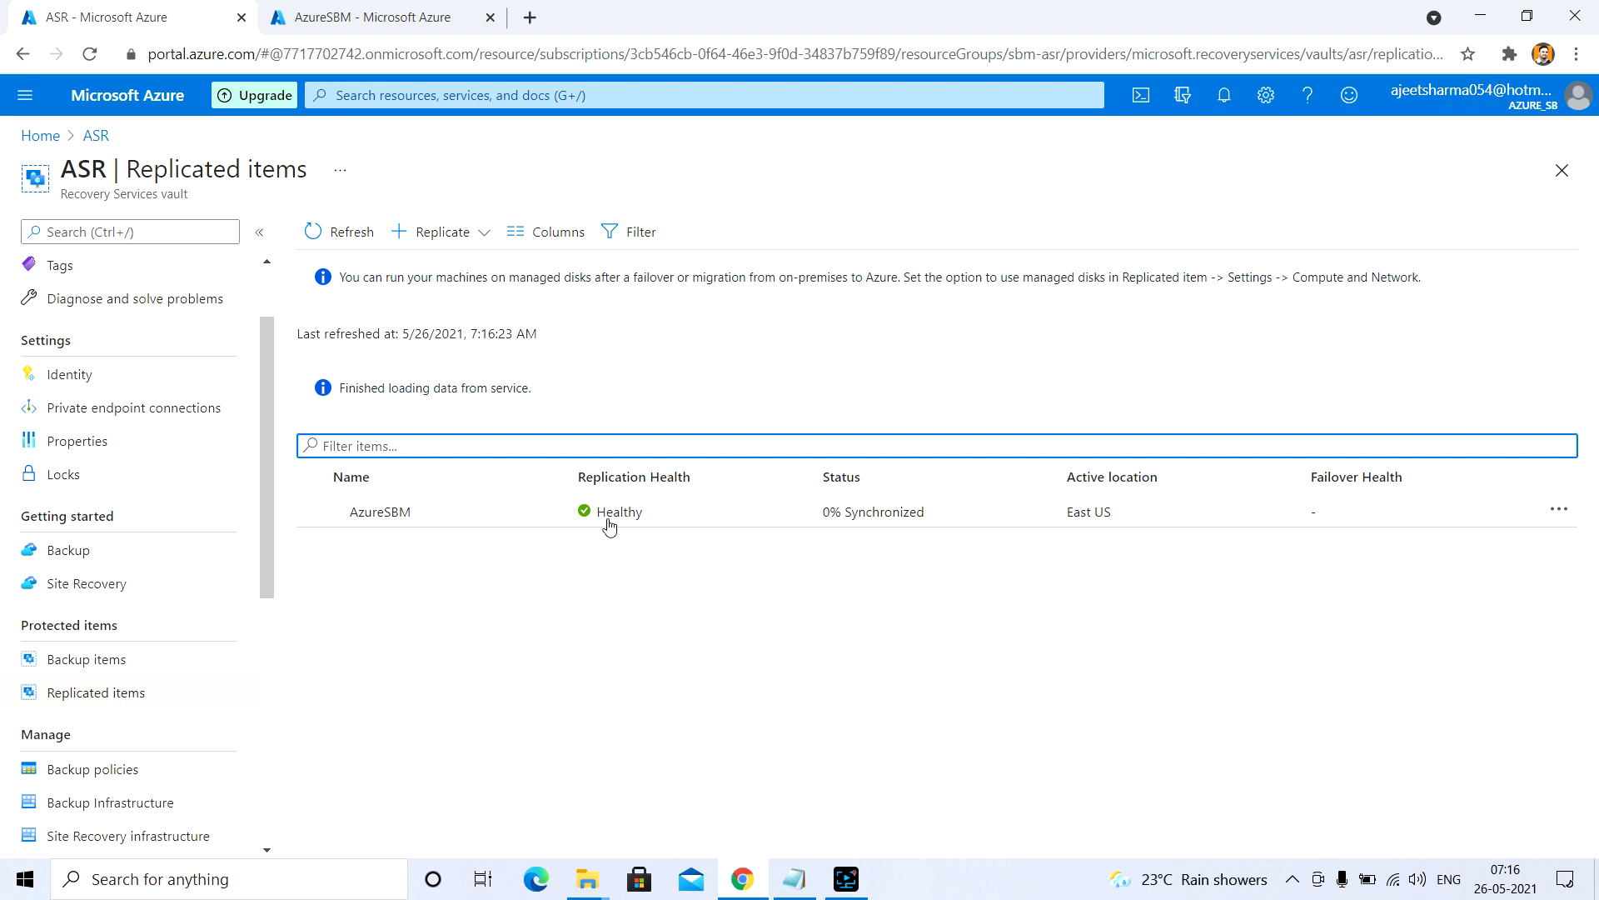
{"action": "left_click", "coordinate": [434, 525]}
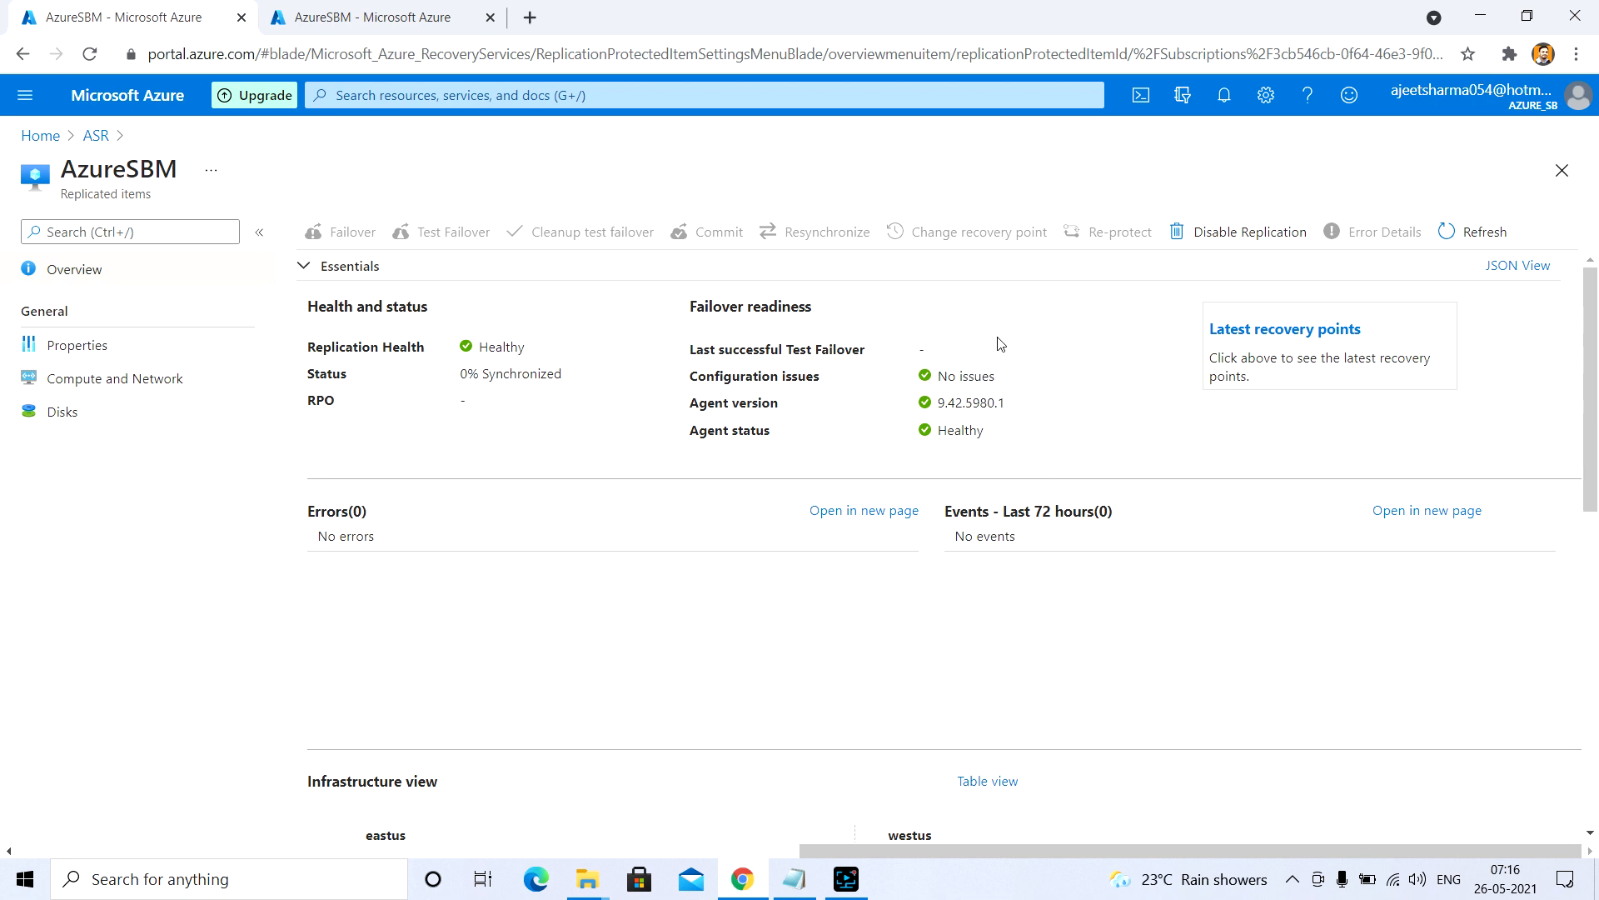
Return to the ASR vault's replicated items and refresh the list to check AzureSBM's synchronization status.
{"action": "left_click", "coordinate": [97, 137]}
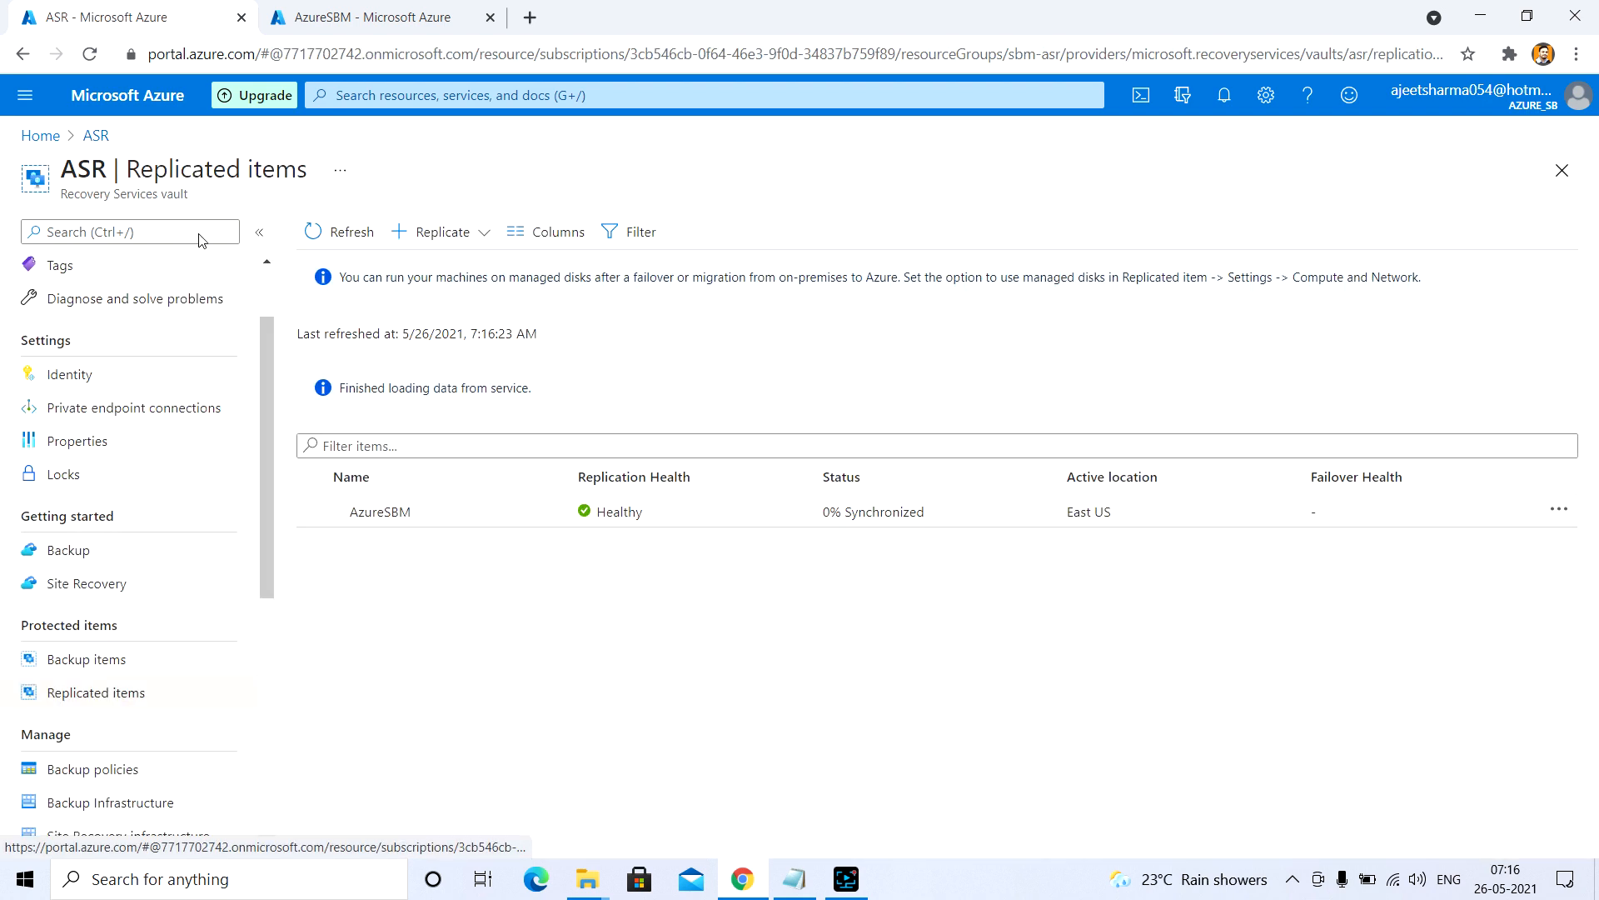
{"action": "left_click", "coordinate": [345, 232]}
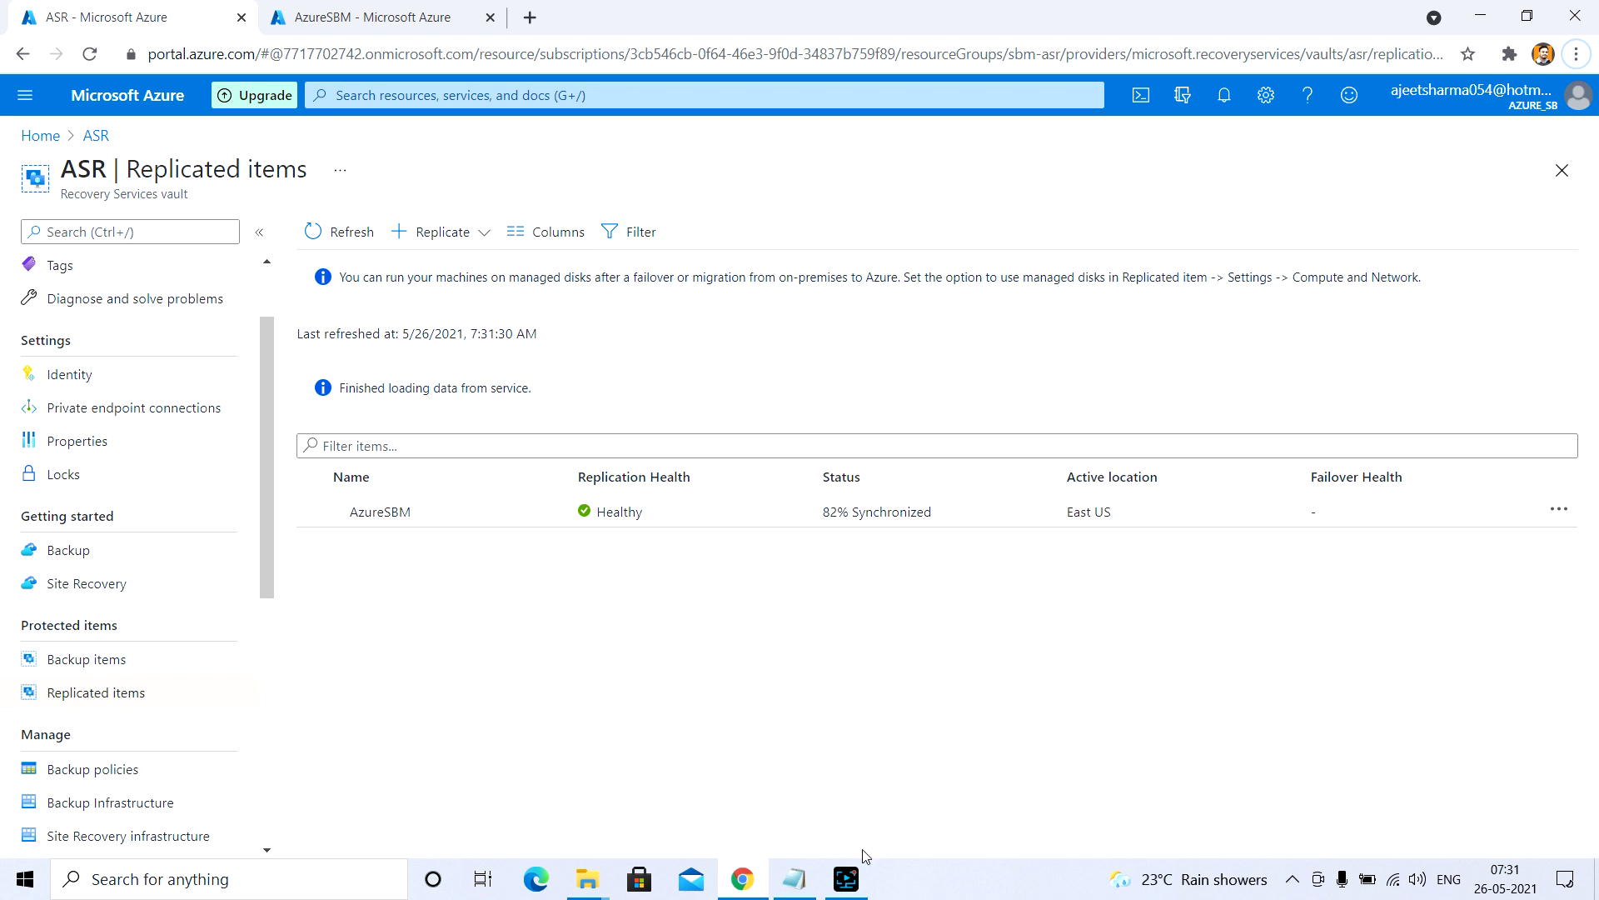
{"action": "left_click", "coordinate": [347, 233]}
{"action": "left_click", "coordinate": [330, 231]}
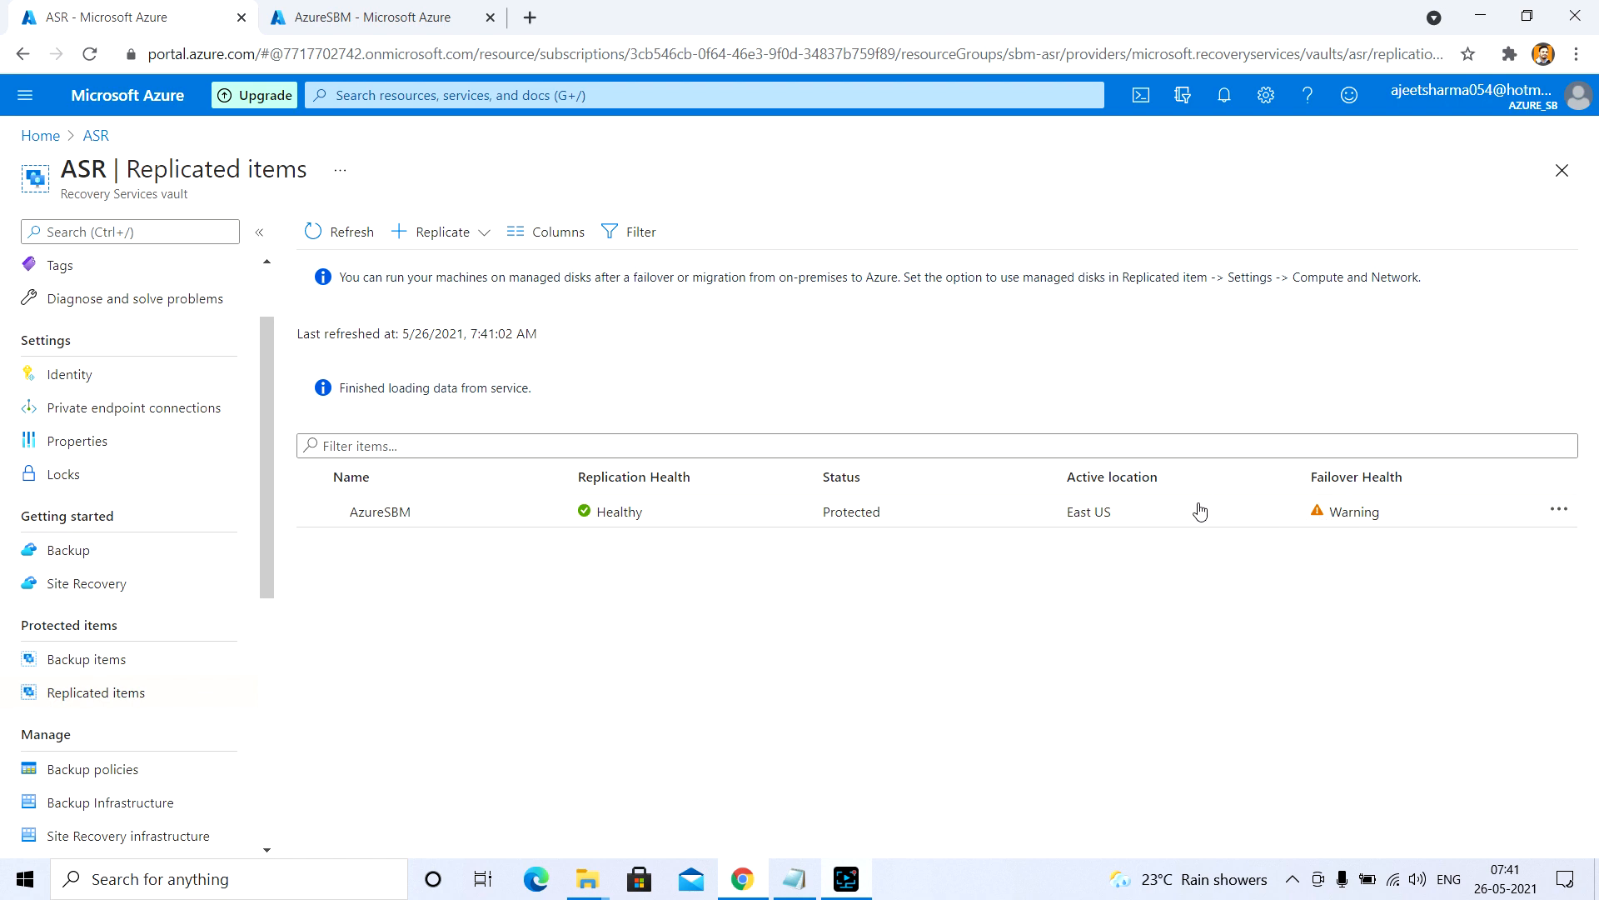
Check the AzureSBM replicated item's overview, return to the vault list, and glance at the prerequisites notes in Notepad.
{"action": "left_click", "coordinate": [919, 513]}
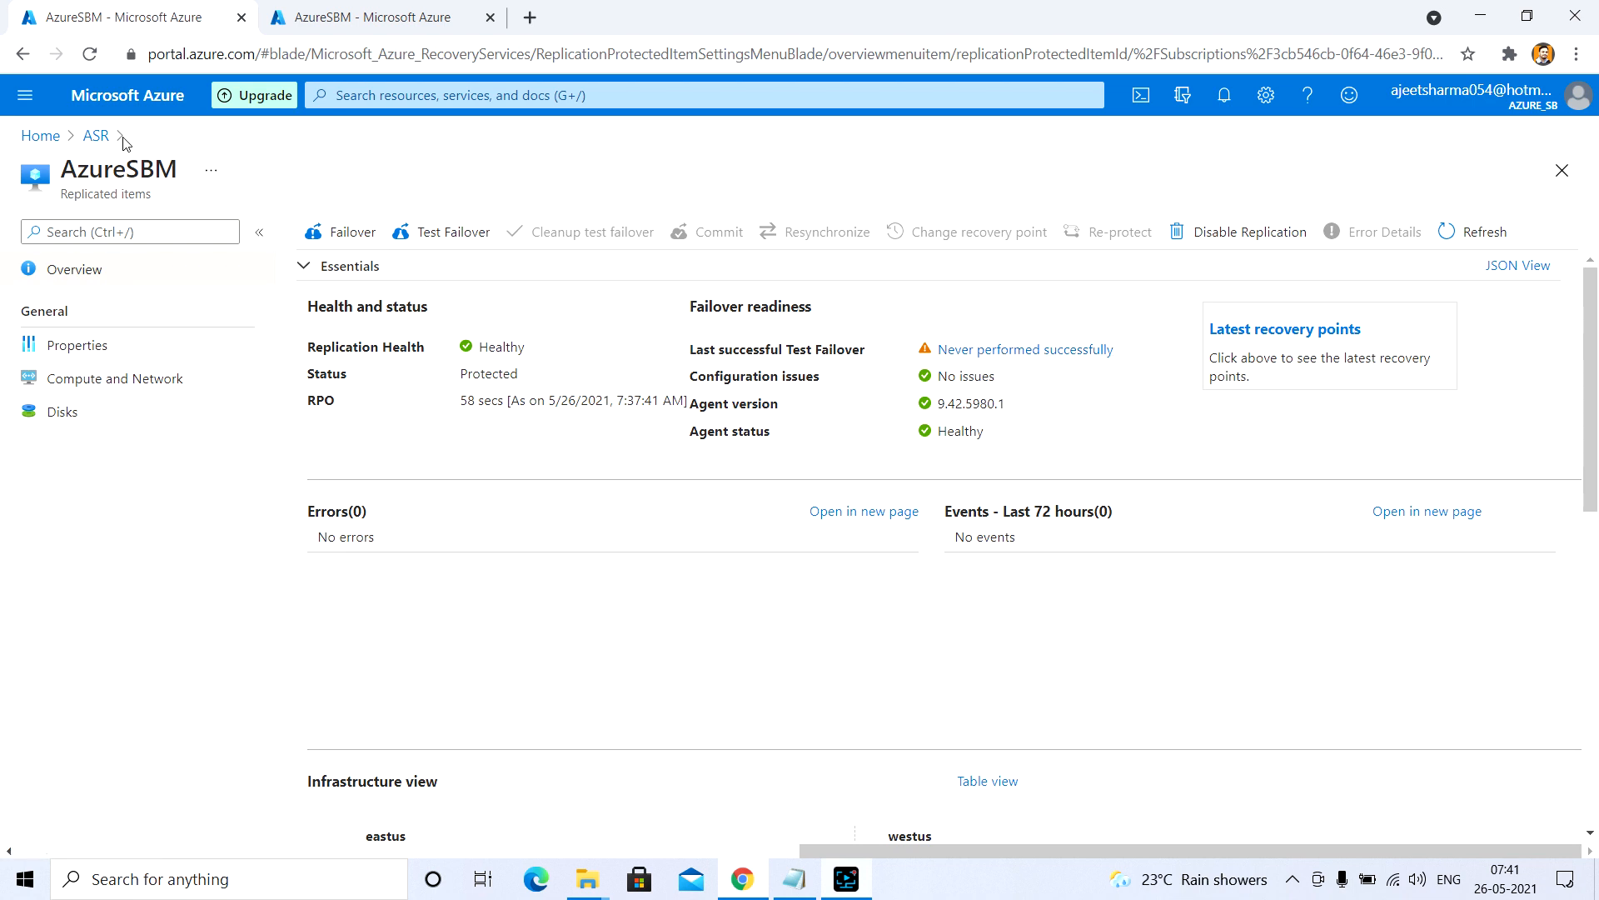
{"action": "left_click", "coordinate": [95, 136]}
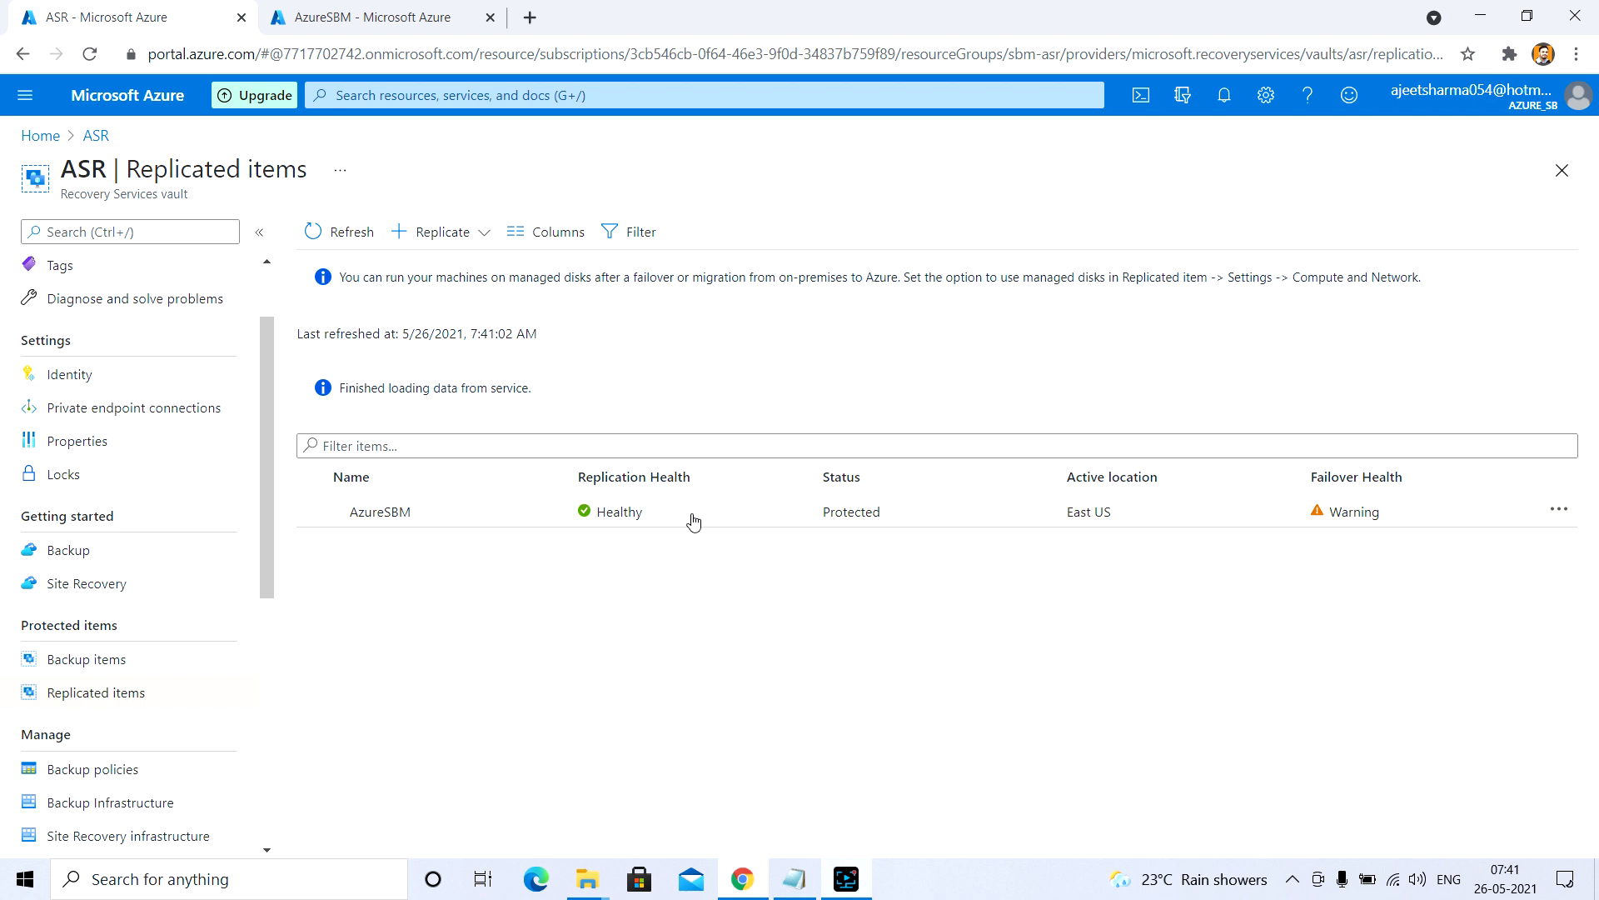
{"action": "left_click", "coordinate": [794, 878]}
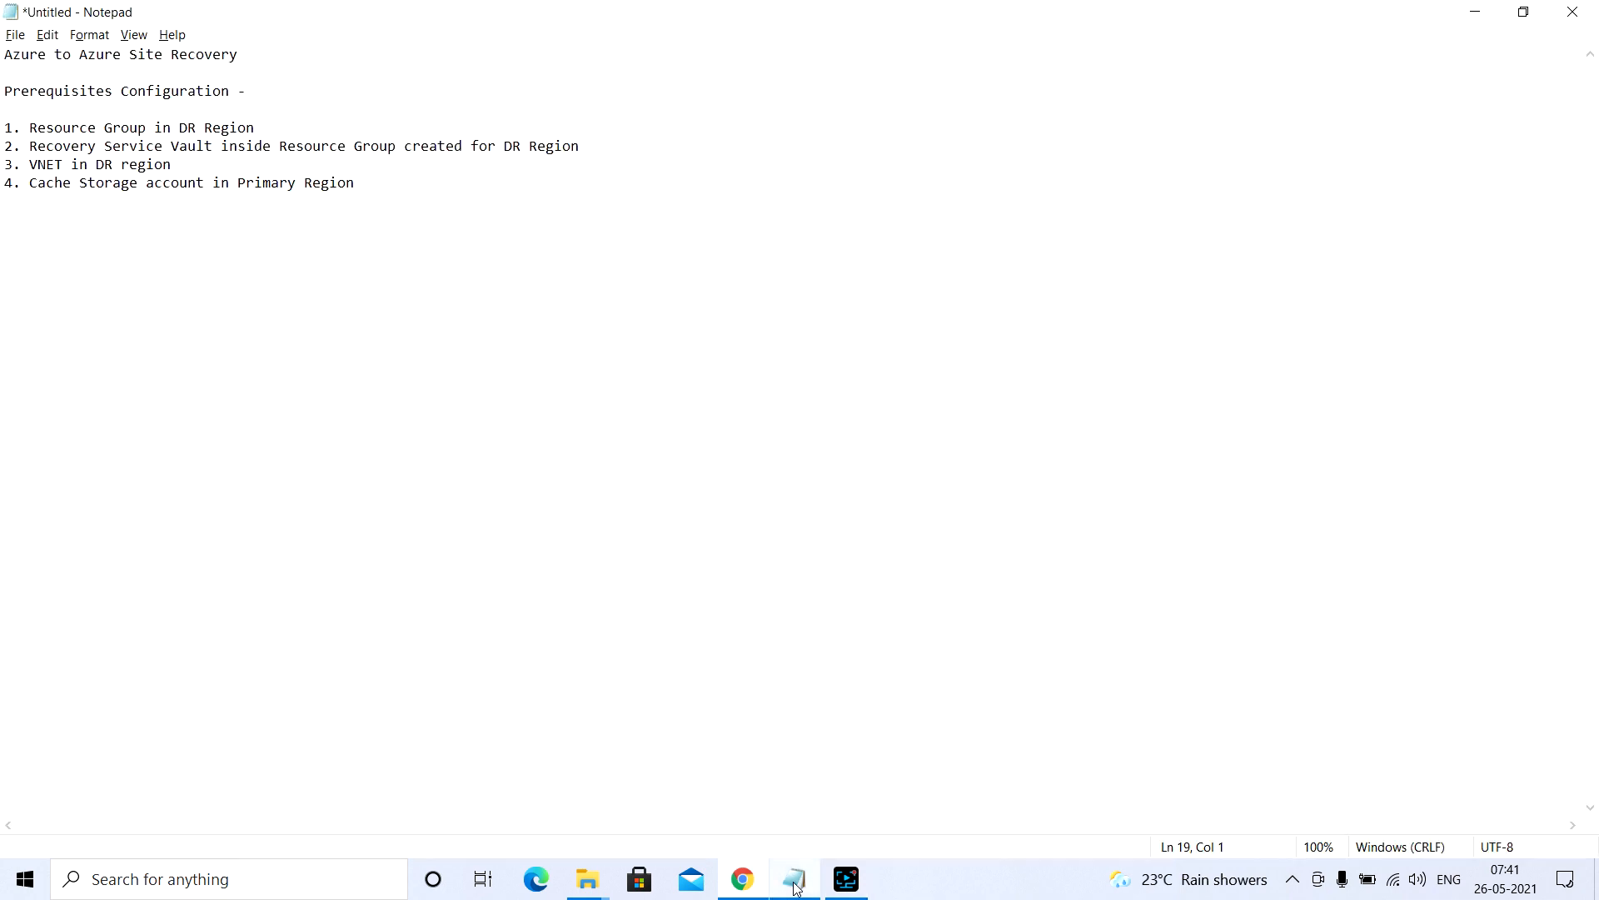
{"action": "left_click", "coordinate": [795, 883]}
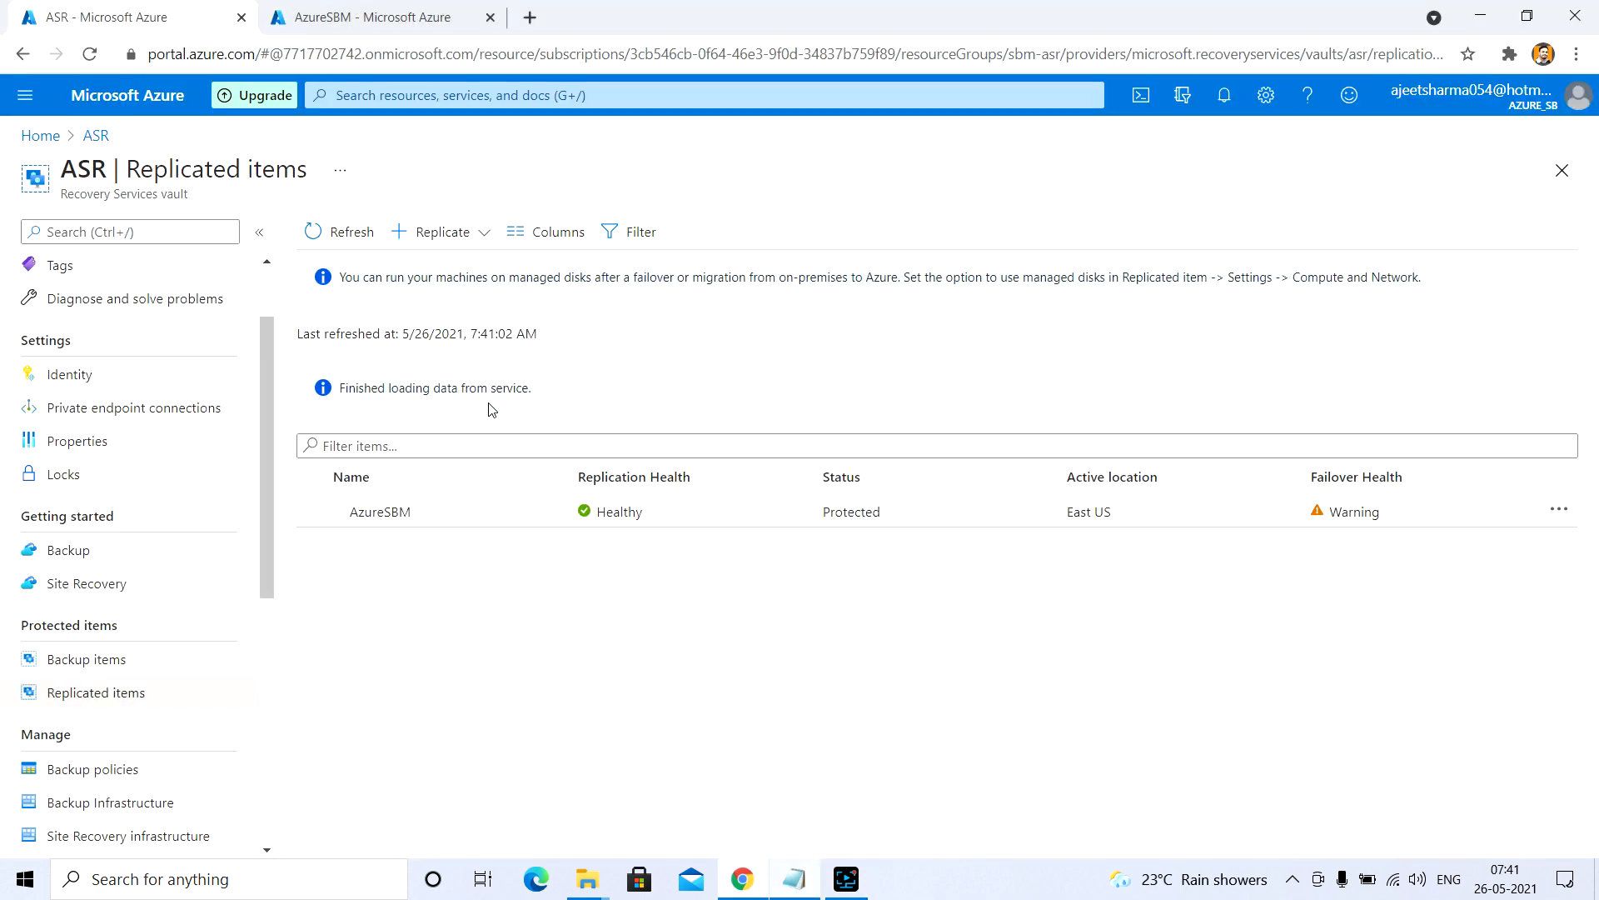
Open the AzureSBM replicated item and view its latest recovery points.
{"action": "left_click", "coordinate": [439, 512]}
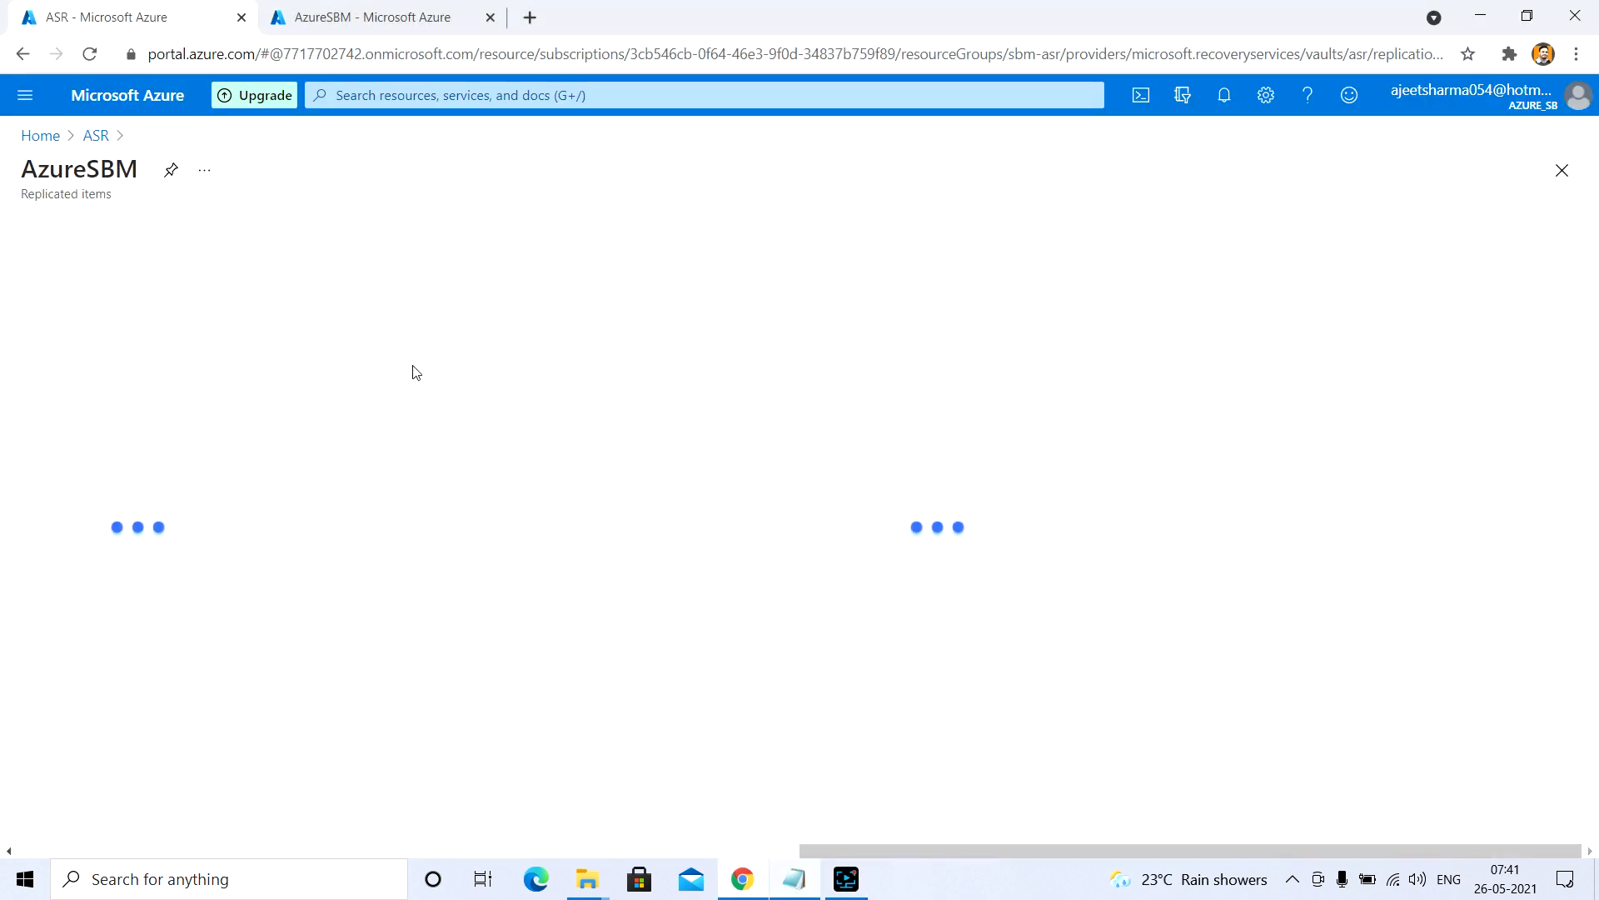
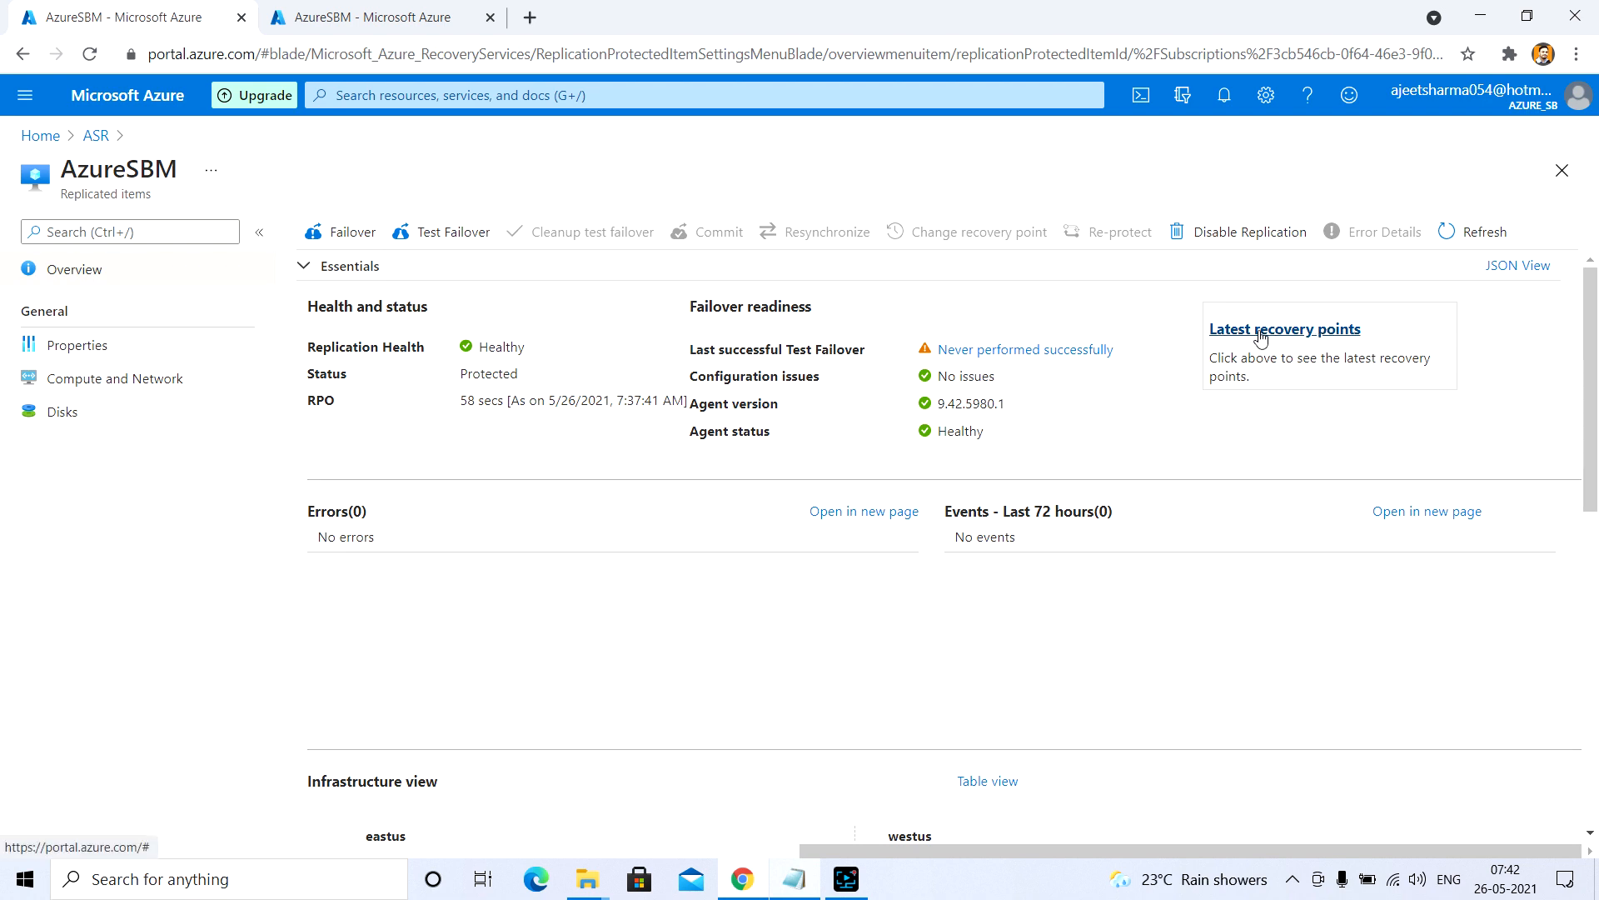
{"action": "left_click", "coordinate": [1260, 330]}
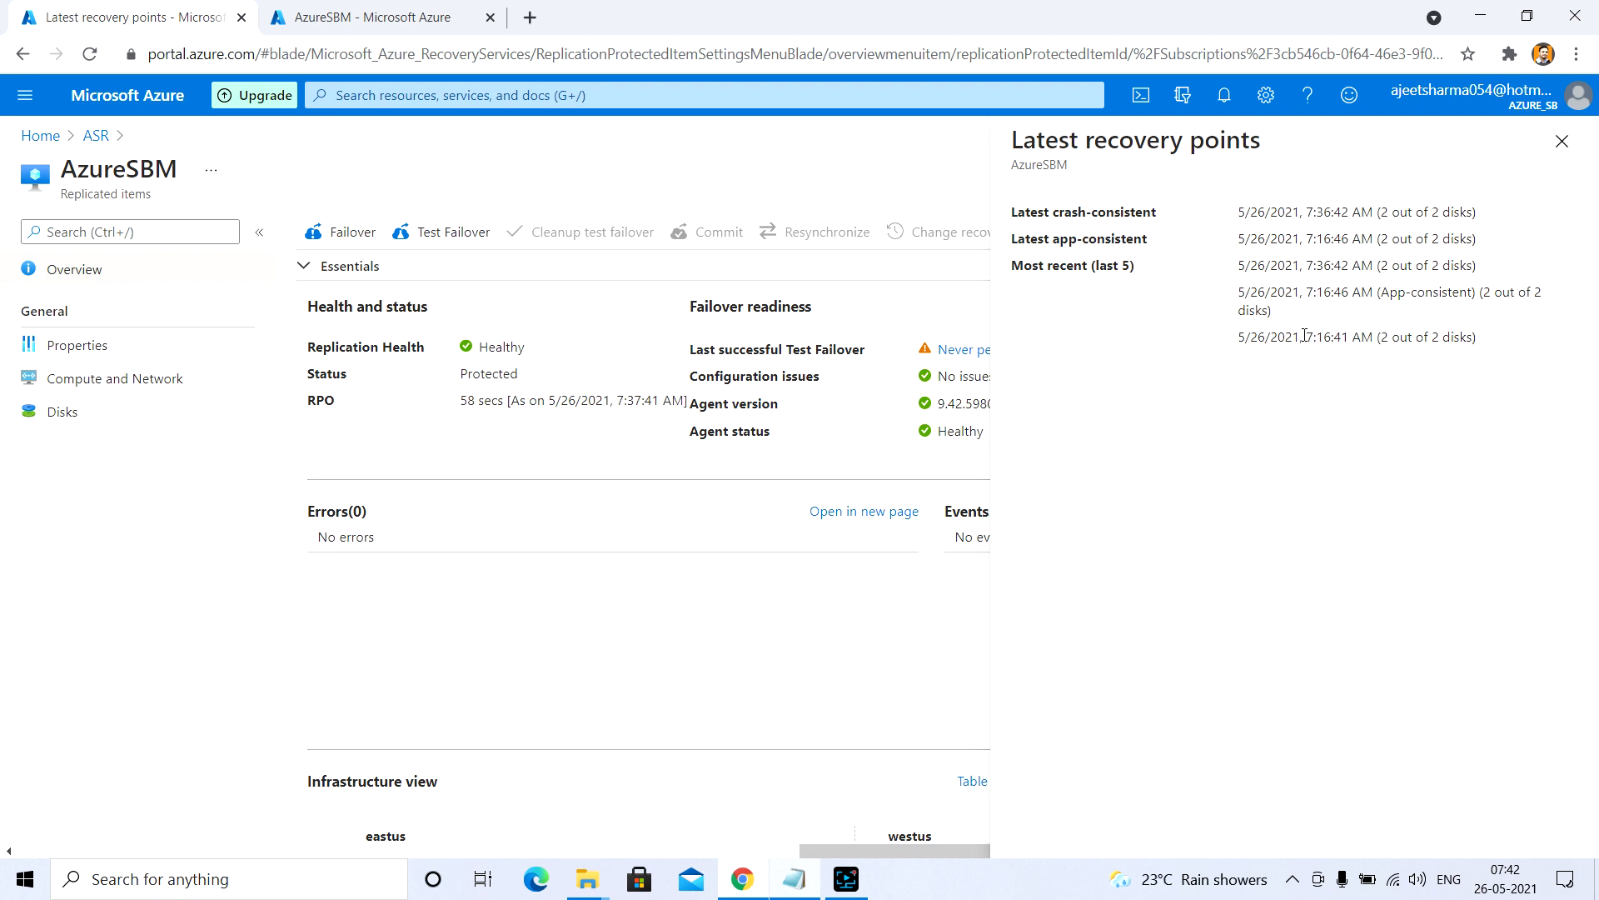
{"action": "left_click", "coordinate": [1561, 141]}
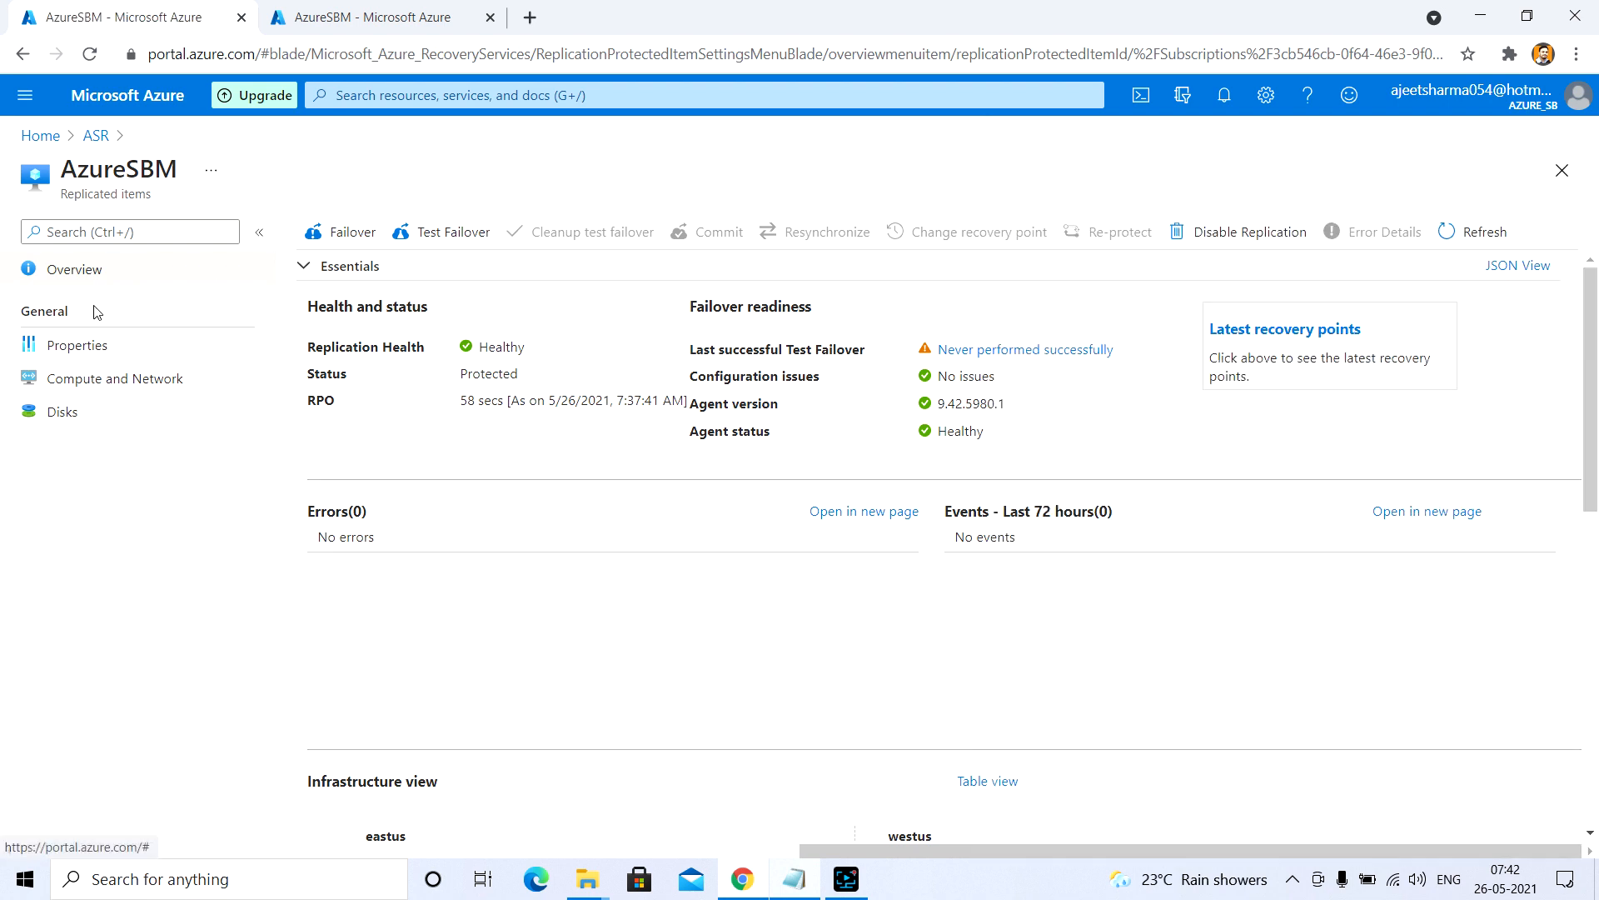
Review AzureSBM's replication and failover properties, compute and network settings, and protected disks.
{"action": "left_click", "coordinate": [106, 346]}
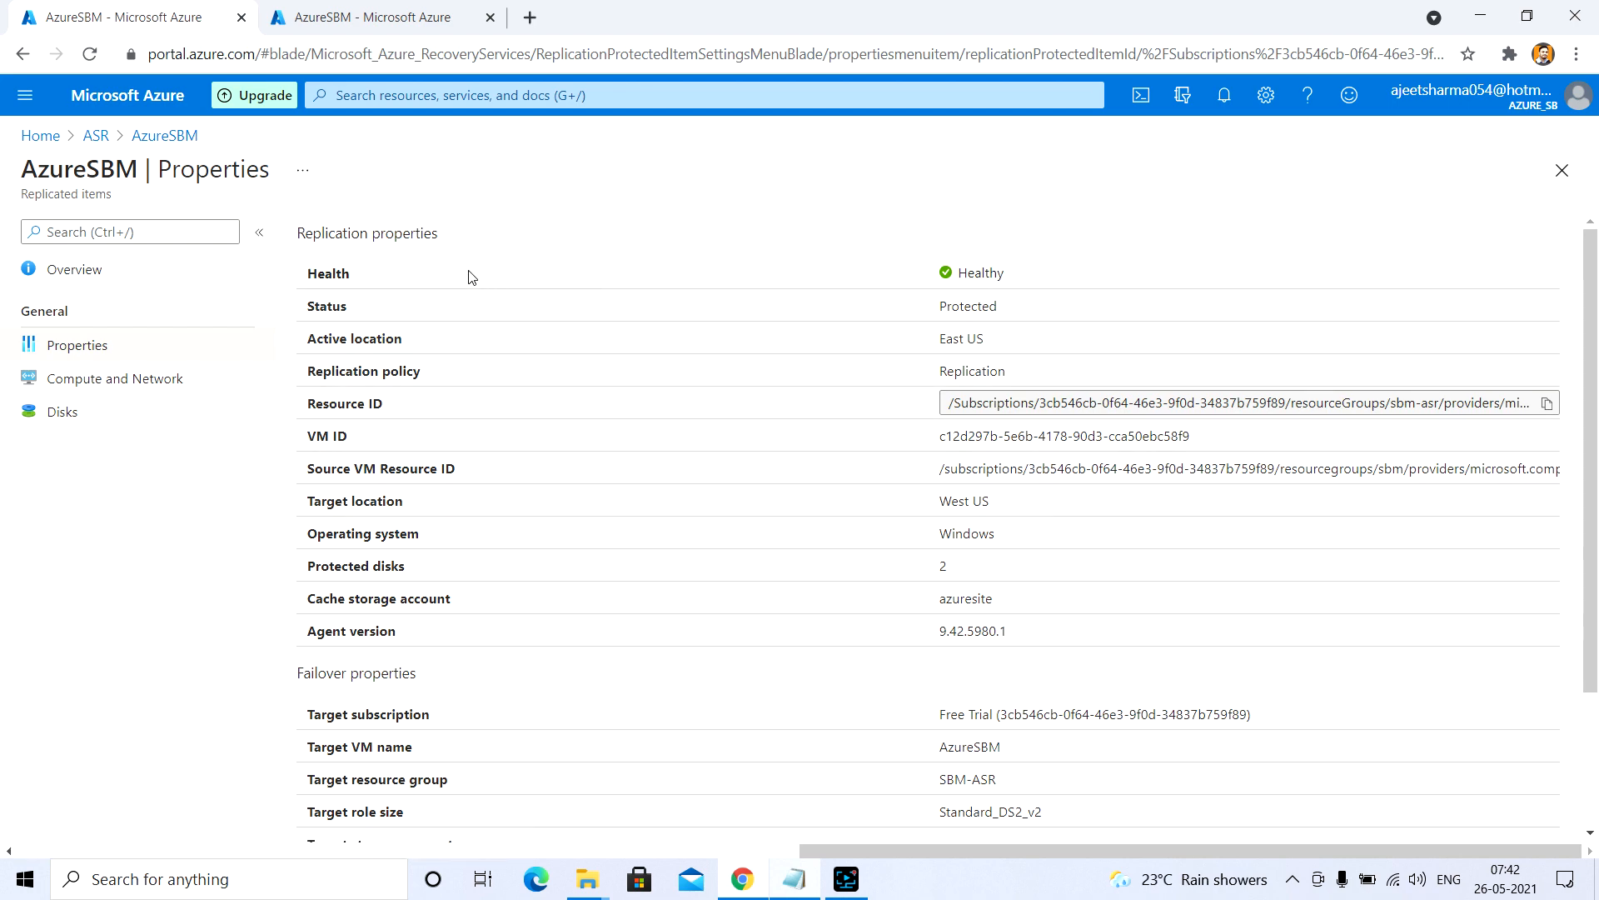
{"action": "scroll", "coordinate": [599, 358], "scroll_direction": "down", "scroll_amount": 2}
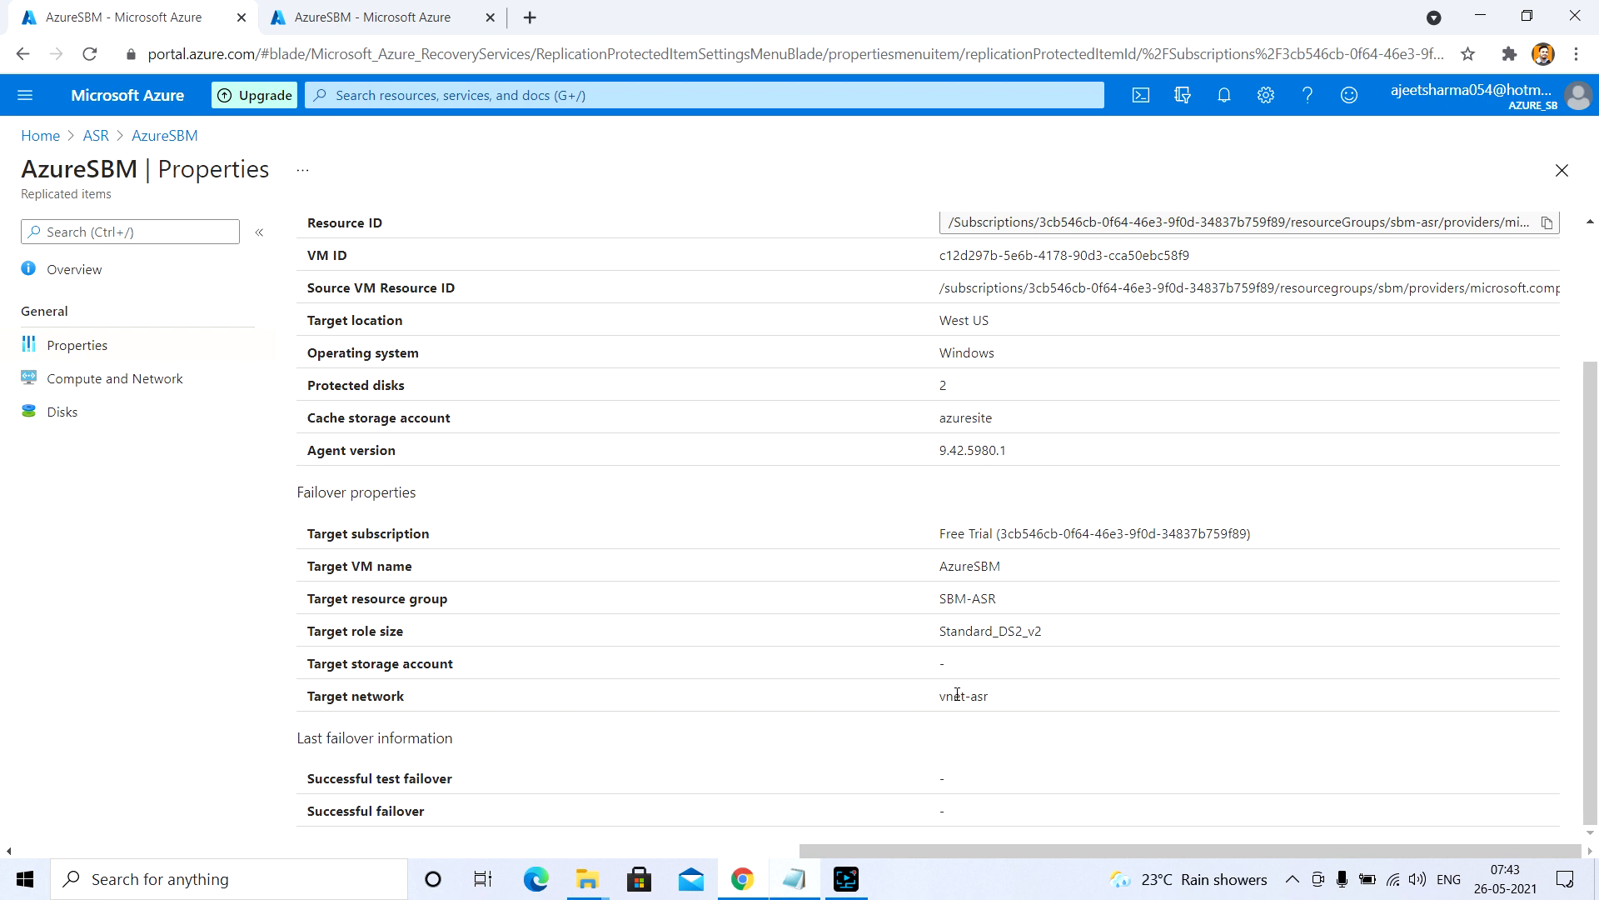
{"action": "left_click", "coordinate": [129, 376]}
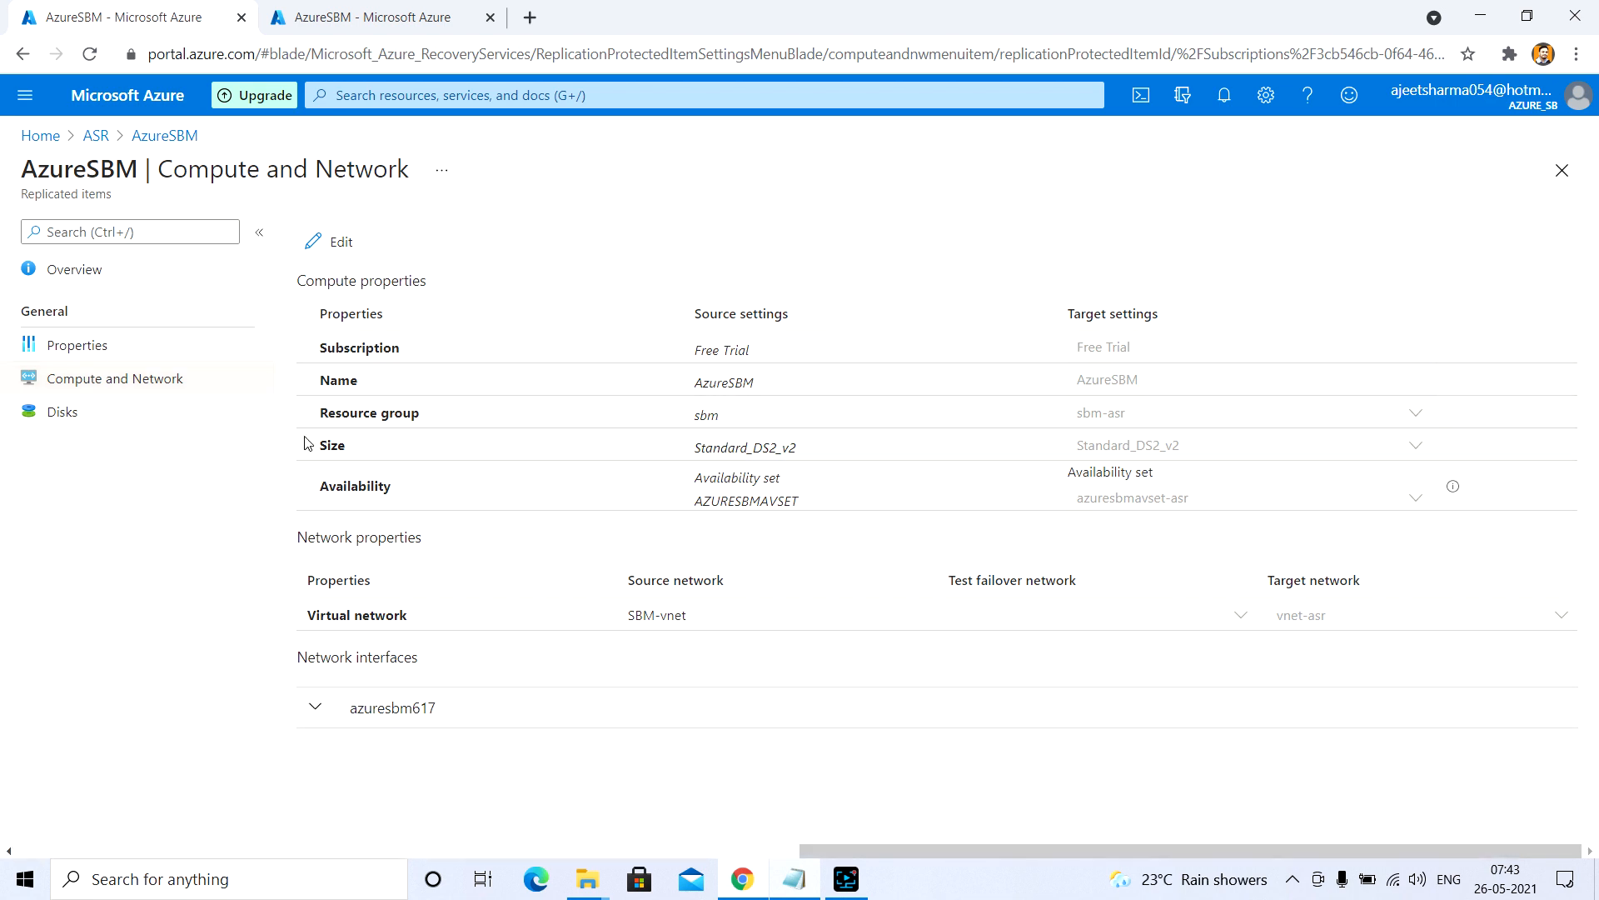
{"action": "left_click", "coordinate": [135, 418]}
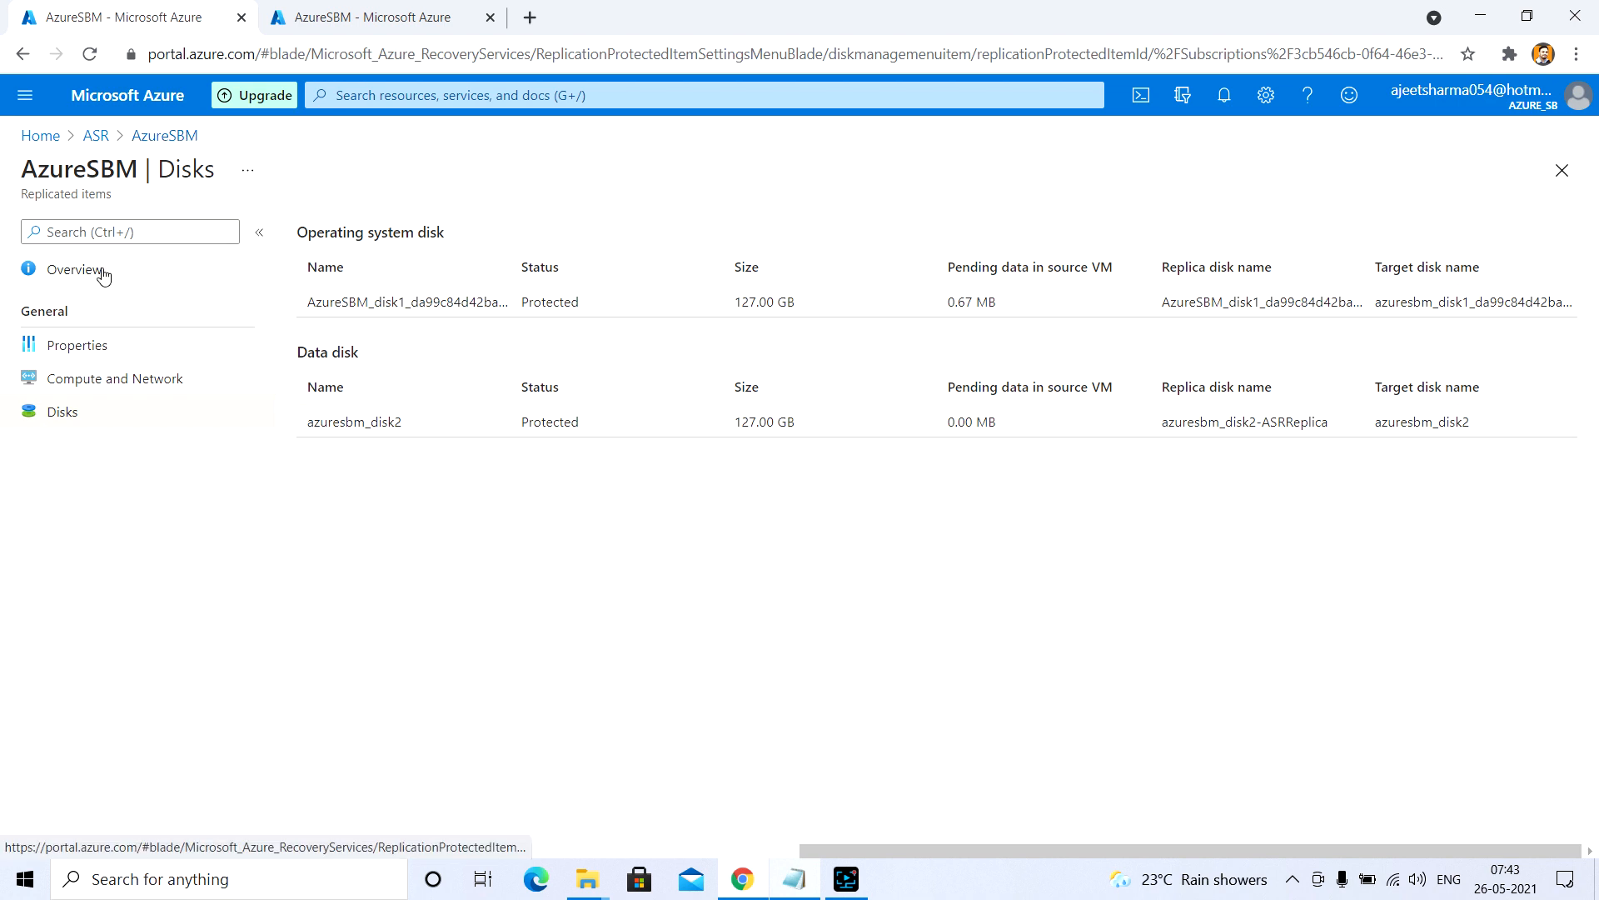
Start a test failover of AzureSBM using the Latest app-consistent recovery point and the VNET-ASR virtual network.
{"action": "left_click", "coordinate": [75, 269]}
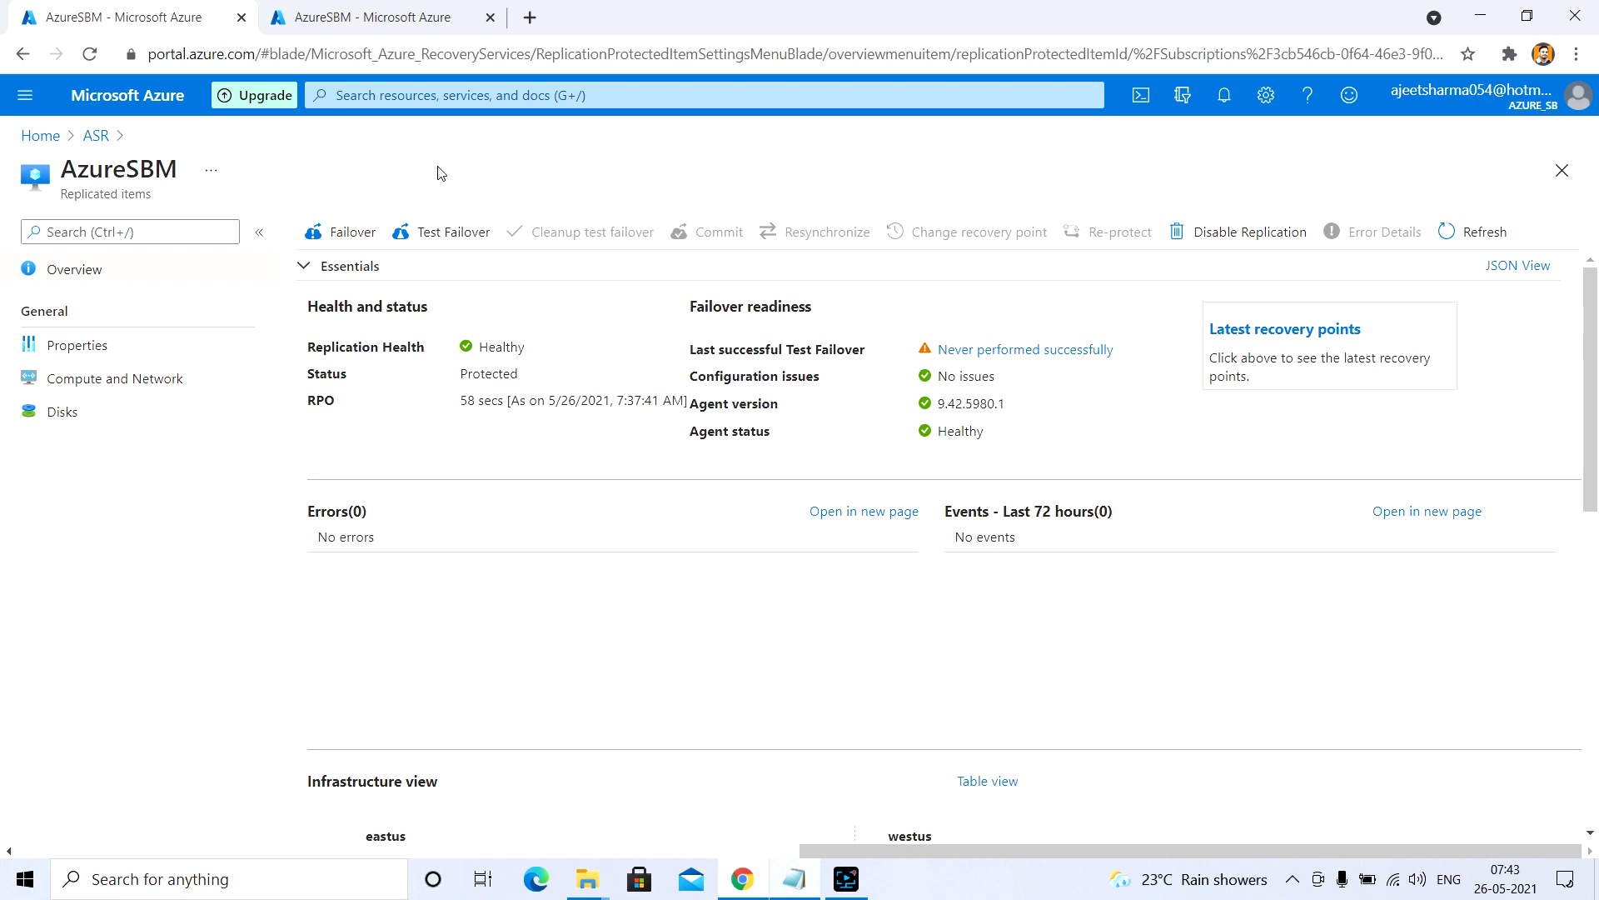
{"action": "left_click", "coordinate": [439, 241]}
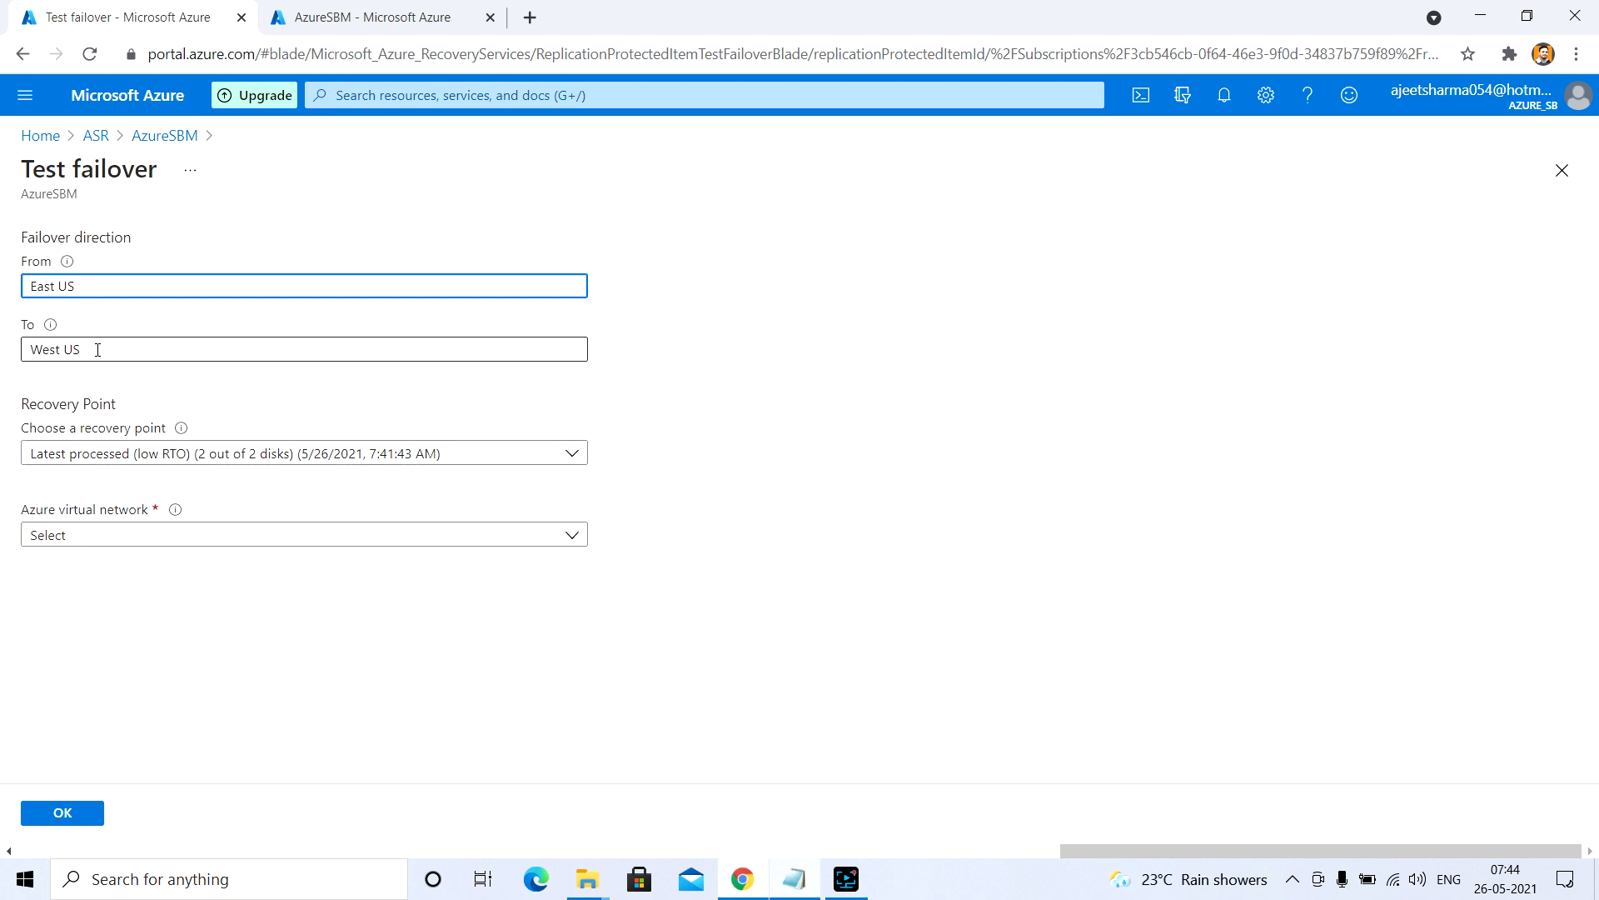
{"action": "left_click", "coordinate": [133, 456]}
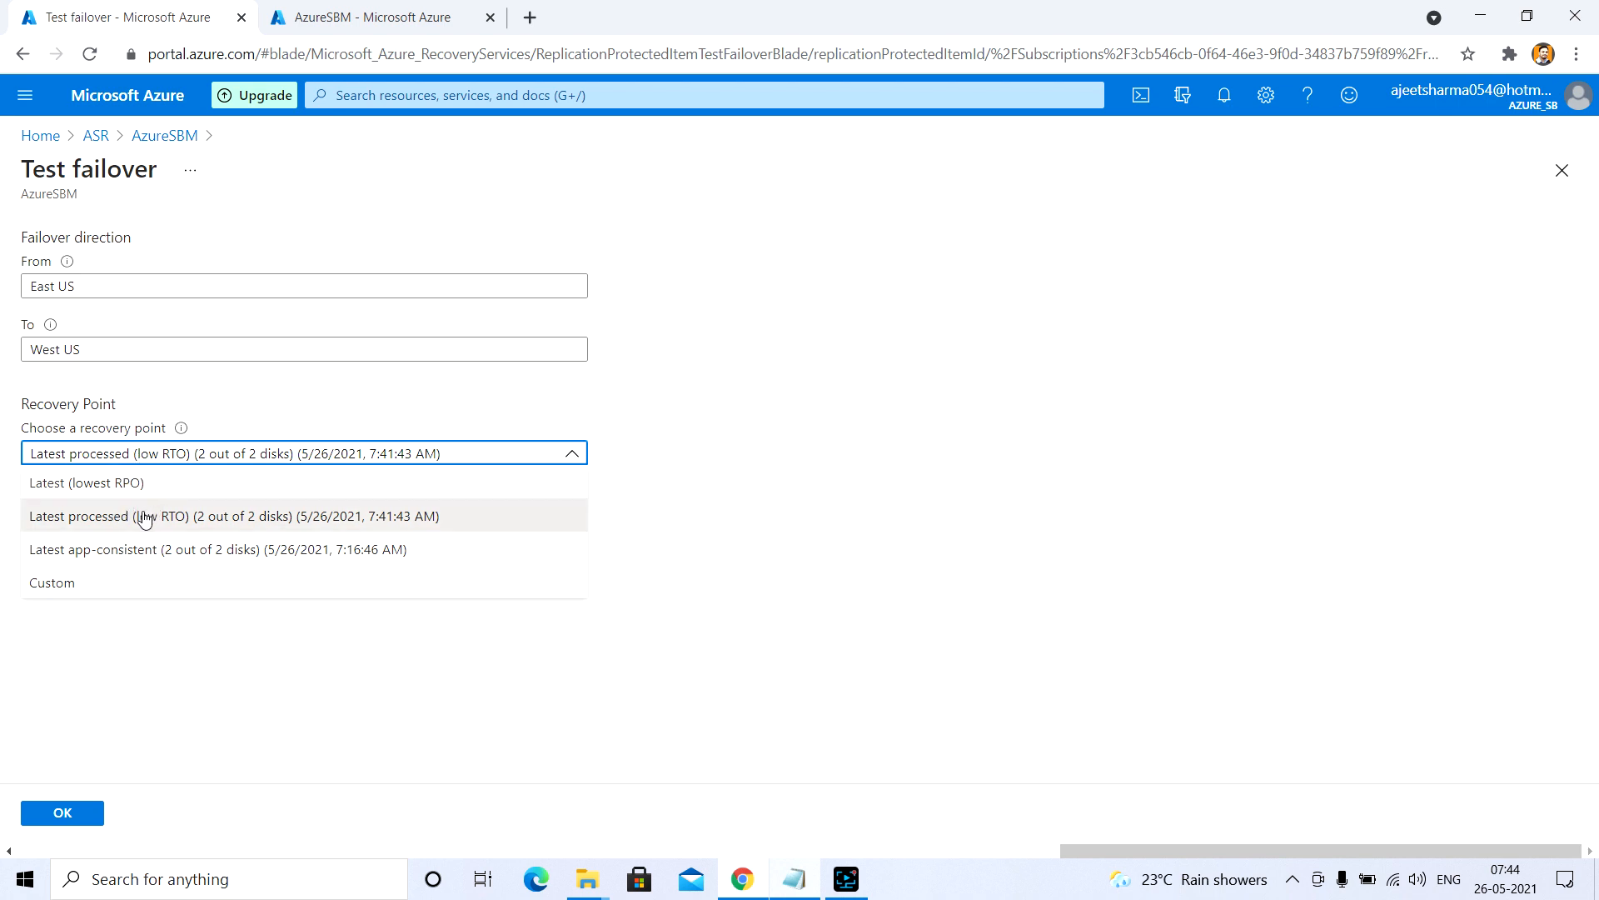
{"action": "left_click", "coordinate": [106, 555]}
{"action": "left_click", "coordinate": [135, 456]}
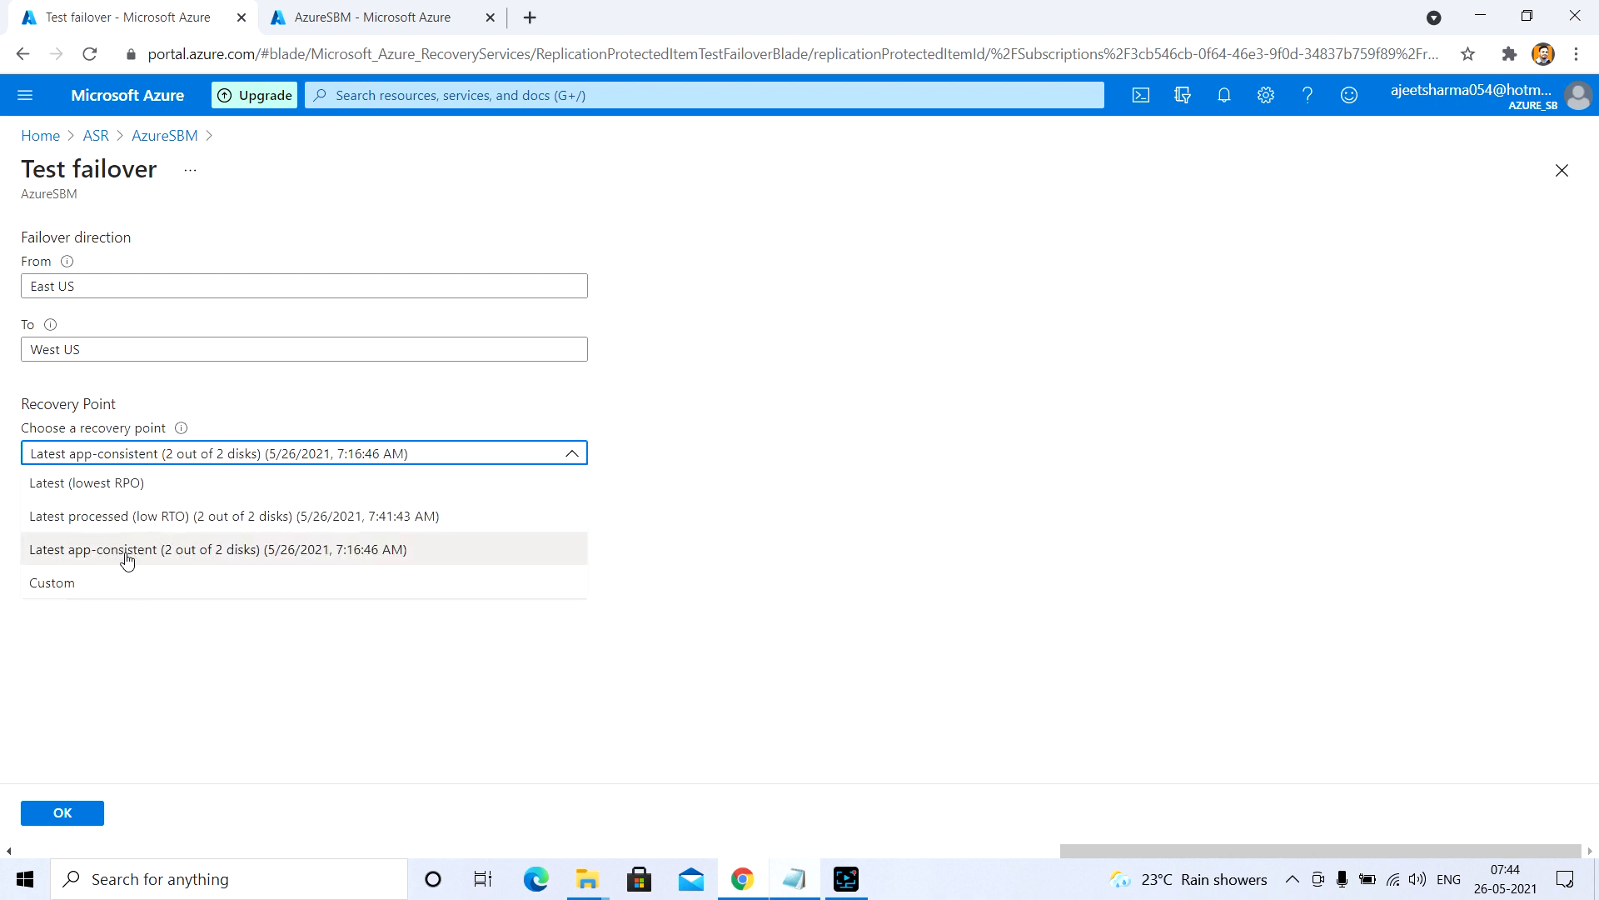
{"action": "left_click", "coordinate": [127, 557]}
{"action": "left_click", "coordinate": [103, 541]}
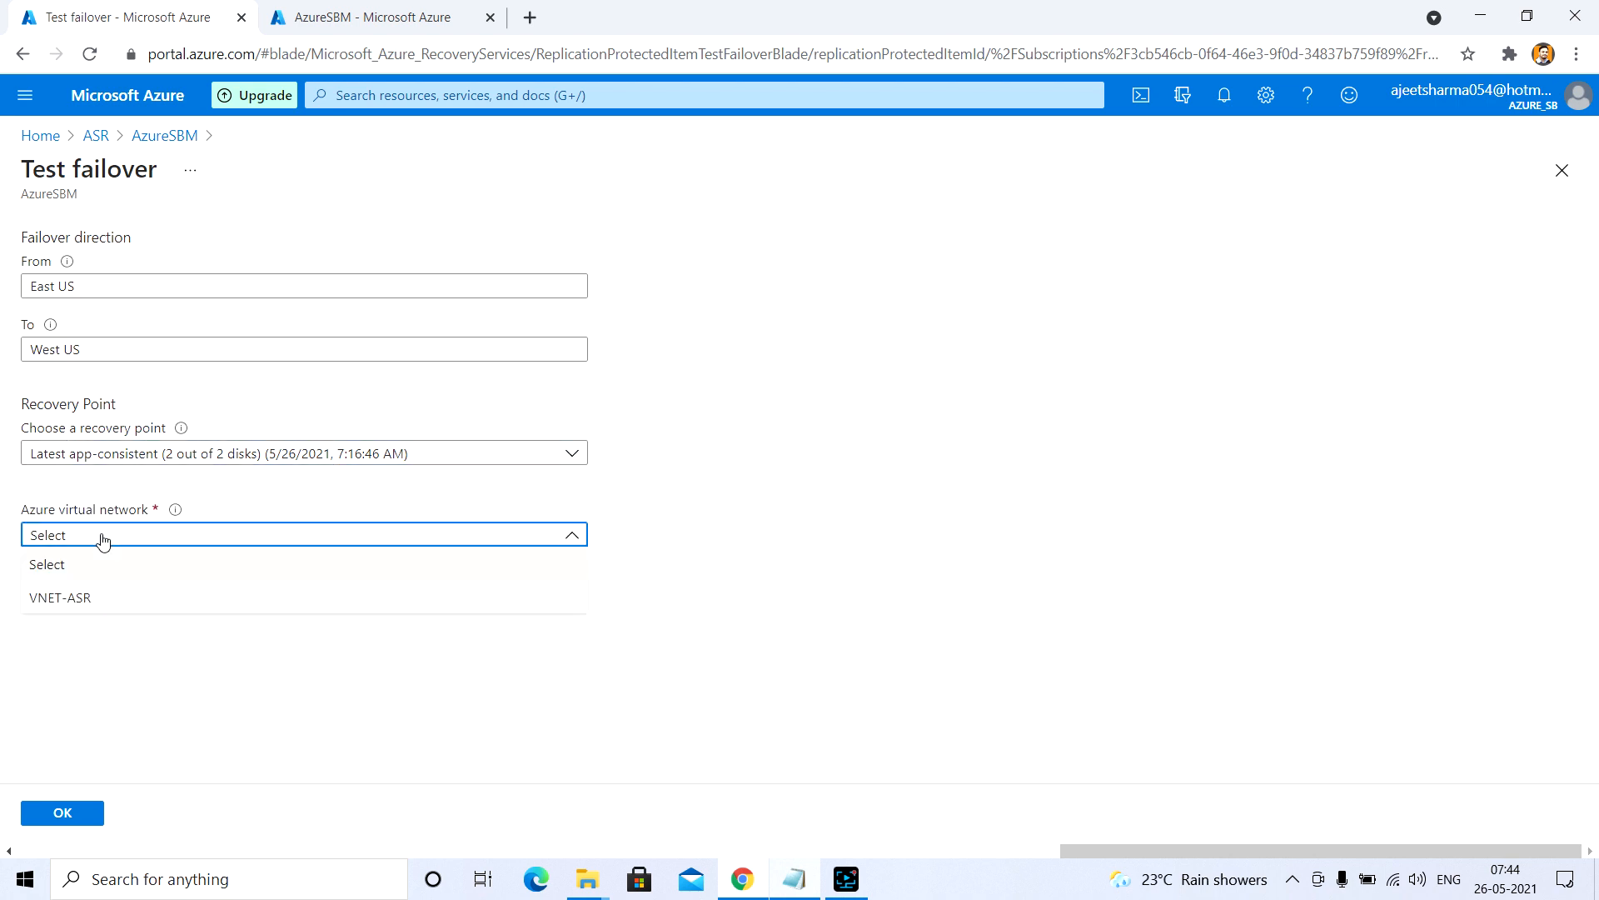
{"action": "left_click", "coordinate": [94, 602]}
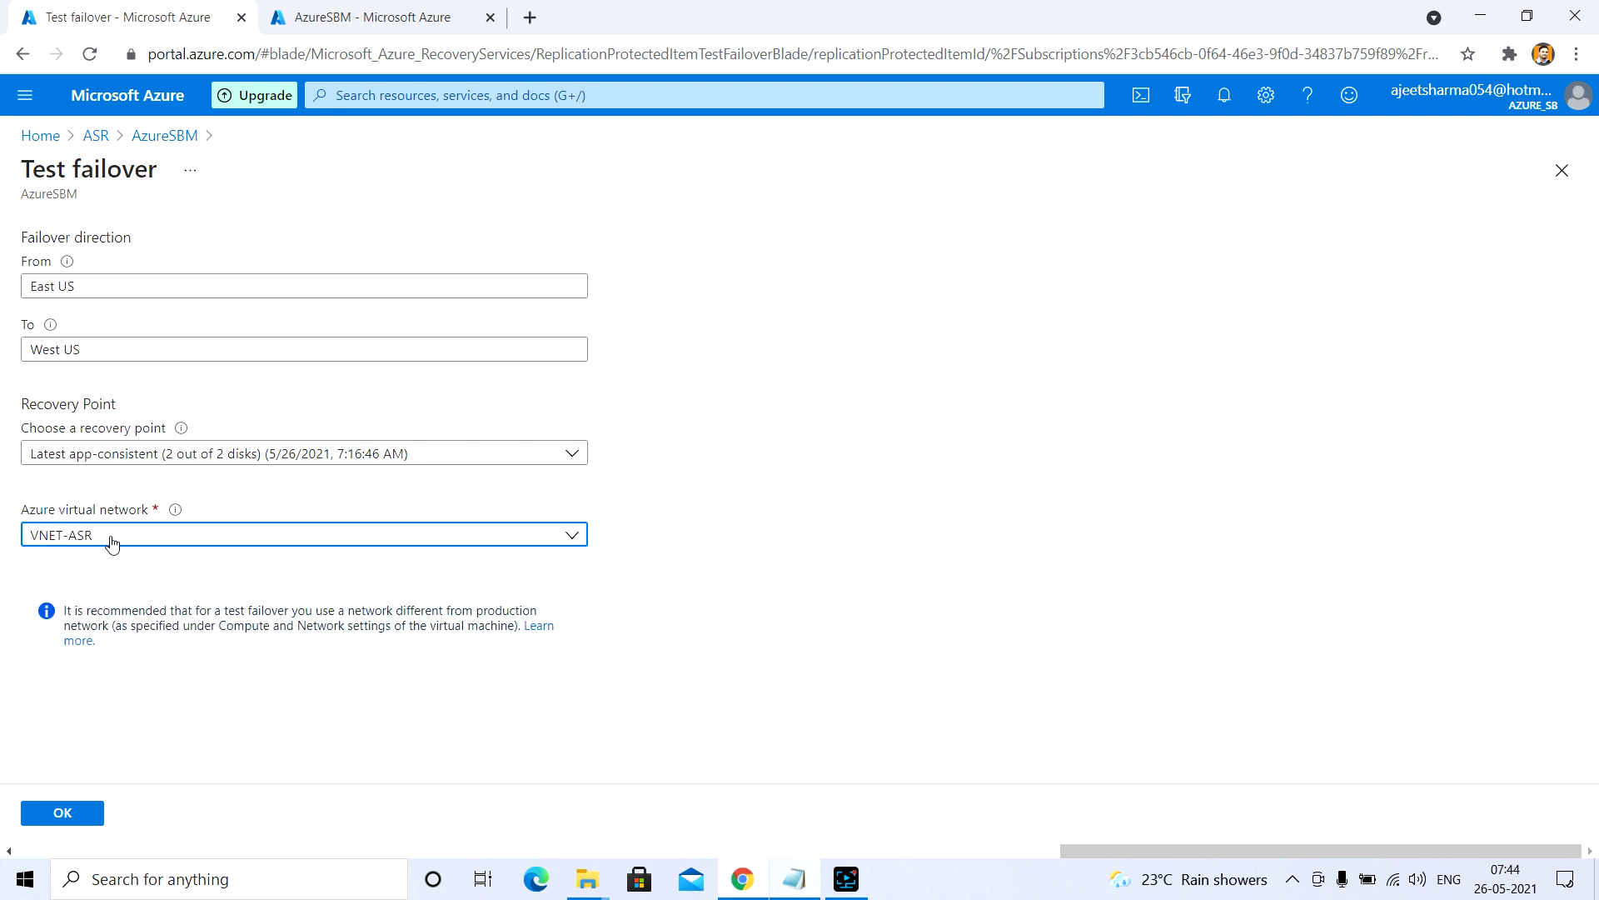
{"action": "left_click", "coordinate": [67, 818]}
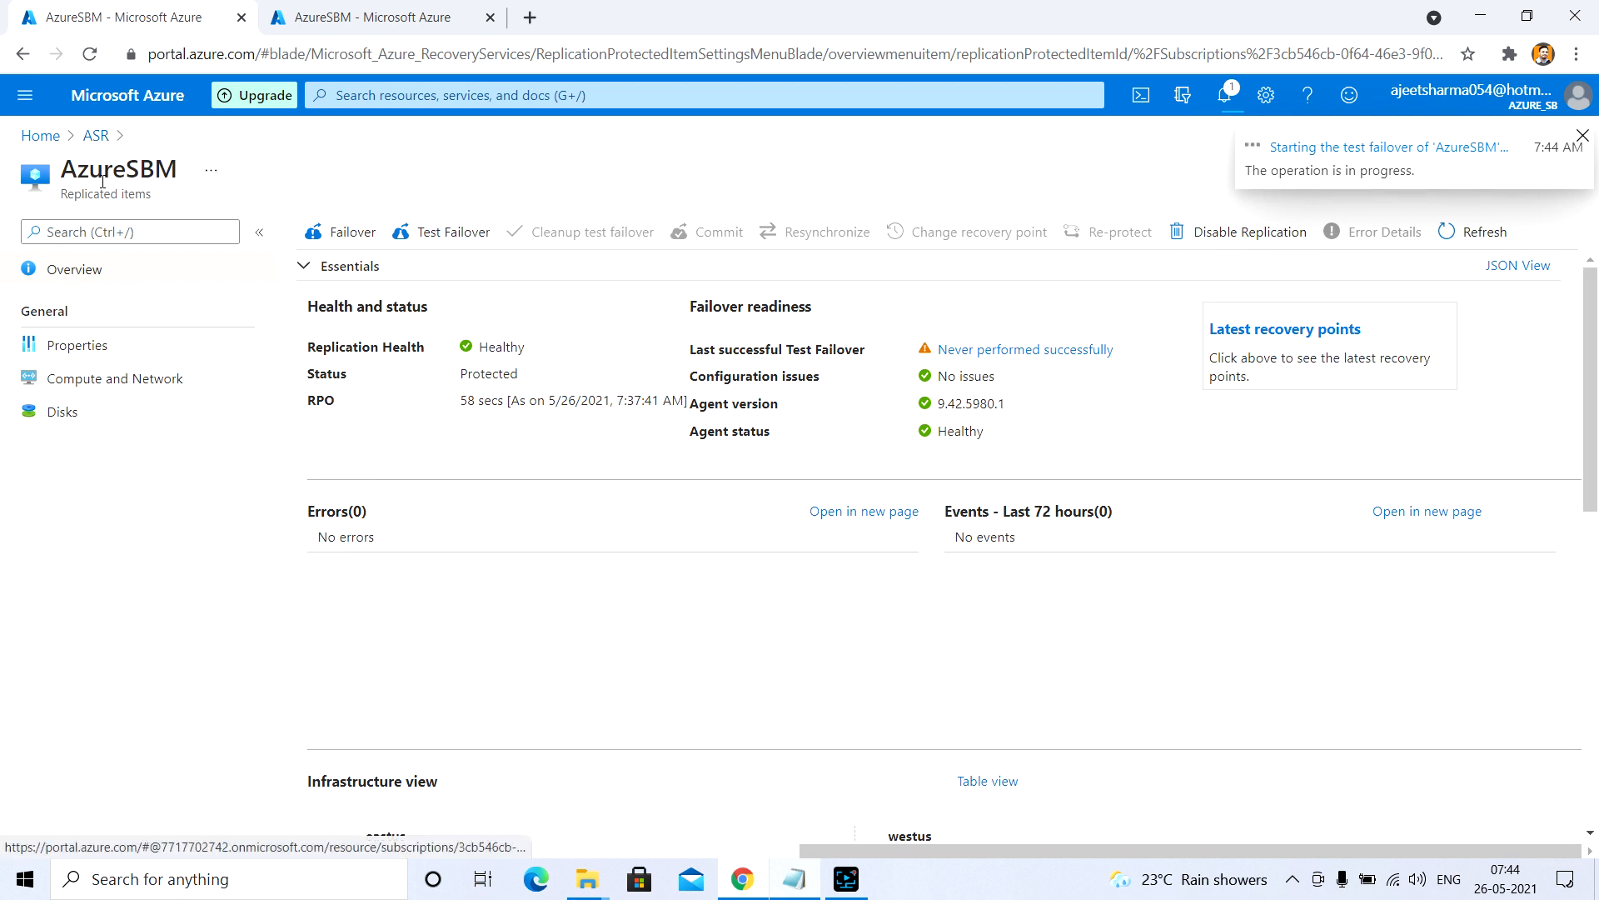
Open the disaster recovery page of the AzureSBM virtual machine.
{"action": "left_click_drag", "start_coordinate": [60, 173], "coordinate": [410, 196]}
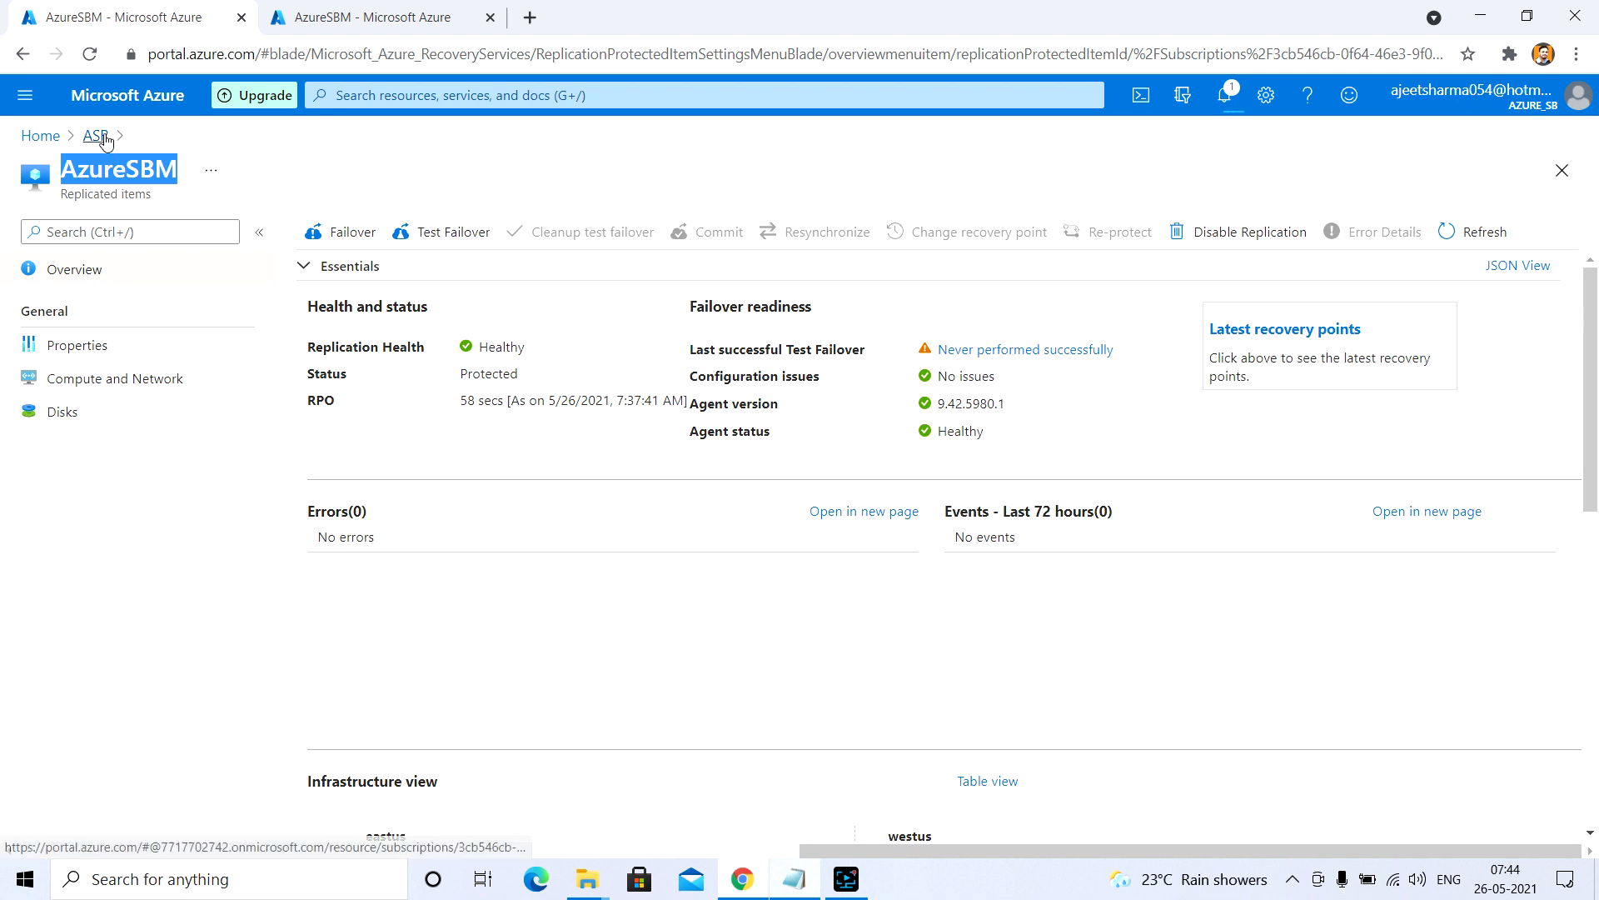
{"action": "left_click", "coordinate": [40, 134]}
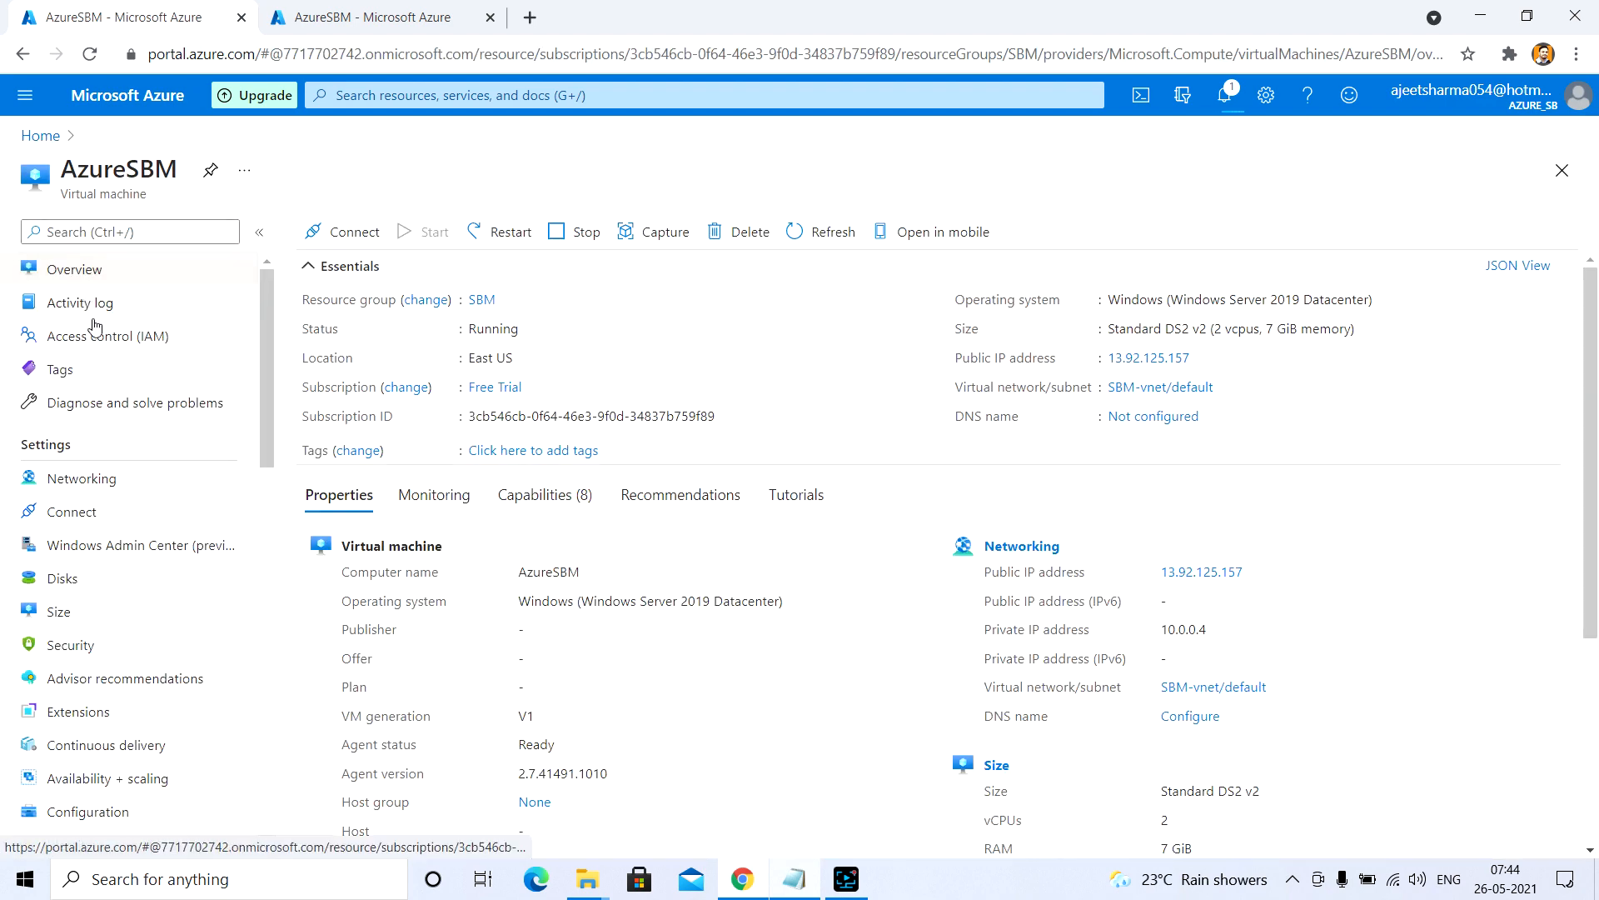
{"action": "scroll", "coordinate": [125, 666], "scroll_direction": "down", "scroll_amount": 5}
{"action": "scroll", "coordinate": [114, 729], "scroll_direction": "down", "scroll_amount": 2}
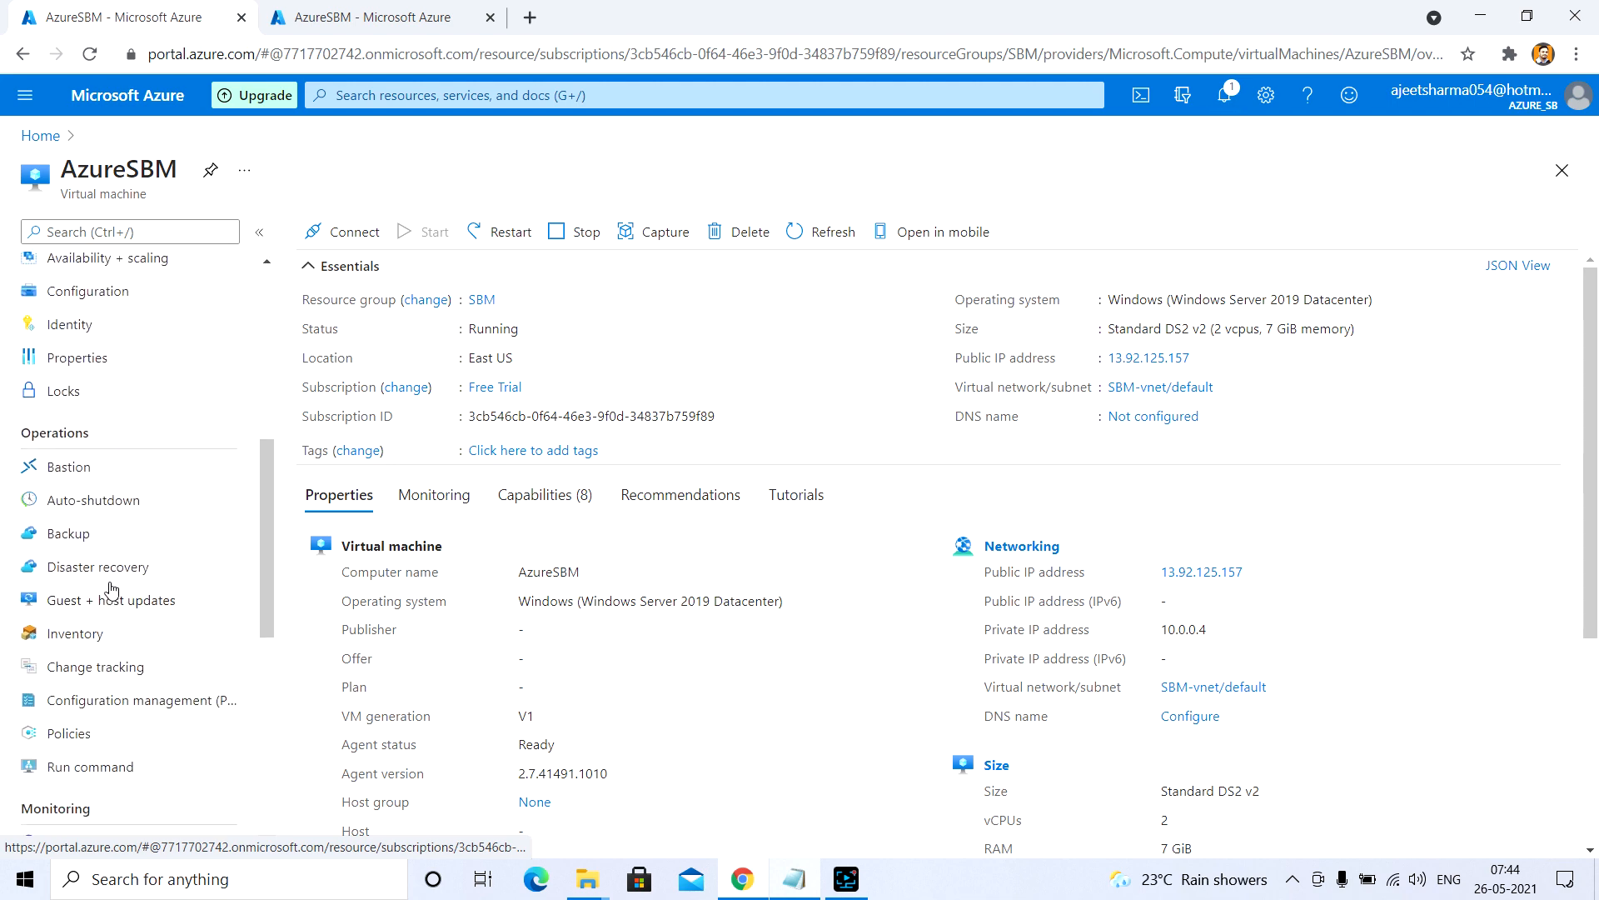
{"action": "left_click", "coordinate": [107, 568]}
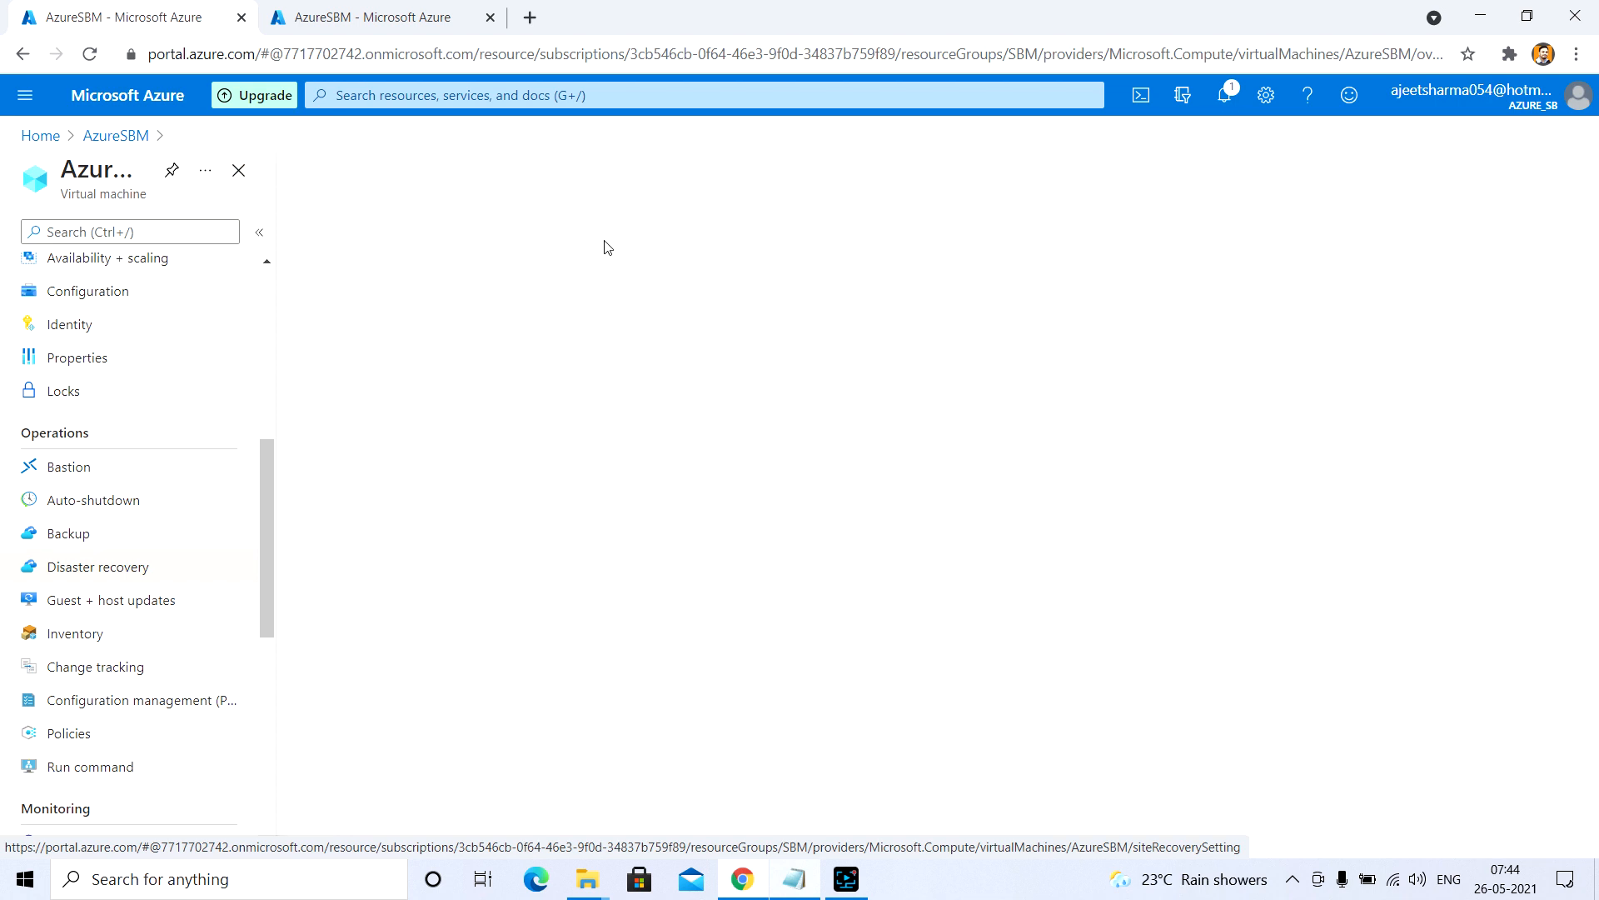
Open the AzureSBM test failover job from the notifications and review the status of its tasks.
{"action": "left_click", "coordinate": [1224, 95]}
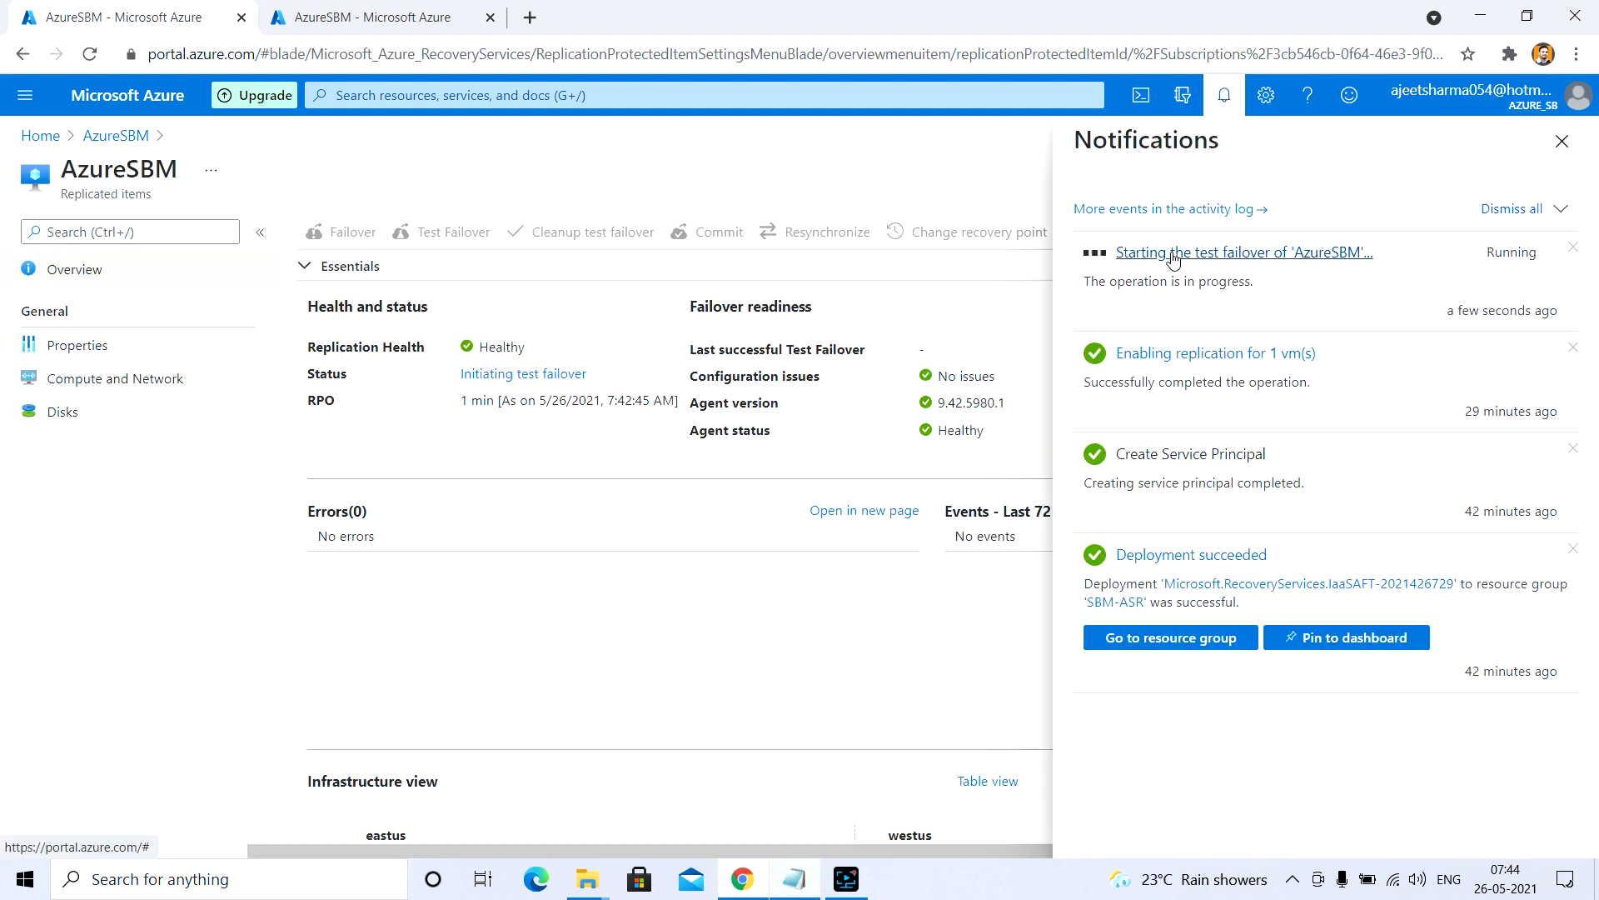
{"action": "left_click", "coordinate": [1179, 258]}
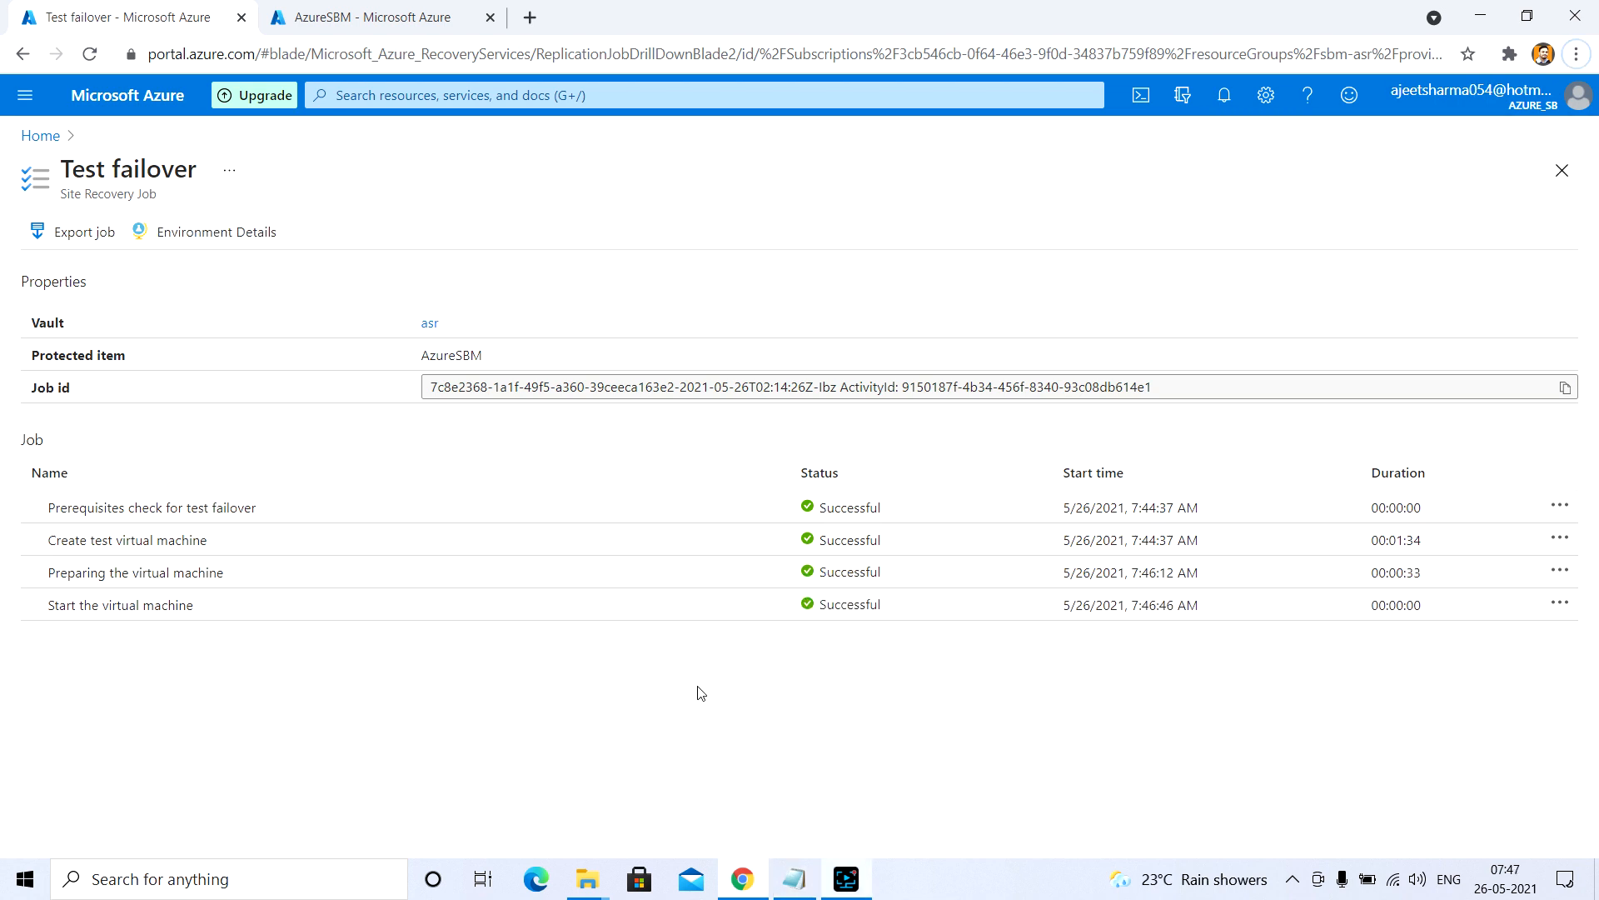
{"action": "left_click", "coordinate": [1224, 95]}
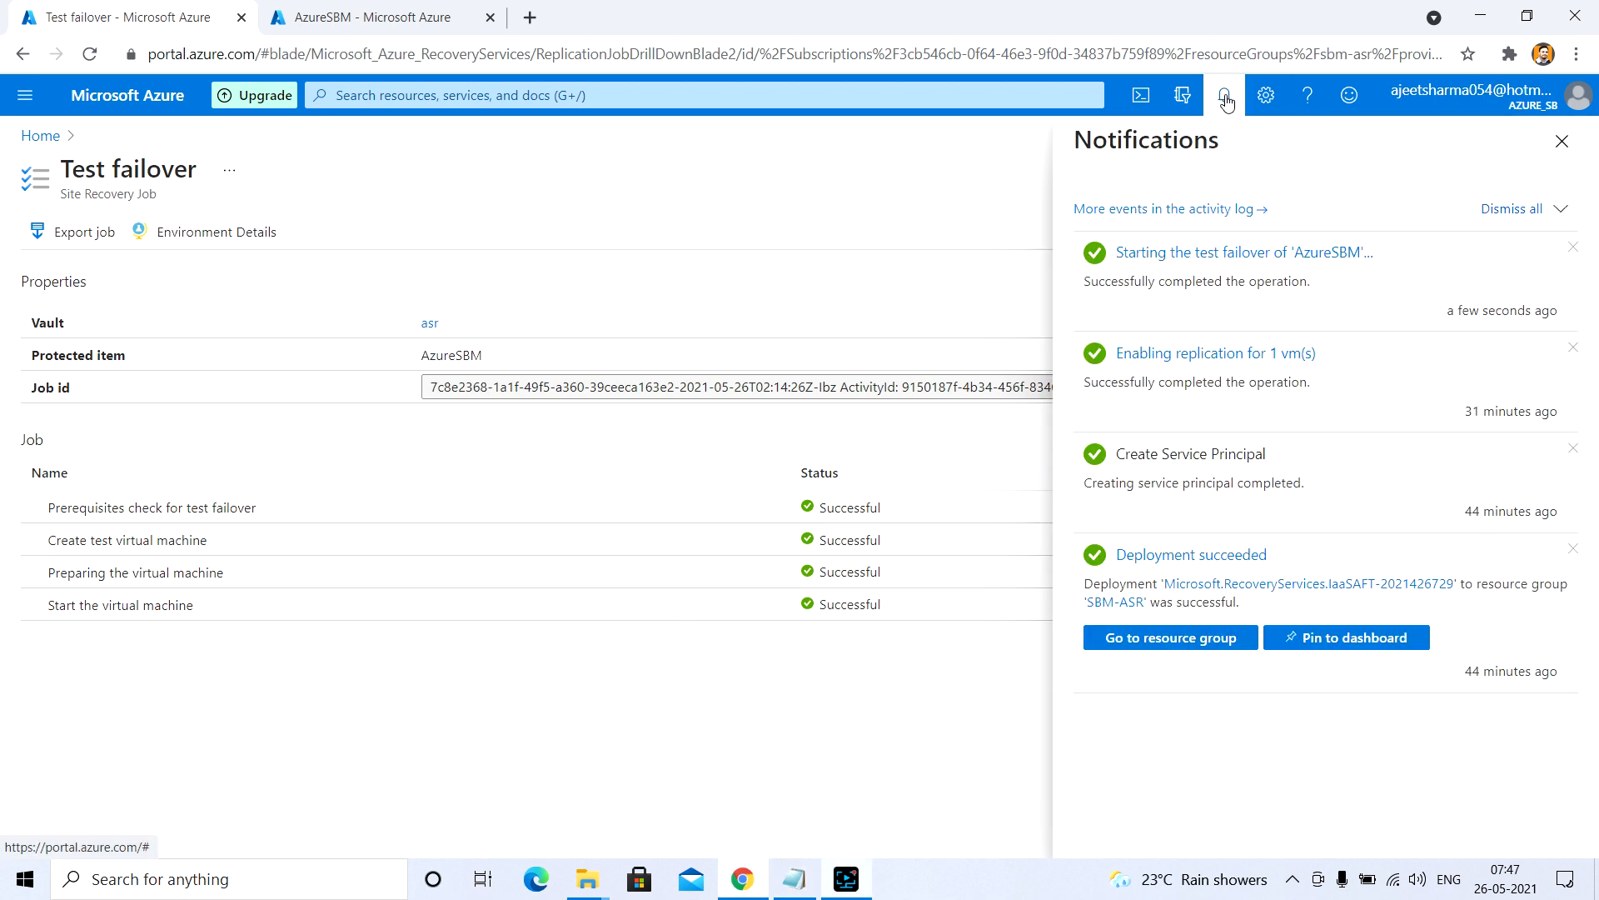
{"action": "left_click", "coordinate": [1204, 253]}
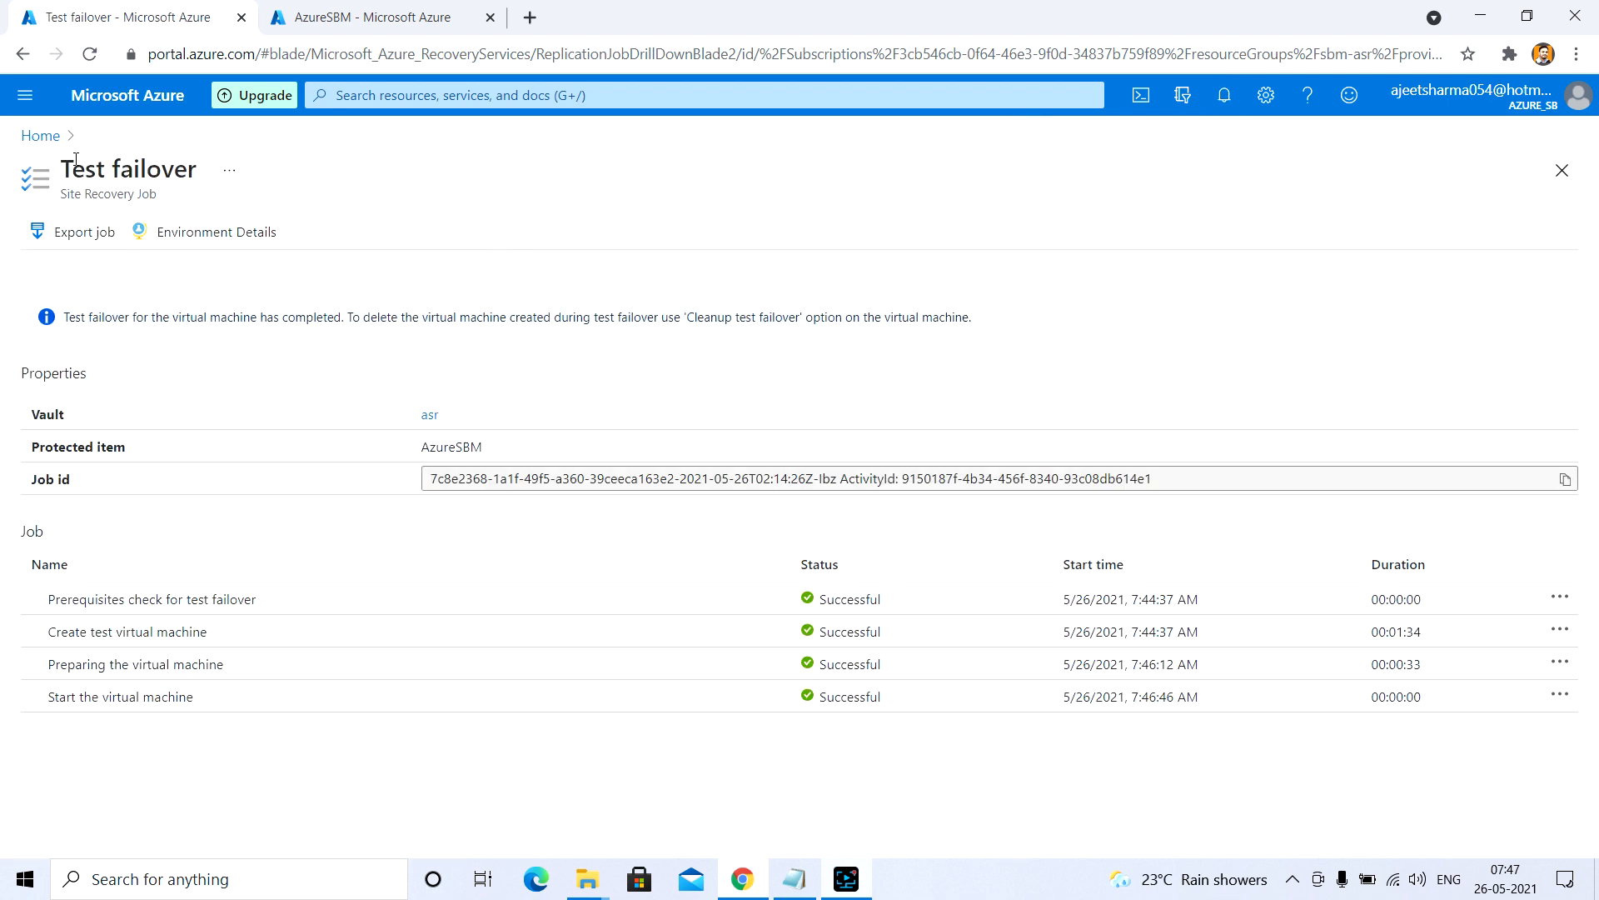
Review the resources in the SBM-ASR resource group and open the AzureSBM-test virtual machine's overview.
{"action": "left_click", "coordinate": [42, 137]}
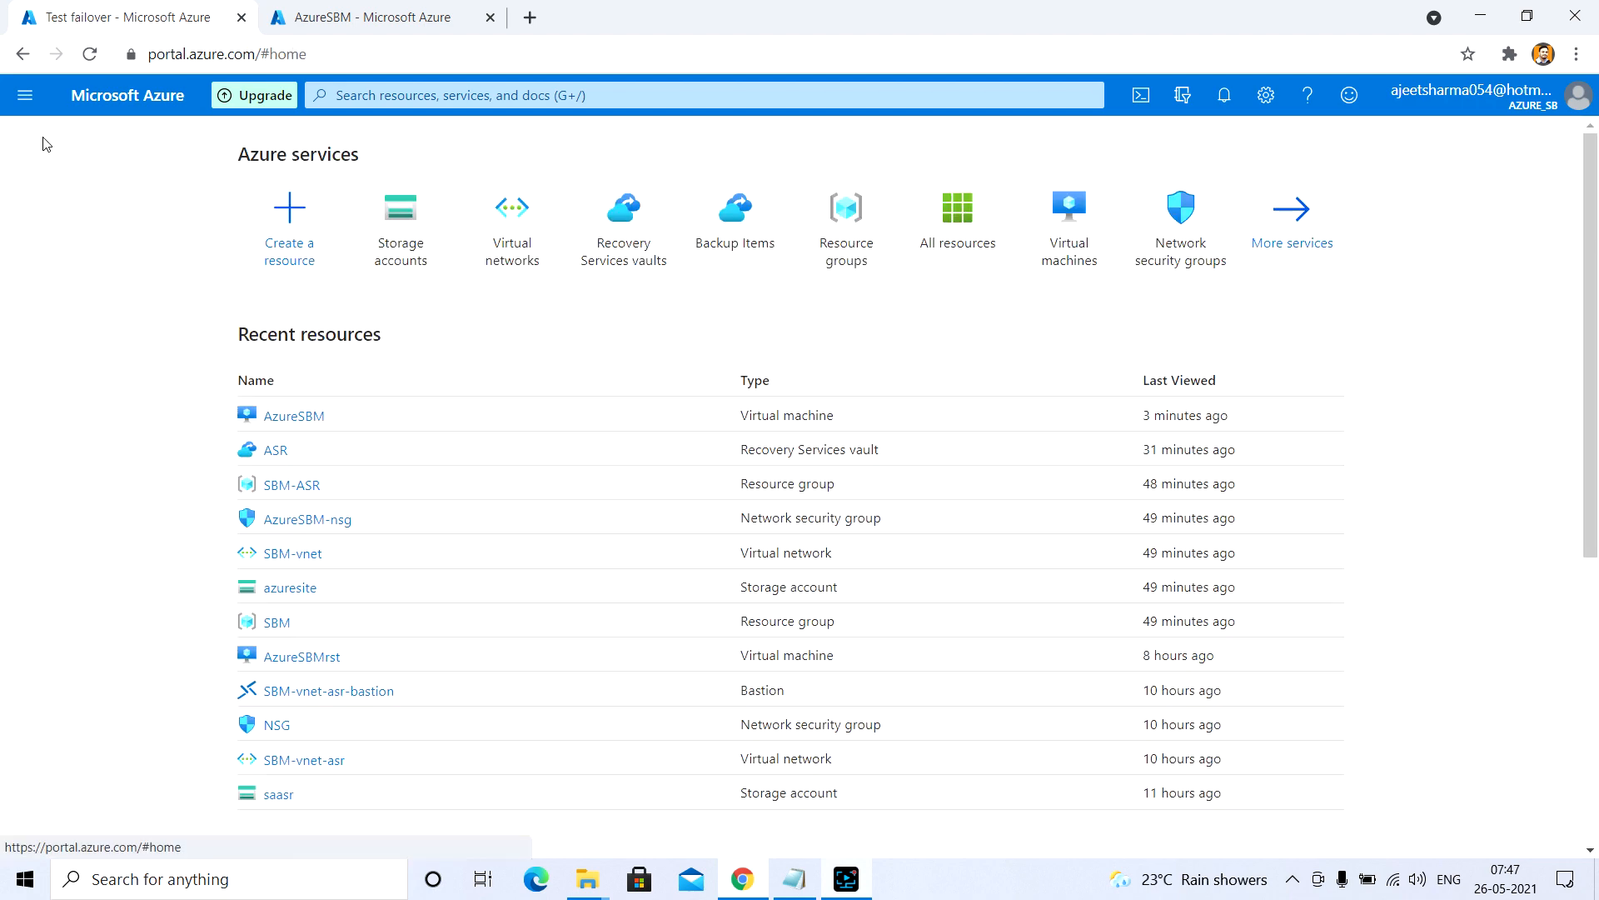
{"action": "left_click", "coordinate": [300, 486]}
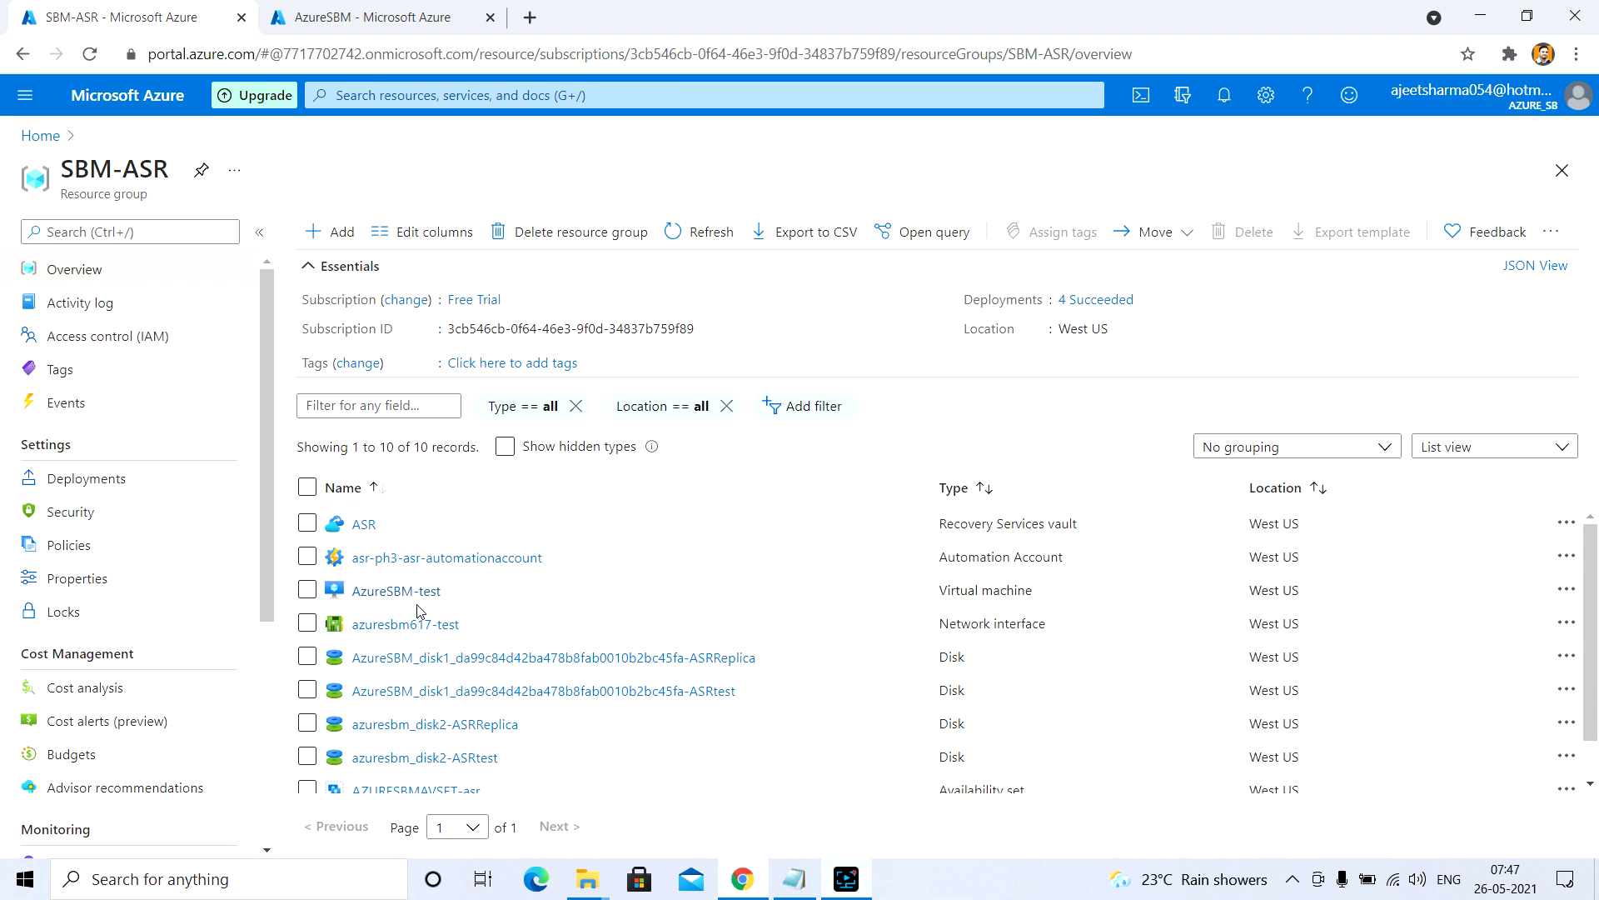
{"action": "scroll", "coordinate": [420, 658], "scroll_direction": "down", "scroll_amount": 1}
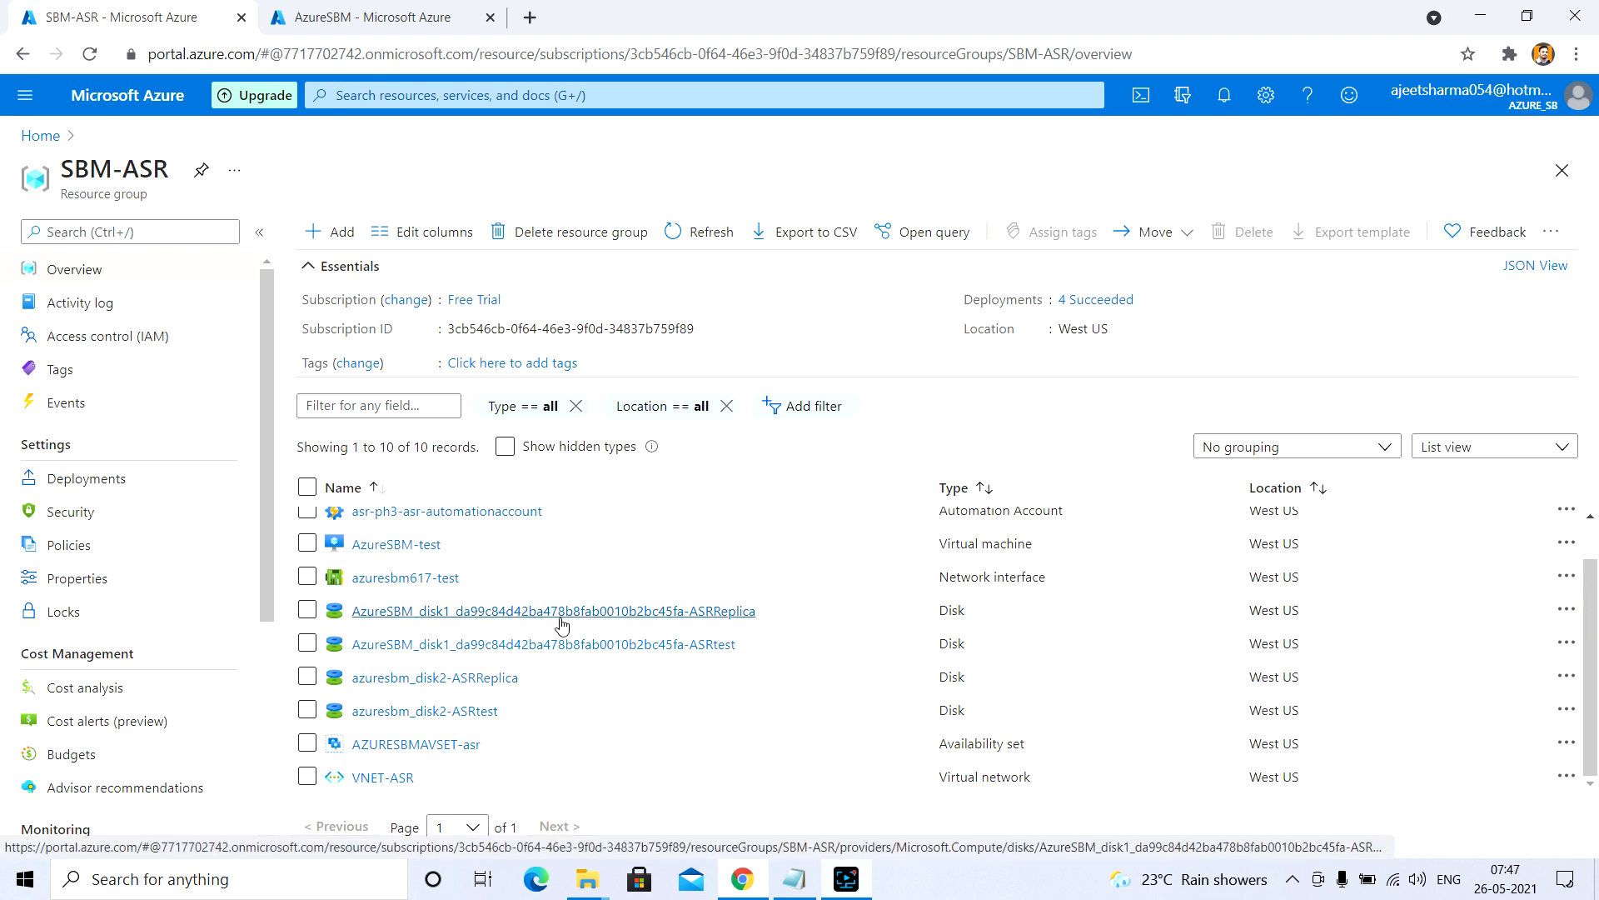
{"action": "scroll", "coordinate": [557, 604], "scroll_direction": "up", "scroll_amount": 1}
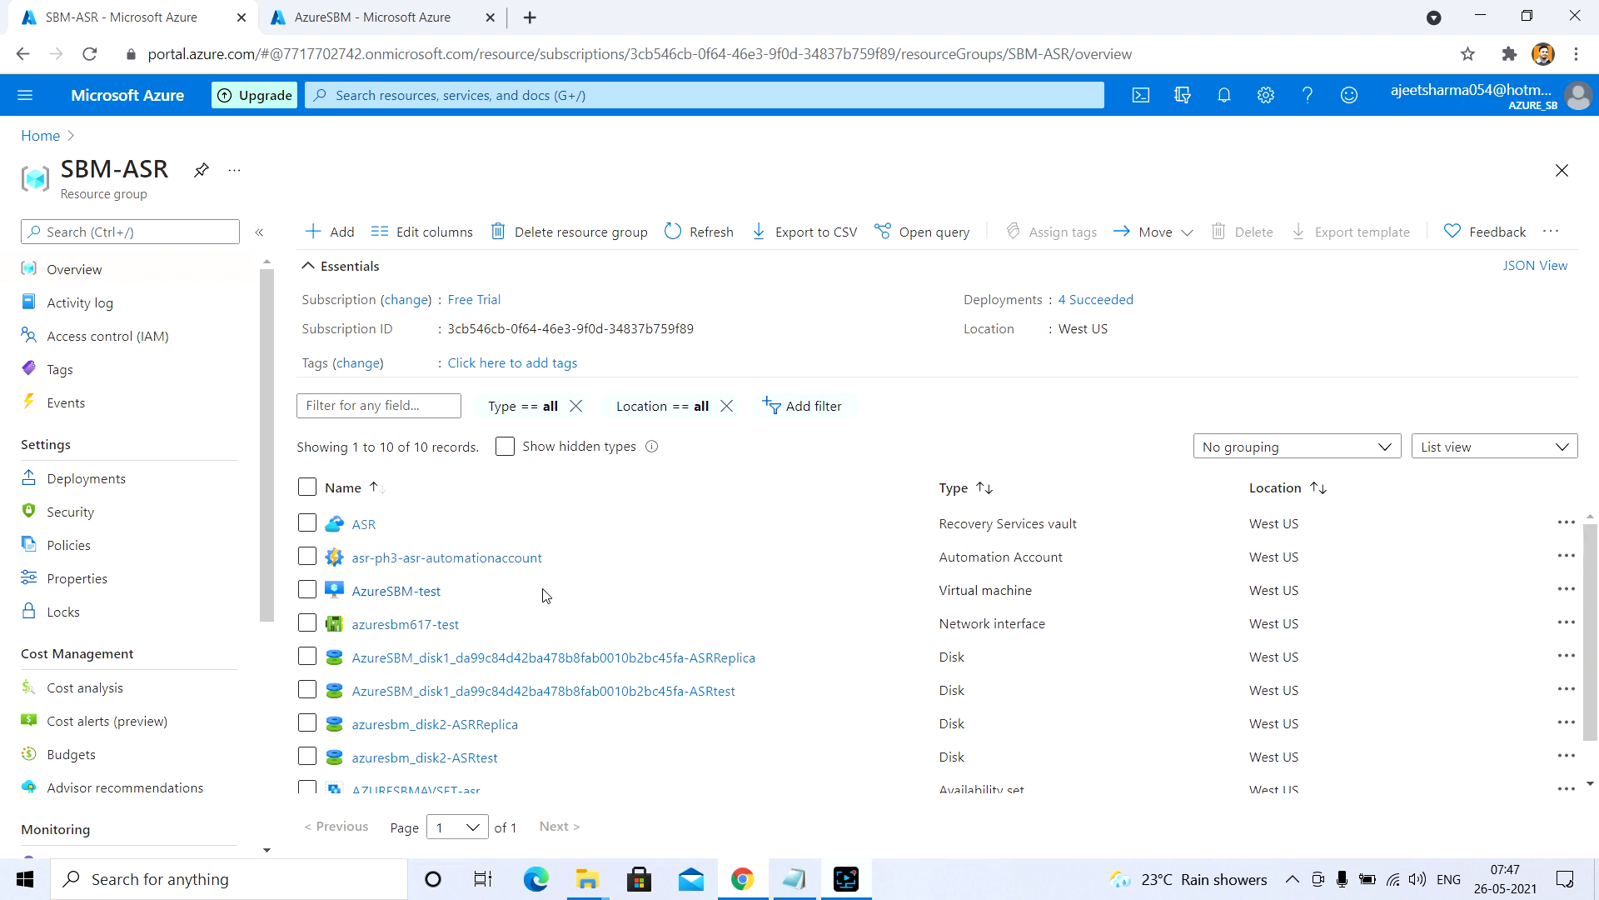
{"action": "left_click", "coordinate": [372, 591]}
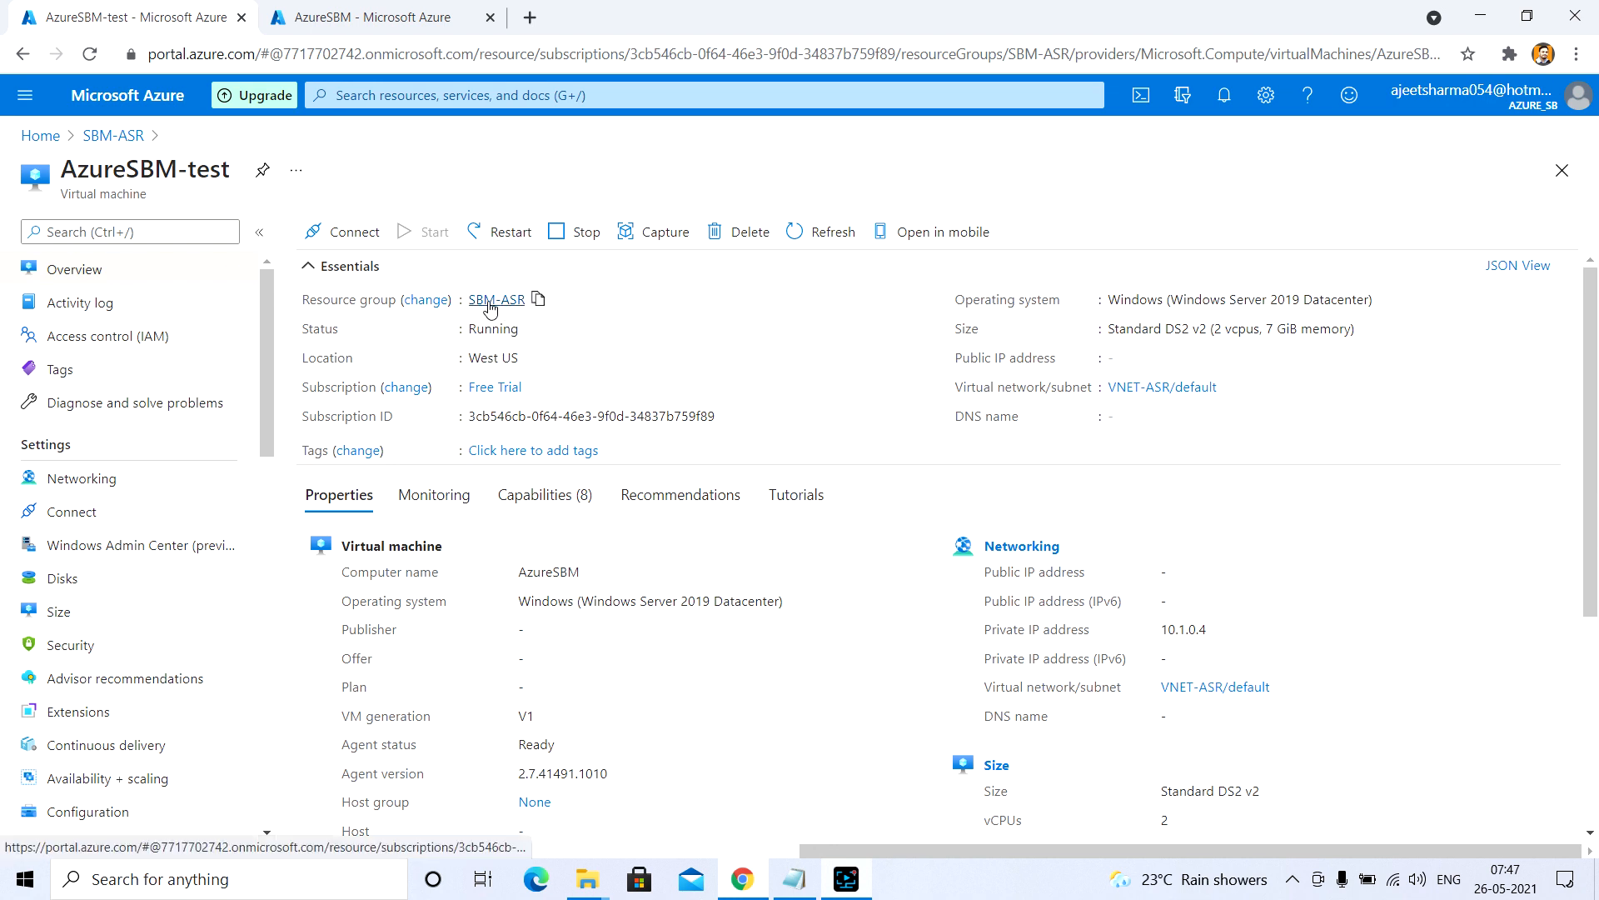
Check the boot diagnostics of the AzureSBM-test virtual machine and return to its overview.
{"action": "left_click_drag", "start_coordinate": [267, 376], "coordinate": [267, 482]}
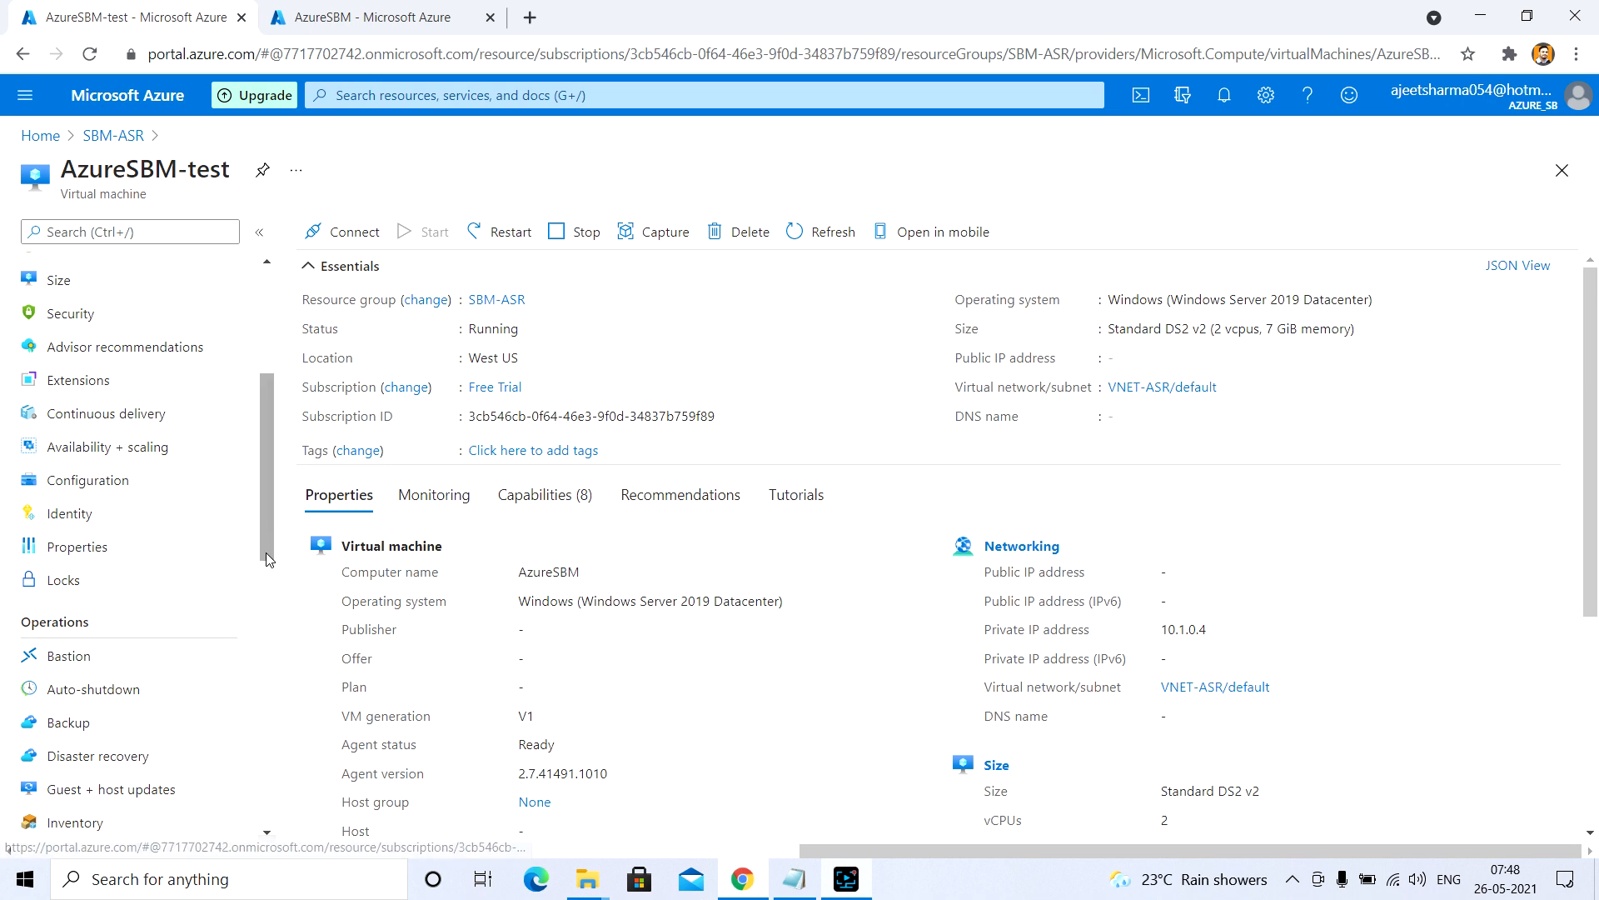
{"action": "left_click_drag", "start_coordinate": [268, 538], "coordinate": [194, 762]}
{"action": "left_click", "coordinate": [163, 724]}
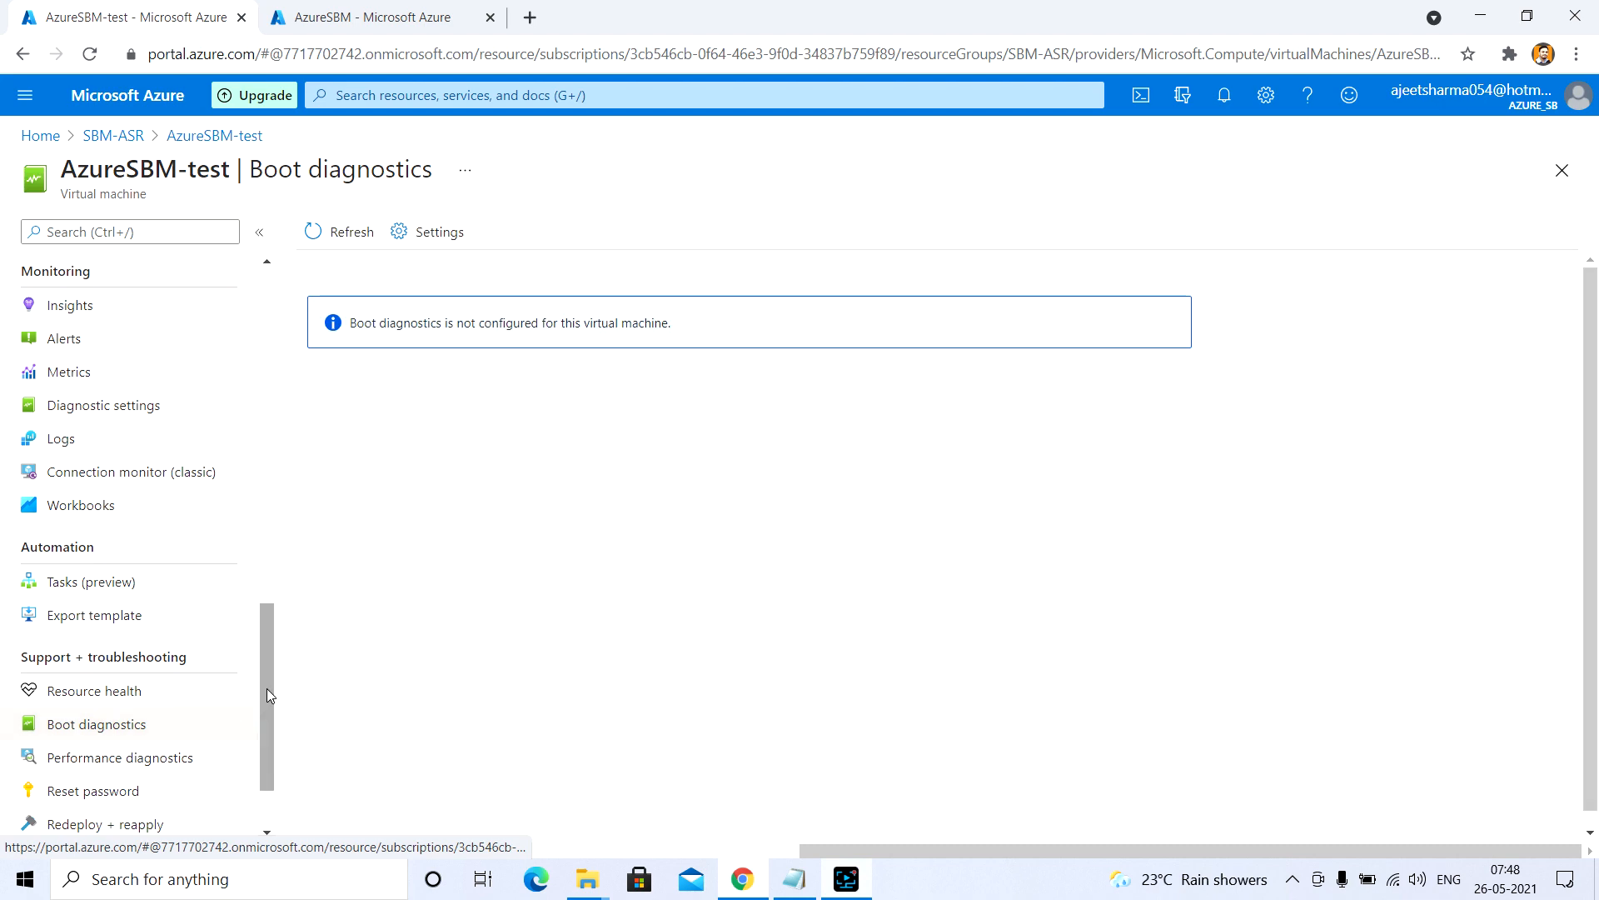
{"action": "left_click_drag", "start_coordinate": [266, 686], "coordinate": [272, 285]}
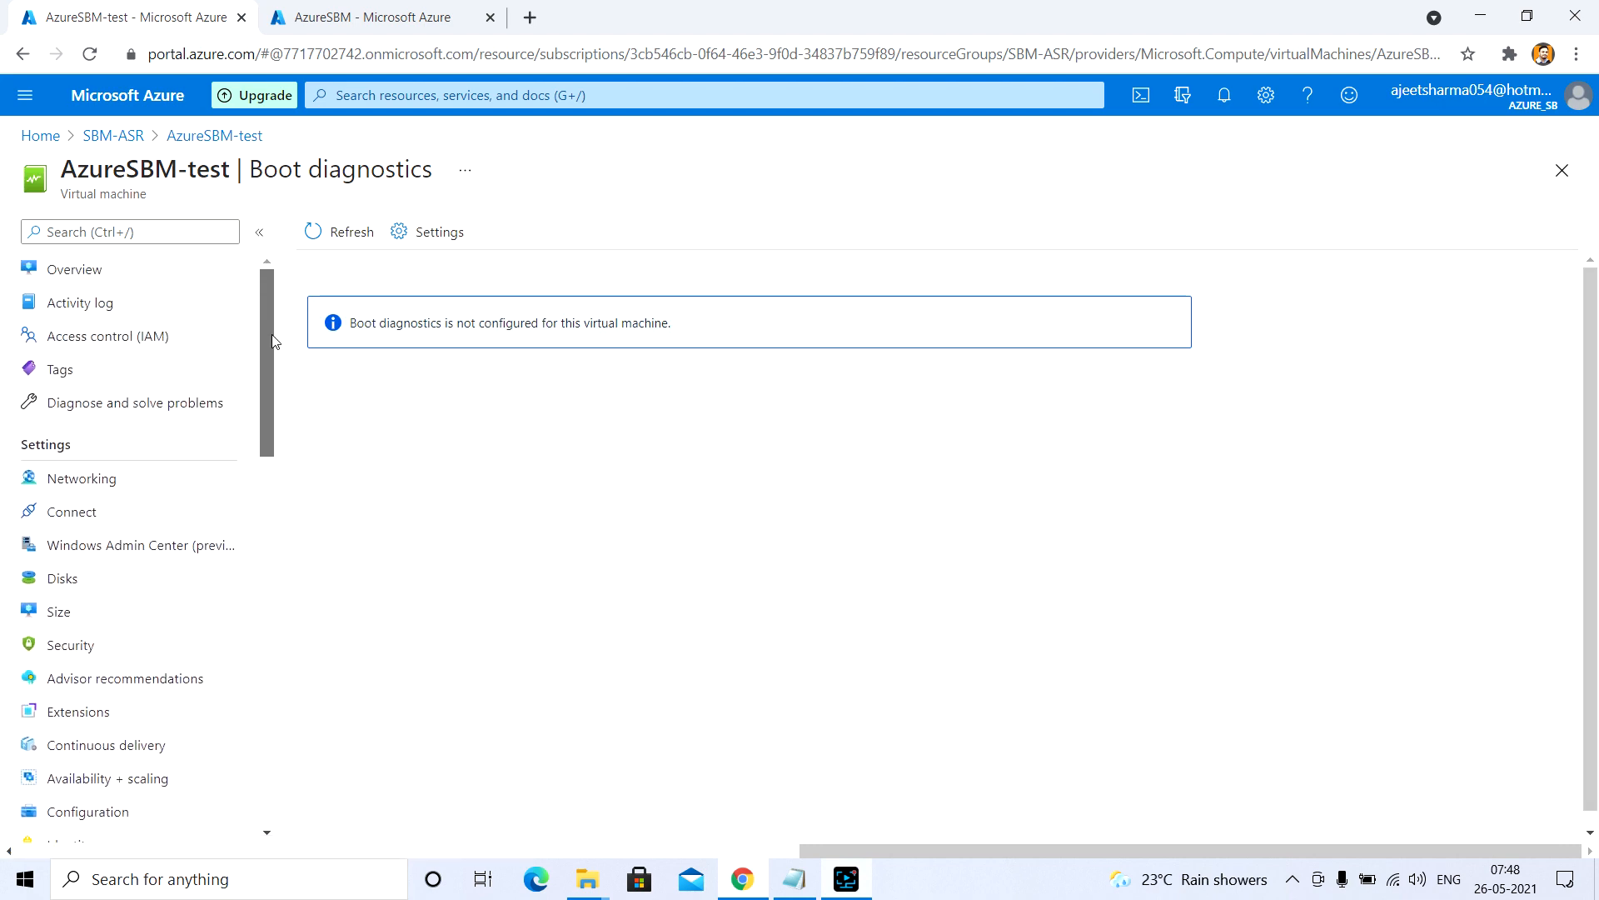
{"action": "left_click", "coordinate": [64, 276]}
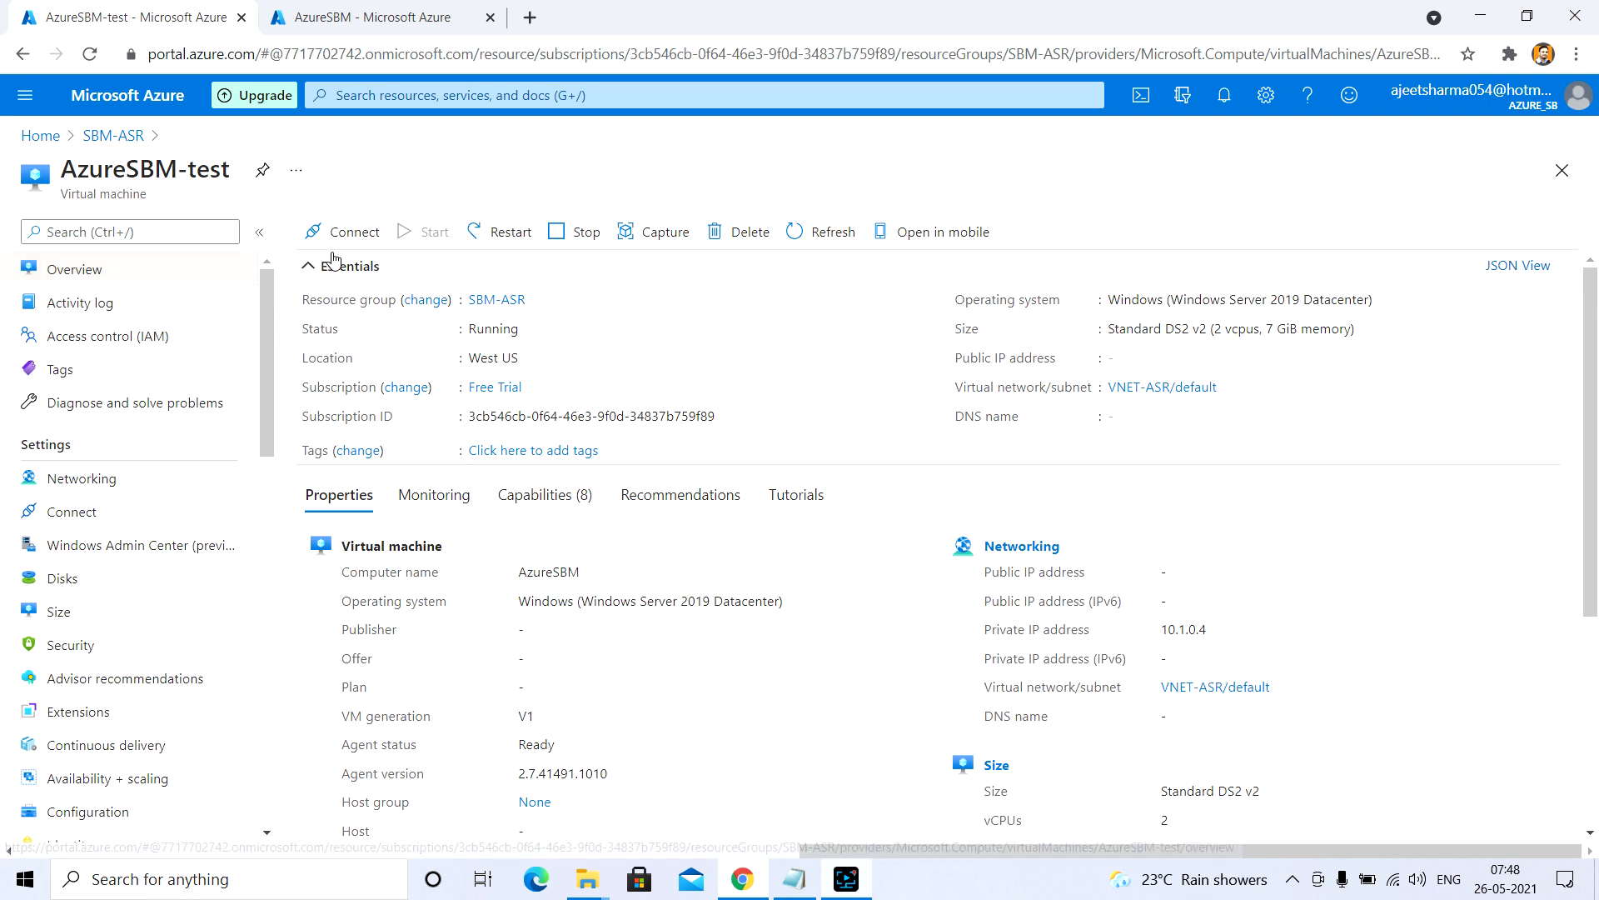
Create the Bastion subnet for AzureSBM-test using address space 10.1.1.0/27 and no network security group.
{"action": "scroll", "coordinate": [170, 649], "scroll_direction": "down", "scroll_amount": 4}
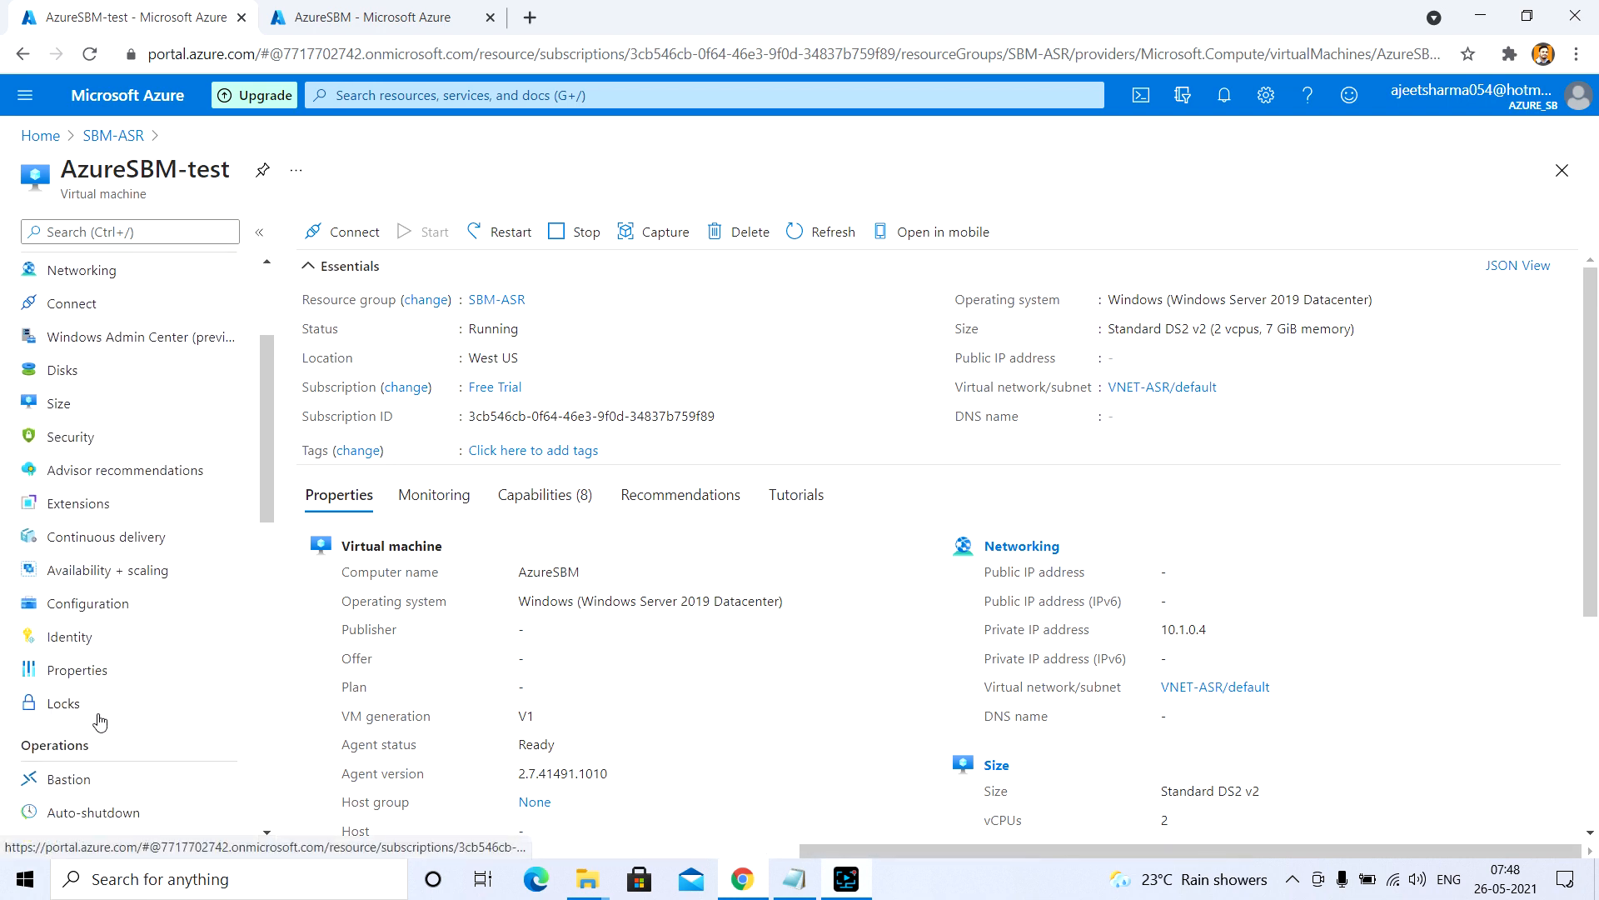
{"action": "left_click", "coordinate": [92, 681]}
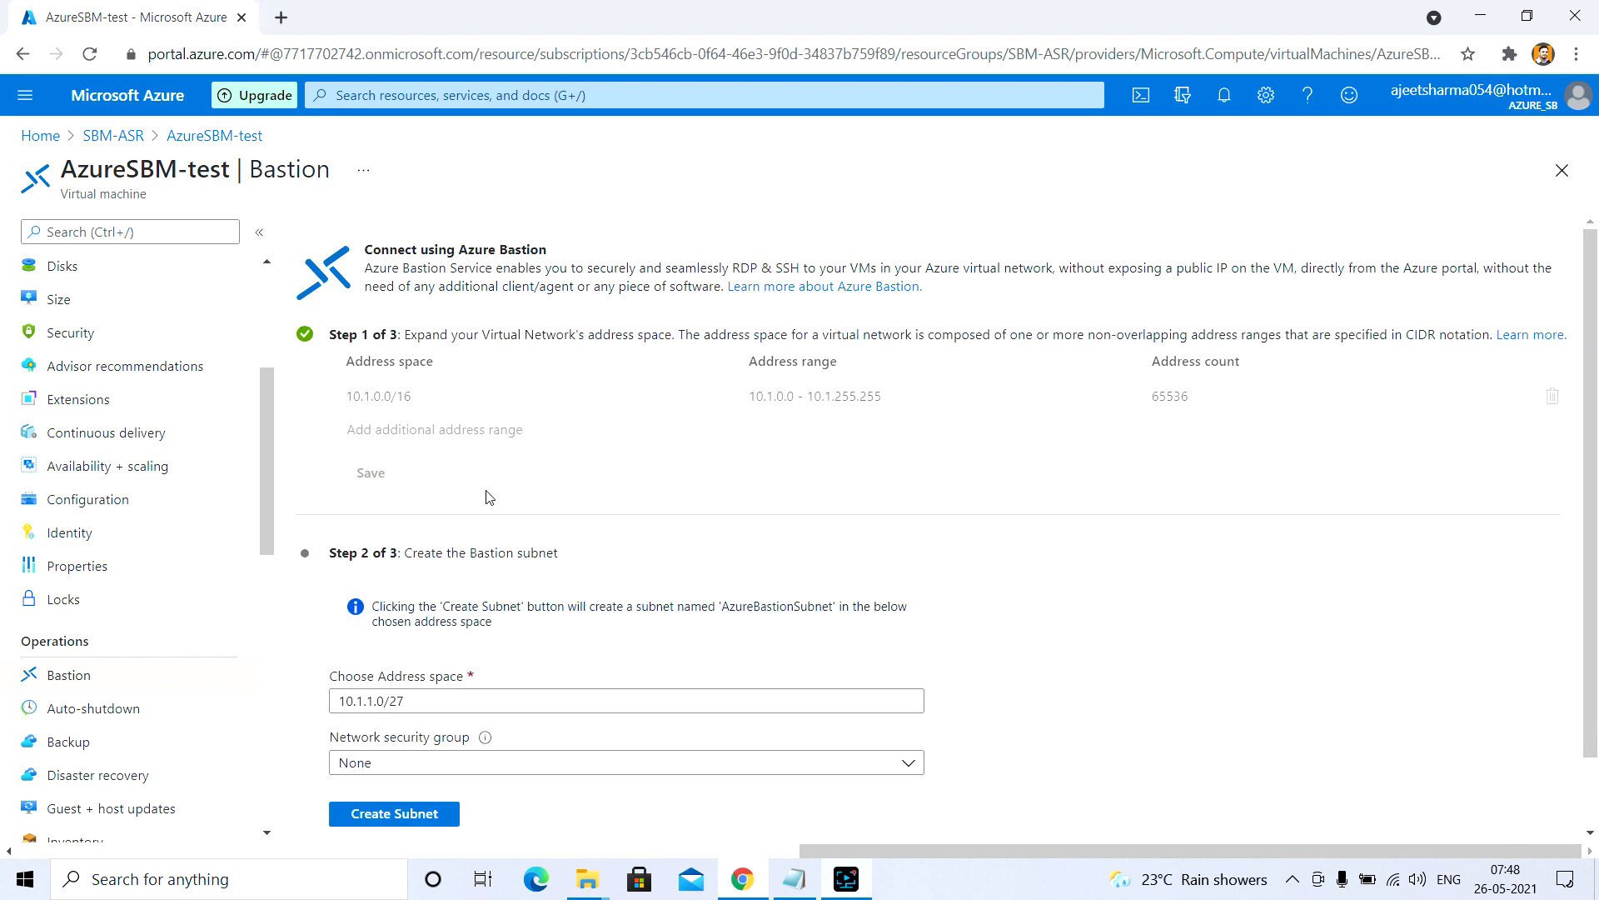
{"action": "scroll", "coordinate": [488, 497], "scroll_direction": "down", "scroll_amount": 1}
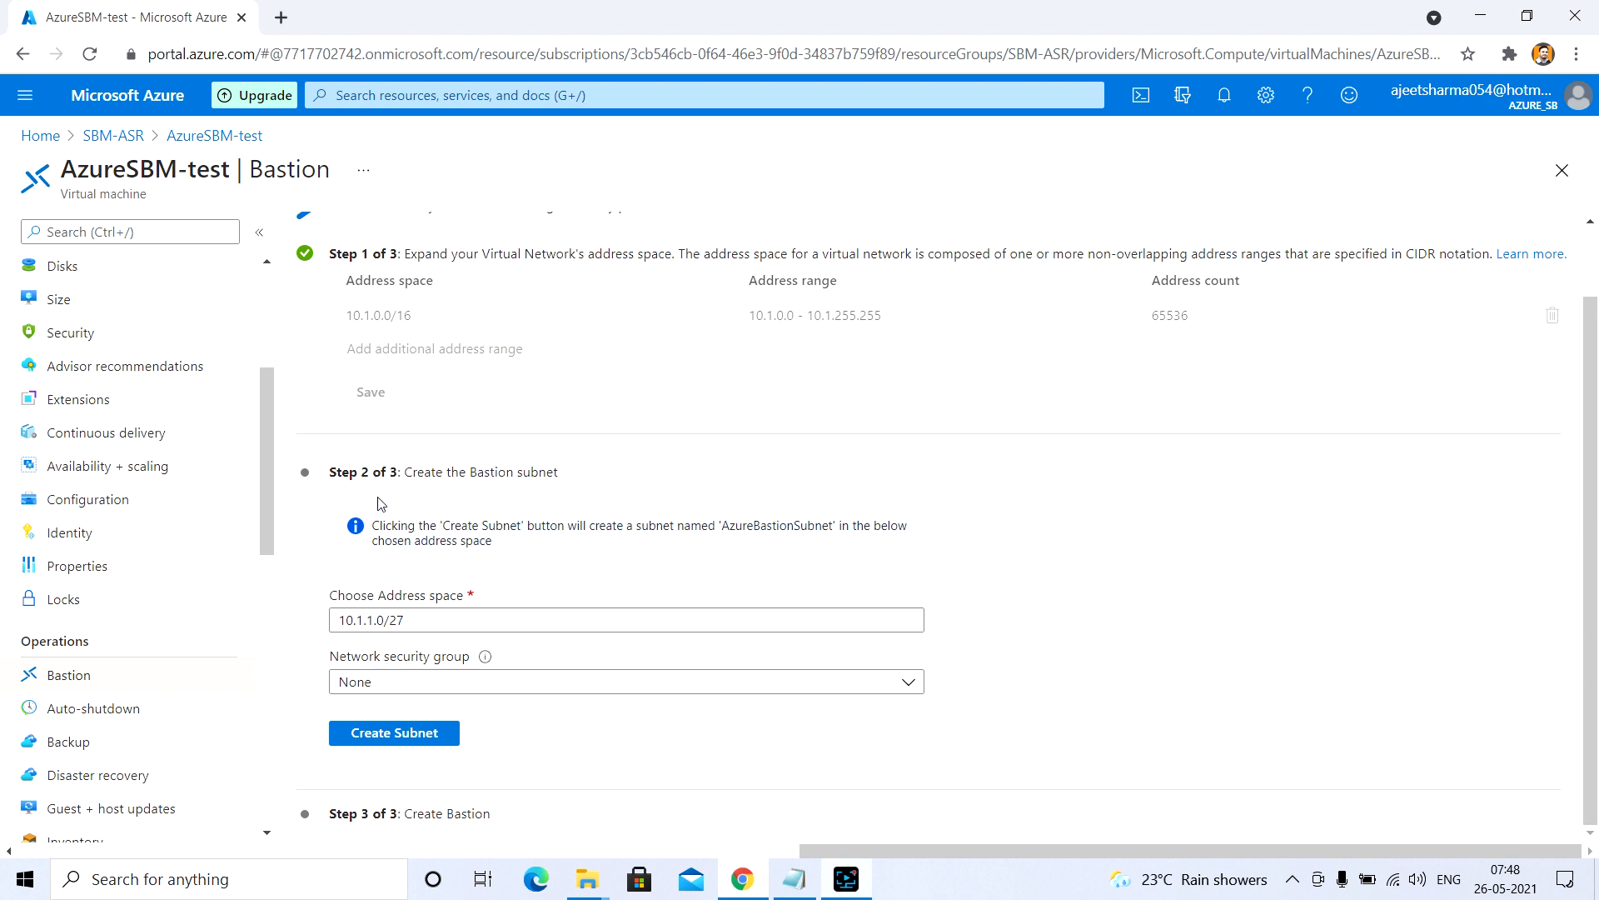
{"action": "left_click_drag", "start_coordinate": [269, 397], "coordinate": [266, 392]}
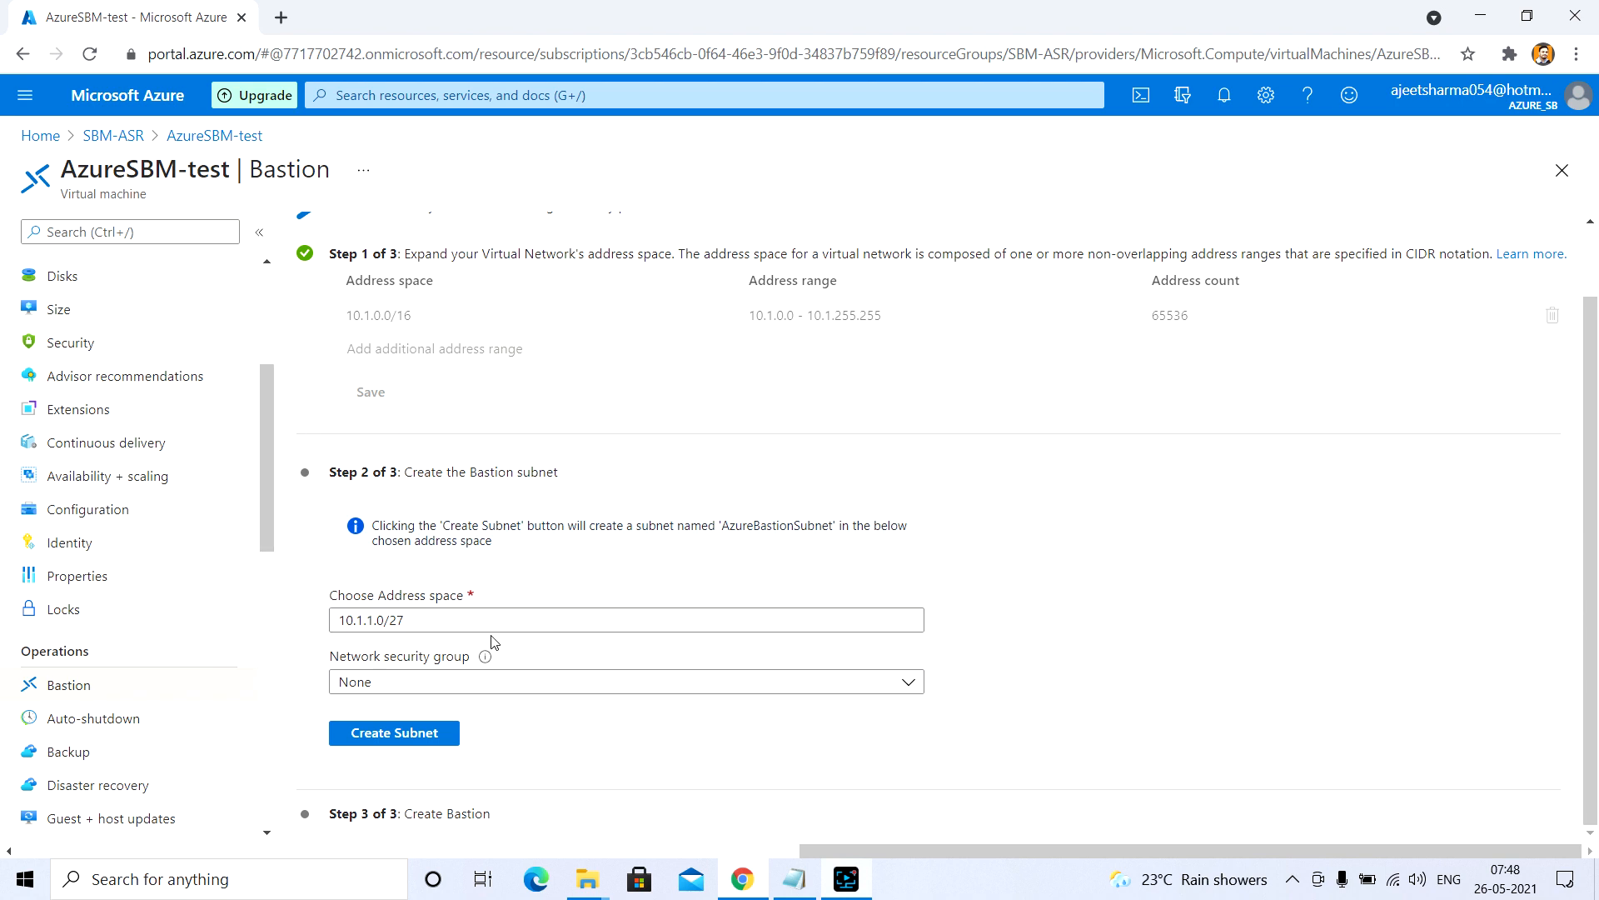
{"action": "left_click", "coordinate": [434, 681]}
{"action": "left_click", "coordinate": [418, 715]}
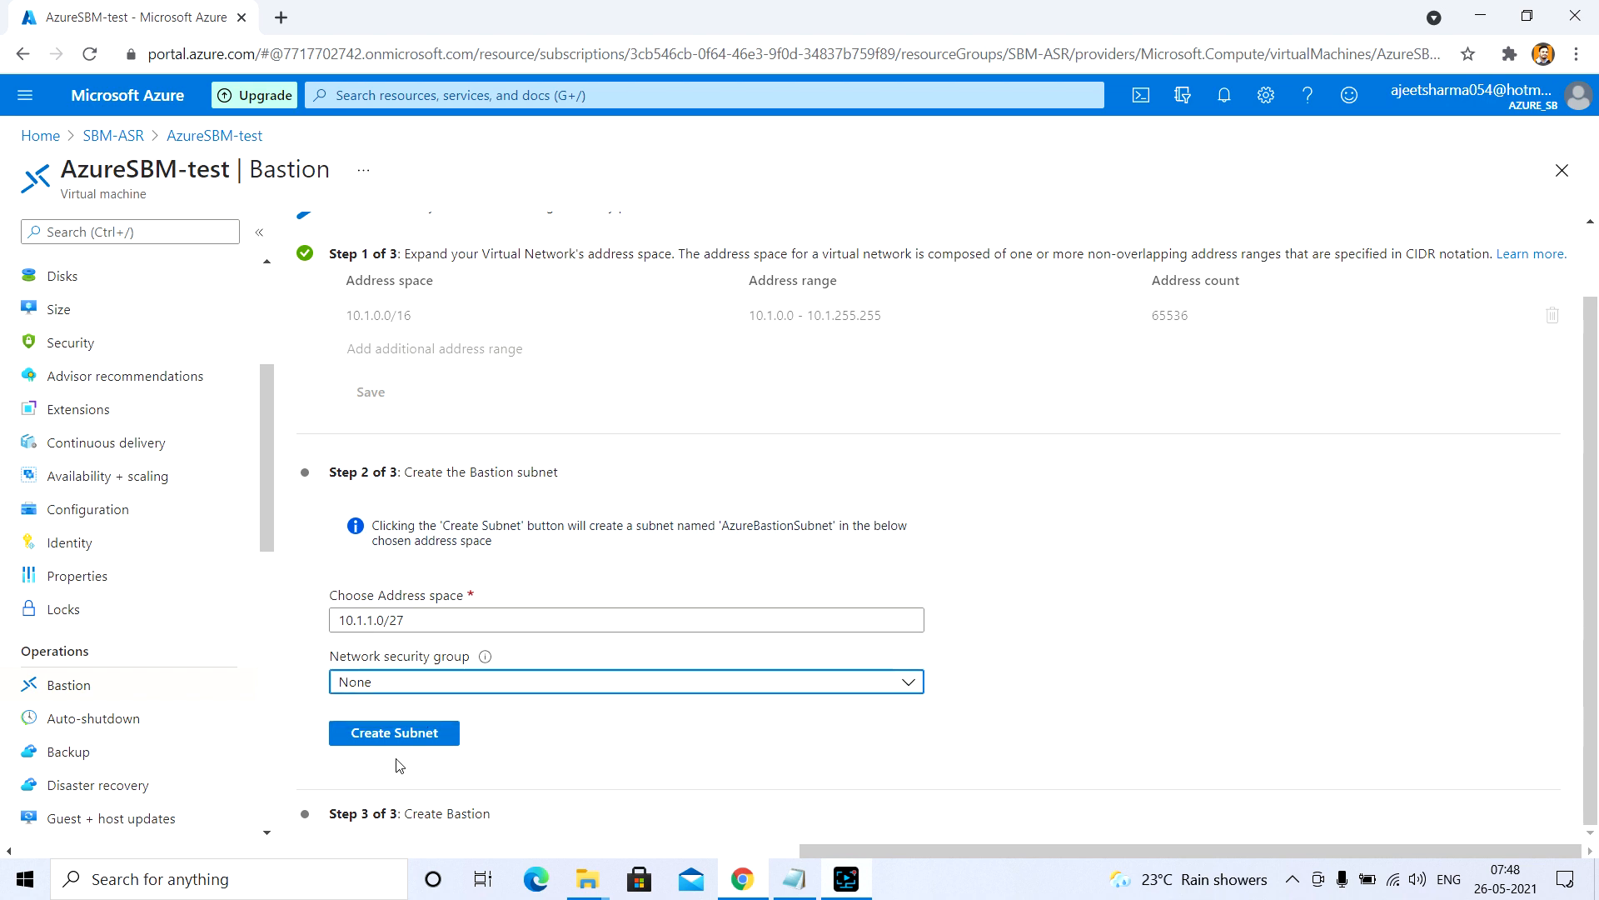
{"action": "left_click", "coordinate": [399, 739]}
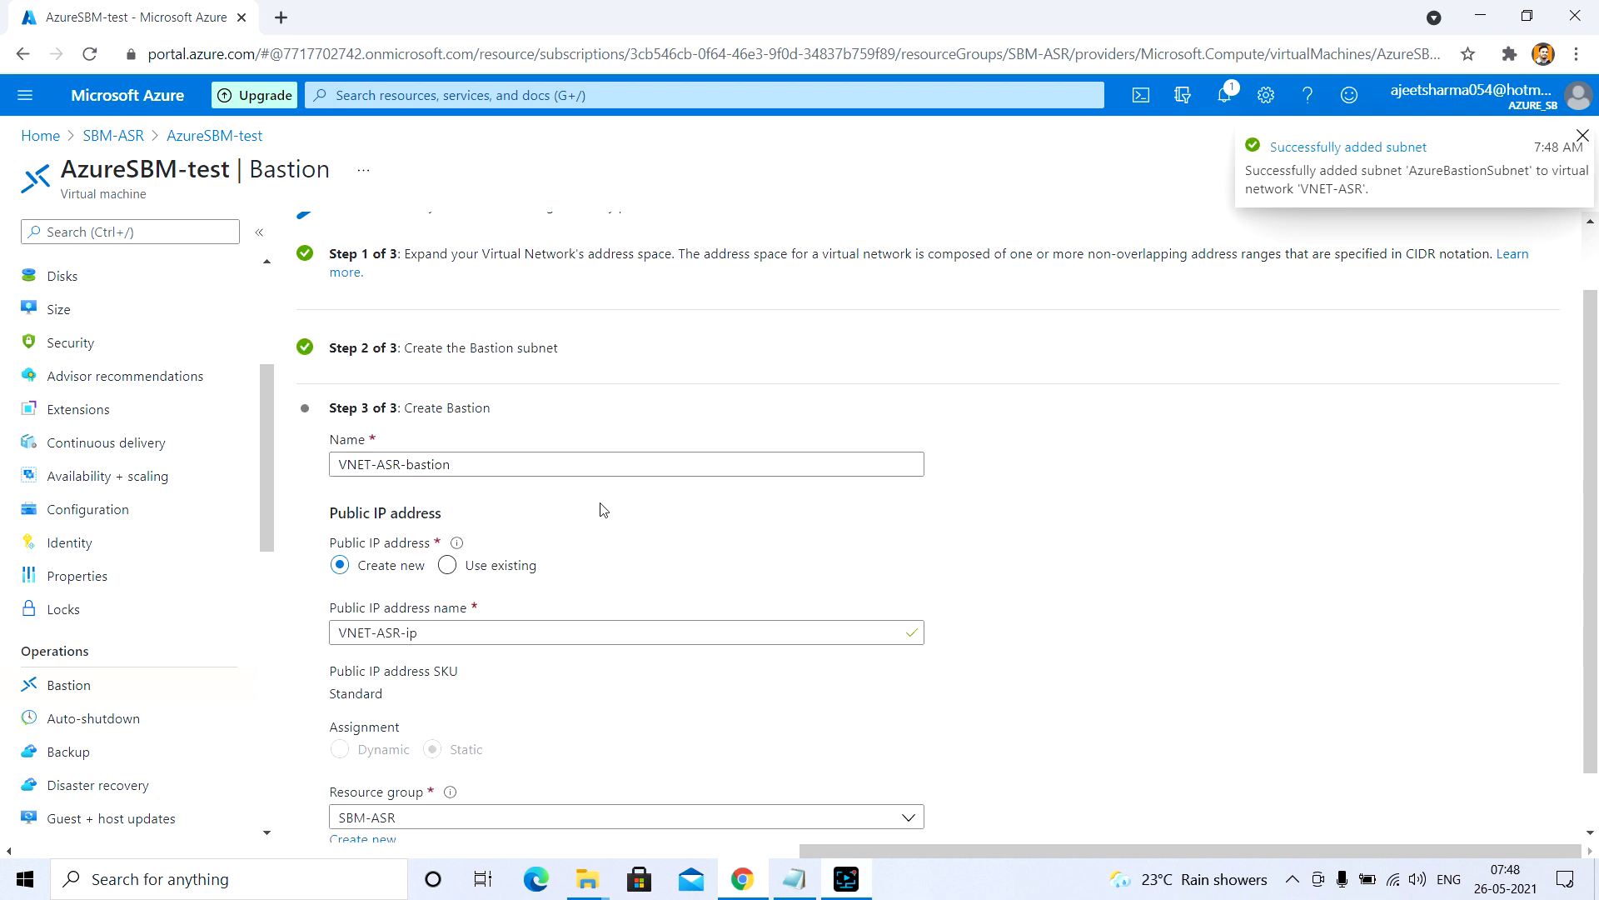
Create the VNET-ASR-bastion Azure Bastion in the SBM-ASR resource group using defaults and check its deployment notification.
{"action": "scroll", "coordinate": [545, 559], "scroll_direction": "down", "scroll_amount": 1}
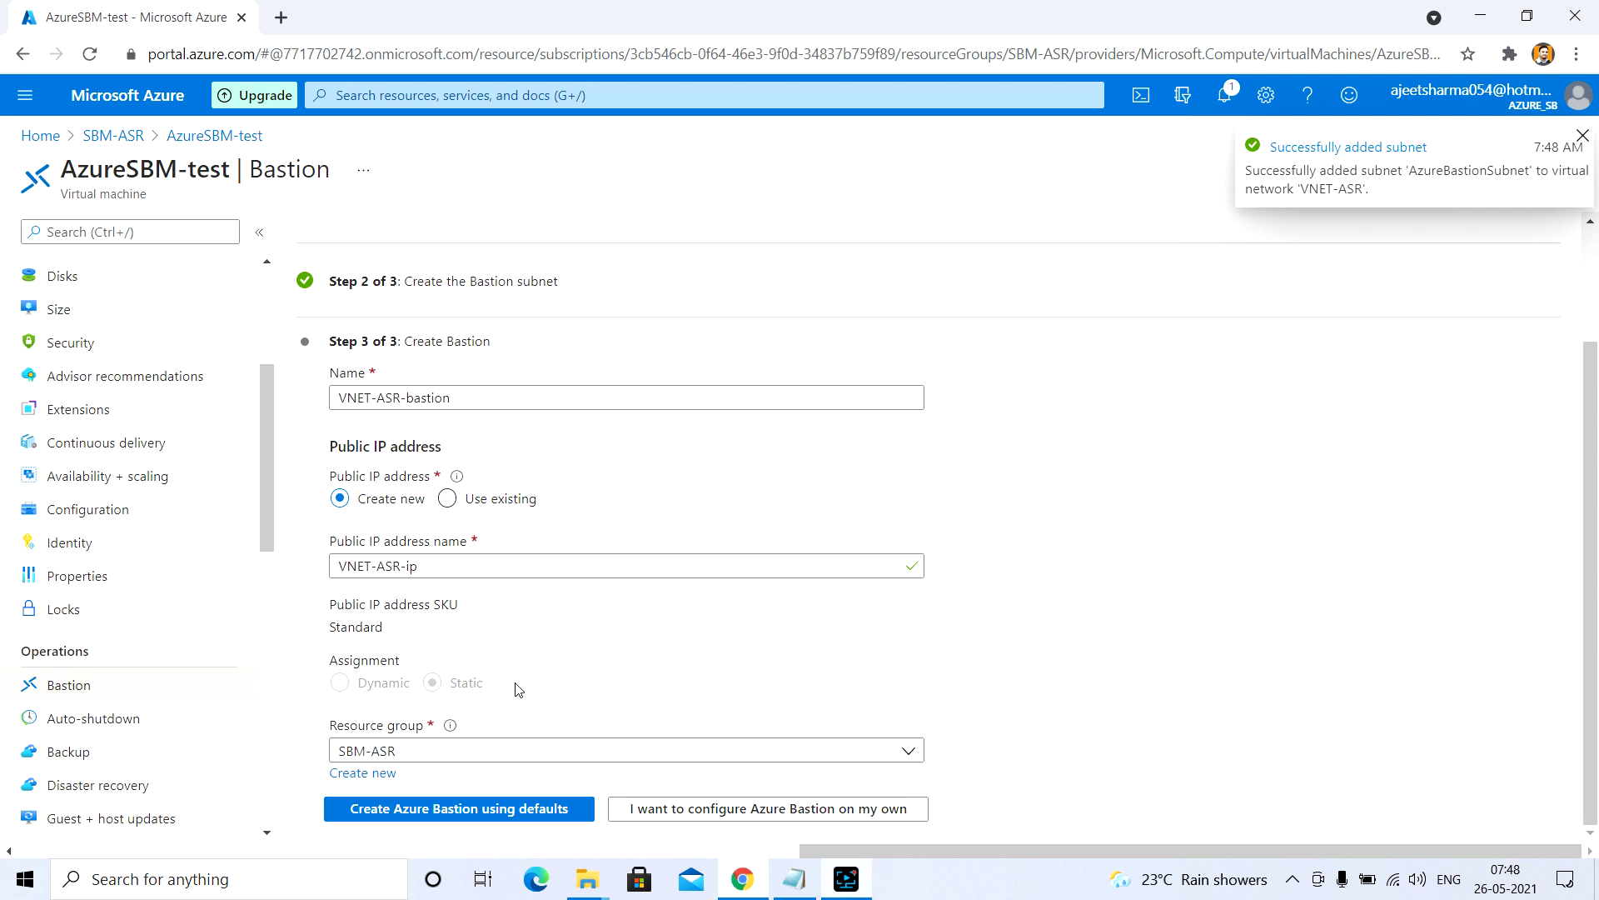
{"action": "left_click", "coordinate": [494, 815]}
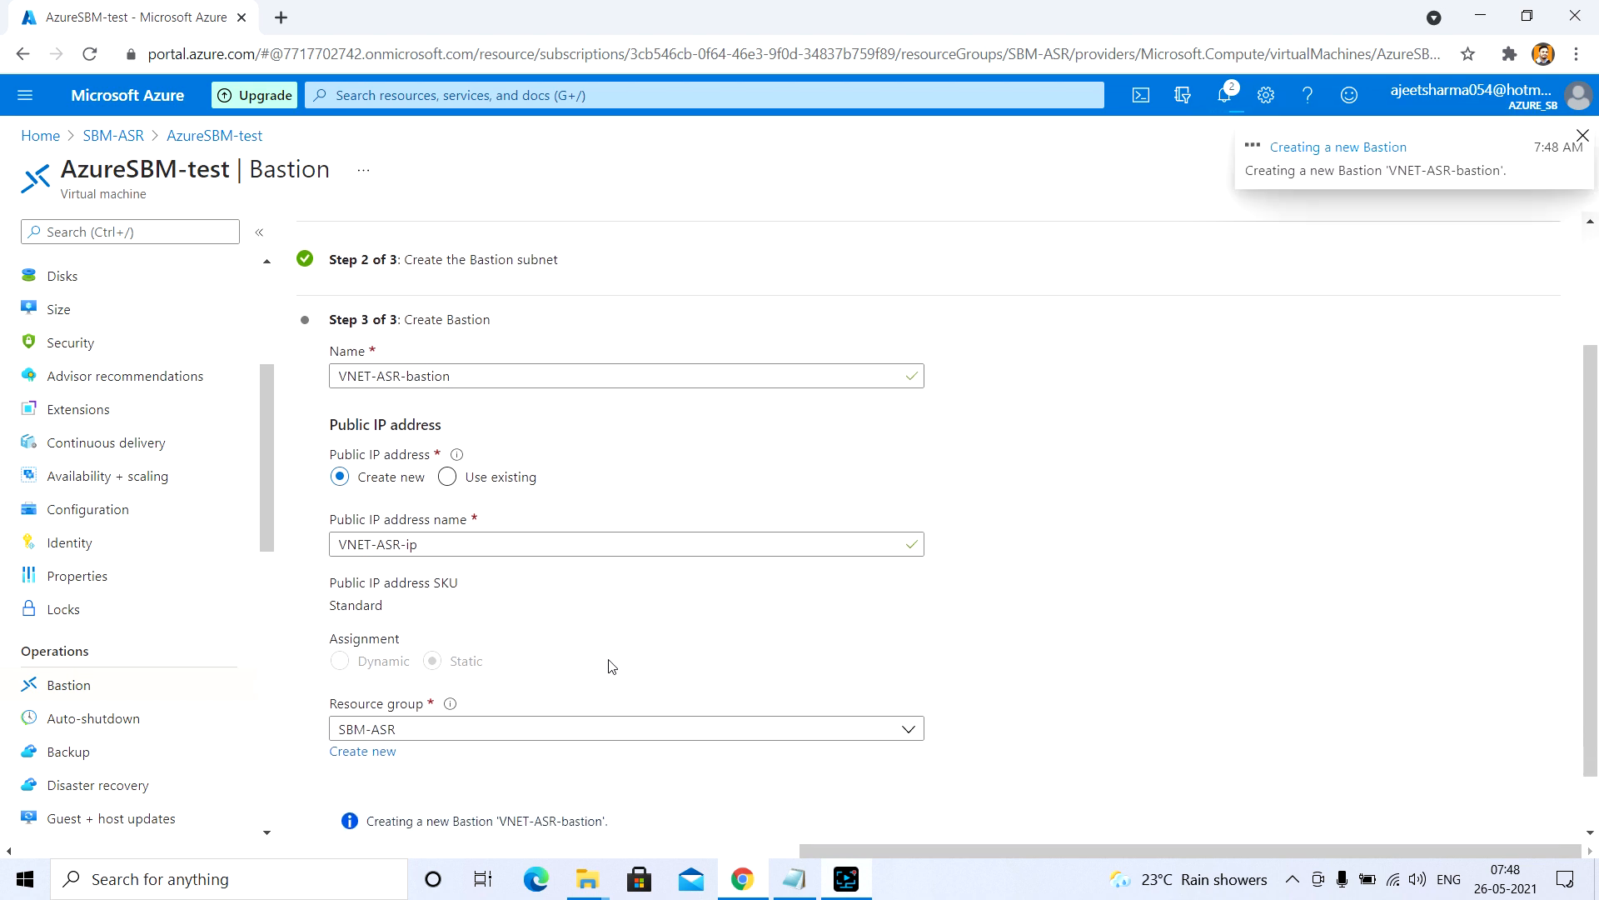
{"action": "scroll", "coordinate": [612, 666], "scroll_direction": "down", "scroll_amount": 1}
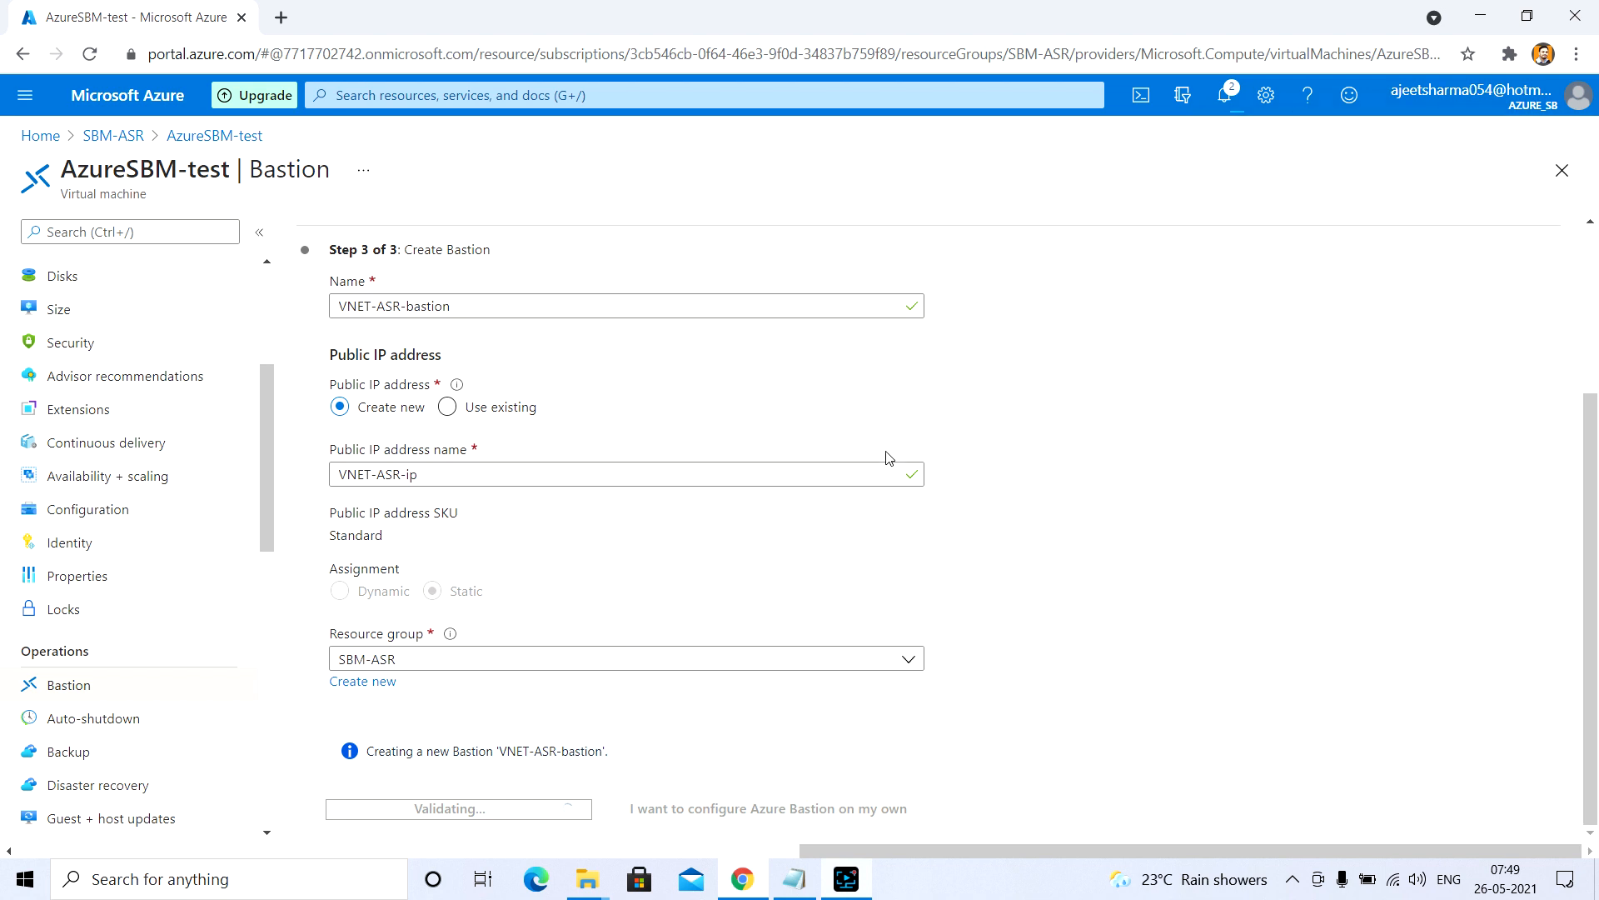
{"action": "left_click", "coordinate": [1225, 95]}
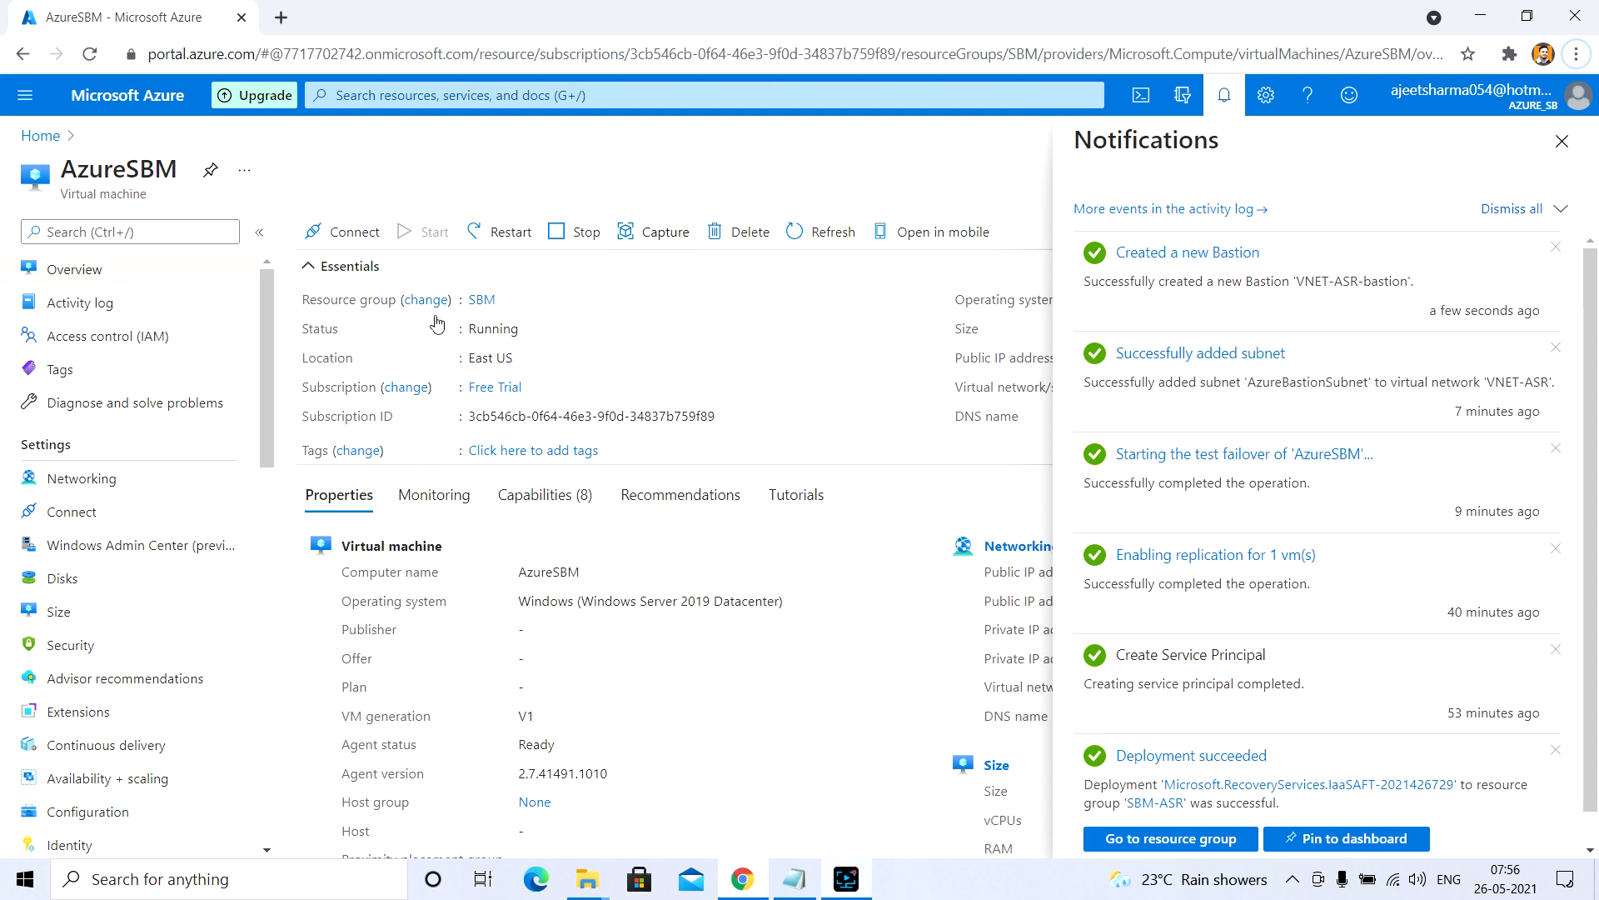
View the Bastion setup page of the AzureSBM virtual machine, return to its overview and close the notifications.
{"action": "left_click_drag", "start_coordinate": [270, 345], "coordinate": [258, 446]}
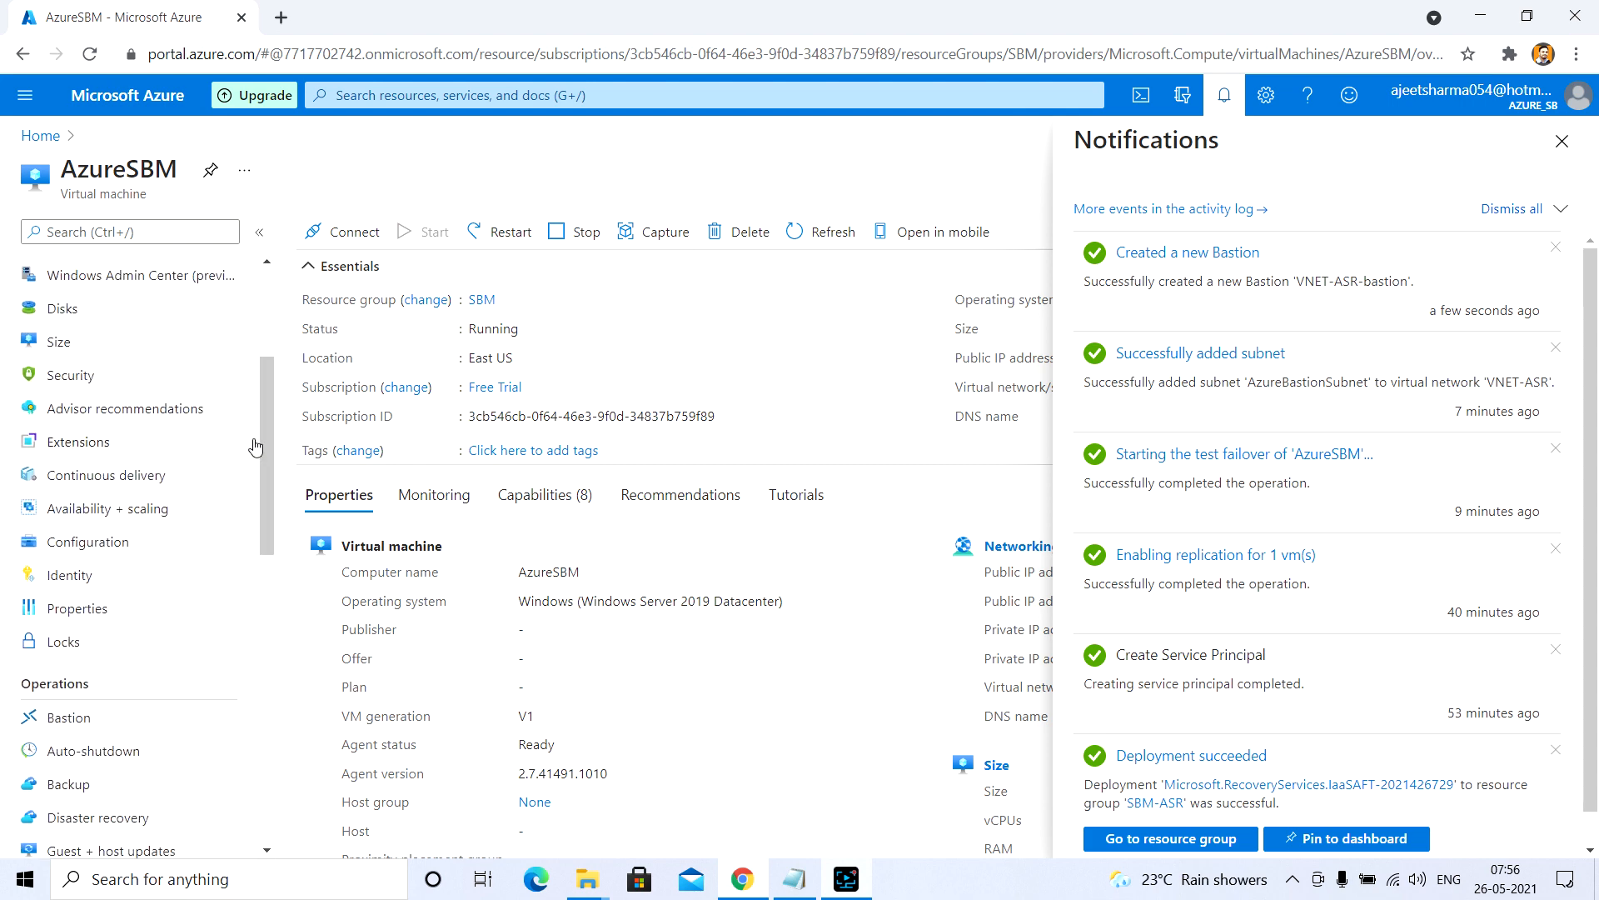
{"action": "left_click", "coordinate": [96, 715]}
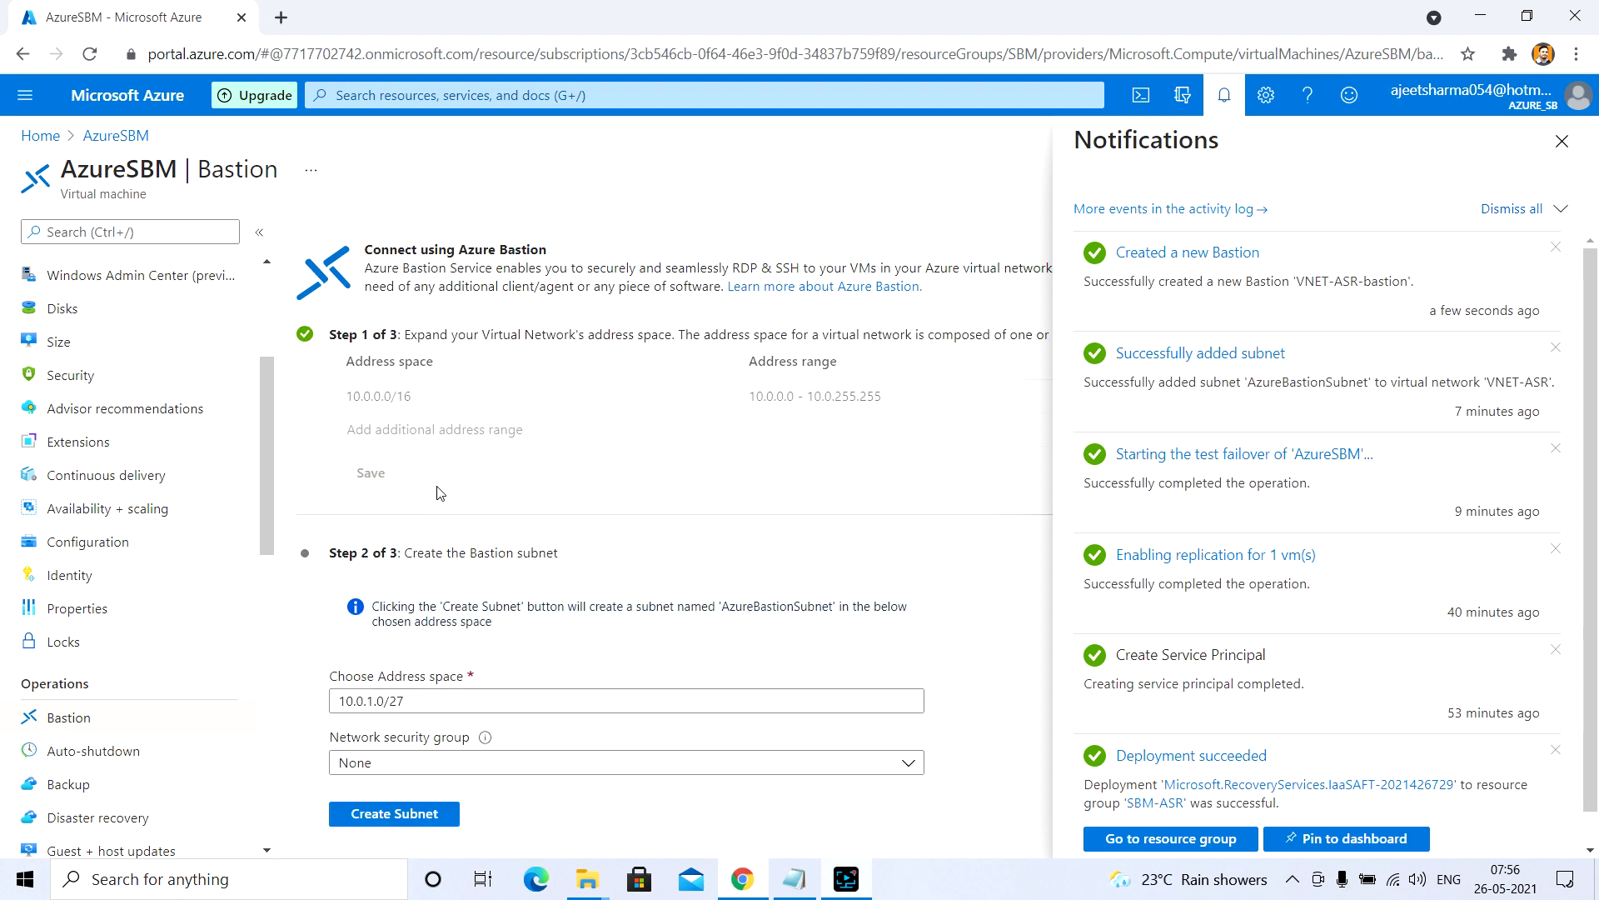
{"action": "scroll", "coordinate": [271, 294], "scroll_direction": "up", "scroll_amount": 1}
{"action": "scroll", "coordinate": [274, 294], "scroll_direction": "up", "scroll_amount": 3}
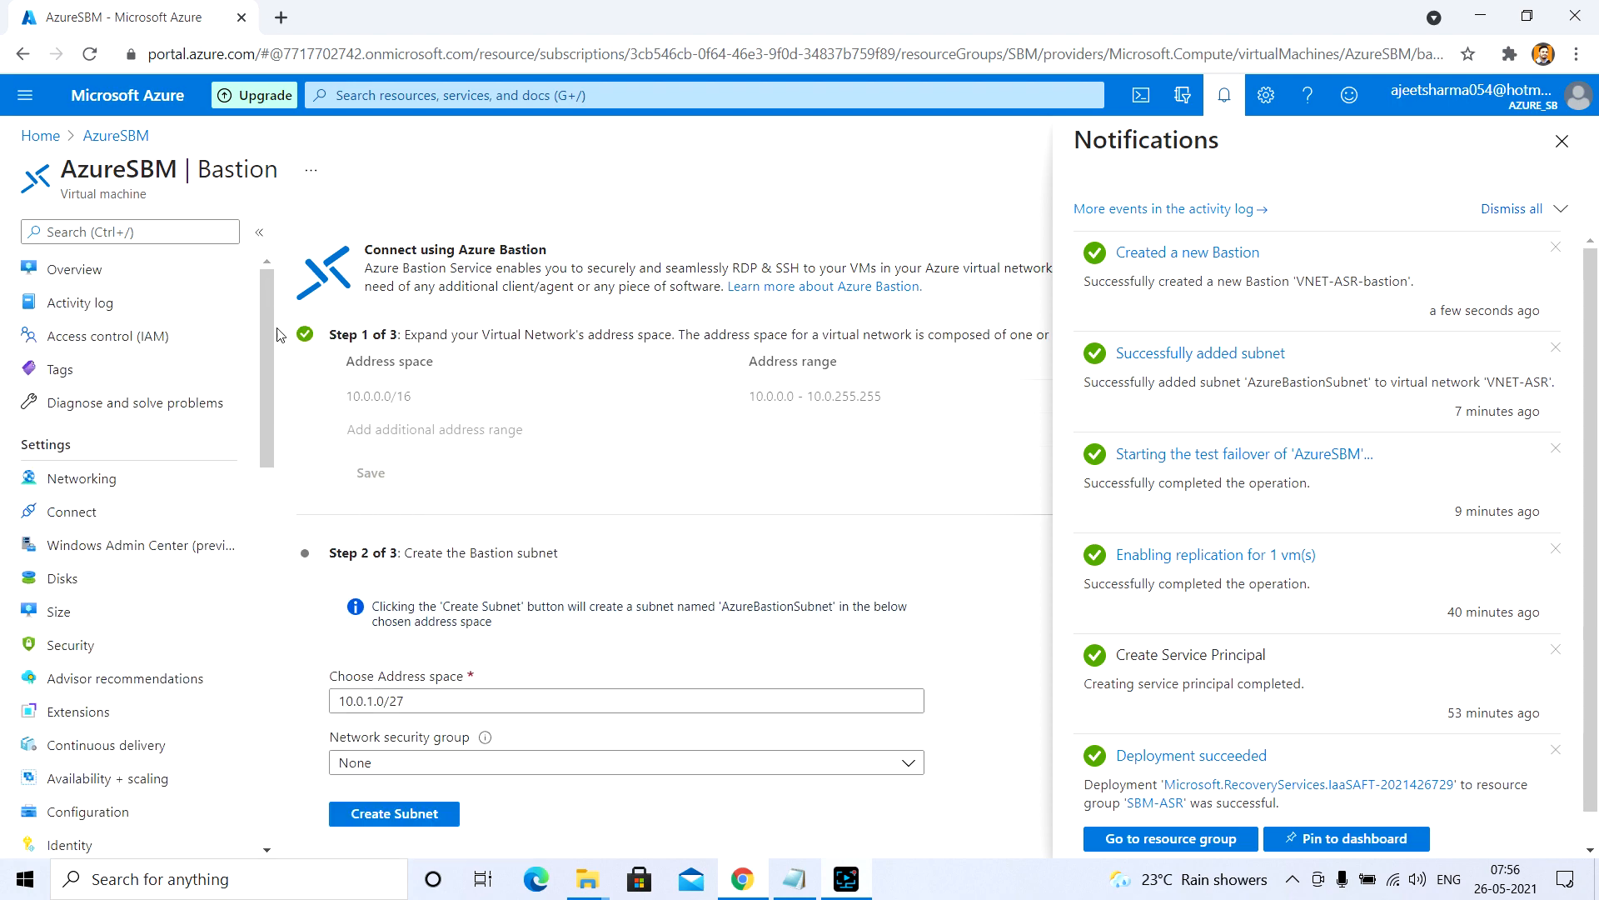
{"action": "scroll", "coordinate": [486, 714], "scroll_direction": "down", "scroll_amount": 1}
{"action": "scroll", "coordinate": [344, 533], "scroll_direction": "up", "scroll_amount": 1}
{"action": "left_click", "coordinate": [136, 279]}
{"action": "left_click", "coordinate": [1562, 143]}
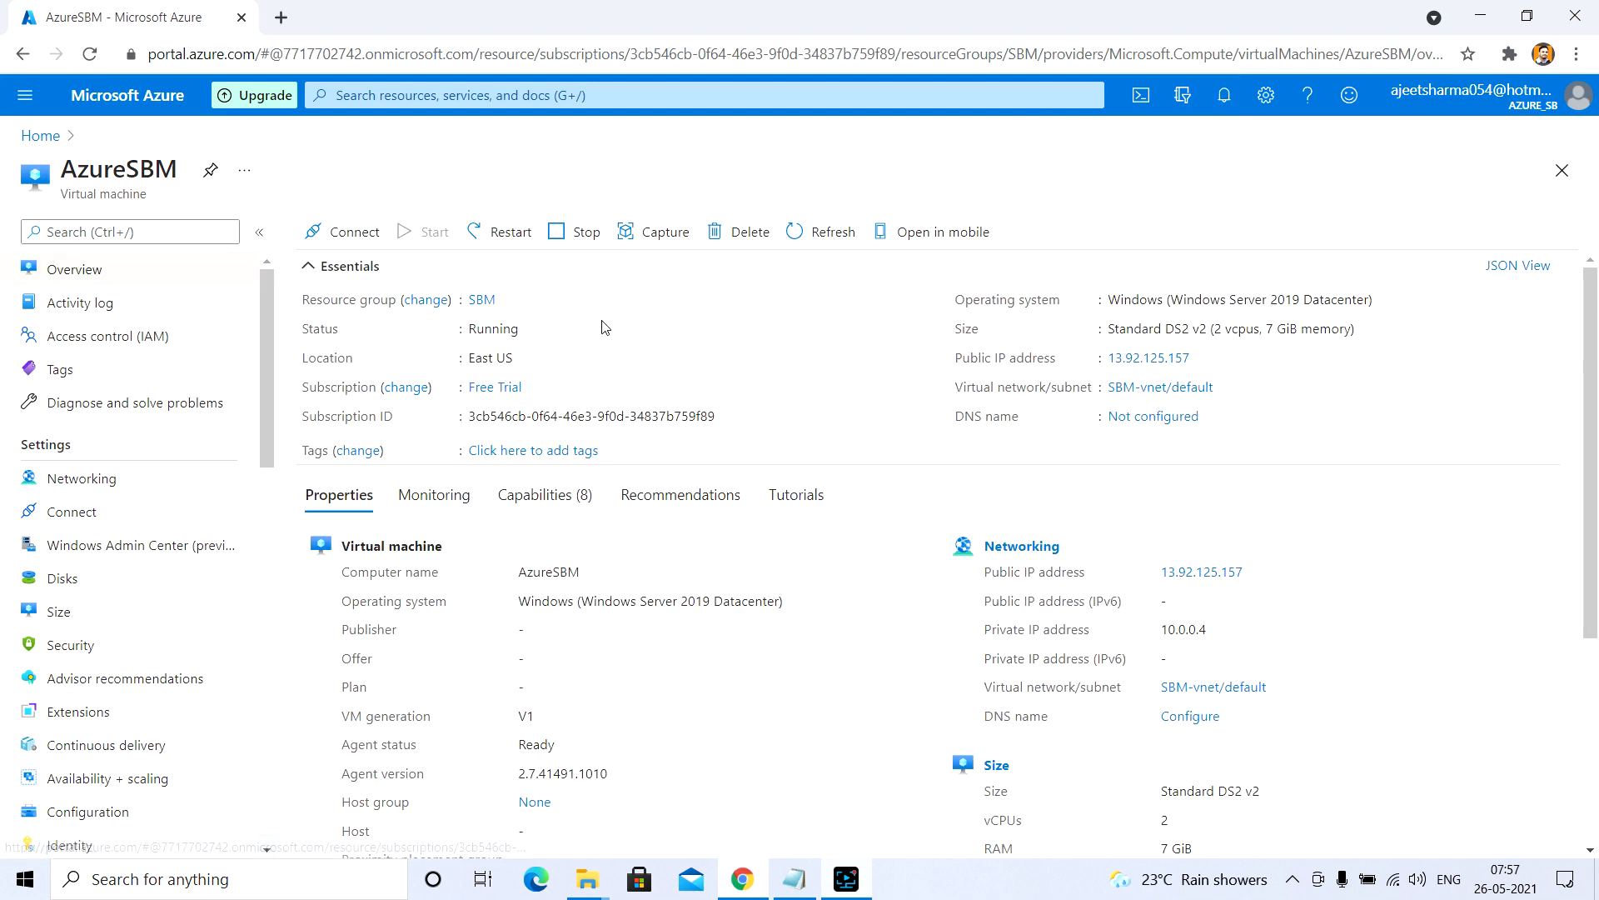
Choose Bastion as the connection method for AzureSBM and review its Bastion setup requirements.
{"action": "left_click", "coordinate": [365, 233]}
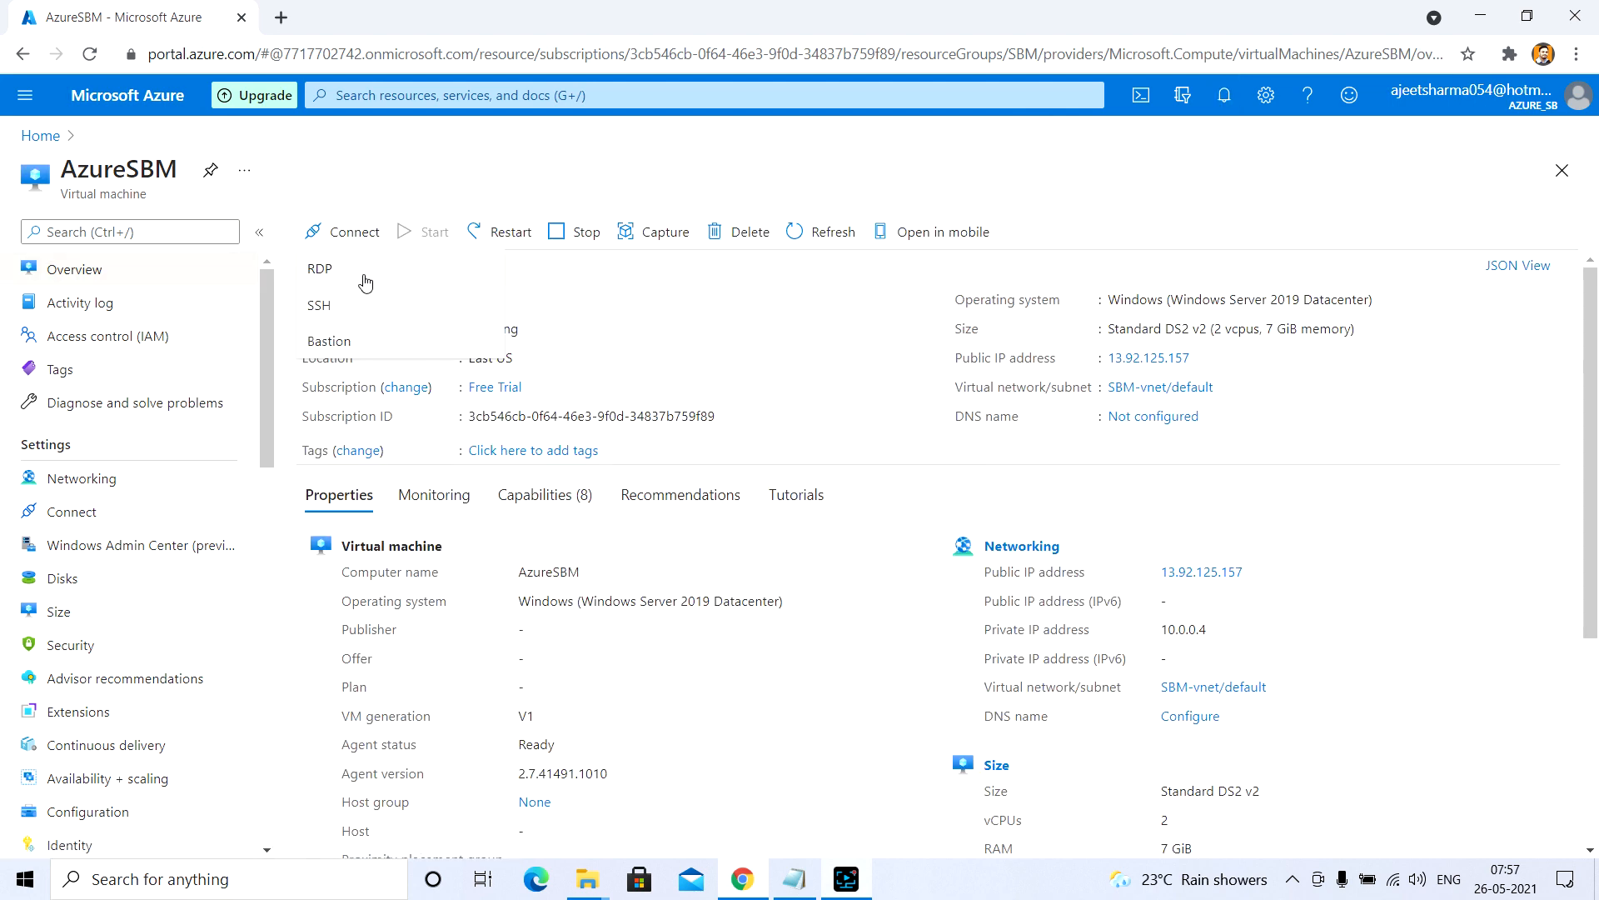
{"action": "left_click", "coordinate": [338, 342]}
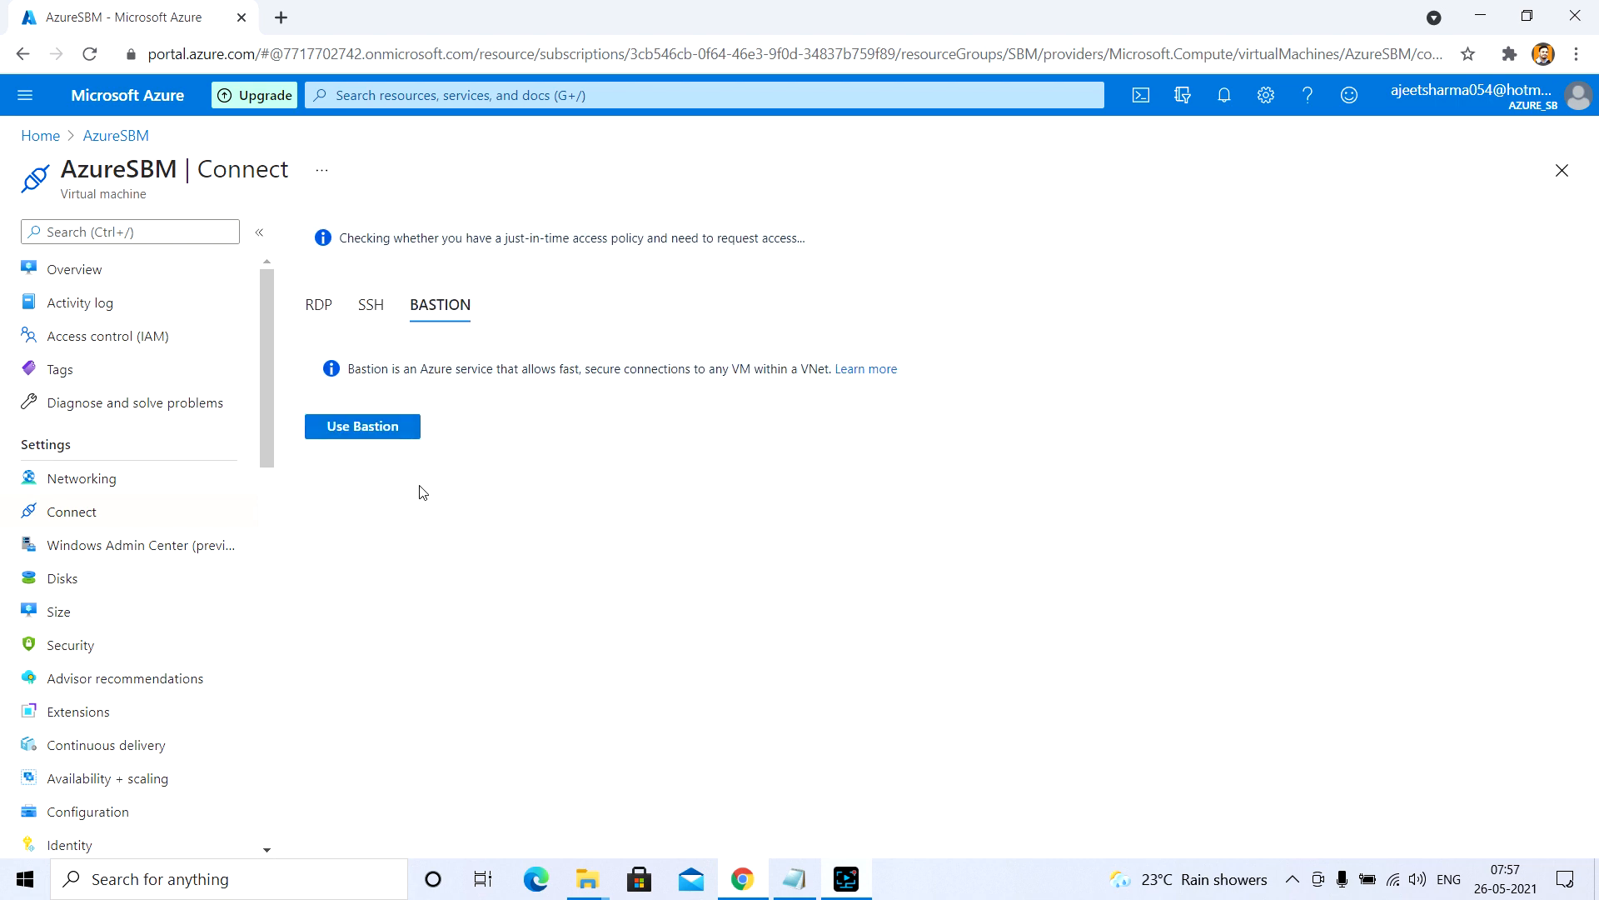
{"action": "left_click", "coordinate": [386, 432]}
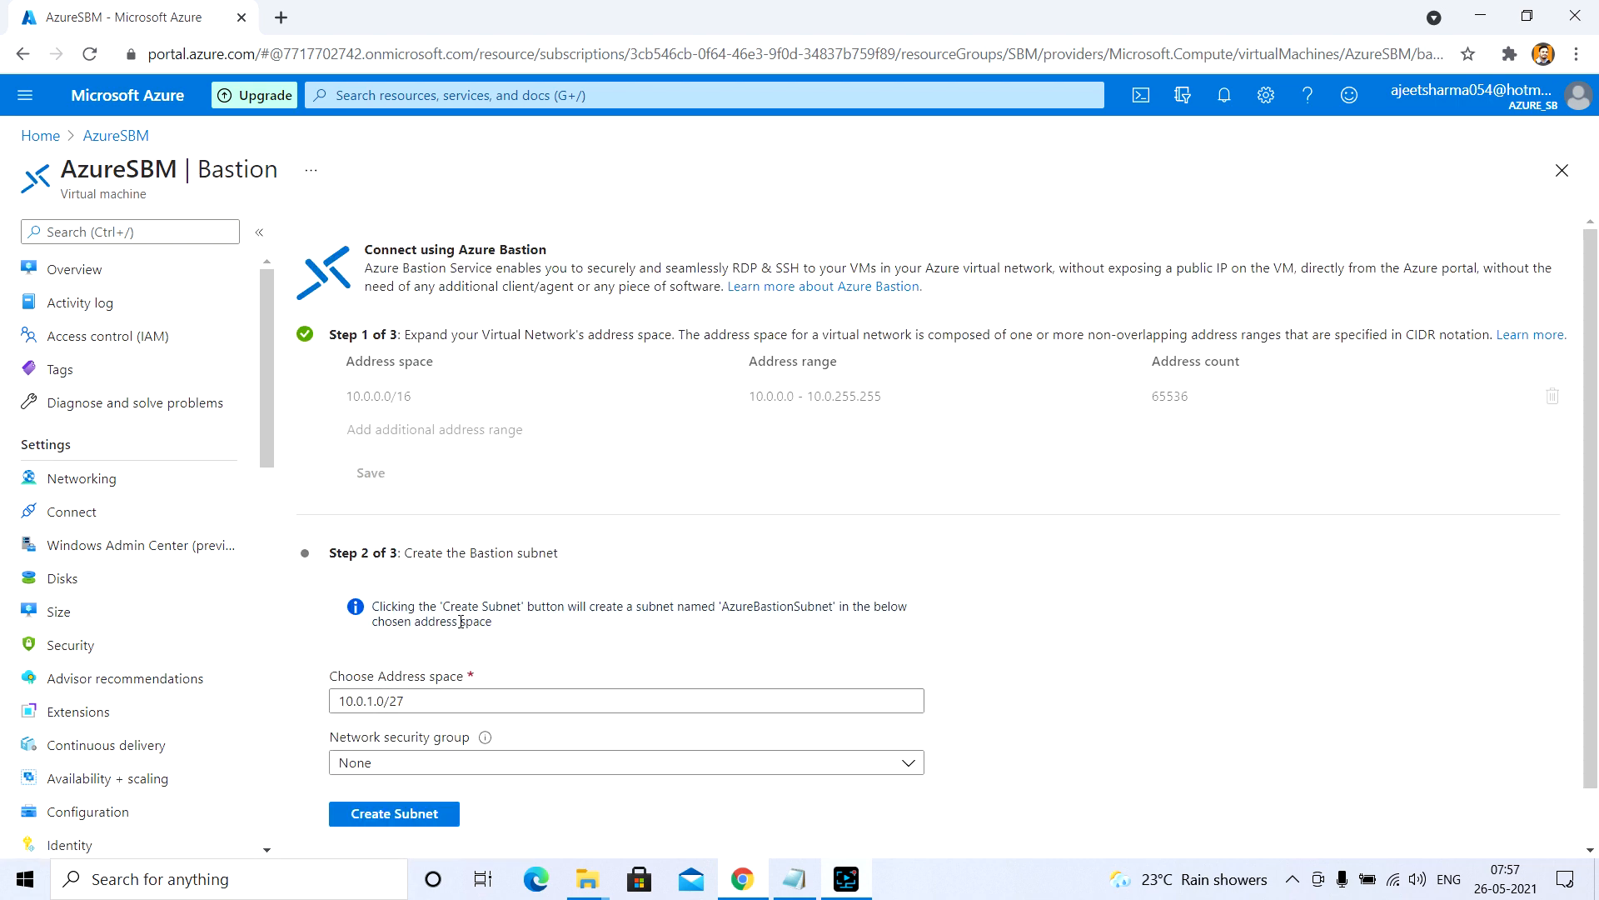
{"action": "scroll", "coordinate": [461, 633], "scroll_direction": "down", "scroll_amount": 1}
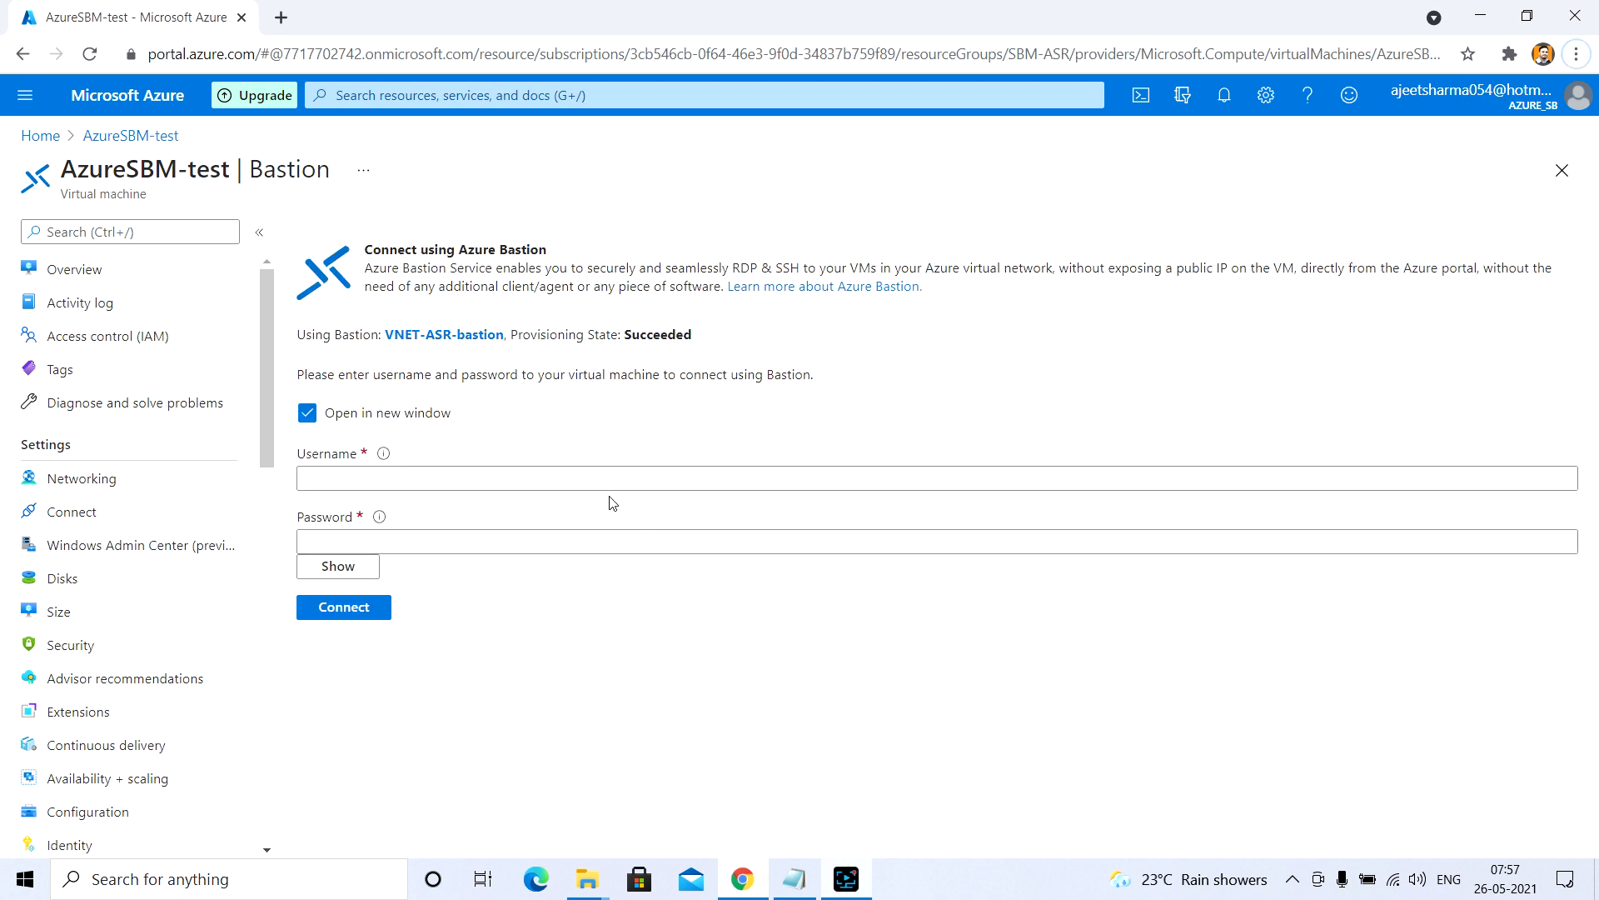
Connect to AzureSBM-test through Bastion with the username AzureSBM and the account password, allowing clipboard access.
{"action": "left_click", "coordinate": [599, 477]}
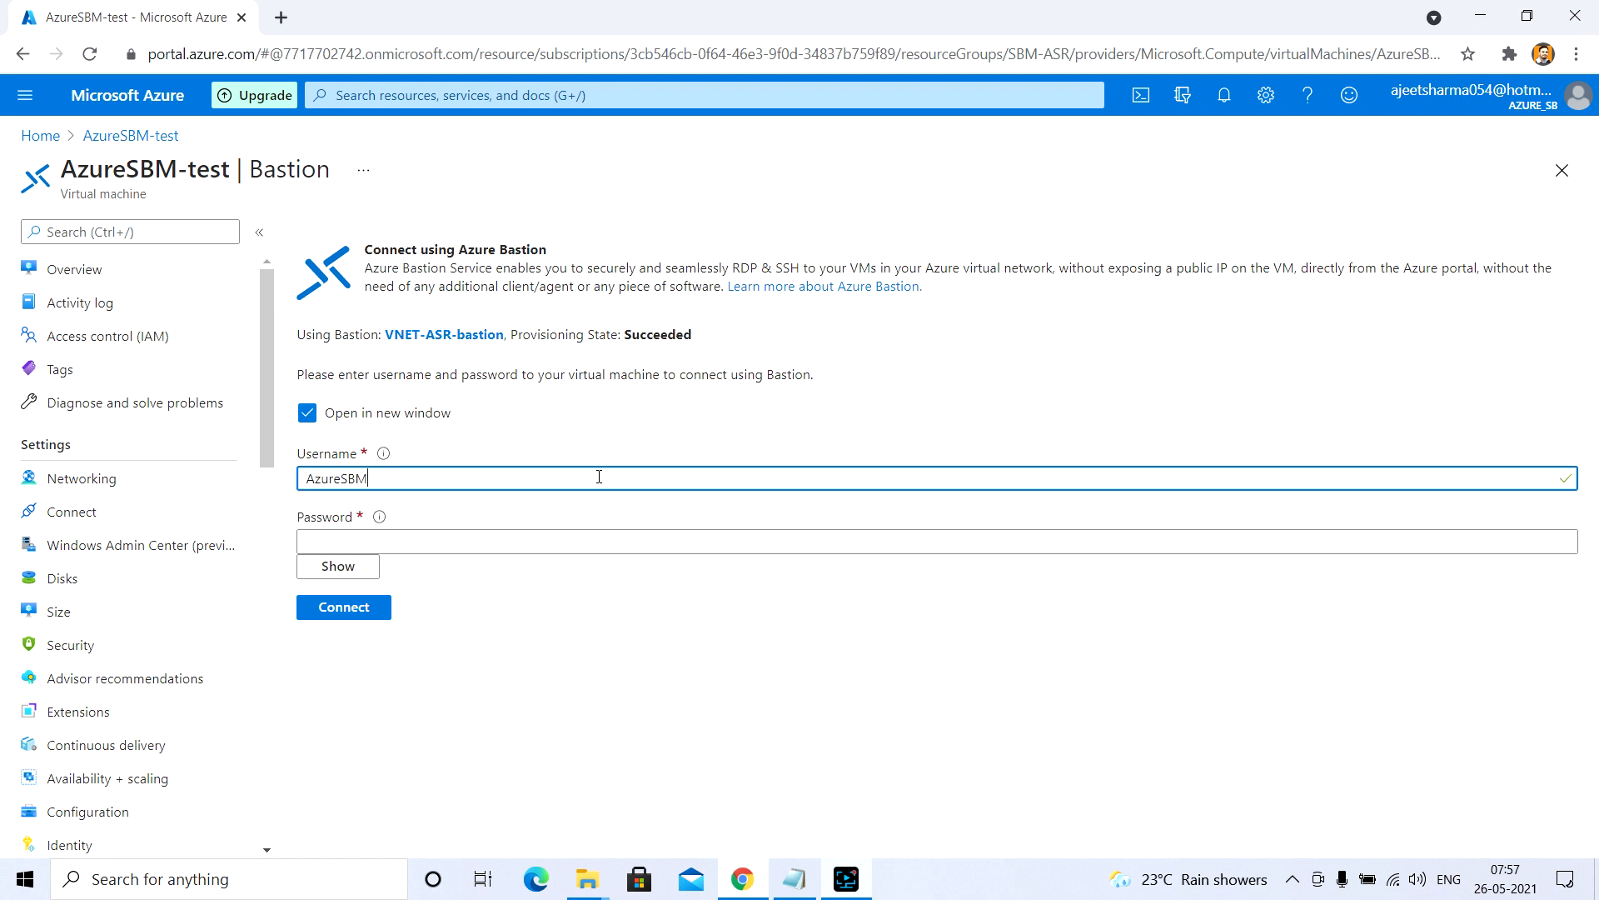
{"action": "key", "text": "Tab"}
{"action": "type", "text": "••"}
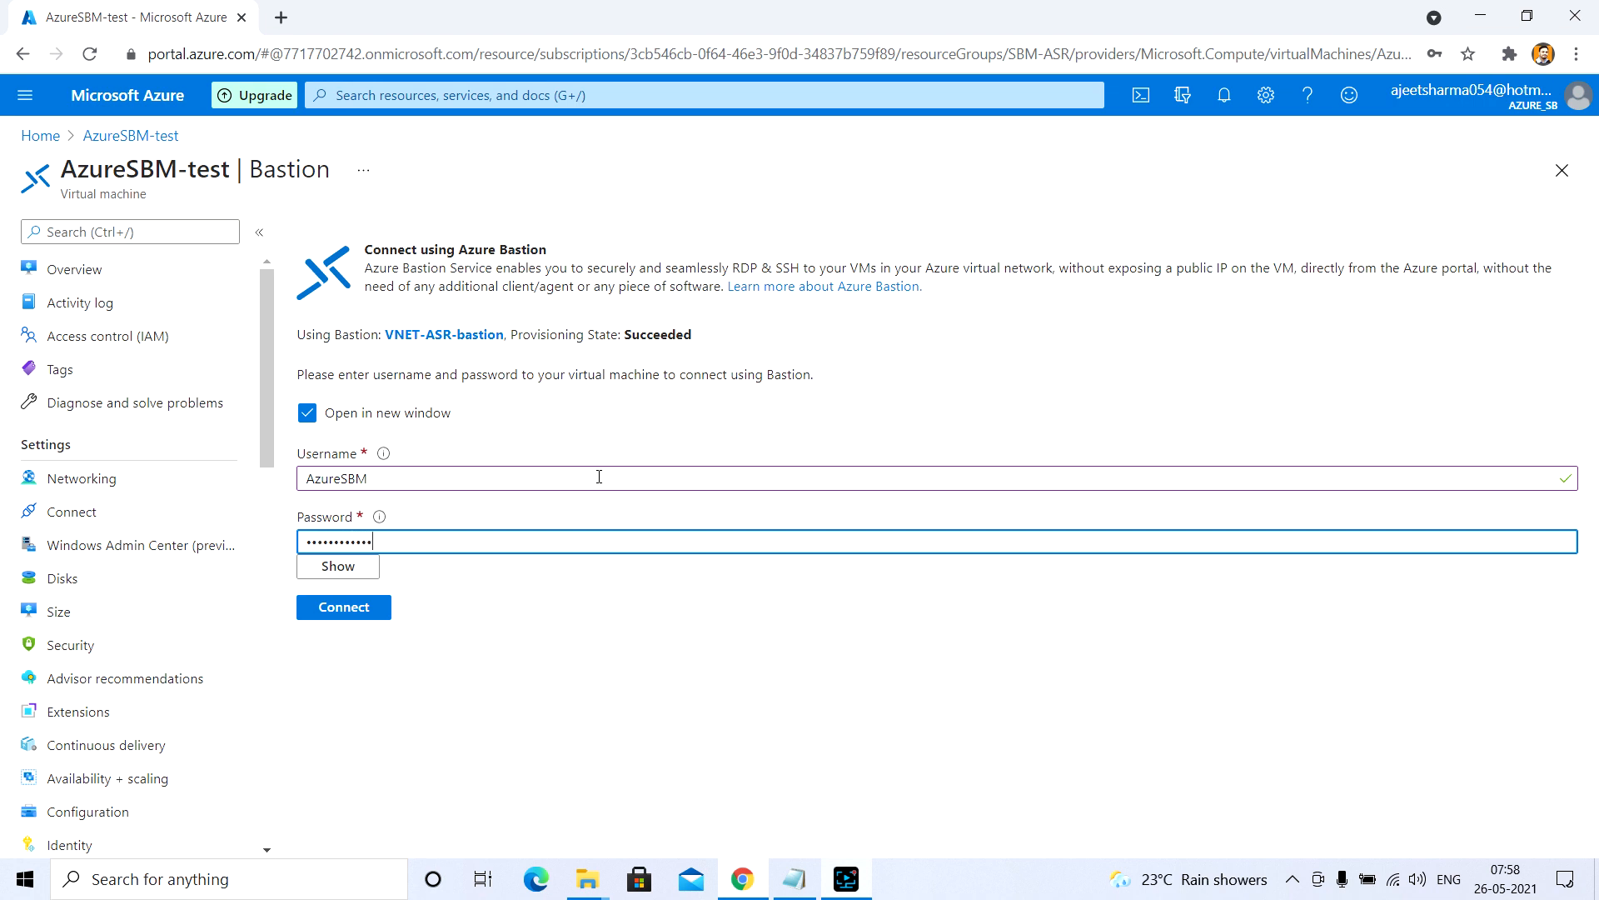
{"action": "left_click", "coordinate": [356, 610]}
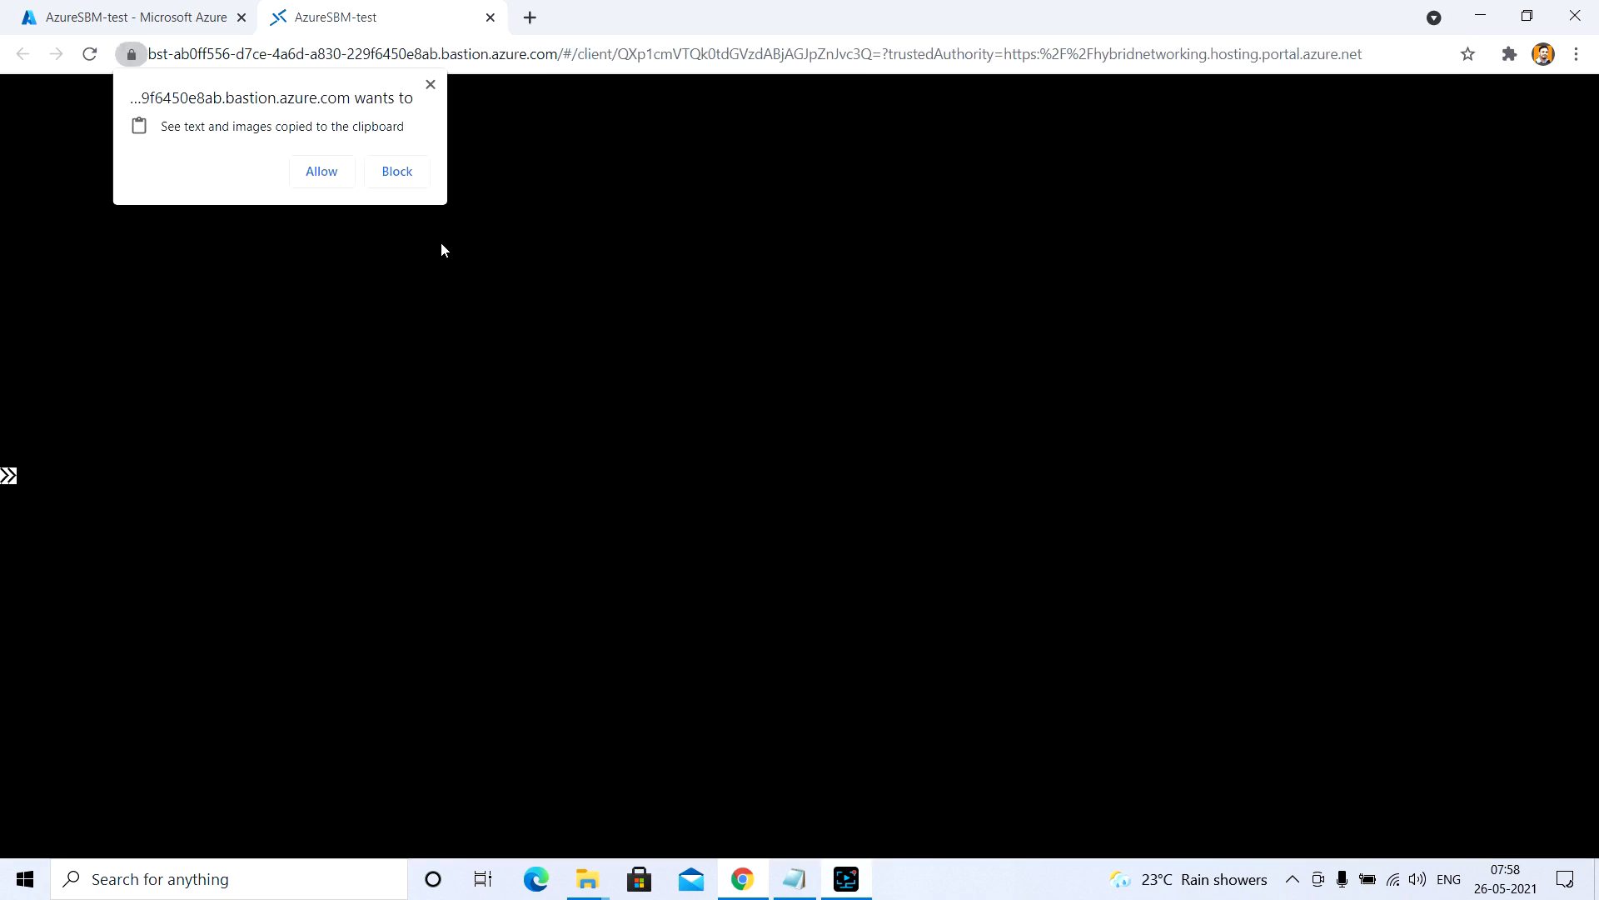
{"action": "left_click", "coordinate": [325, 173]}
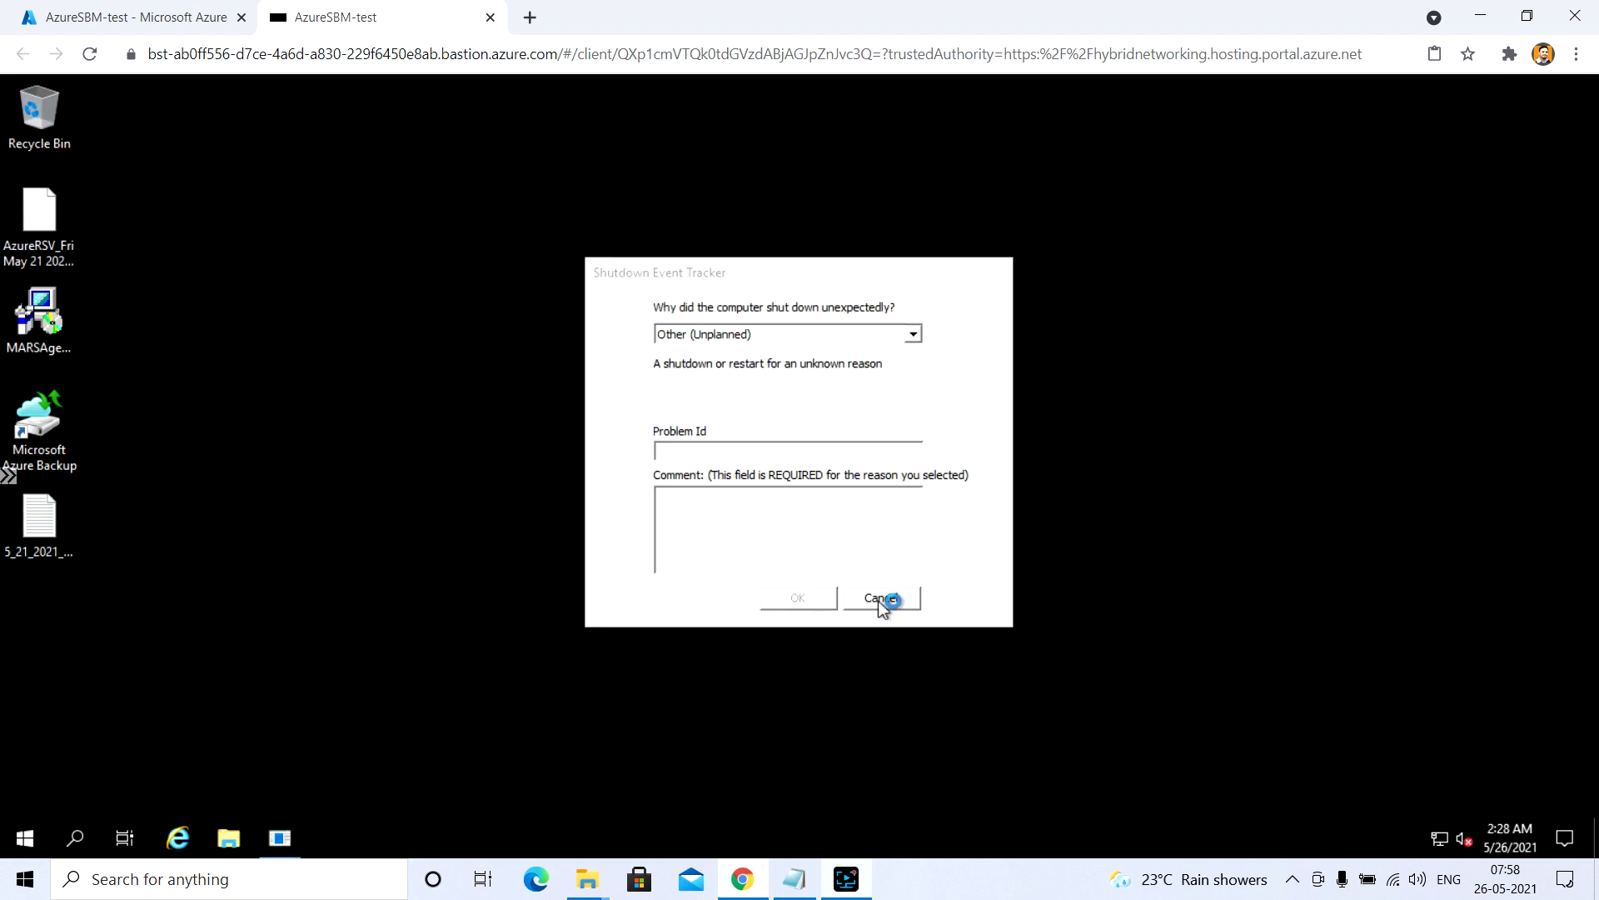
Dismiss the Shutdown Event Tracker on the test VM and inspect its drives and the Windows (C:) folders.
{"action": "left_click", "coordinate": [880, 598]}
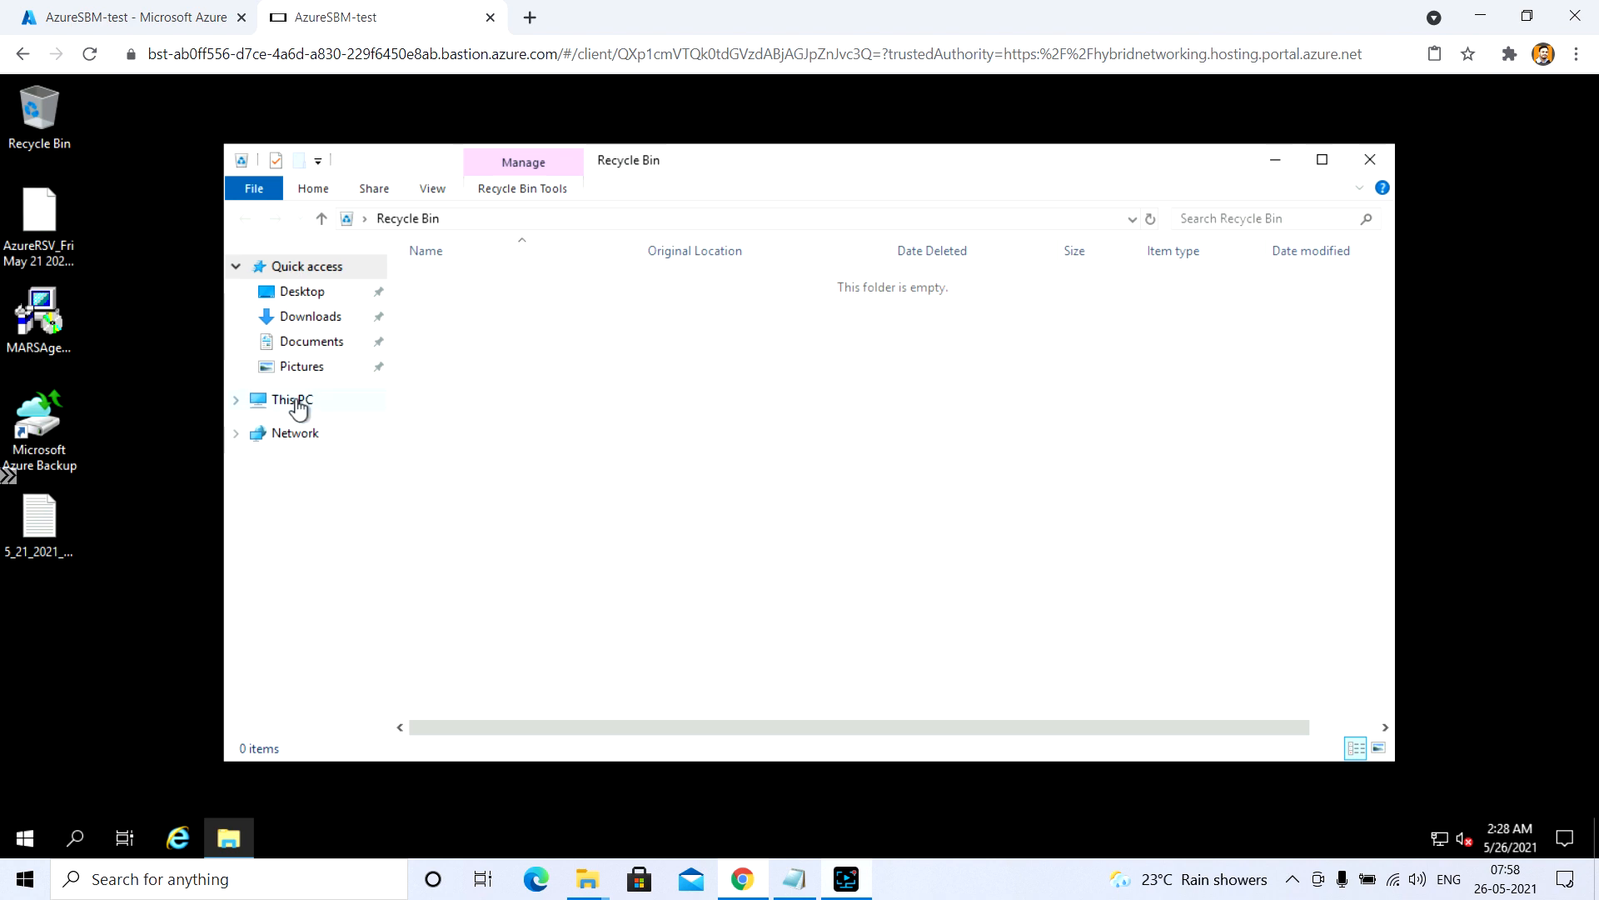
{"action": "left_click", "coordinate": [293, 400]}
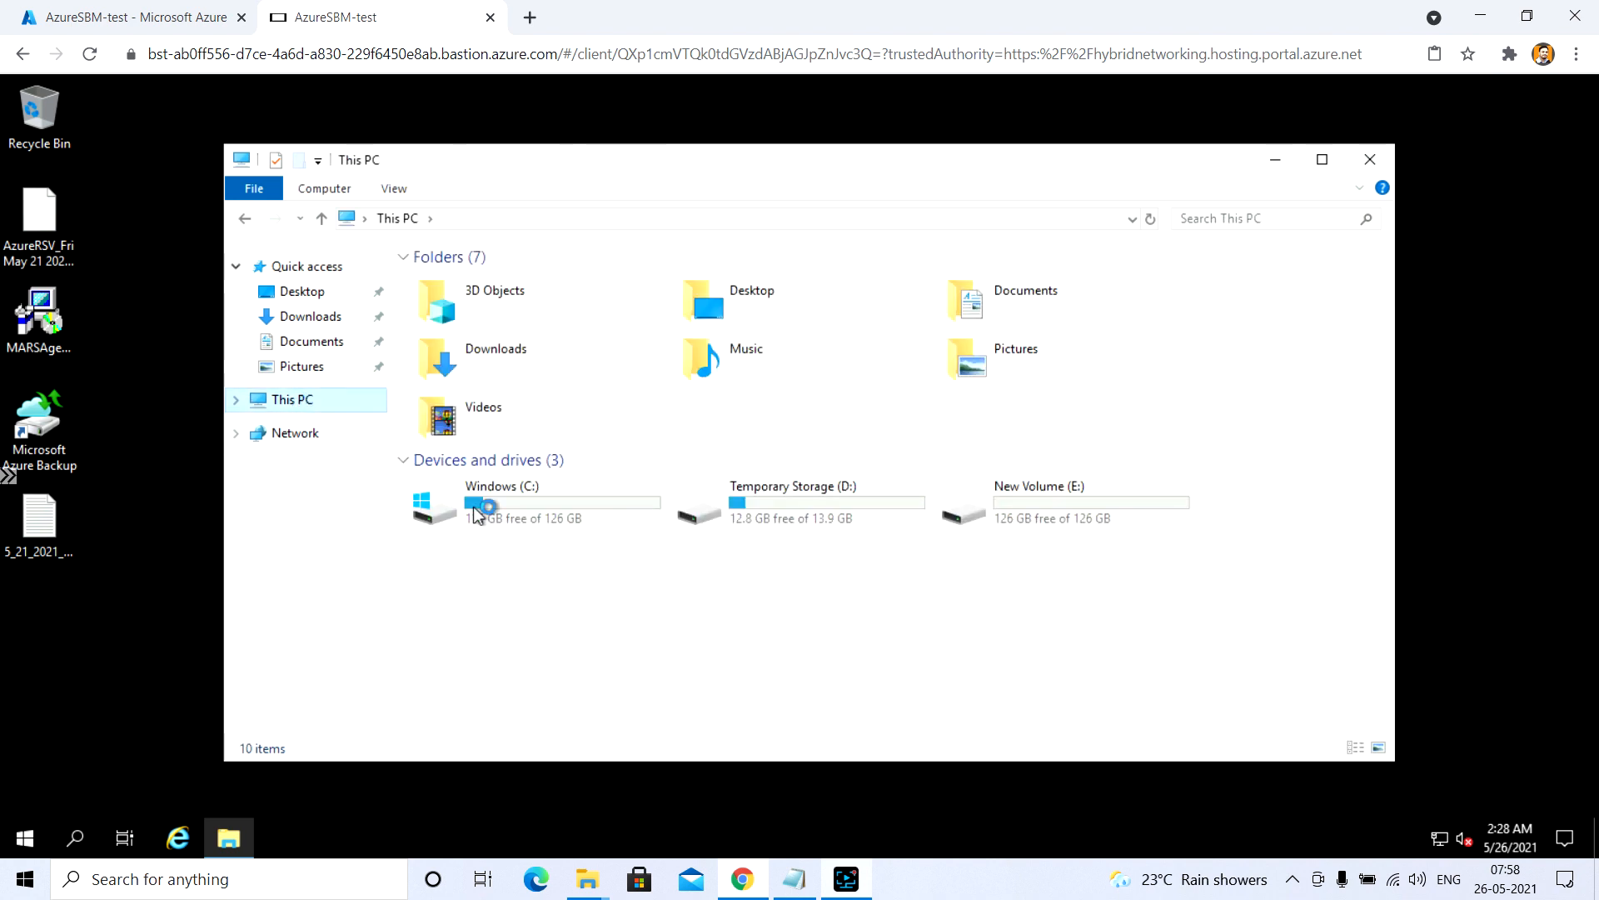
{"action": "left_click", "coordinate": [998, 495]}
{"action": "double_click", "coordinate": [618, 509]}
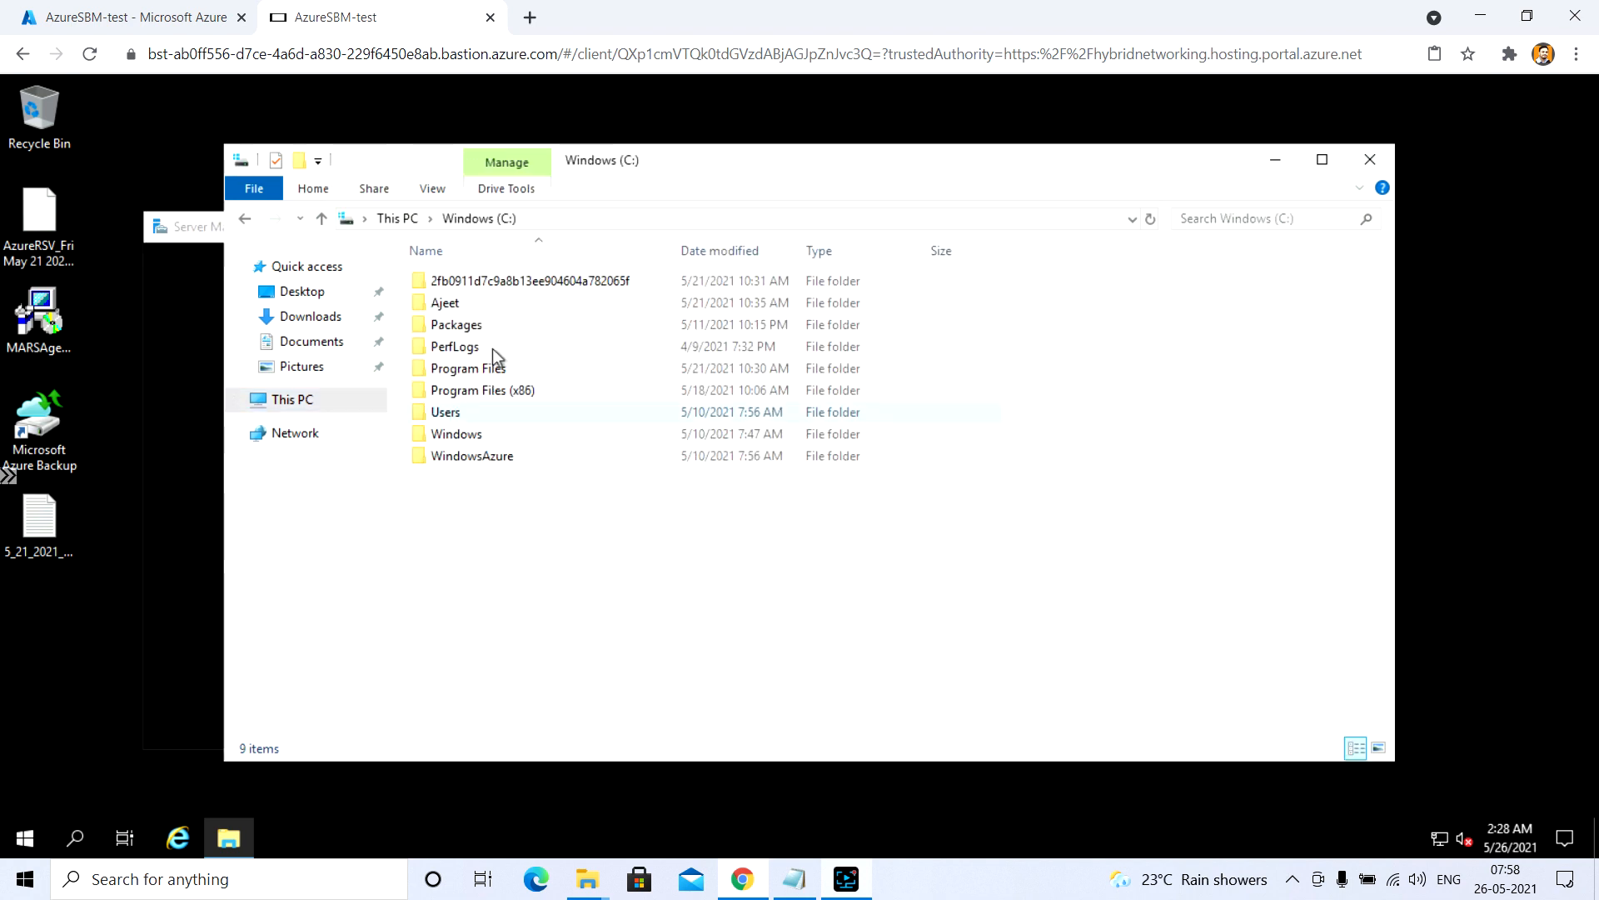
{"action": "left_click", "coordinate": [246, 216]}
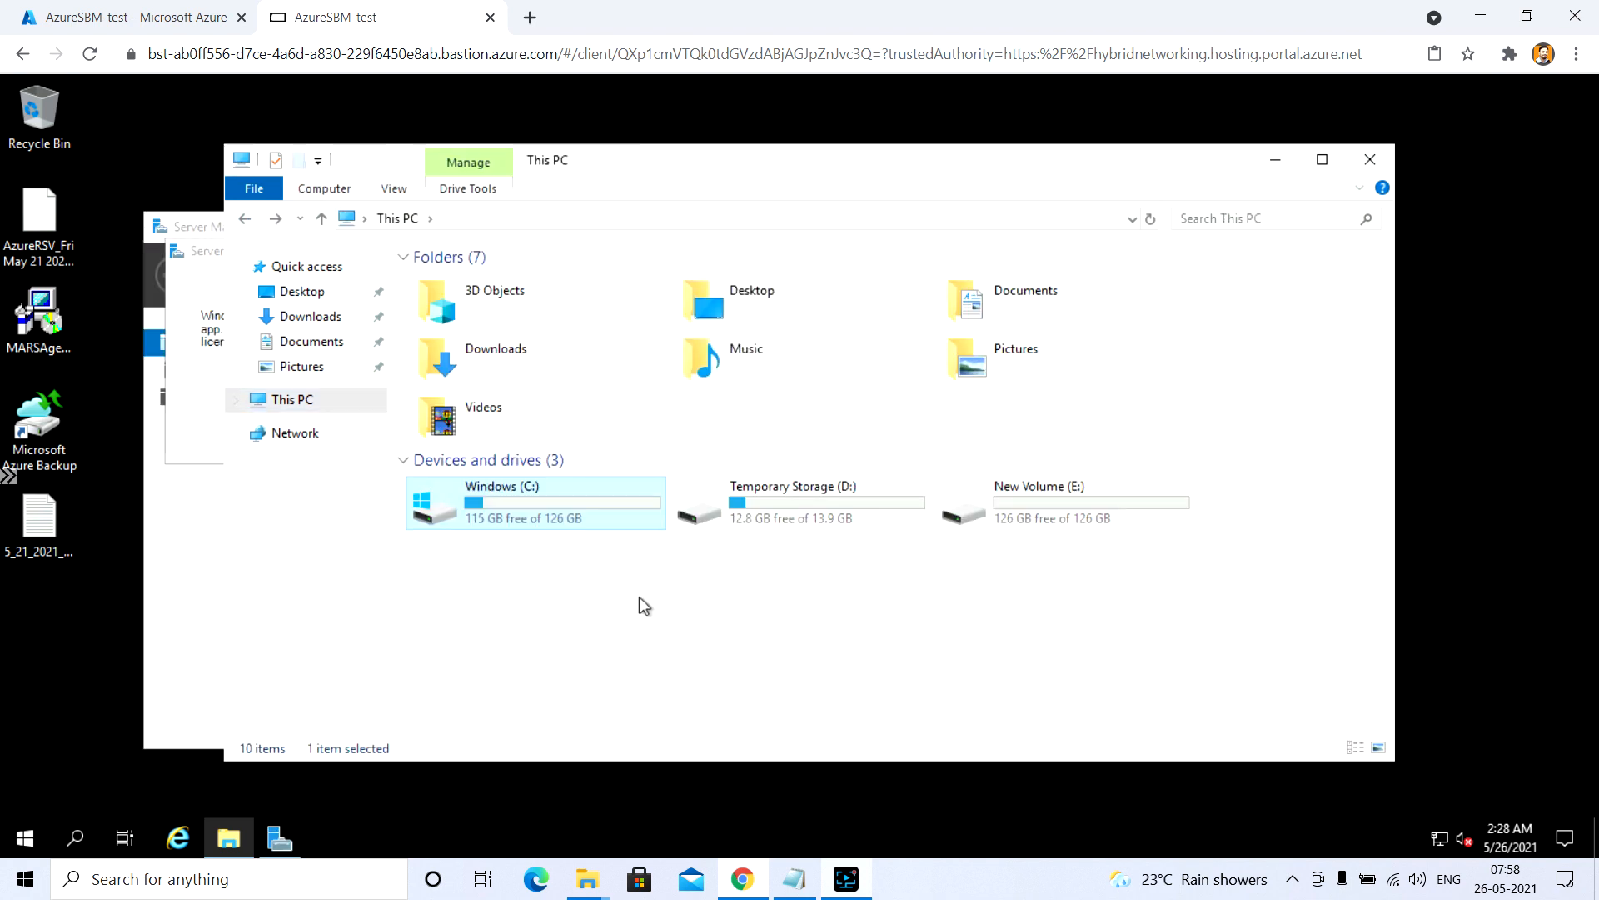
{"action": "key", "text": "super+r"}
{"action": "type", "text": "contro"}
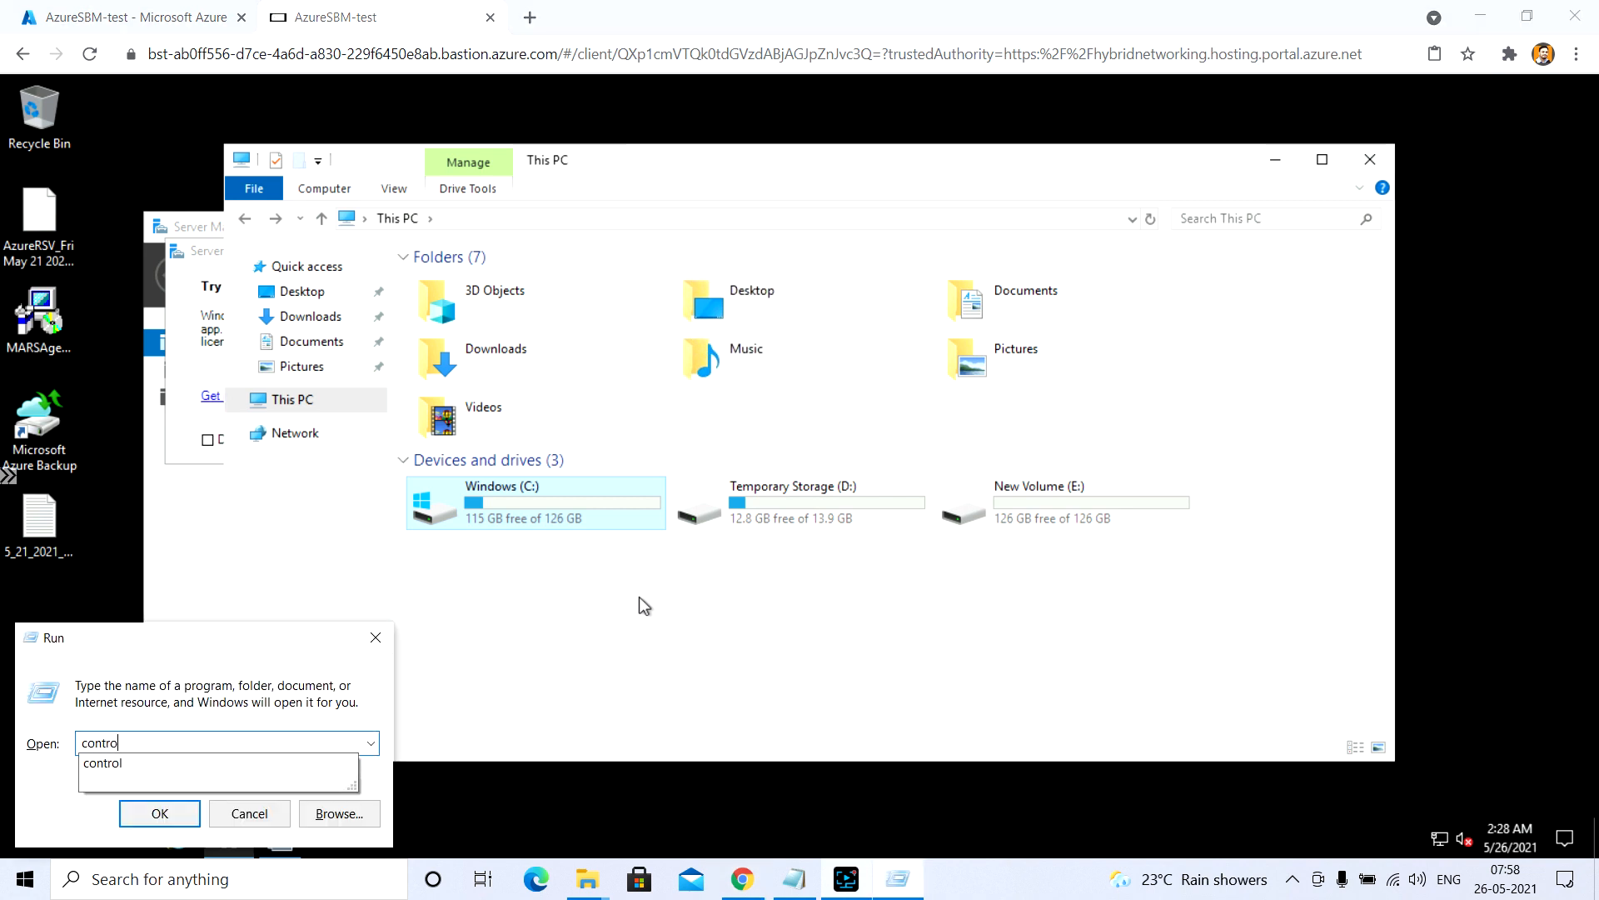
{"action": "type", "text": "l"}
{"action": "key", "text": "Return"}
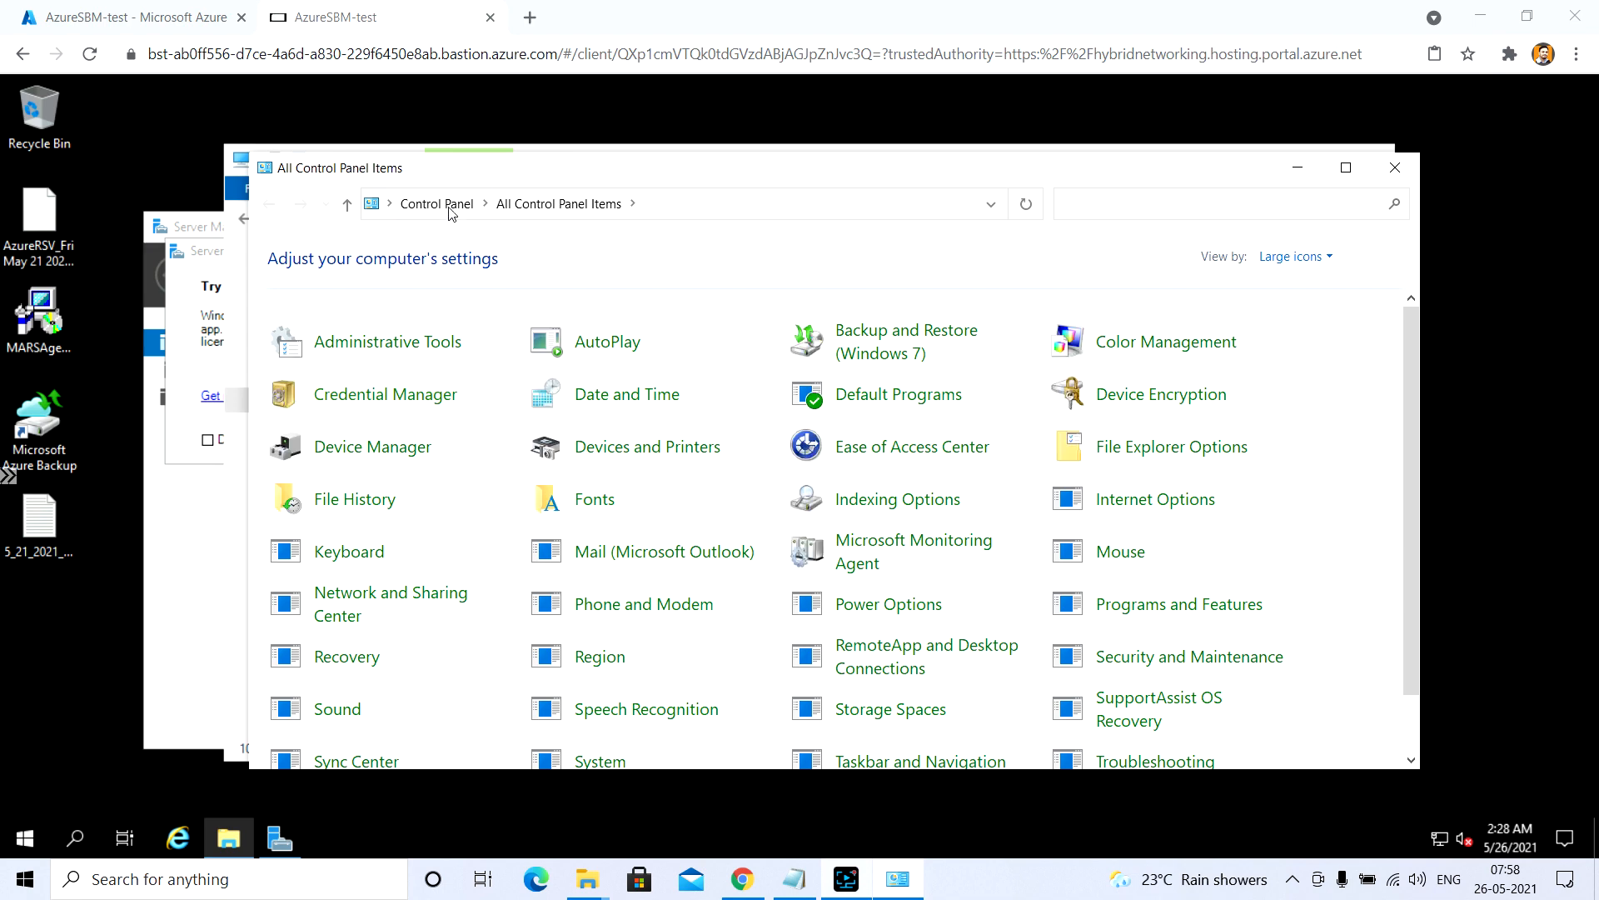
{"action": "left_click", "coordinate": [449, 208]}
{"action": "left_click", "coordinate": [561, 573]}
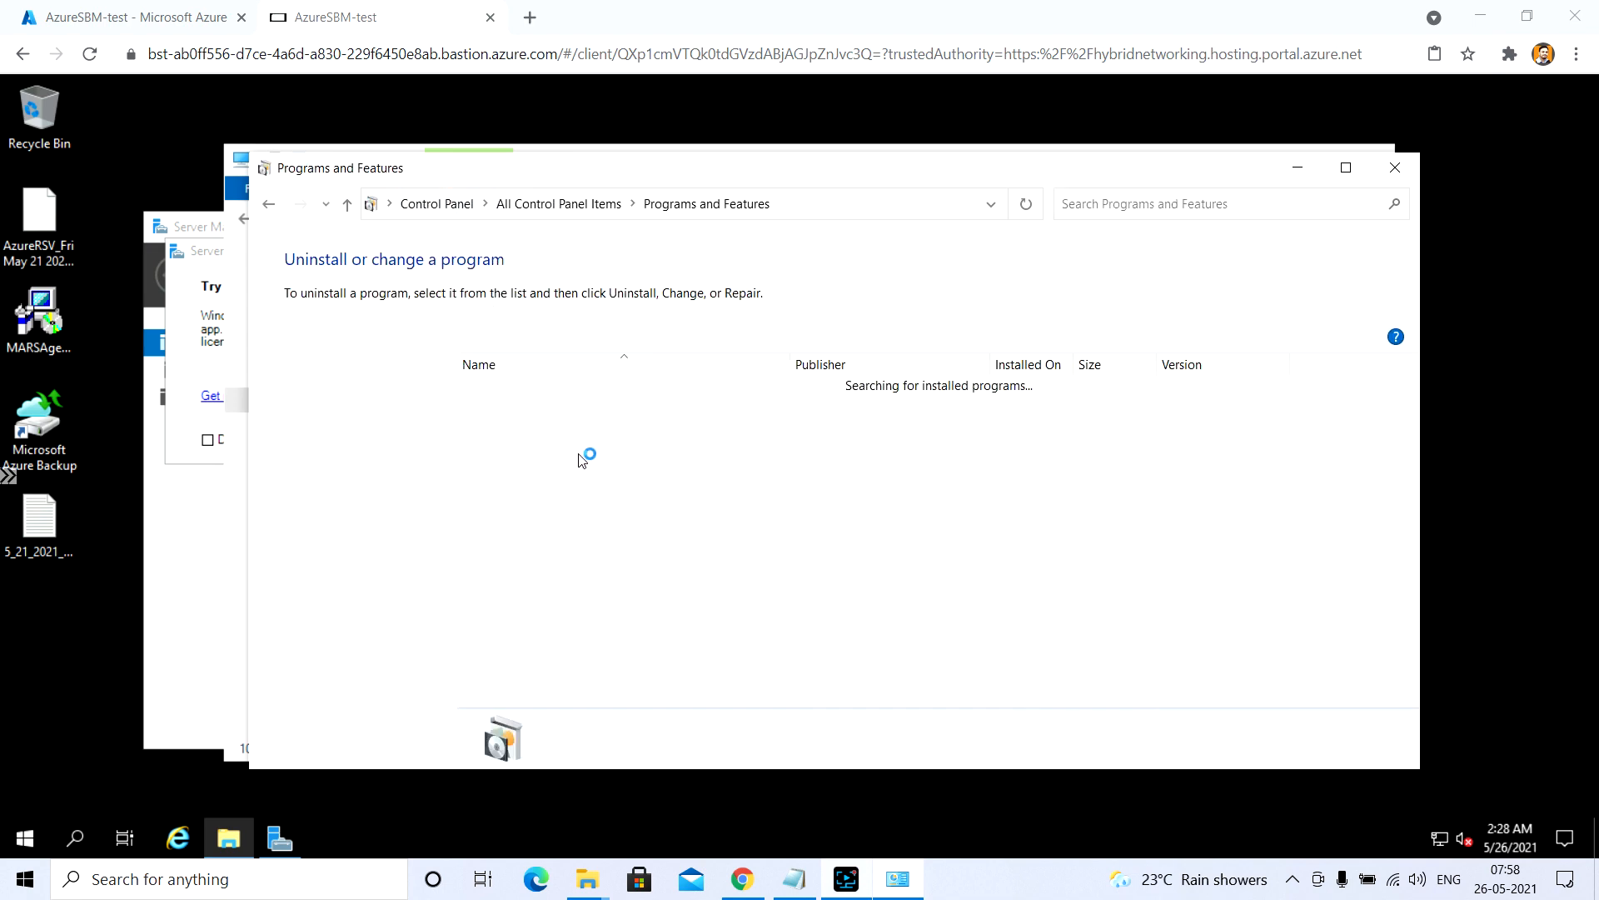
{"action": "left_click", "coordinate": [1395, 167]}
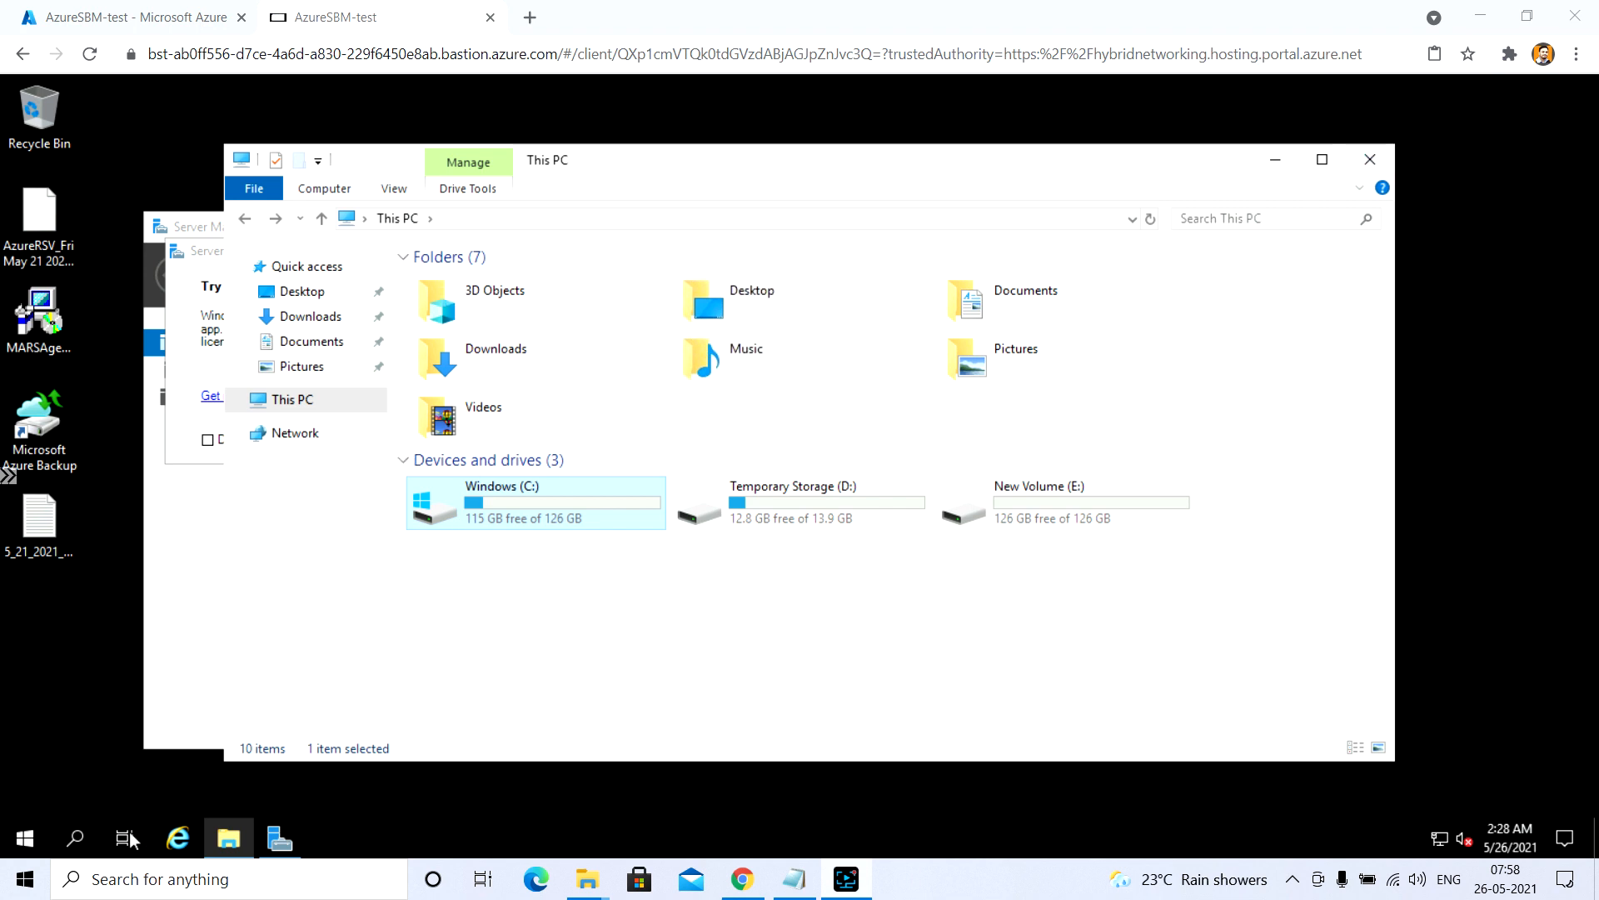
Run control on the test VM and review the installed programs in Programs and Features.
{"action": "right_click", "coordinate": [25, 838]}
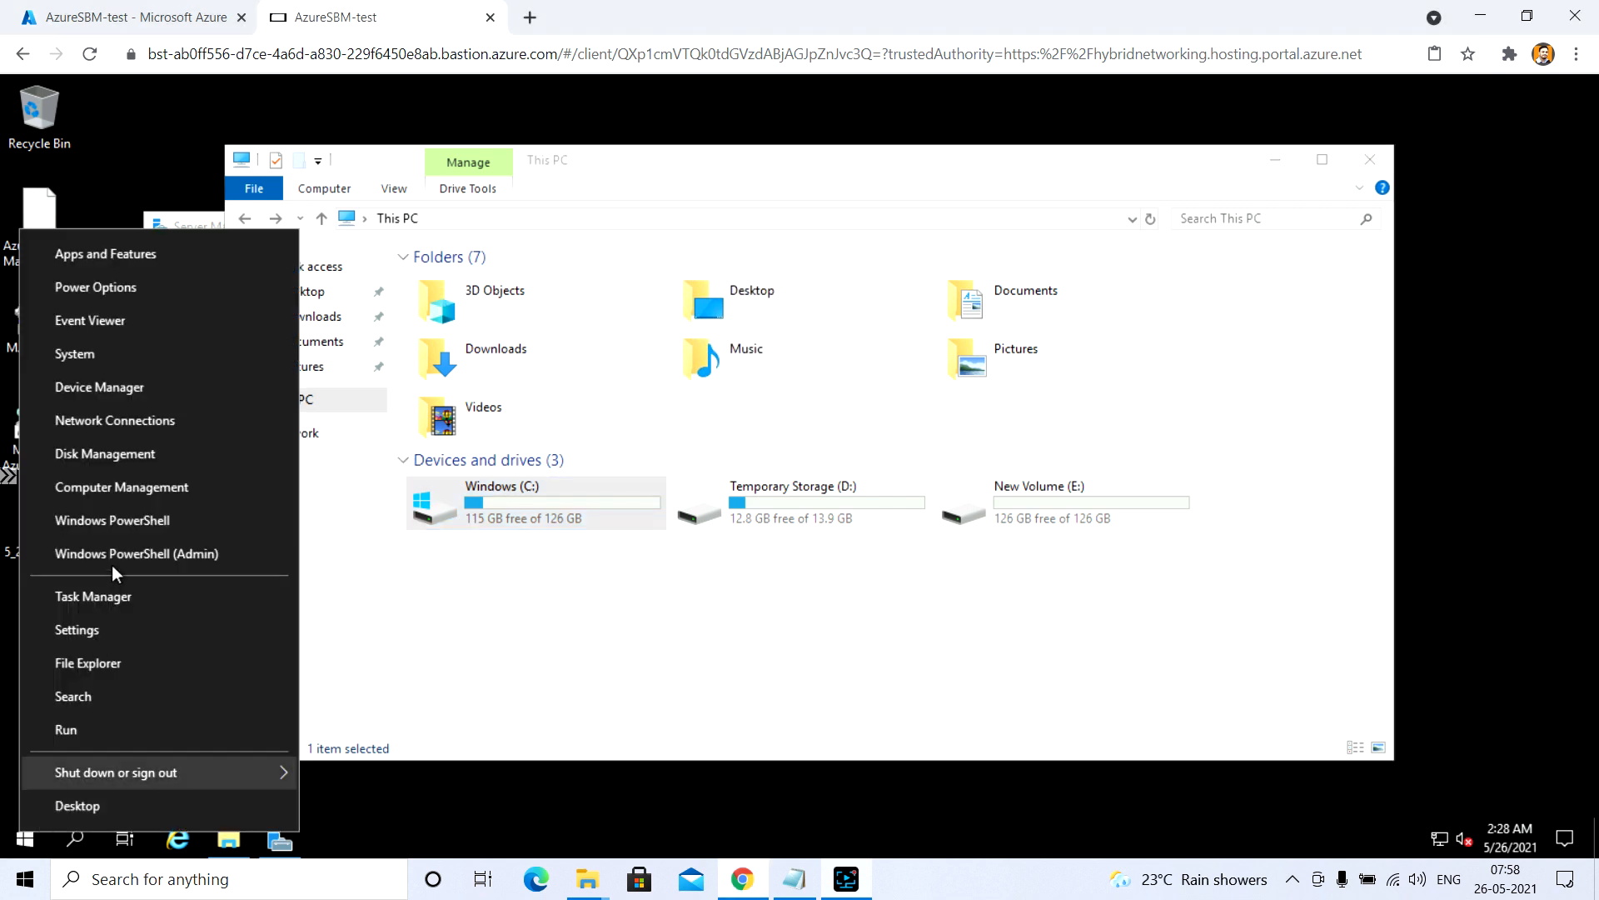
{"action": "left_click", "coordinate": [77, 722]}
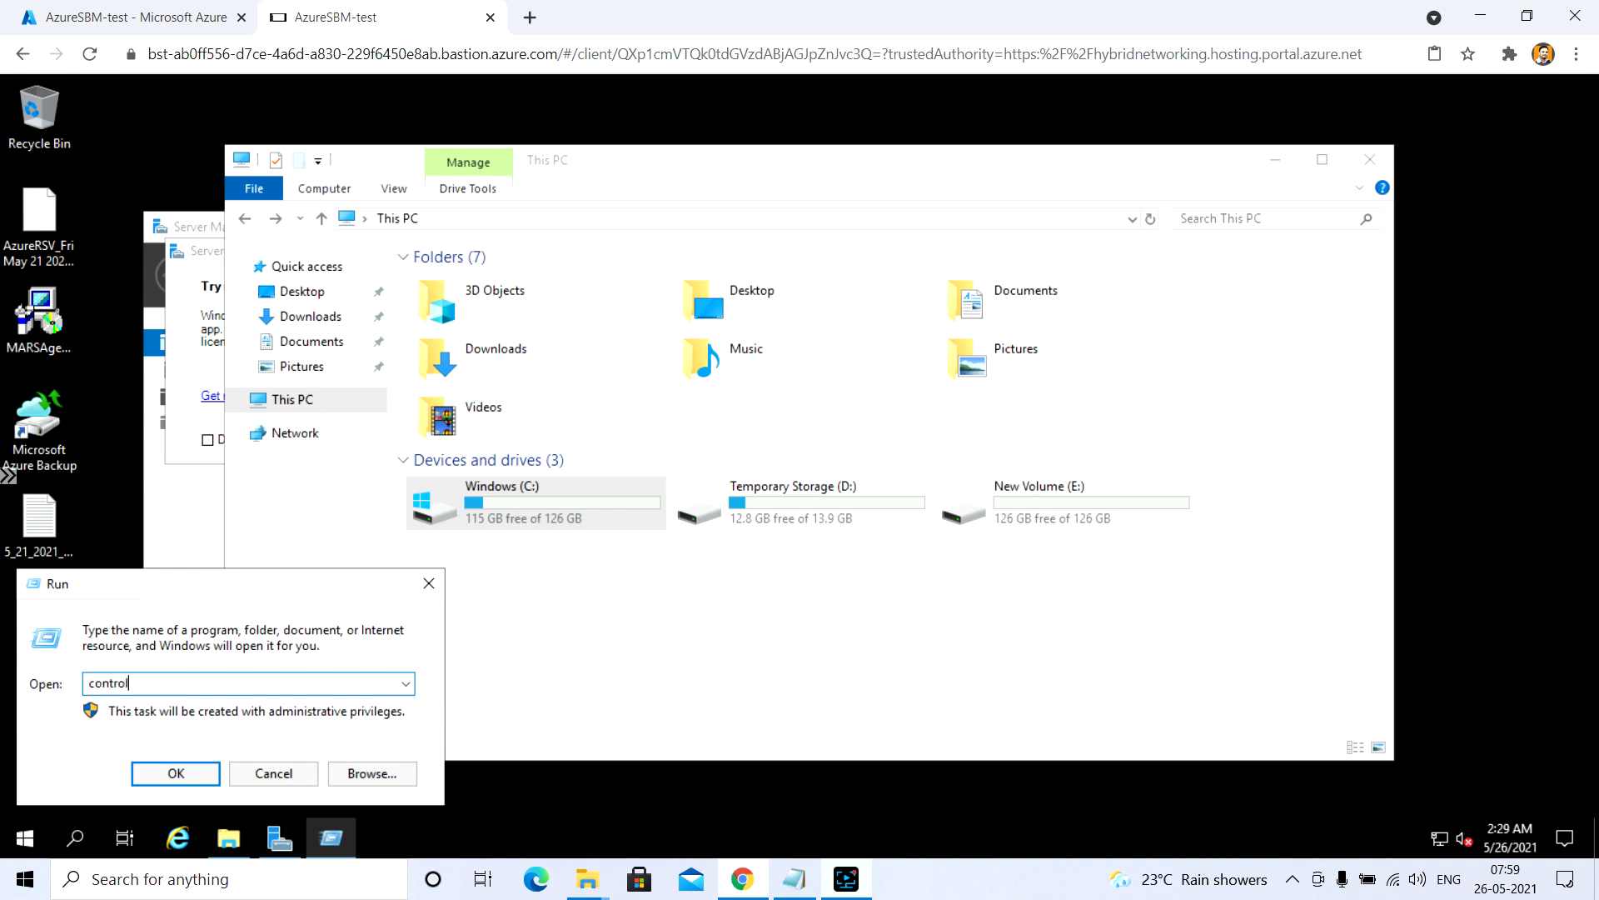
{"action": "key", "text": "Return"}
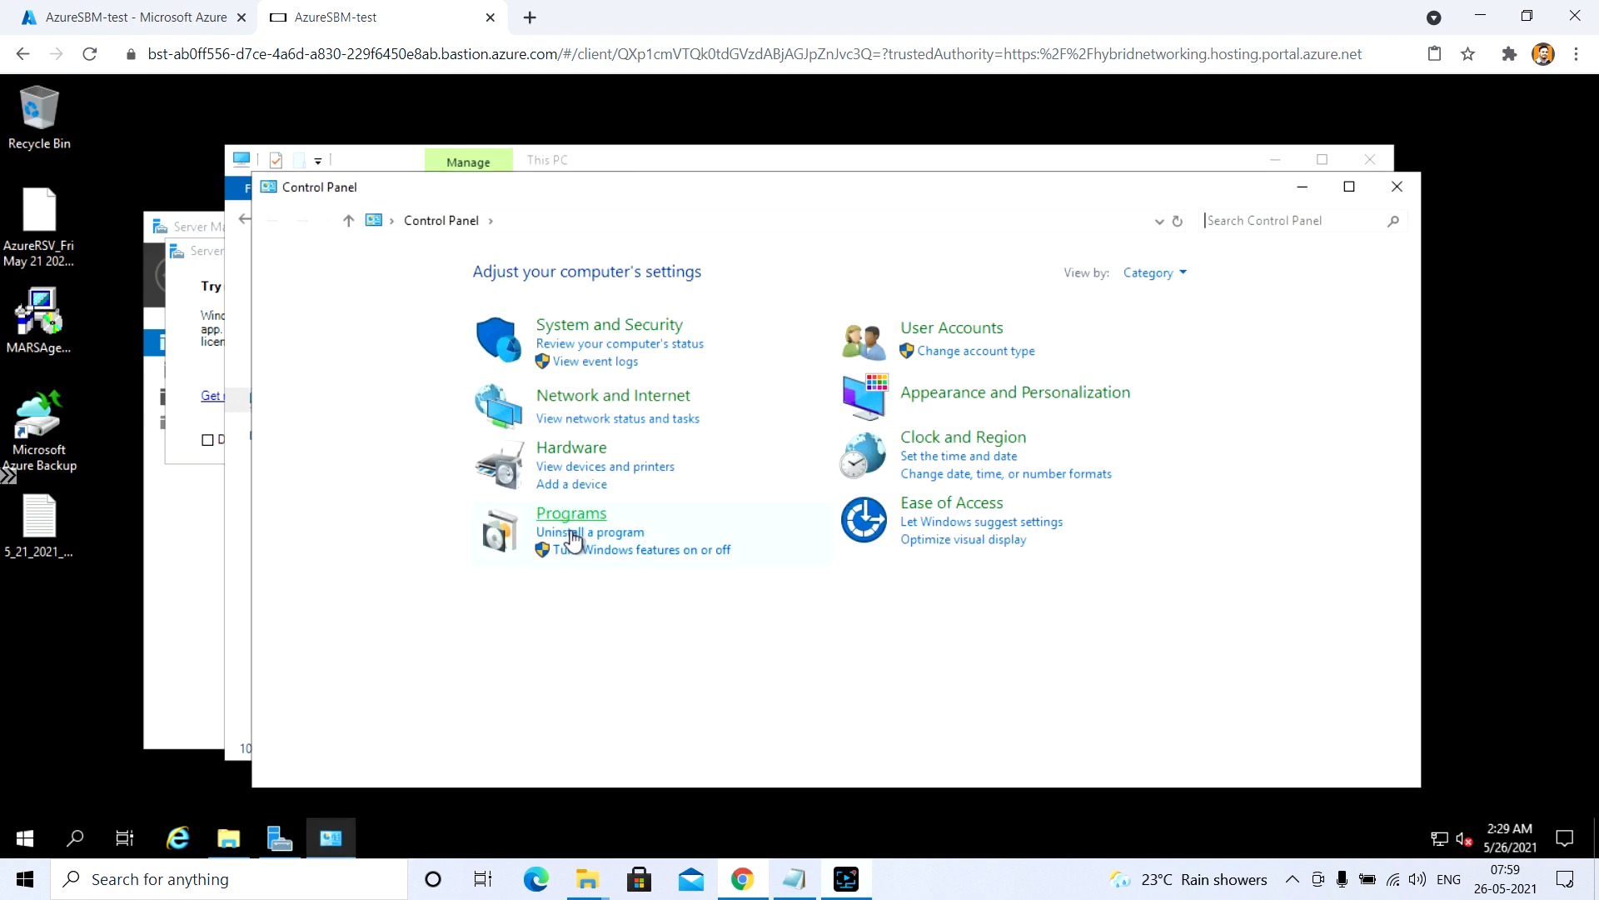
{"action": "left_click", "coordinate": [571, 534]}
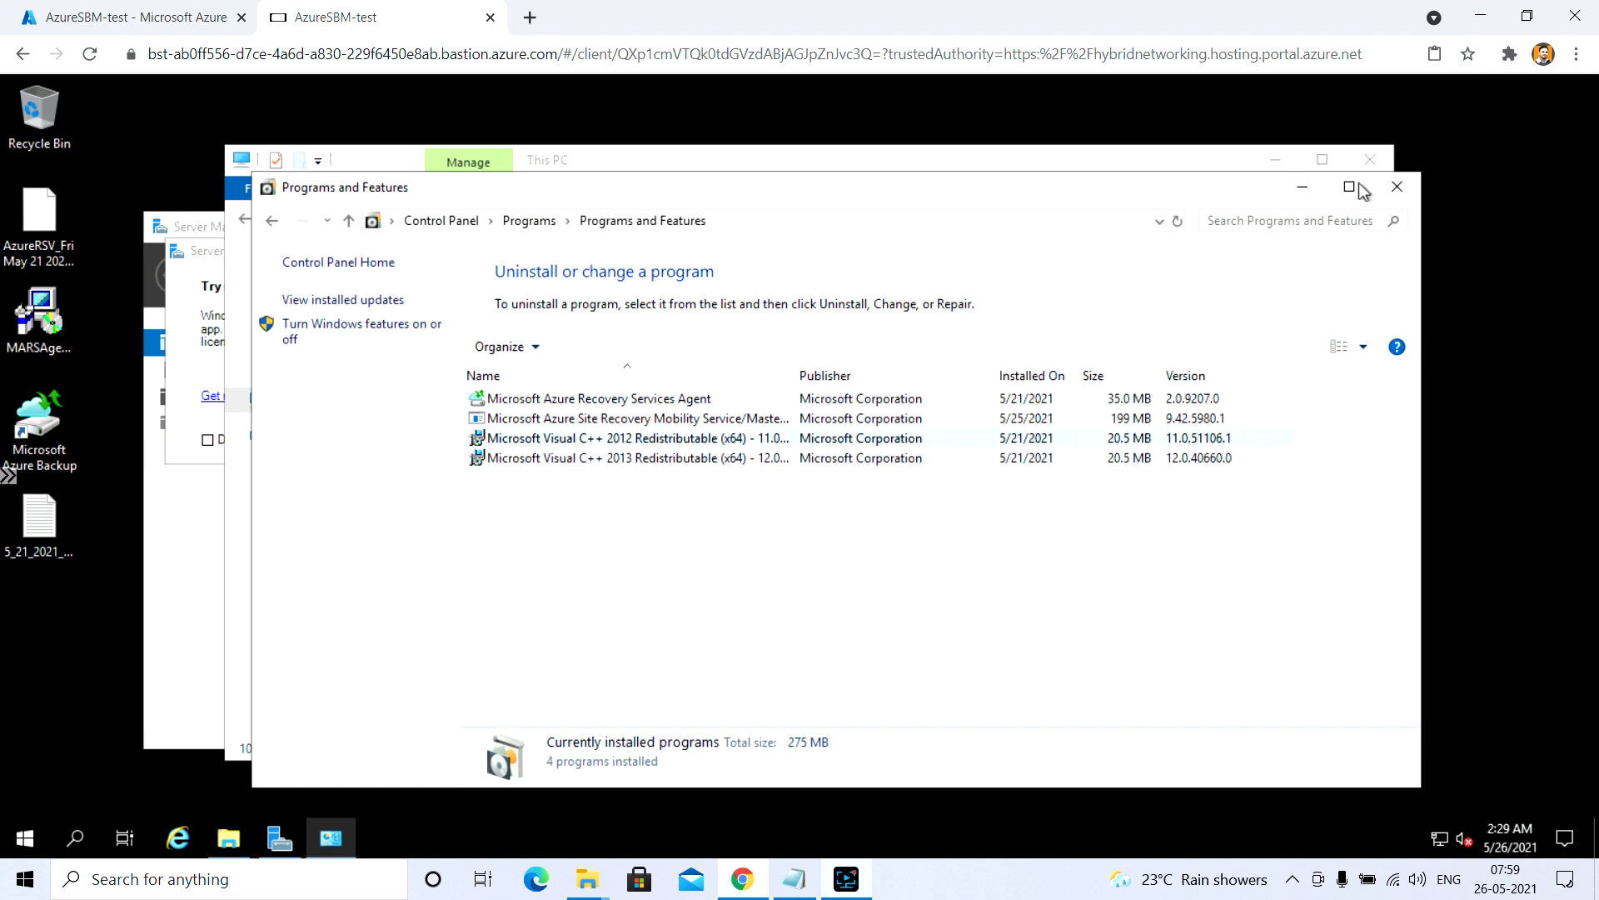
{"action": "left_click", "coordinate": [1397, 187]}
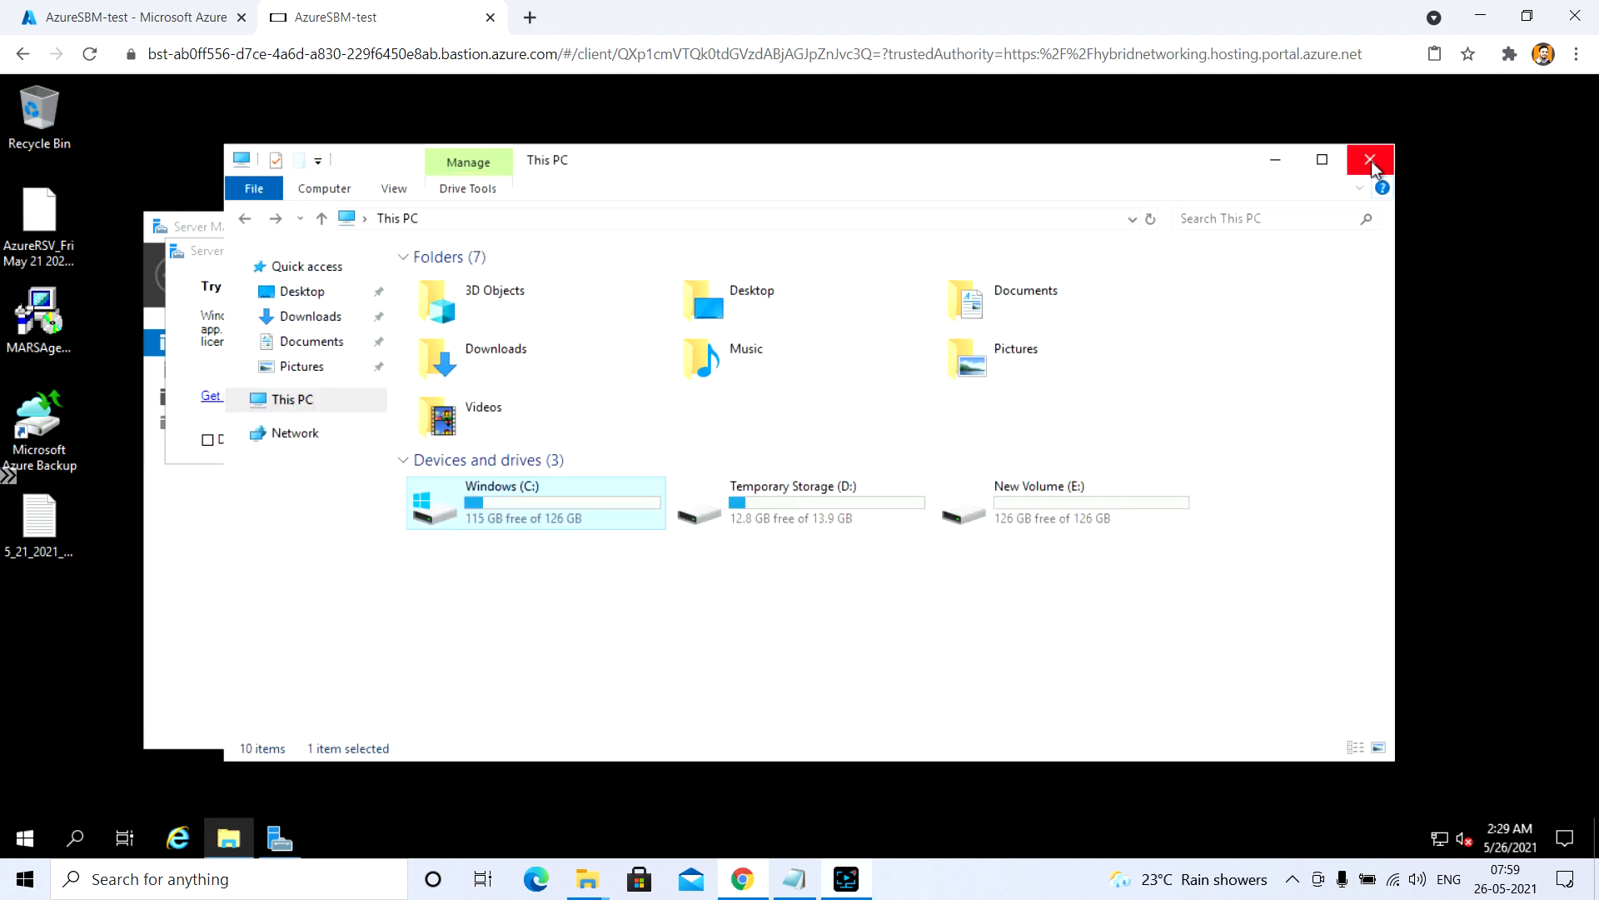
Close File Explorer and Server Manager on the test VM, log off with the logoff command and end the Bastion session.
{"action": "left_click", "coordinate": [1370, 162]}
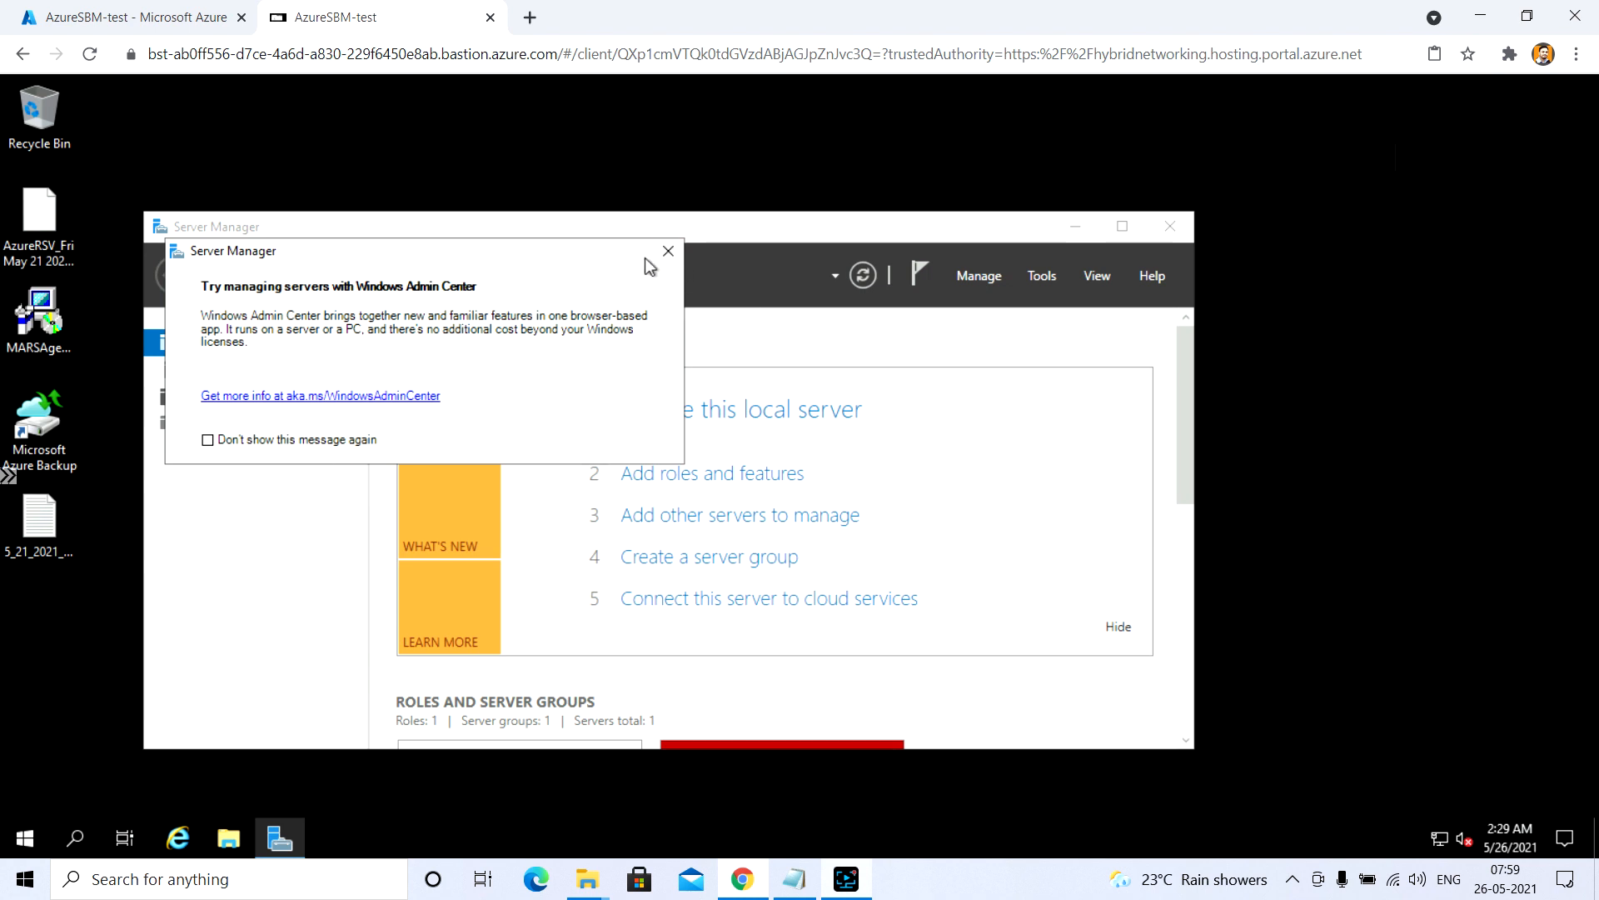
{"action": "left_click", "coordinate": [1170, 225]}
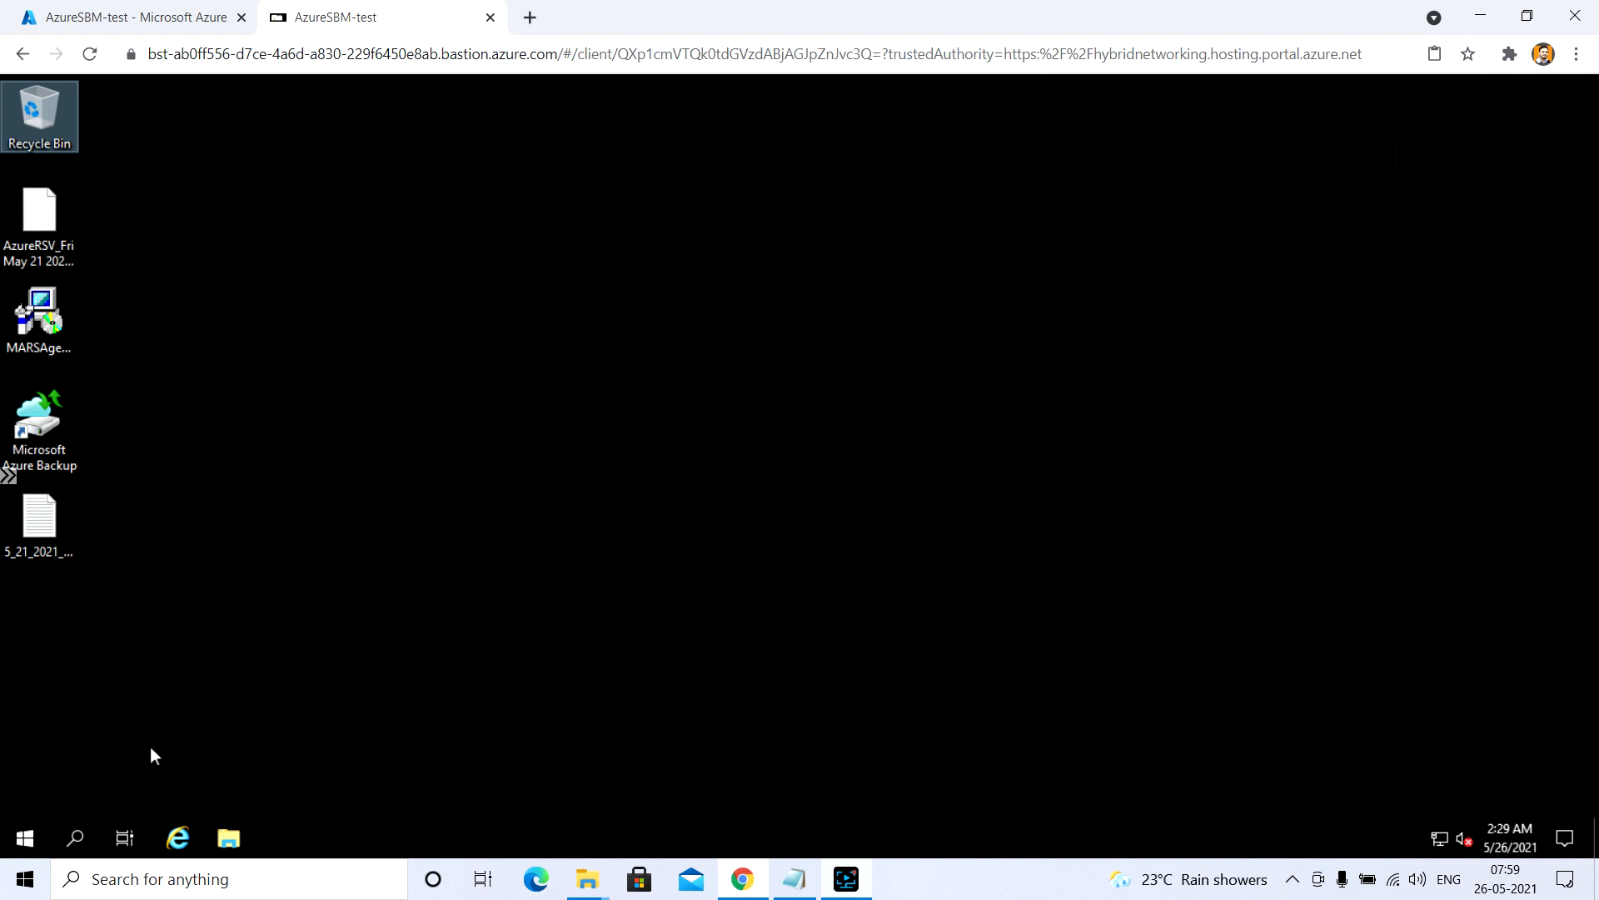
{"action": "right_click", "coordinate": [32, 840]}
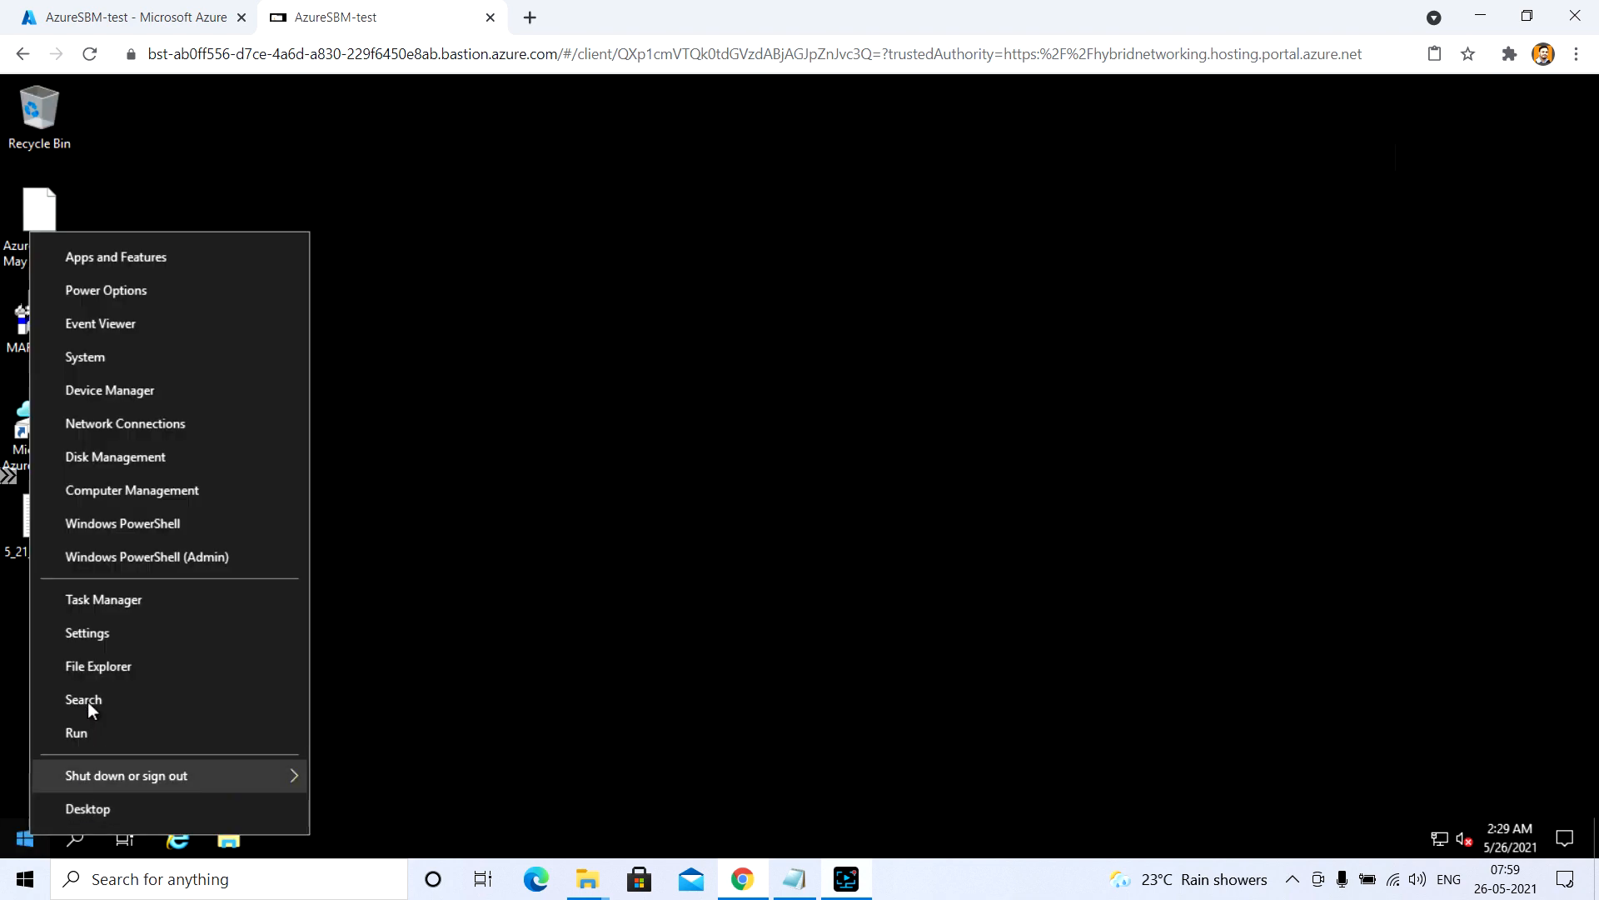
{"action": "left_click", "coordinate": [85, 733]}
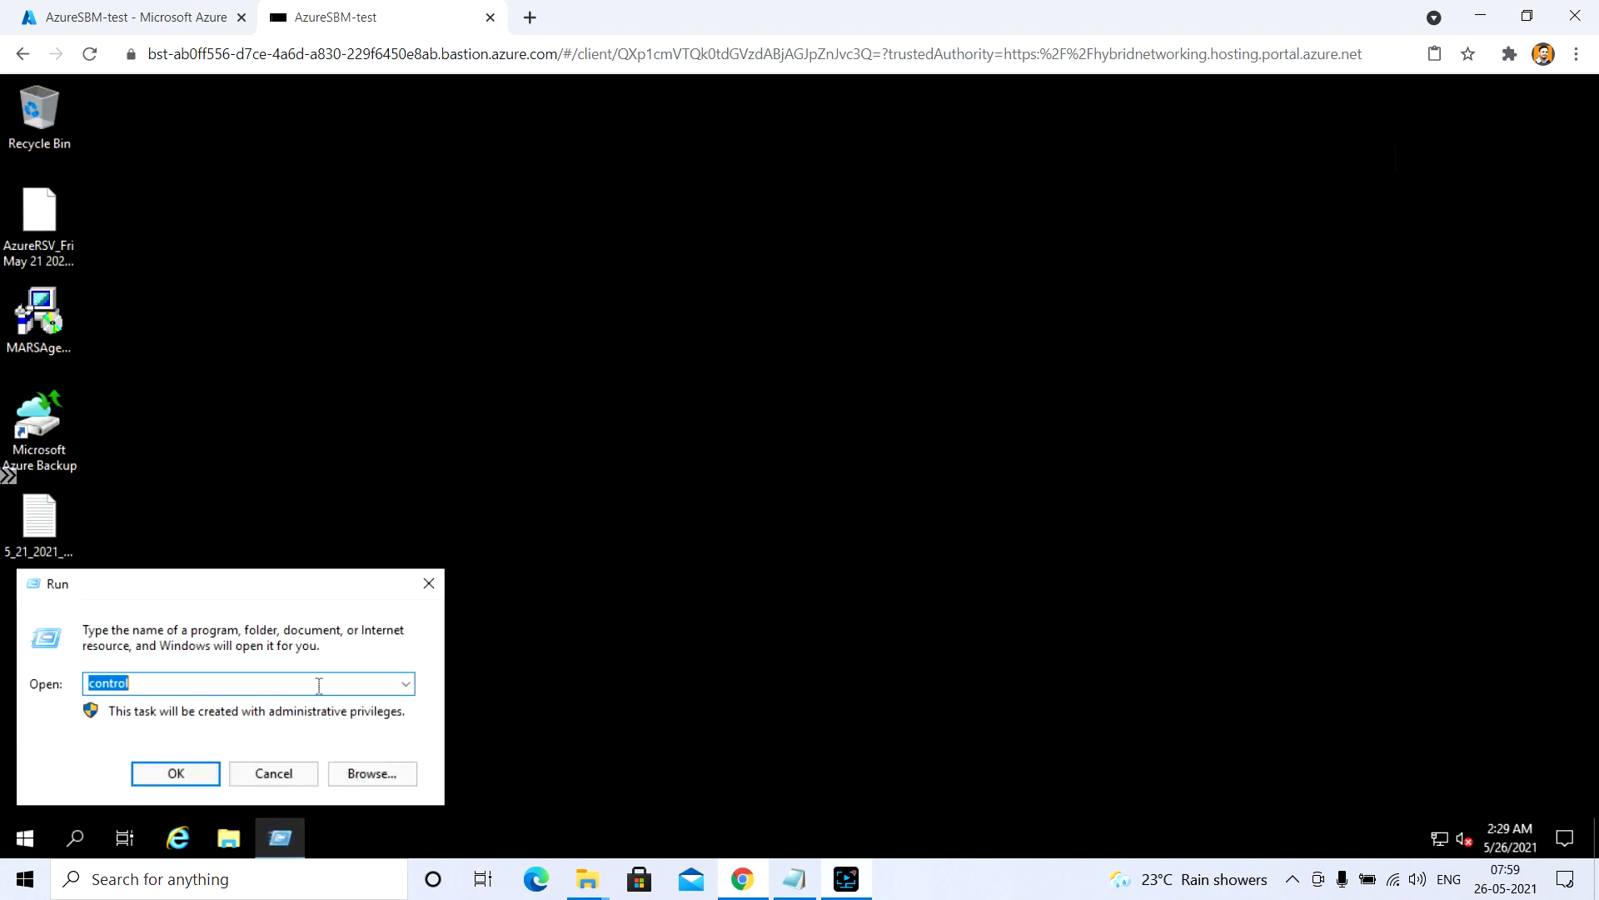
{"action": "type", "text": "logoff"}
{"action": "key", "text": "Return"}
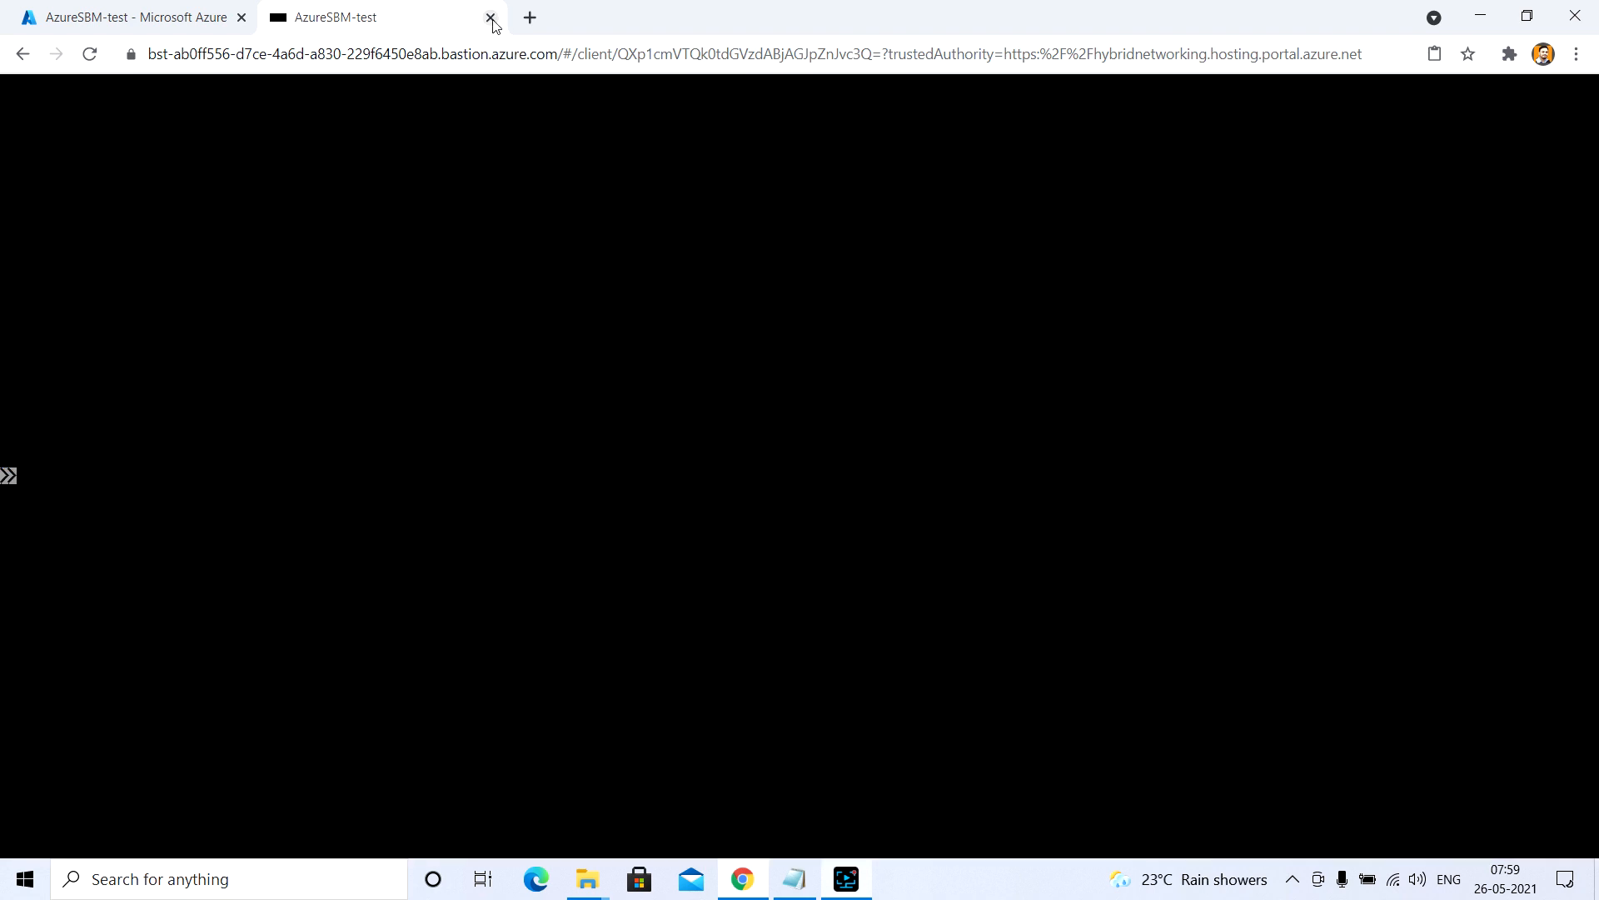
{"action": "left_click", "coordinate": [888, 519]}
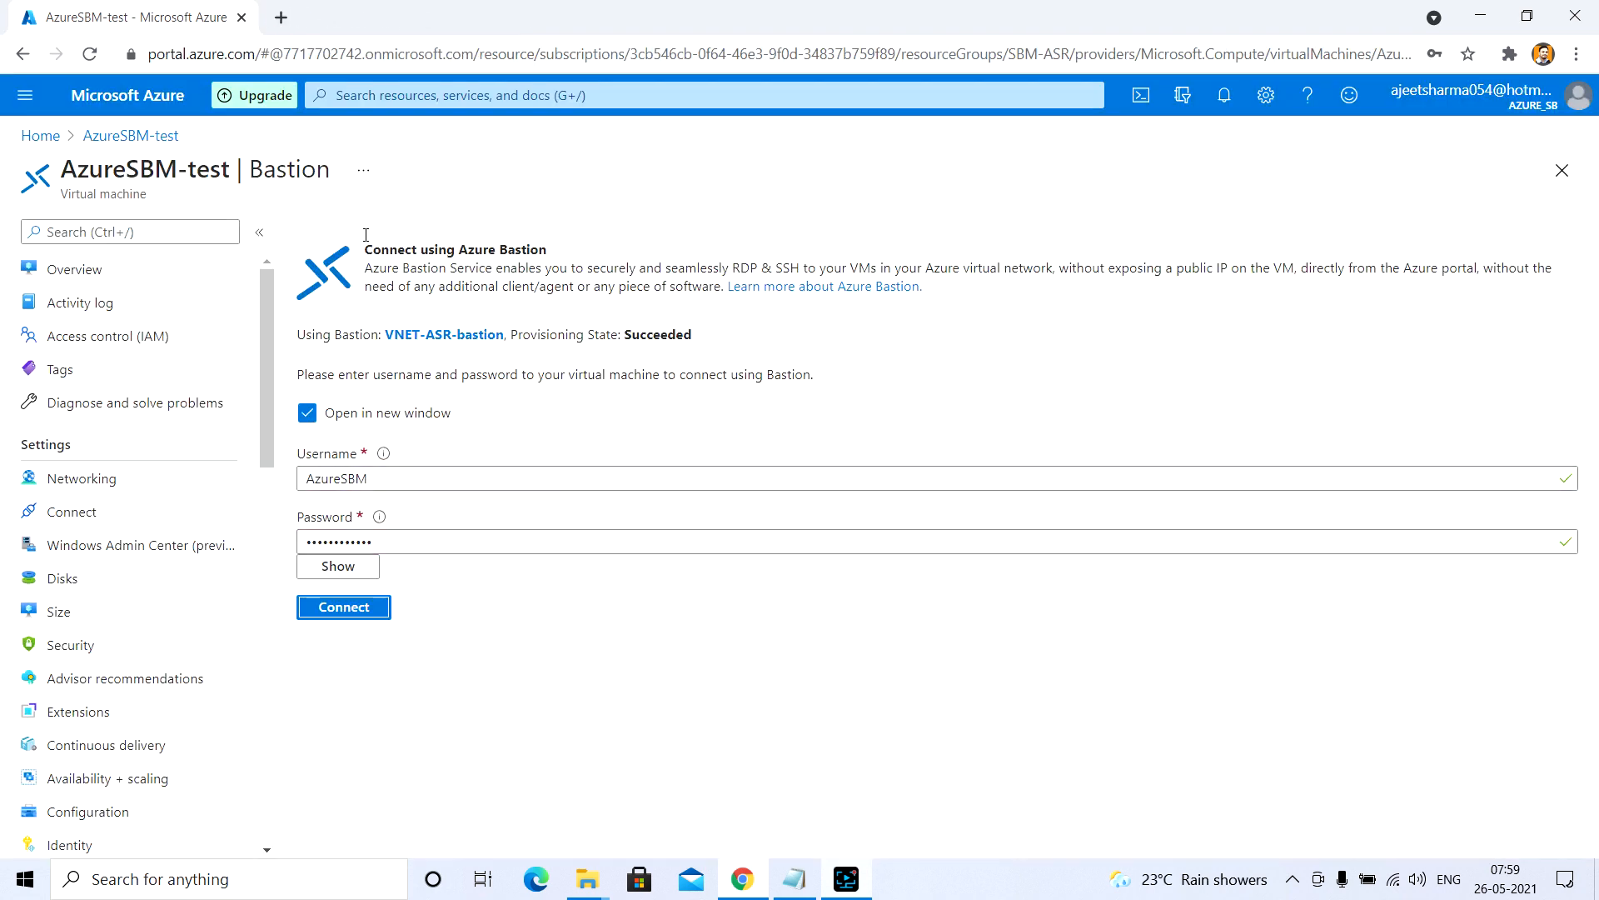
From the AzureSBM-test overview, go through the SBM-ASR resource group to the ASR vault and open the AzureSBM replicated item.
{"action": "left_click", "coordinate": [130, 278]}
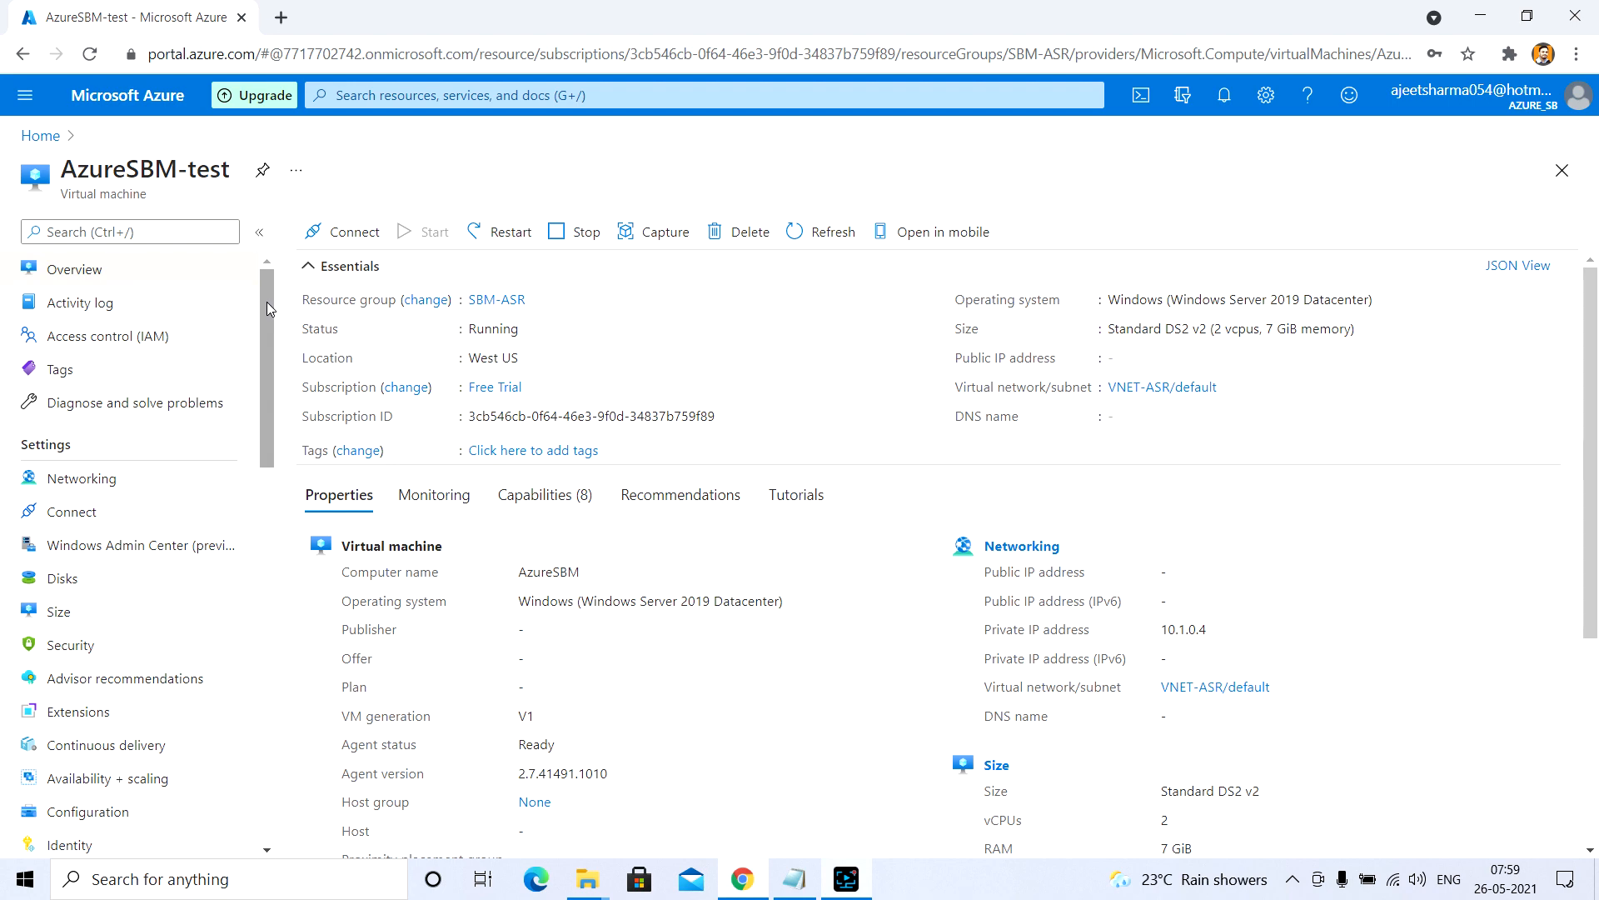
{"action": "left_click", "coordinate": [498, 300]}
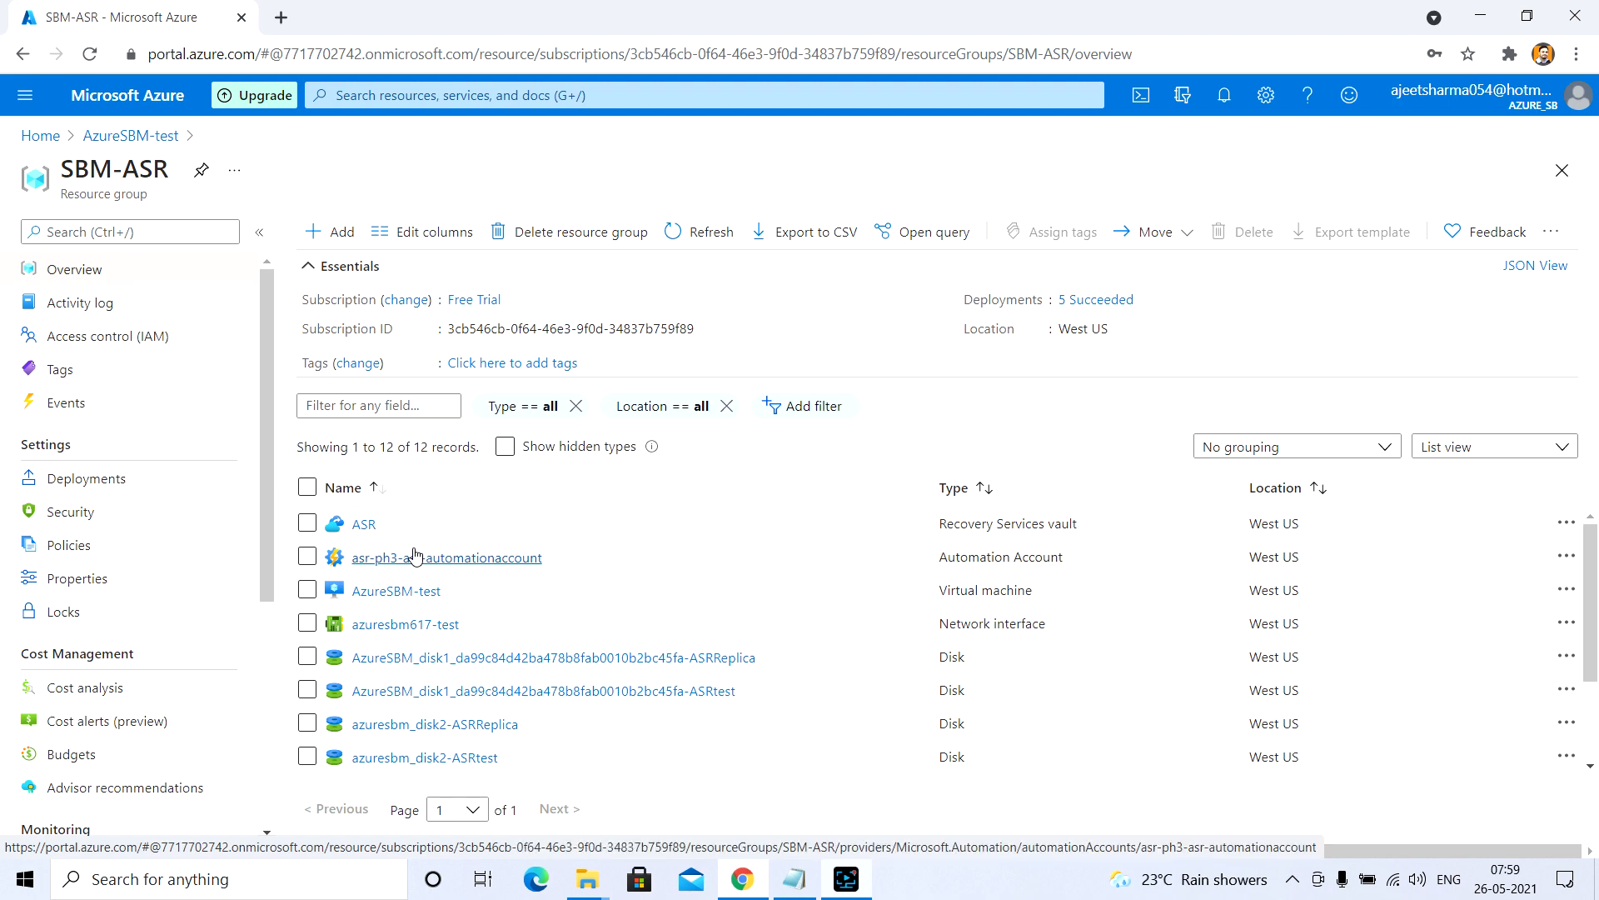
{"action": "left_click", "coordinate": [360, 525]}
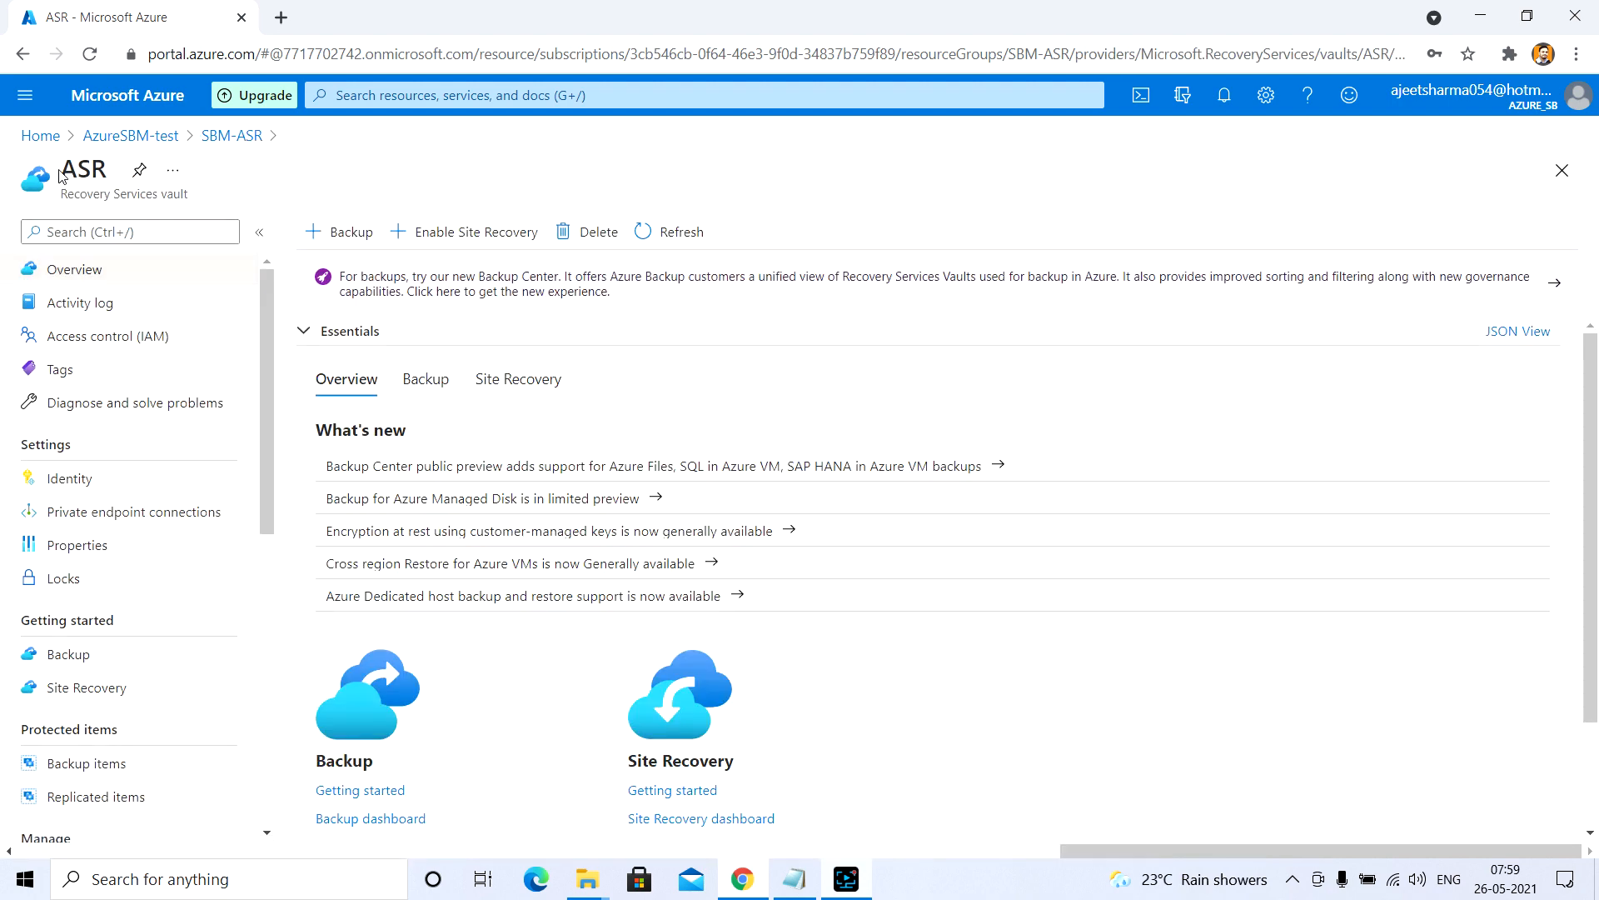
{"action": "left_click_drag", "start_coordinate": [63, 169], "coordinate": [106, 170]}
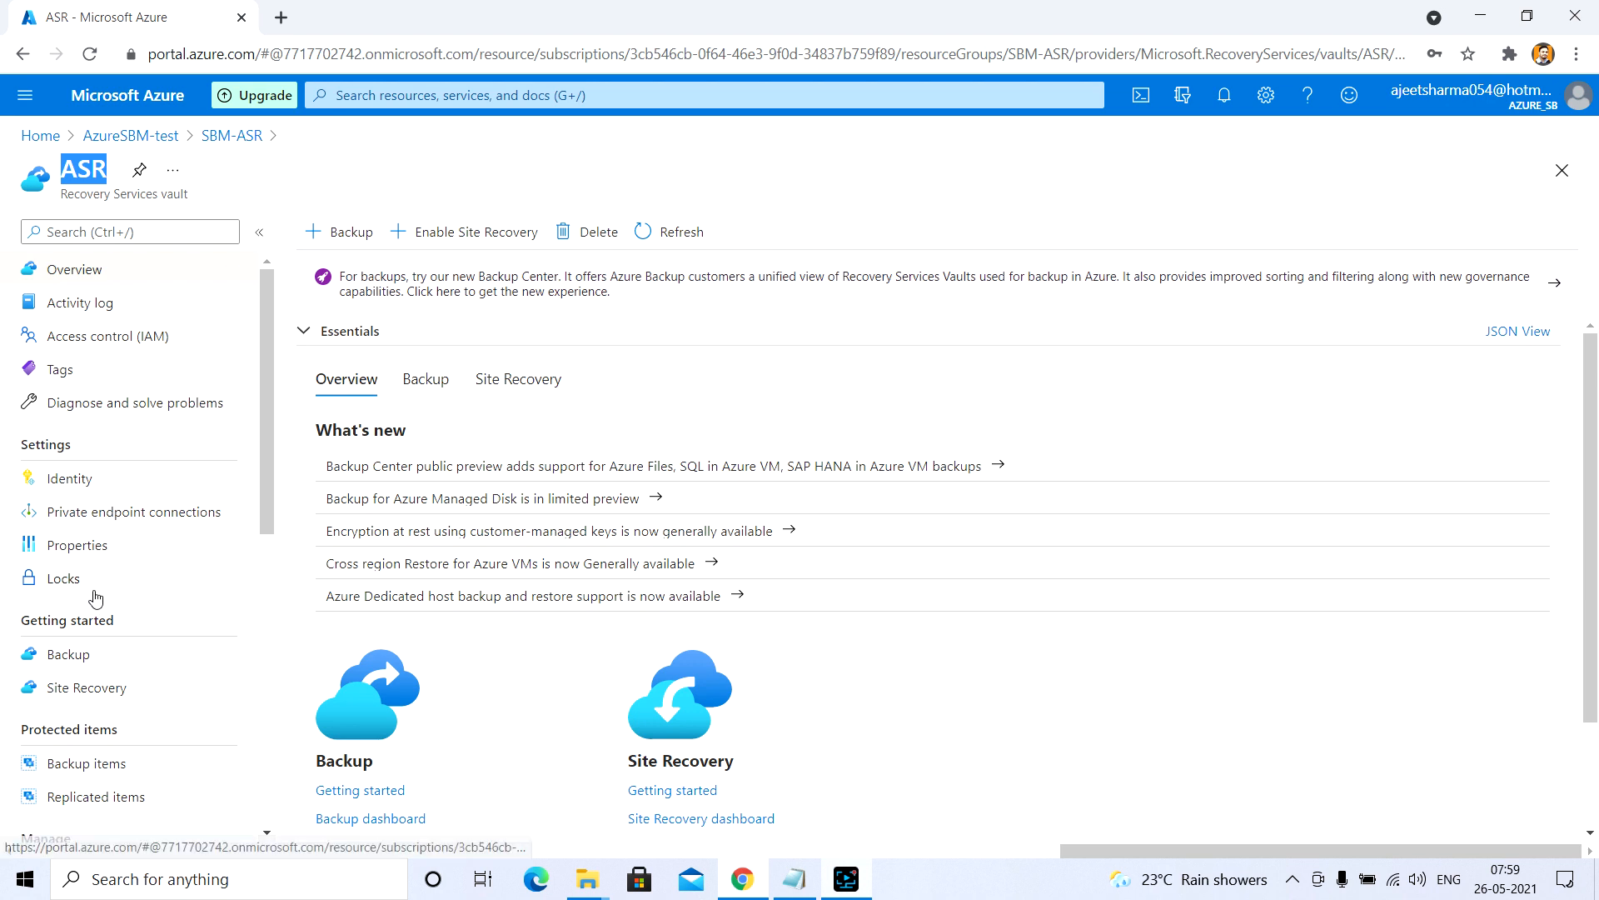
{"action": "scroll", "coordinate": [95, 606], "scroll_direction": "down", "scroll_amount": 1}
{"action": "left_click", "coordinate": [93, 698]}
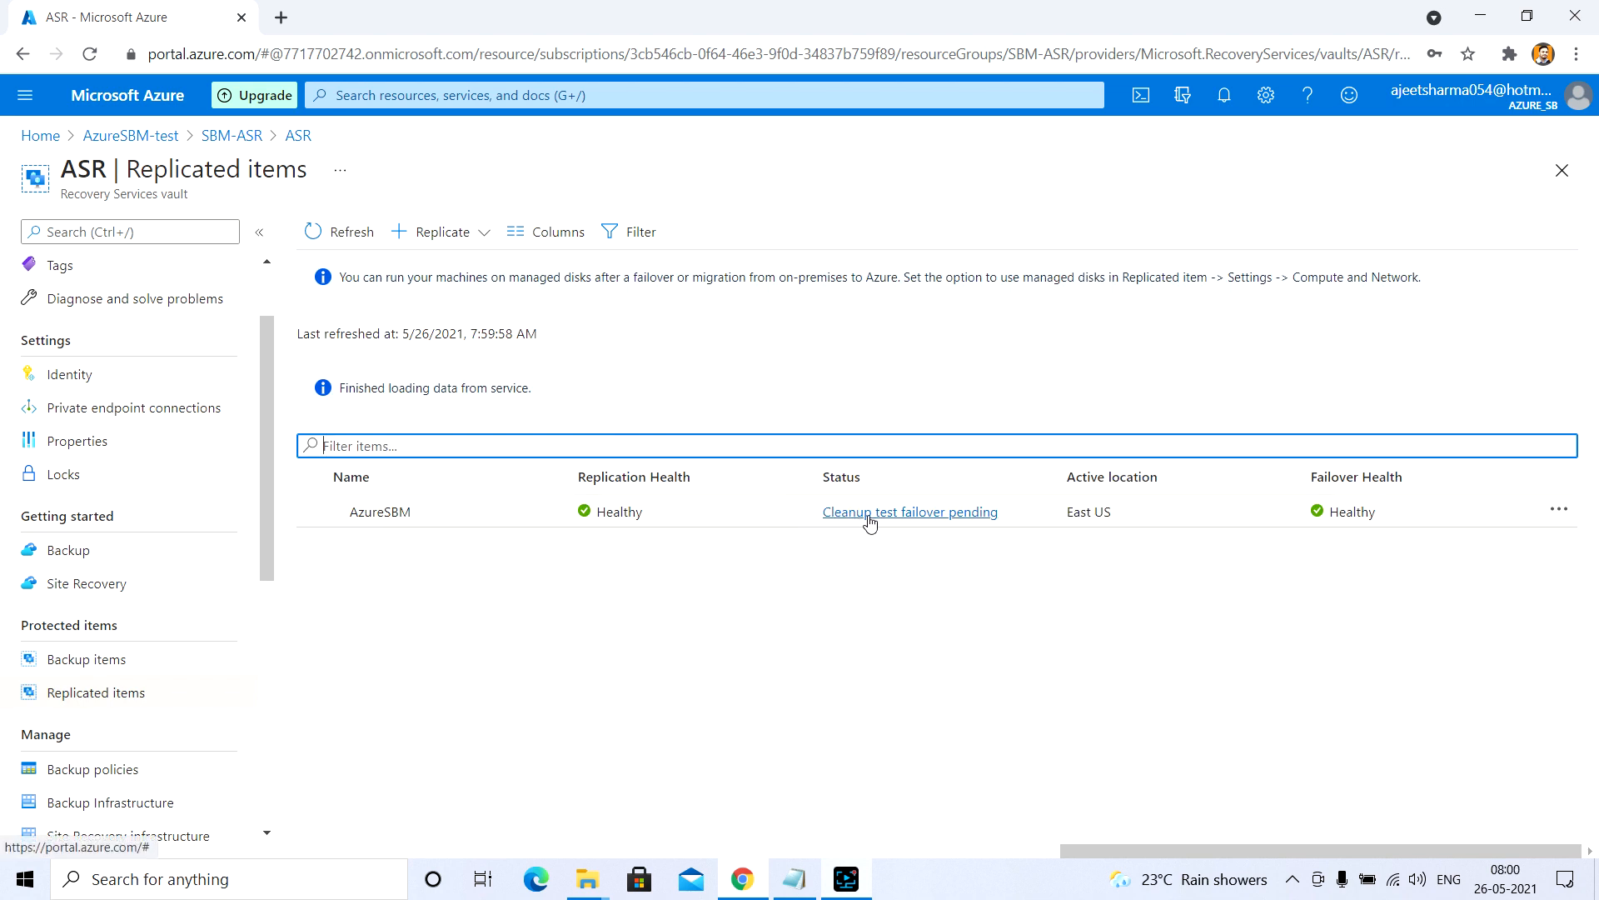
{"action": "left_click", "coordinate": [783, 523]}
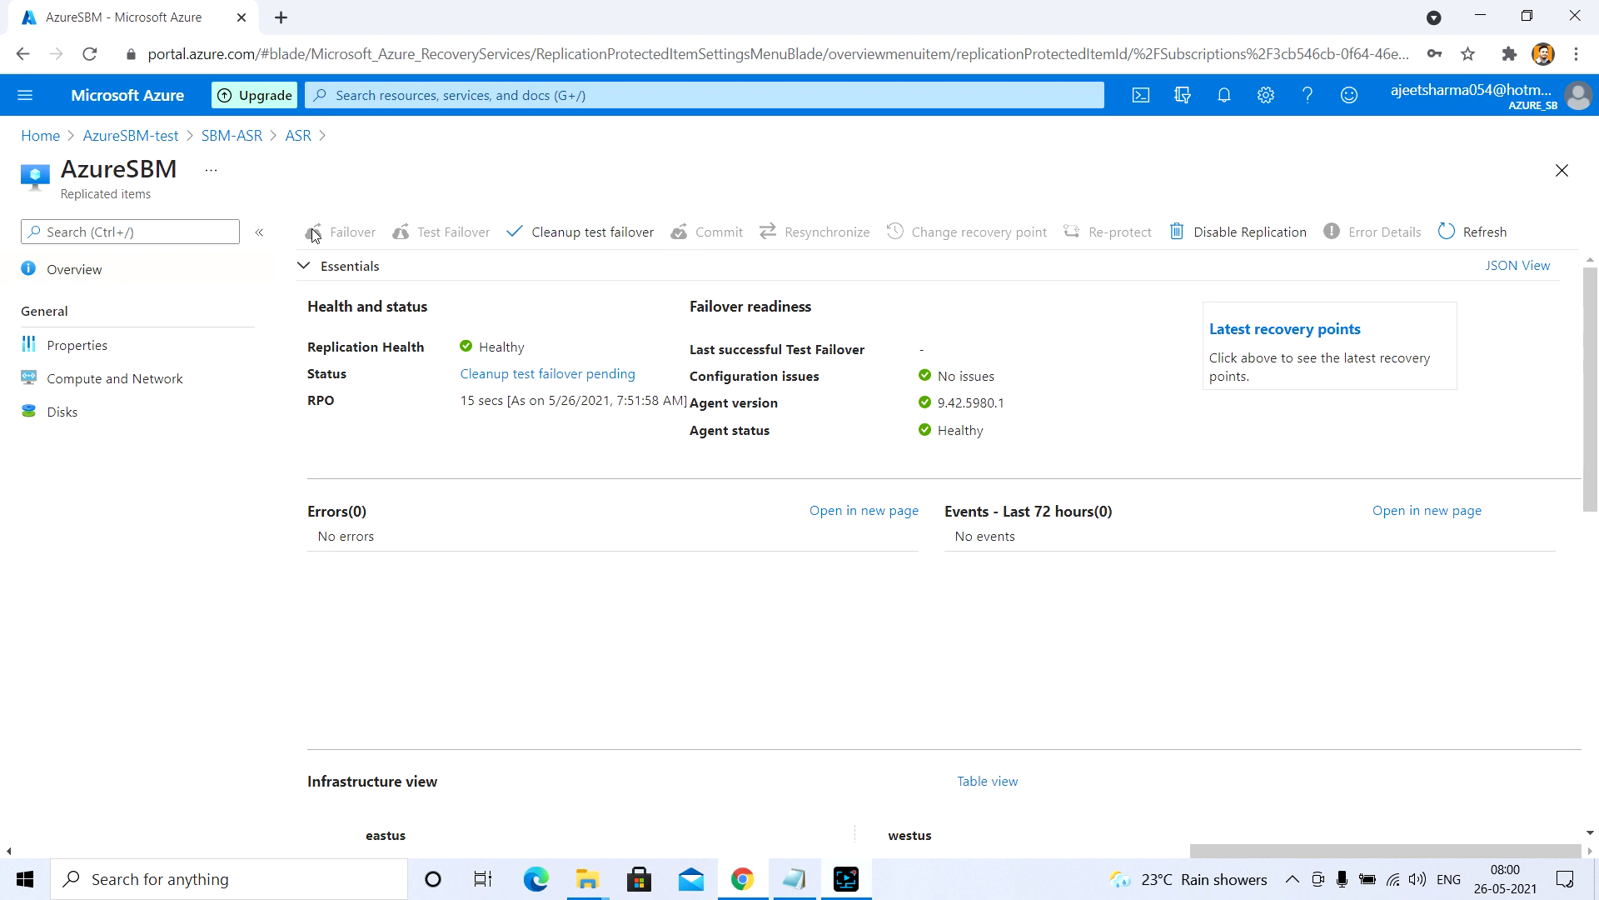
Clean up the test failover with the note "Test failover has validated successfully. No issue were found.", marking testing complete to delete the test VM.
{"action": "left_click", "coordinate": [600, 239]}
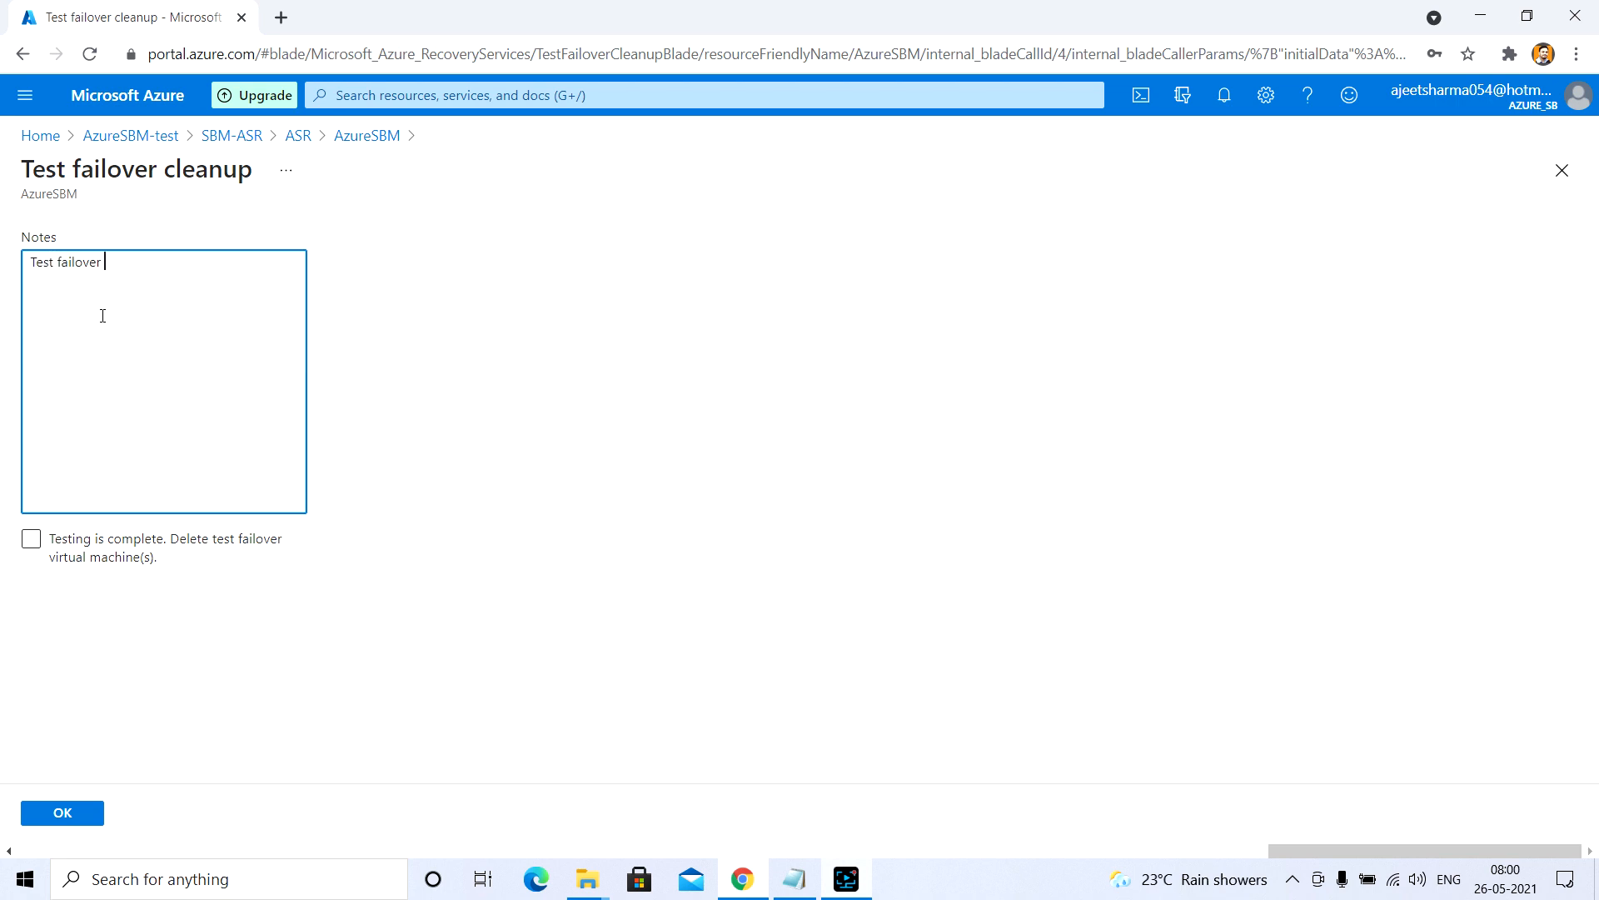
{"action": "type", "text": "validated successfully. No issu"}
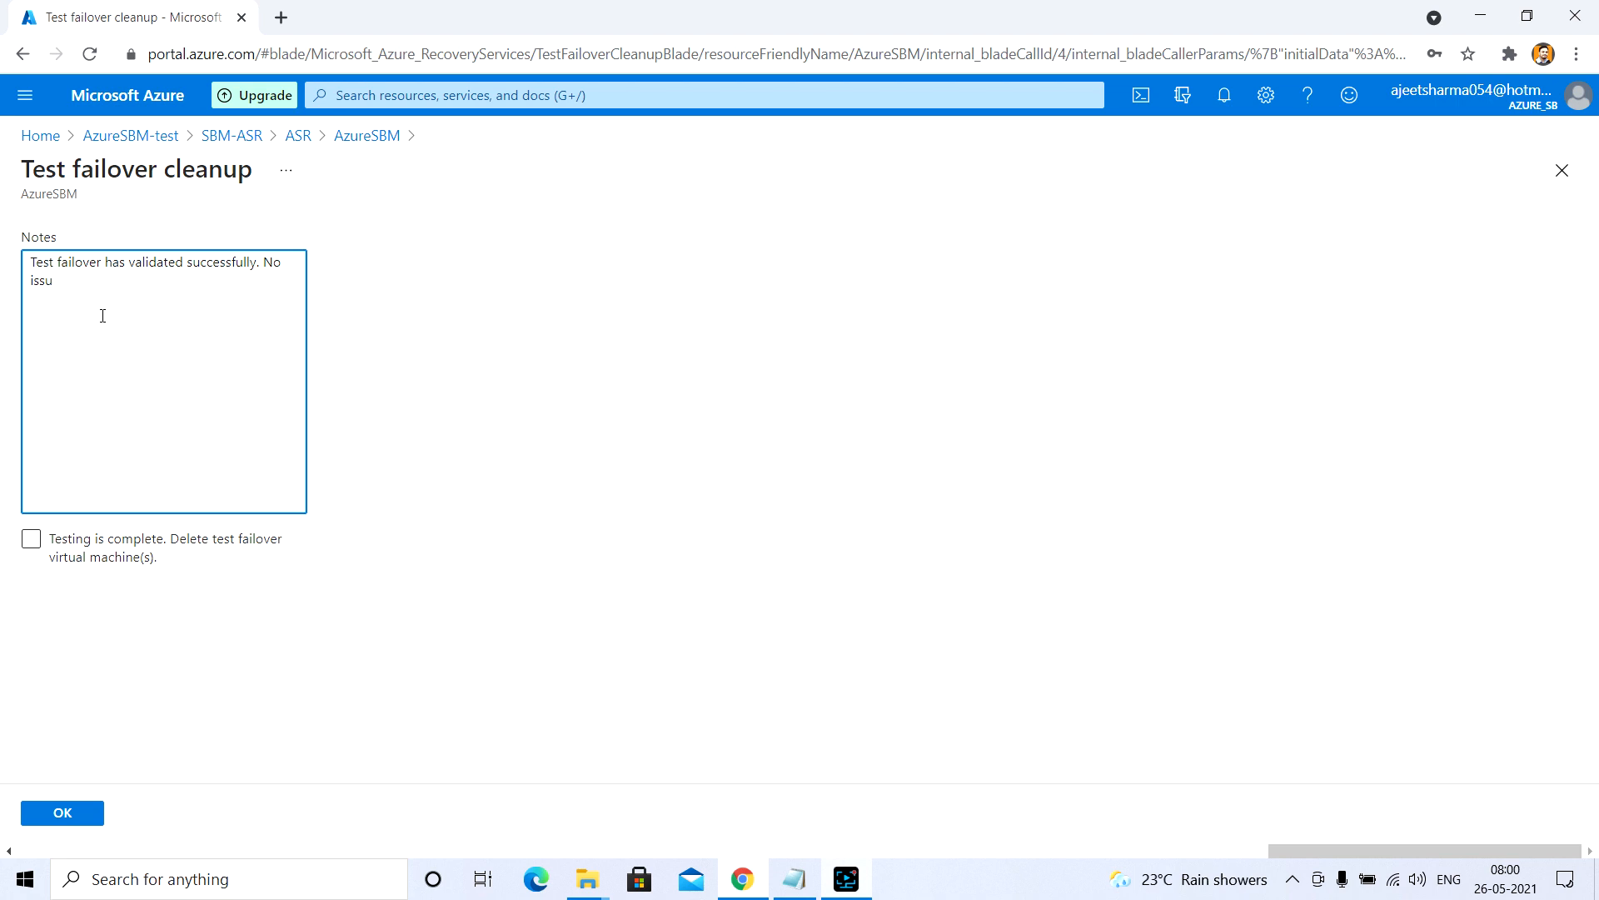
{"action": "type", "text": "w"}
{"action": "key", "text": "BackSpace"}
{"action": "type", "text": "e were found."}
{"action": "left_click", "coordinate": [31, 538]}
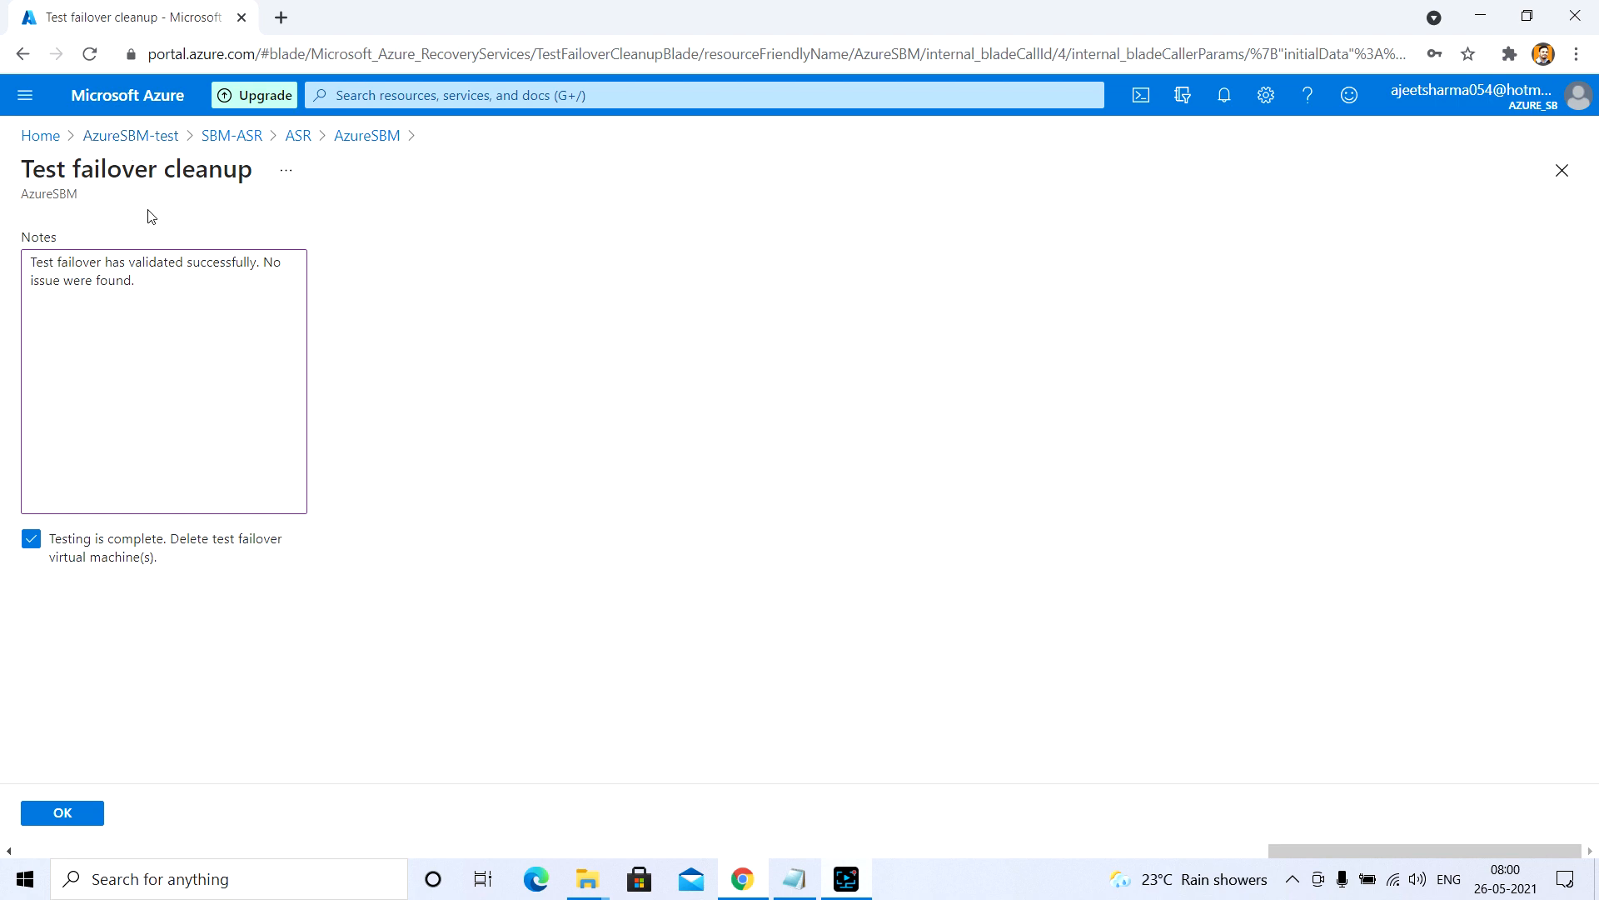
{"action": "left_click", "coordinate": [63, 818]}
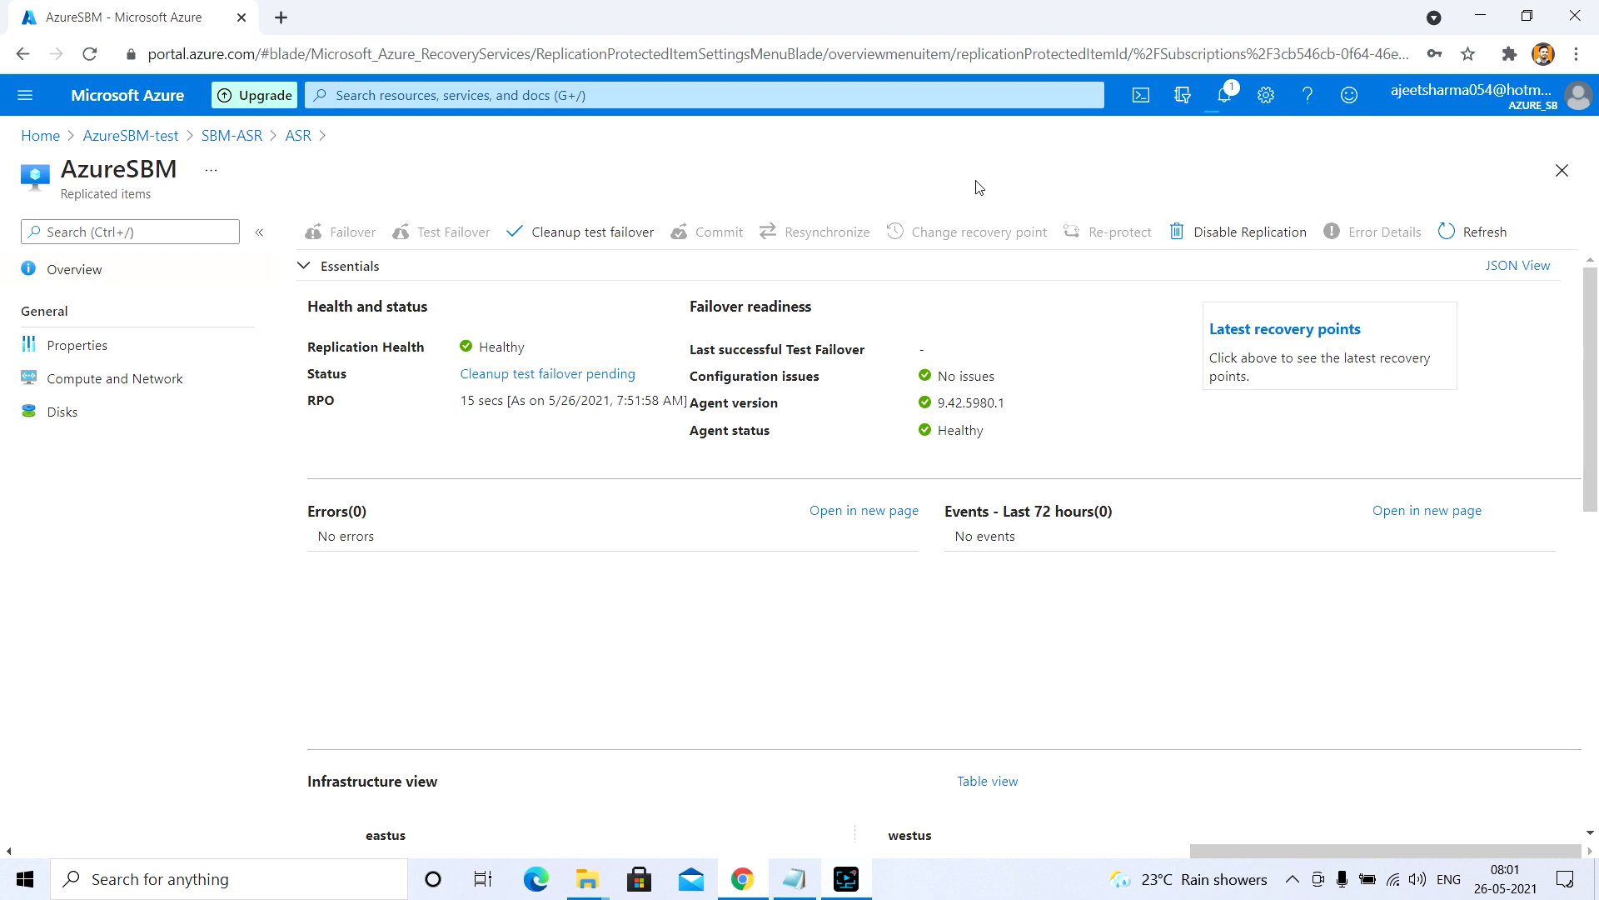
Follow the test failover deletion task in the notifications and inspect its Site Recovery job details.
{"action": "left_click", "coordinate": [1228, 103]}
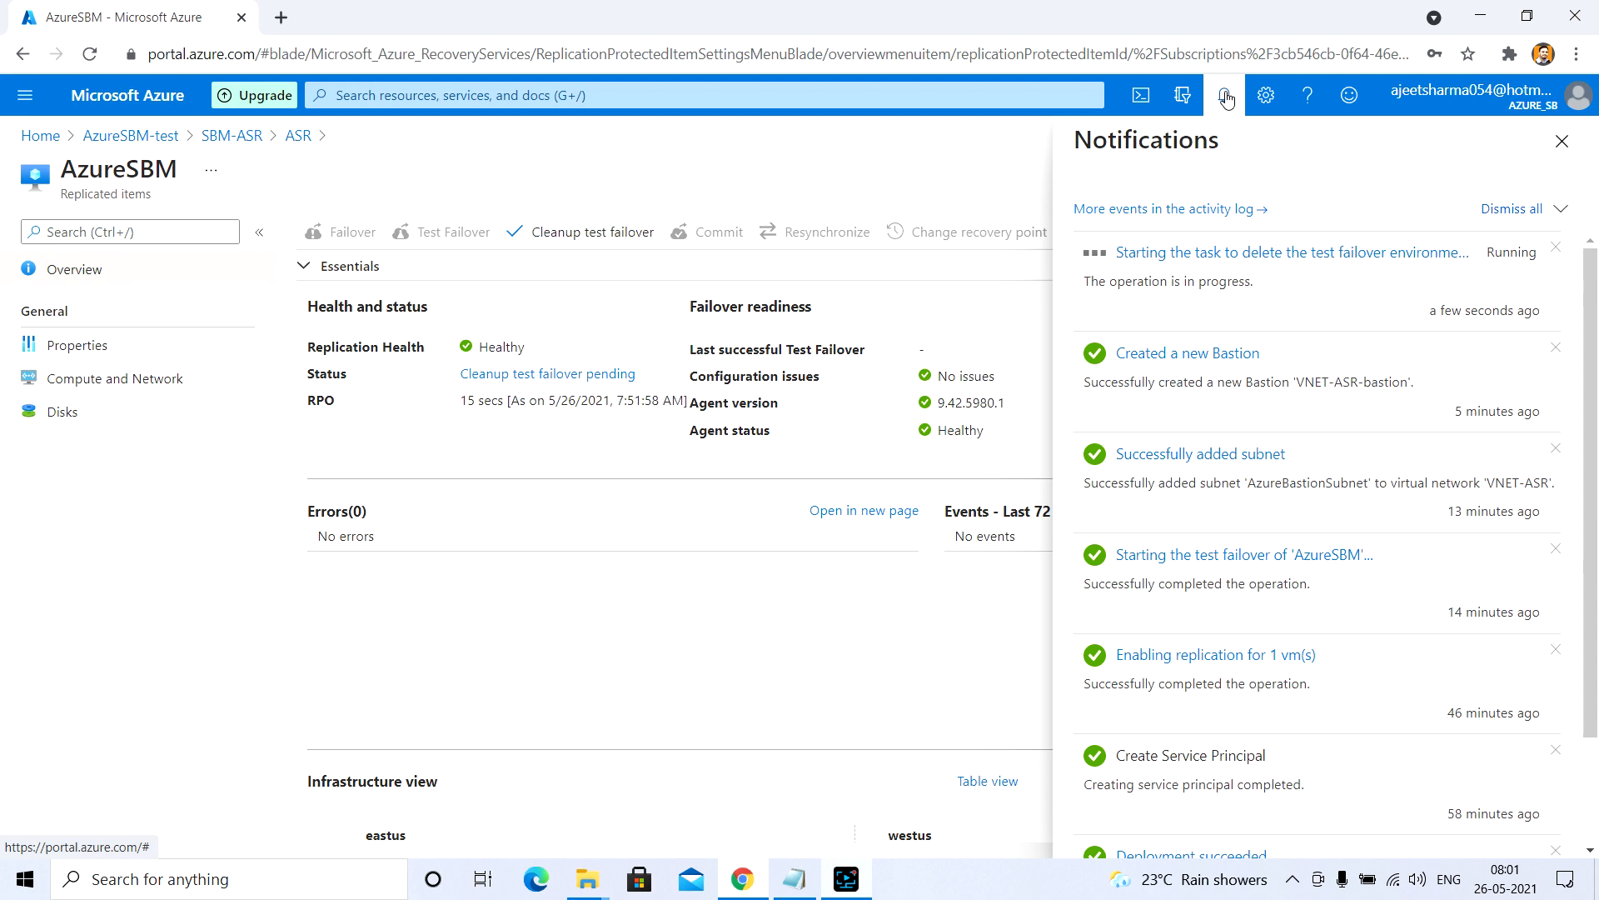
{"action": "left_click", "coordinate": [1227, 99]}
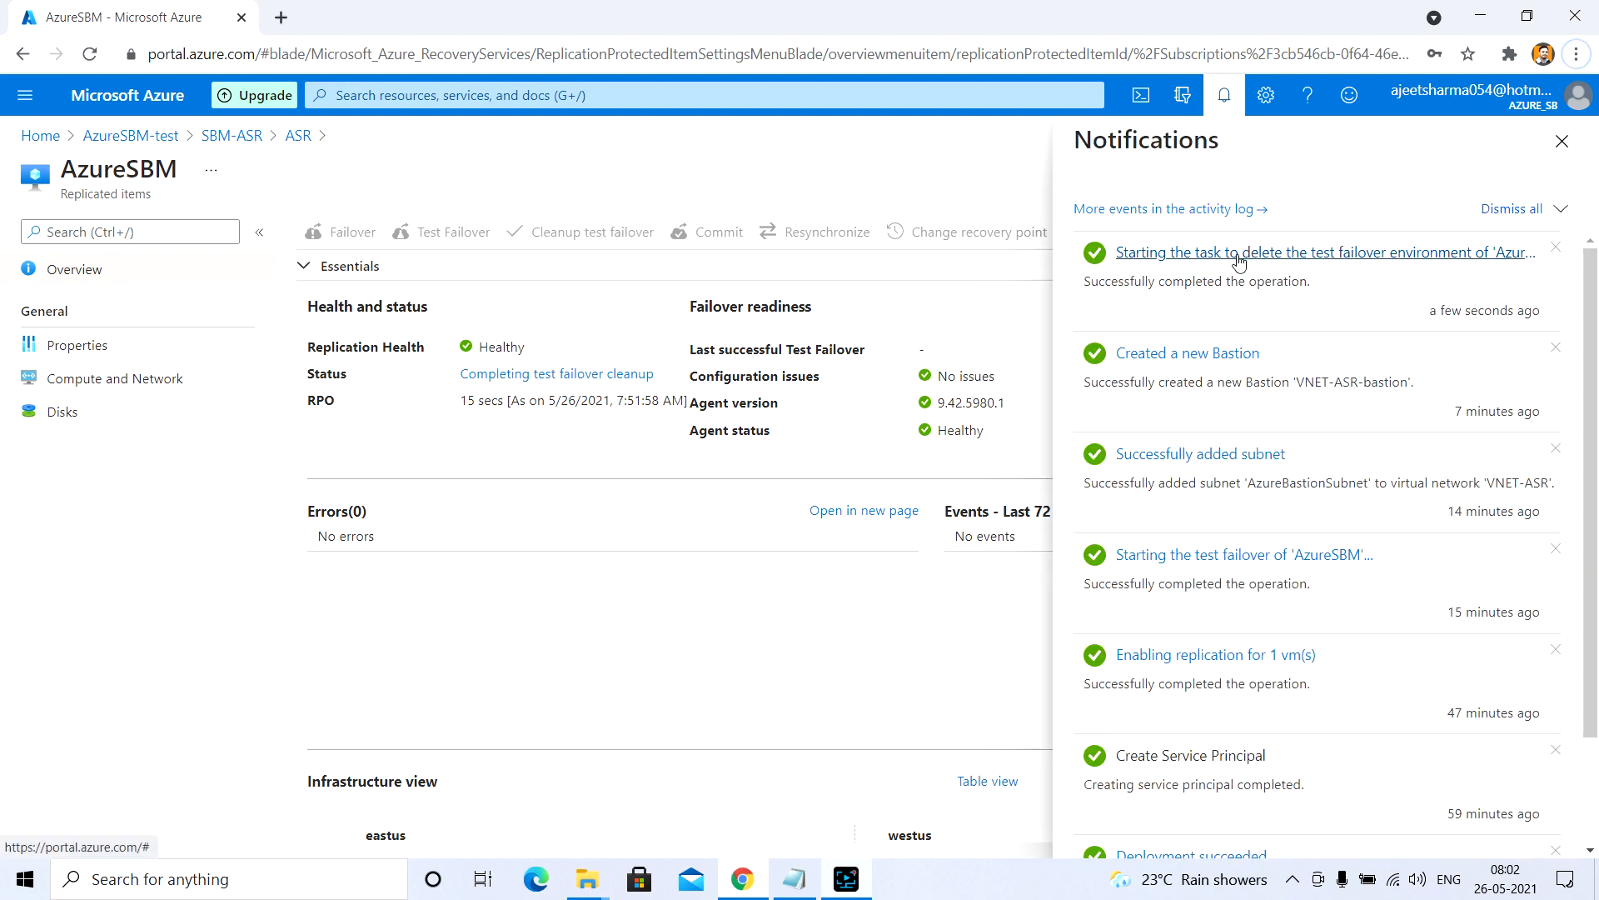
{"action": "left_click", "coordinate": [1239, 253]}
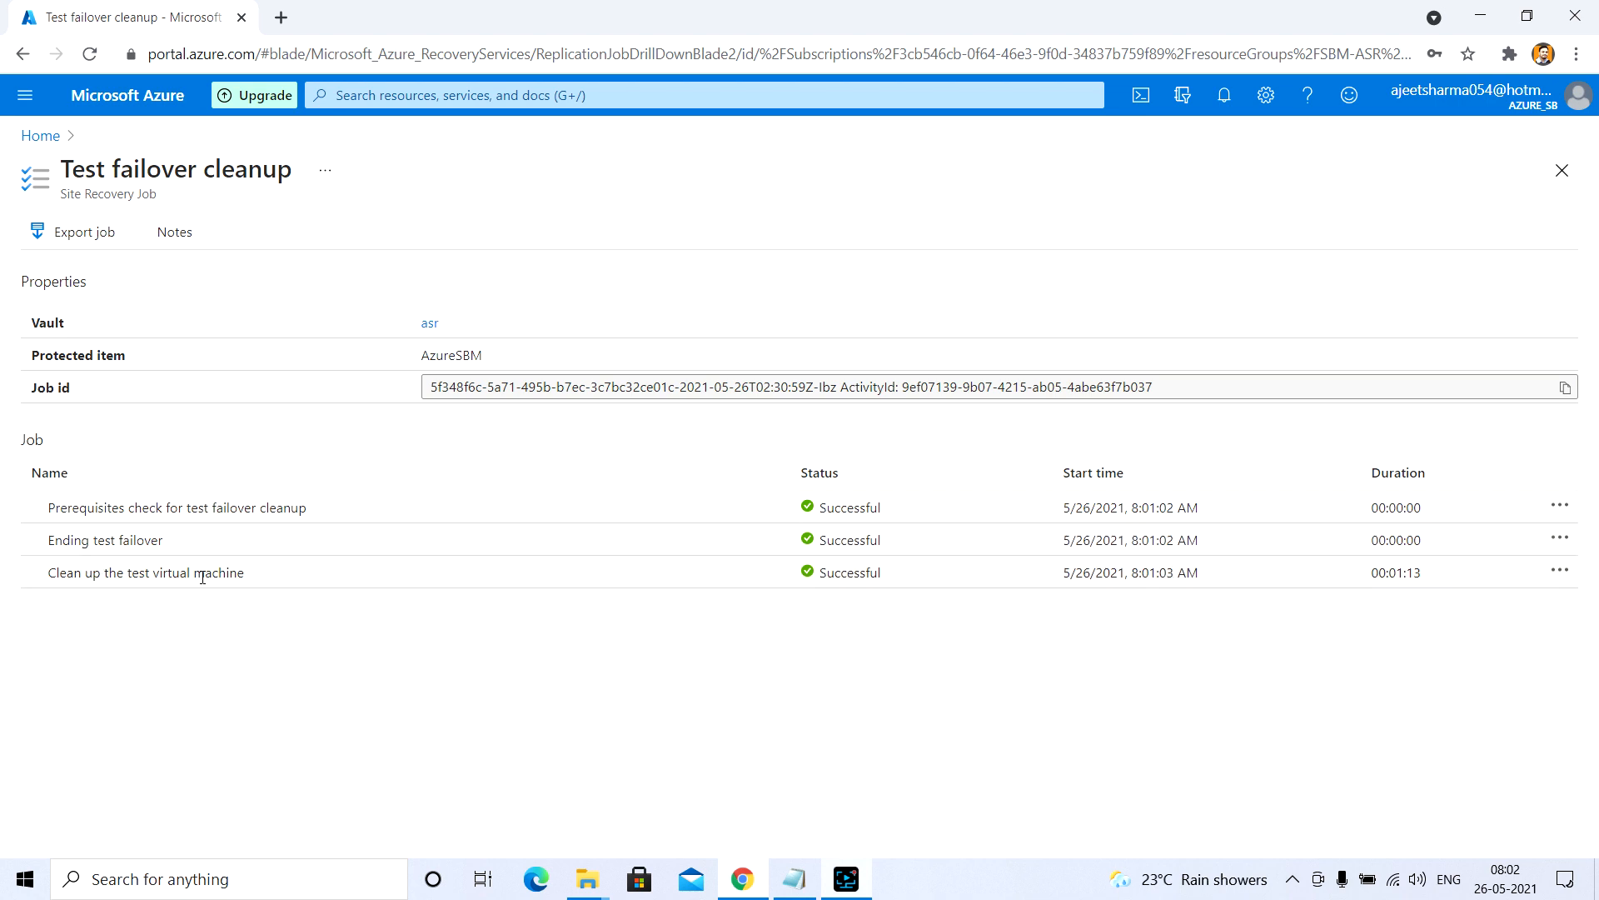
Reopen the ASR vault's replicated items and check the status of AzureSBM on its overview.
{"action": "left_click", "coordinate": [40, 135]}
{"action": "left_click", "coordinate": [273, 417]}
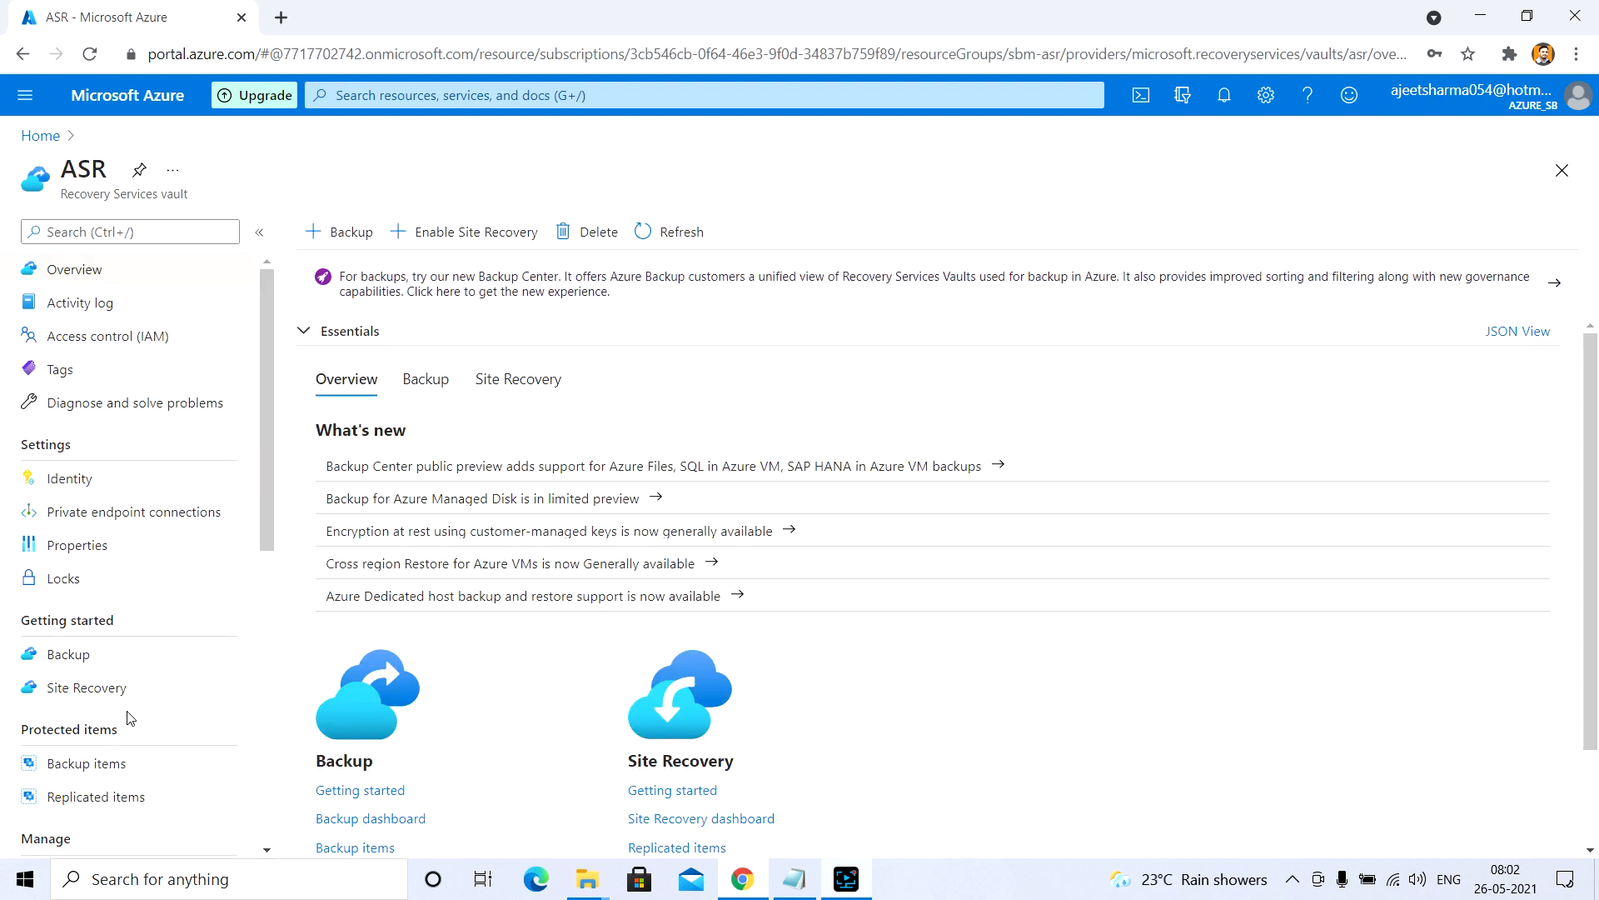
{"action": "left_click", "coordinate": [99, 799]}
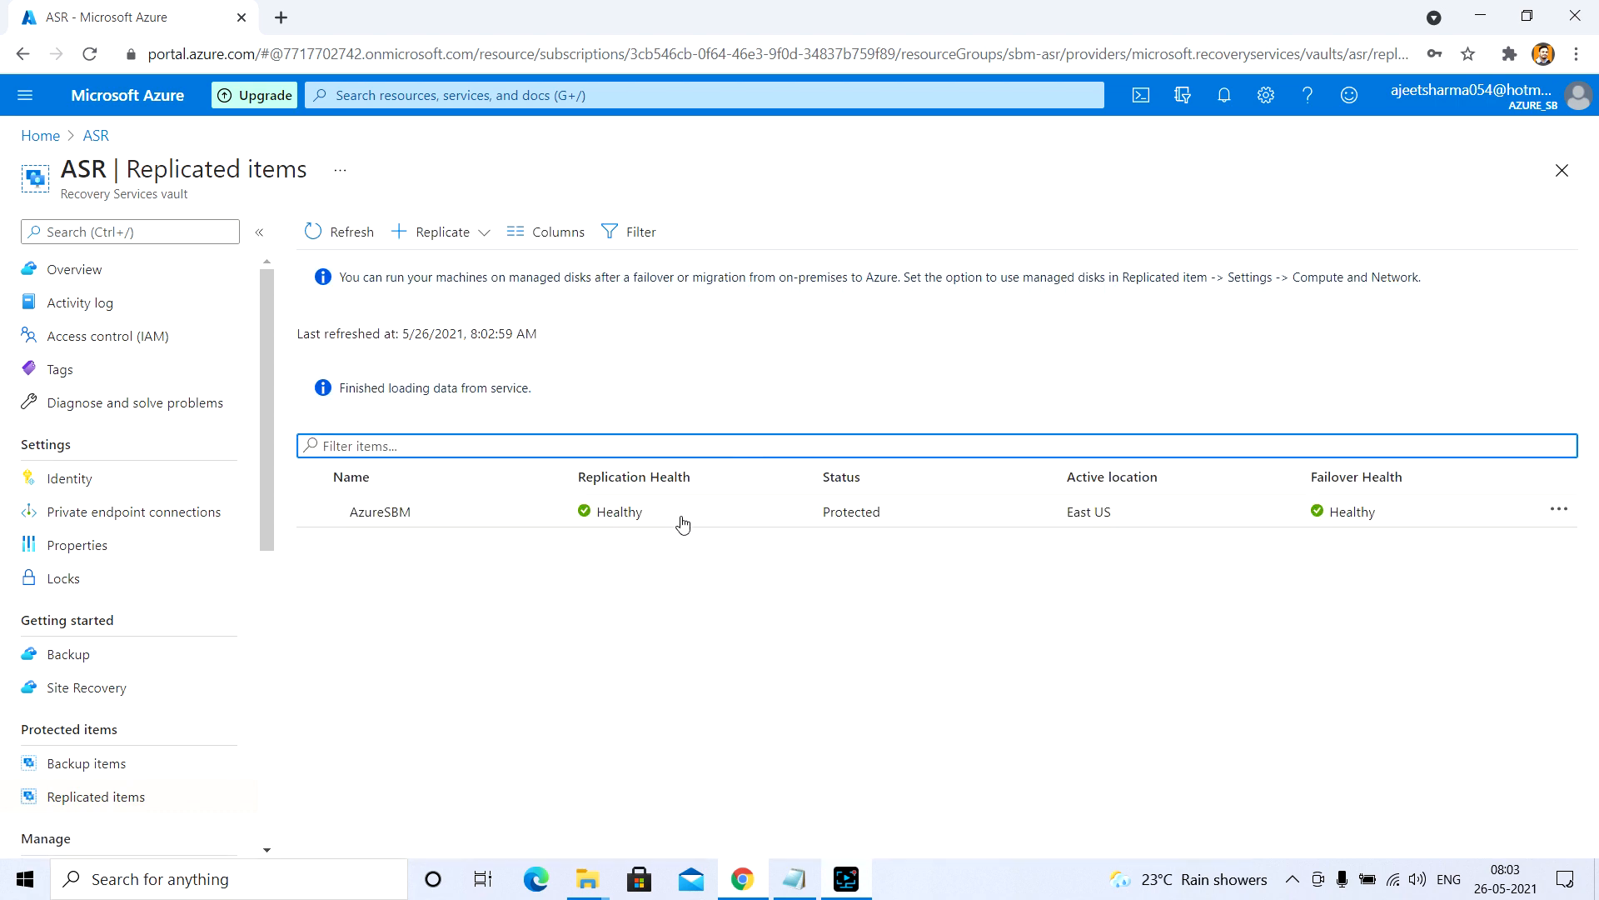
{"action": "left_click", "coordinate": [742, 521]}
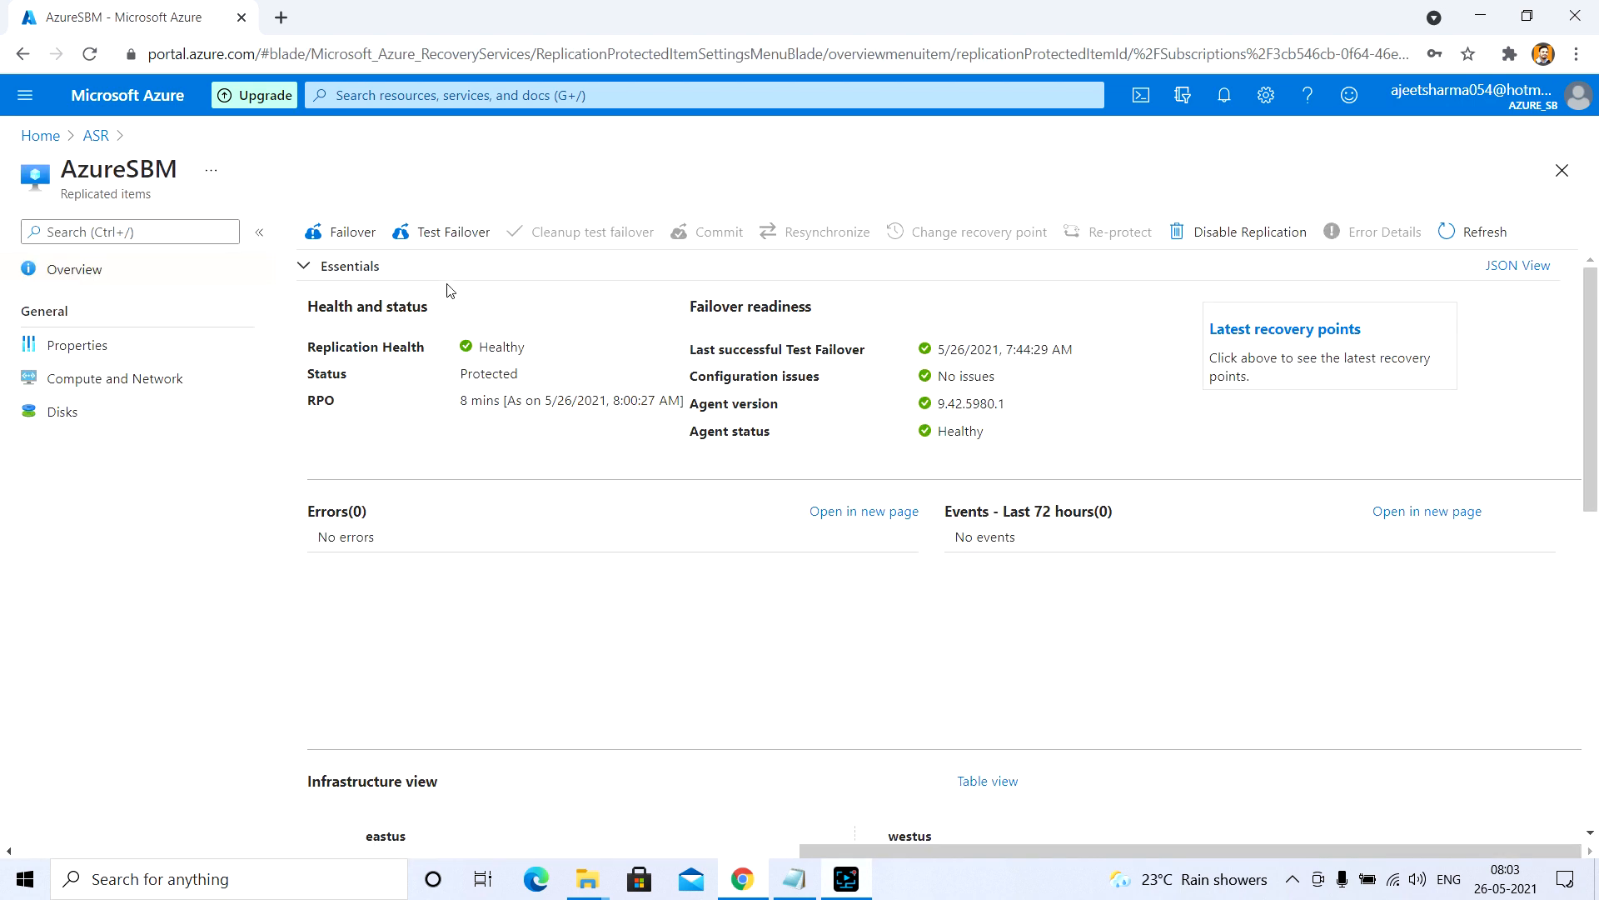
Review the AzureSBM failover settings and recovery point options, trying Latest app-consistent, and leave without starting the failover.
{"action": "left_click", "coordinate": [354, 232]}
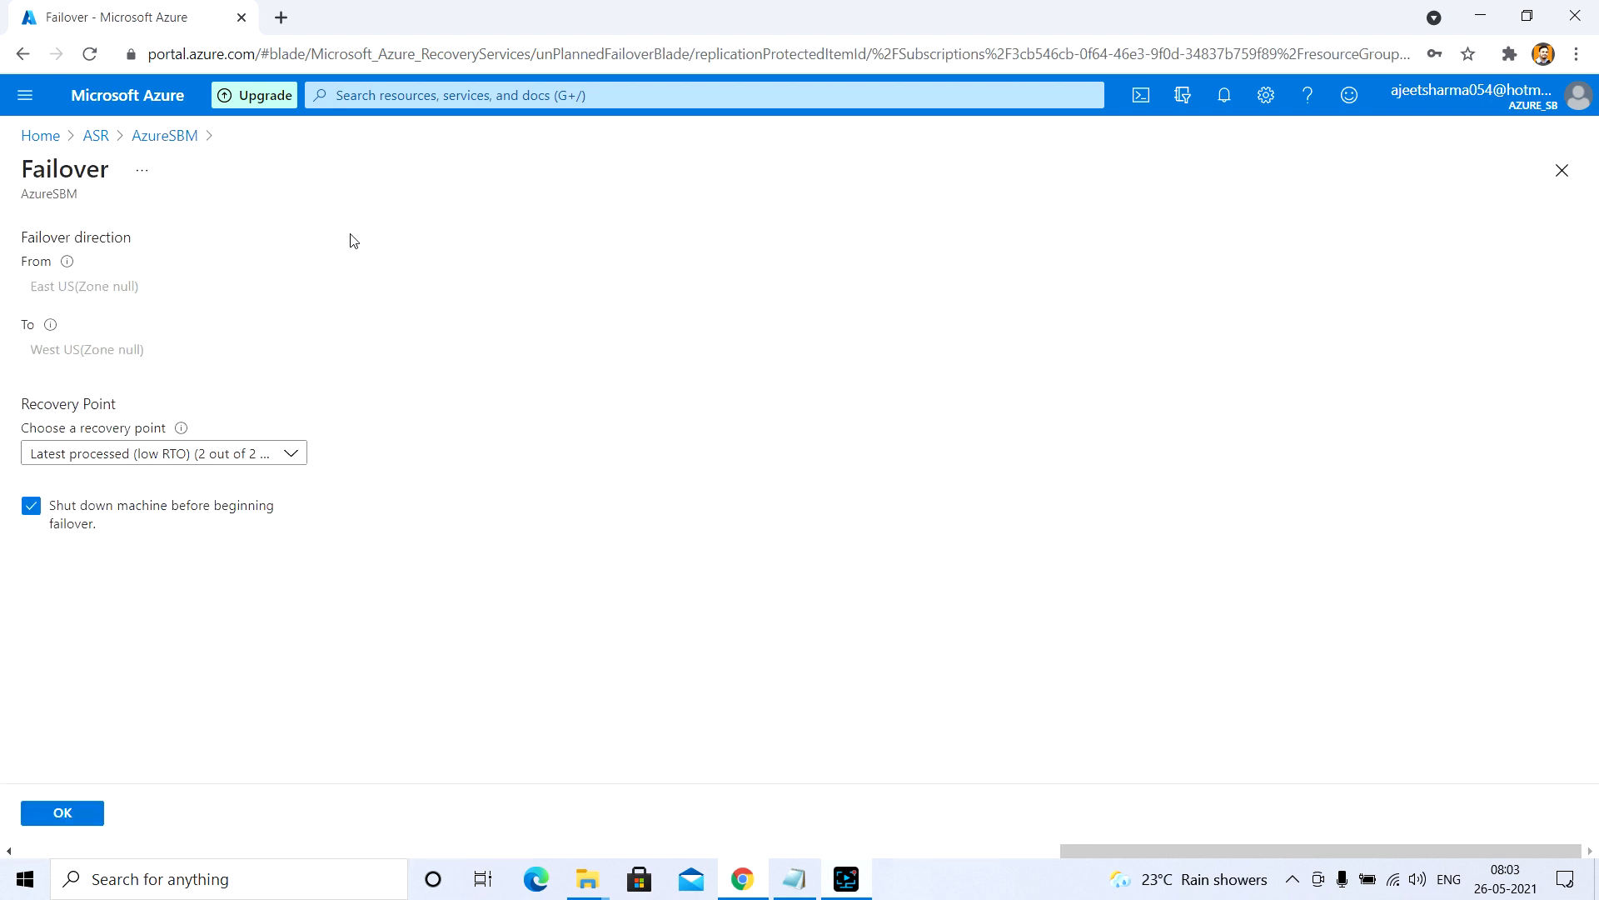
{"action": "left_click", "coordinate": [235, 455]}
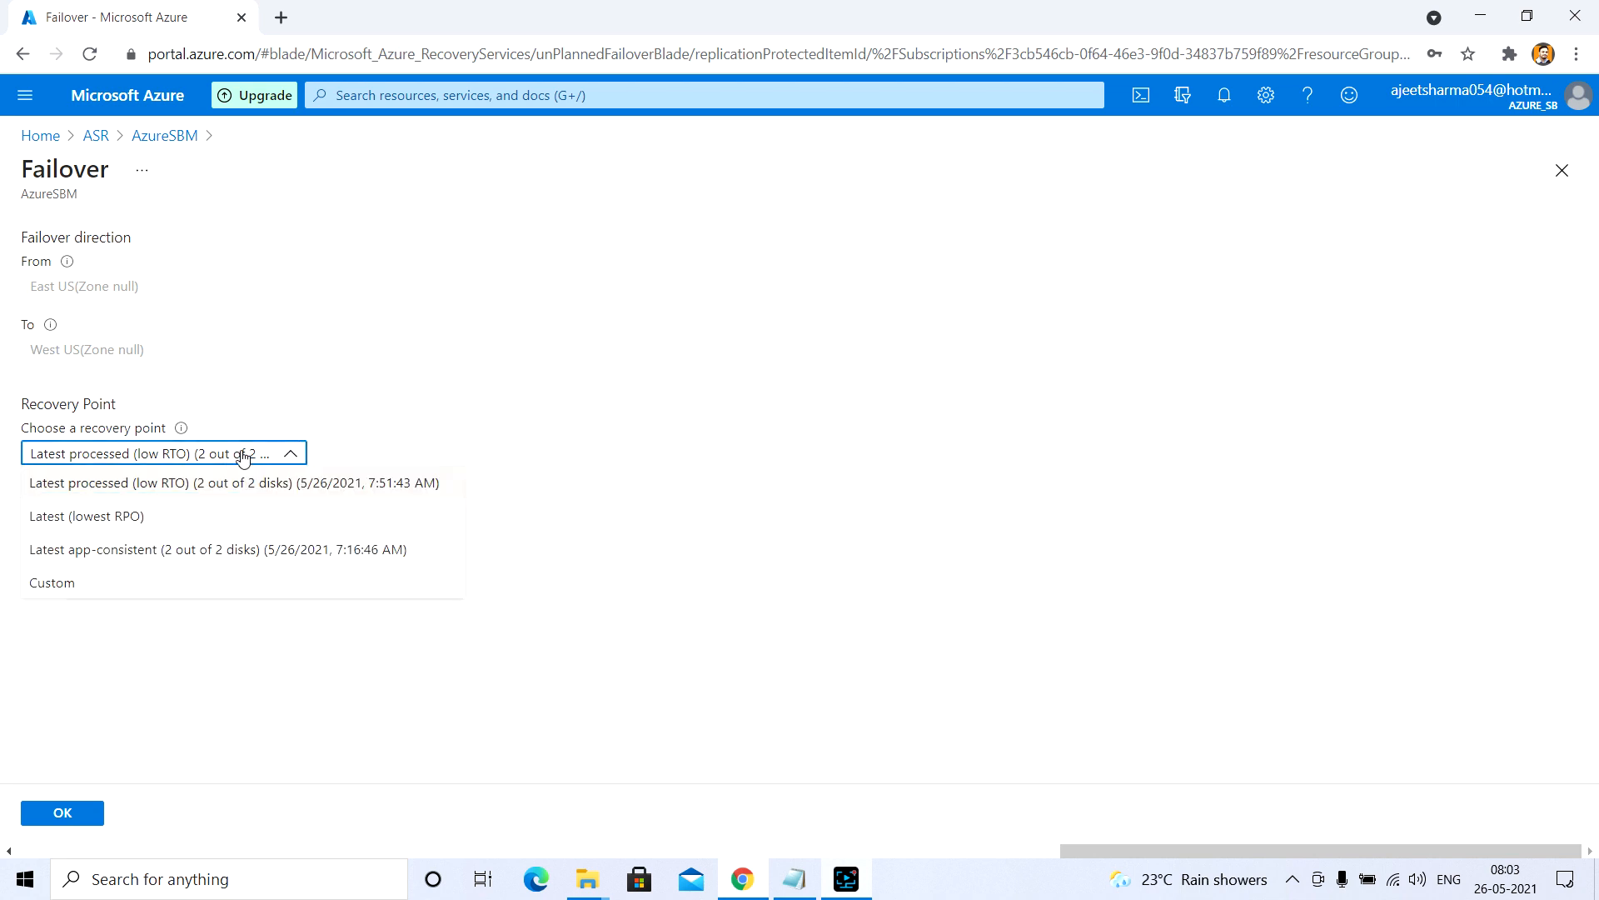
{"action": "left_click", "coordinate": [181, 558]}
{"action": "left_click", "coordinate": [184, 454]}
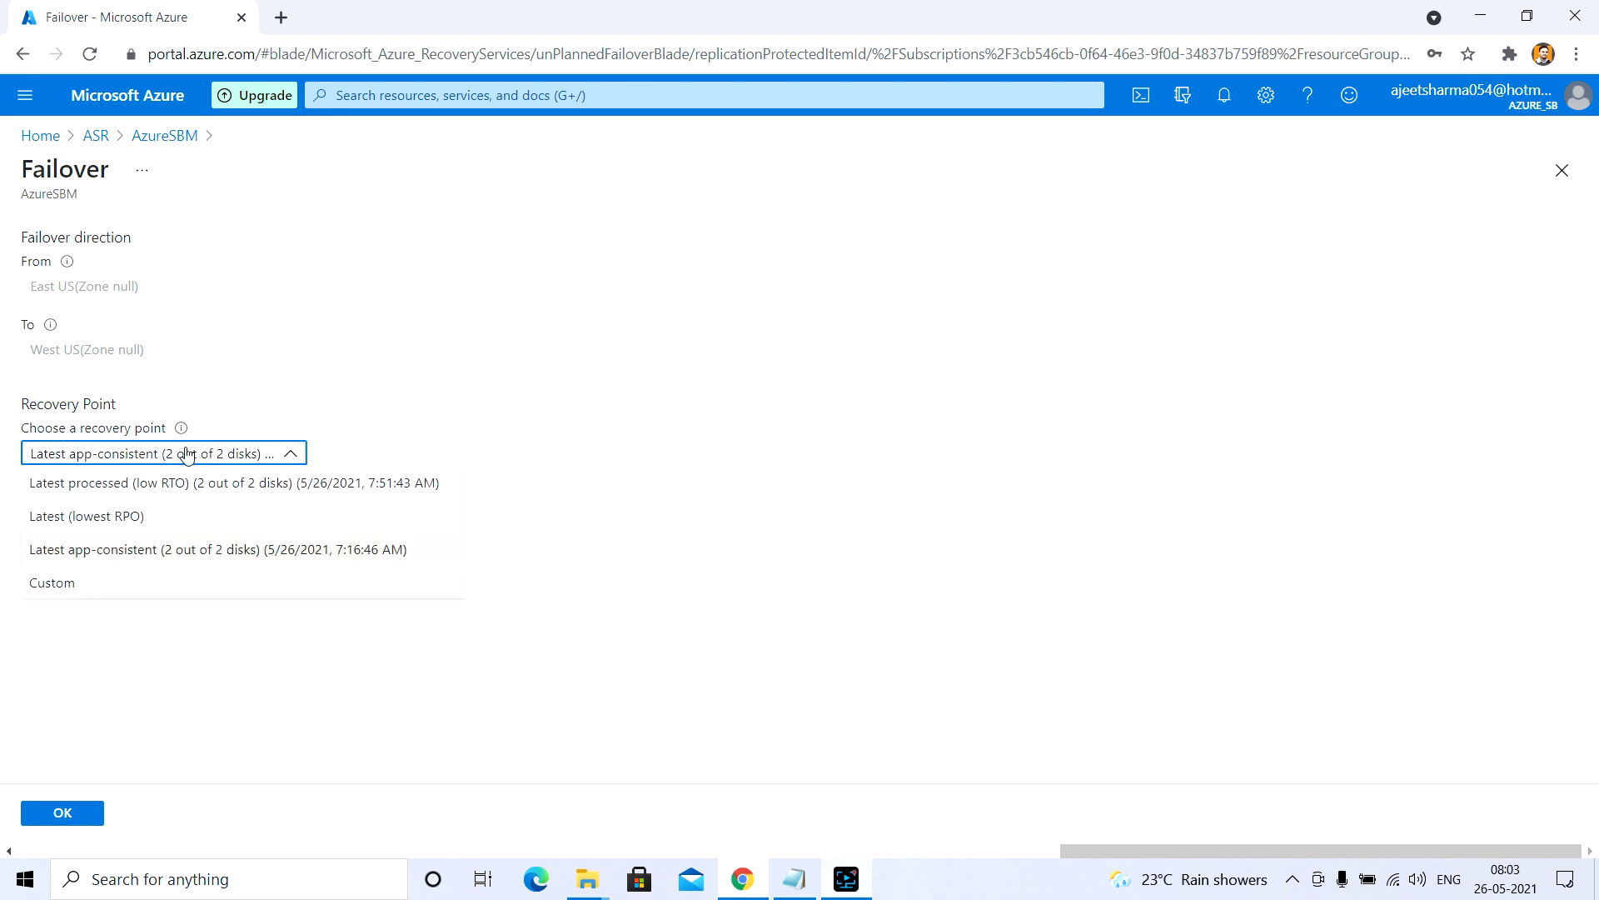
{"action": "left_click", "coordinate": [165, 557]}
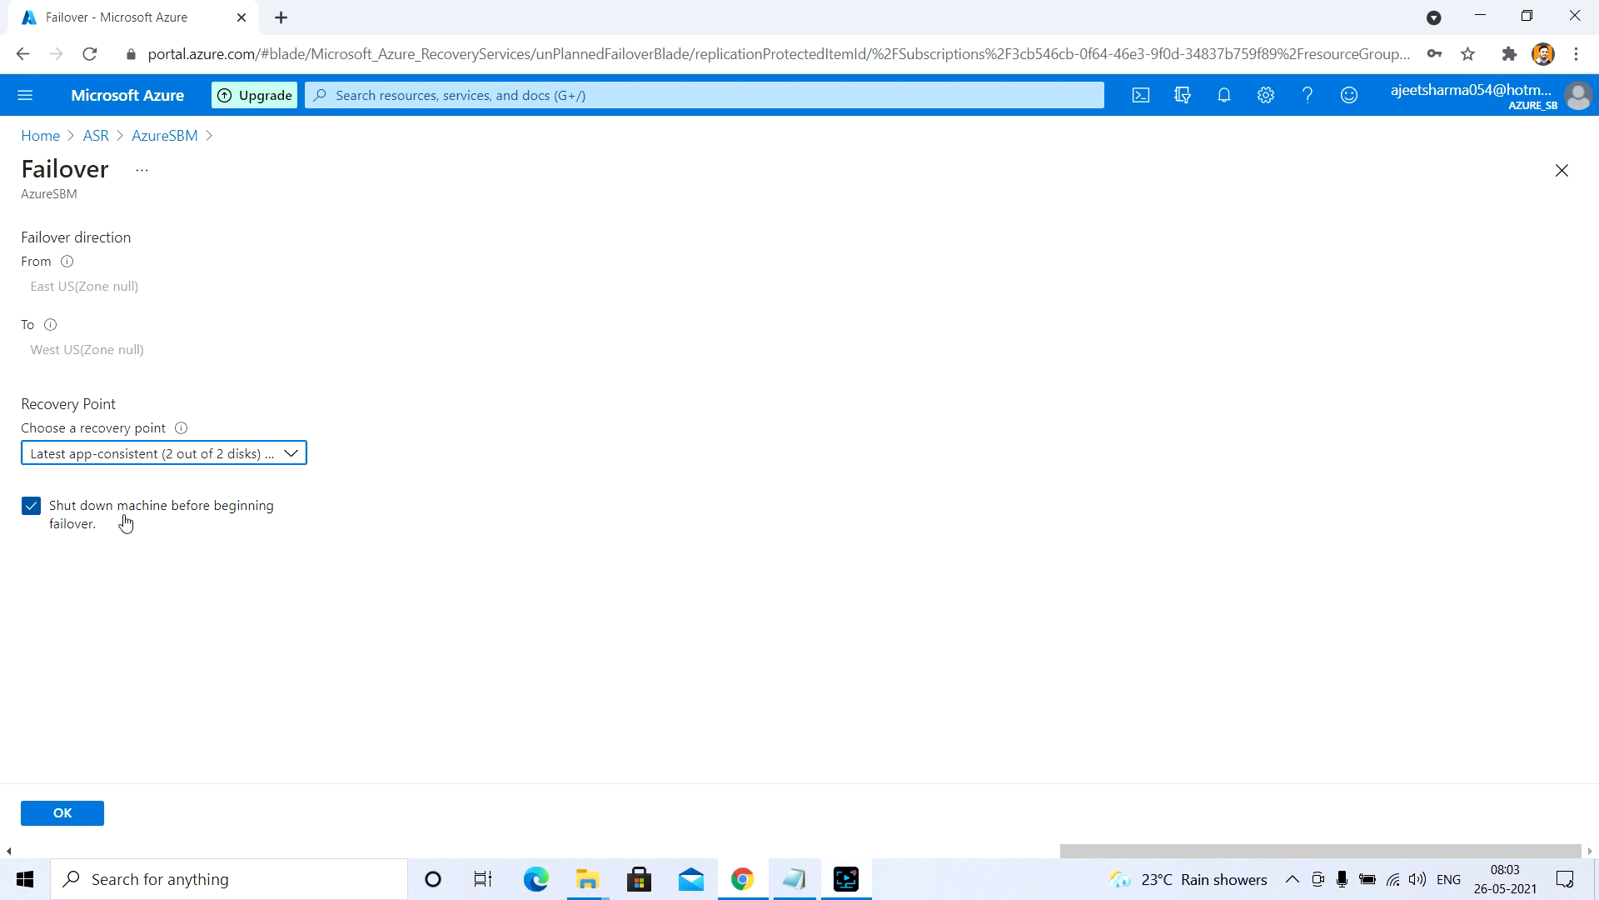
{"action": "left_click", "coordinate": [104, 142]}
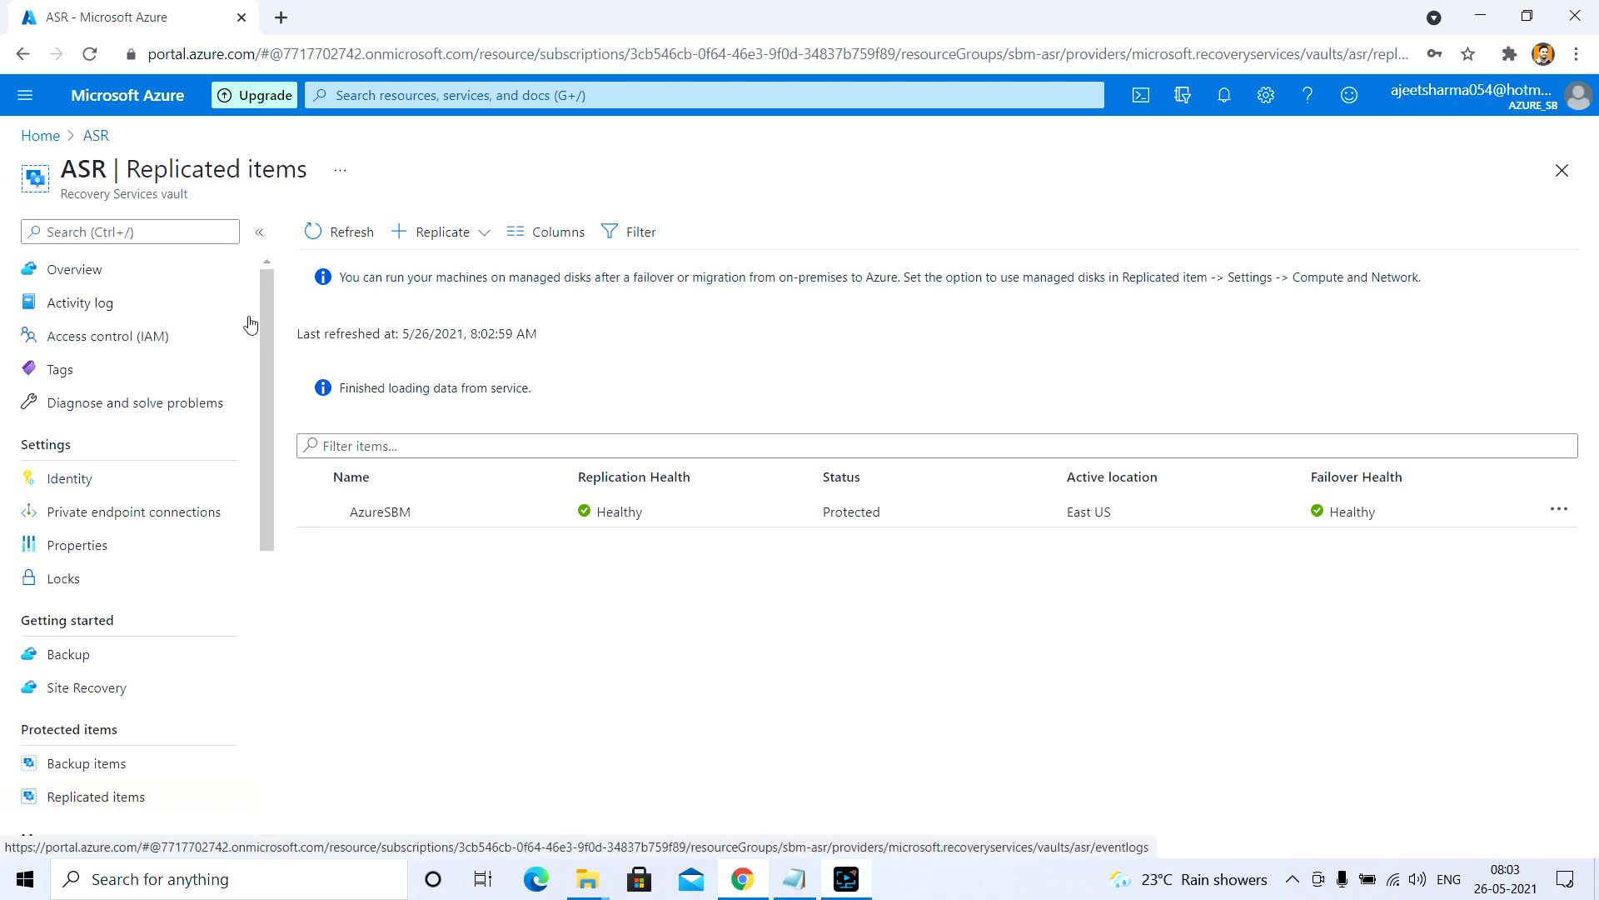
View the Recovery Plans (Site Recovery) page of the ASR vault.
{"action": "mouse_move", "coordinate": [263, 293]}
{"action": "left_mouse_down"}
{"action": "mouse_move", "coordinate": [258, 417]}
{"action": "mouse_move", "coordinate": [267, 308]}
{"action": "left_mouse_up"}
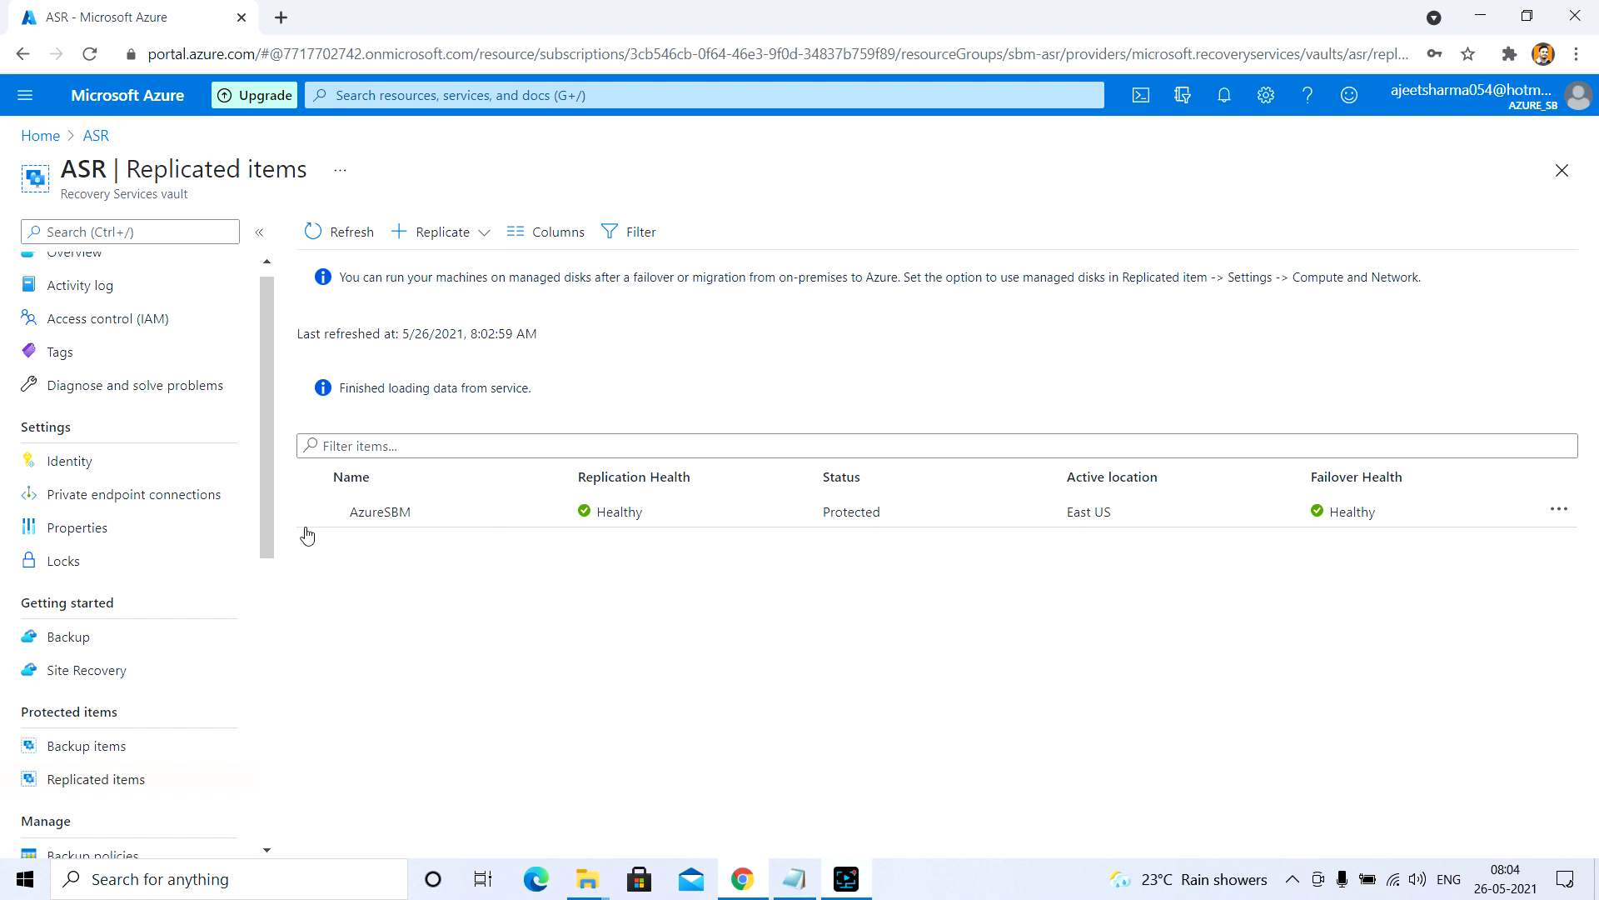
{"action": "left_click_drag", "start_coordinate": [267, 495], "coordinate": [265, 634]}
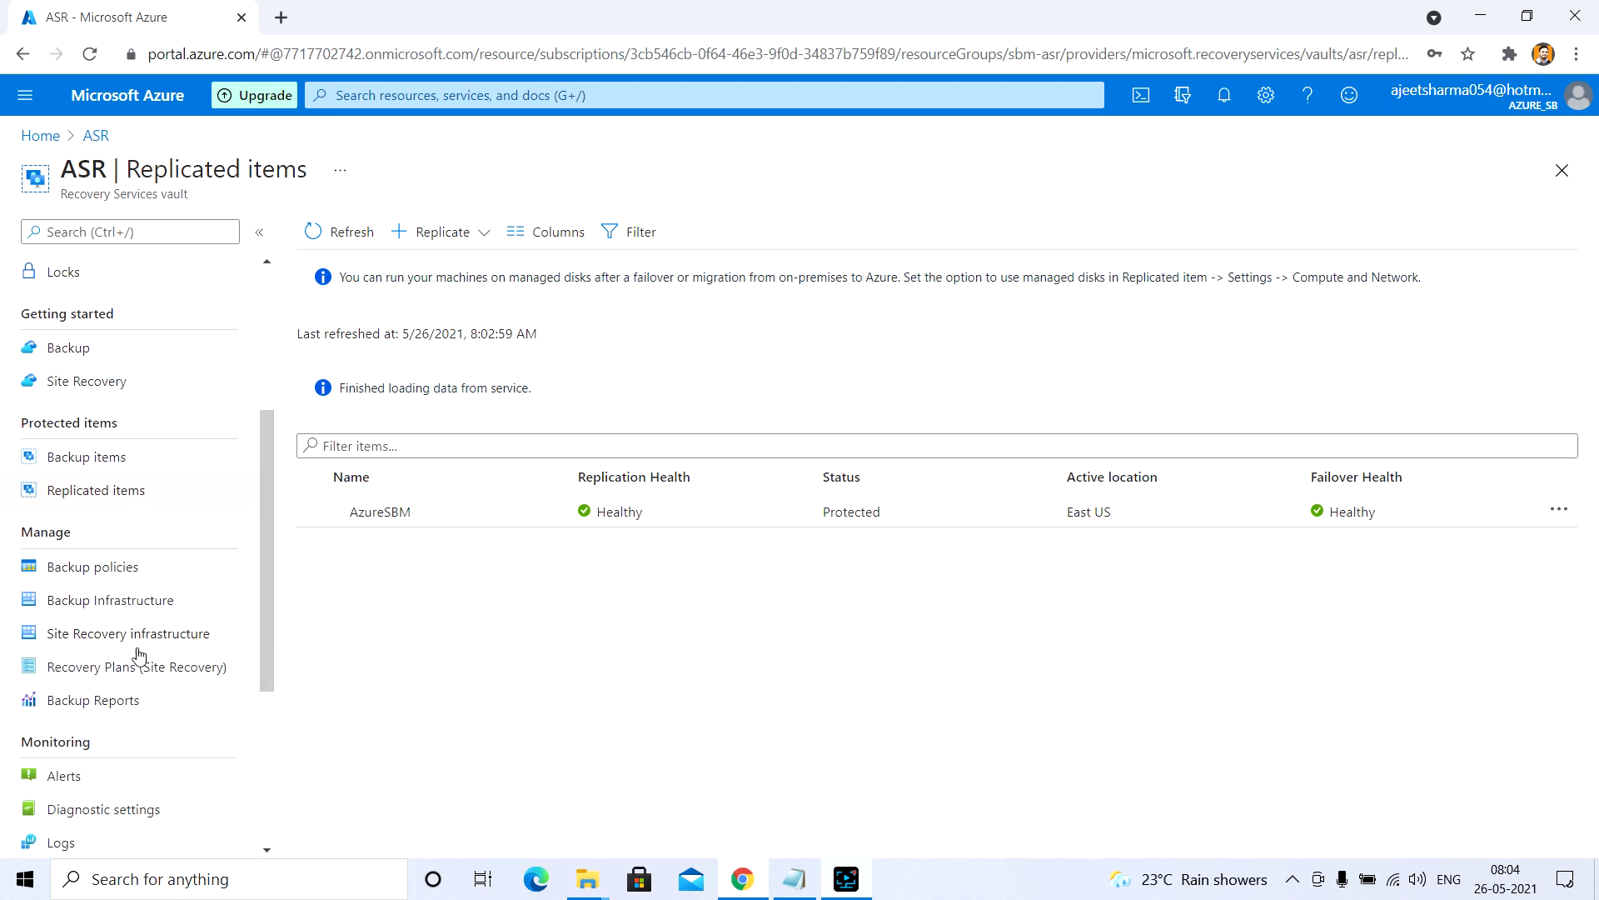
{"action": "left_click", "coordinate": [110, 675]}
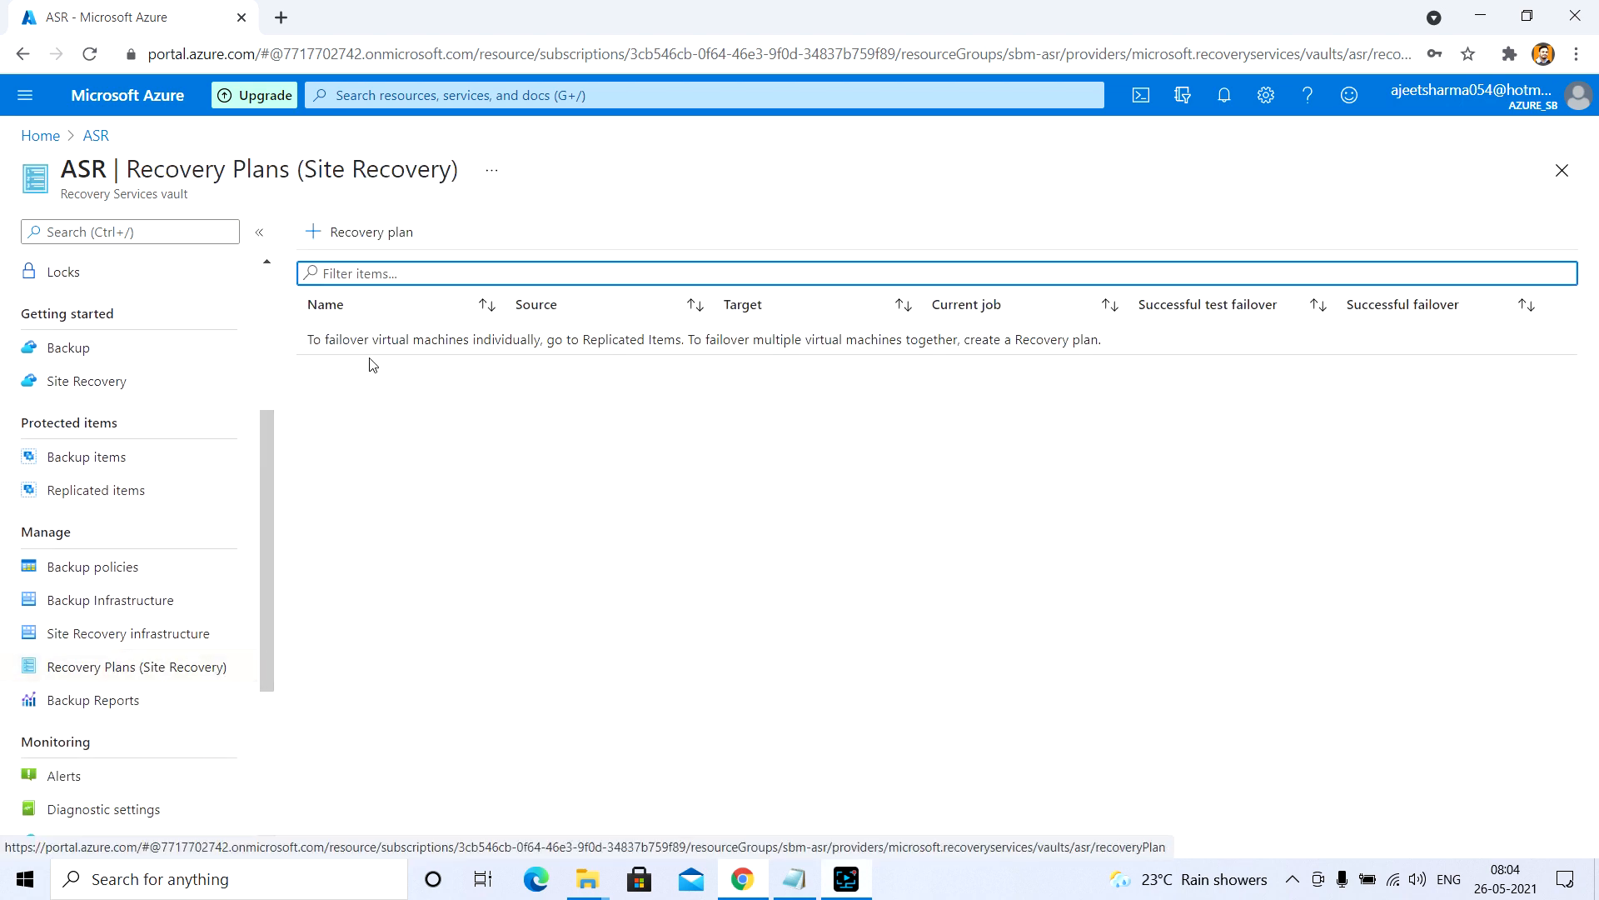
Begin a new recovery plan named RecoveryPlan that allows items with the Resource Manager deployment model.
{"action": "left_click", "coordinate": [374, 233]}
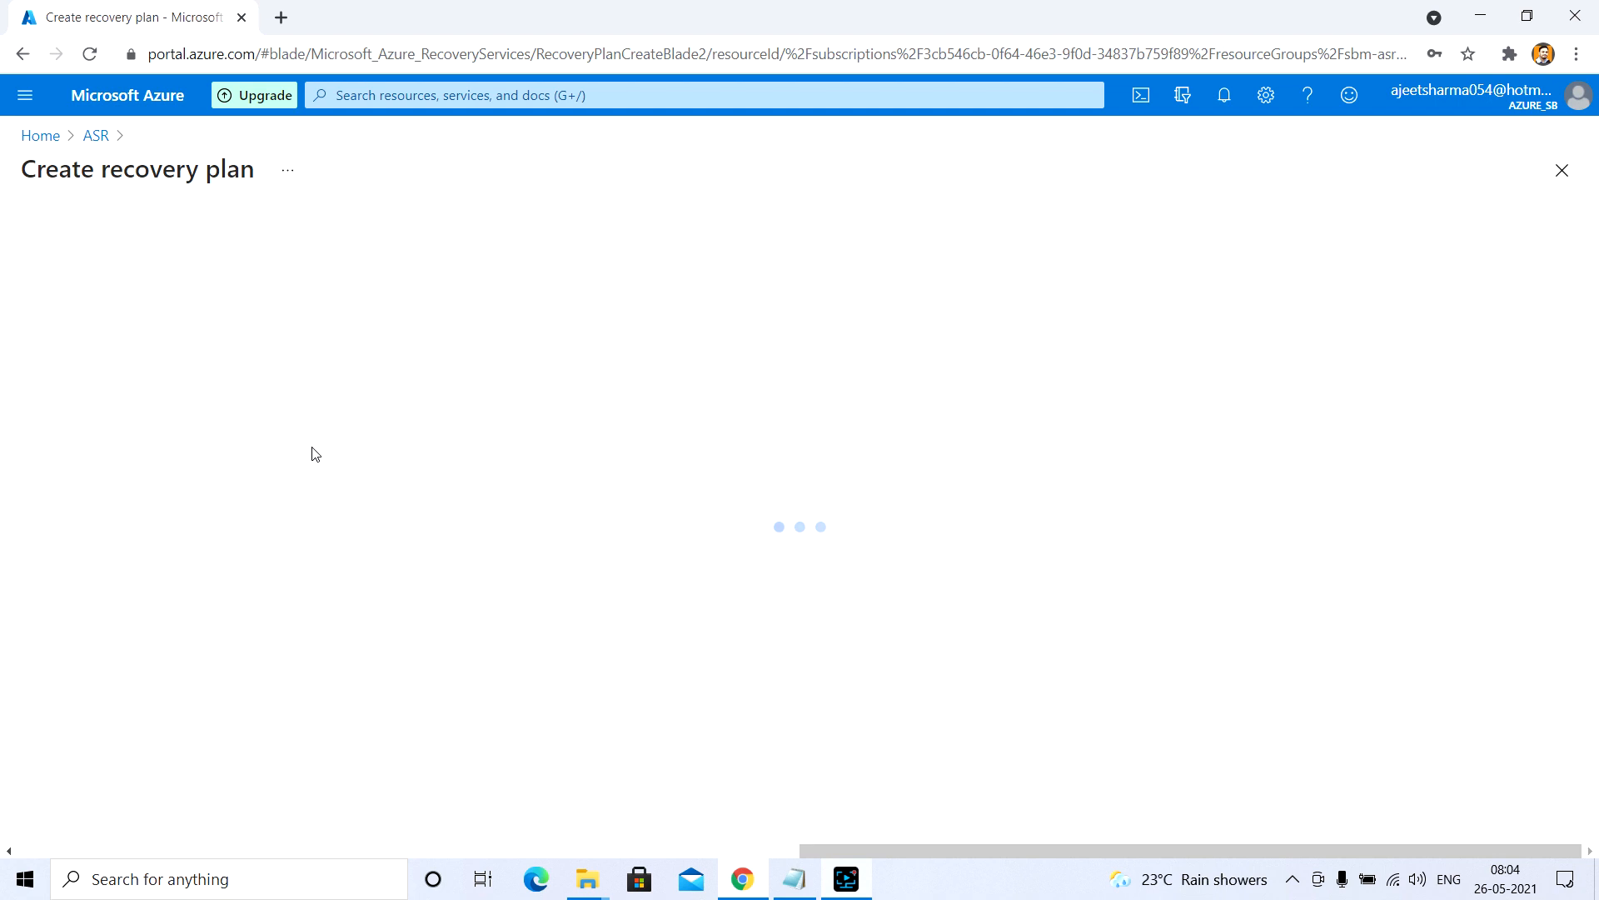
{"action": "left_click", "coordinate": [229, 359]}
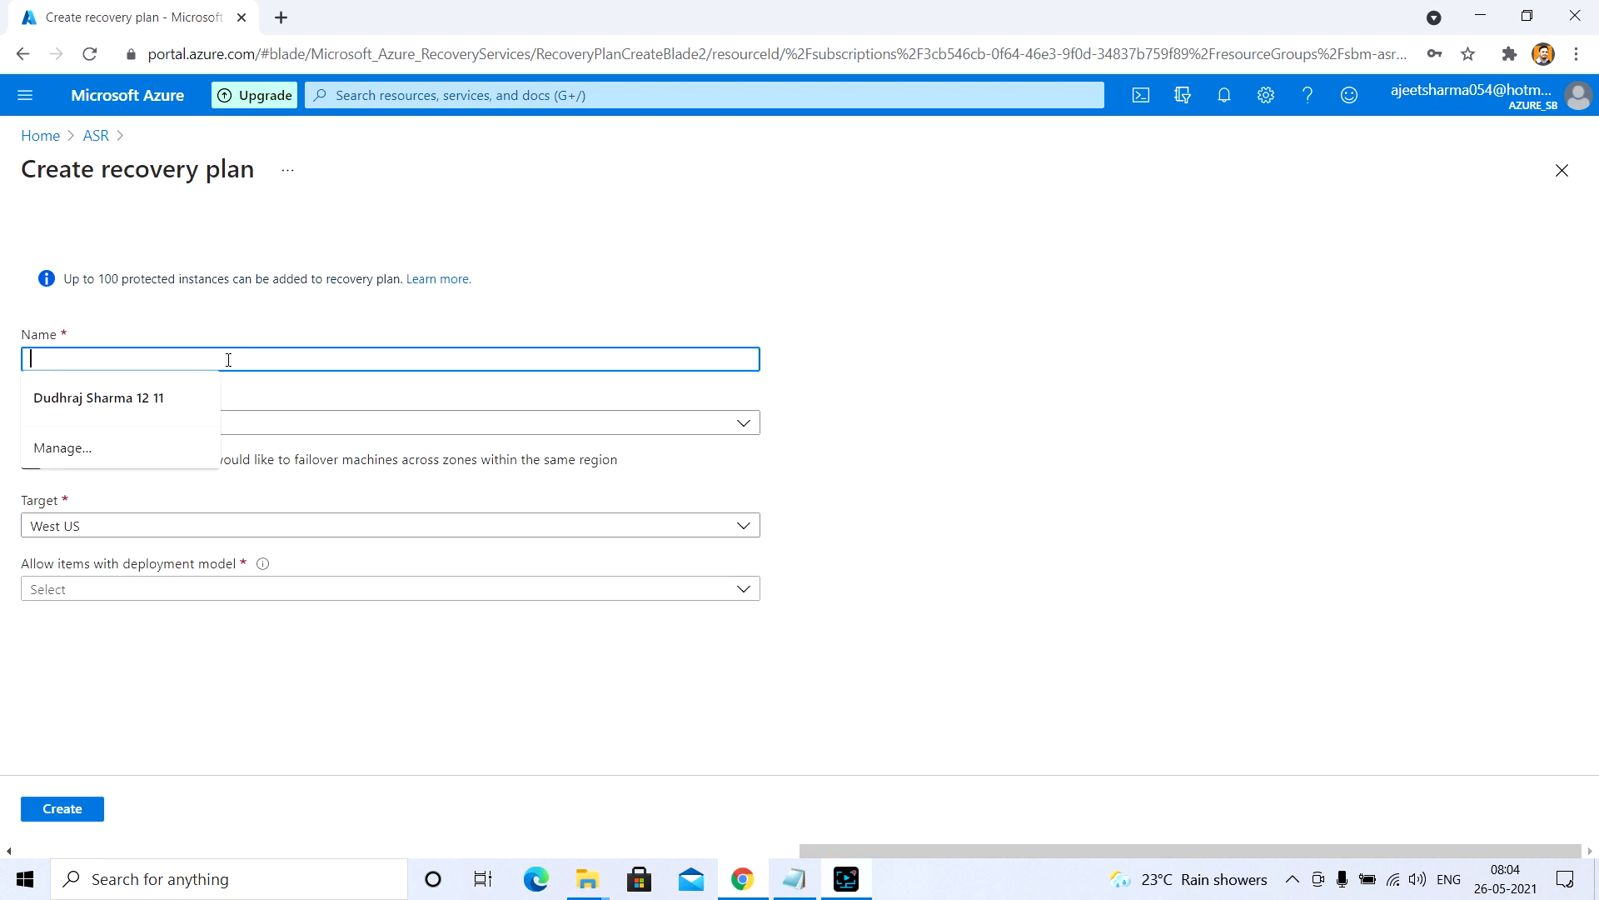
{"action": "left_click", "coordinate": [568, 697]}
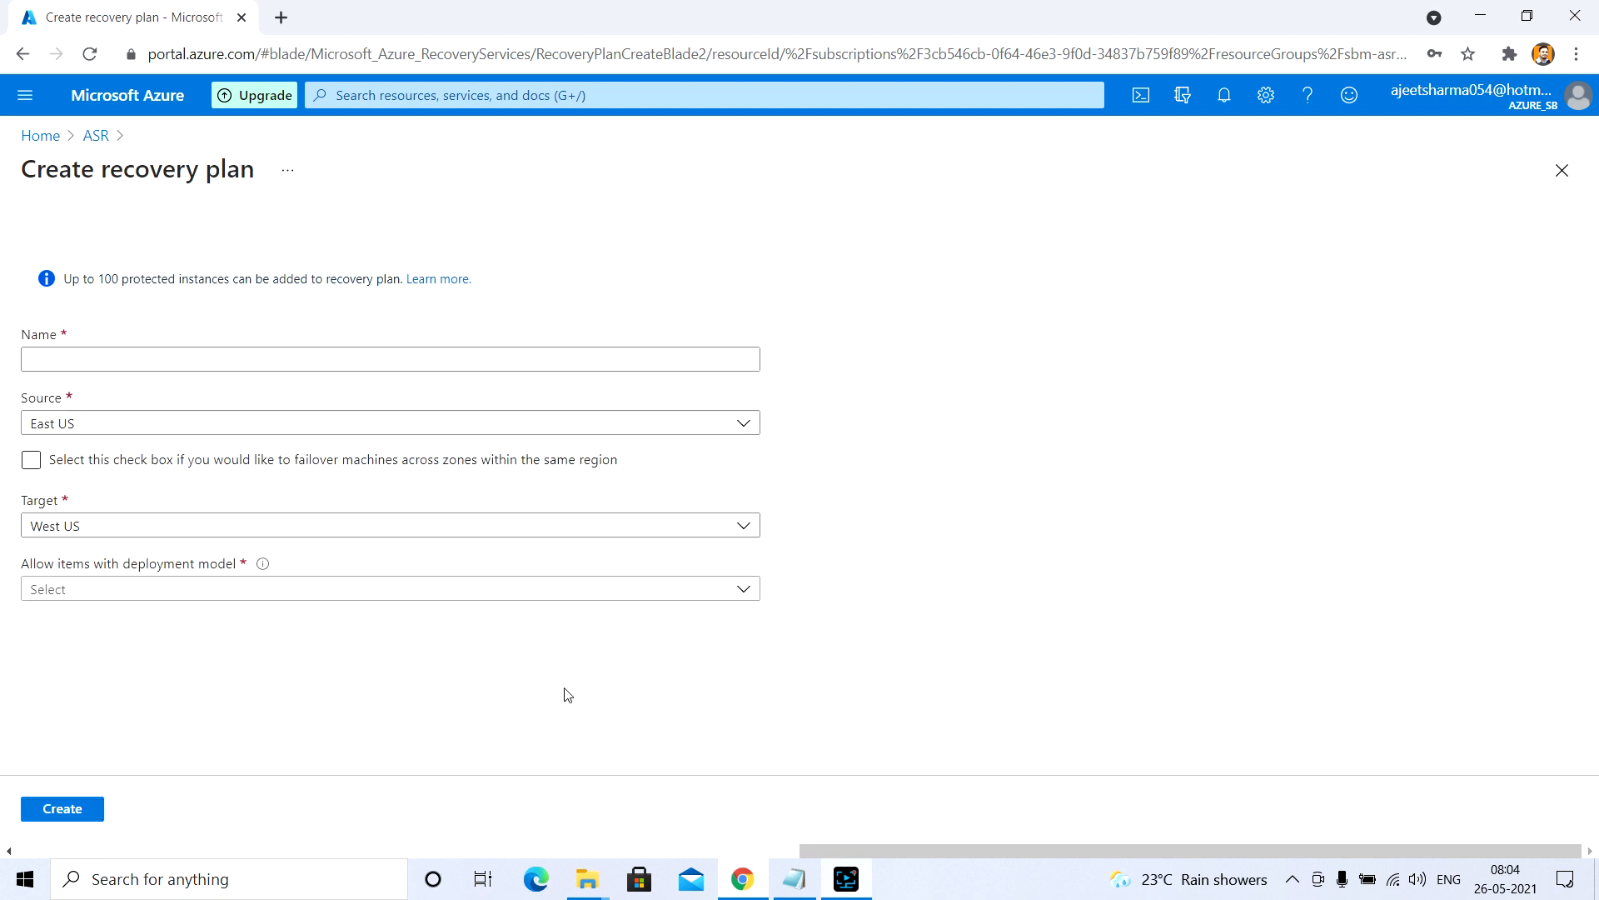
{"action": "left_click", "coordinate": [360, 359]}
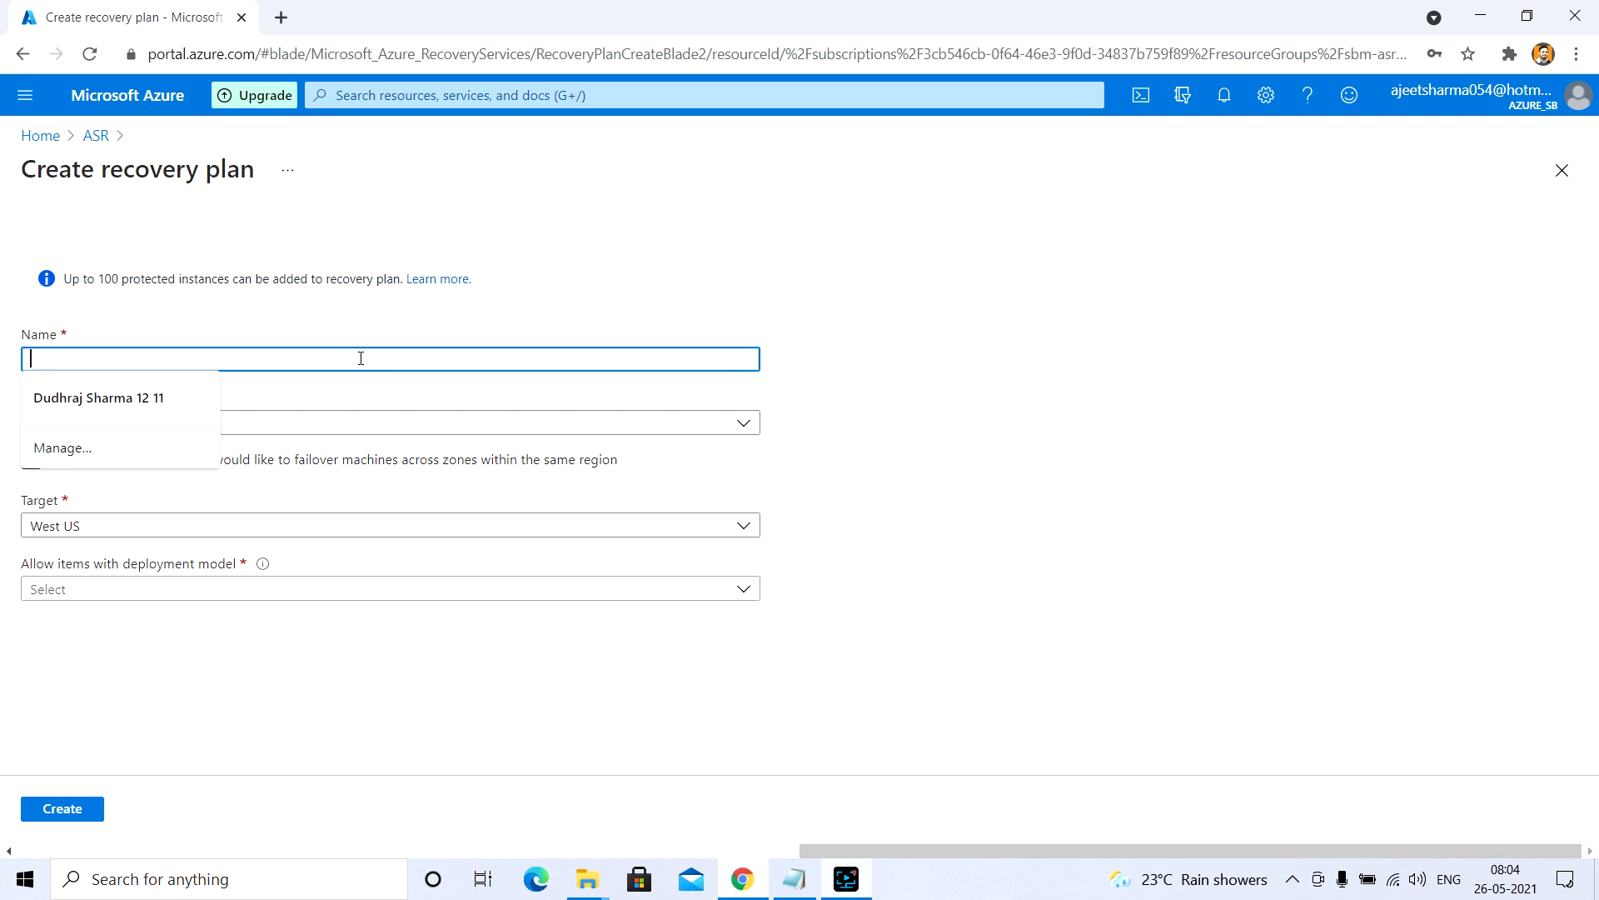
{"action": "type", "text": "Rec"}
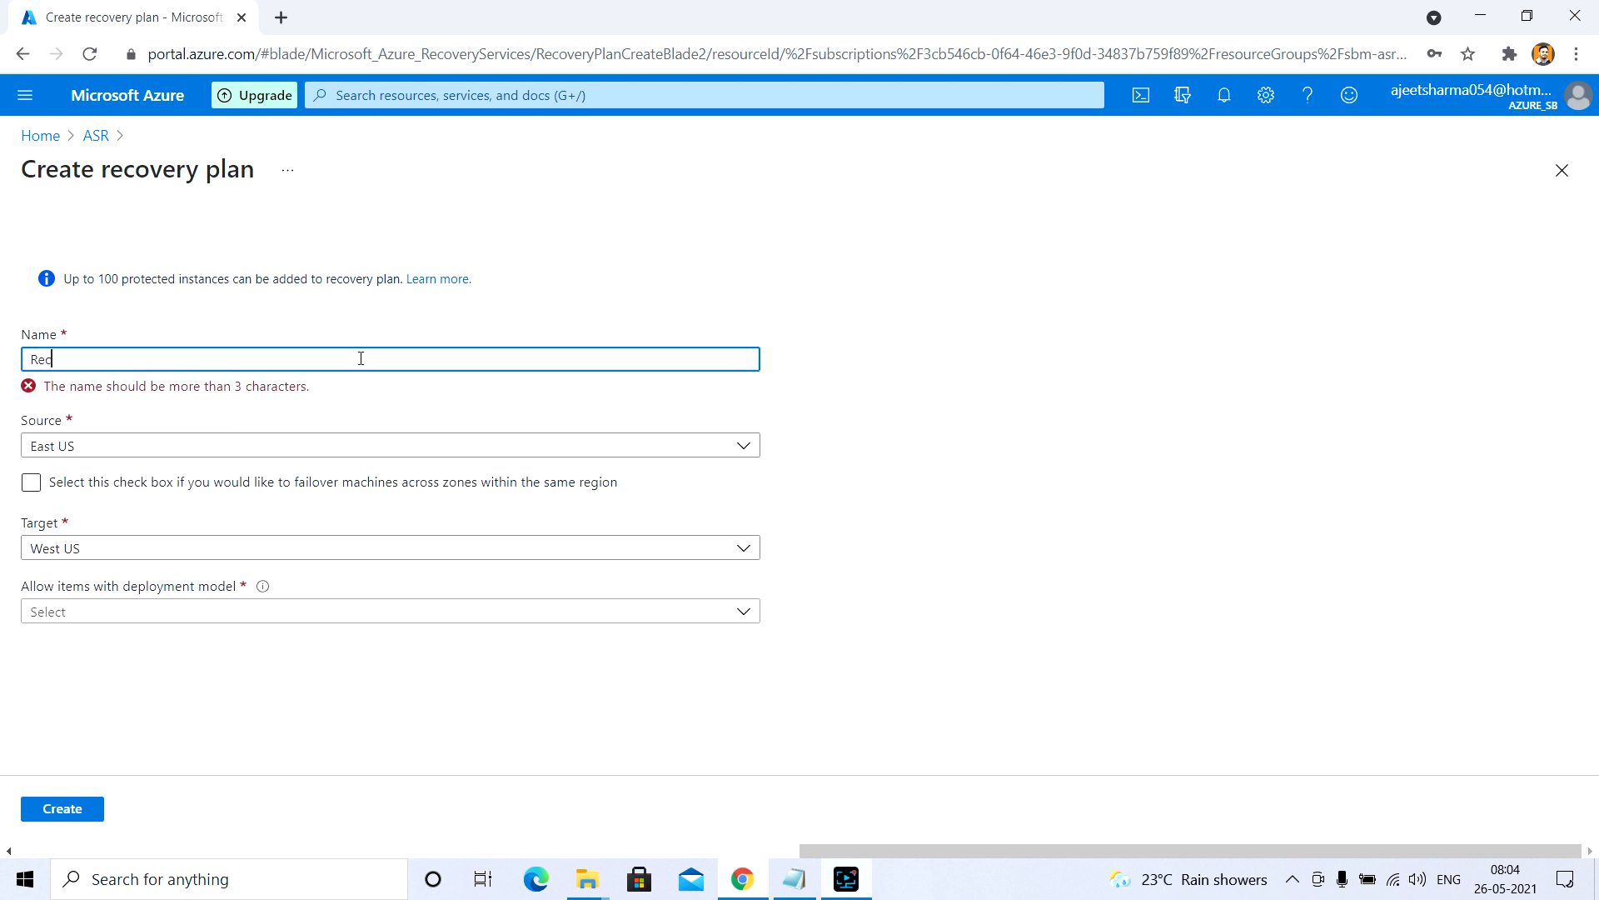
{"action": "type", "text": "overyPlan"}
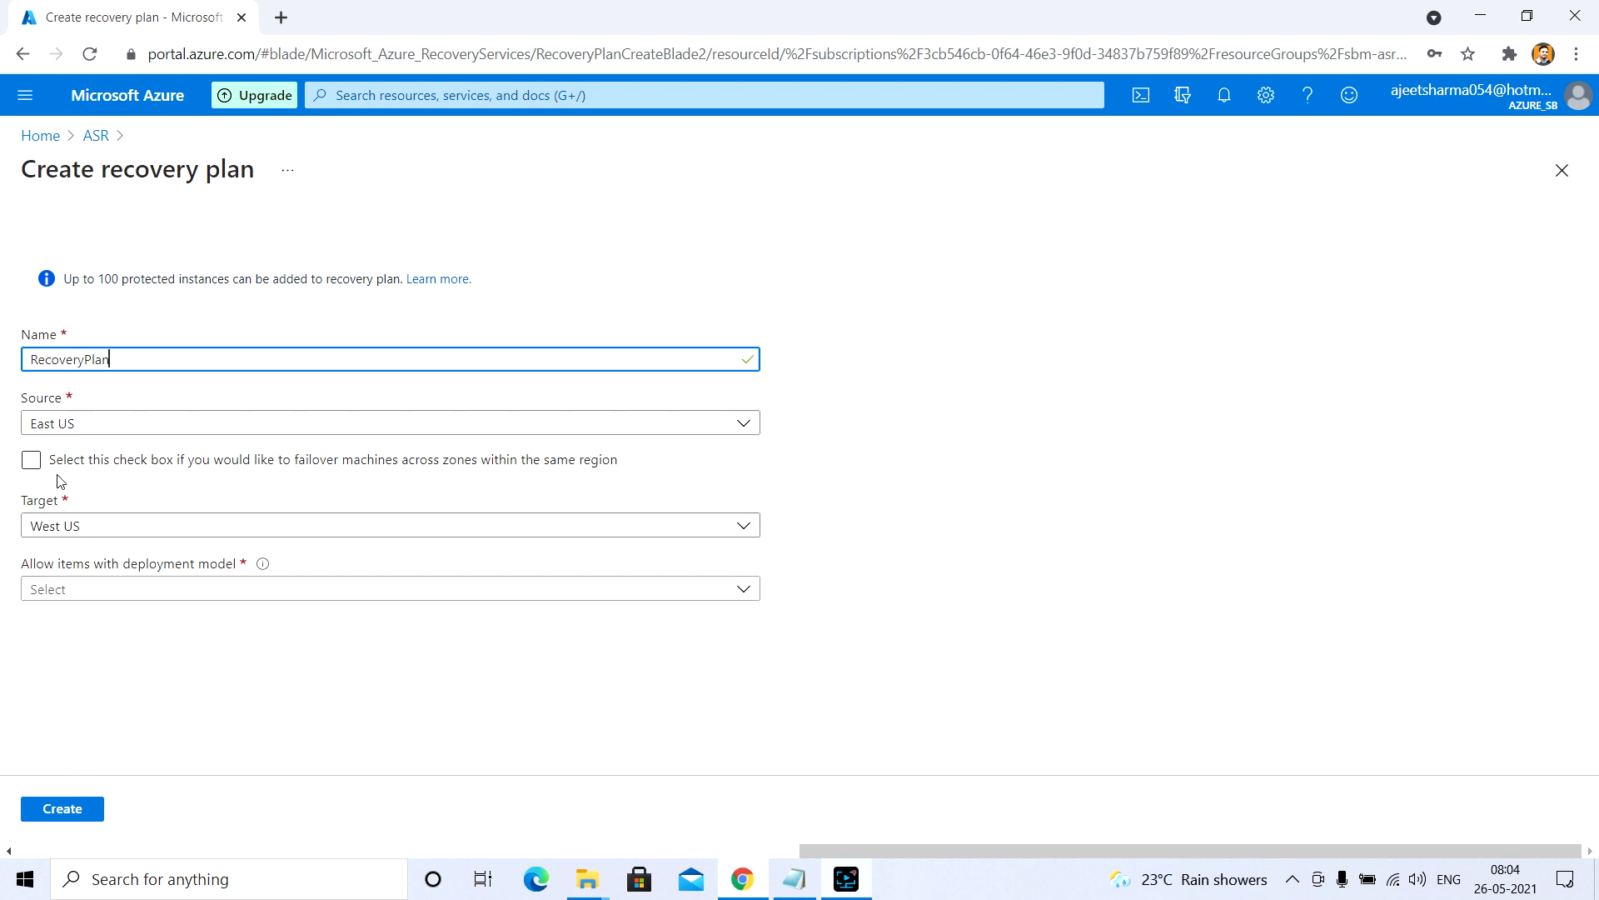
{"action": "left_click", "coordinate": [129, 591]}
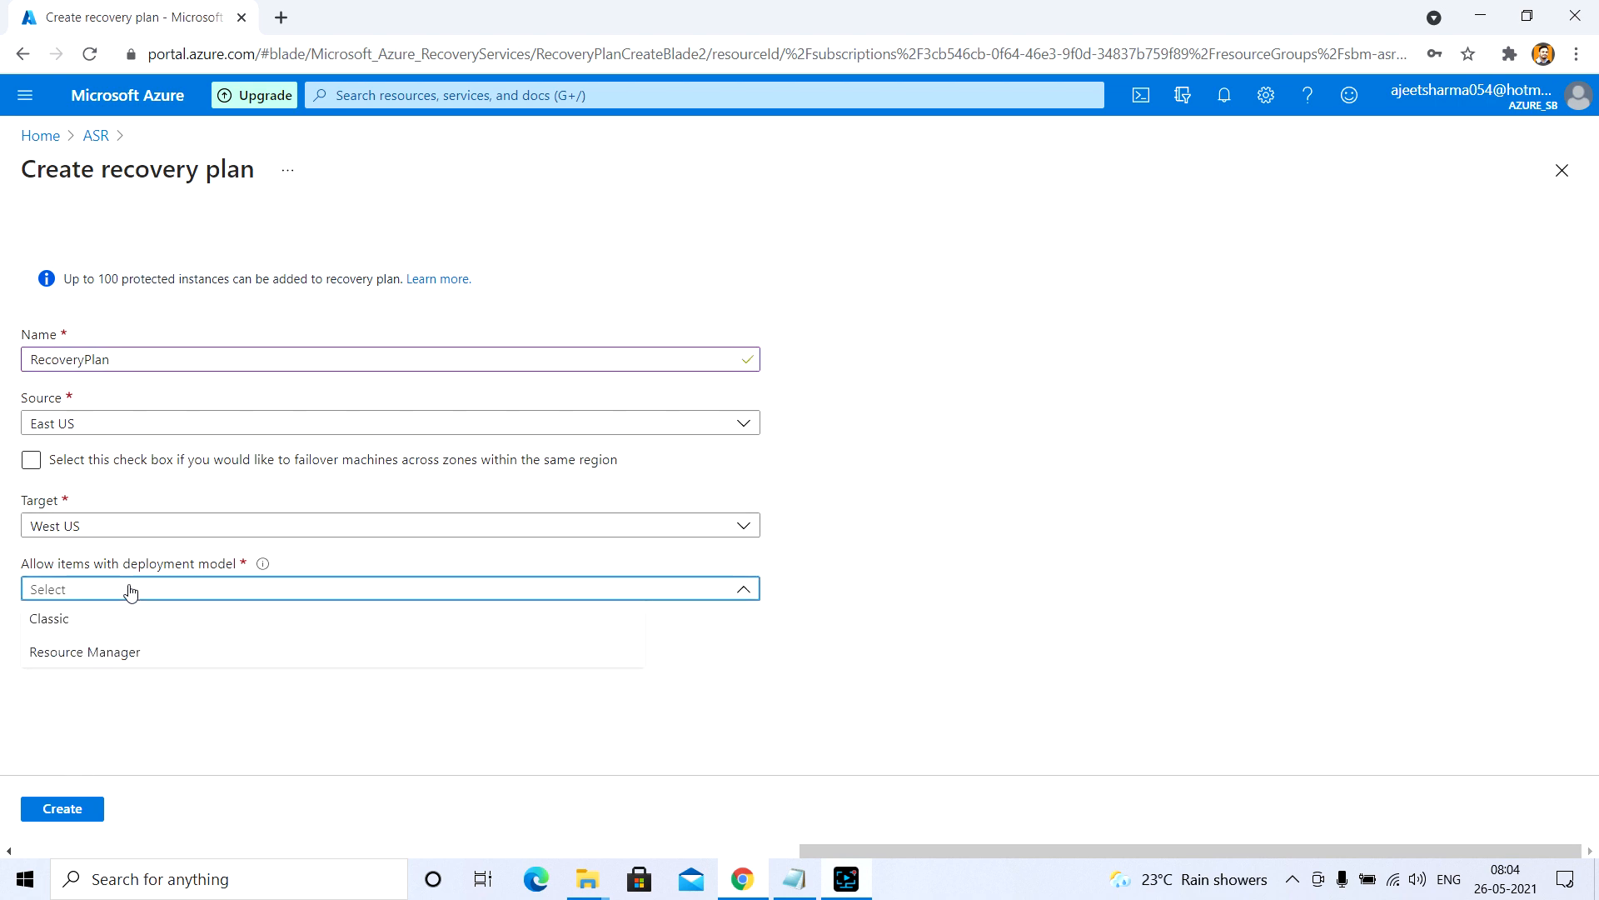
{"action": "left_click", "coordinate": [92, 656]}
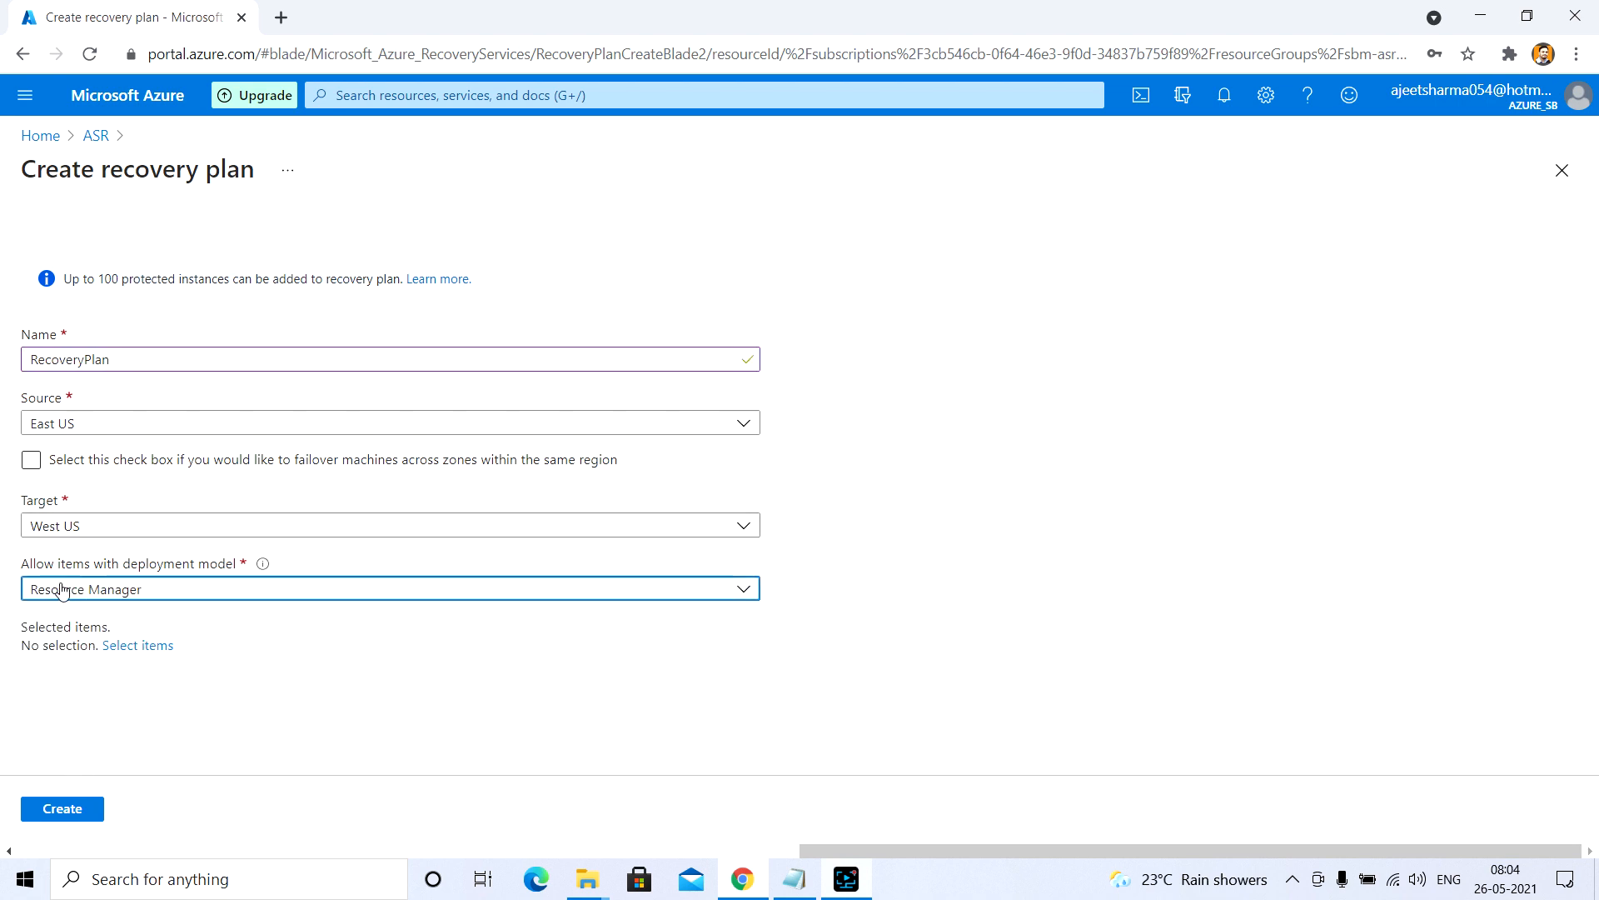
Add the AzureSBM machine to the recovery plan's selected items and create the plan.
{"action": "left_click", "coordinate": [139, 646]}
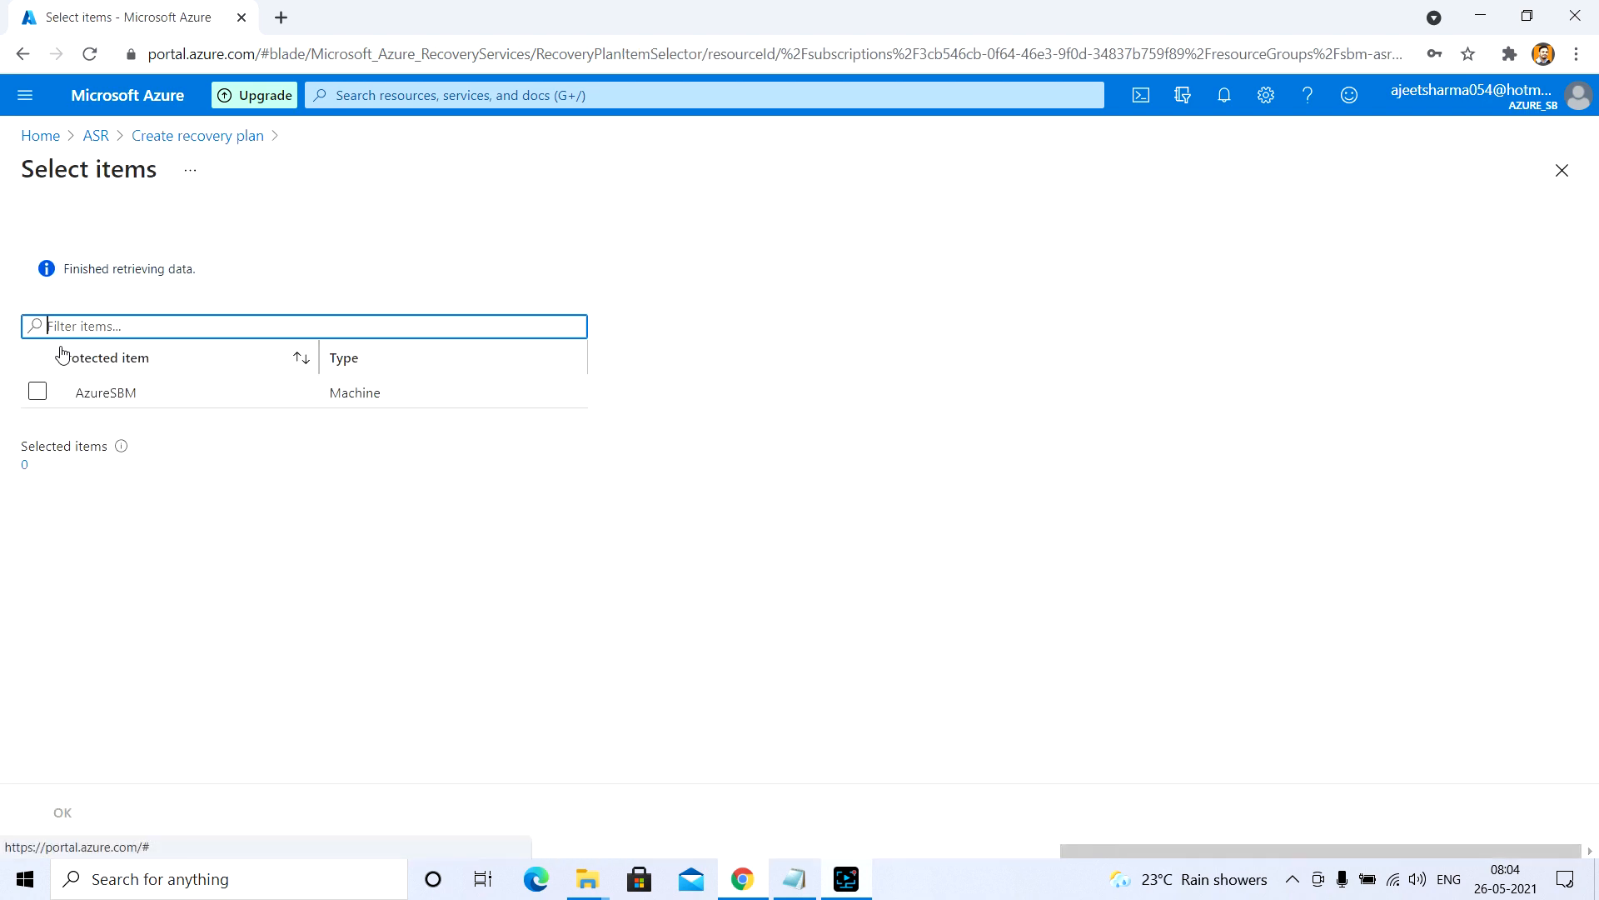
{"action": "left_click", "coordinate": [38, 393]}
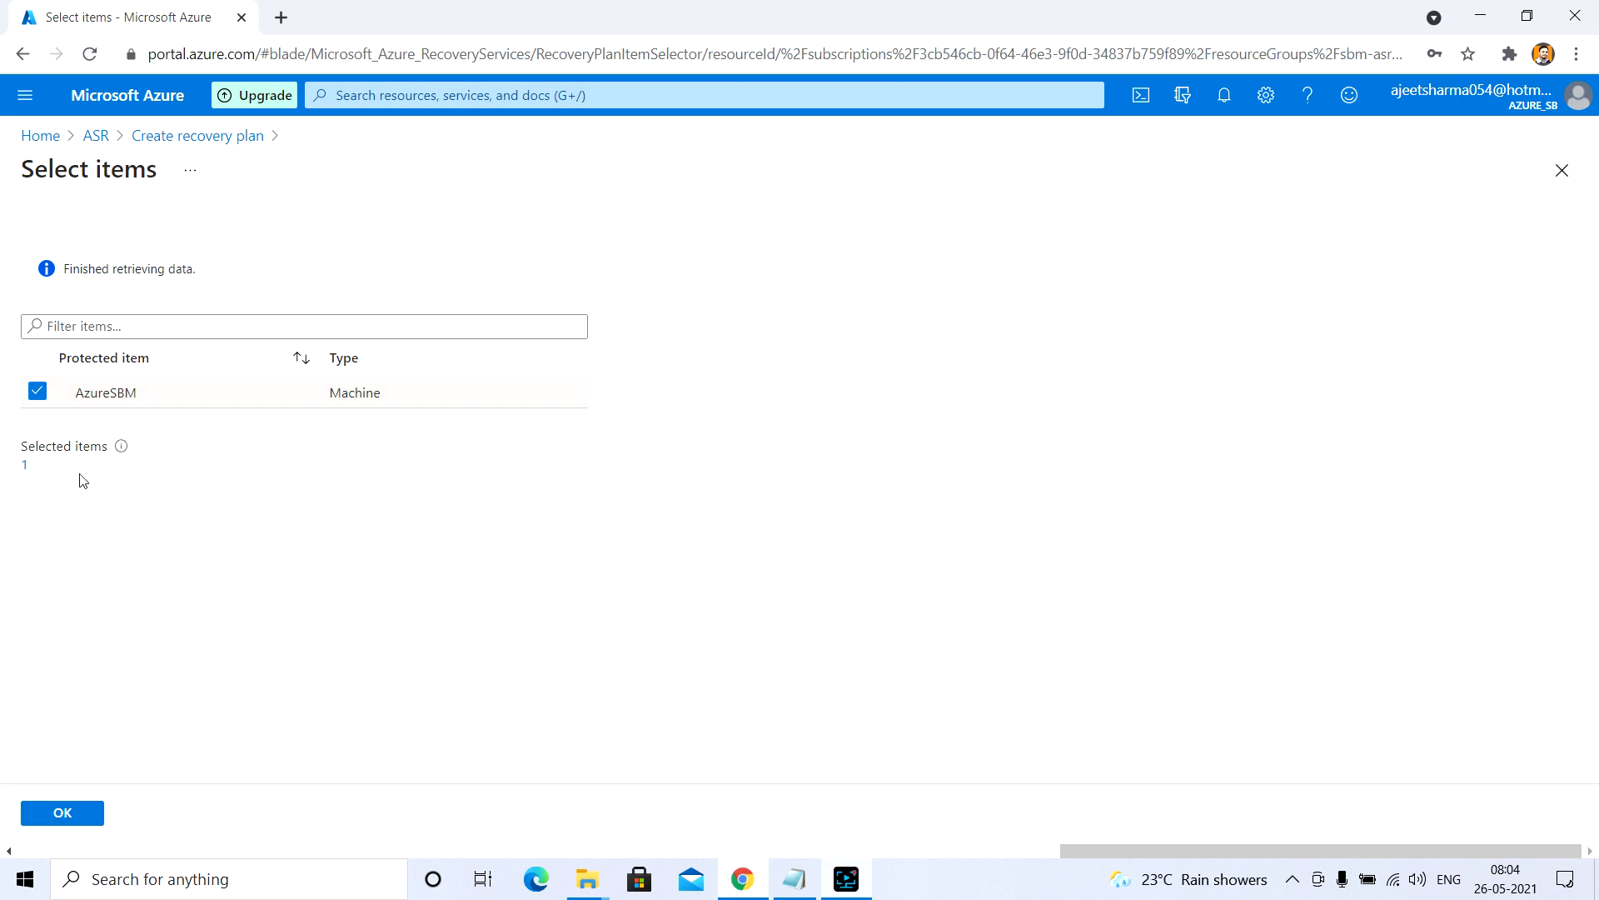
{"action": "left_click", "coordinate": [73, 817]}
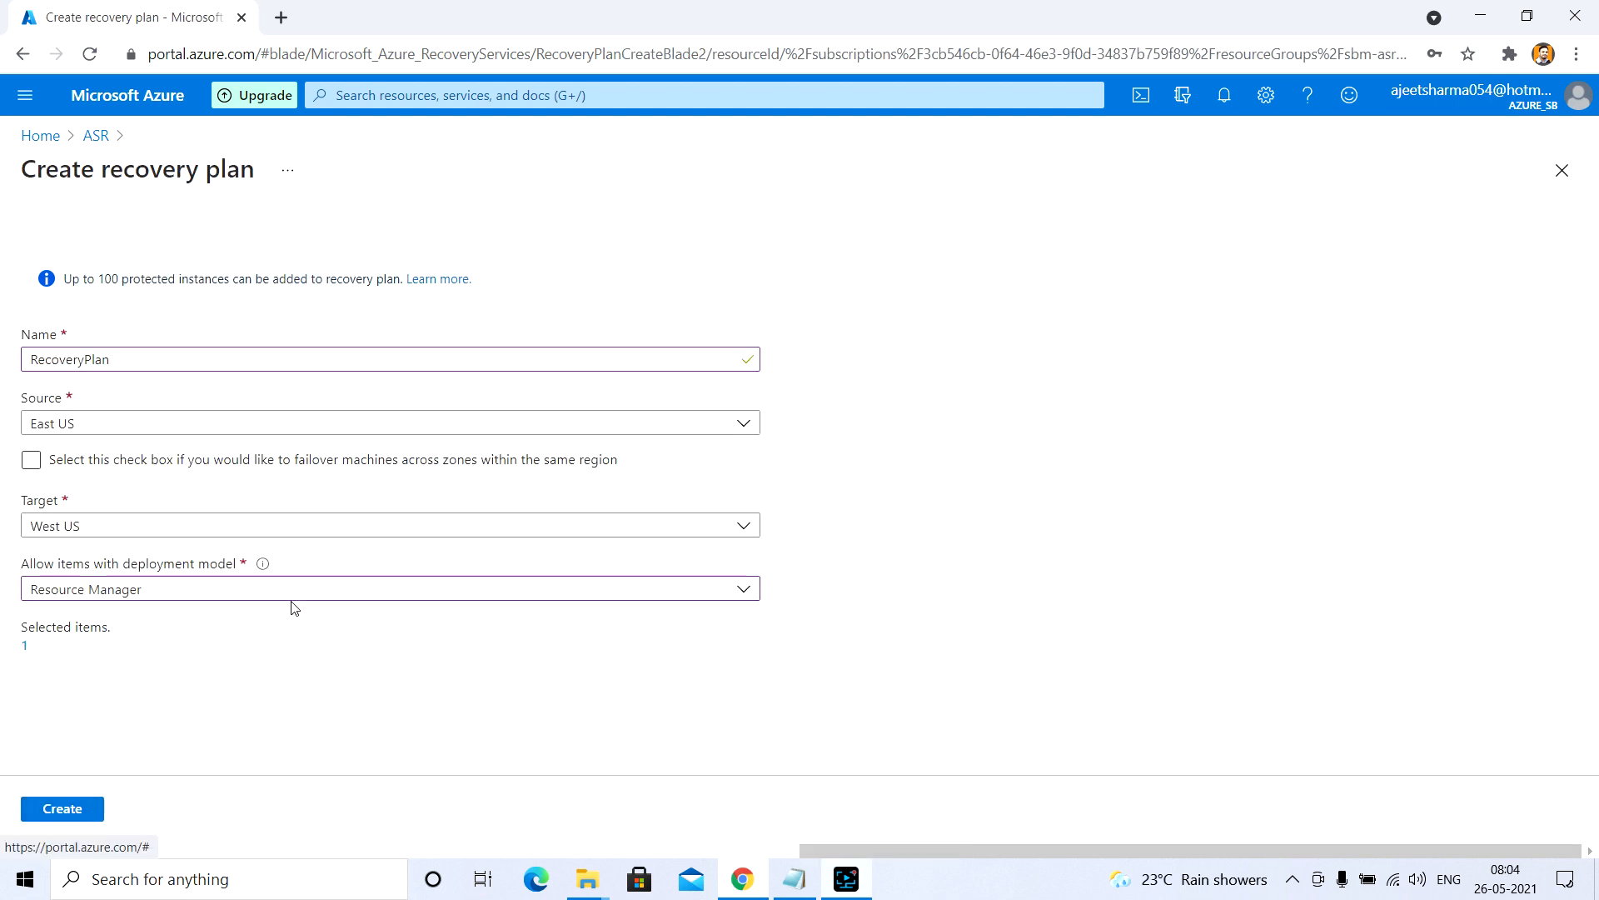
{"action": "left_click", "coordinate": [63, 808]}
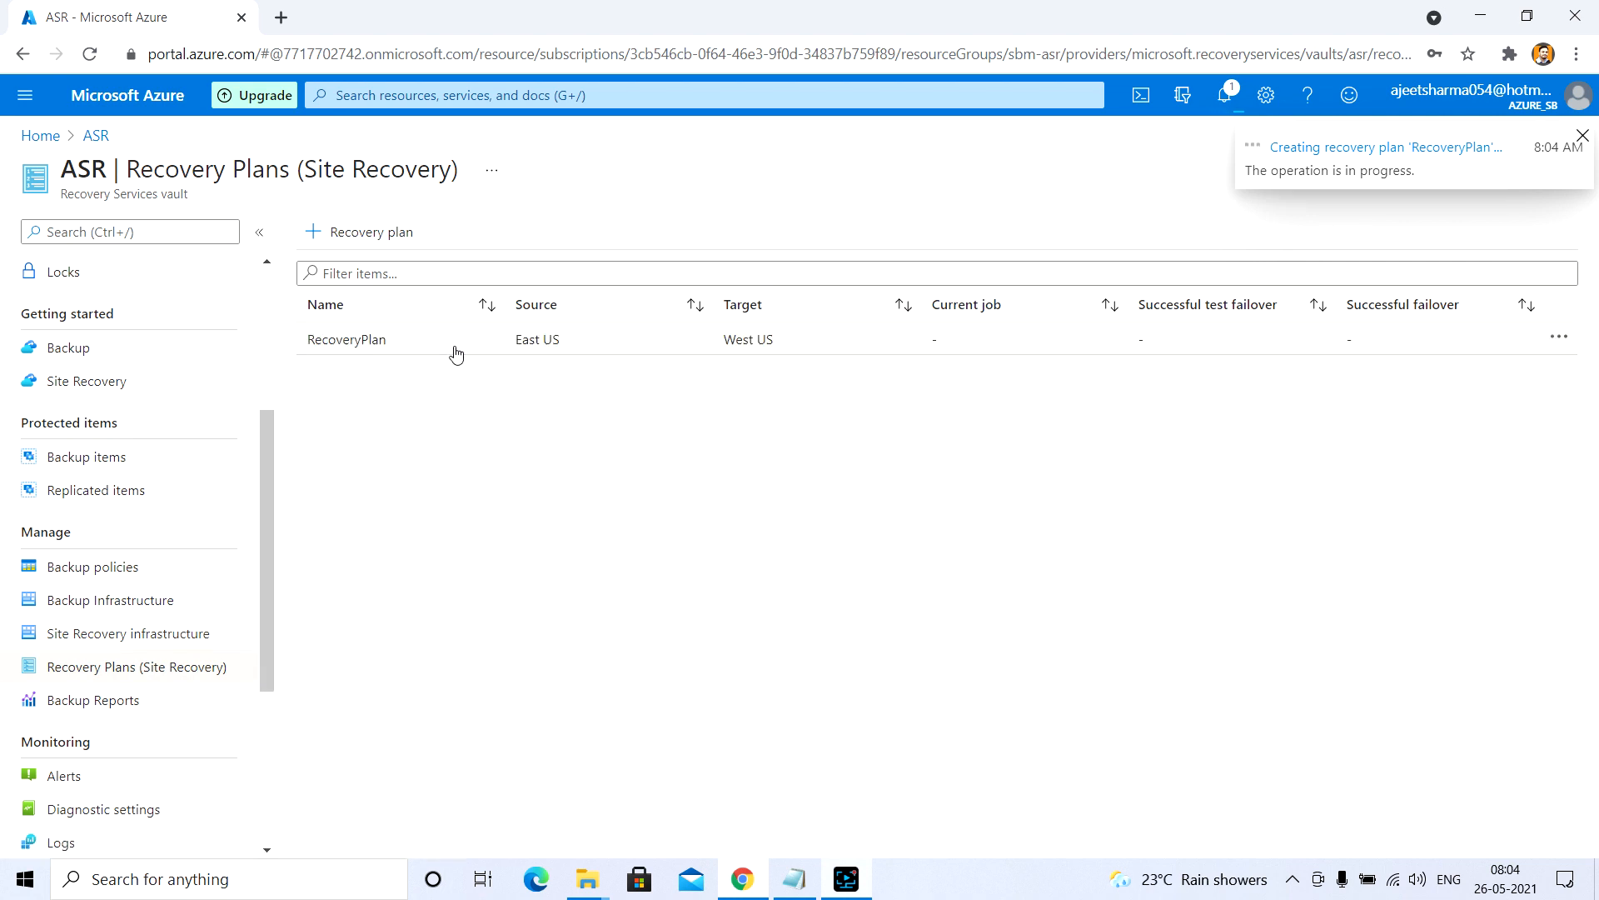
Start a failover of RecoveryPlan, accepting the risk of skipping the test failover and choosing the Latest app-consistent recovery point.
{"action": "left_click", "coordinate": [456, 339]}
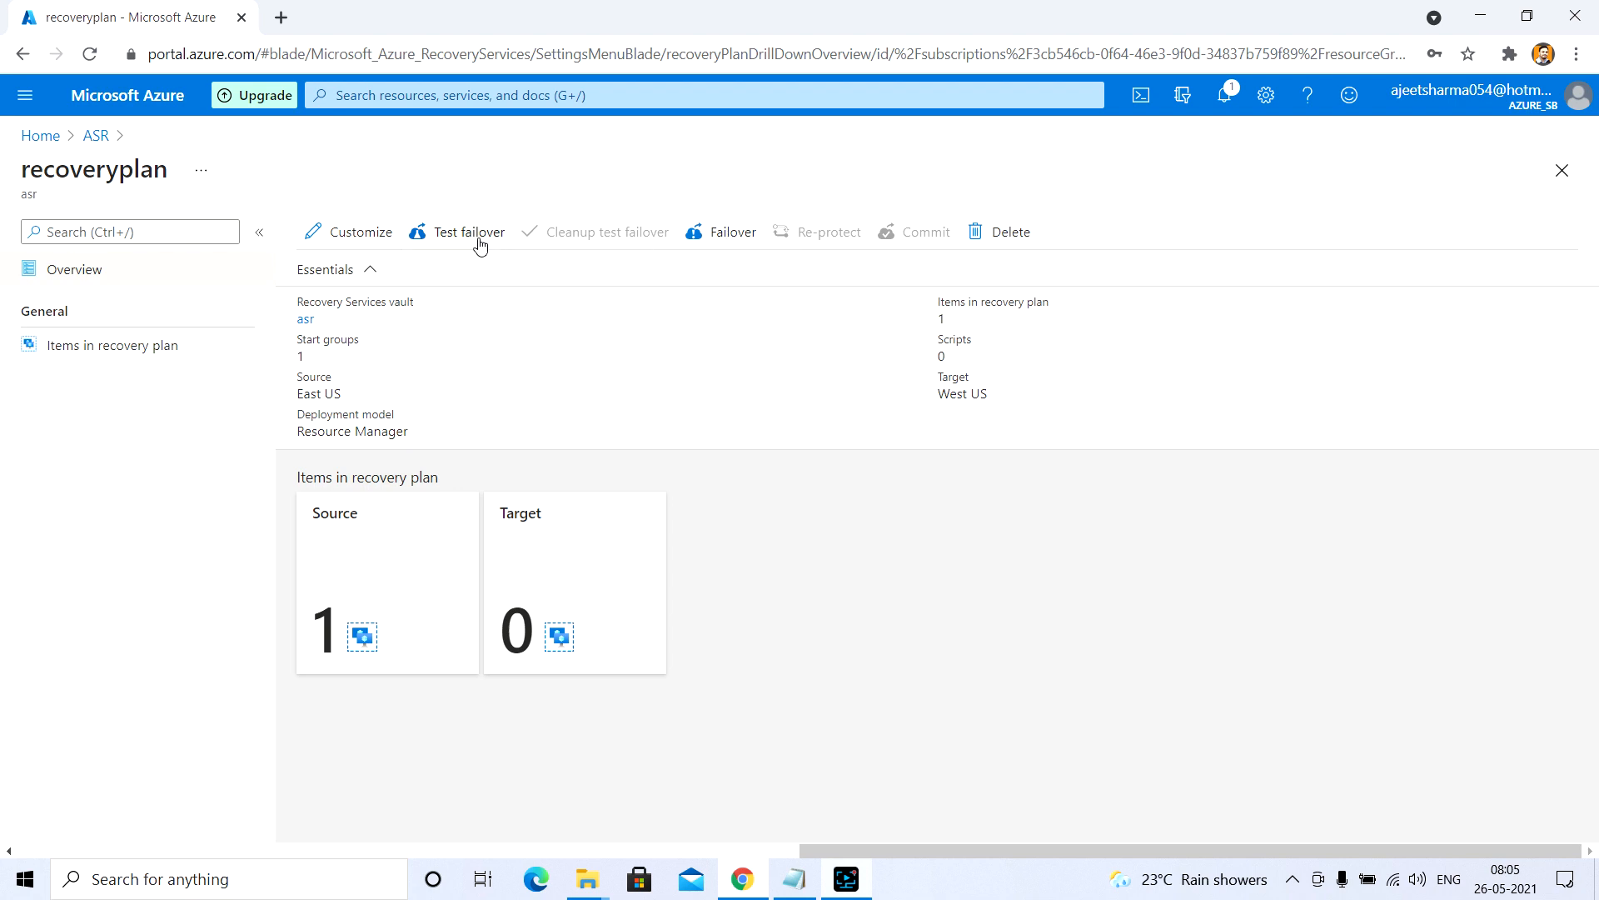
{"action": "left_click", "coordinate": [731, 240]}
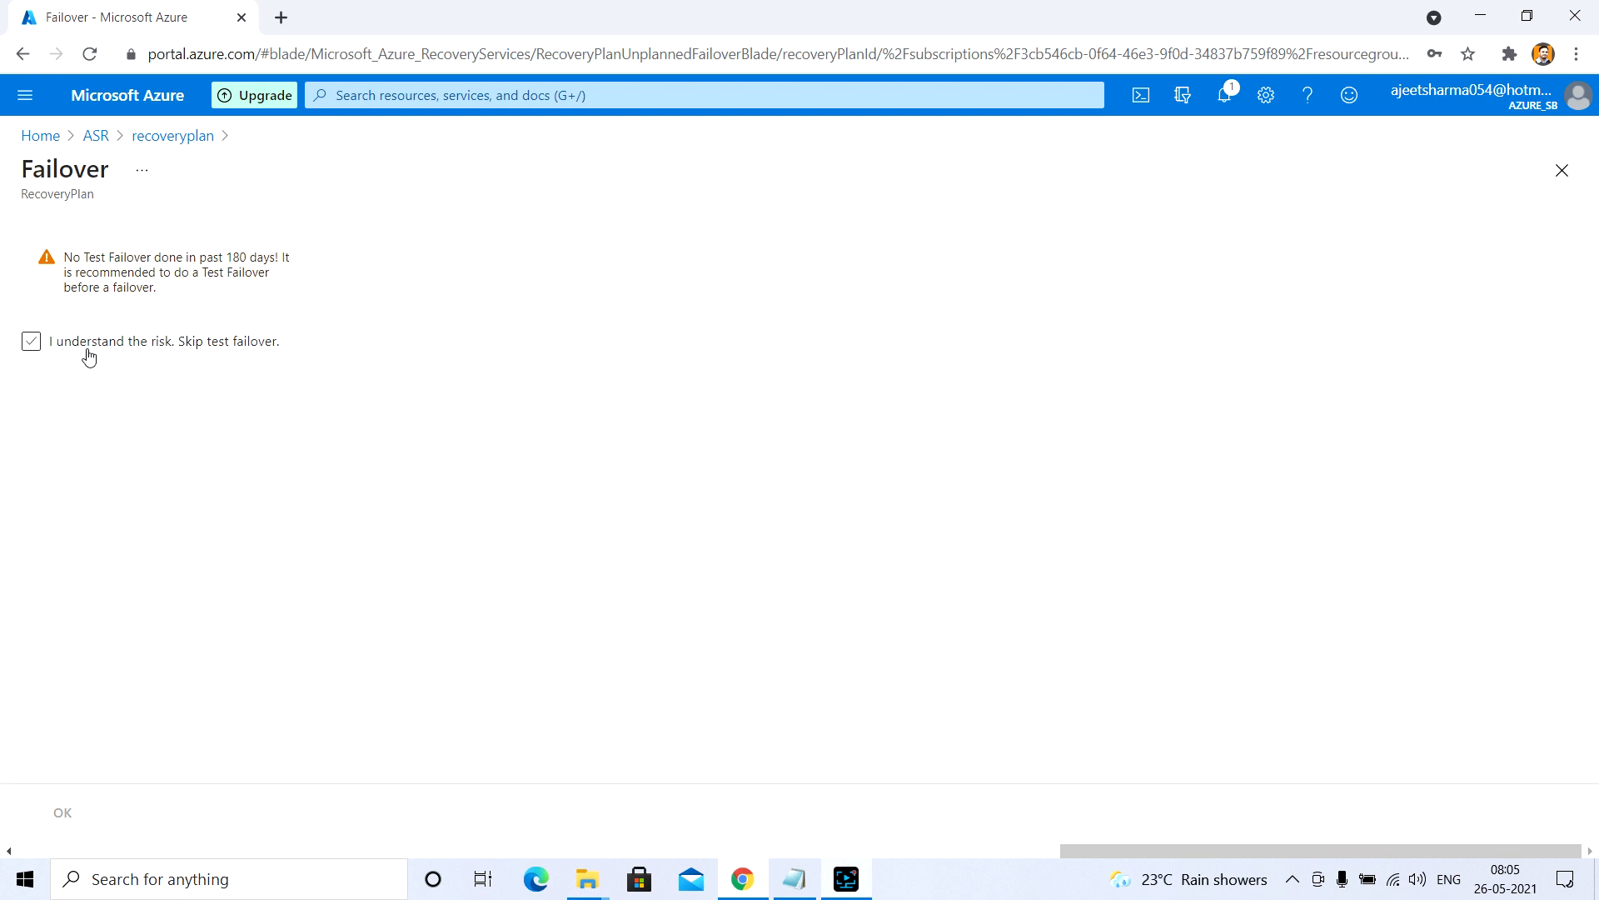
{"action": "left_click", "coordinate": [87, 348]}
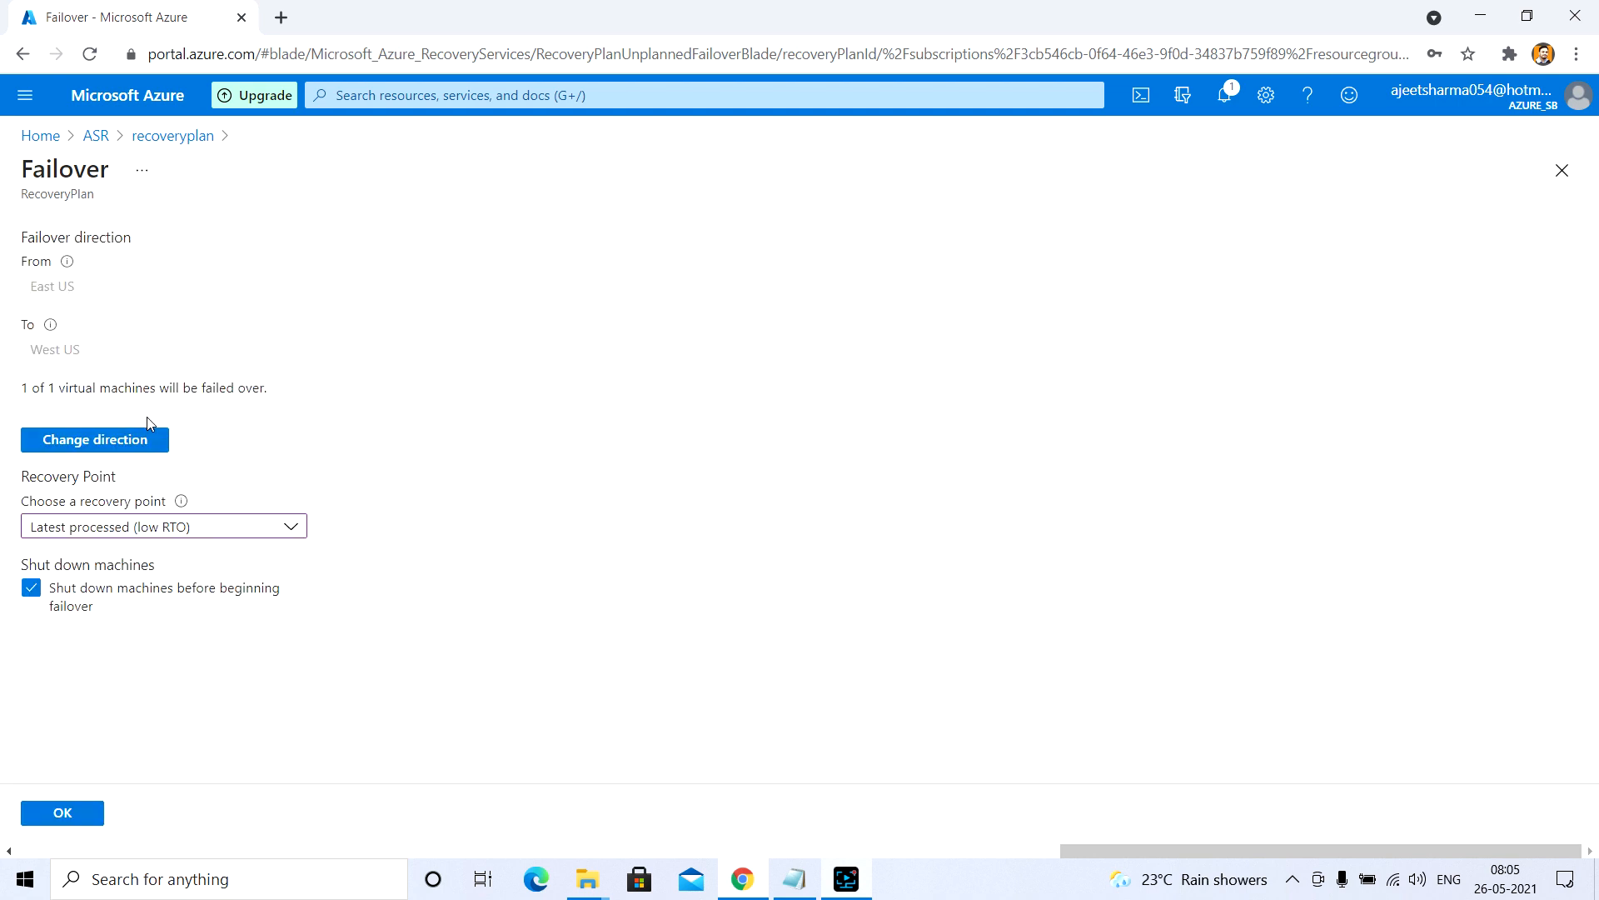
{"action": "left_click", "coordinate": [147, 528]}
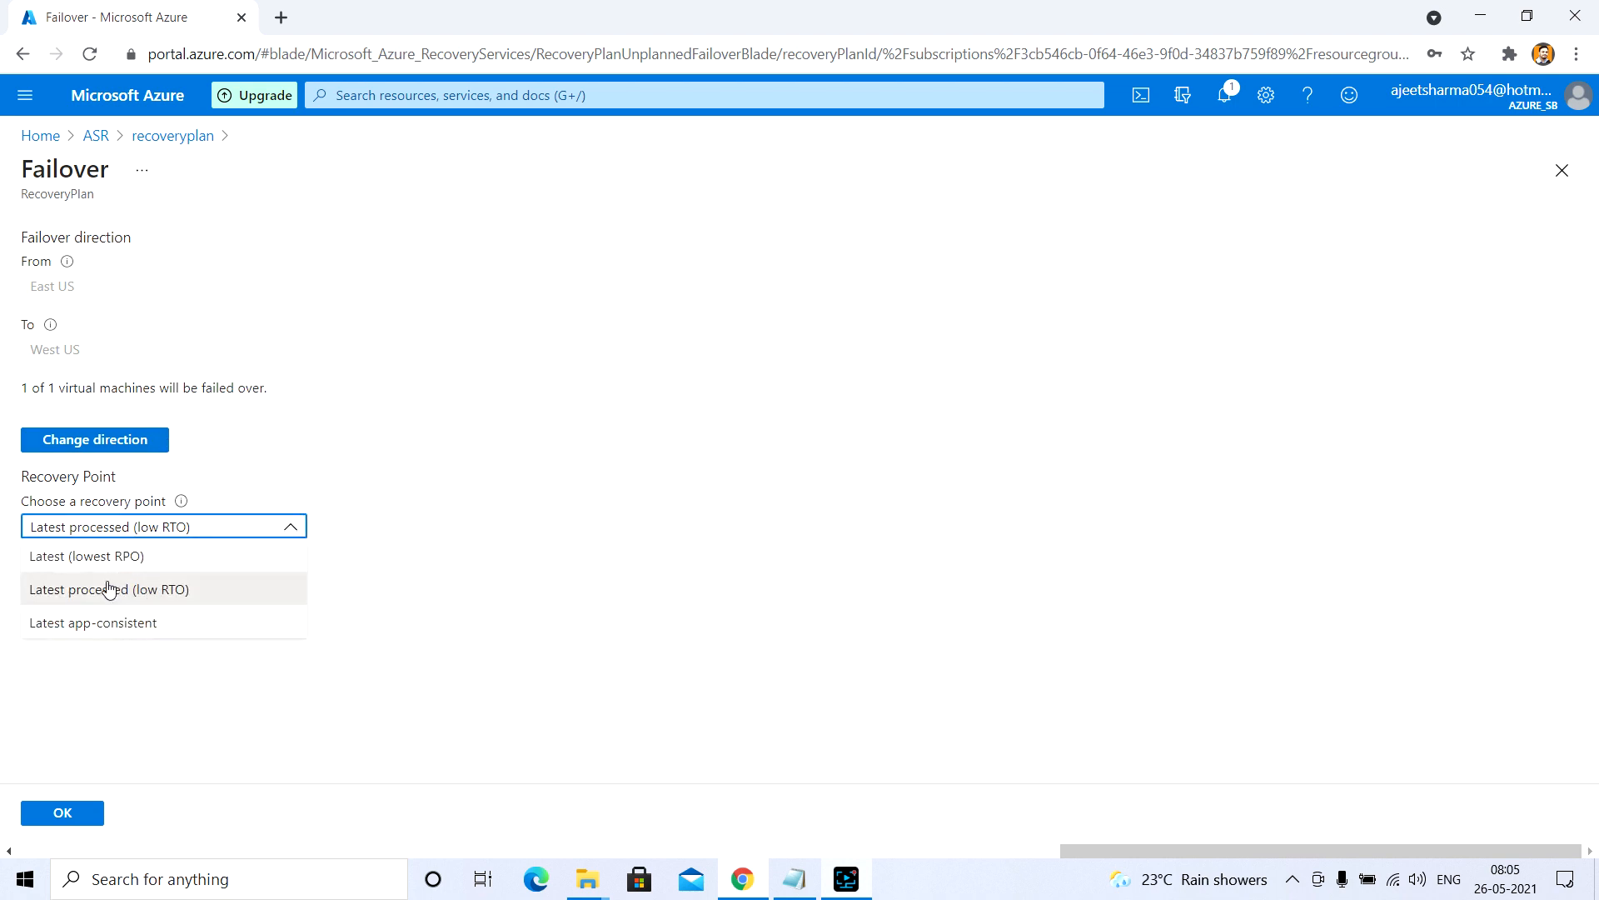
{"action": "left_click", "coordinate": [106, 634]}
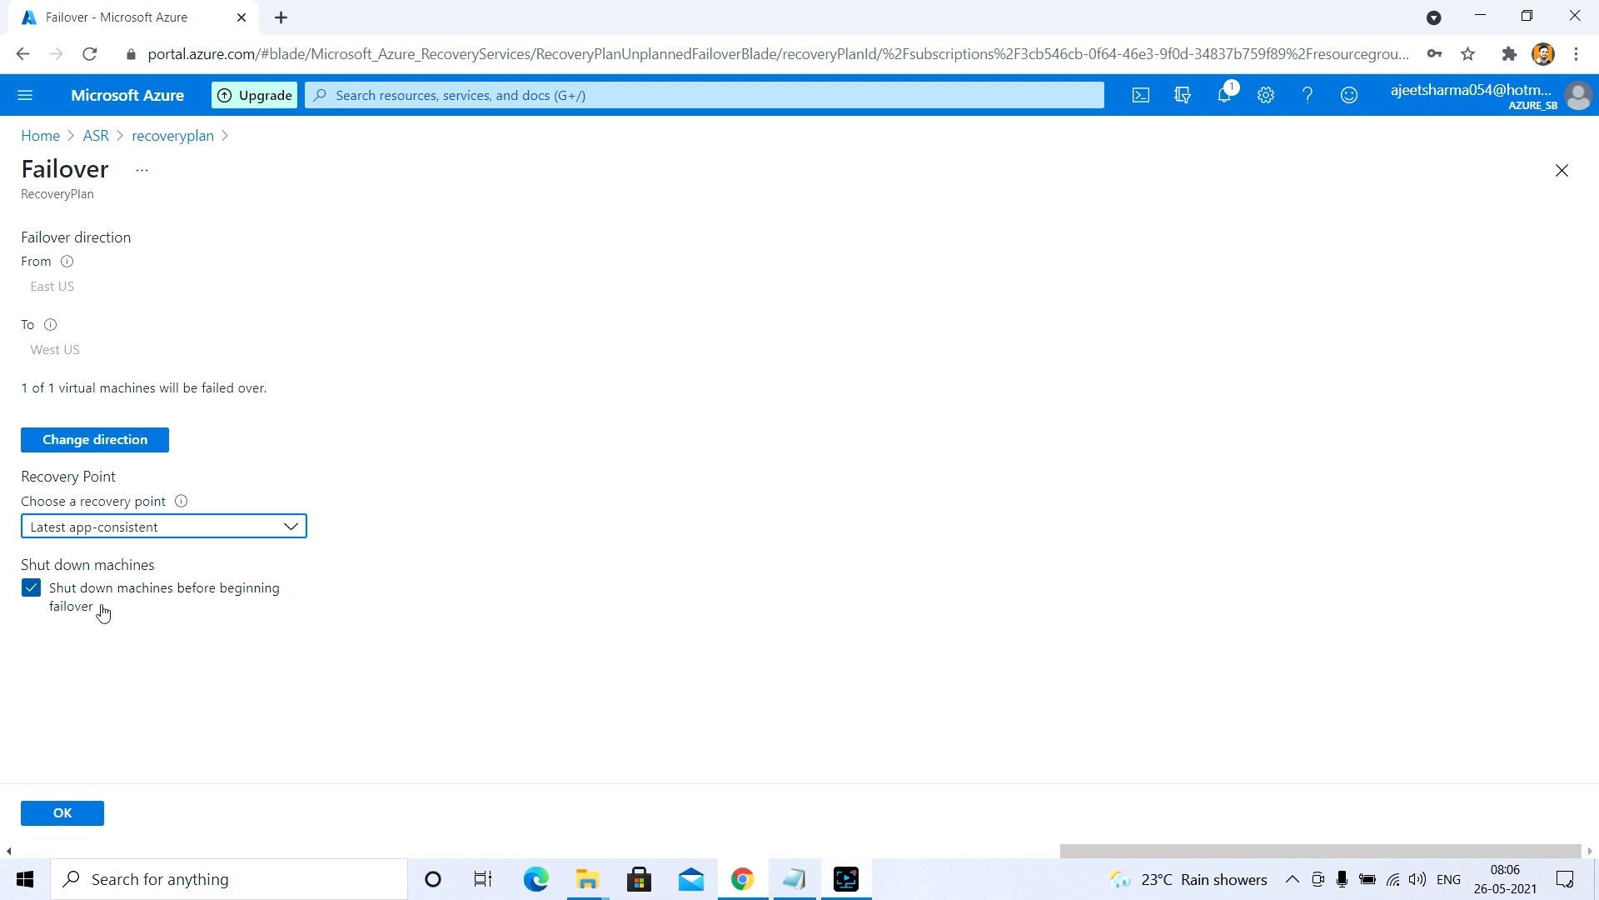
{"action": "left_click", "coordinate": [79, 820]}
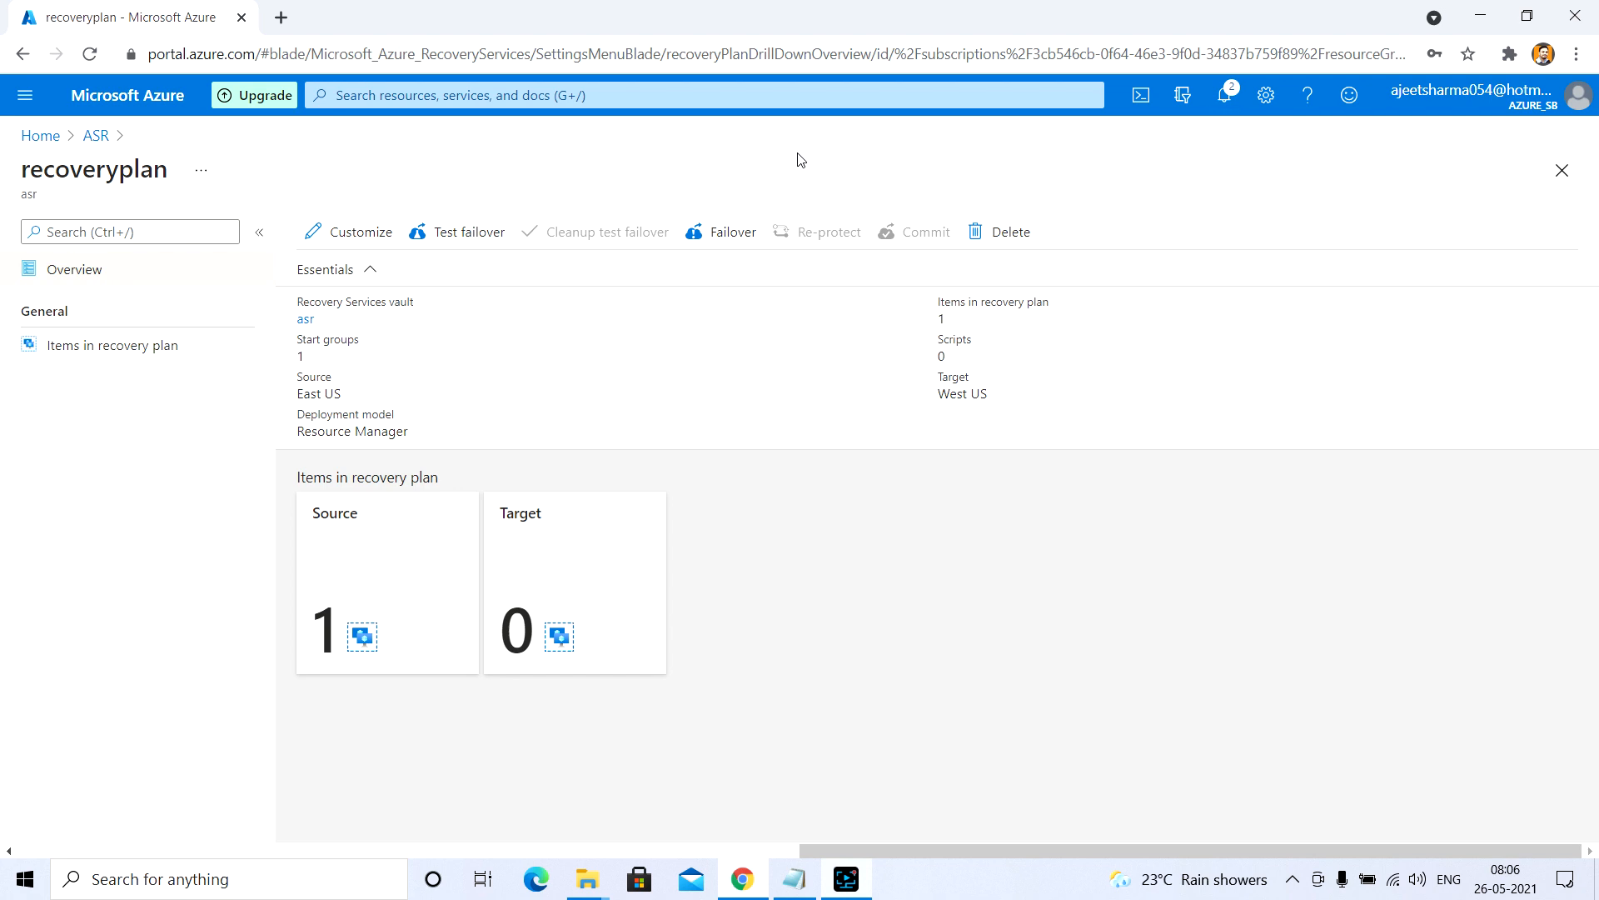
Follow the recovery plan failover from the notifications and inspect its job's Recovery plan failover and Group 1: Start stages.
{"action": "left_click", "coordinate": [1225, 100]}
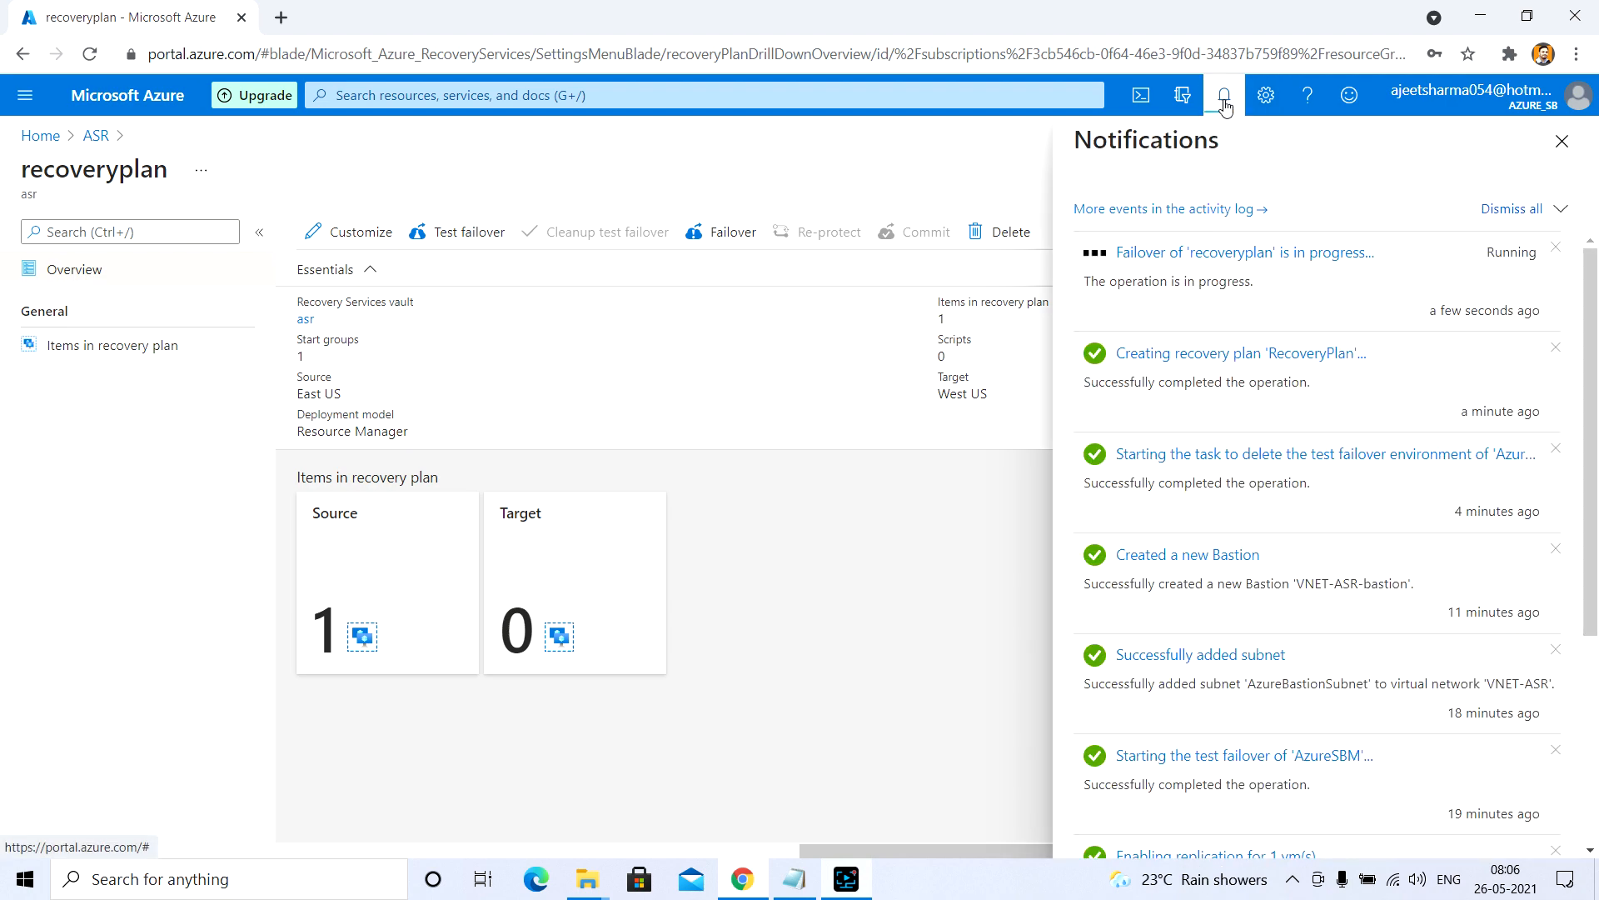
{"action": "left_click", "coordinate": [1224, 102]}
{"action": "left_click", "coordinate": [1225, 102]}
{"action": "left_click", "coordinate": [1197, 263]}
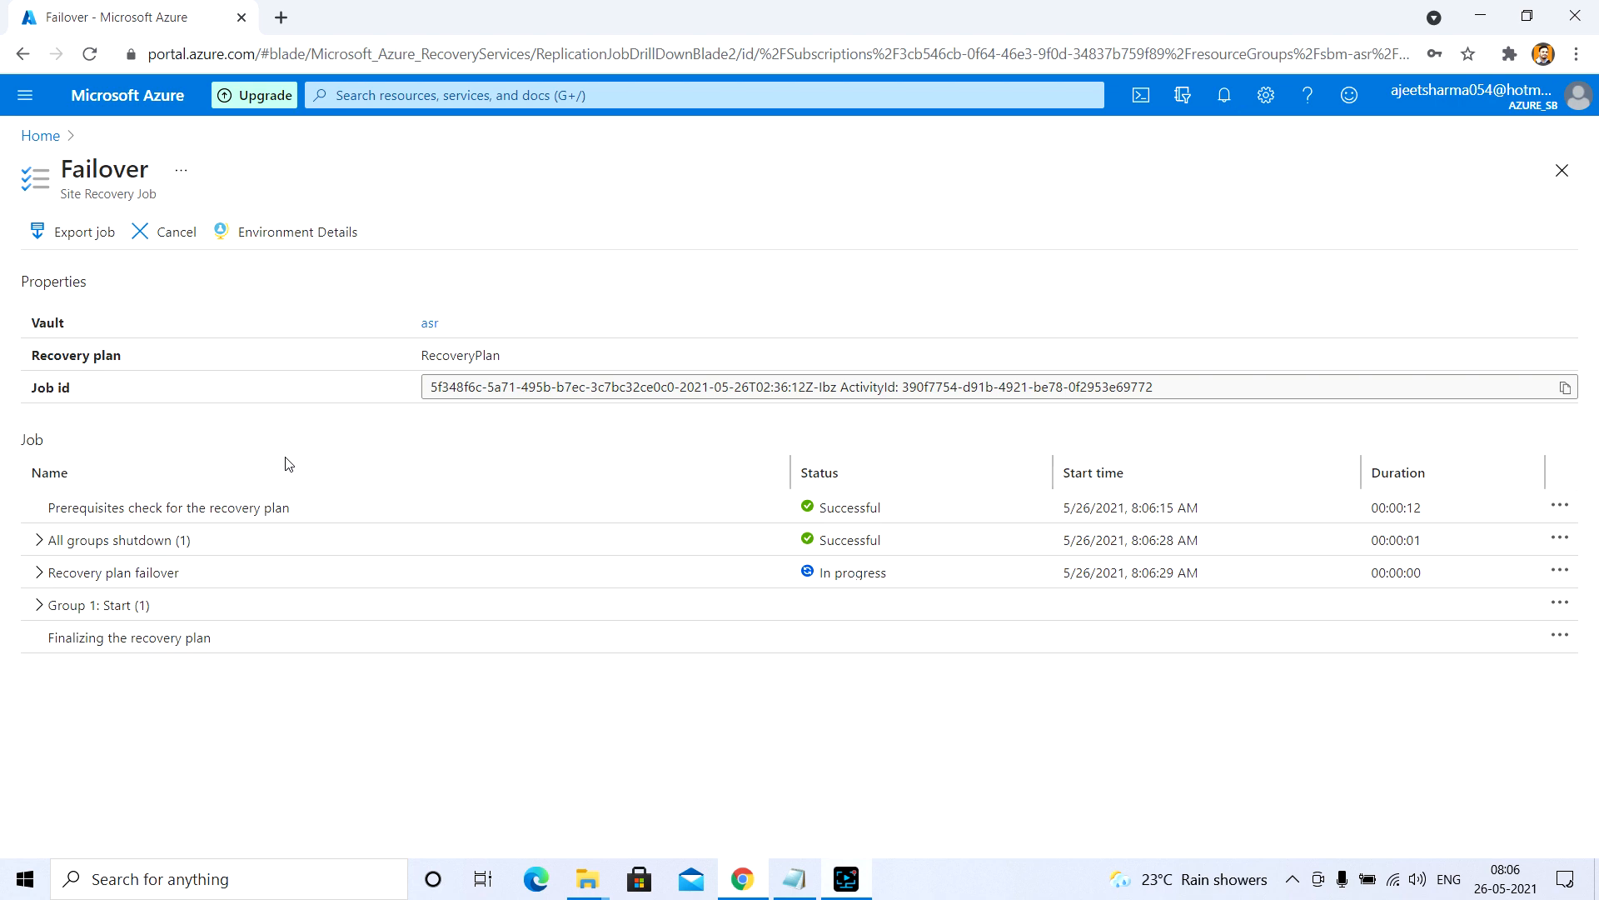
{"action": "left_click", "coordinate": [40, 573]}
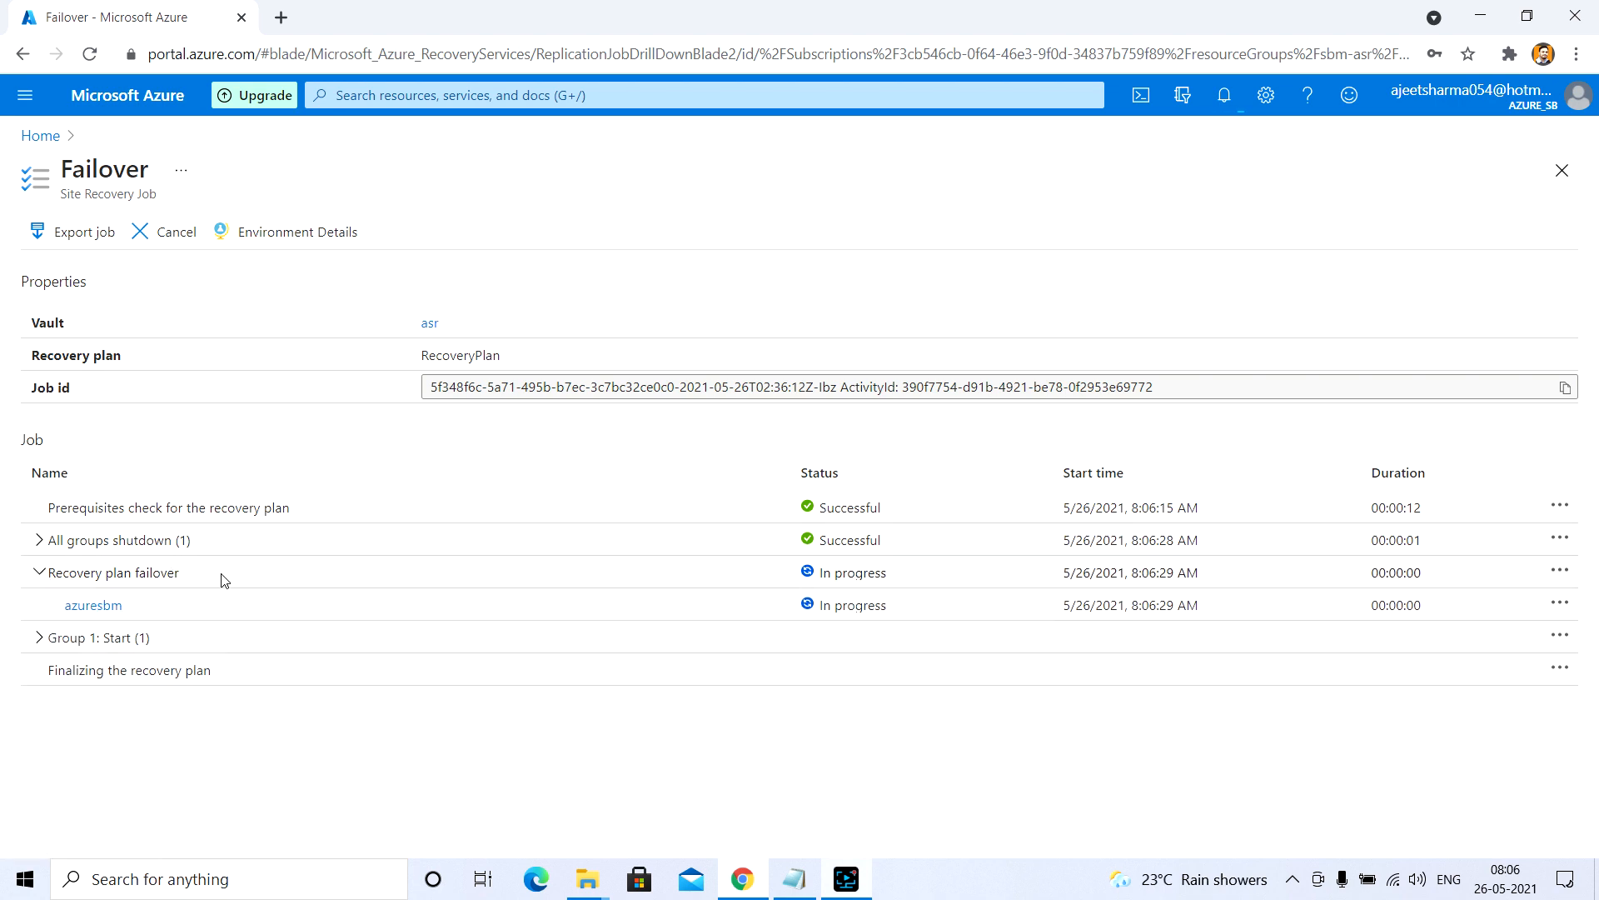
{"action": "left_click", "coordinate": [38, 639]}
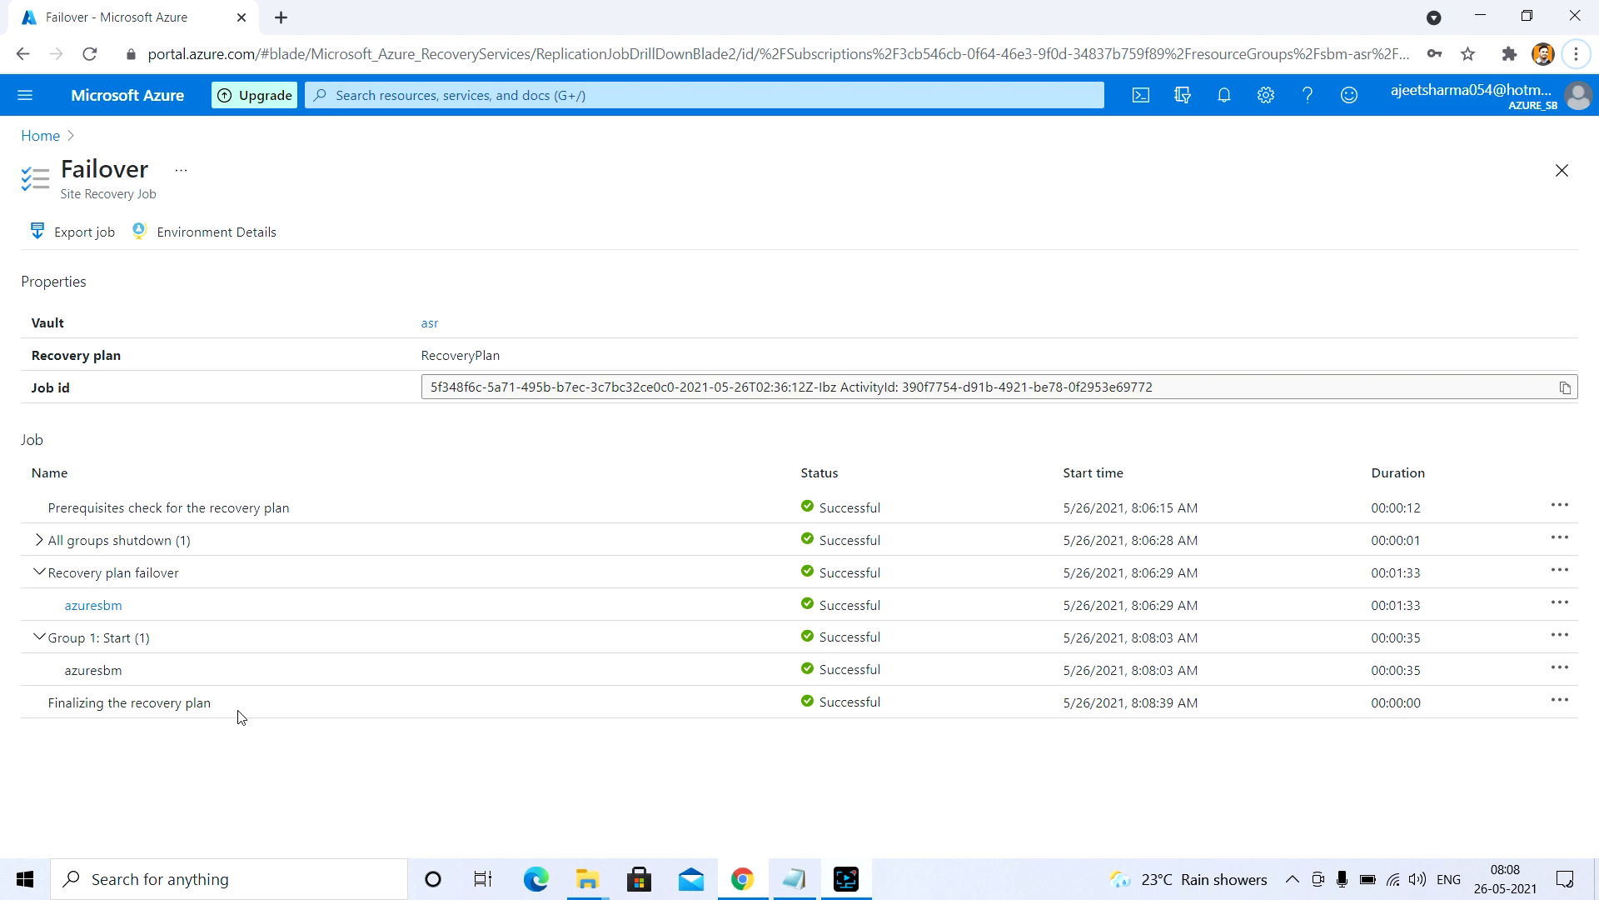
{"action": "left_click", "coordinate": [1224, 95]}
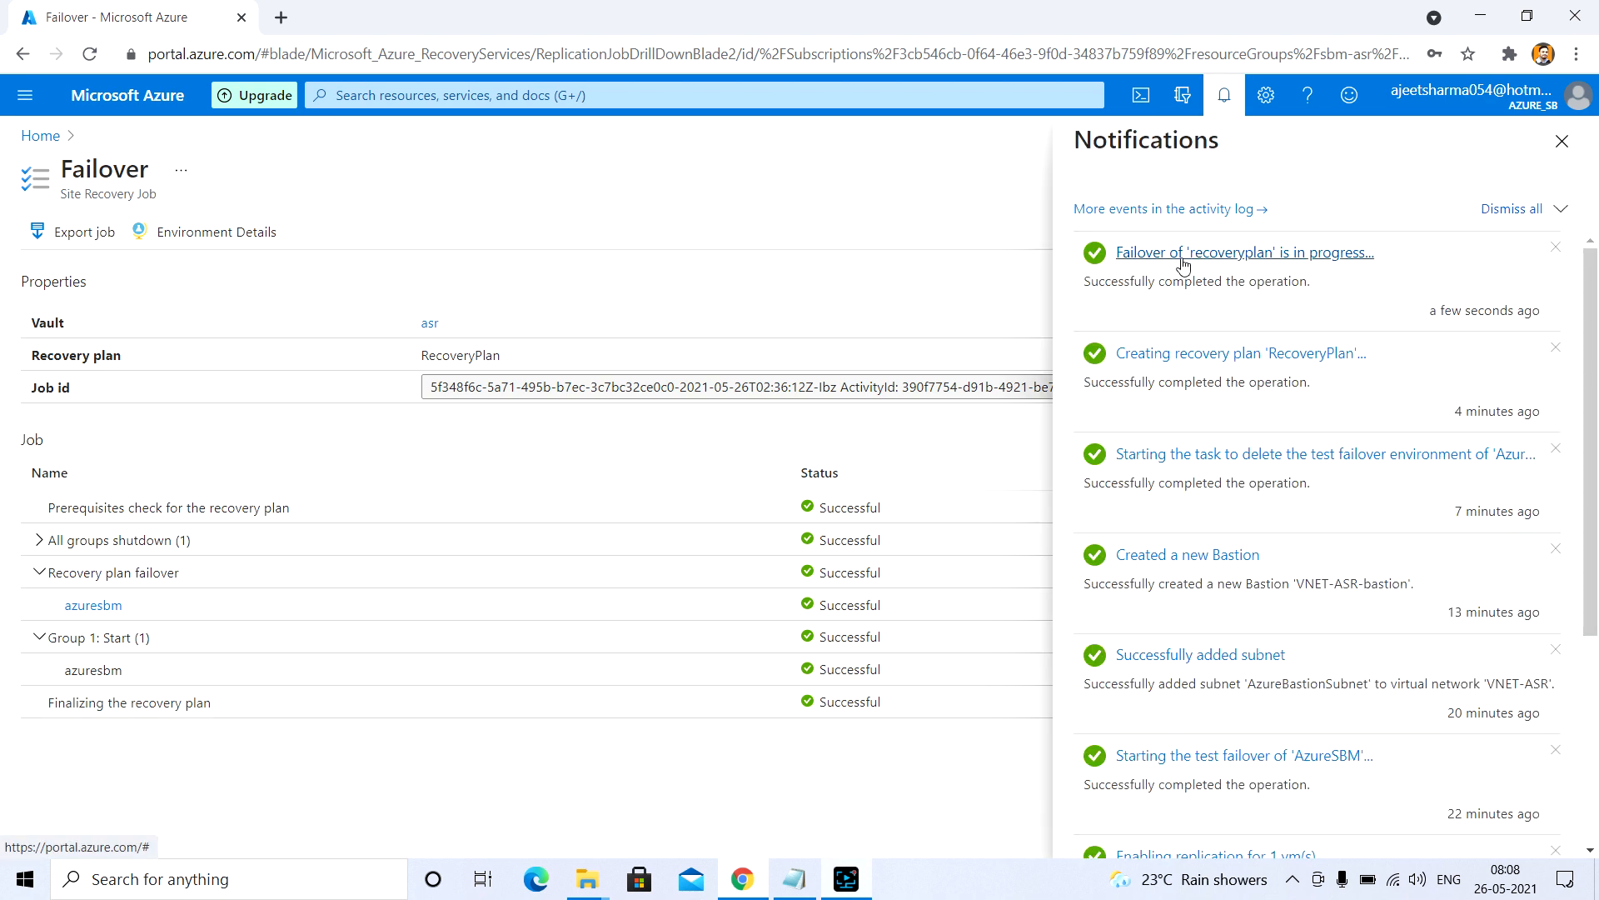
{"action": "left_click", "coordinate": [1181, 252]}
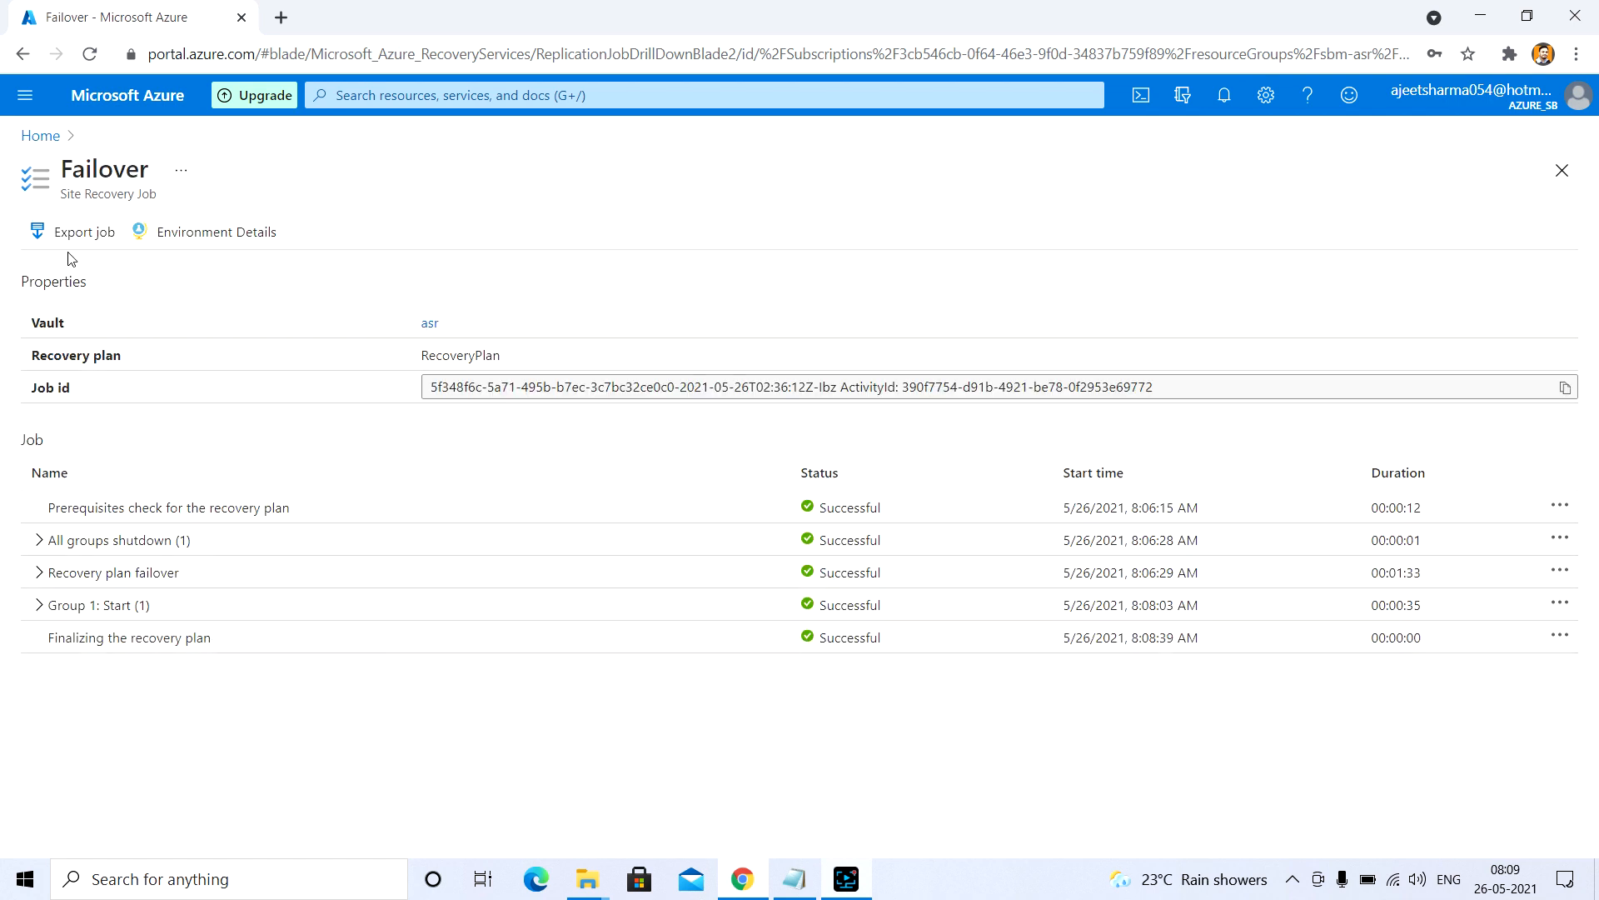
Reopen the ASR vault and check the status and active location of AzureSBM in its replicated items.
{"action": "left_click", "coordinate": [40, 135]}
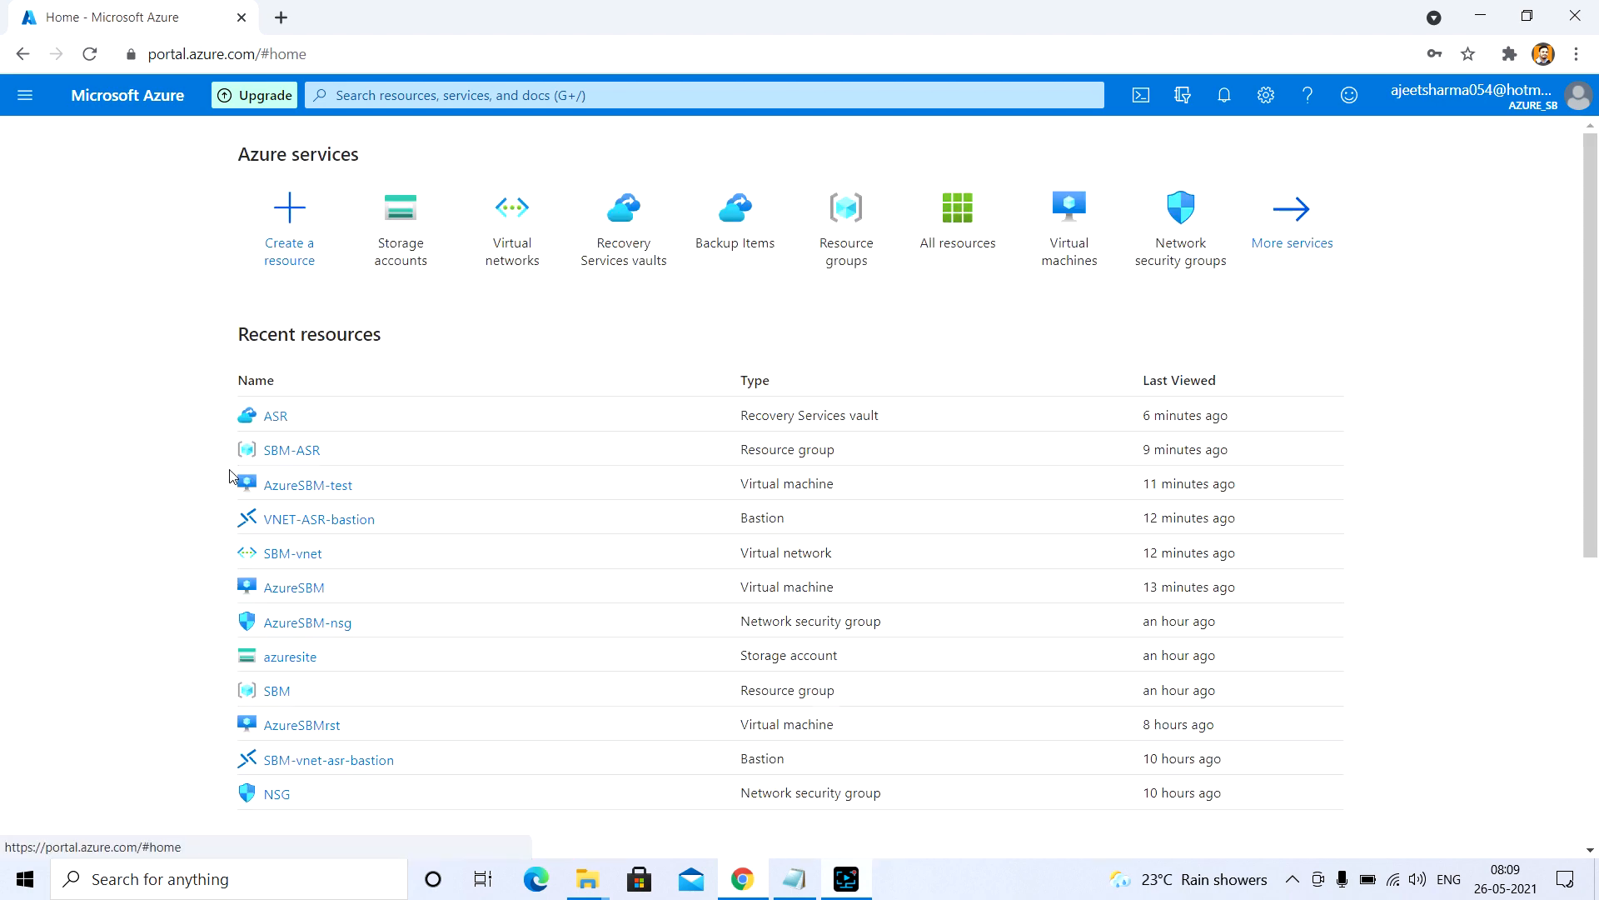
{"action": "left_click", "coordinate": [276, 419]}
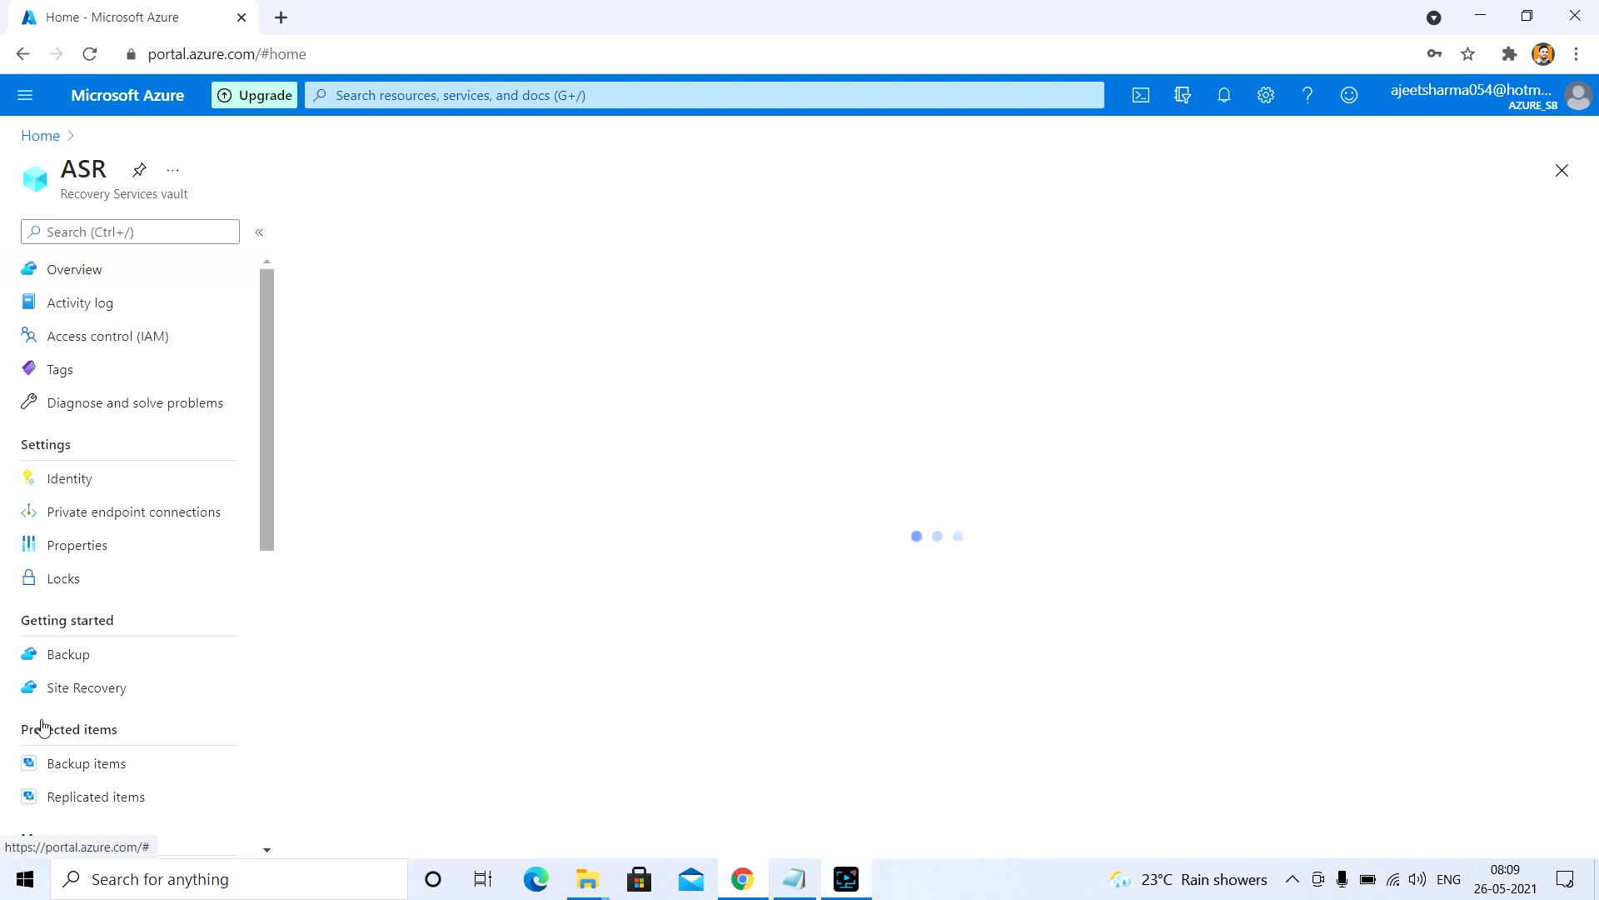
{"action": "left_click", "coordinate": [73, 800]}
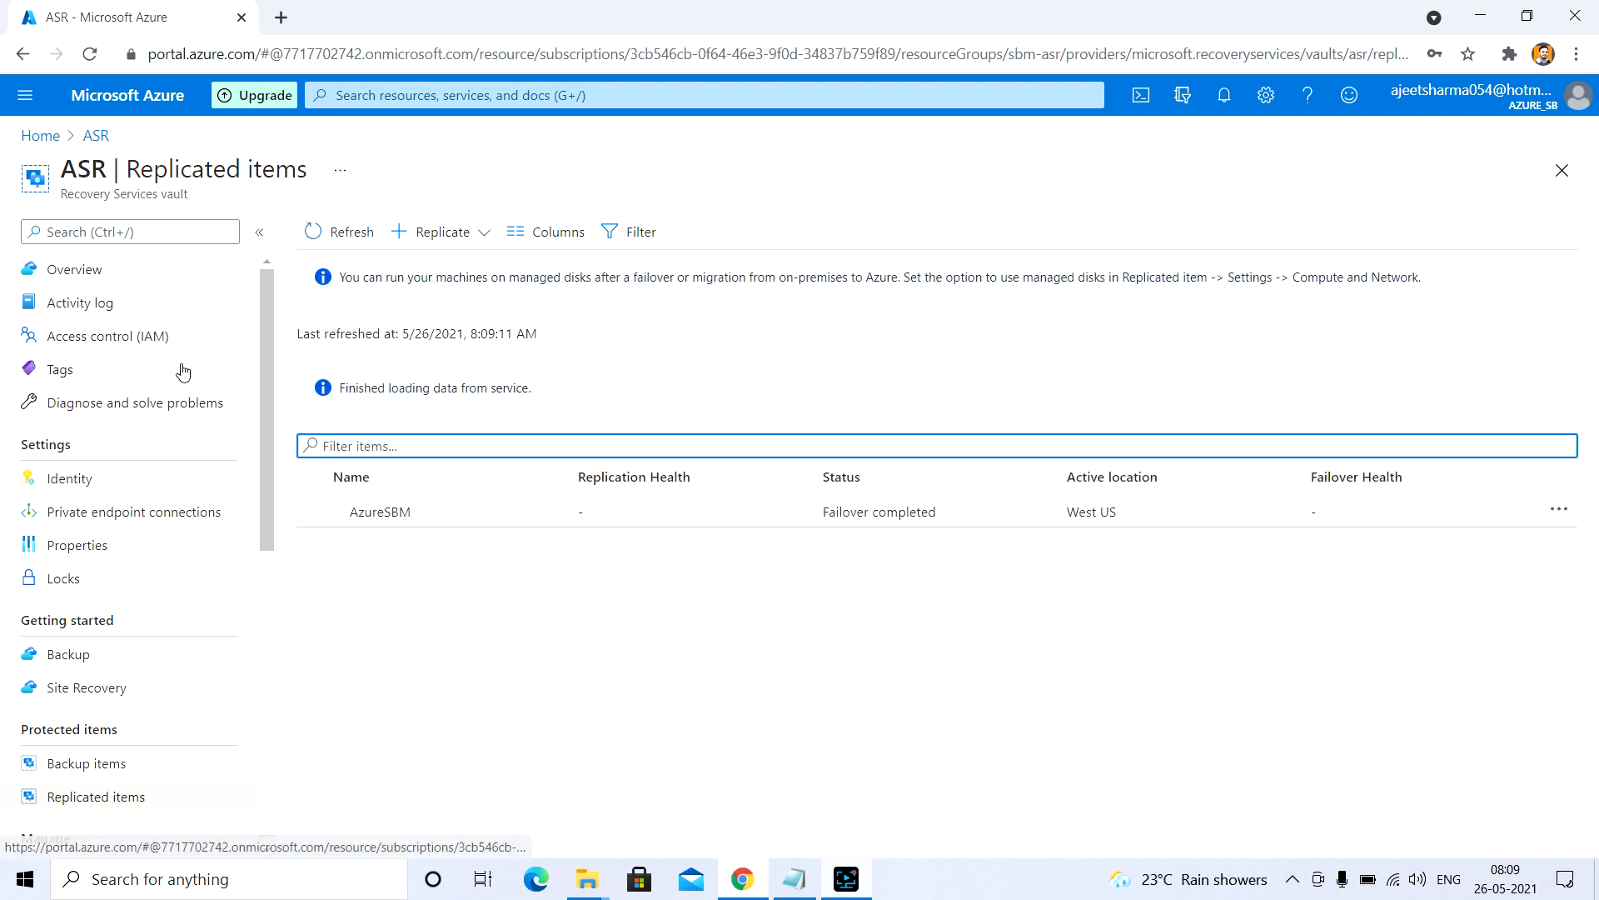
Open the AzureSBM virtual machine in the SBM-ASR resource group and review its connection options, status and location.
{"action": "left_click", "coordinate": [45, 140]}
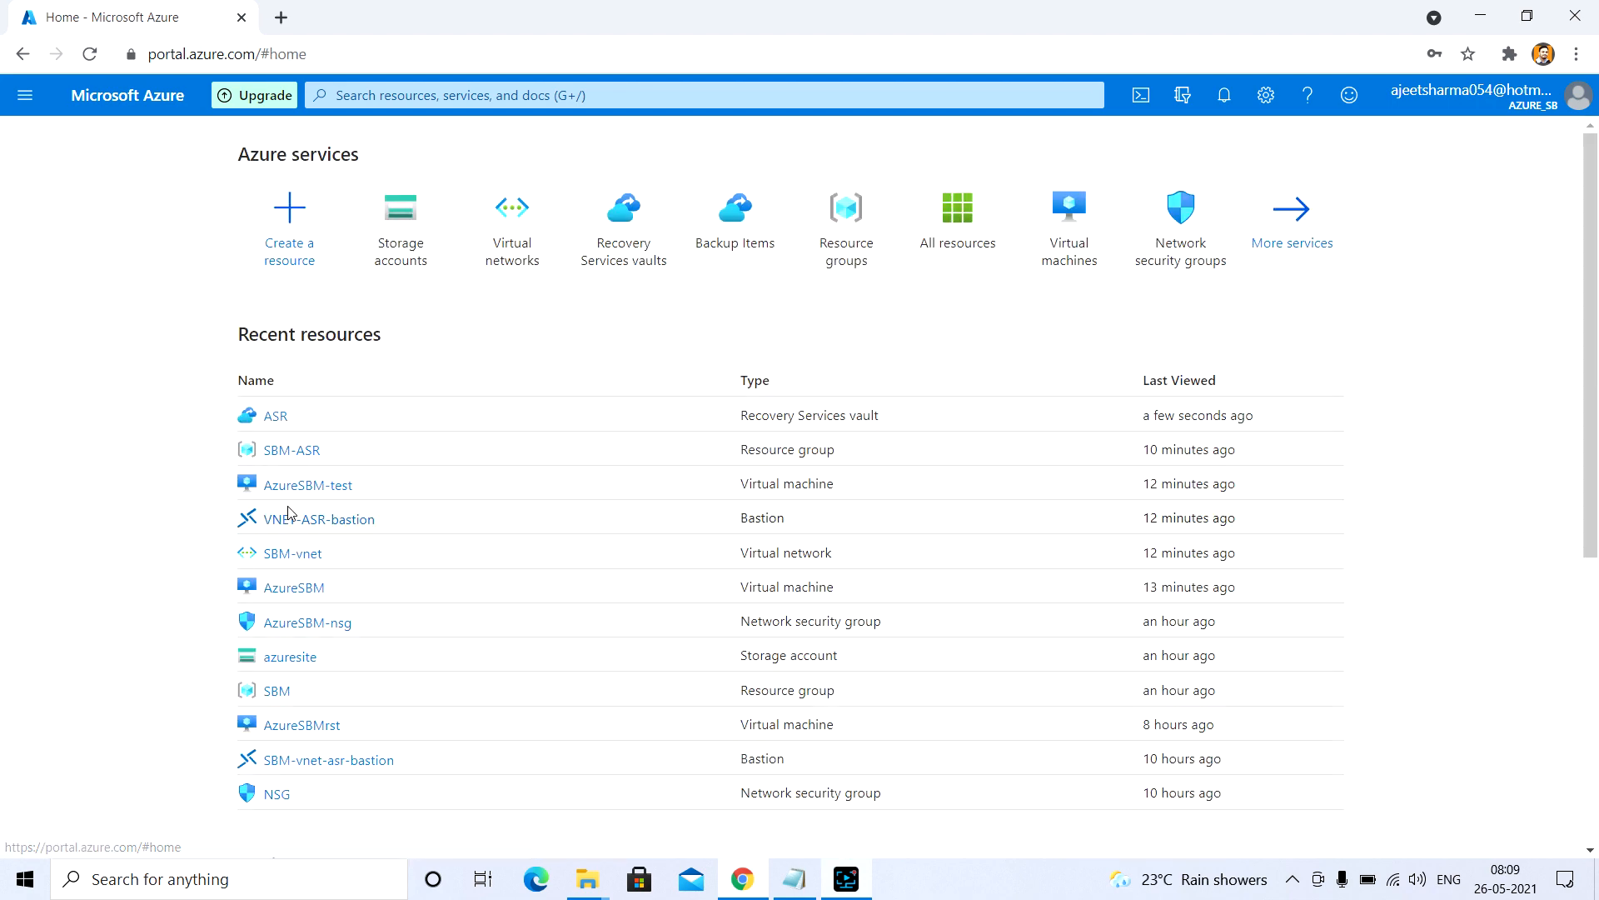
{"action": "left_click", "coordinate": [302, 450]}
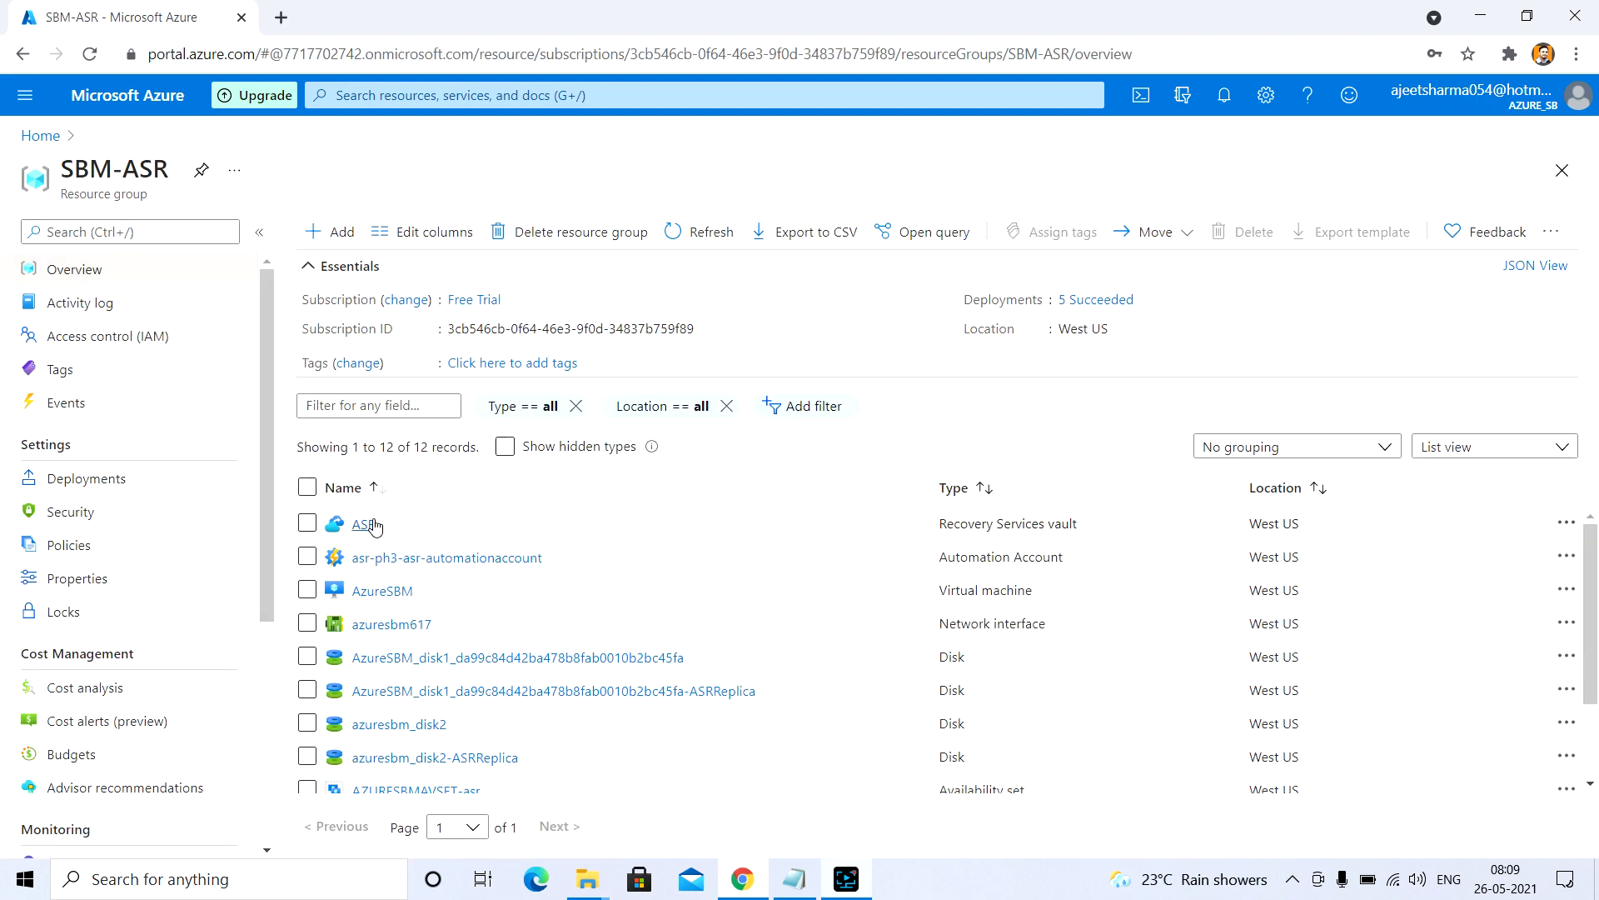
{"action": "left_click", "coordinate": [383, 593]}
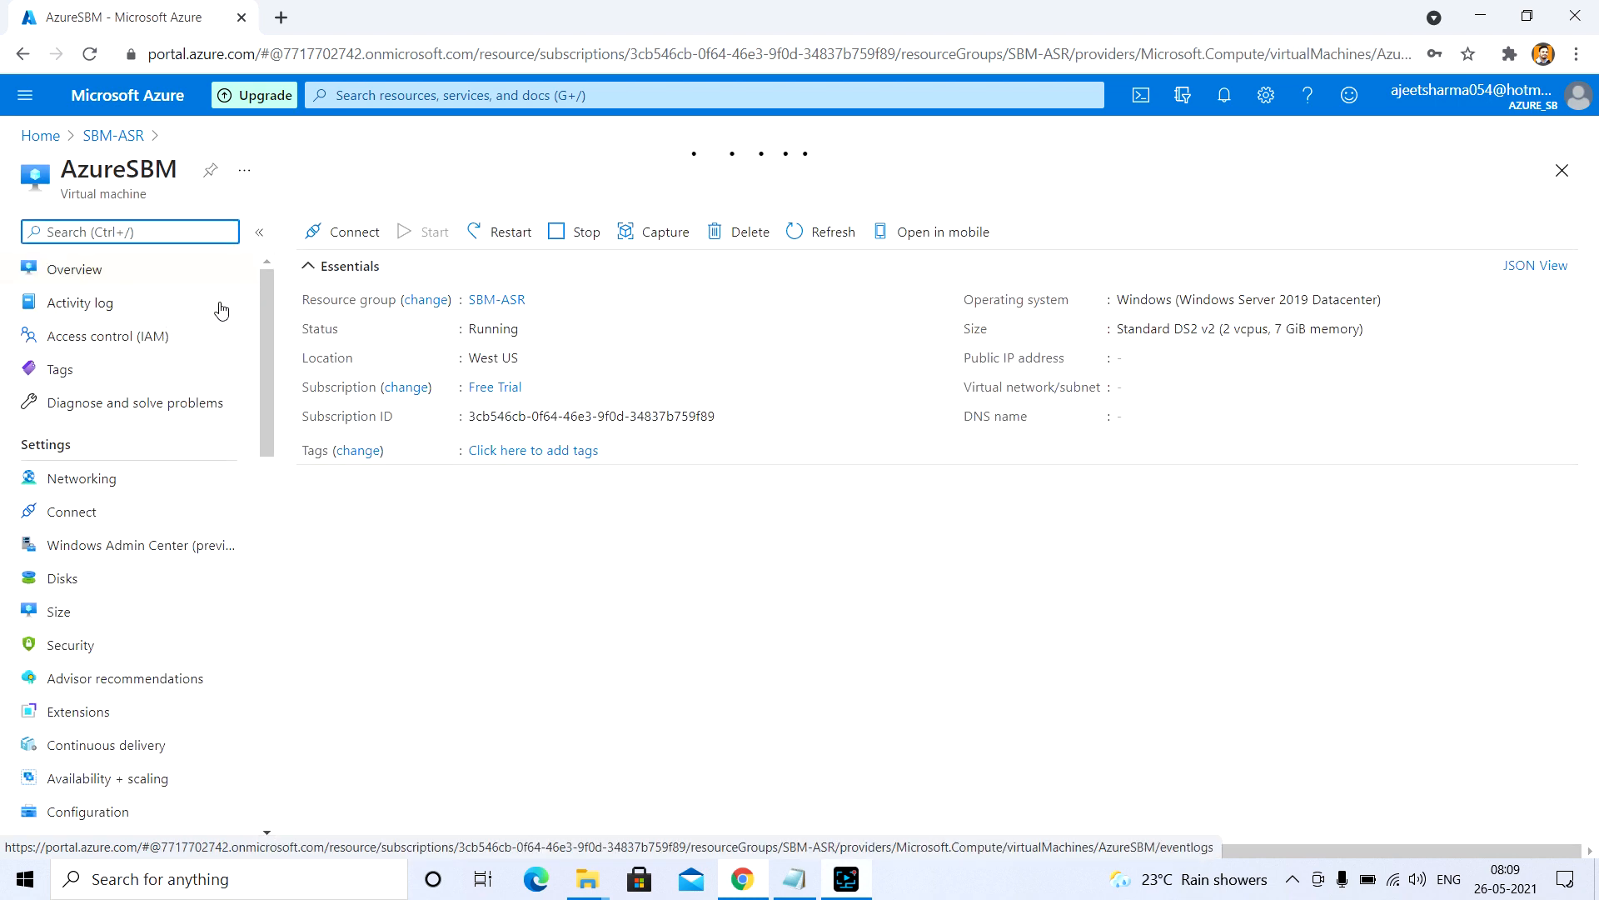
{"action": "left_click", "coordinate": [331, 232]}
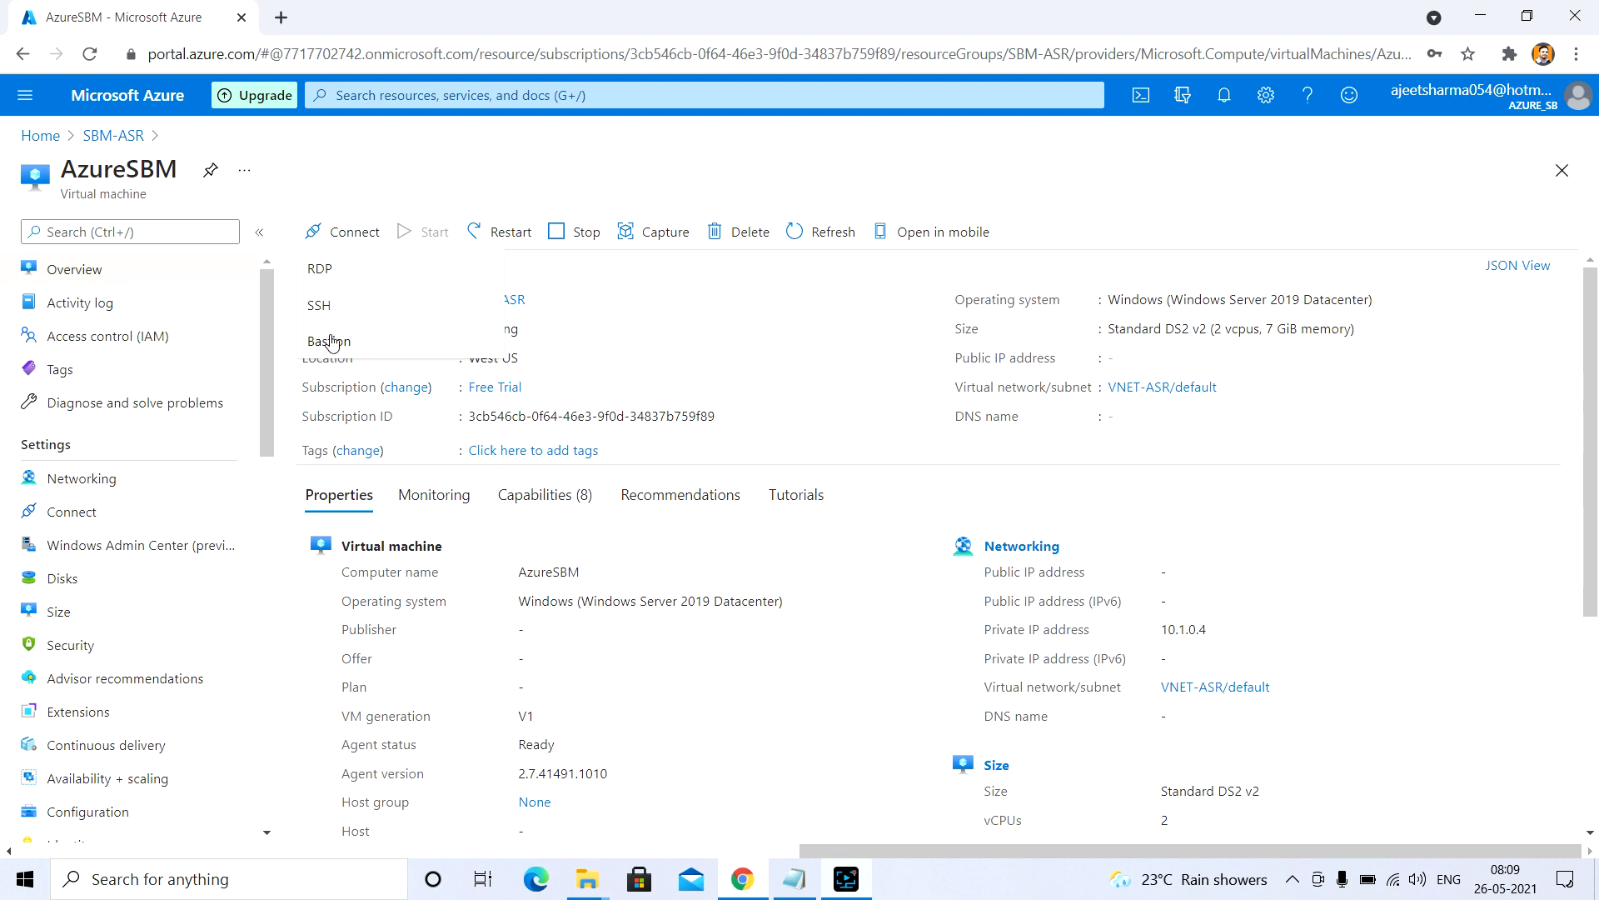
{"action": "left_click_drag", "start_coordinate": [267, 370], "coordinate": [260, 329]}
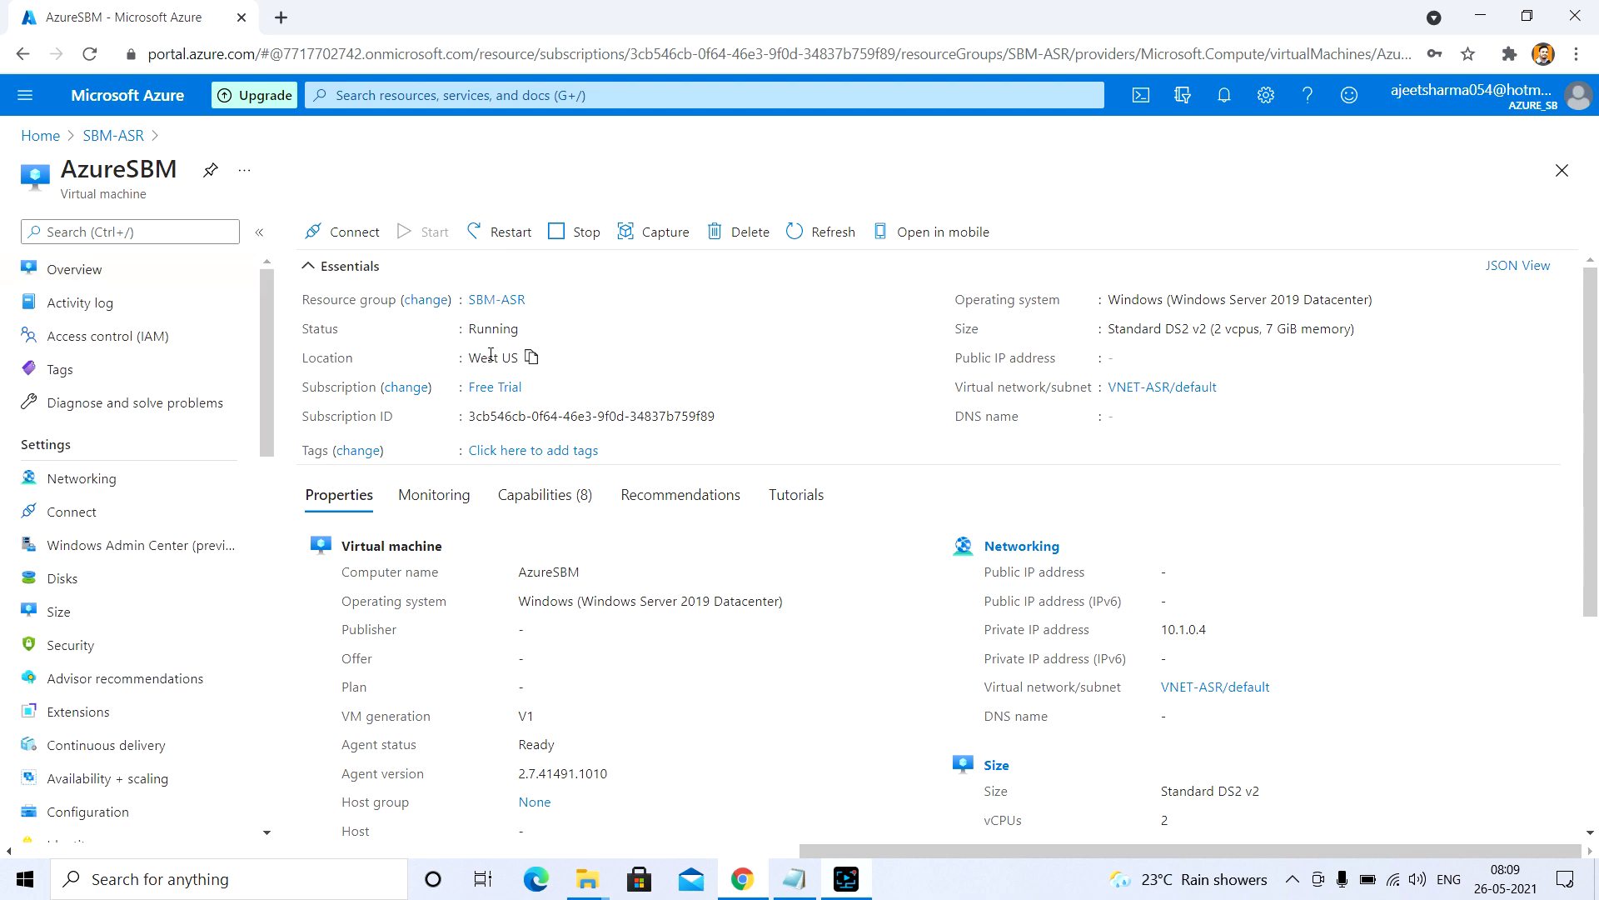
{"action": "left_click_drag", "start_coordinate": [63, 170], "coordinate": [179, 164]}
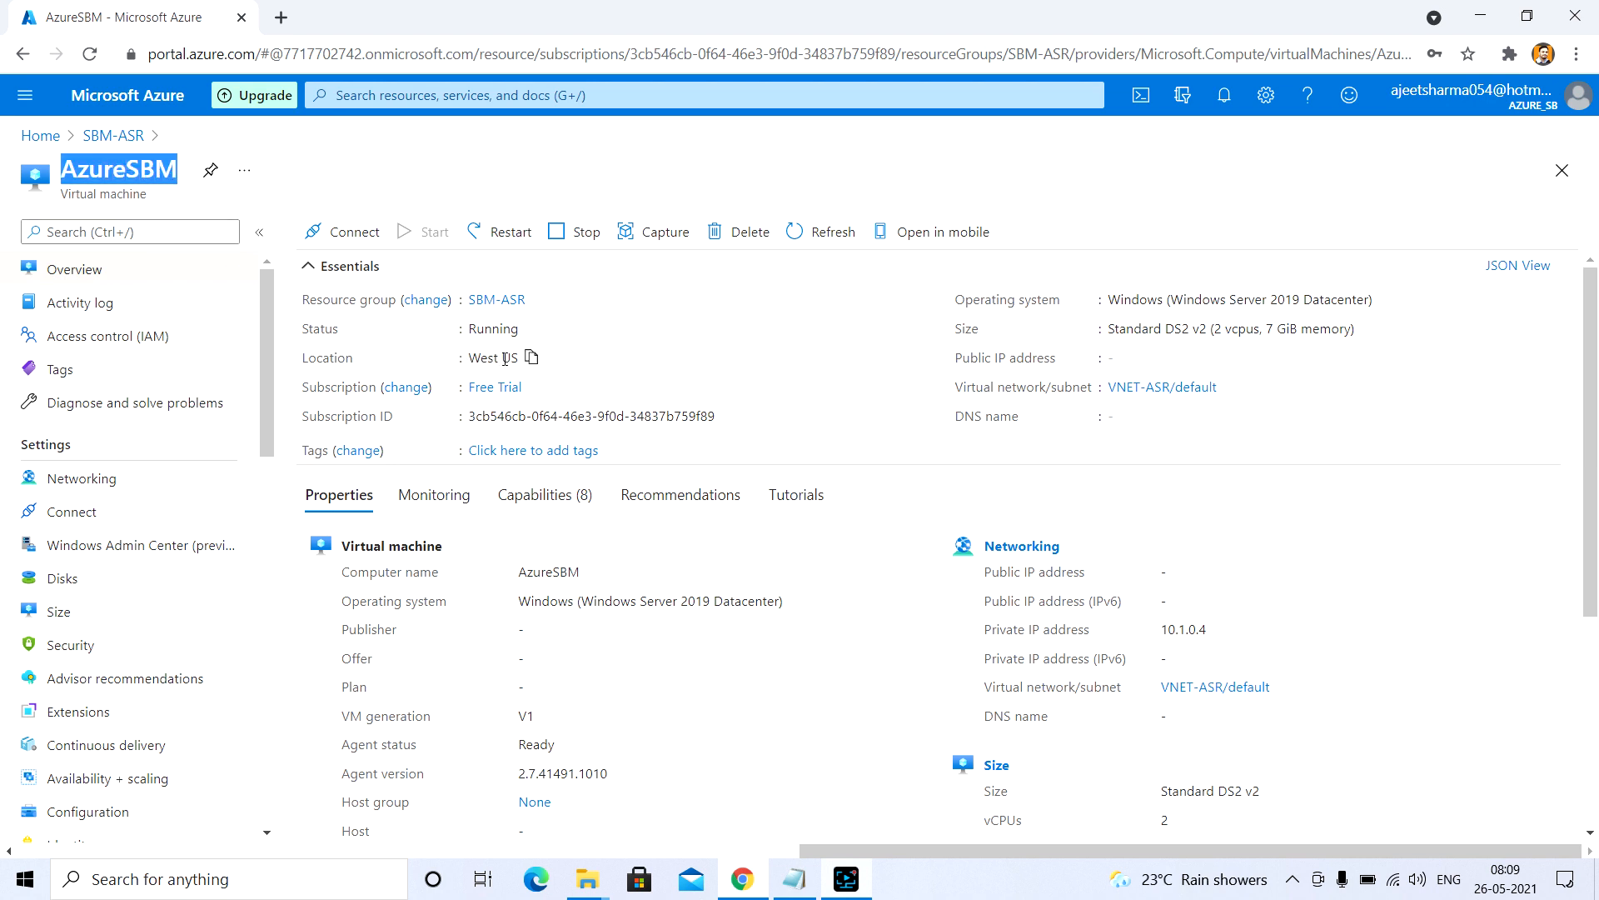
Open the original AzureSBM virtual machine in the SBM resource group and check its status and location.
{"action": "left_click", "coordinate": [40, 136]}
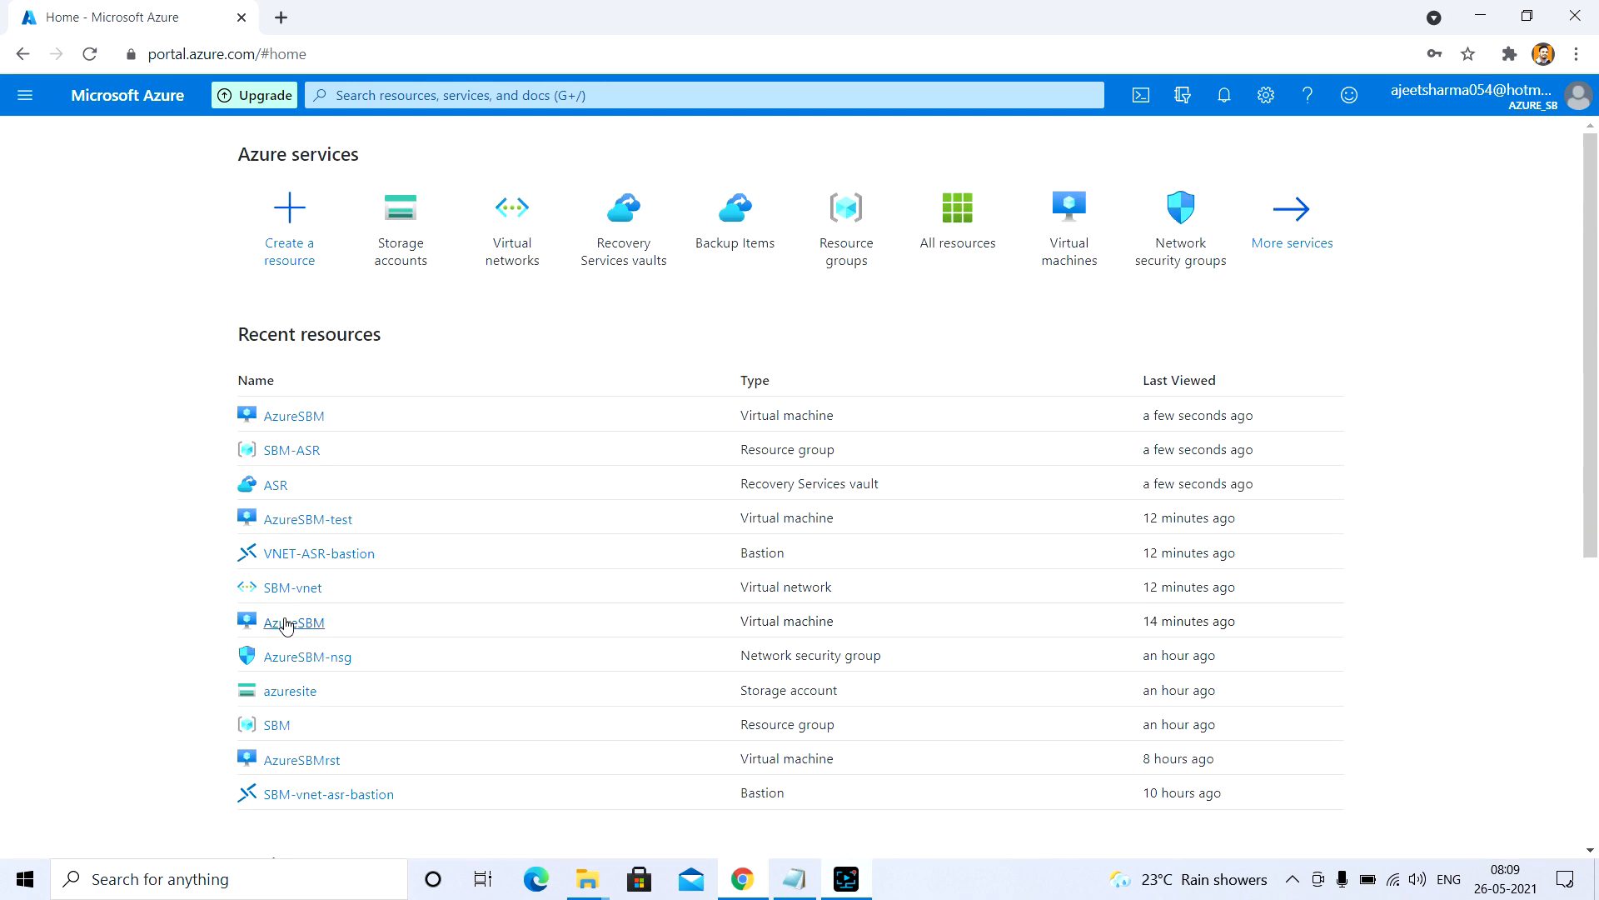
{"action": "left_click", "coordinate": [286, 624]}
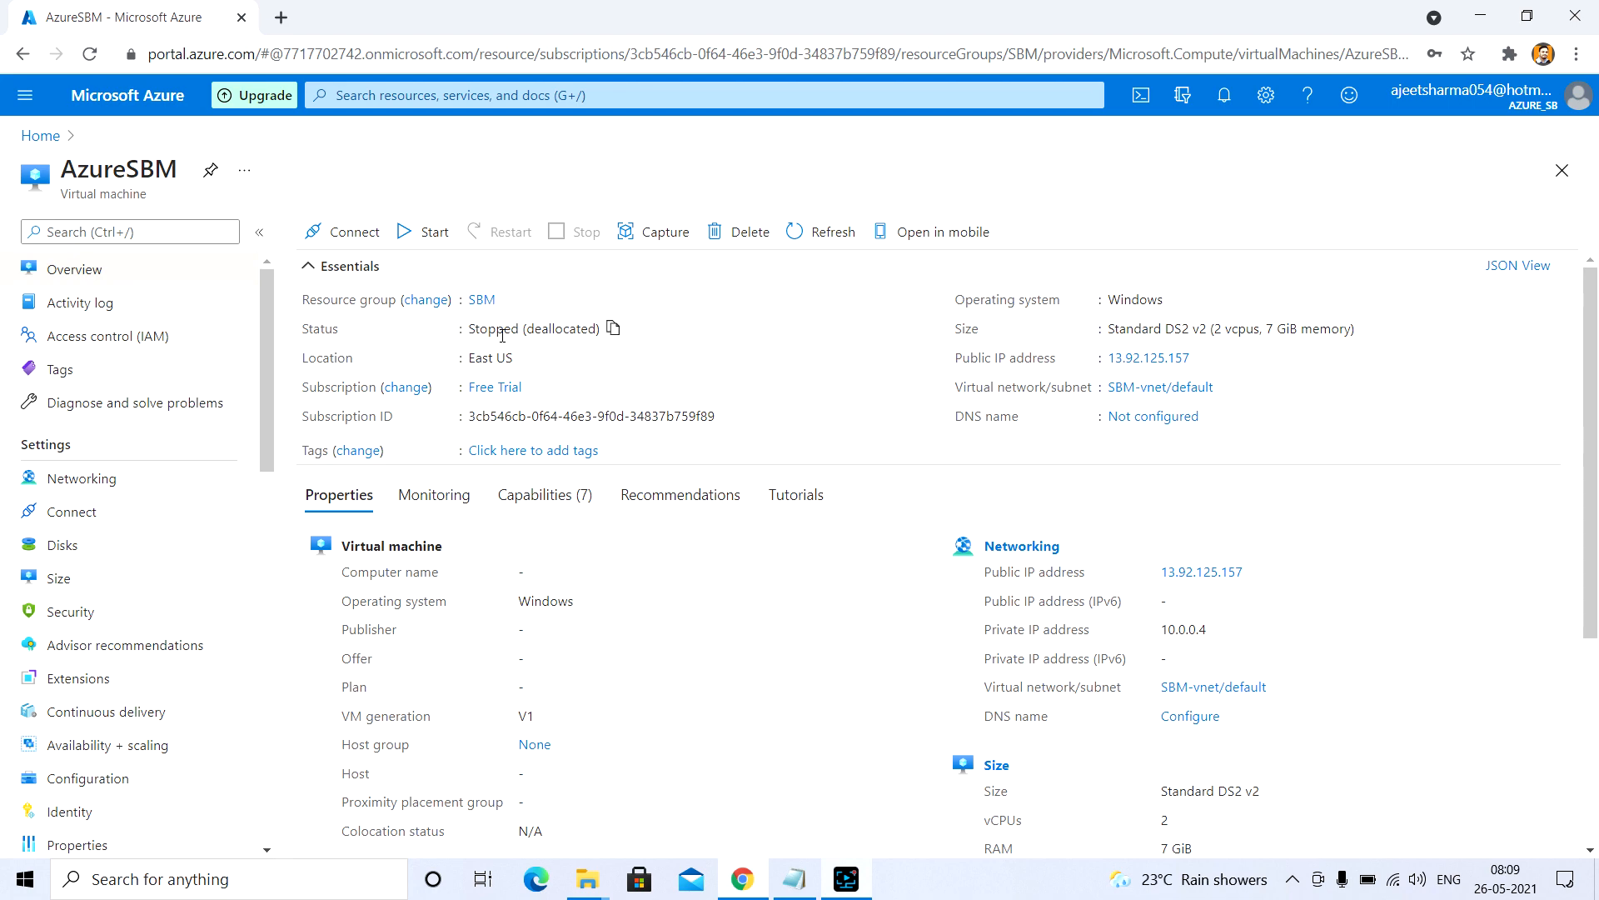
Return to the failed-over AzureSBM virtual machine in the SBM-ASR resource group and open its Bastion connection form.
{"action": "left_click", "coordinate": [40, 136]}
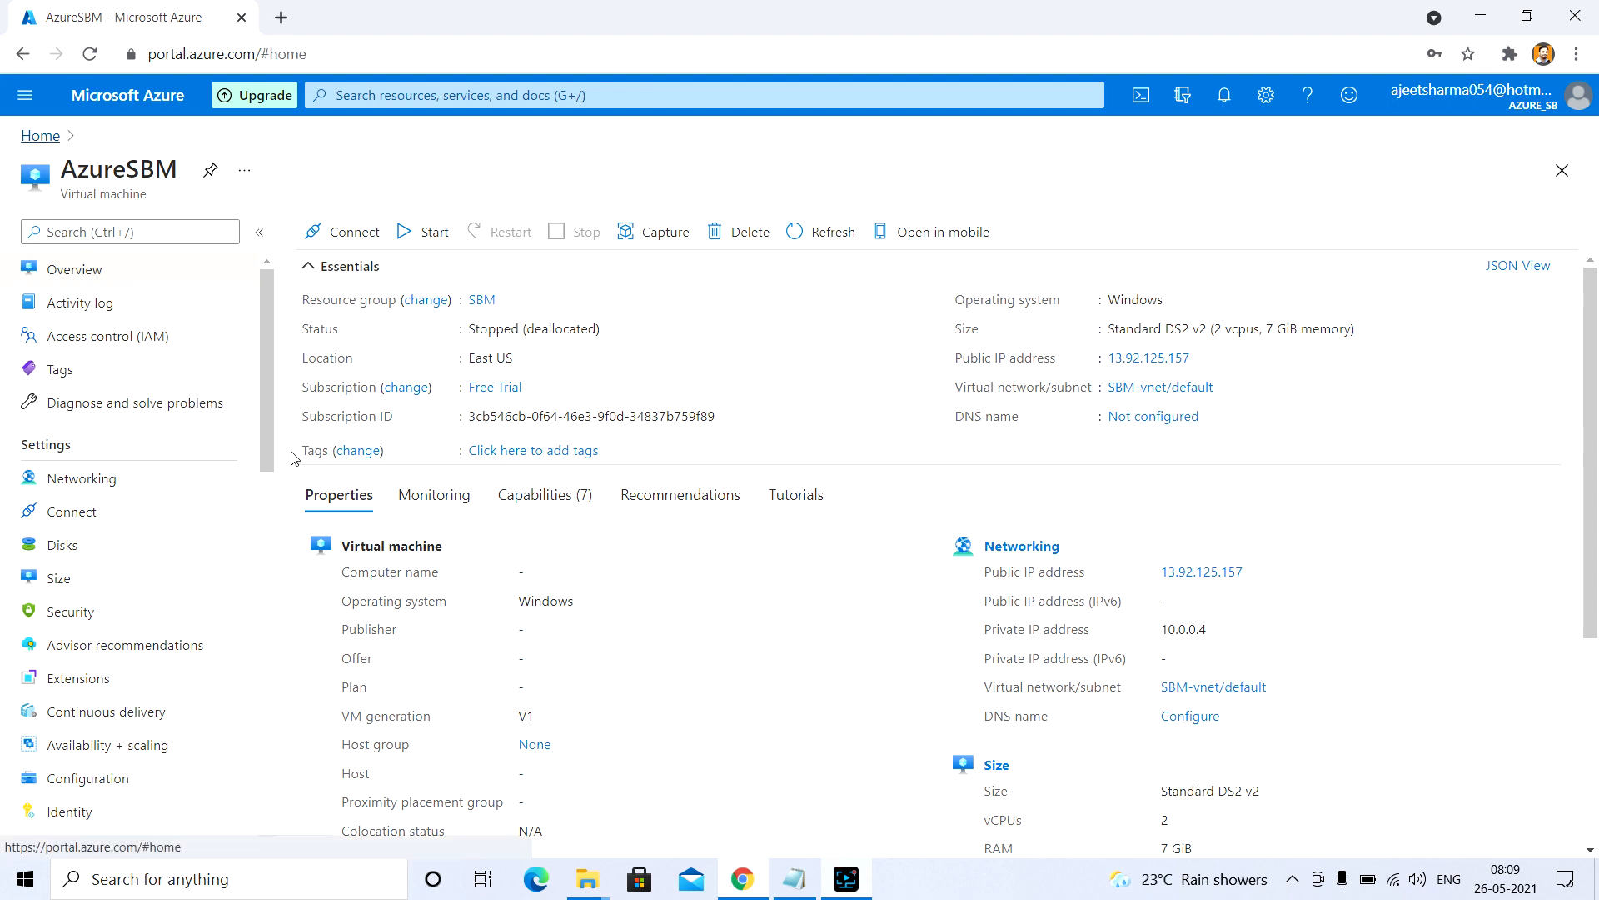
{"action": "left_click", "coordinate": [291, 417]}
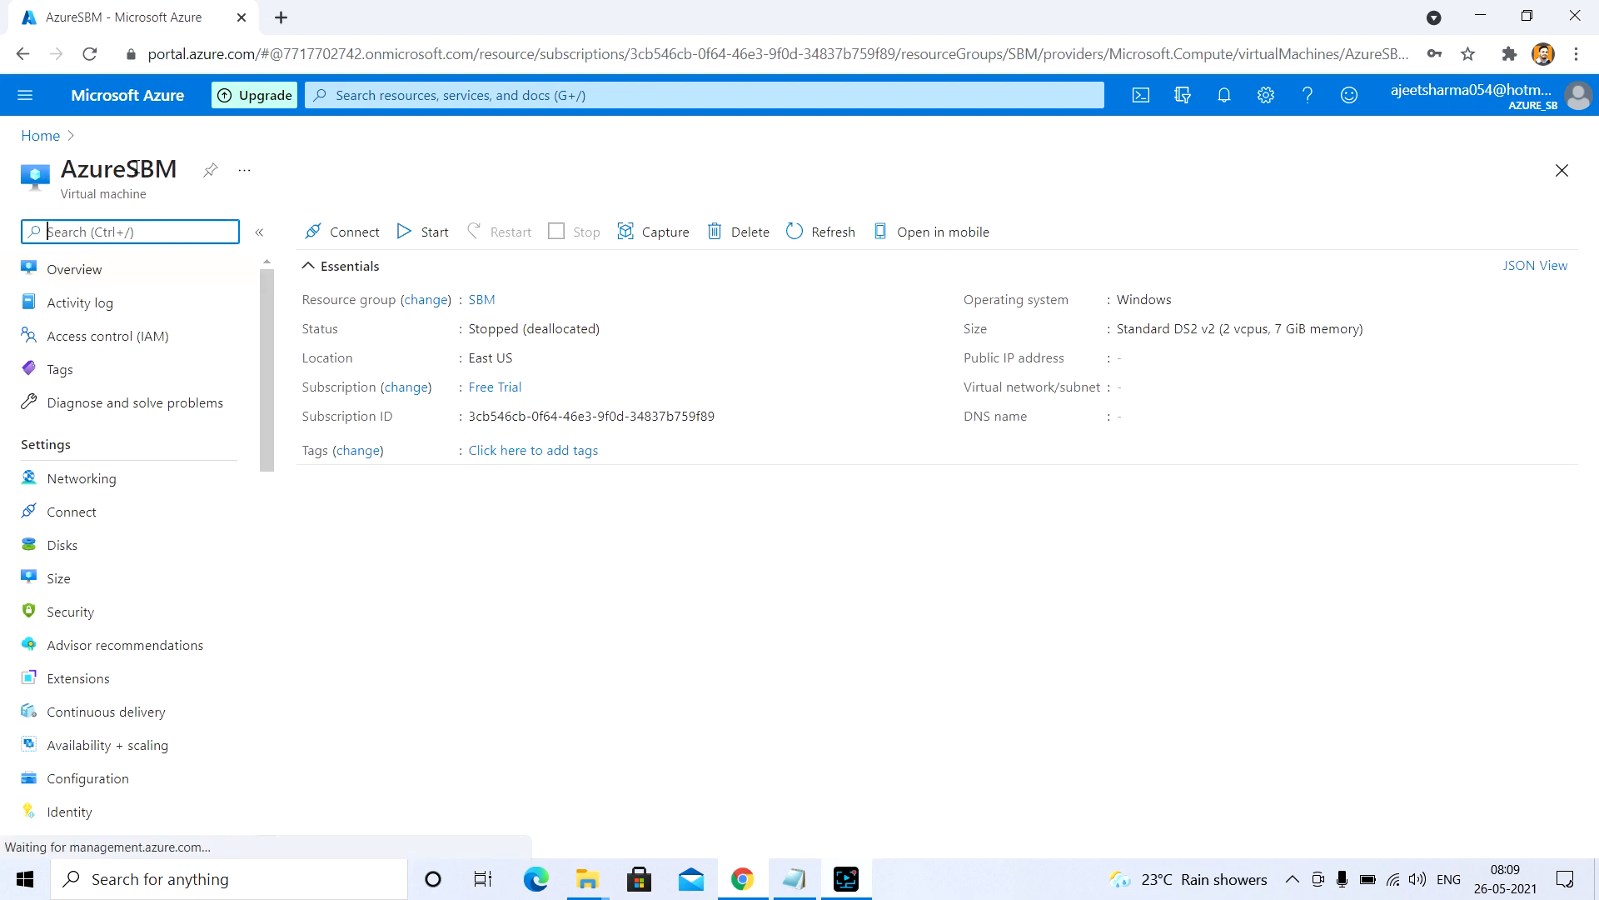
{"action": "left_click", "coordinate": [40, 135]}
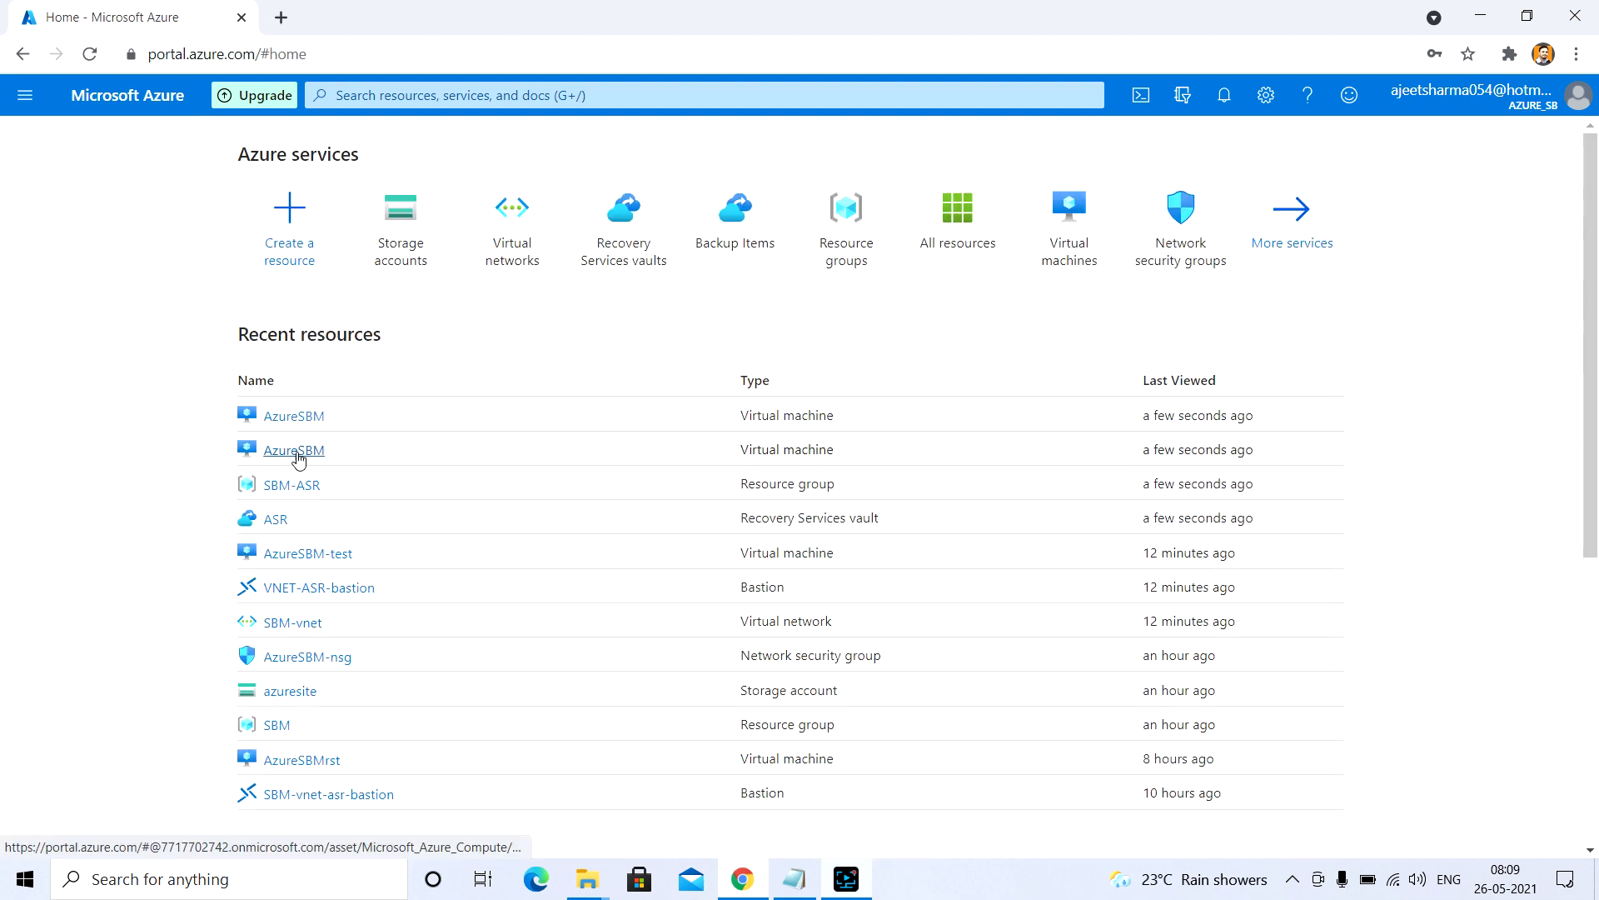
{"action": "left_click", "coordinate": [292, 450]}
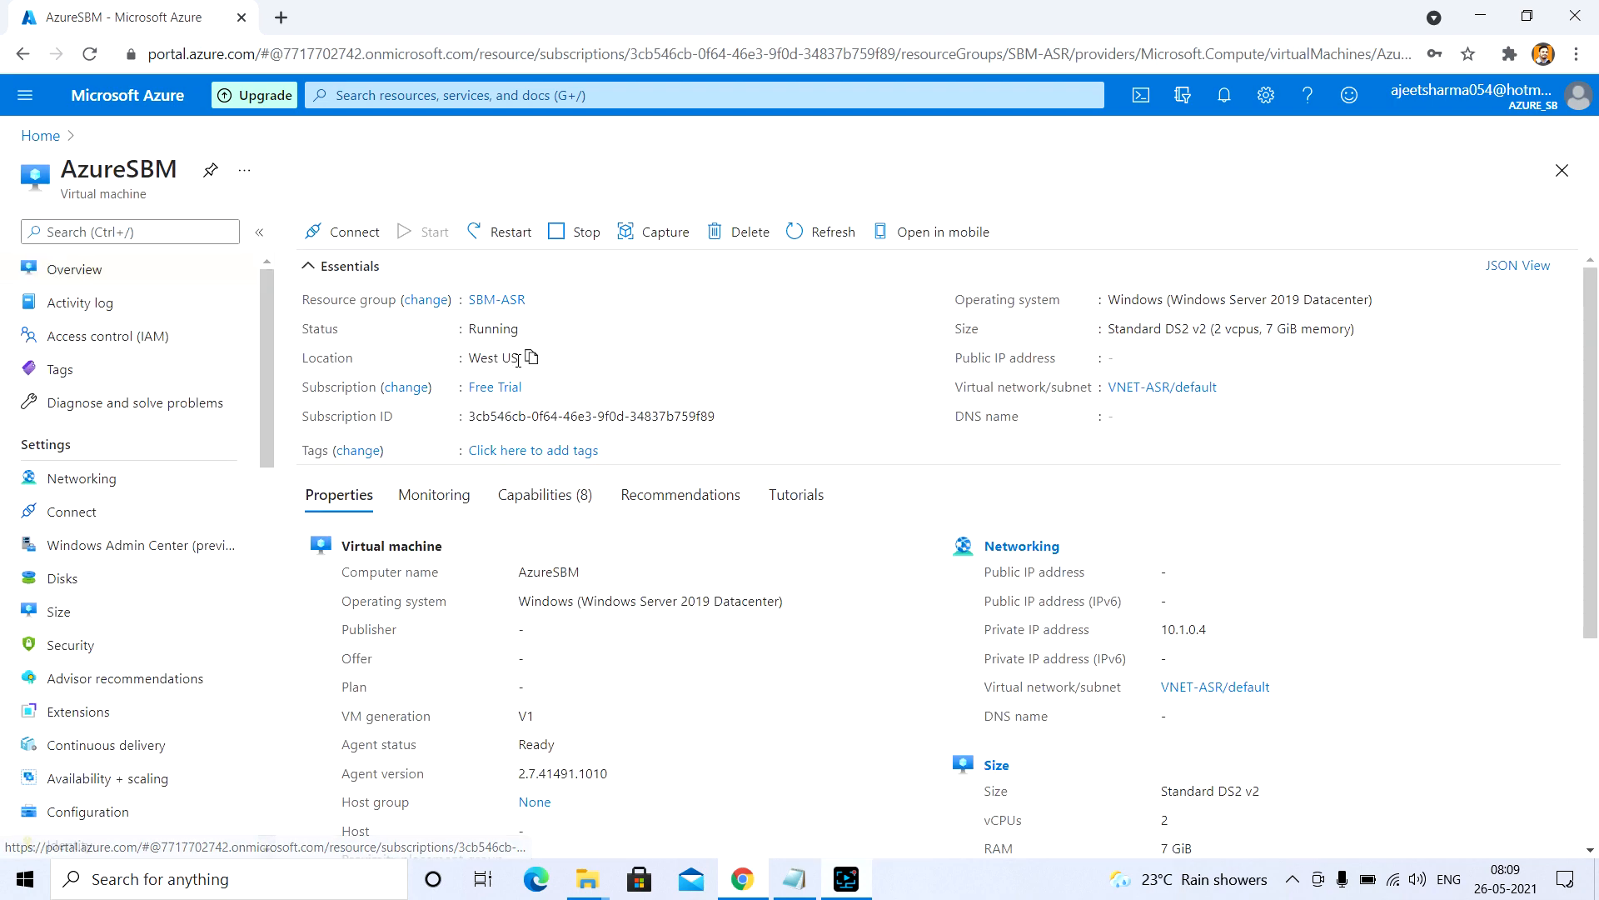
{"action": "left_click", "coordinate": [332, 231]}
{"action": "left_click", "coordinate": [327, 342]}
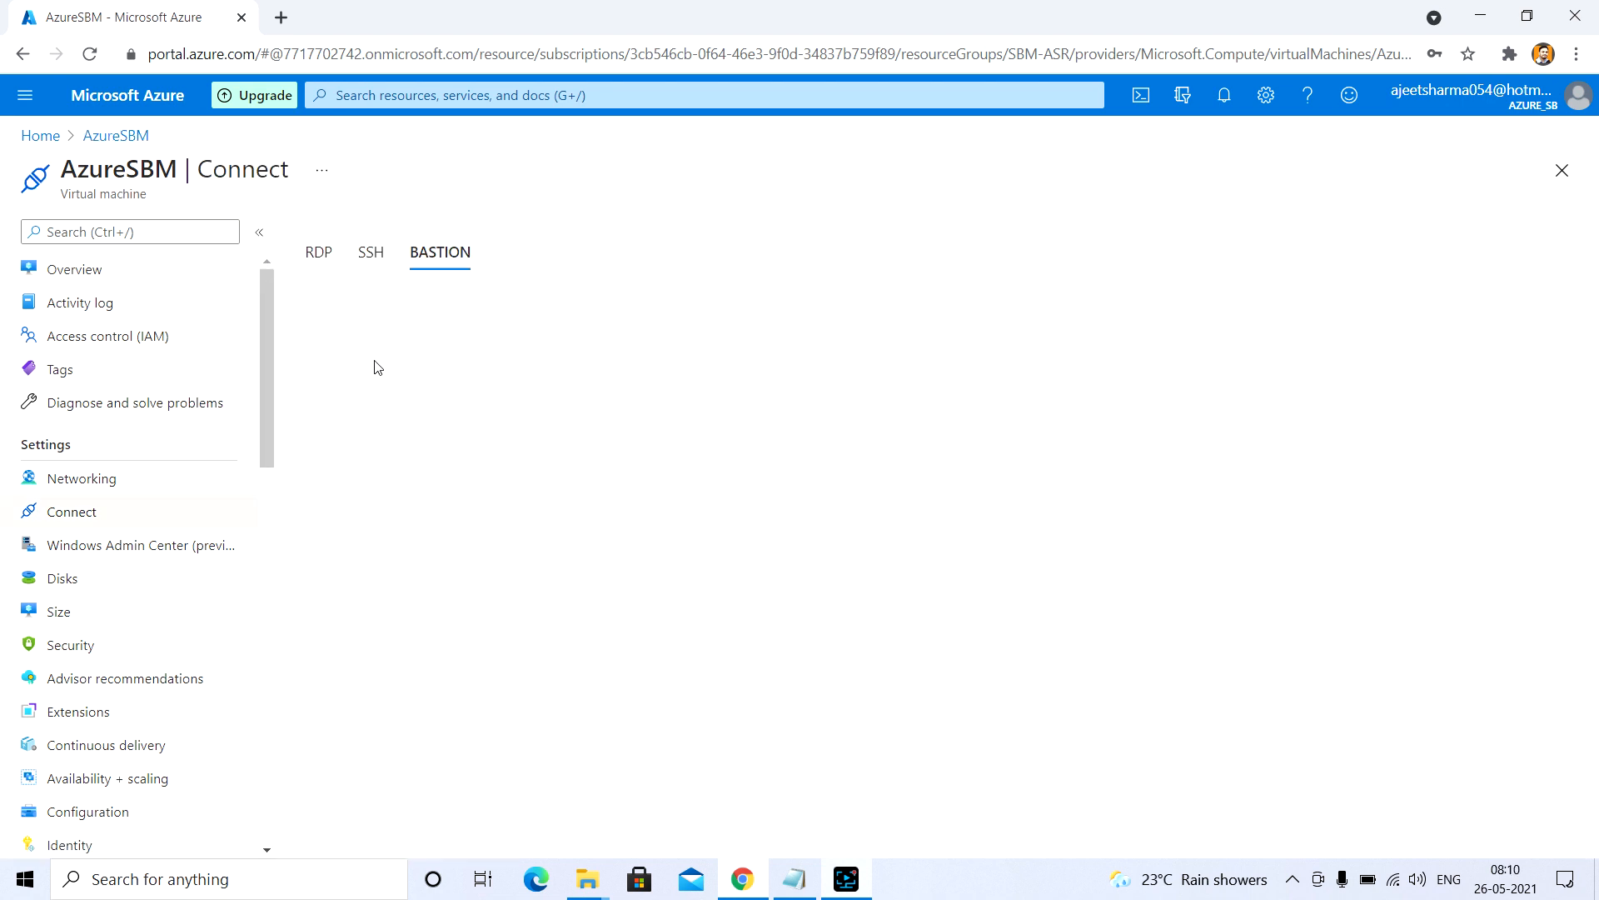
{"action": "left_click", "coordinate": [375, 426]}
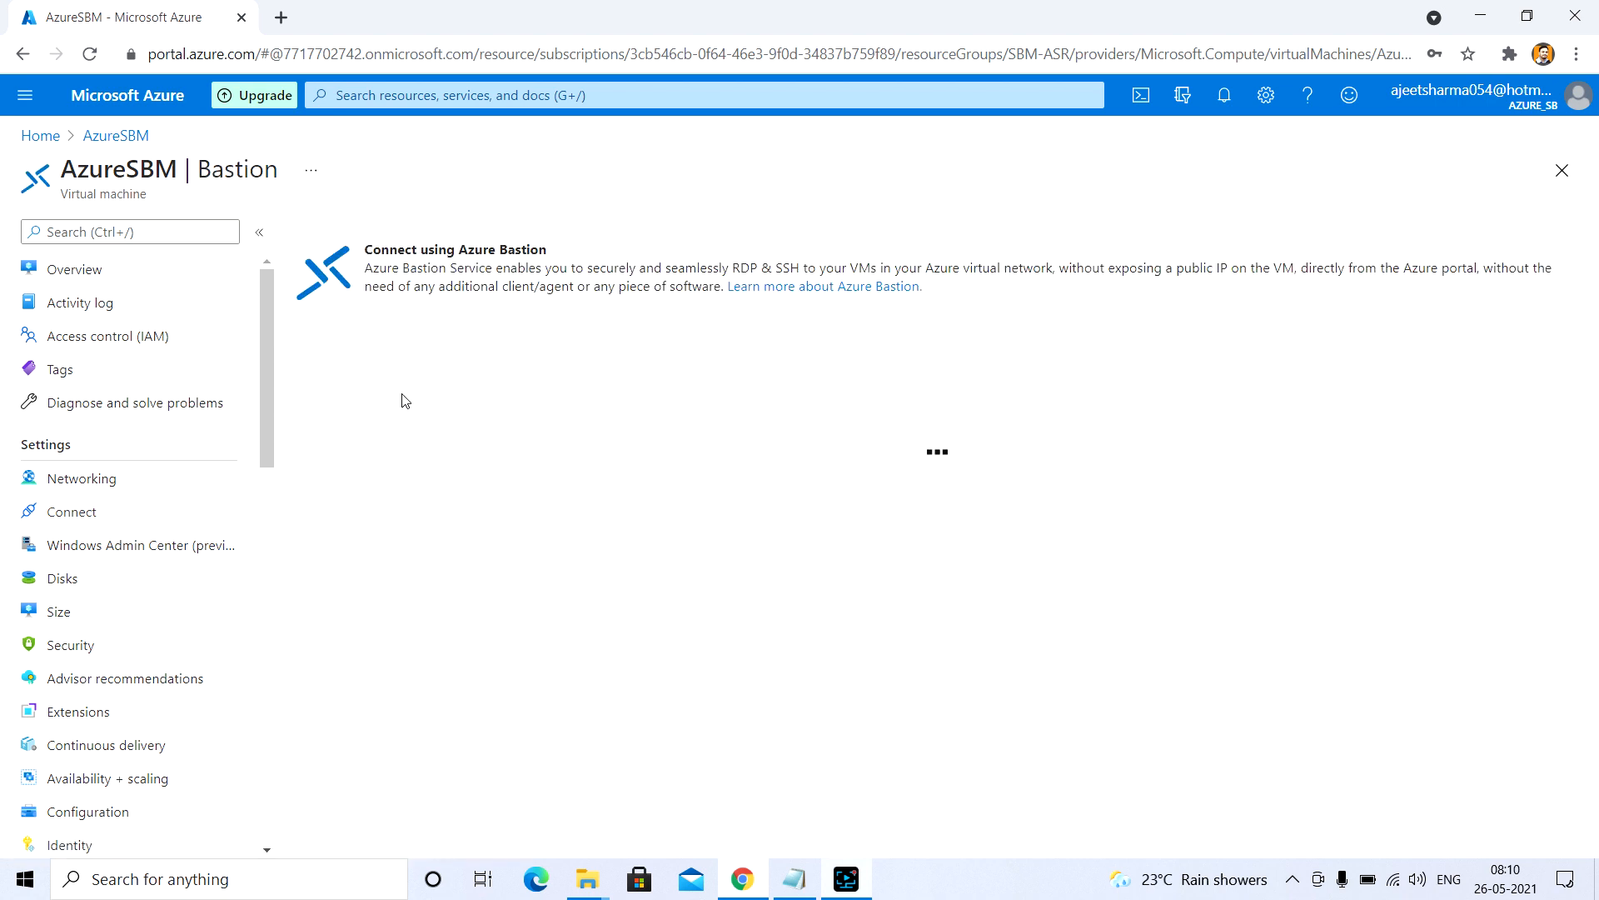
Connect to the machine through VNET-ASR-bastion in a new window with username AzureSBM and the account password.
{"action": "left_click", "coordinate": [370, 475]}
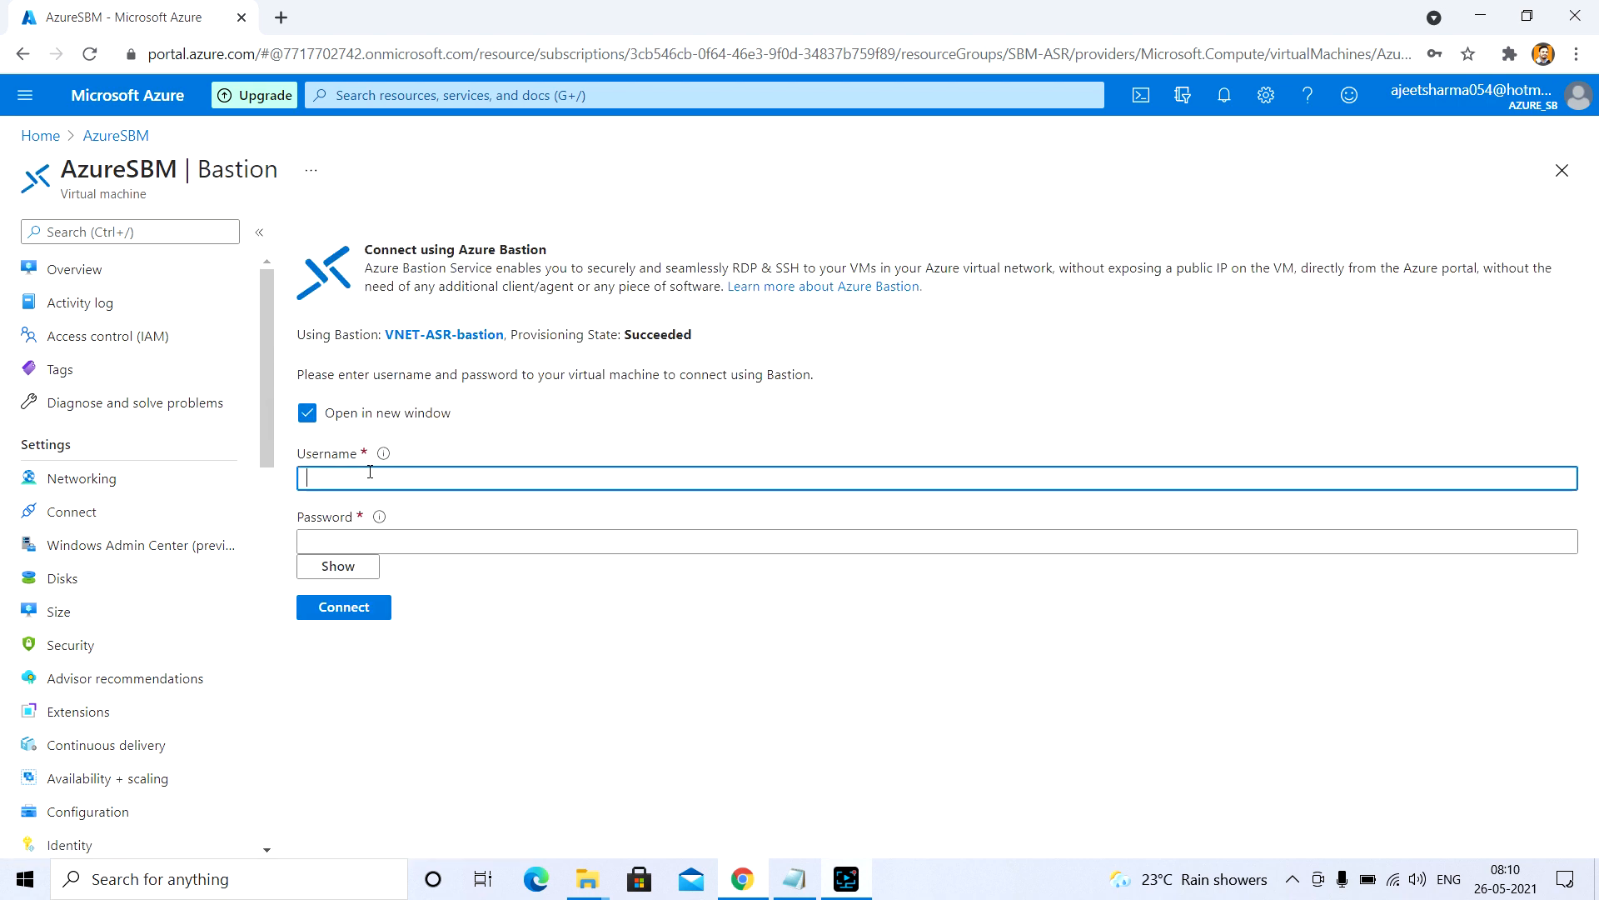
{"action": "type", "text": "AzureSBM"}
{"action": "key", "text": "Tab"}
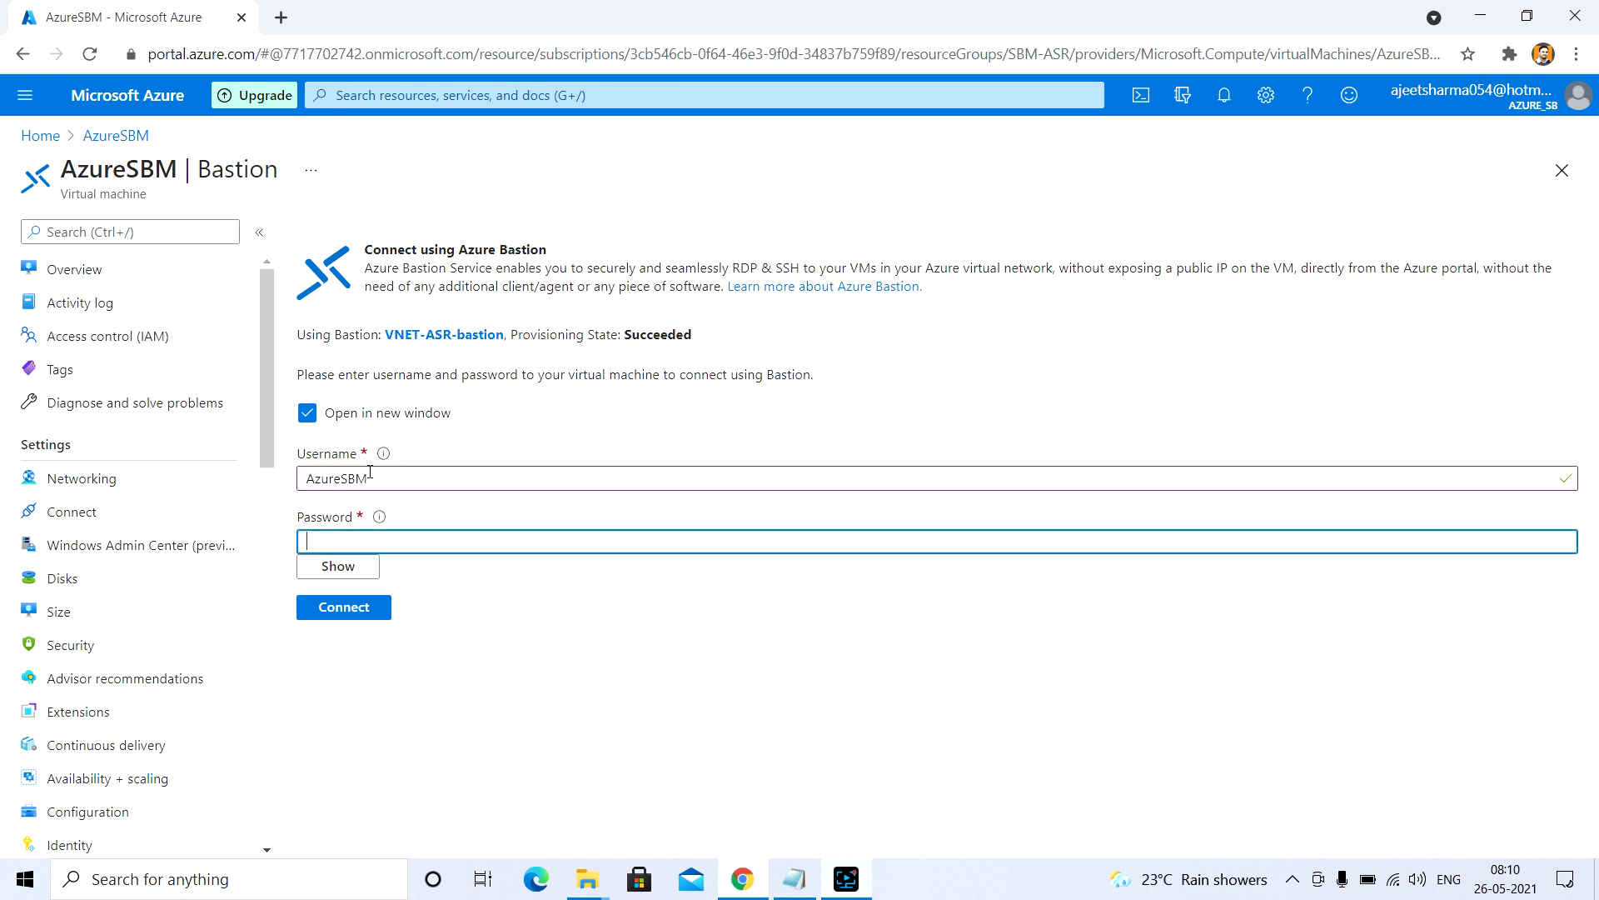
{"action": "type", "text": "••"}
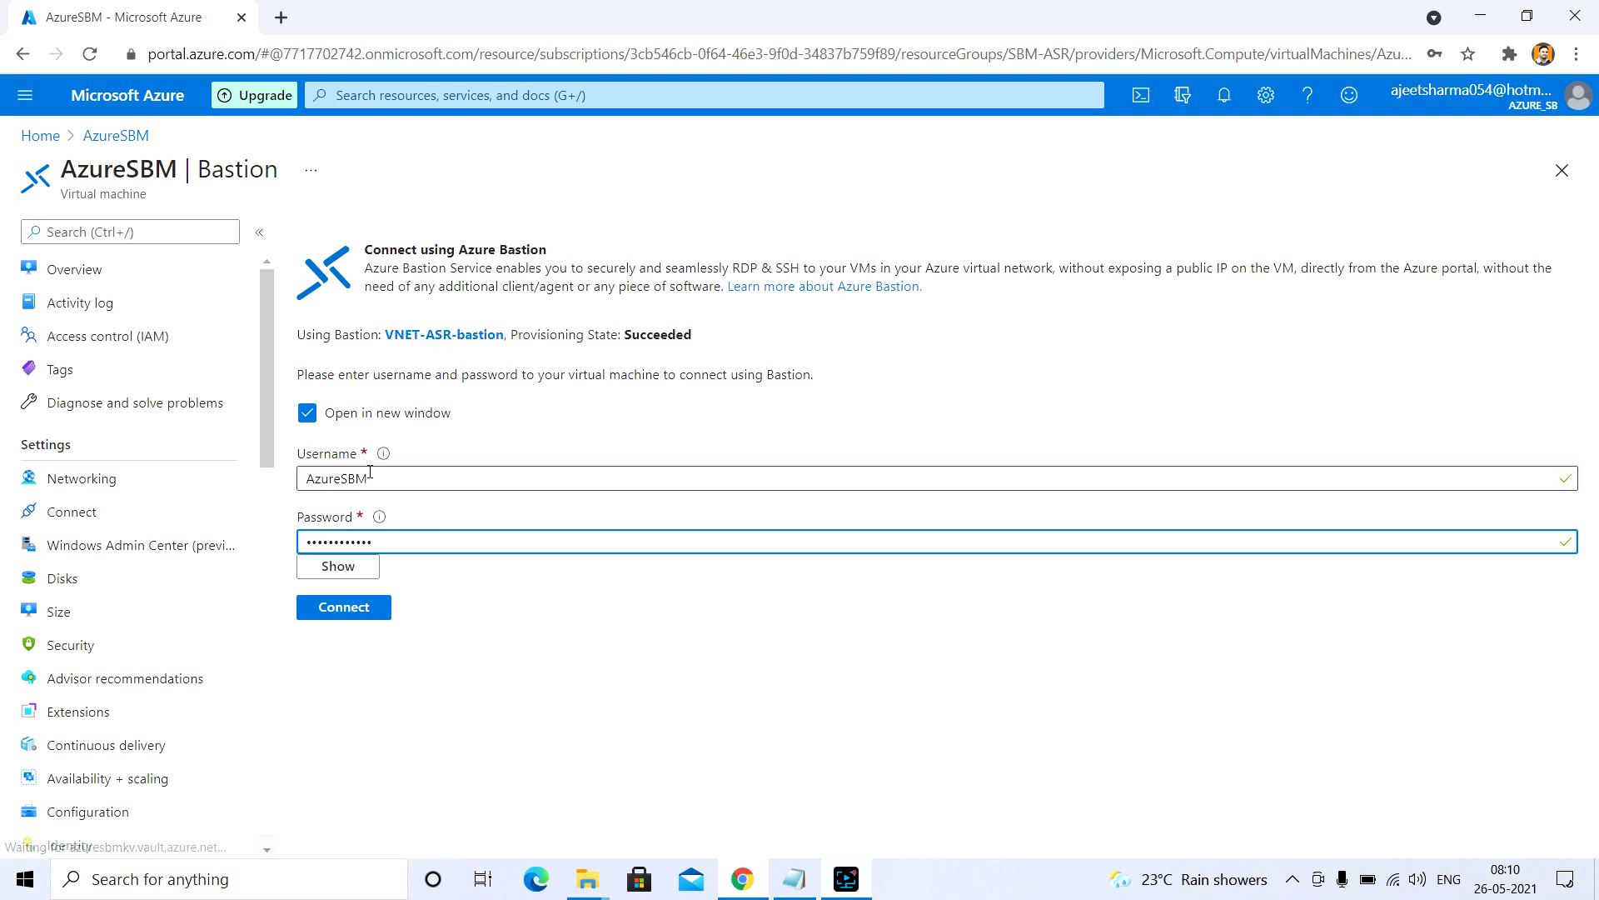
{"action": "left_click", "coordinate": [371, 614]}
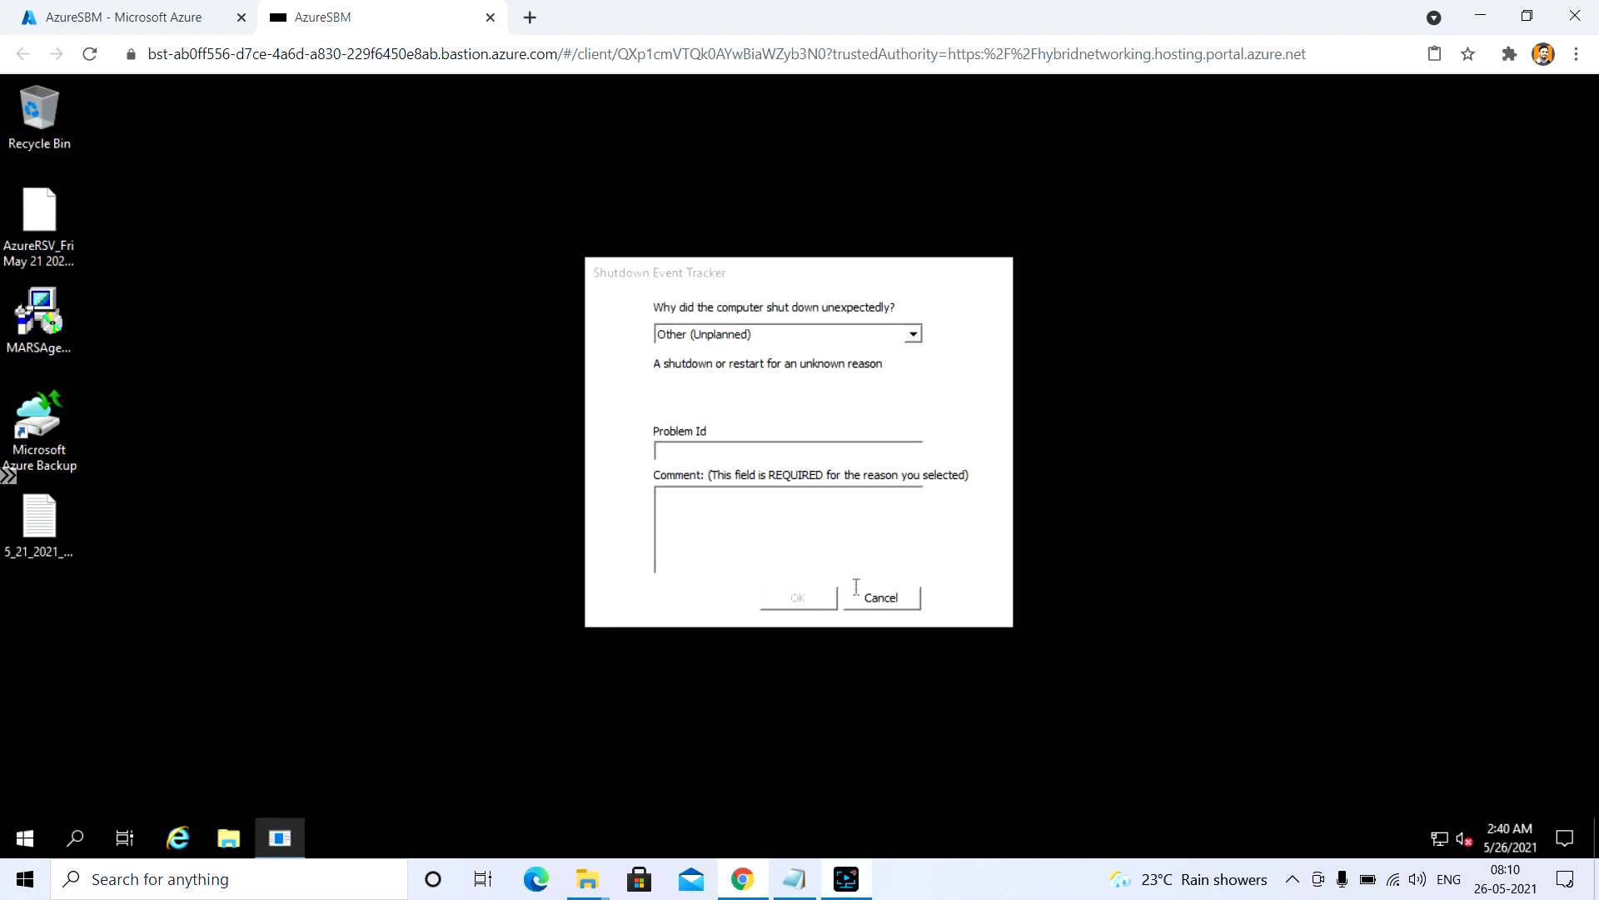
Inspect the remote machine's drives in This PC and its installed programs in Control Panel, closing all open windows.
{"action": "left_click", "coordinate": [862, 597]}
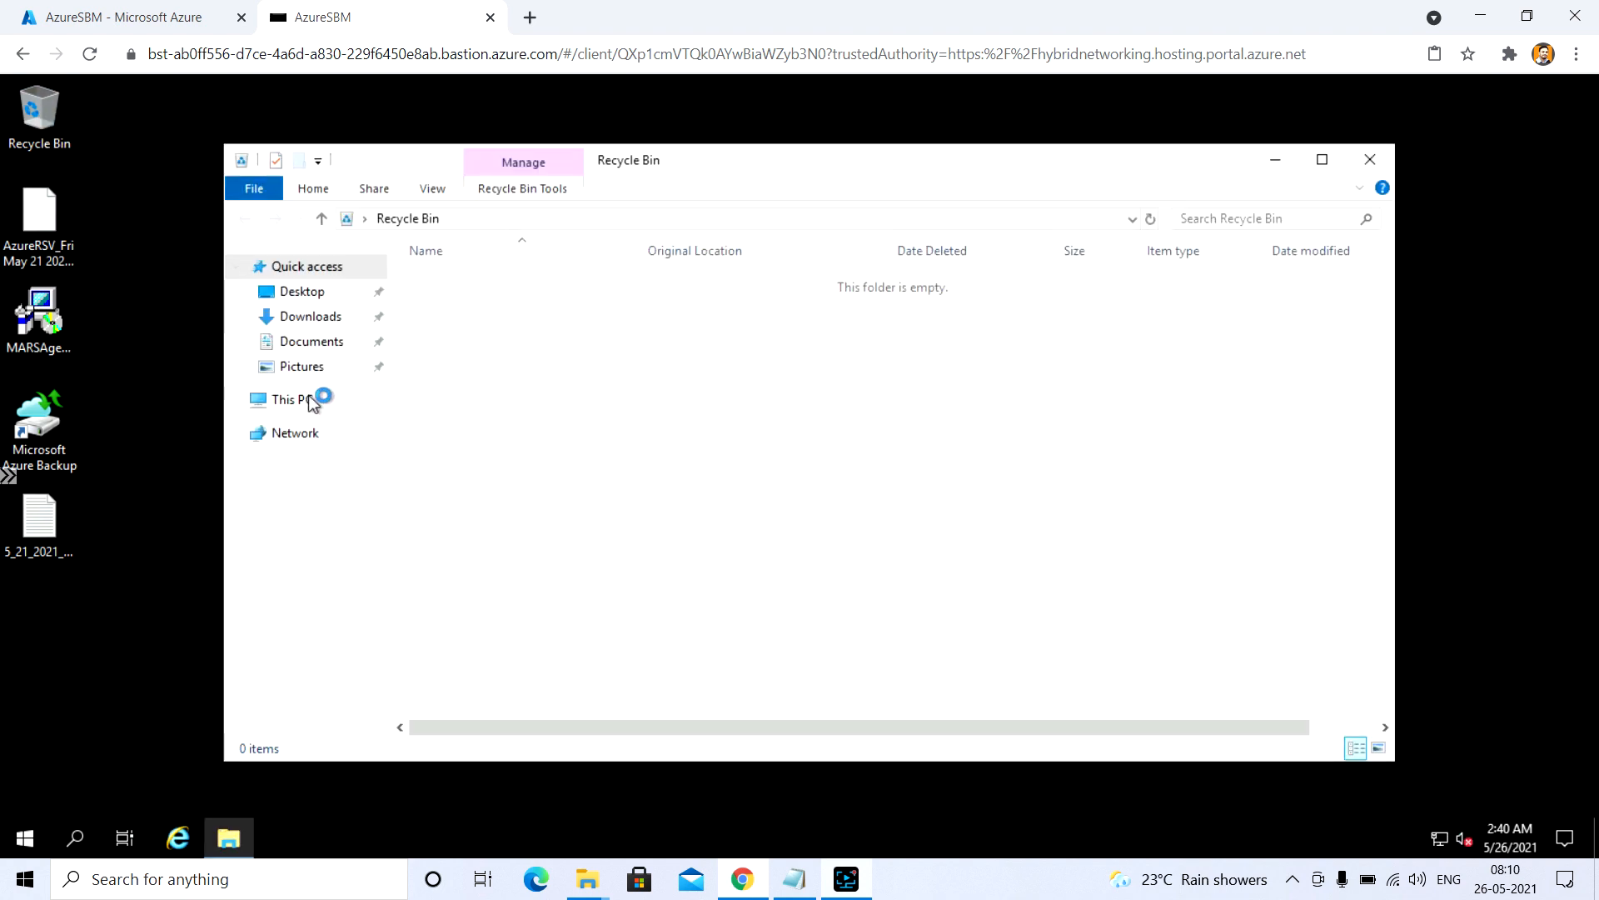
{"action": "left_click", "coordinate": [302, 400]}
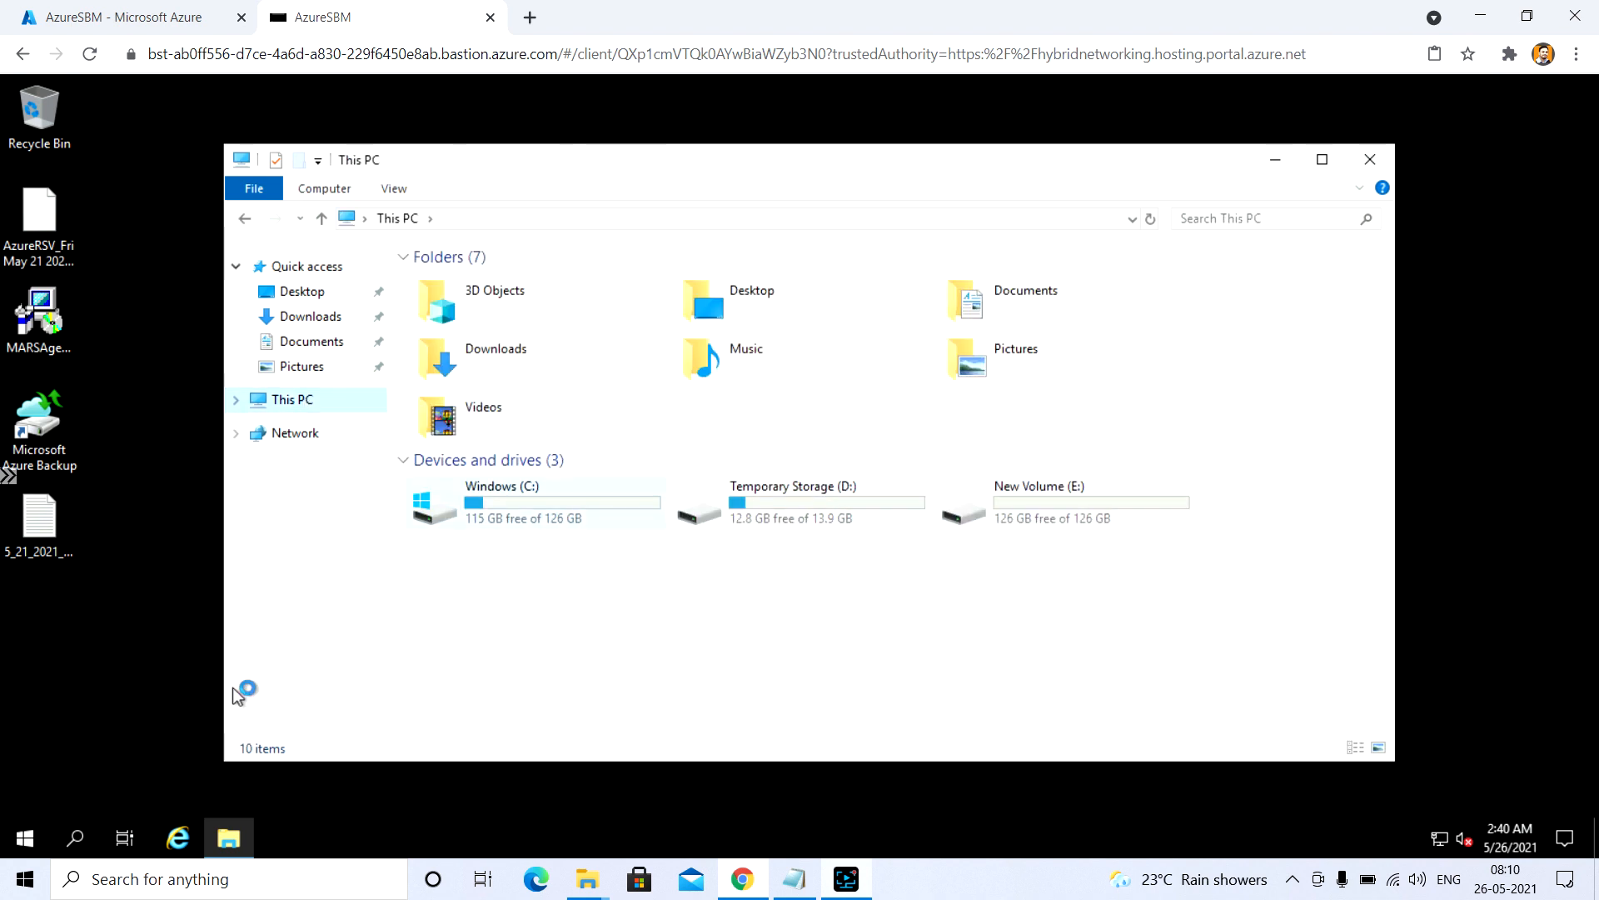
{"action": "left_click", "coordinate": [28, 833]}
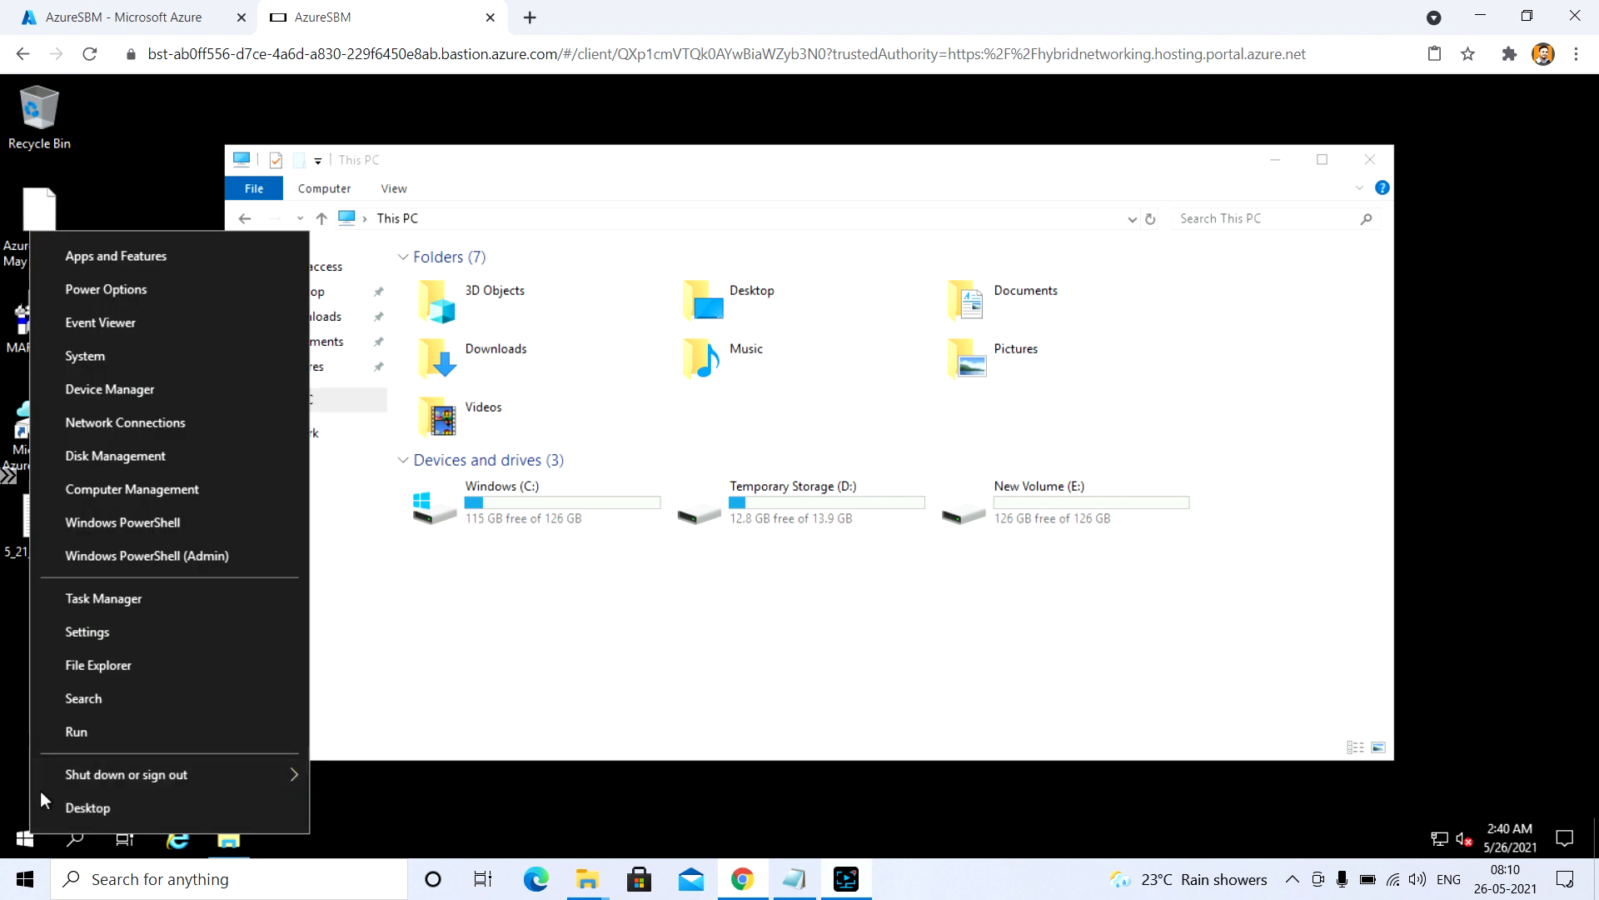
{"action": "left_click", "coordinate": [62, 732]}
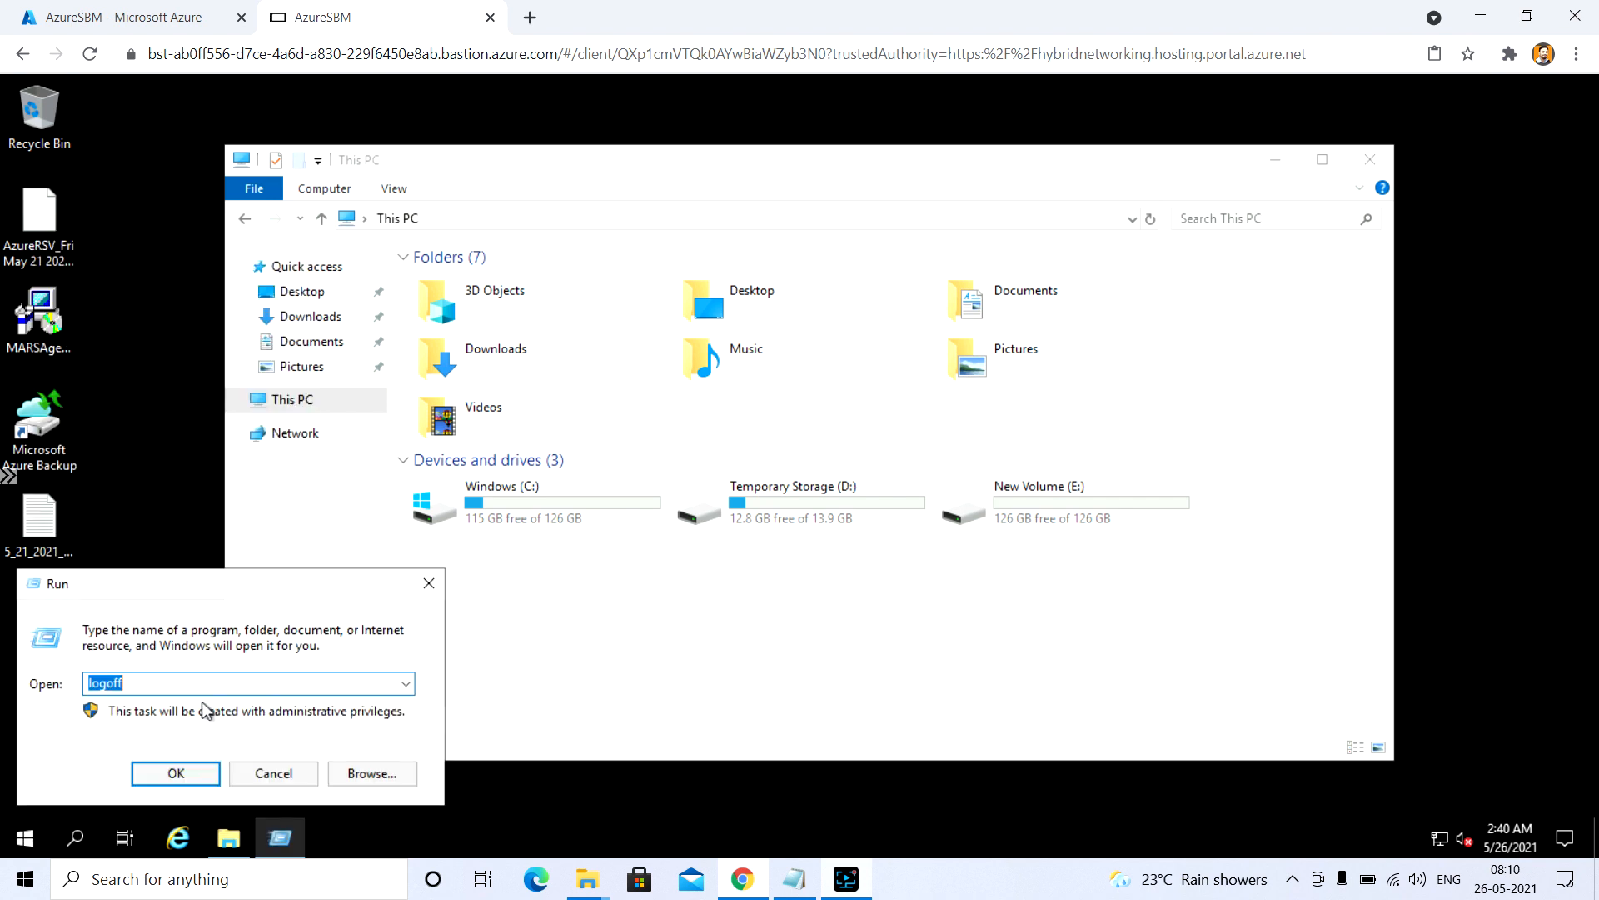
{"action": "type", "text": "control"}
{"action": "key", "text": "Return"}
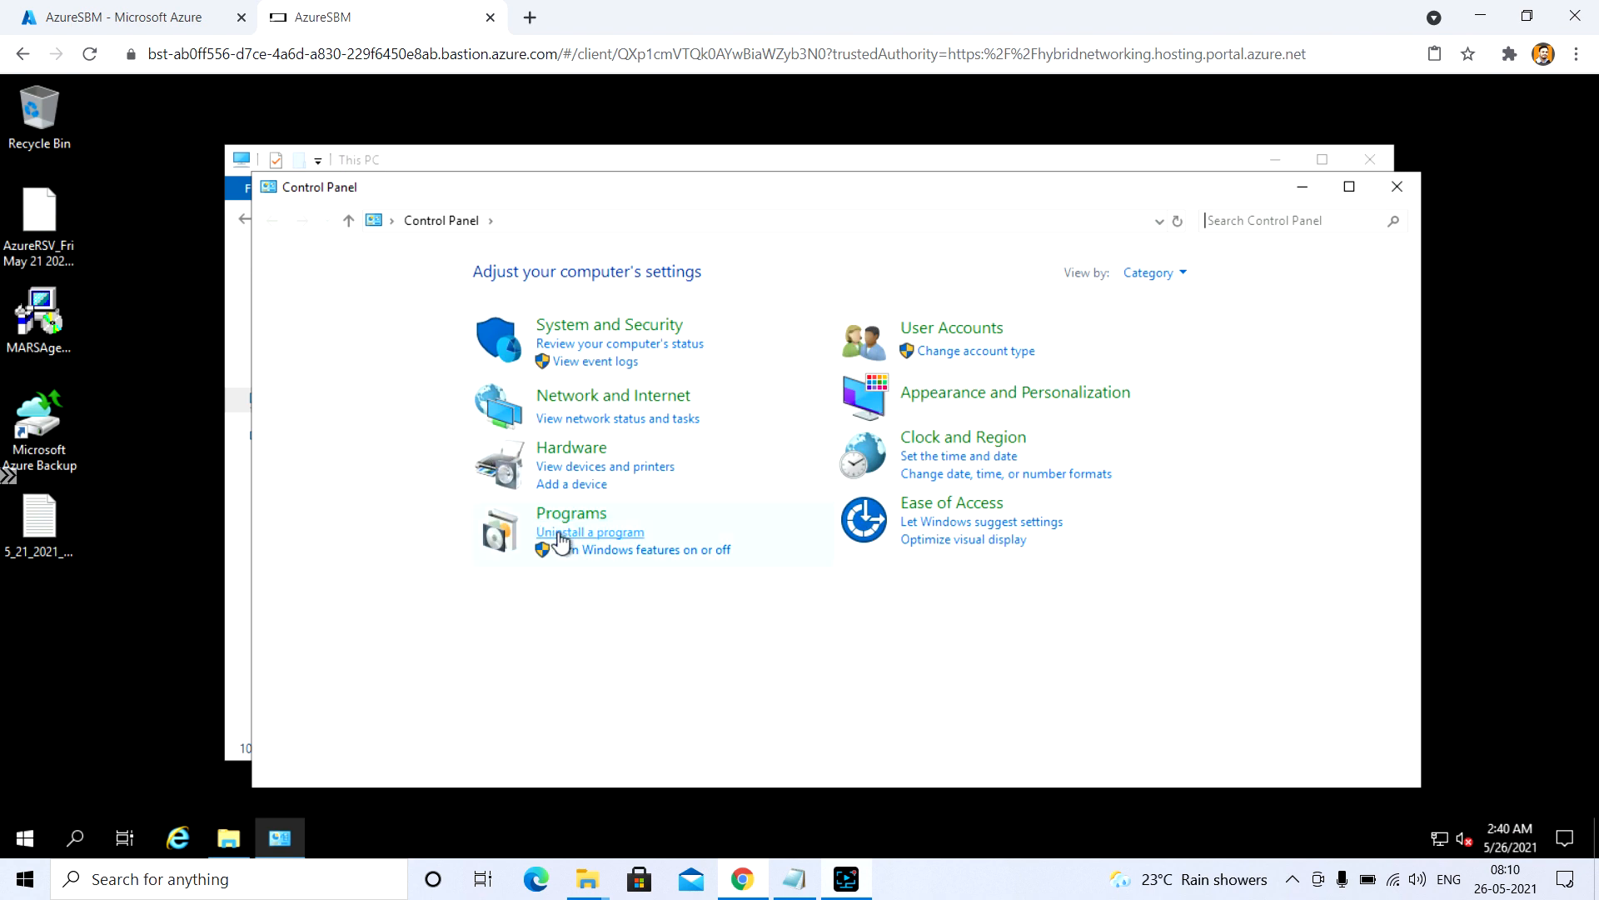
{"action": "left_click", "coordinate": [557, 531]}
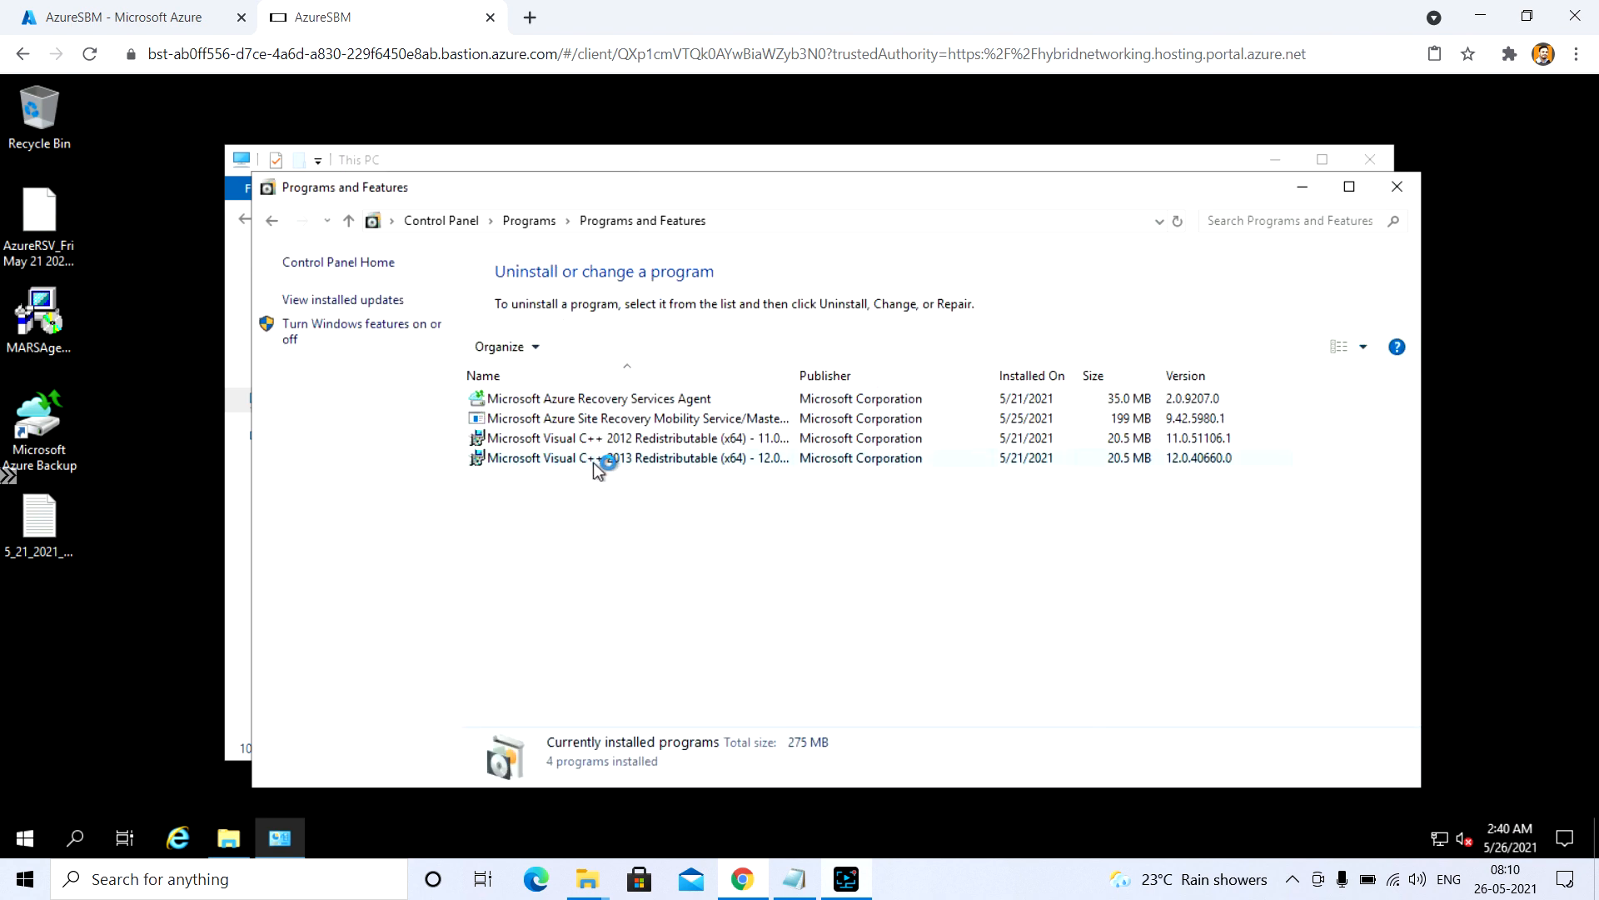
{"action": "left_click", "coordinate": [1397, 186]}
{"action": "left_click", "coordinate": [1369, 167]}
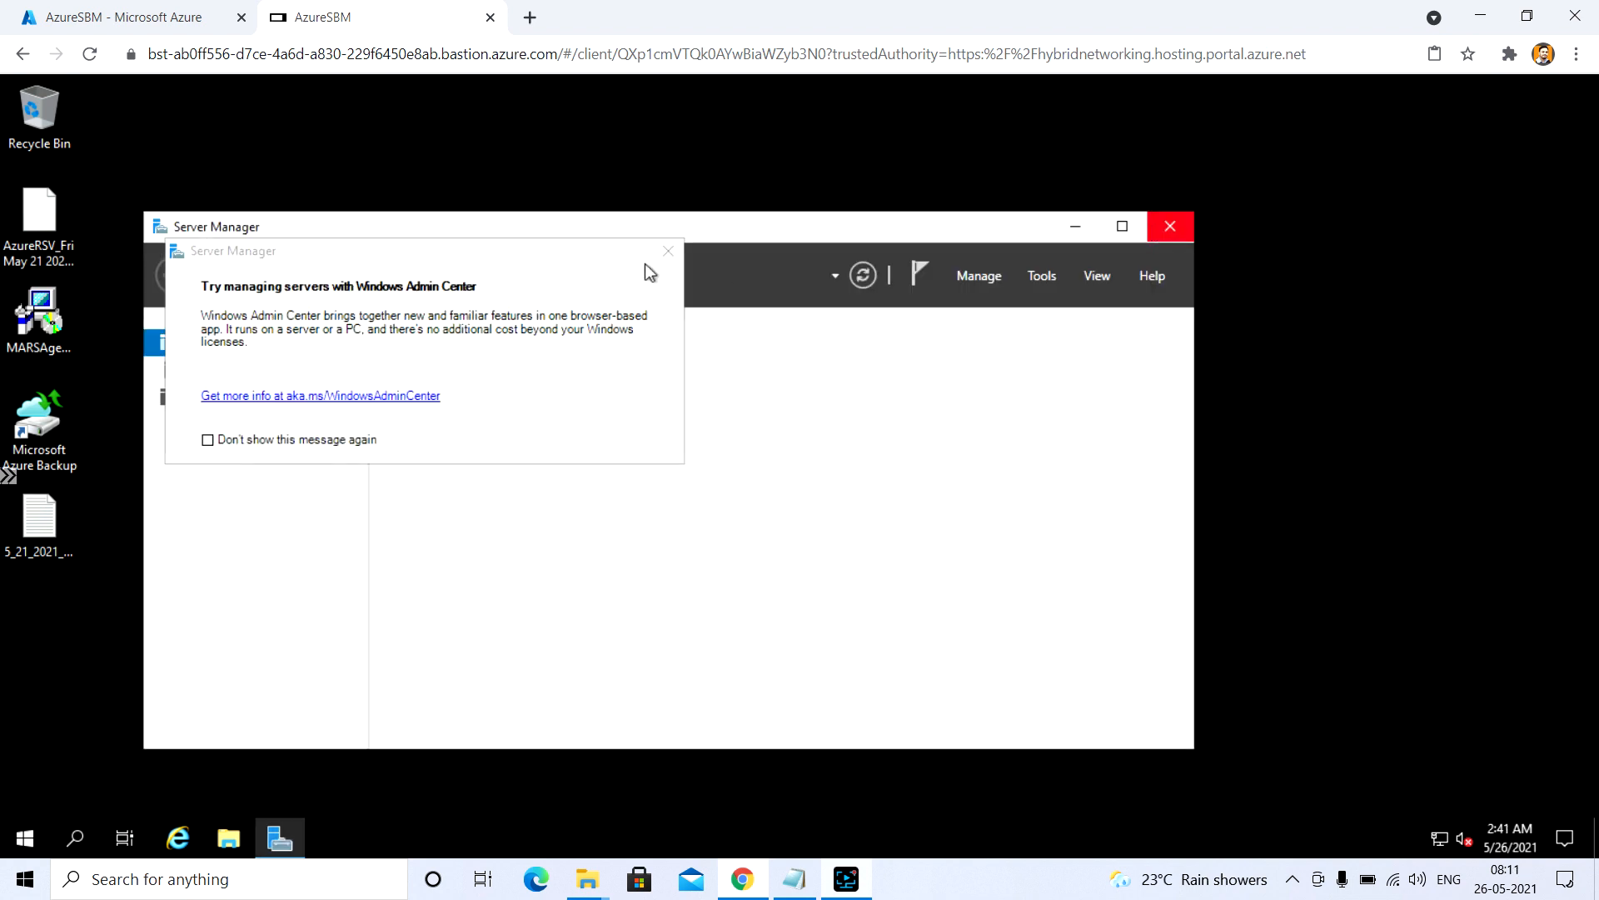
{"action": "left_click", "coordinate": [668, 250]}
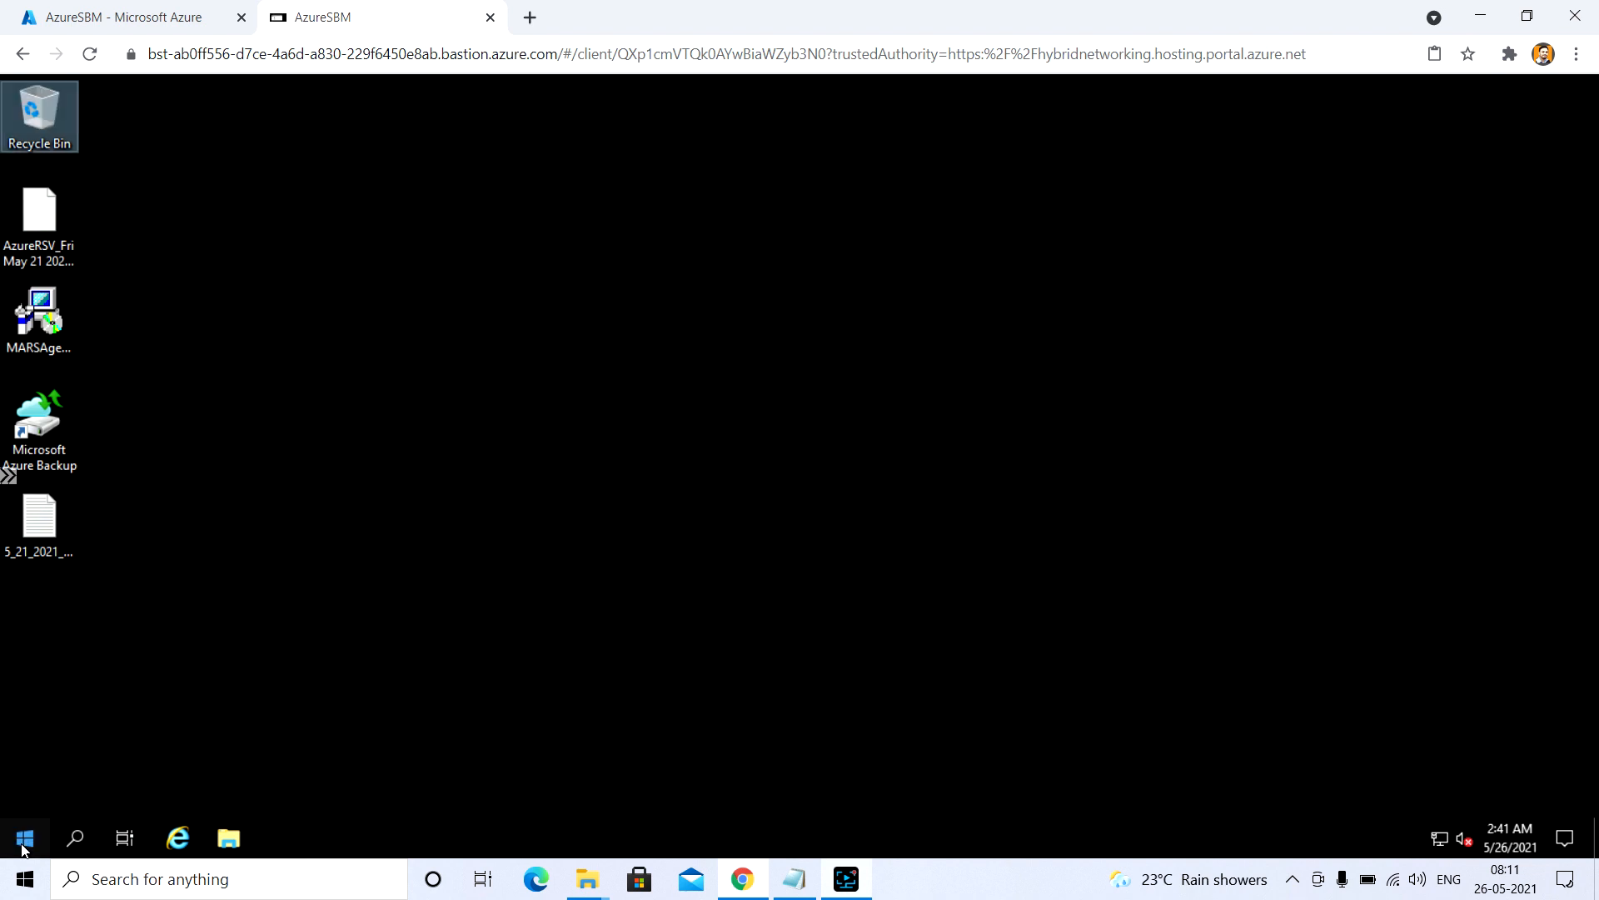
End the remote session on AzureSBM by running the logoff command.
{"action": "right_click", "coordinate": [25, 837]}
{"action": "left_click", "coordinate": [63, 740]}
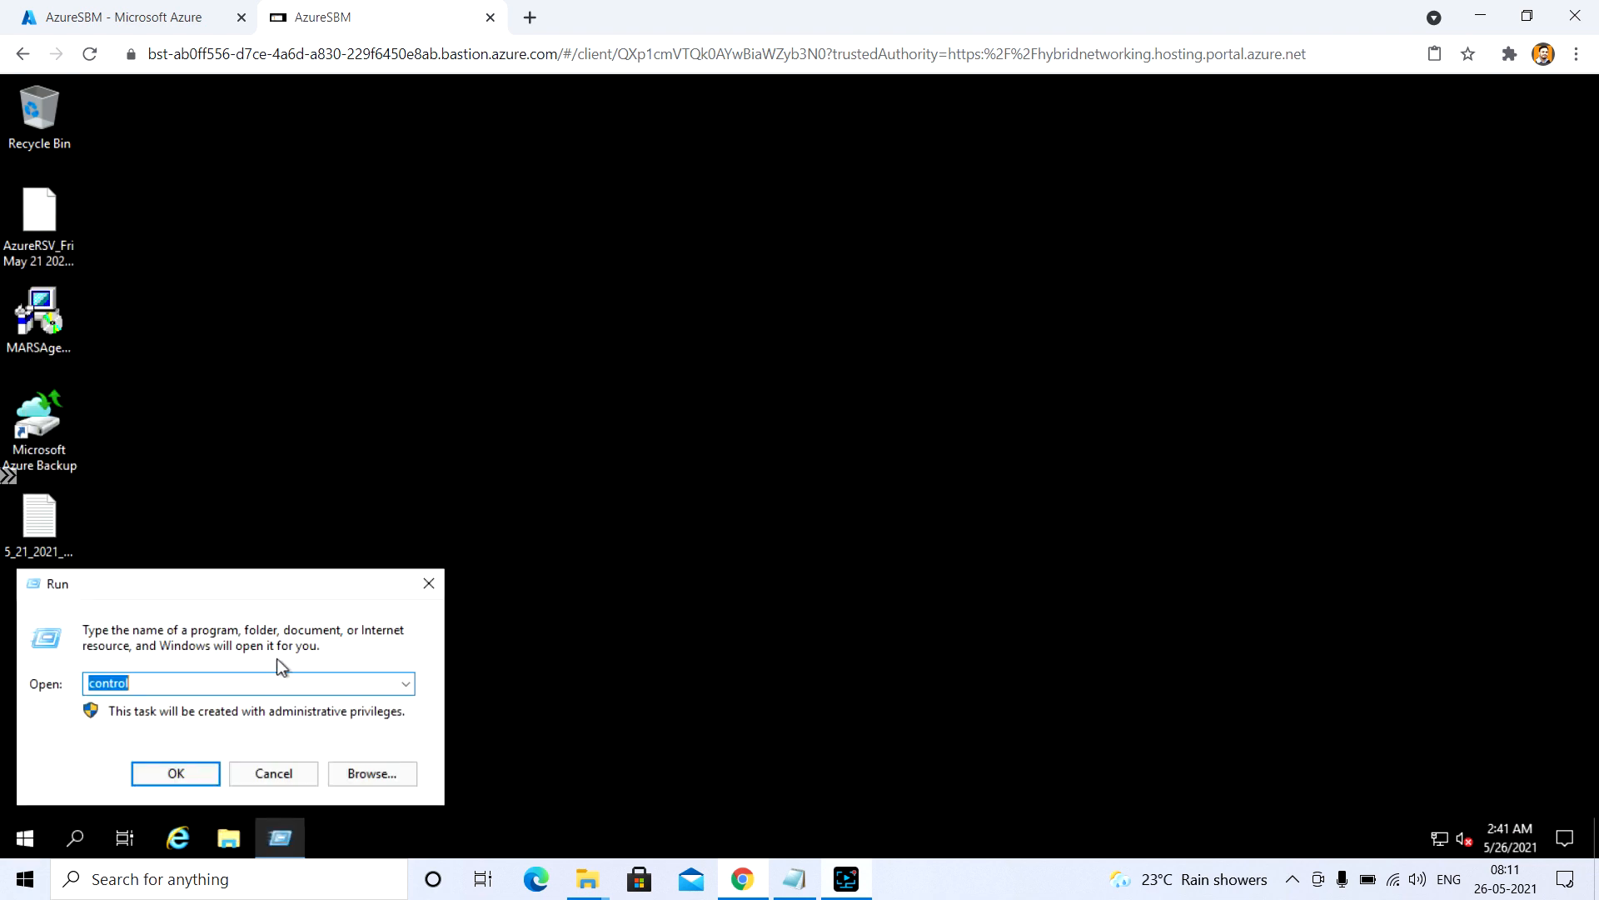
{"action": "type", "text": "goff"}
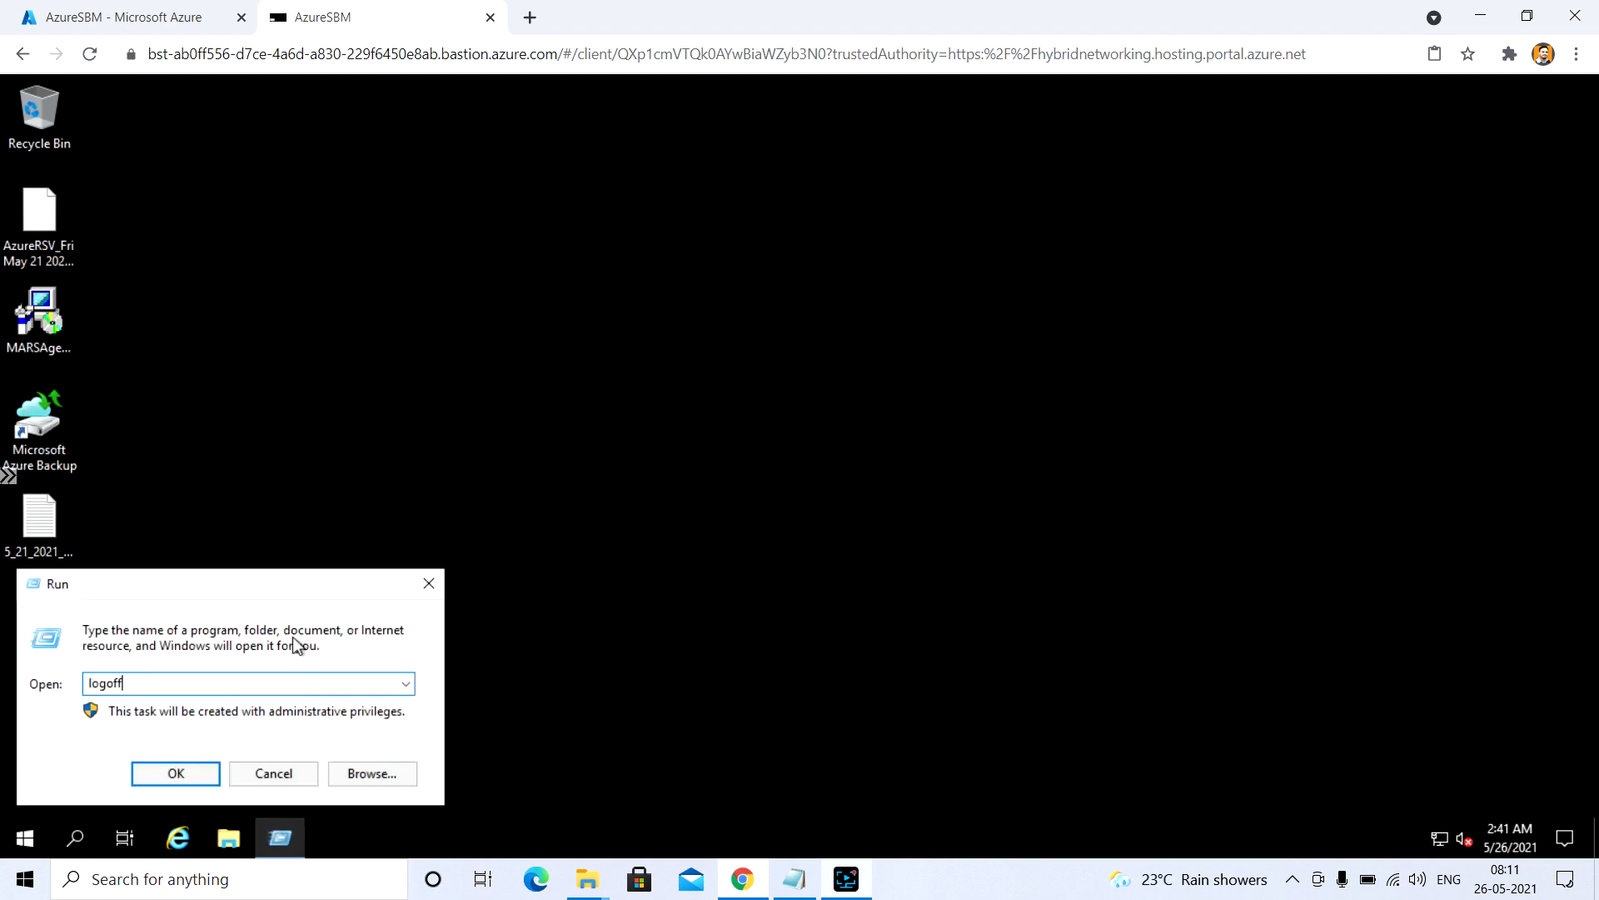
{"action": "key", "text": "Return"}
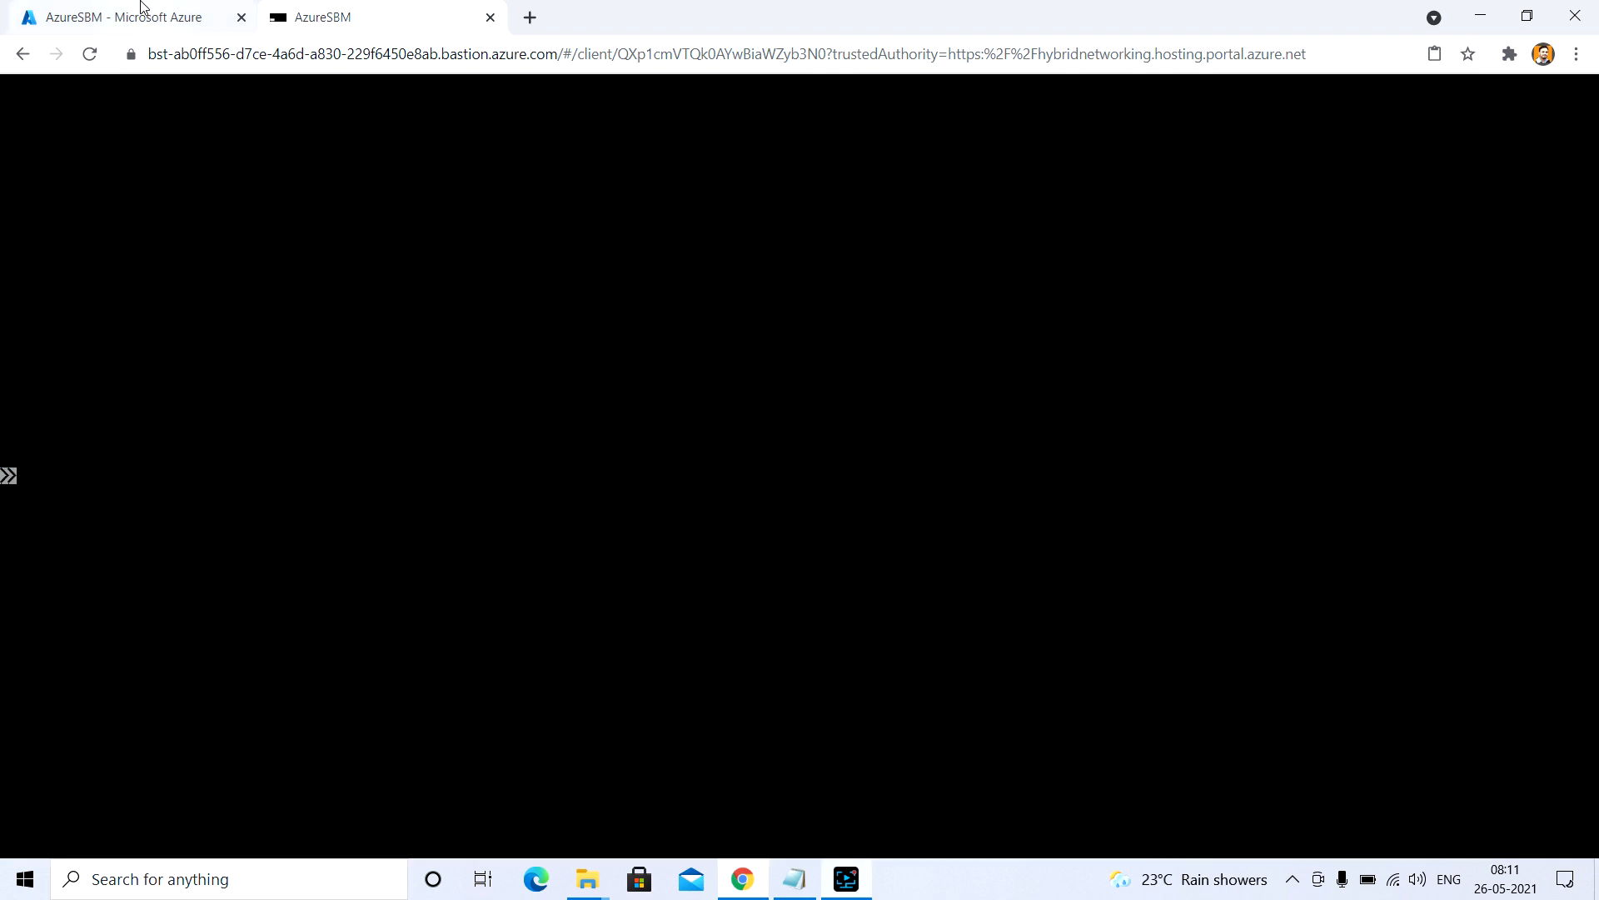
Go back to the Azure portal and open AzureSBM from the ASR vault's replicated items.
{"action": "left_click", "coordinate": [142, 12]}
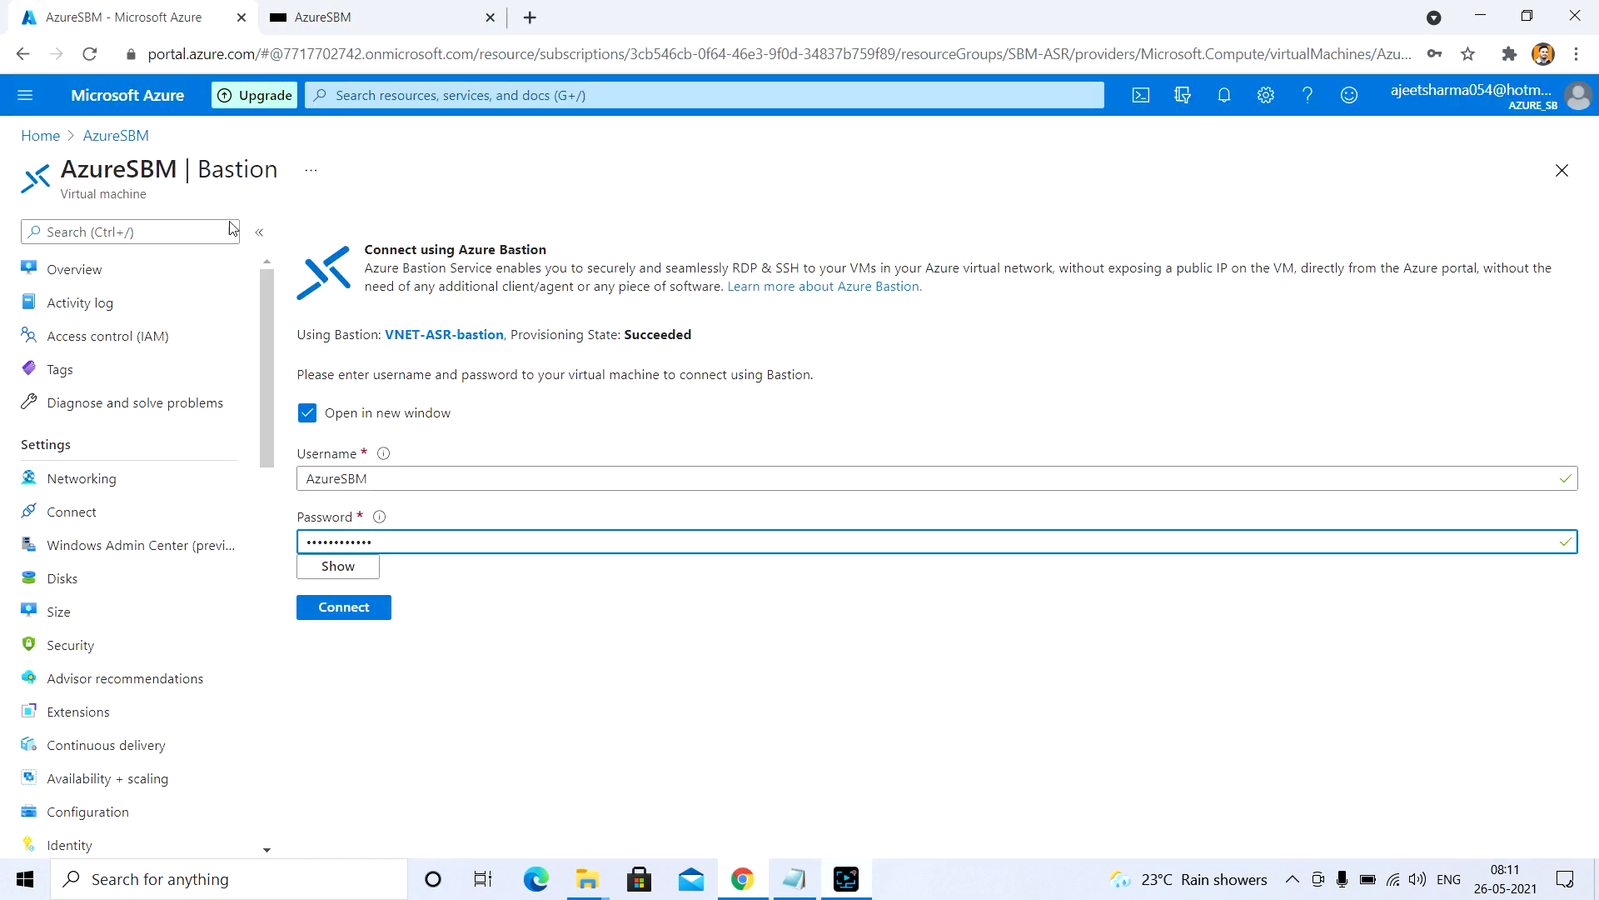
{"action": "left_click", "coordinate": [44, 140]}
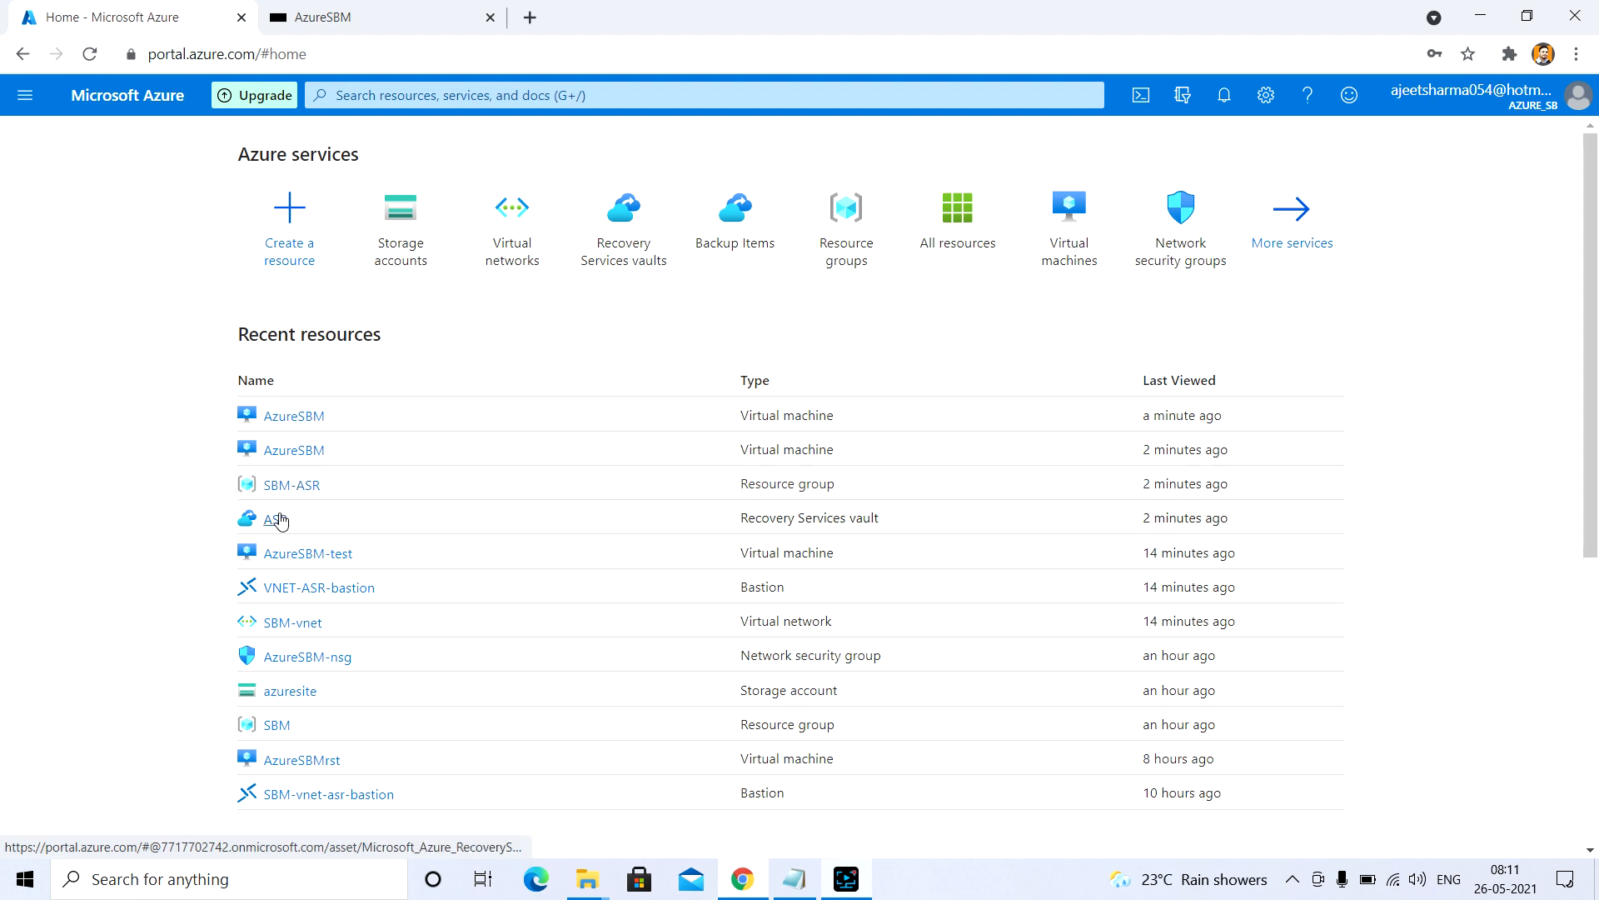
{"action": "left_click", "coordinate": [278, 519]}
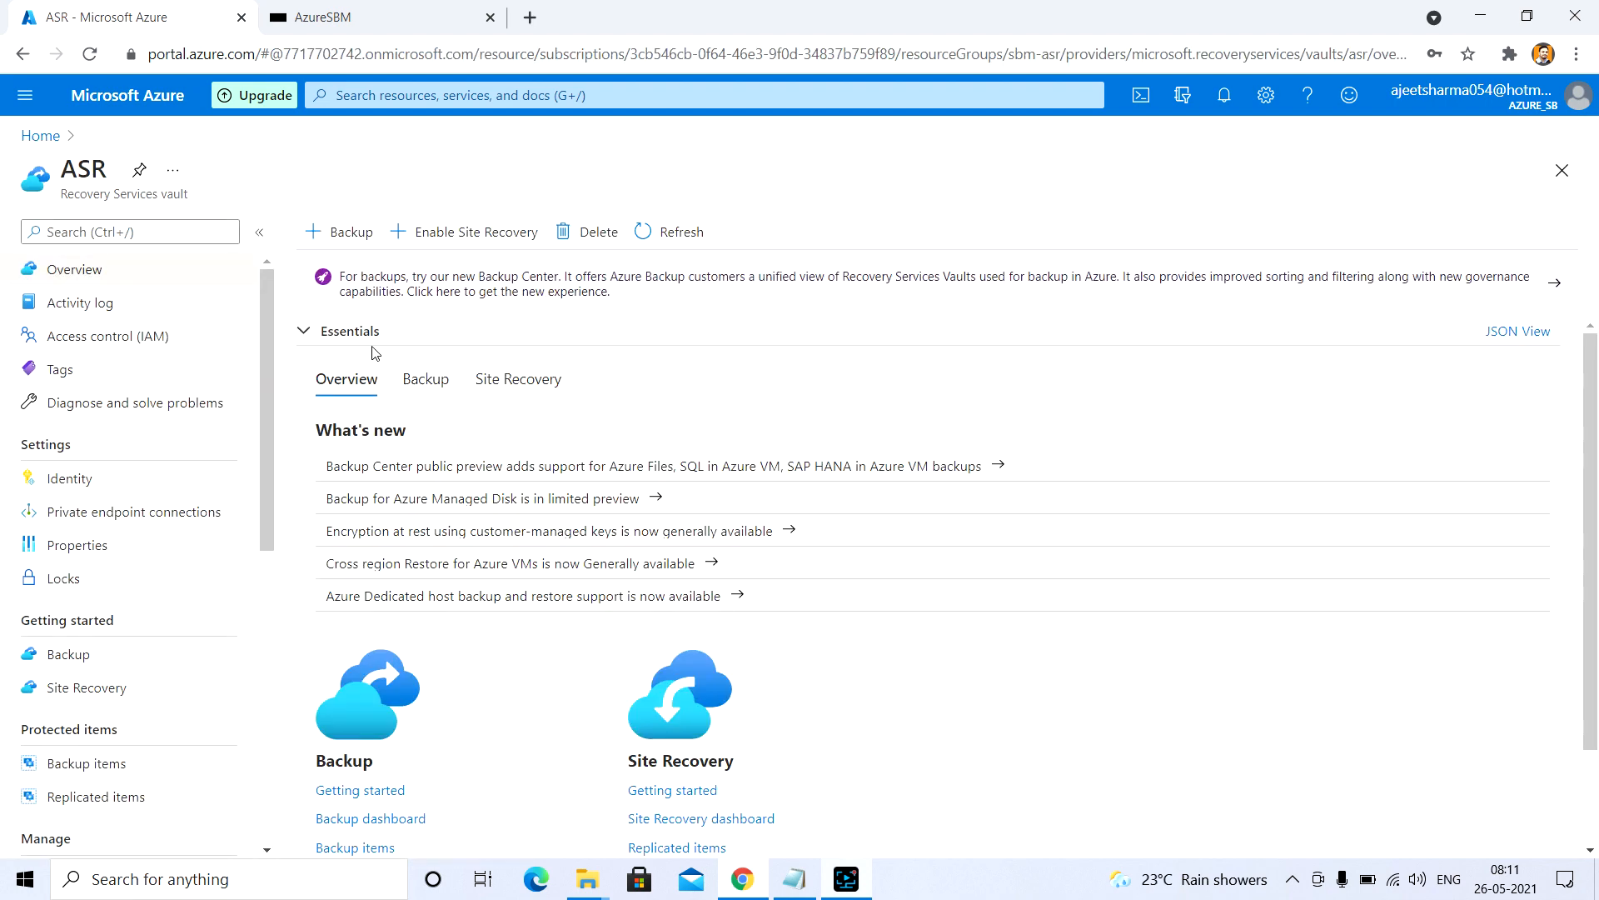
{"action": "left_click", "coordinate": [104, 798]}
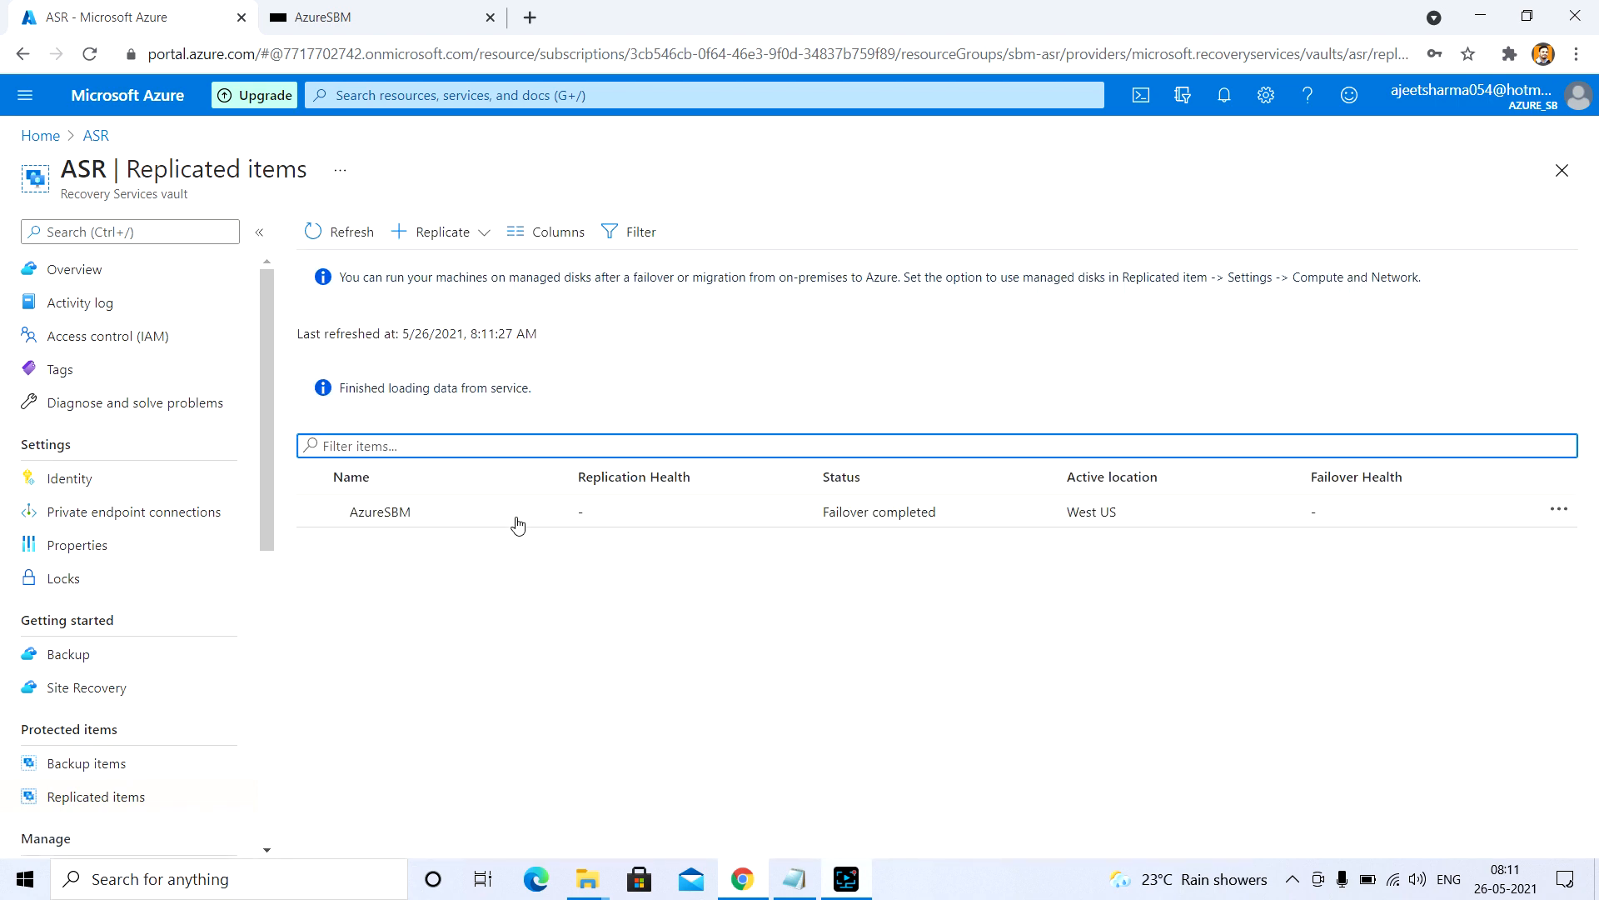
{"action": "left_click", "coordinate": [520, 523]}
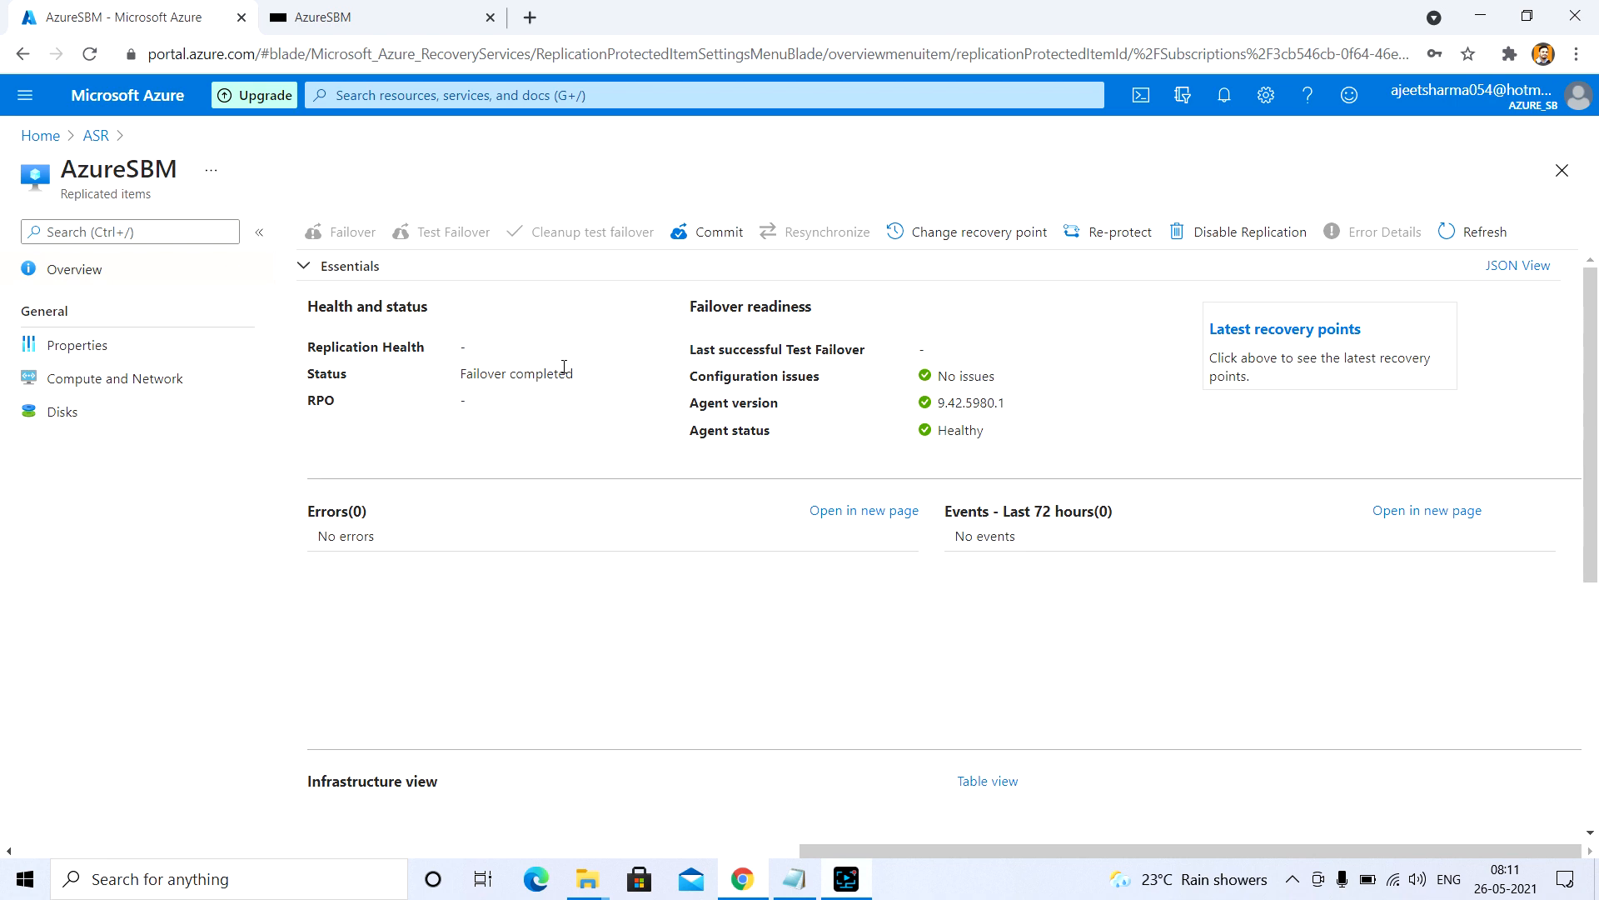
Review the Commit confirmation for AzureSBM and return to its replicated item overview without committing.
{"action": "left_click", "coordinate": [704, 237]}
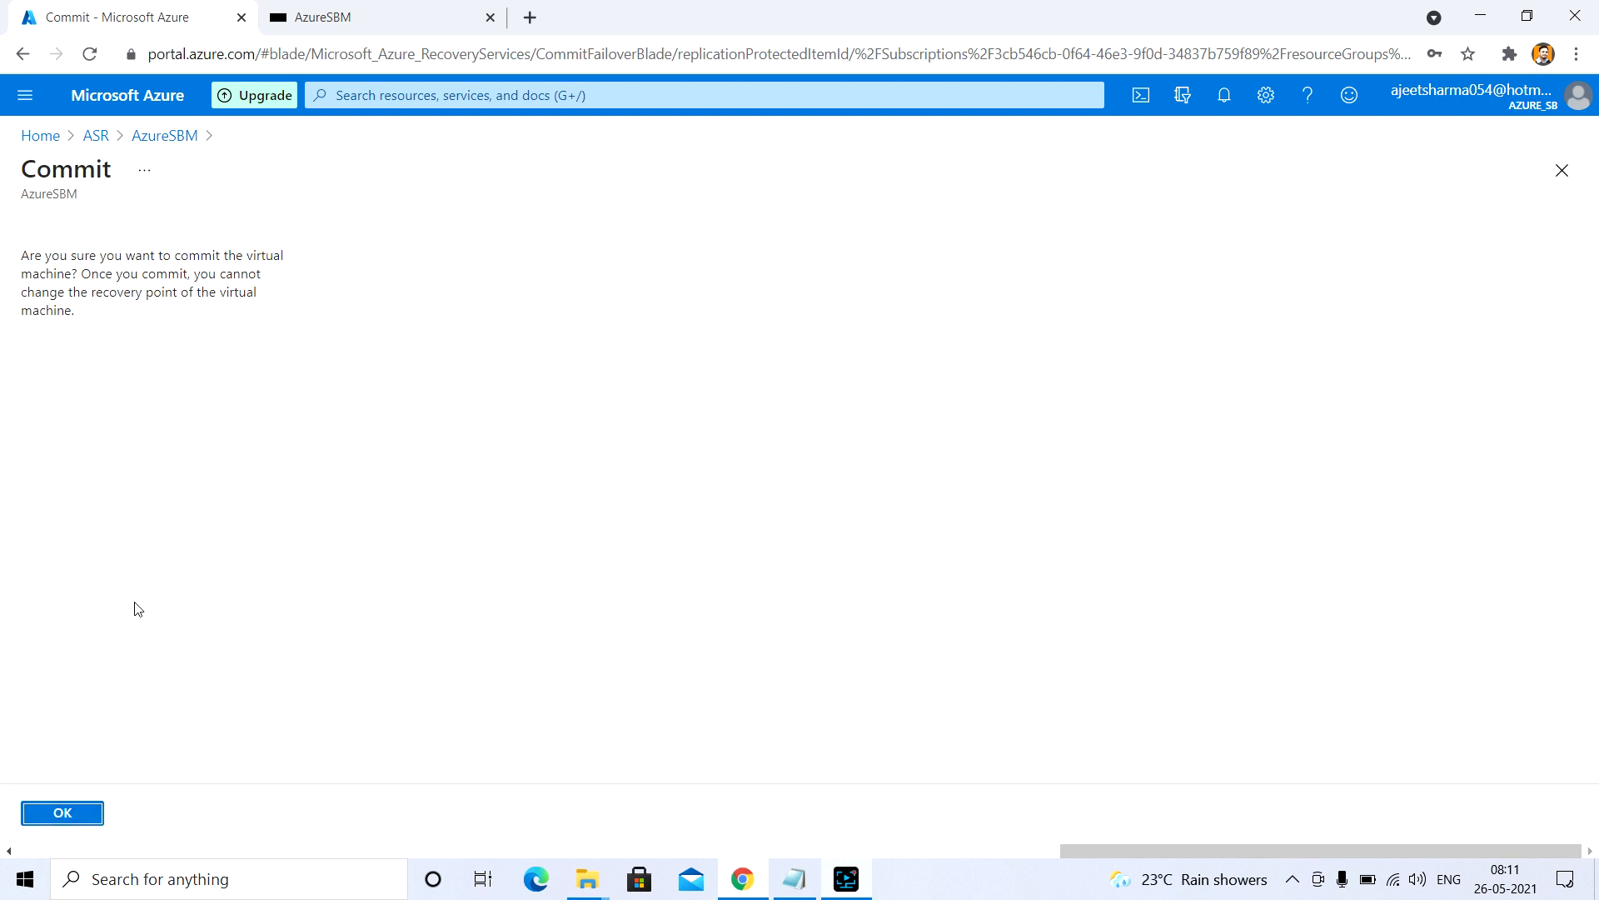
{"action": "left_click", "coordinate": [176, 138]}
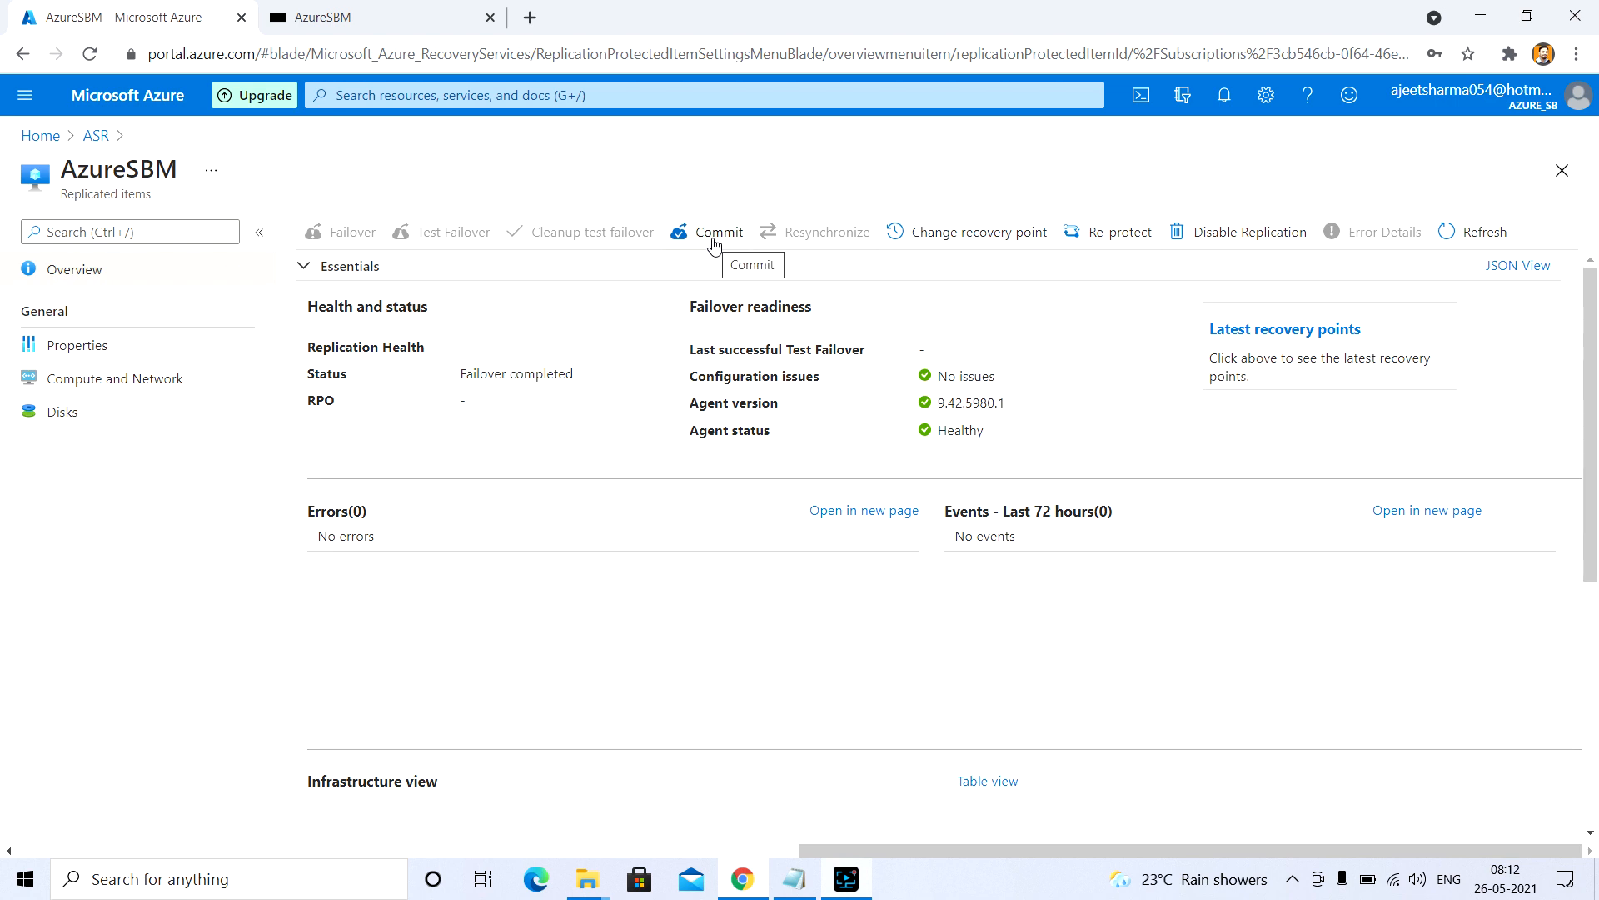
Re-protect AzureSBM from West US to East US, customizing the target settings with the new iz6d29asrasrcache cache storage account.
{"action": "left_click", "coordinate": [1107, 237]}
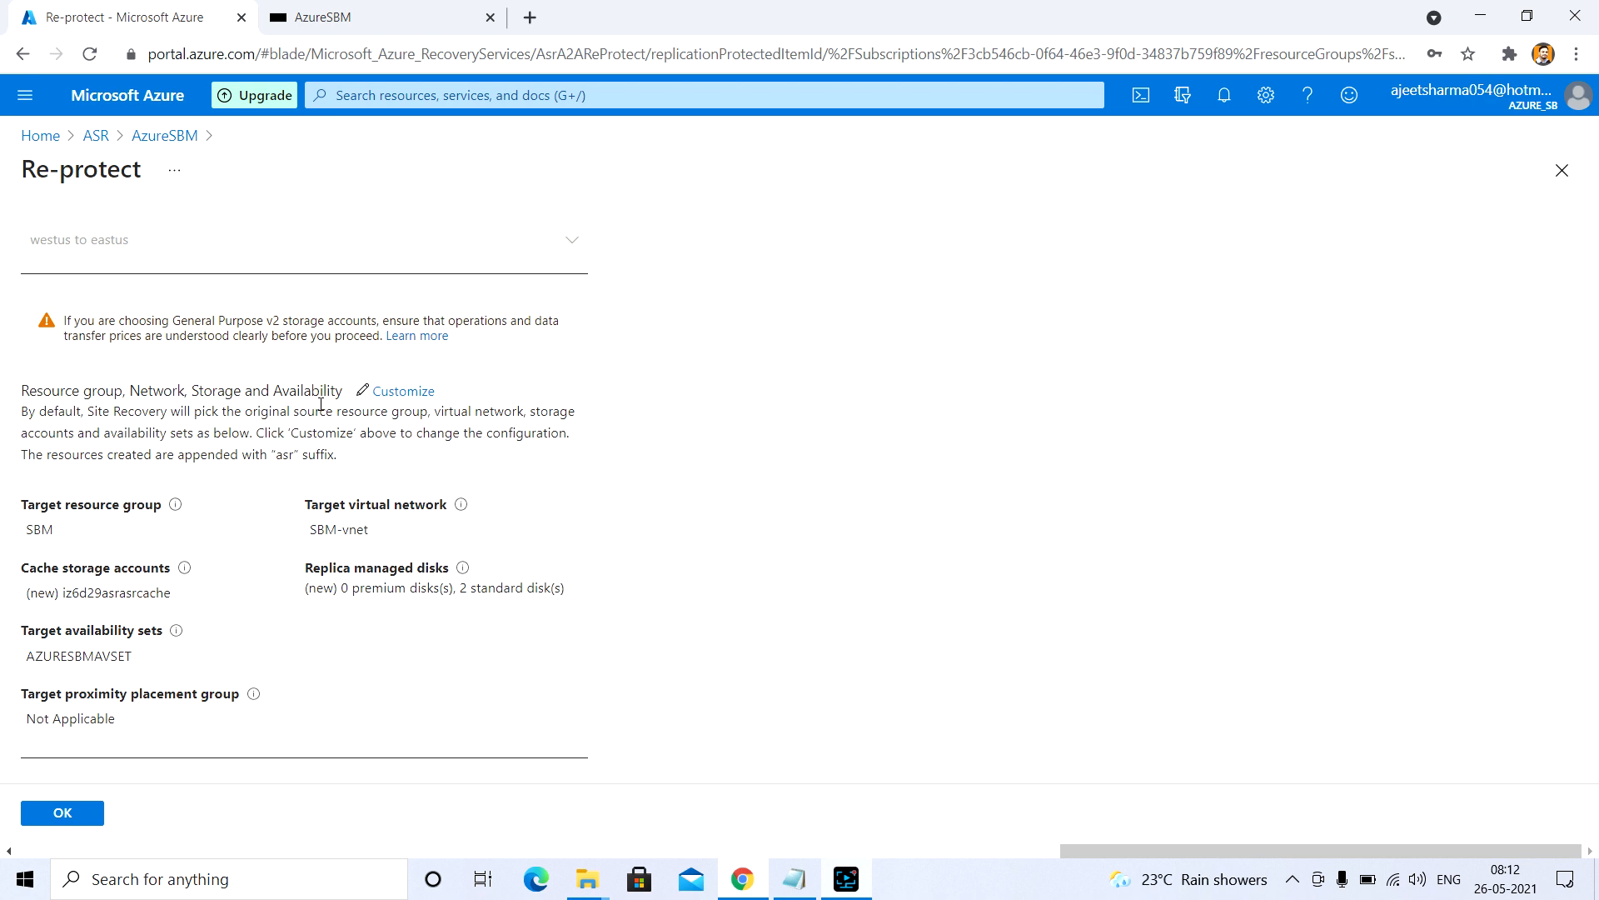
{"action": "left_click", "coordinate": [400, 393]}
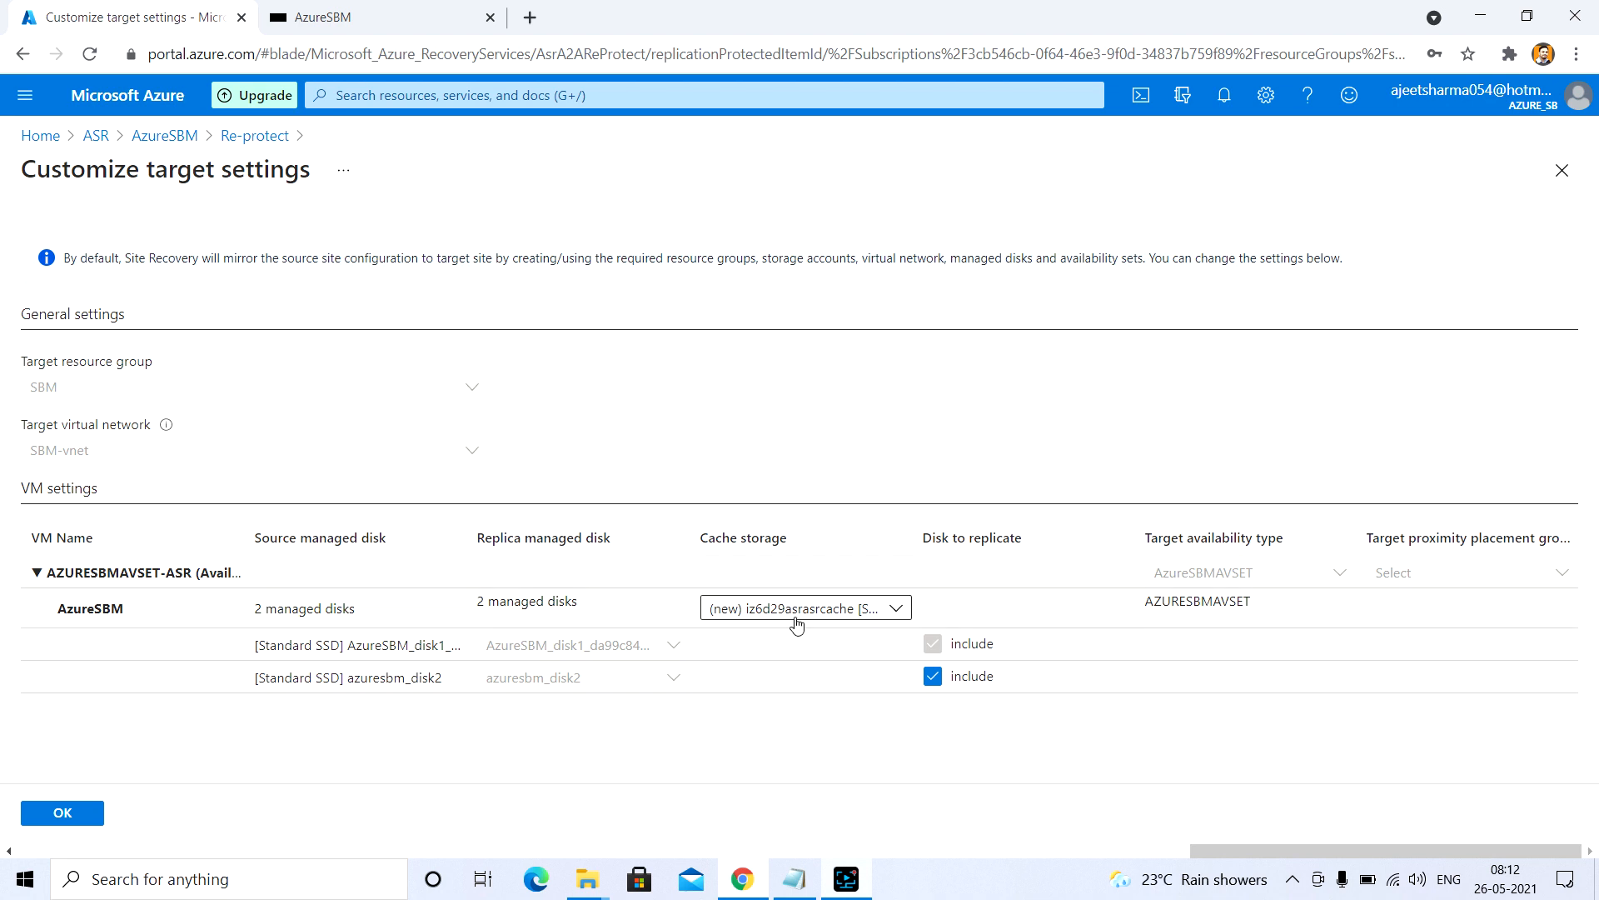
{"action": "left_click", "coordinate": [798, 617]}
{"action": "left_click", "coordinate": [792, 646]}
{"action": "left_click", "coordinate": [75, 818]}
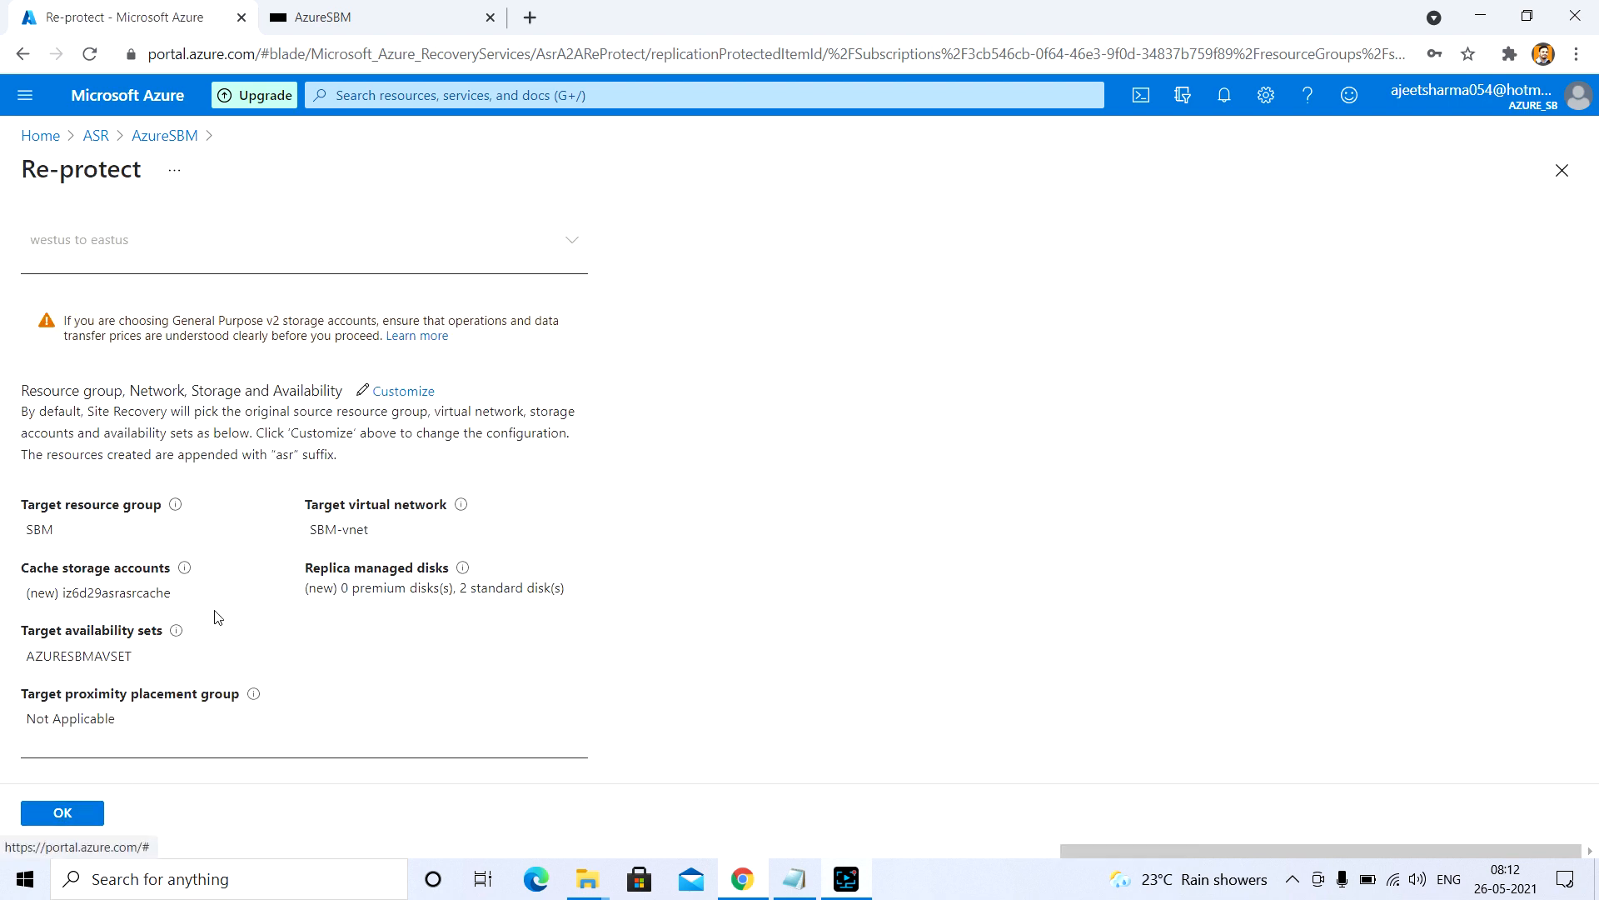
{"action": "left_click", "coordinate": [63, 813]}
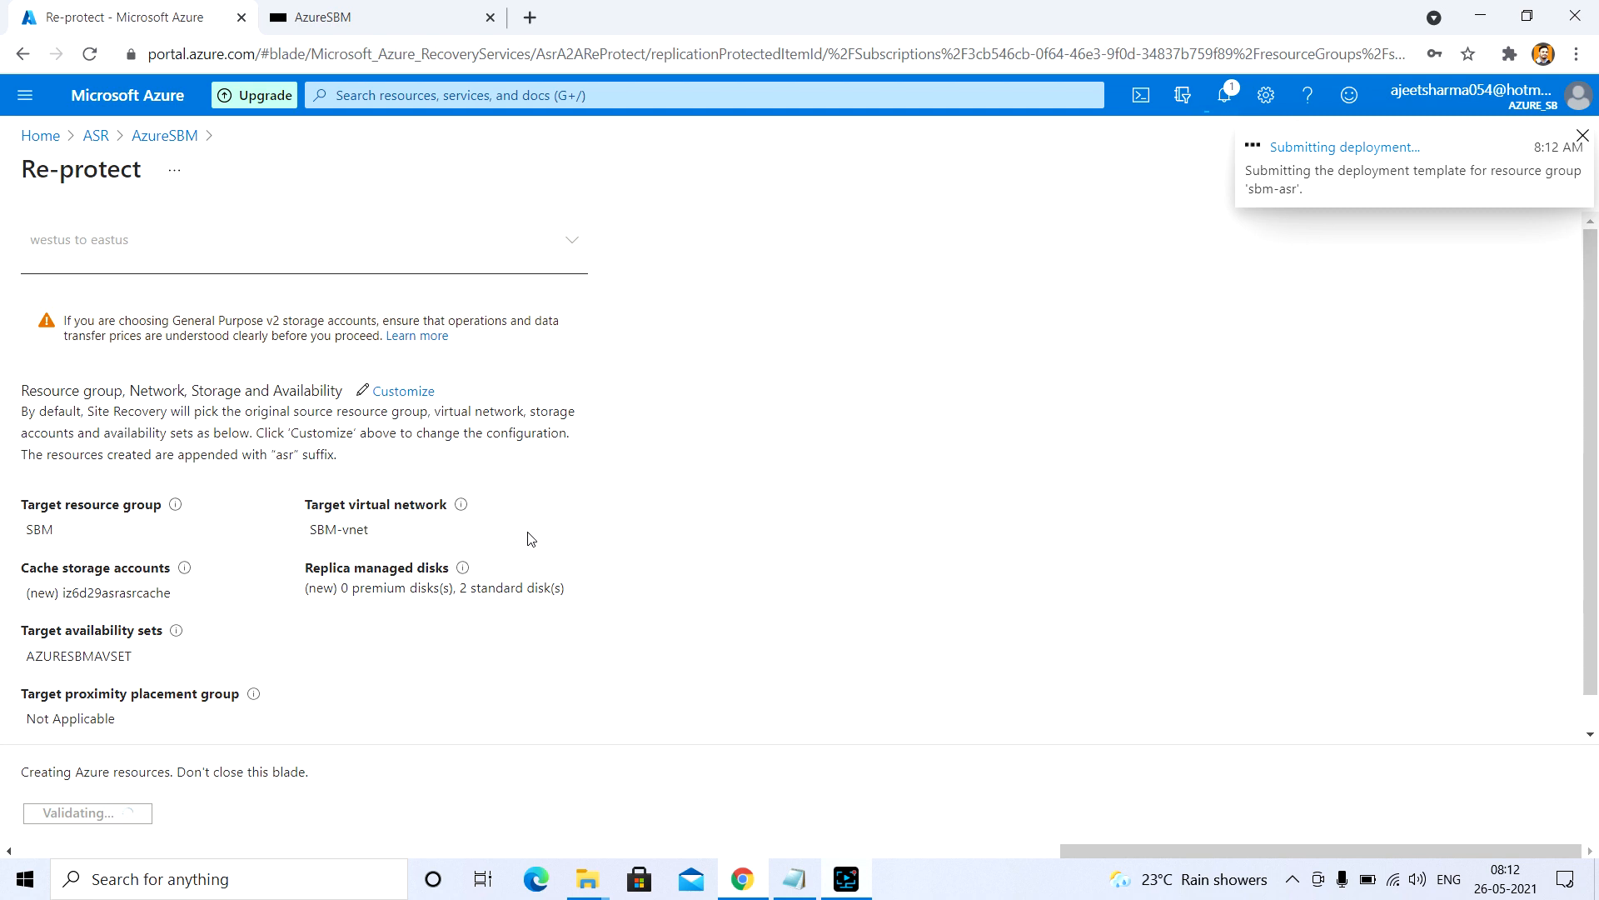
Follow the re-protection deployment to the sbm-asr resource group through its deployment overview and the notifications.
{"action": "left_click", "coordinate": [1301, 150]}
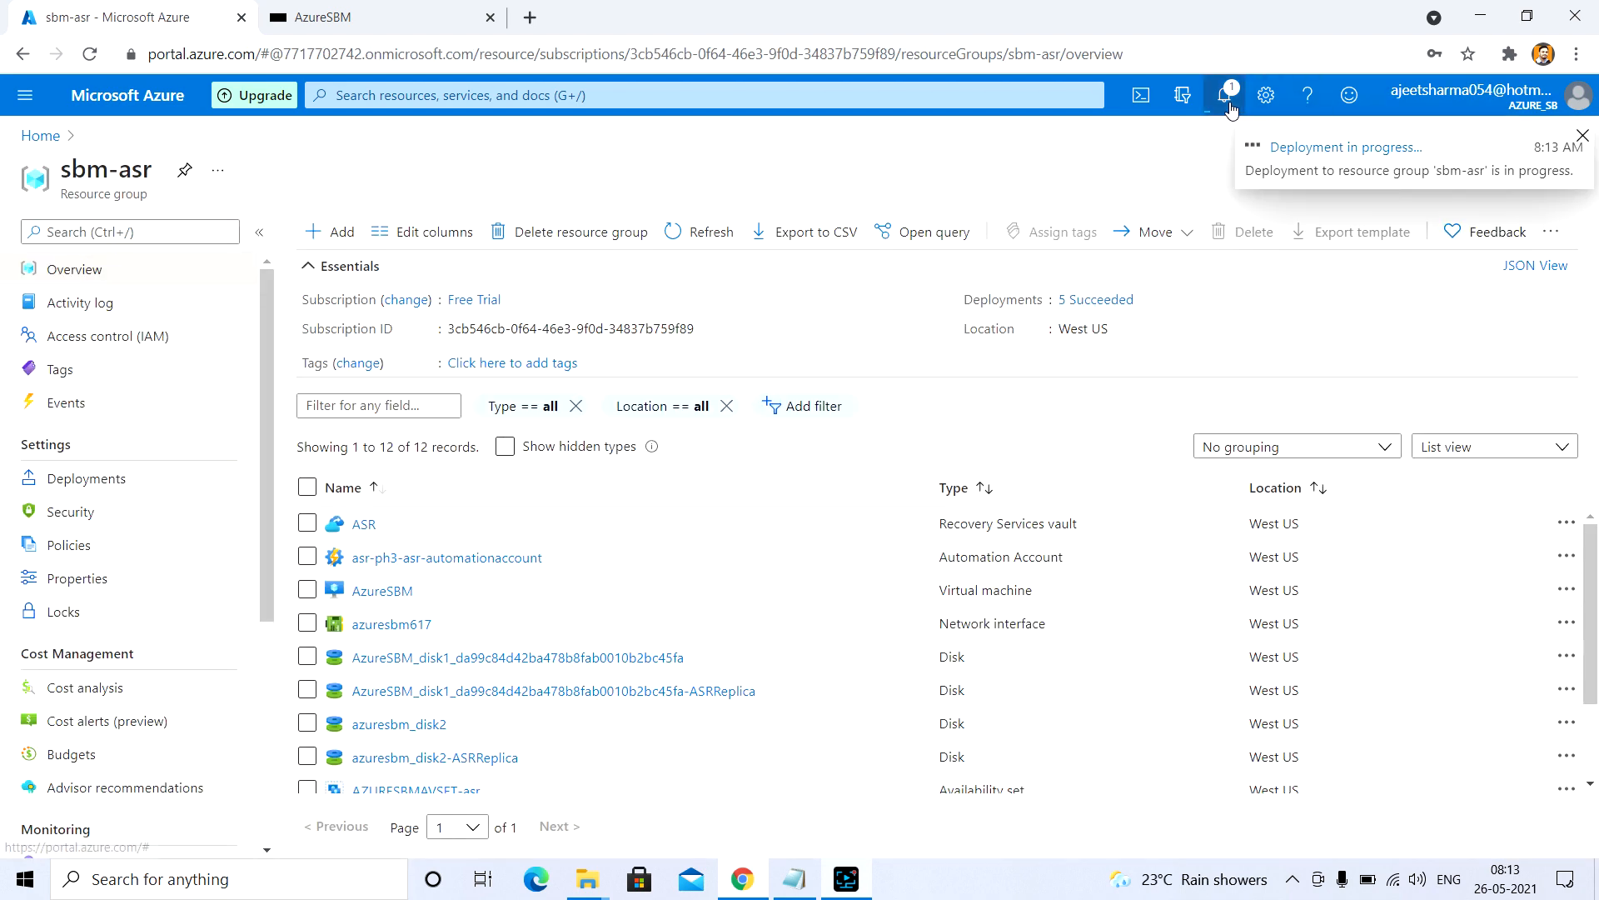
{"action": "left_click", "coordinate": [1307, 157]}
{"action": "left_click", "coordinate": [1171, 253]}
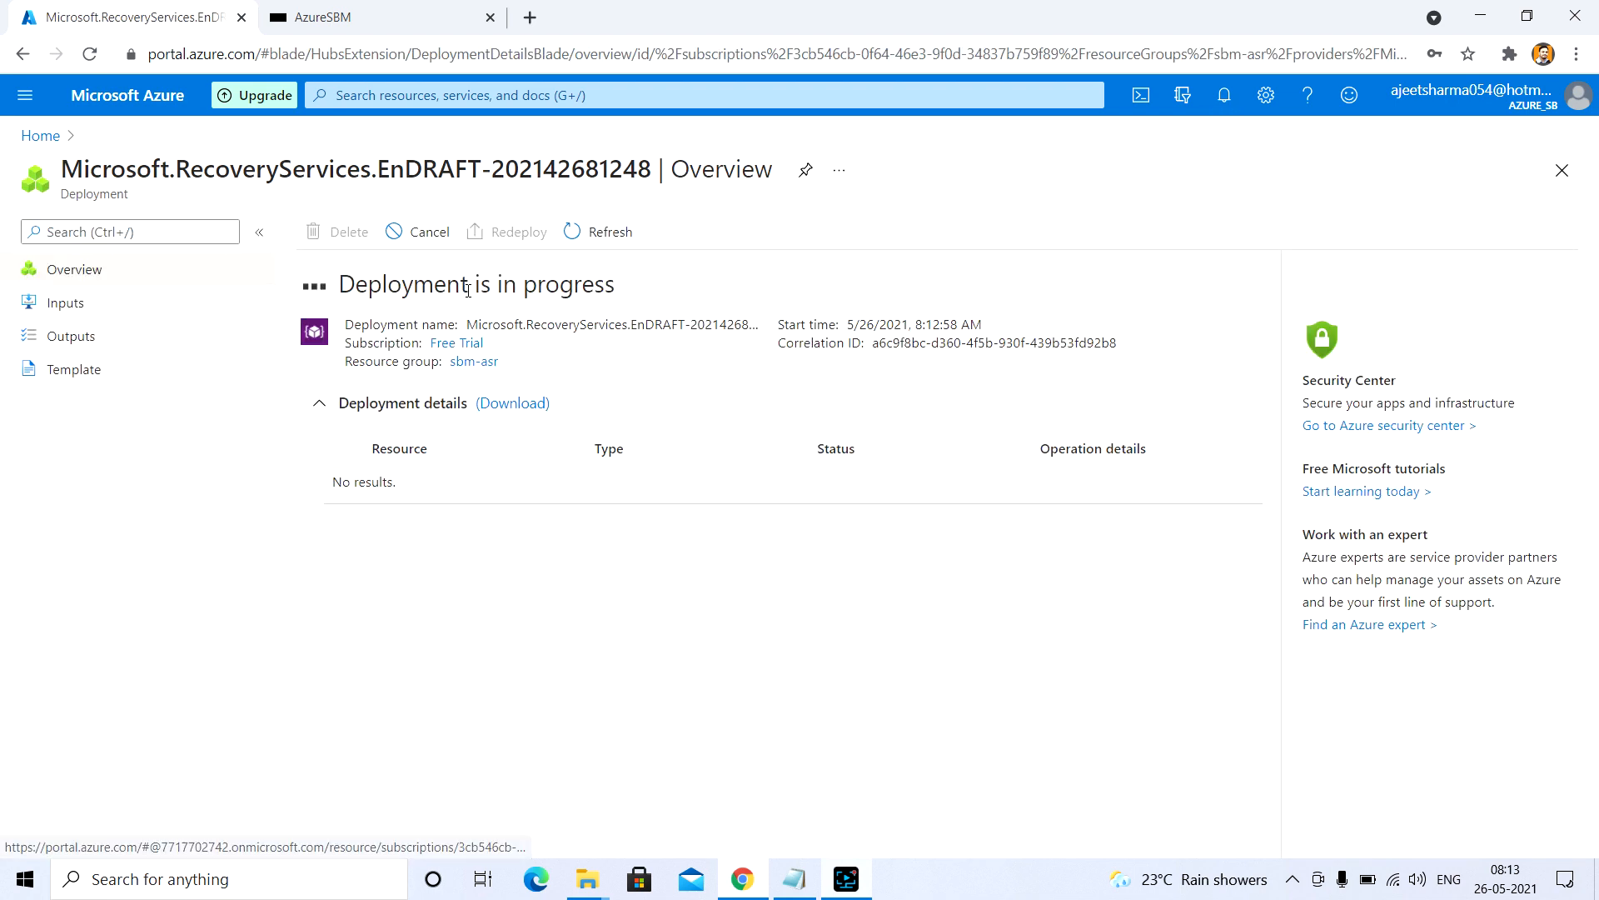
{"action": "left_click", "coordinate": [1225, 101]}
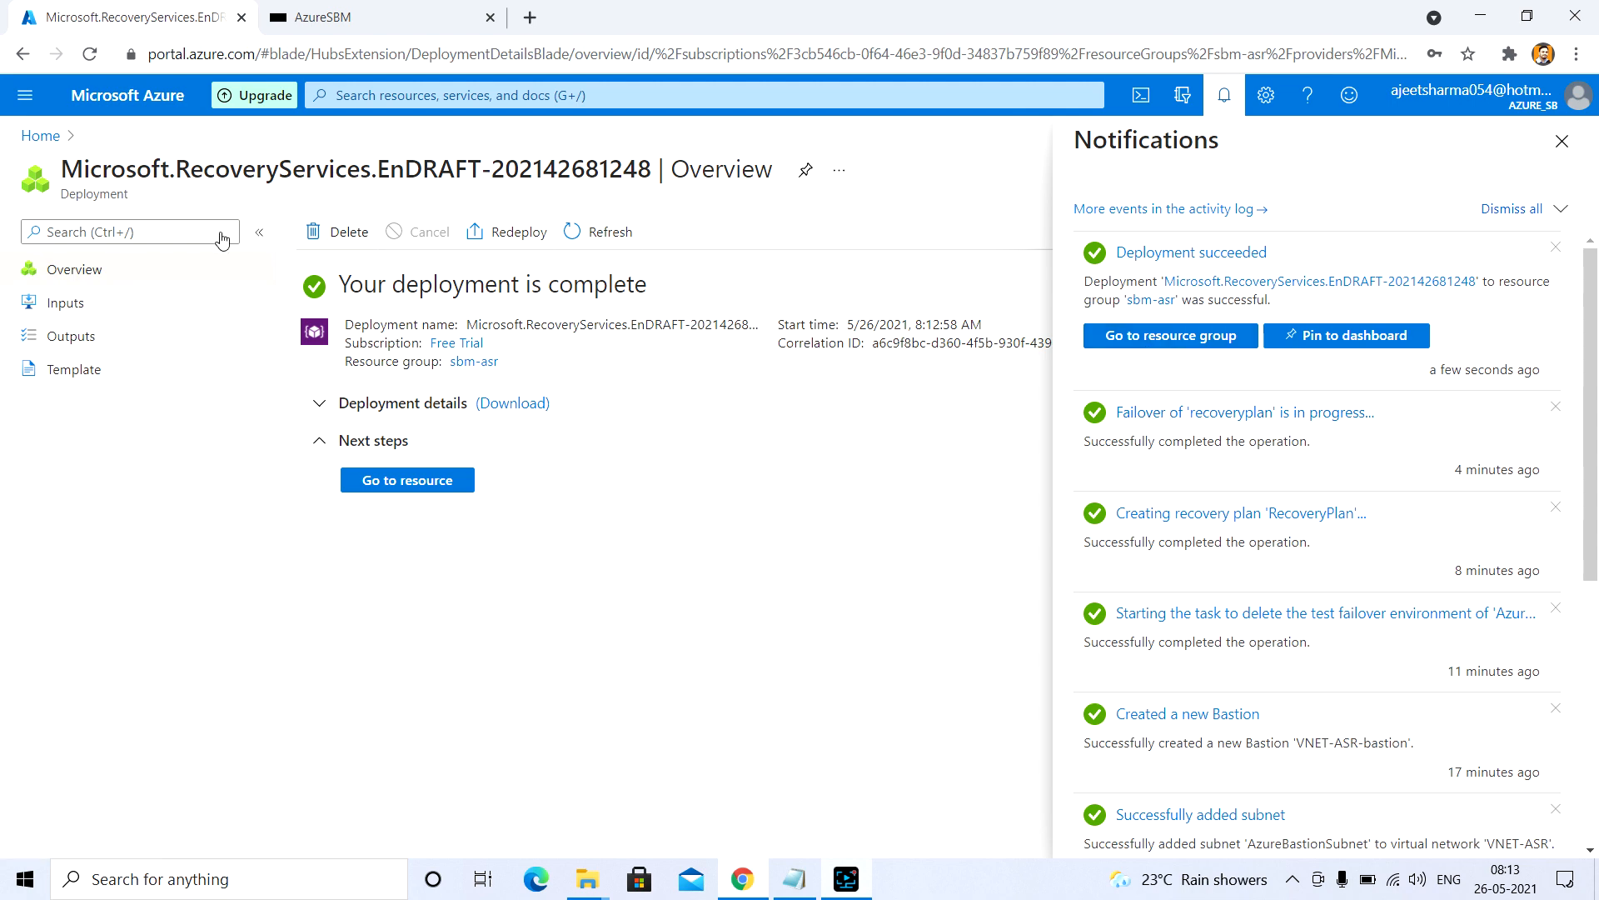
Reopen AzureSBM from the ASR vault's replicated items and check the portal notifications.
{"action": "left_click", "coordinate": [49, 136]}
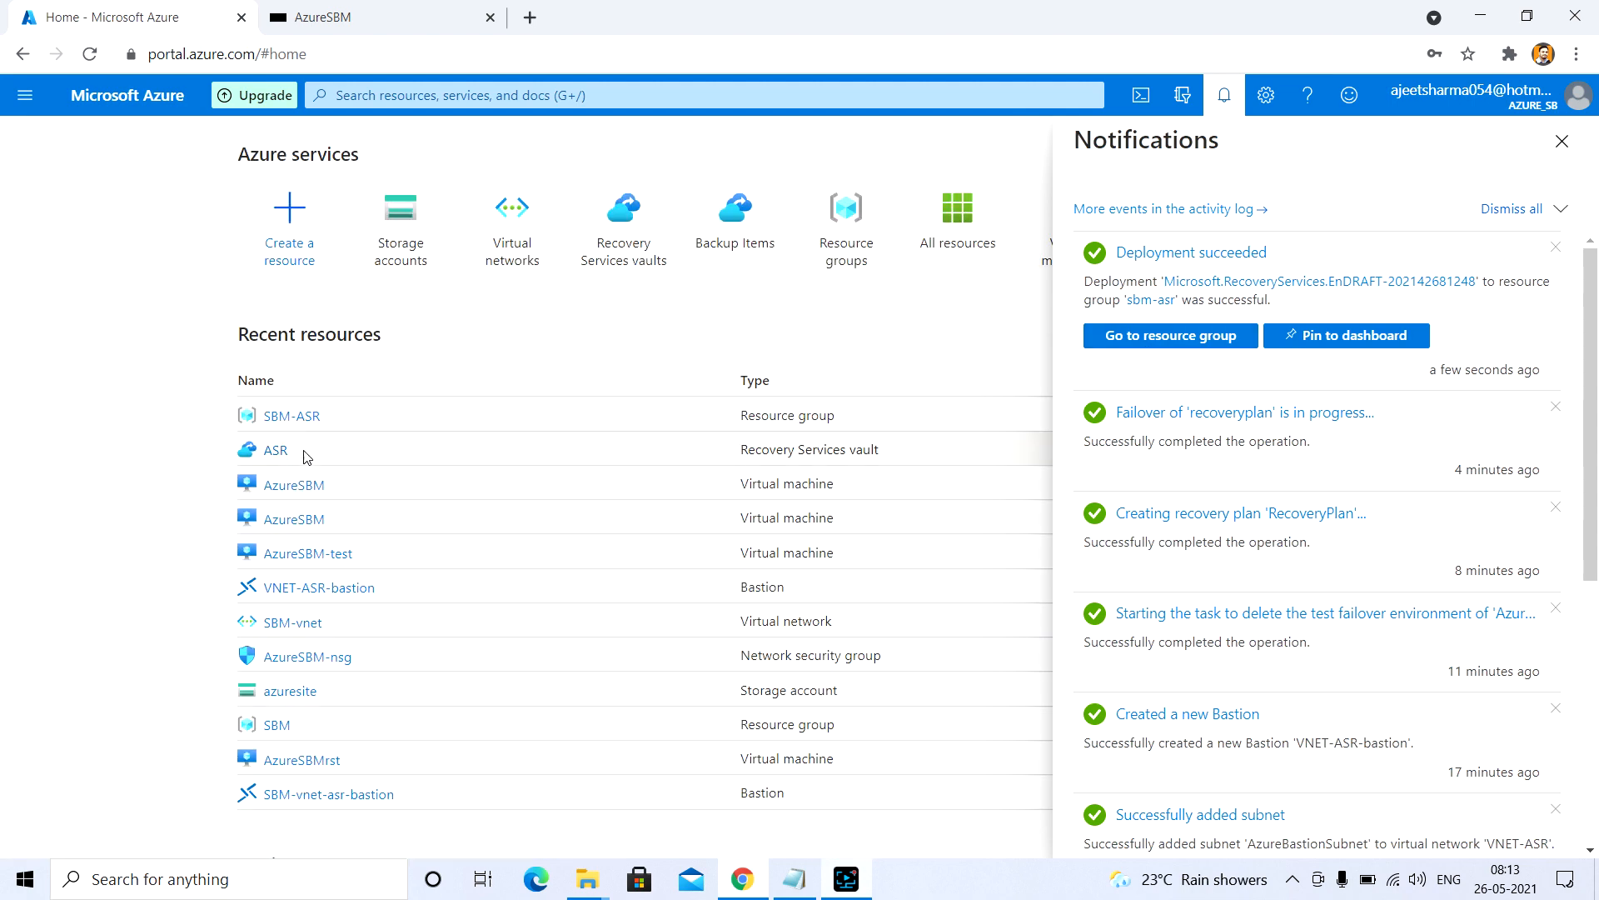
{"action": "left_click", "coordinate": [277, 450]}
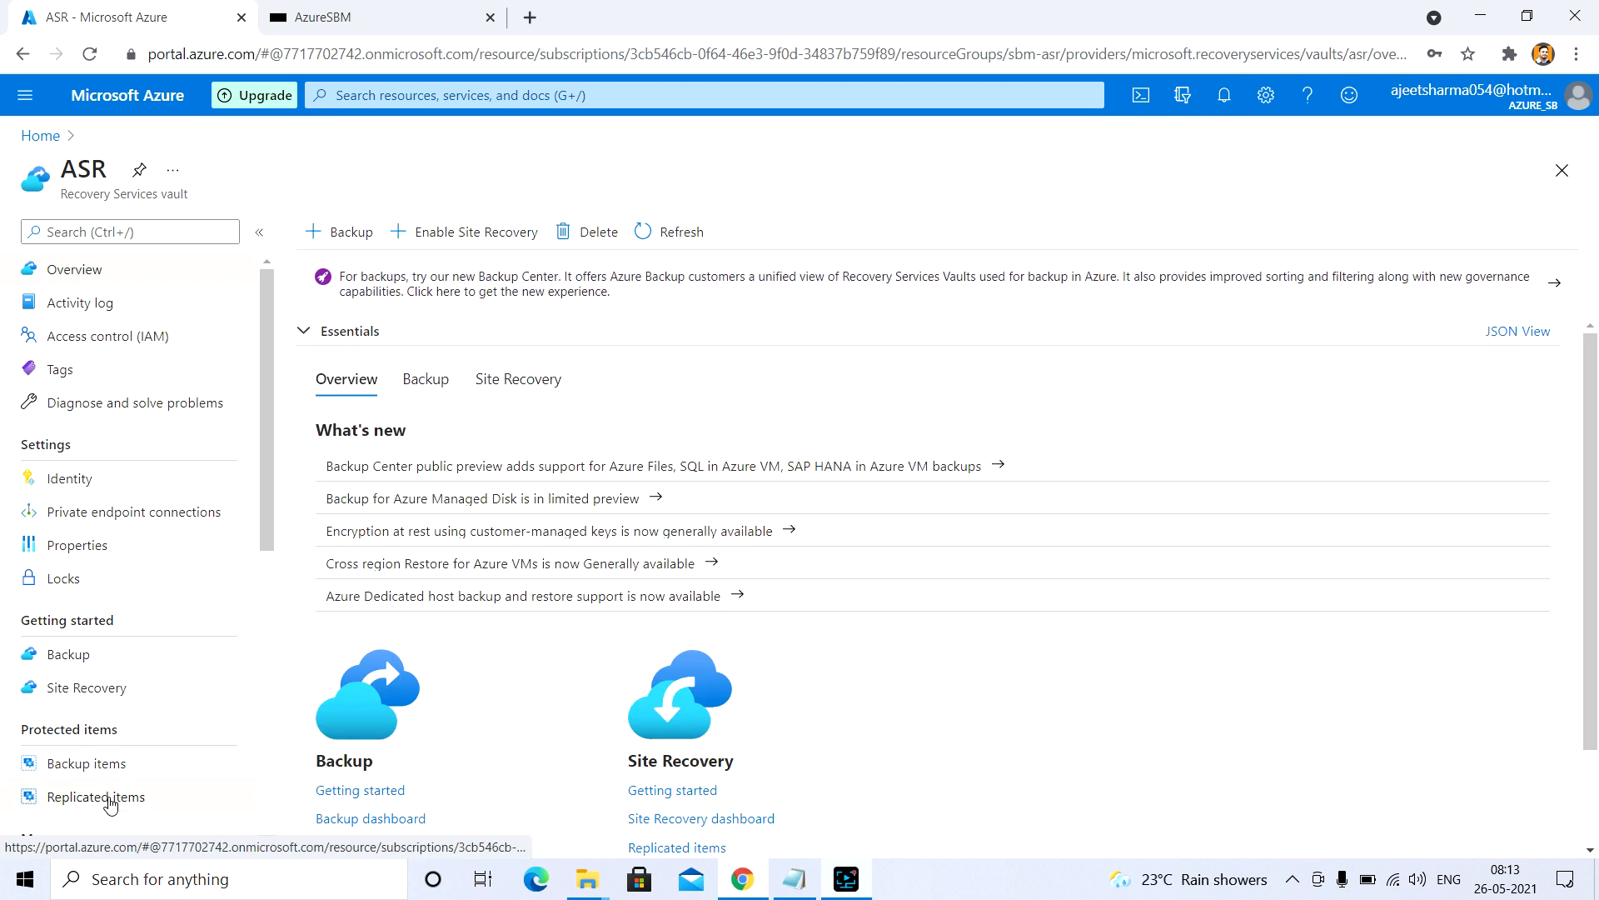
{"action": "left_click", "coordinate": [110, 801]}
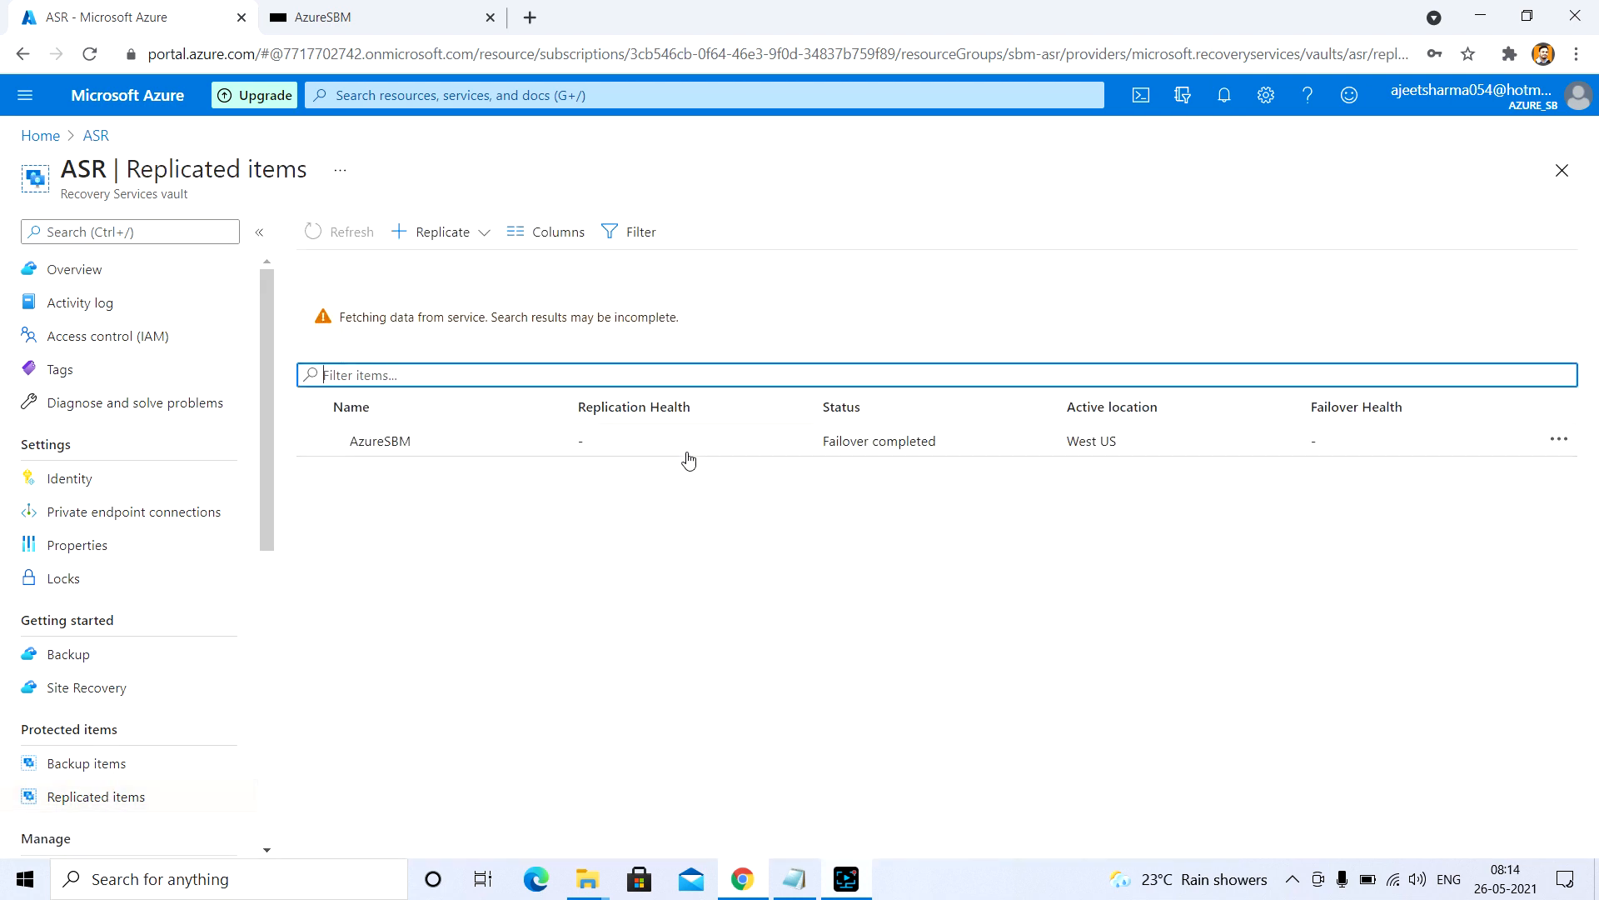
{"action": "left_click", "coordinate": [686, 445]}
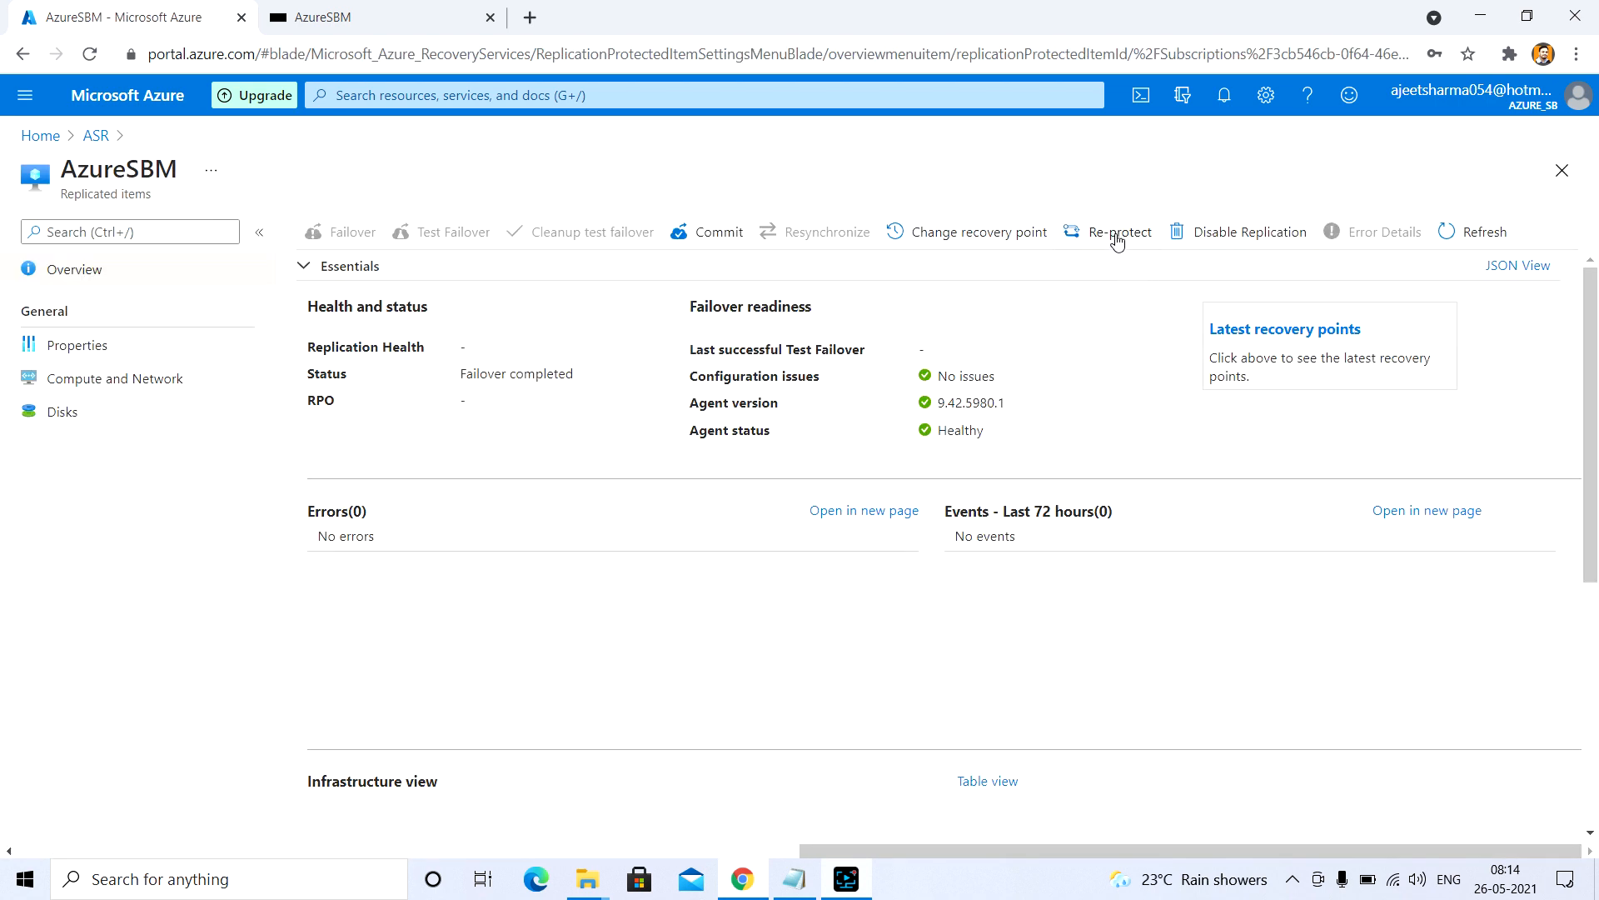
{"action": "left_click", "coordinate": [1237, 106]}
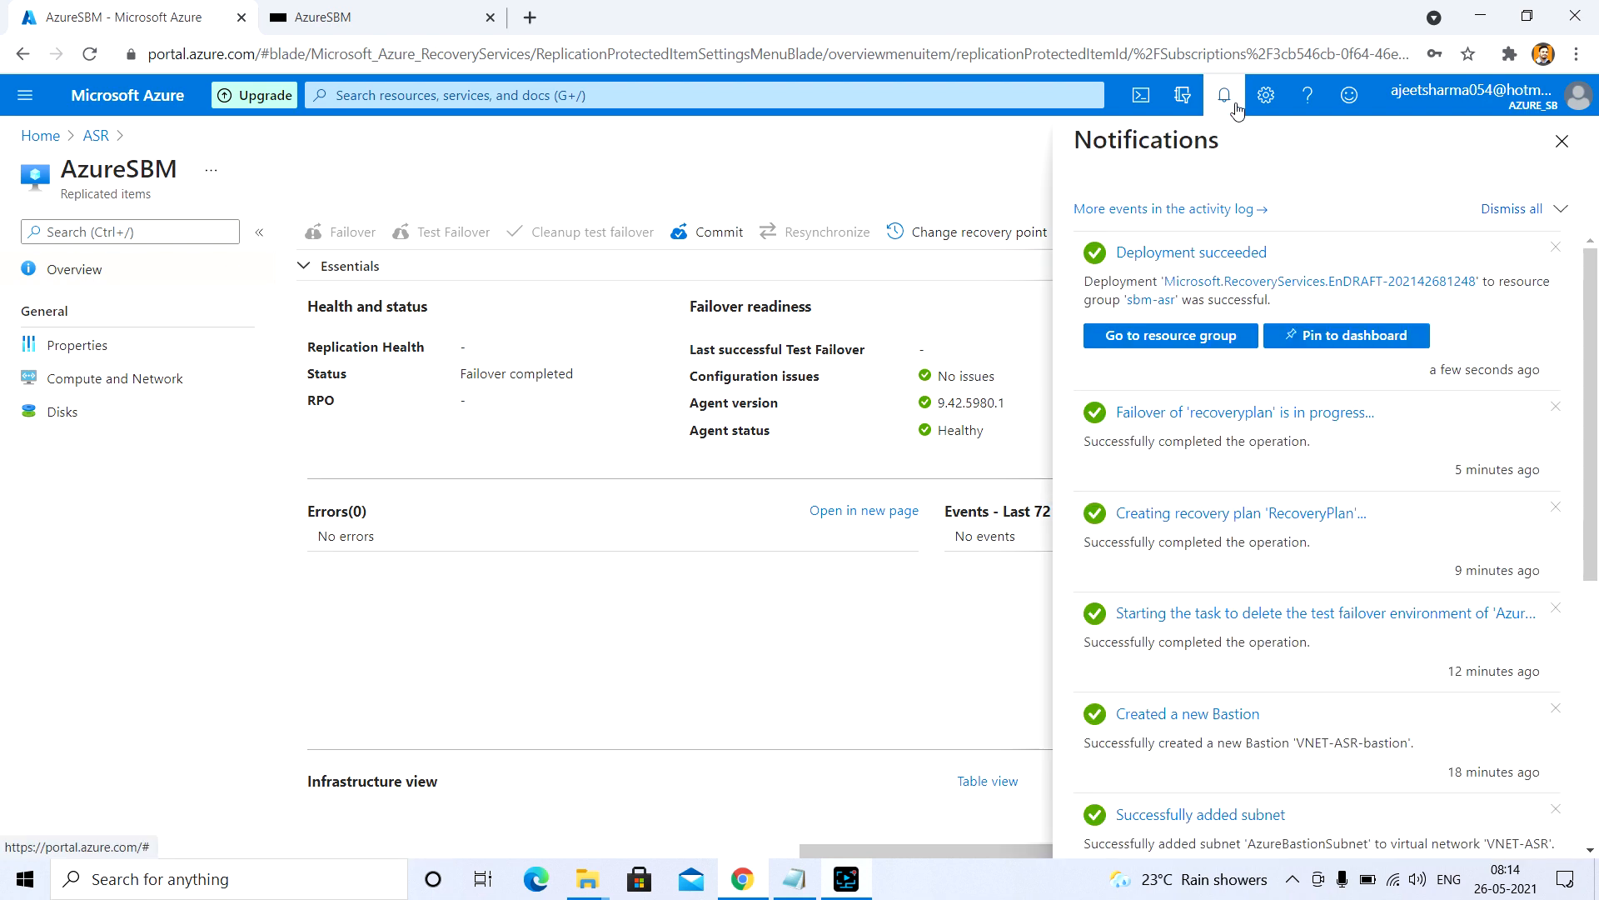
{"action": "left_click", "coordinate": [1236, 105]}
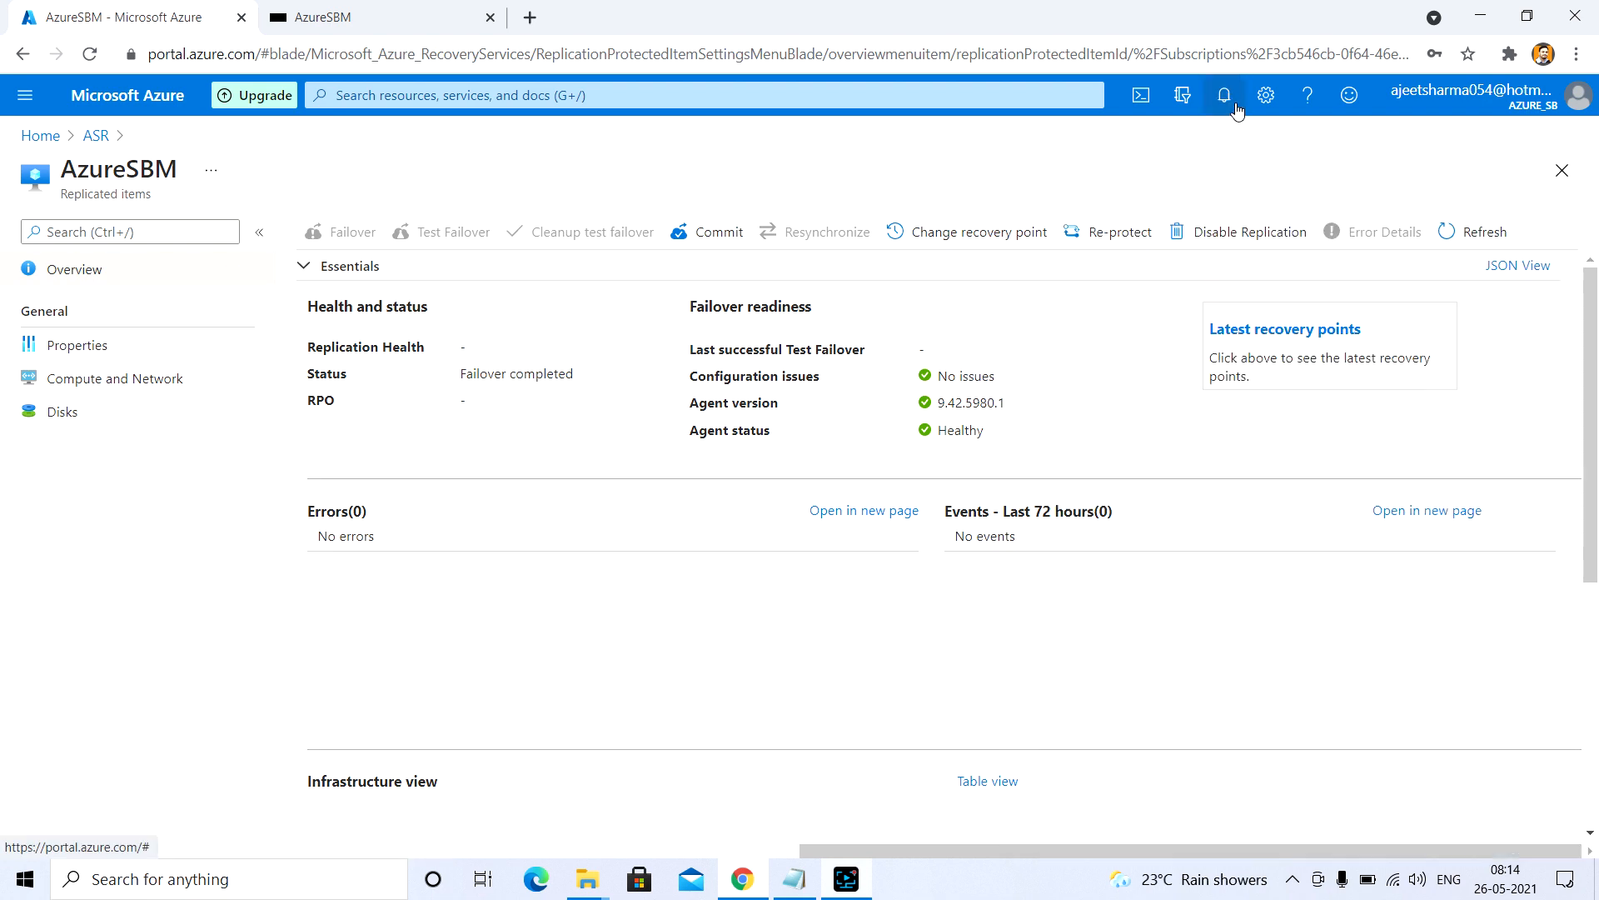
Start re-protecting AzureSBM and close the browser tab holding its remote session.
{"action": "left_click", "coordinate": [1099, 235]}
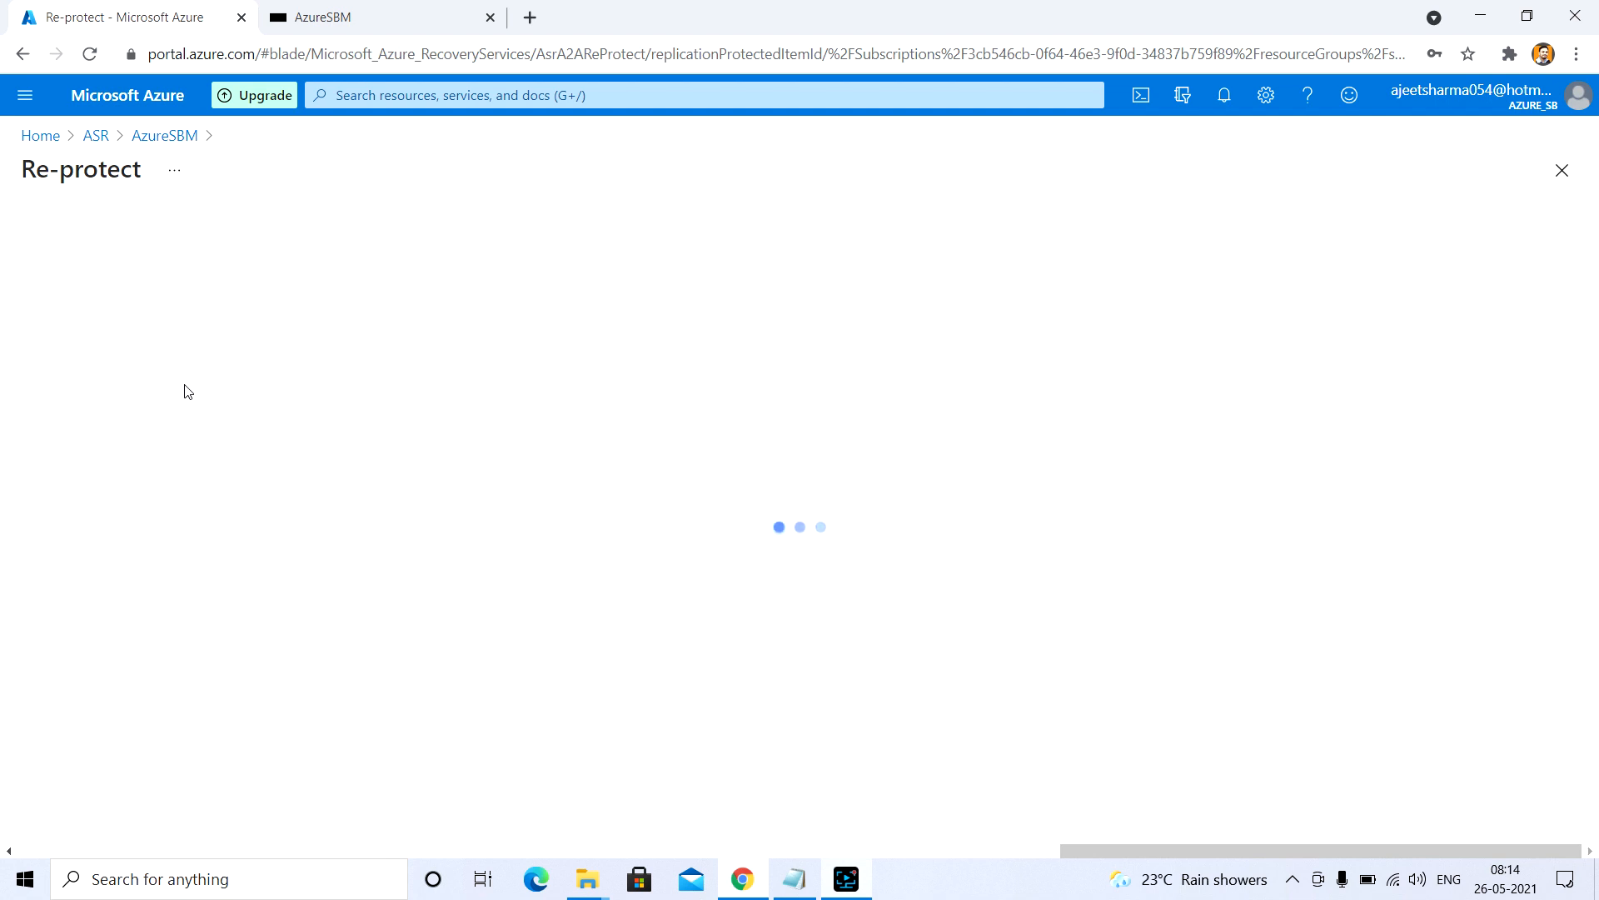
{"action": "left_click", "coordinate": [490, 17]}
{"action": "left_click", "coordinate": [67, 815]}
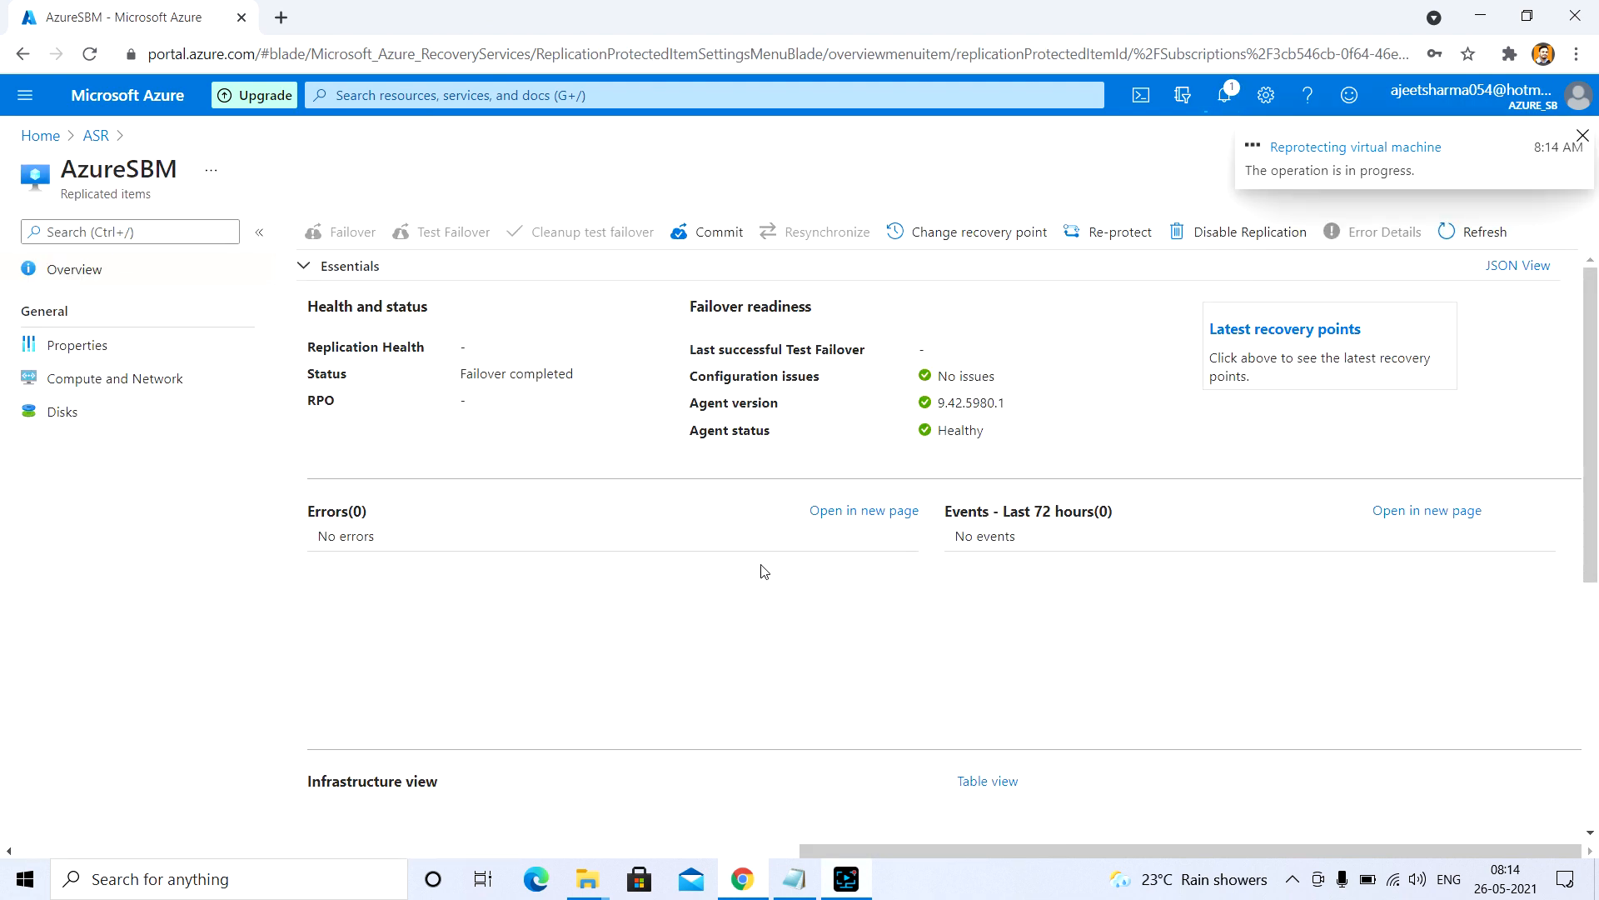
Check the stages of the running Reprotect job and AzureSBM's status in the ASR vault's replicated items.
{"action": "left_click", "coordinate": [1227, 100]}
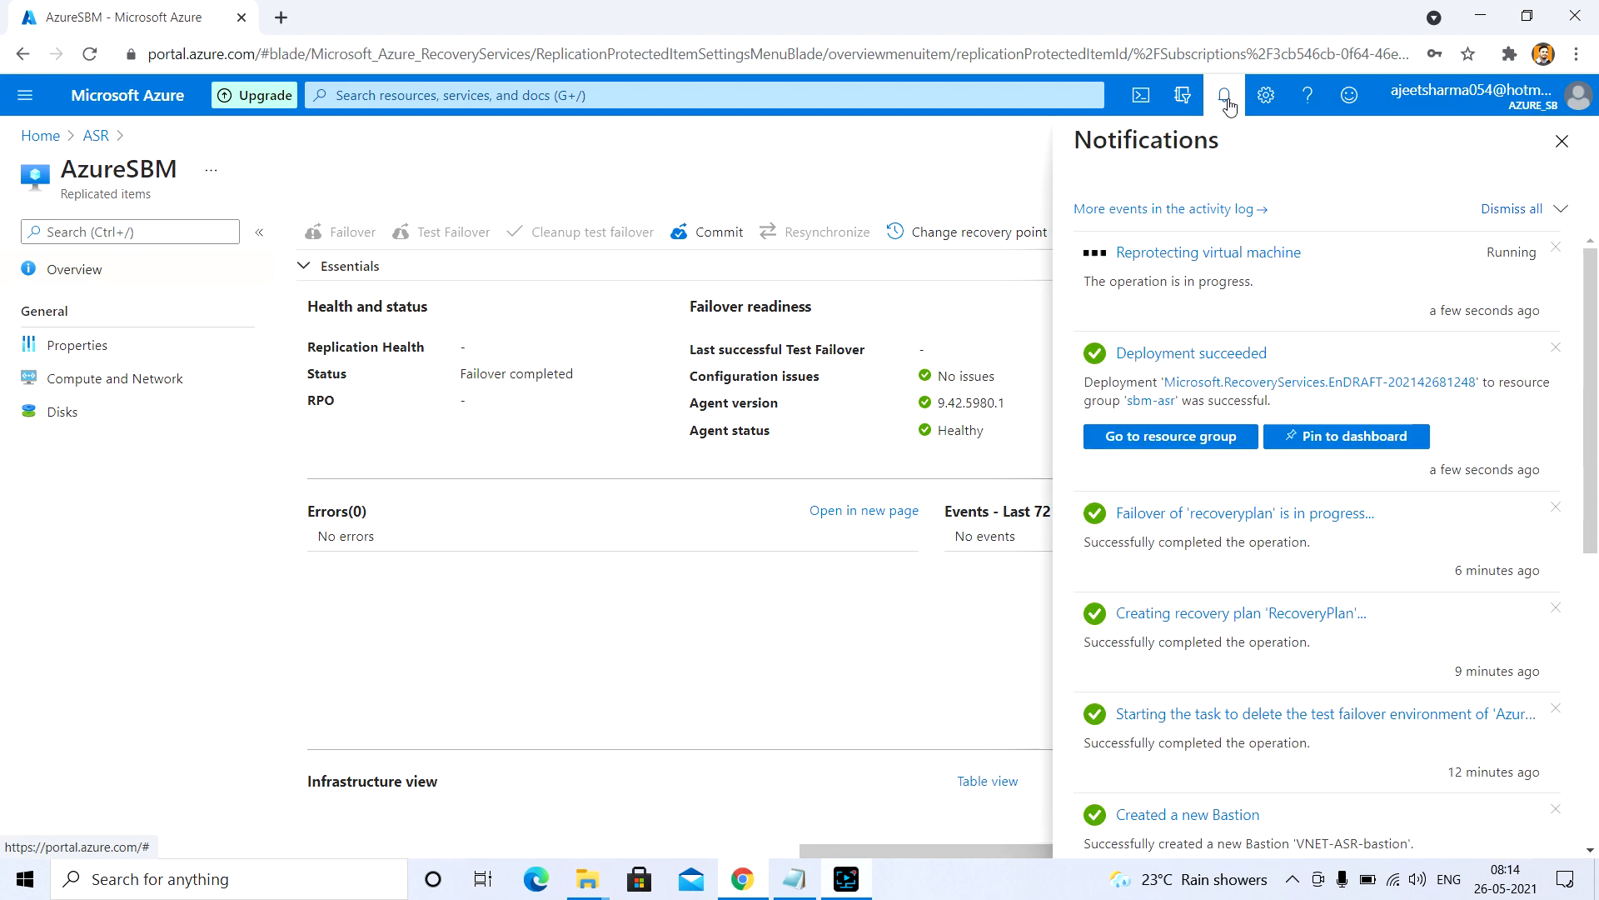
{"action": "left_click", "coordinate": [1202, 253]}
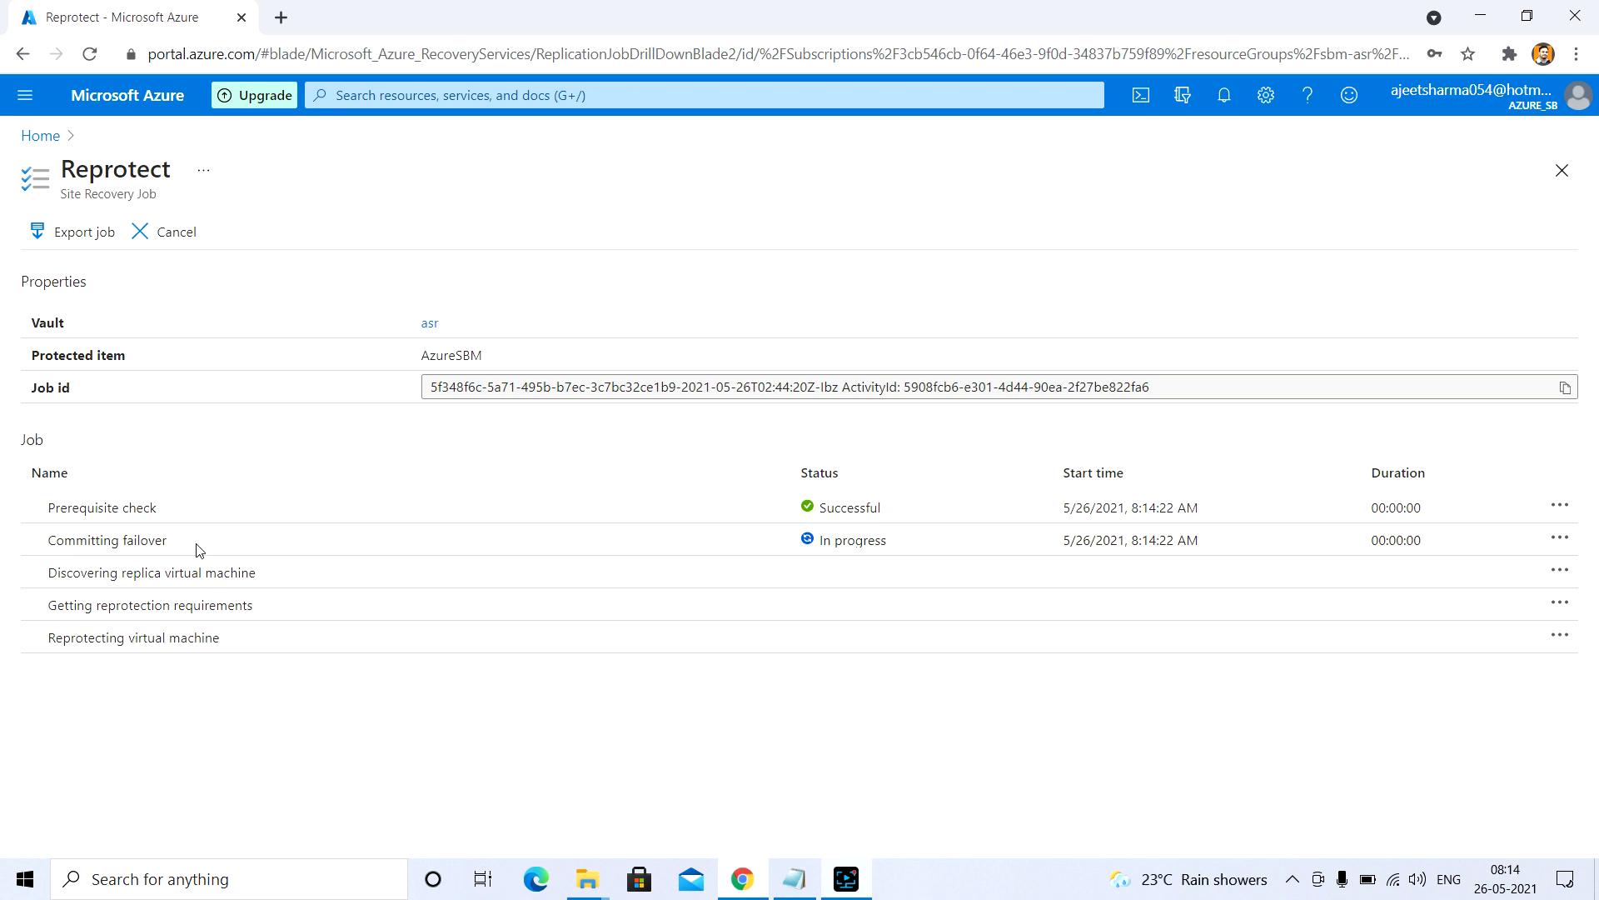
{"action": "left_click", "coordinate": [40, 136]}
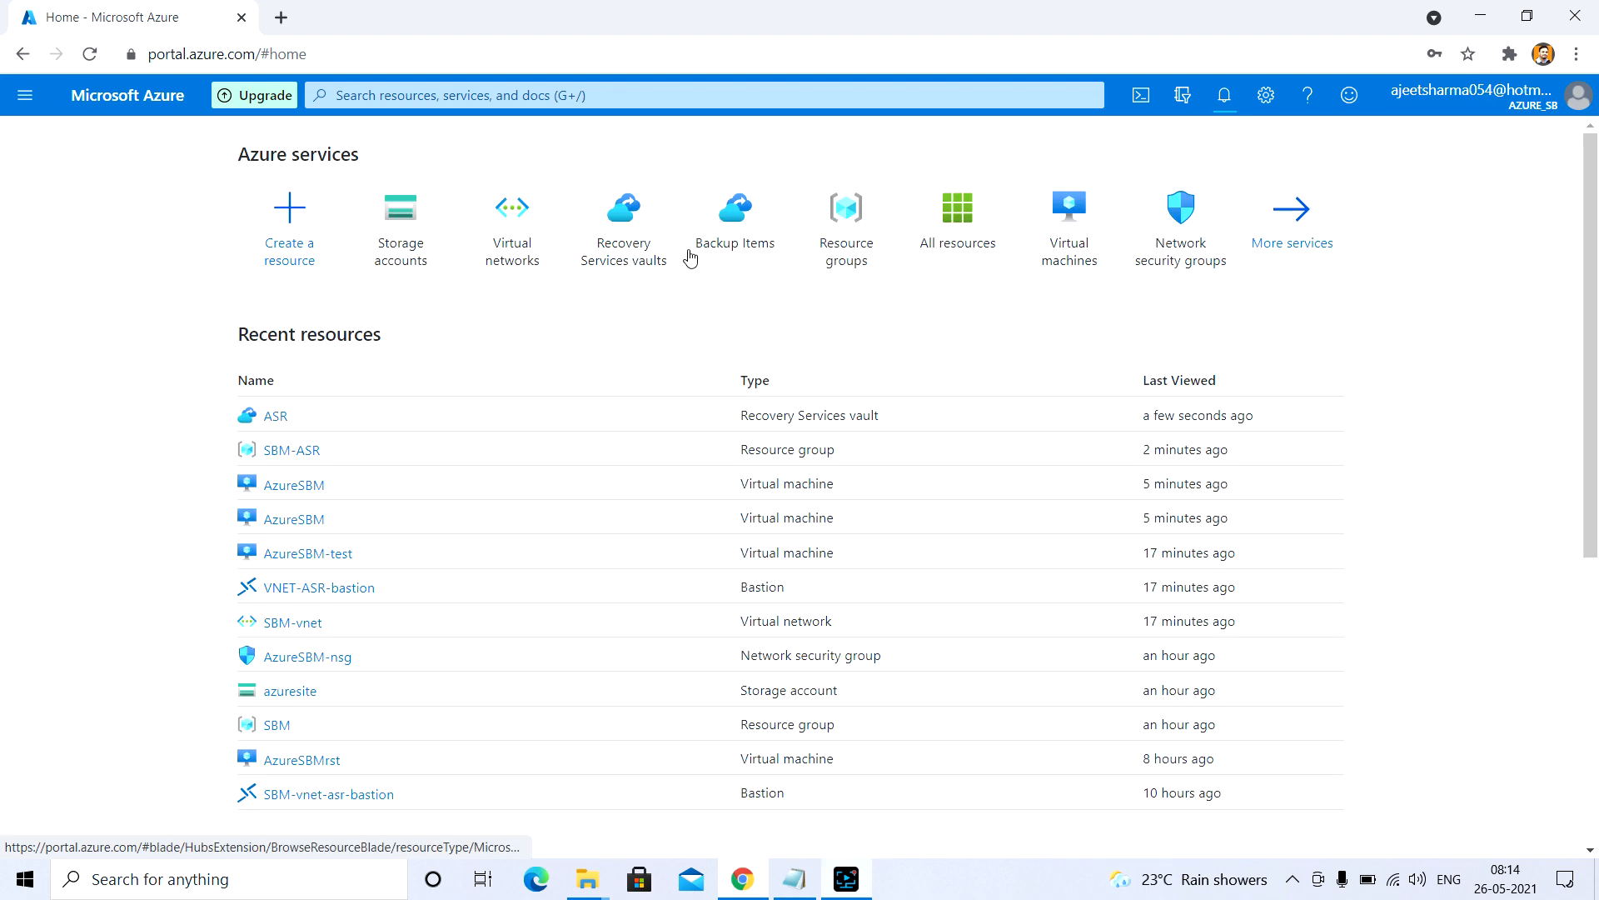
{"action": "left_click", "coordinate": [278, 416]}
{"action": "left_click", "coordinate": [92, 795]}
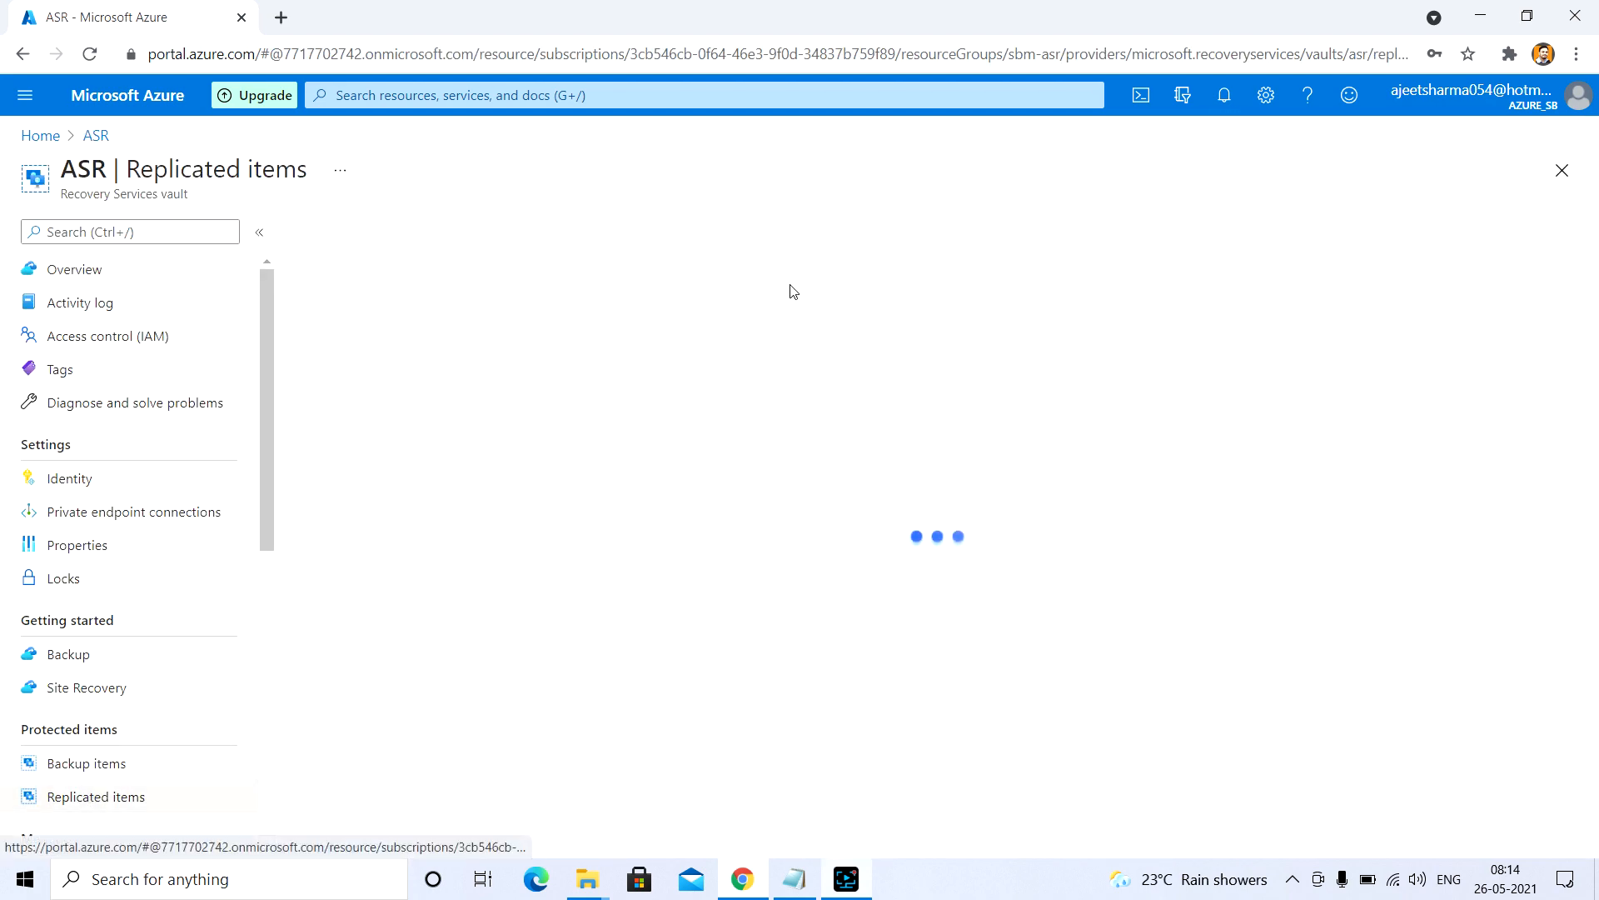
{"action": "left_click", "coordinate": [692, 439]}
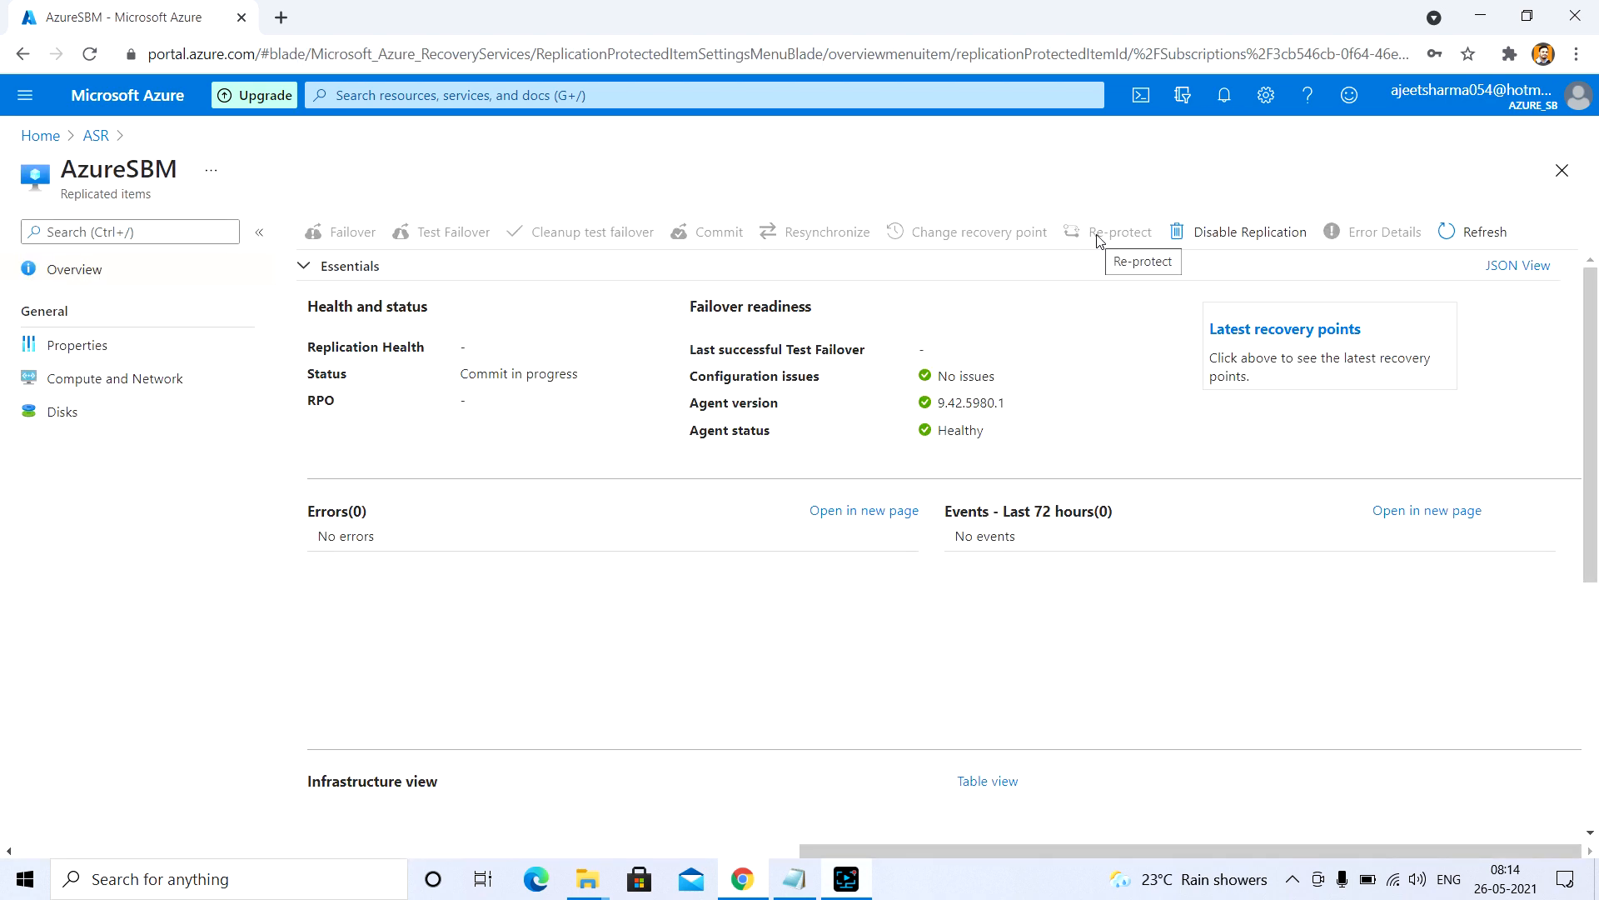
{"action": "left_click", "coordinate": [96, 136]}
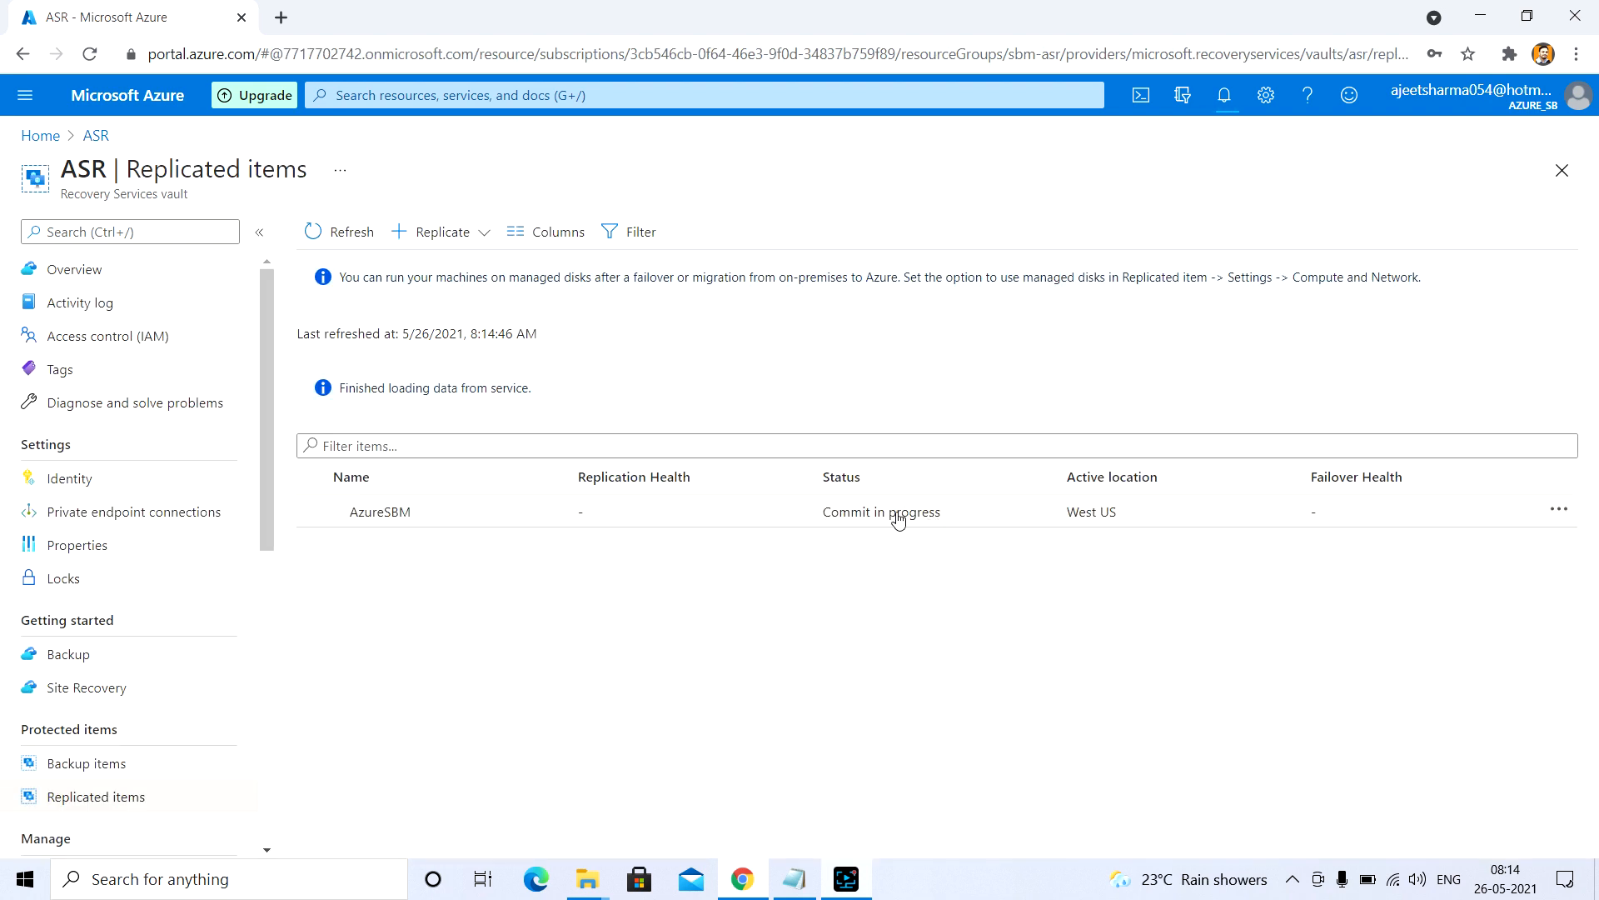
Follow the AzureSBM Reprotect job through all its stages by way of the notifications.
{"action": "left_click", "coordinate": [1225, 97]}
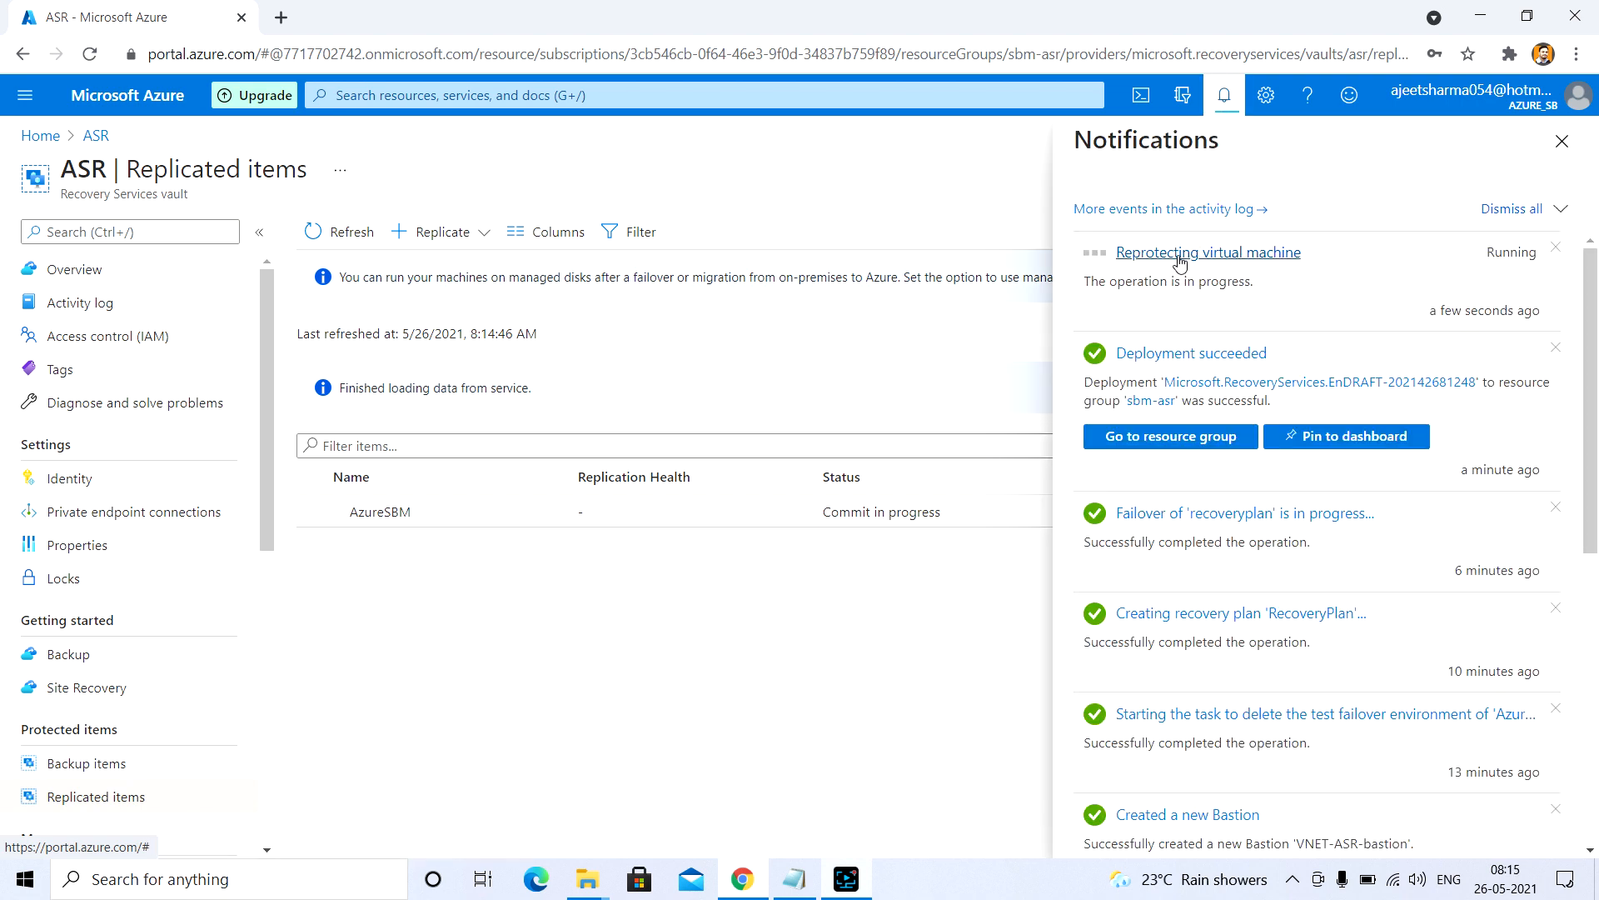
{"action": "left_click", "coordinate": [1179, 262]}
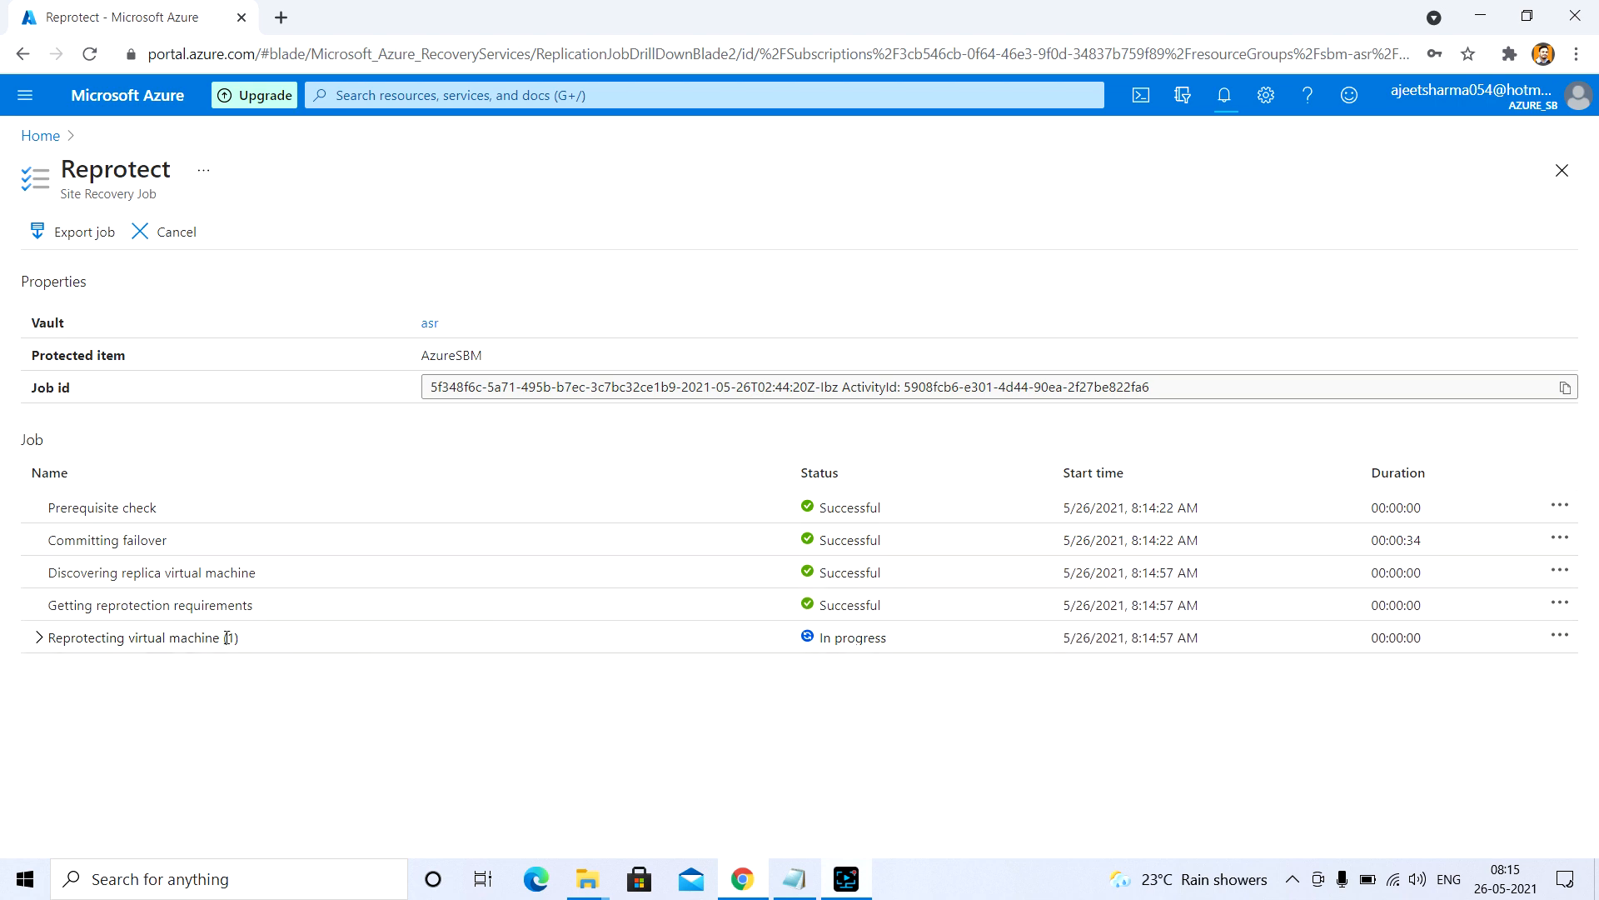
{"action": "left_click", "coordinate": [40, 639]}
{"action": "left_click", "coordinate": [1230, 104]}
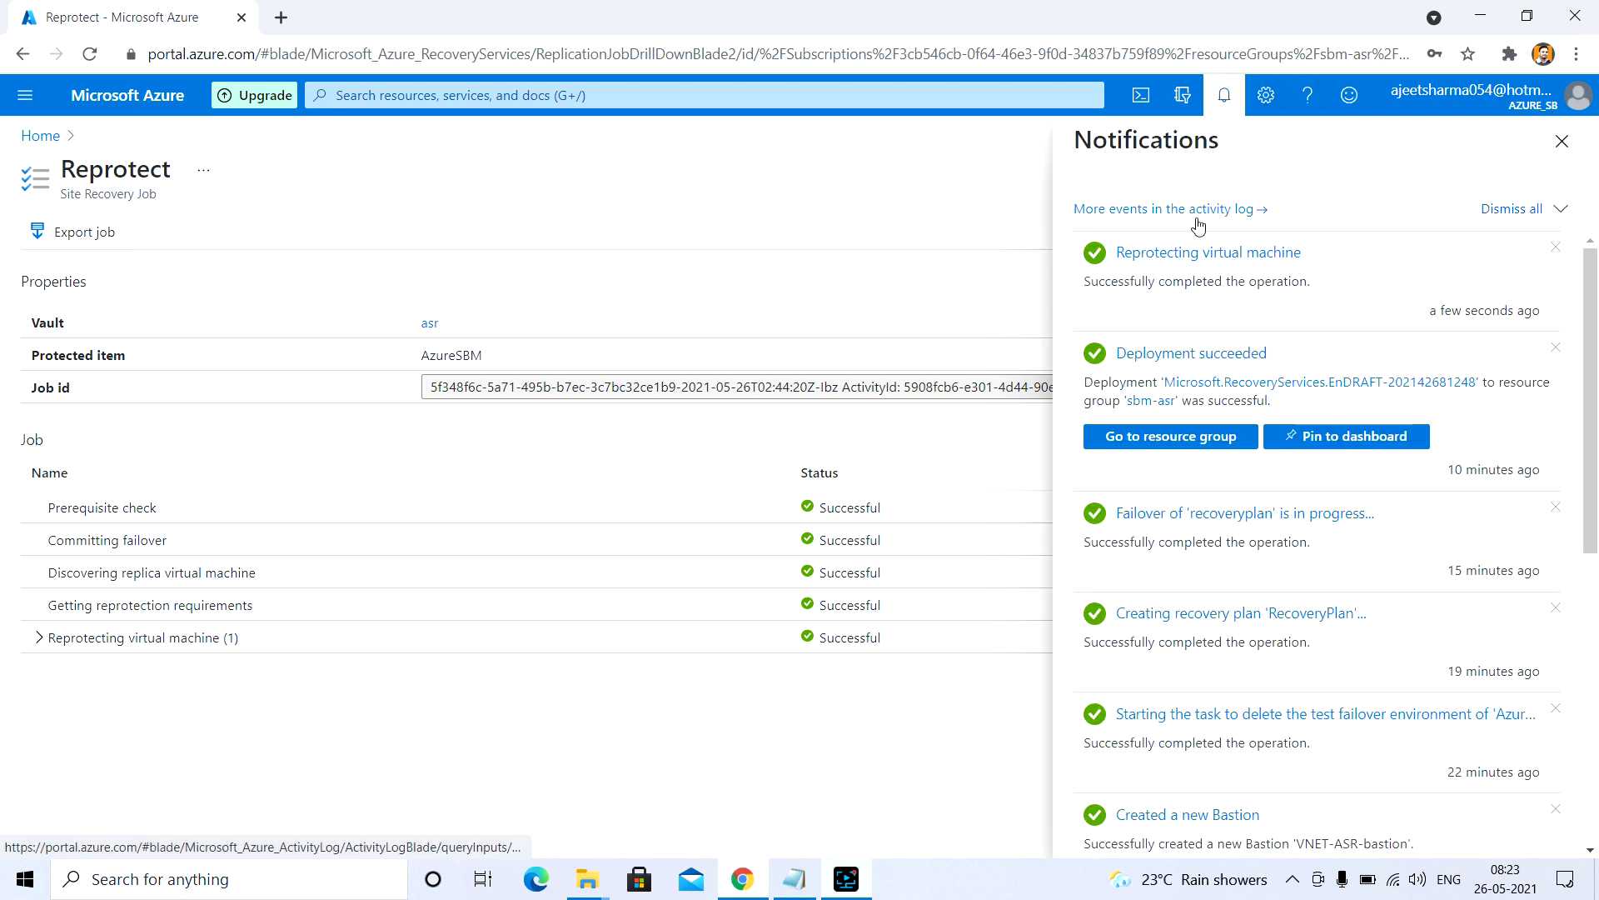
{"action": "left_click", "coordinate": [1184, 261]}
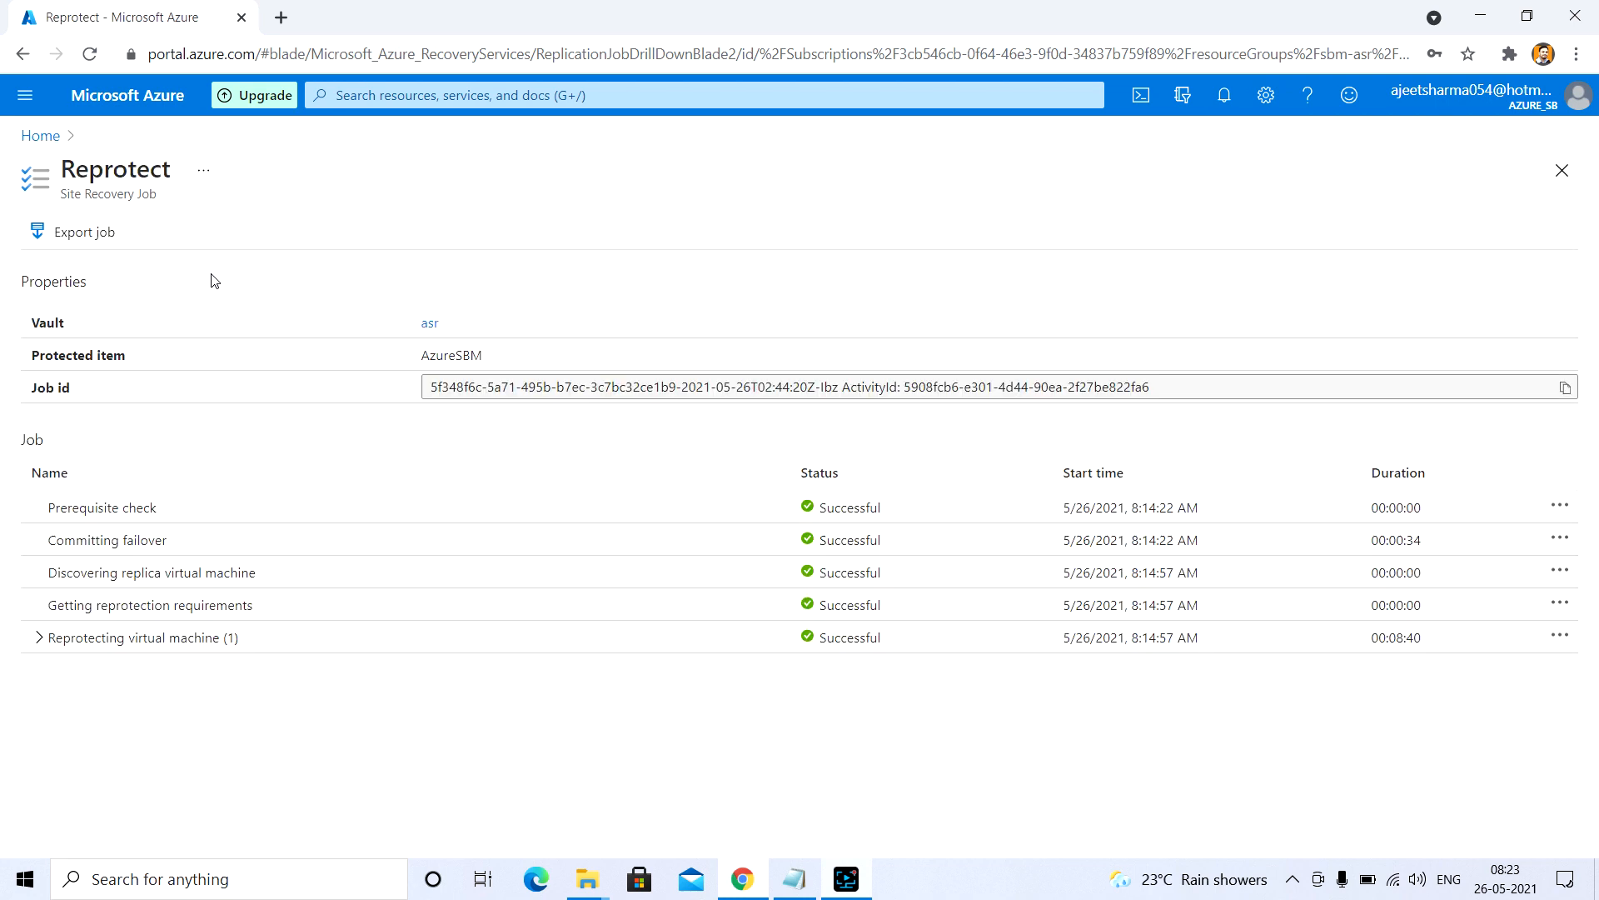
Return to the ASR vault's replicated items and refresh the list to check AzureSBM's replication status.
{"action": "left_click", "coordinate": [46, 135]}
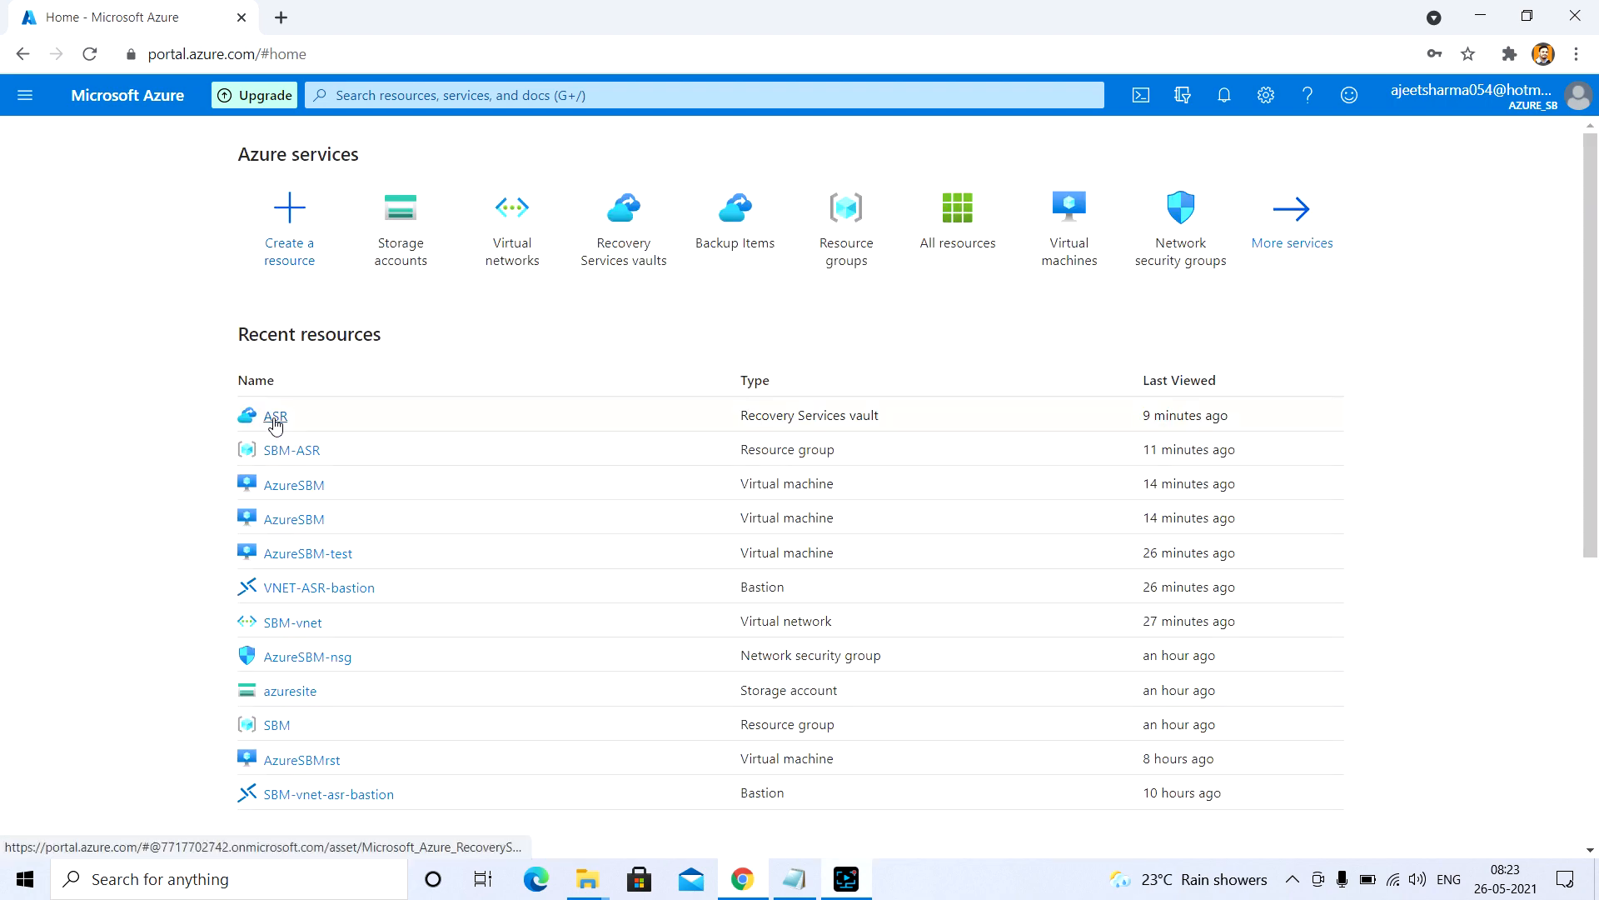
{"action": "left_click", "coordinate": [275, 416]}
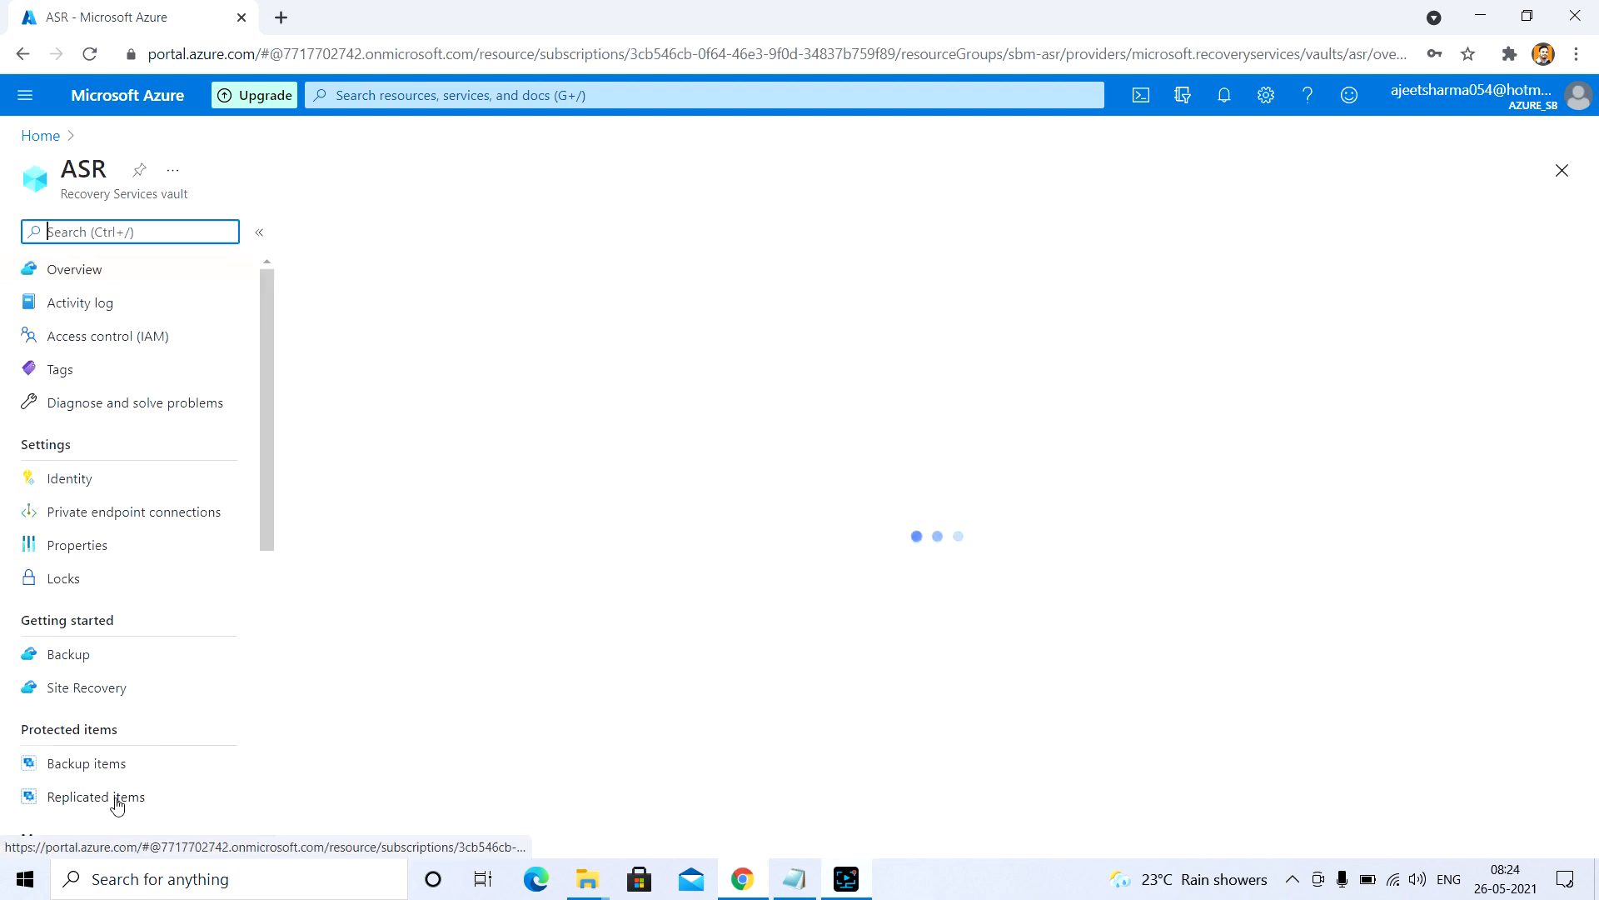
{"action": "left_click", "coordinate": [116, 795]}
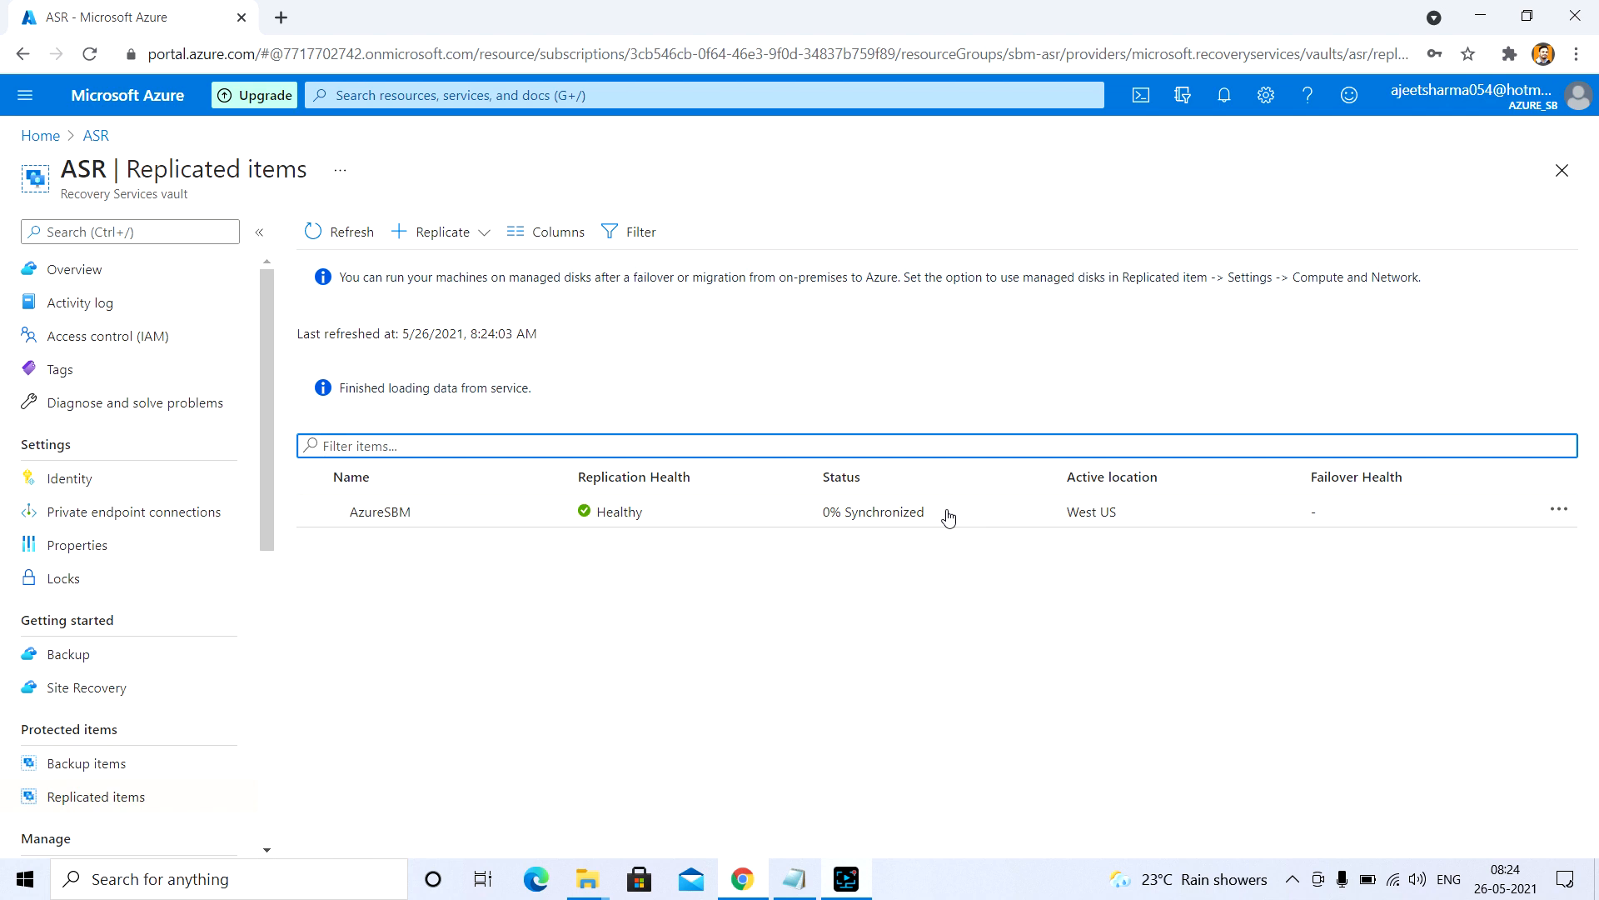
{"action": "left_click", "coordinate": [632, 567]}
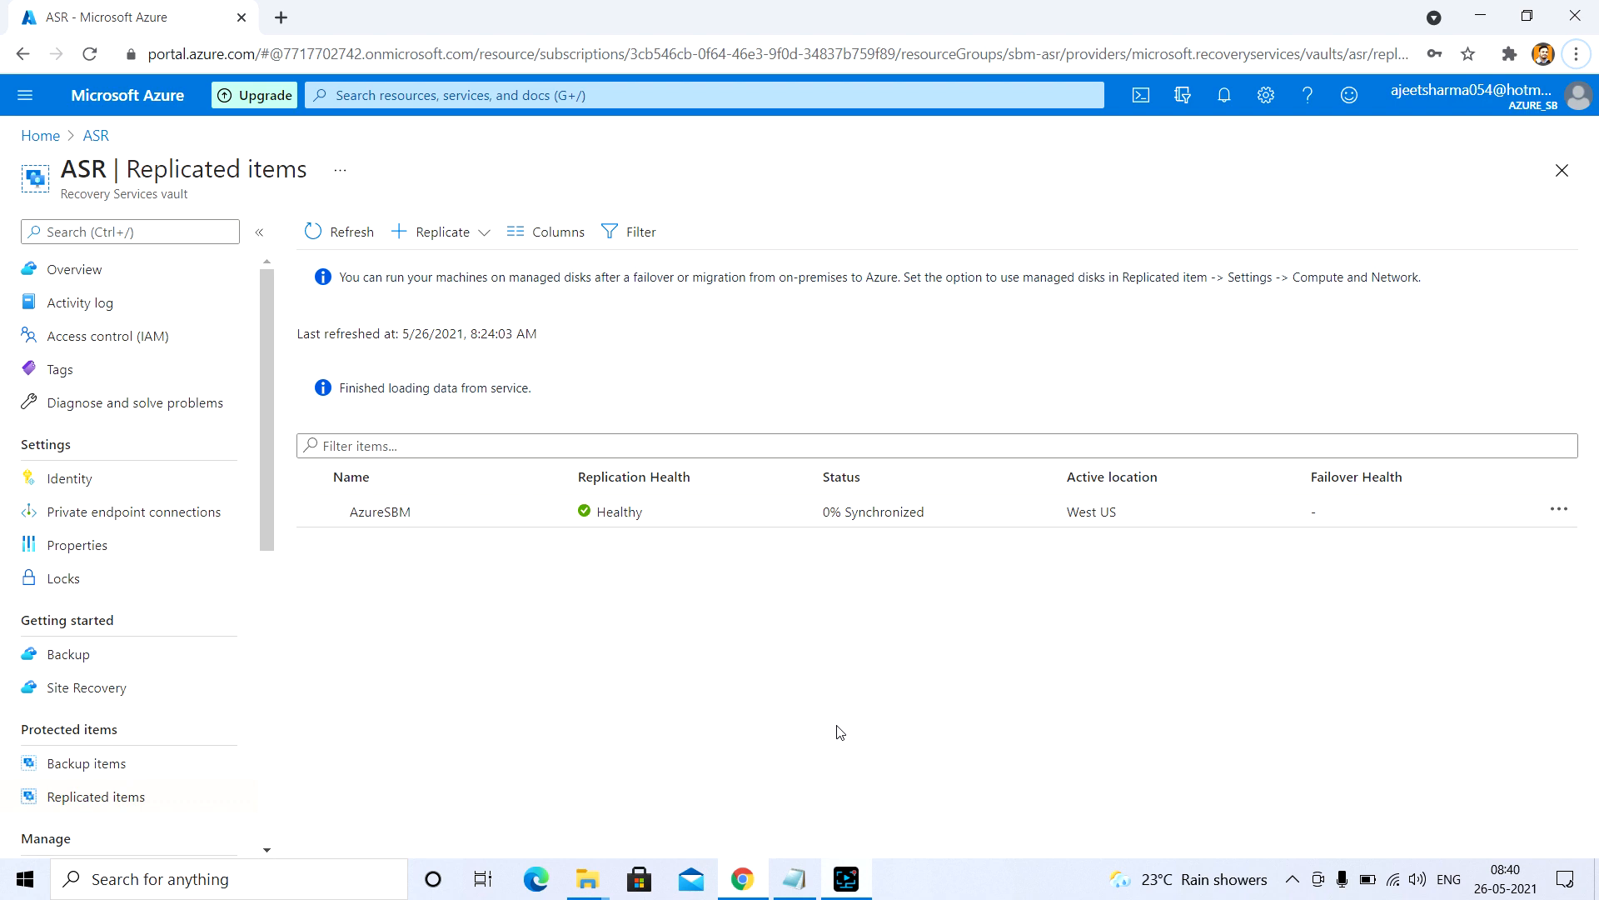
{"action": "left_click", "coordinate": [329, 233]}
{"action": "left_click", "coordinate": [350, 236]}
{"action": "left_click", "coordinate": [350, 236]}
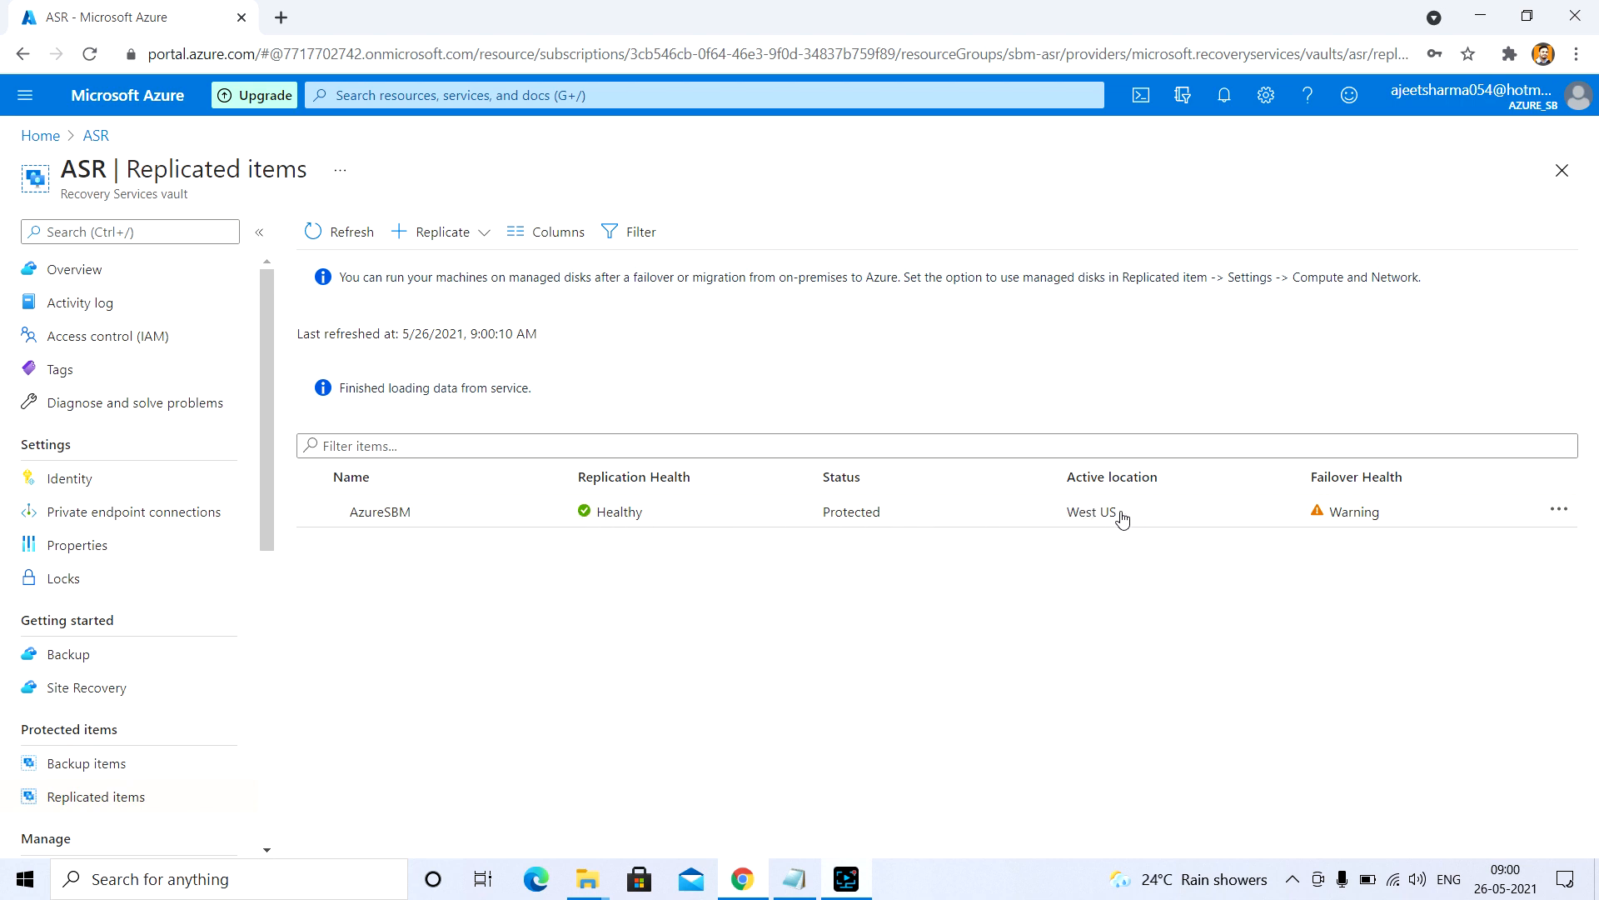
Review AzureSBM's replication properties, Compute and Network settings, disks and overview, and return to the replicated items list.
{"action": "left_click", "coordinate": [737, 523]}
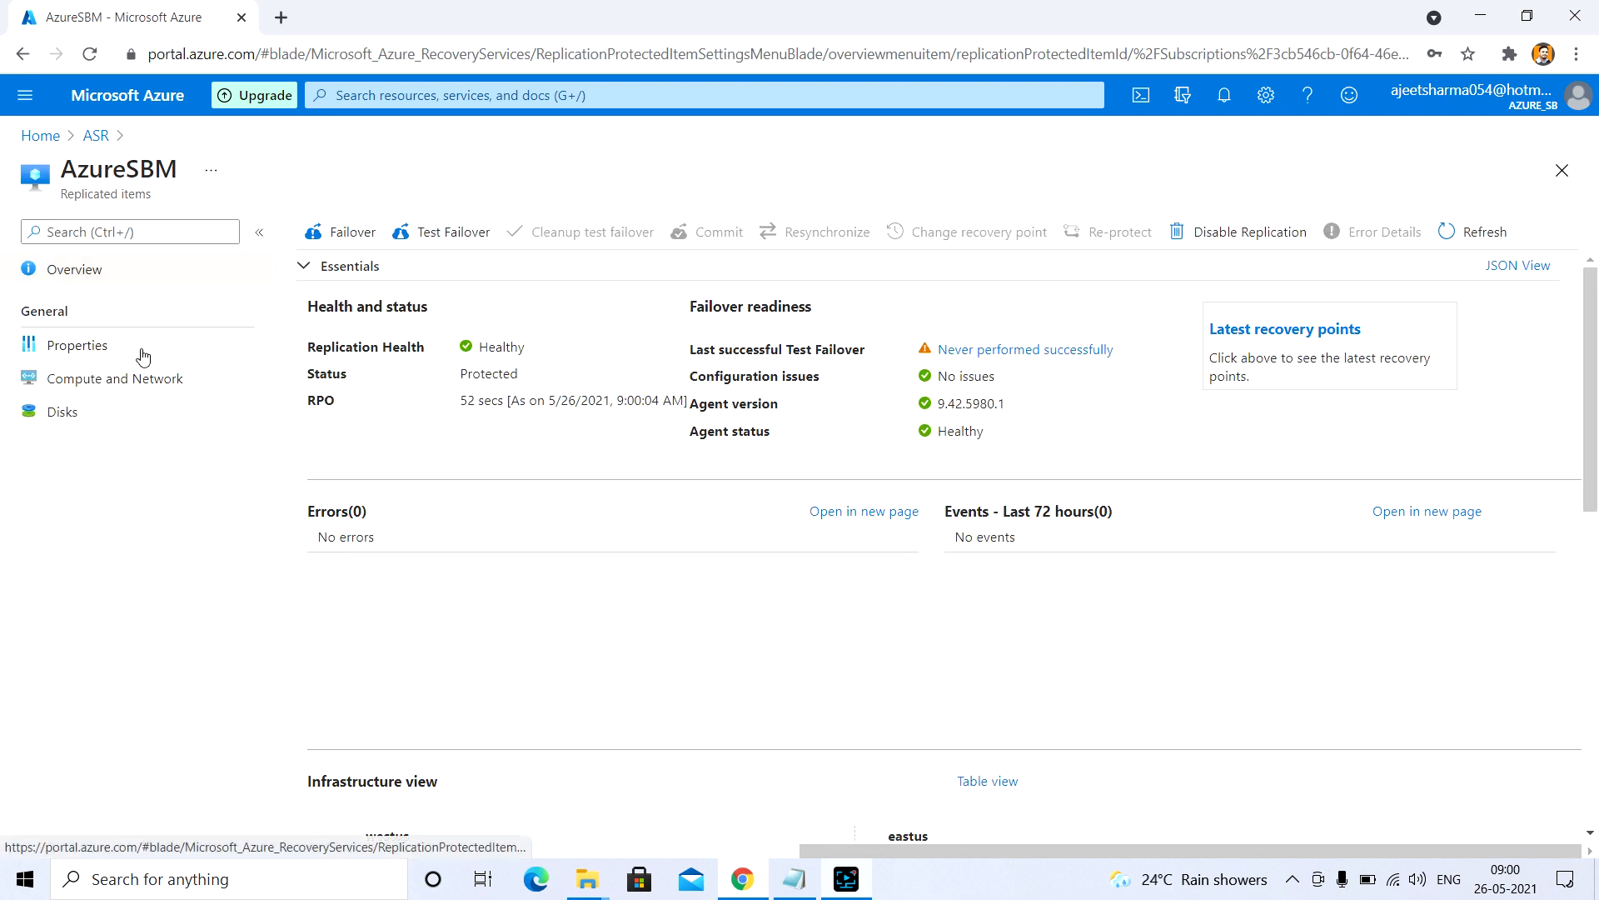
{"action": "left_click", "coordinate": [143, 357]}
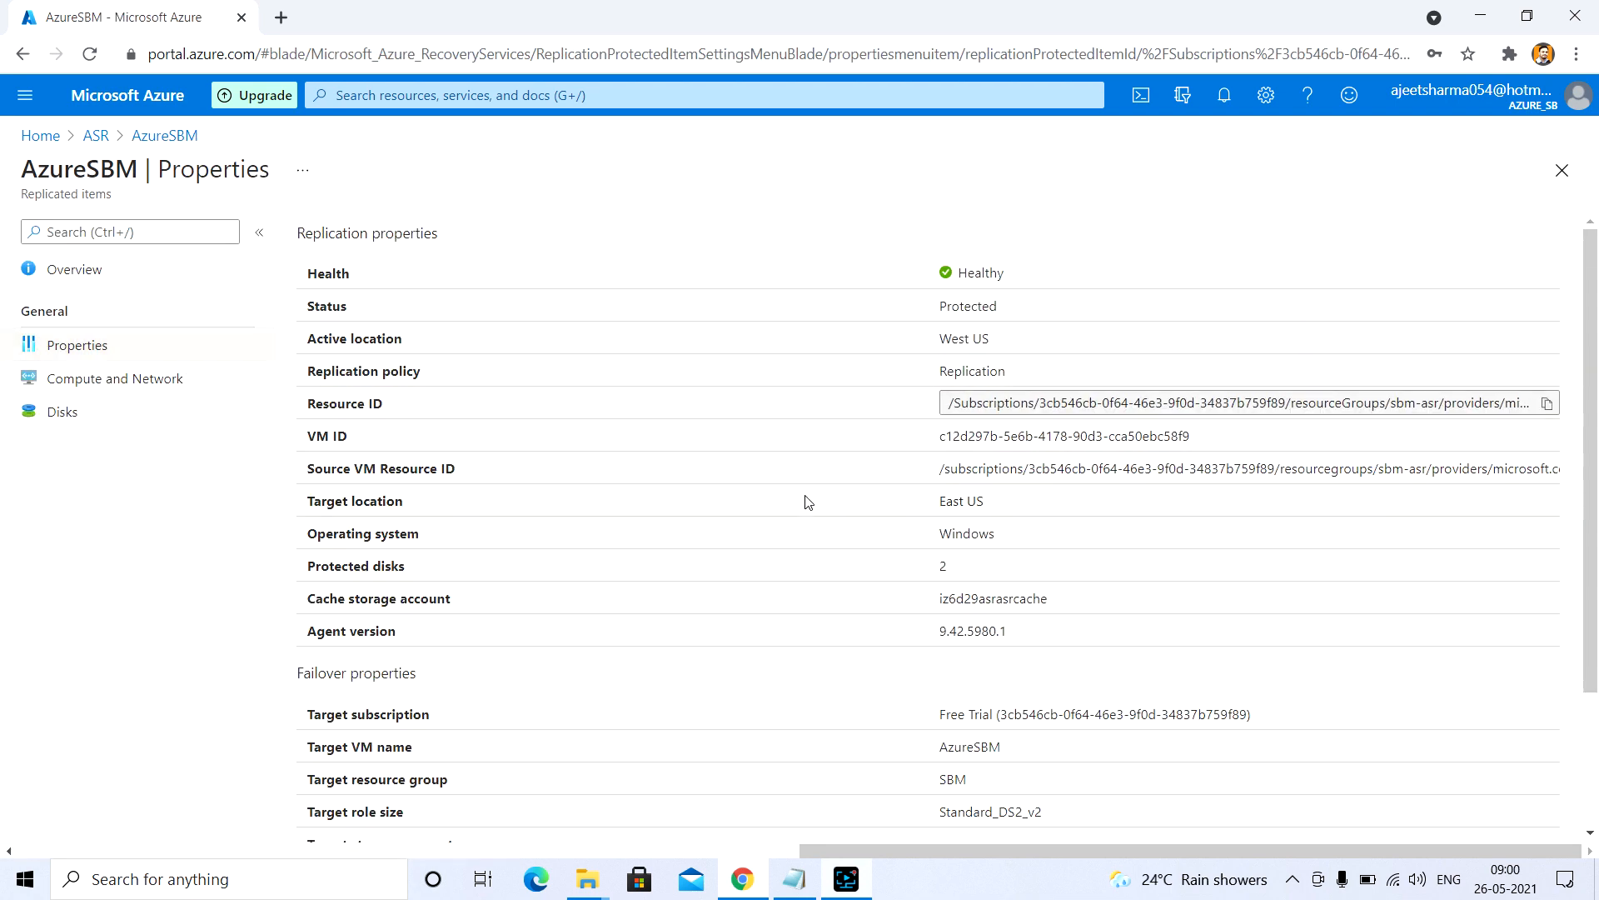
{"action": "scroll", "coordinate": [765, 521], "scroll_direction": "down", "scroll_amount": 3}
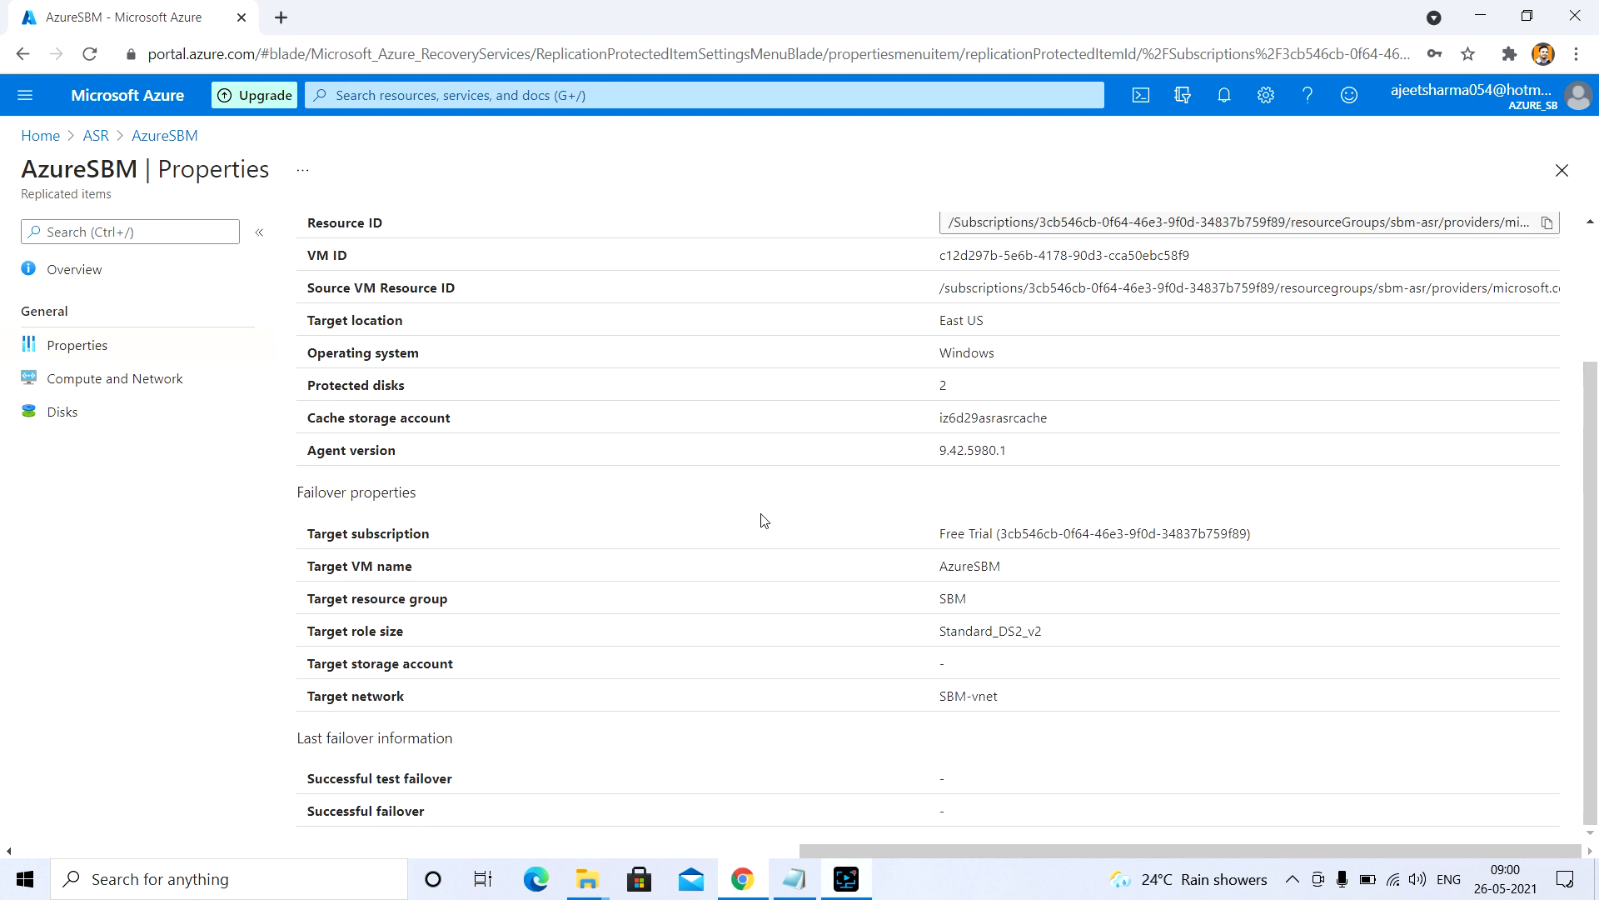
{"action": "scroll", "coordinate": [654, 522], "scroll_direction": "up", "scroll_amount": 3}
{"action": "left_click", "coordinate": [113, 383]}
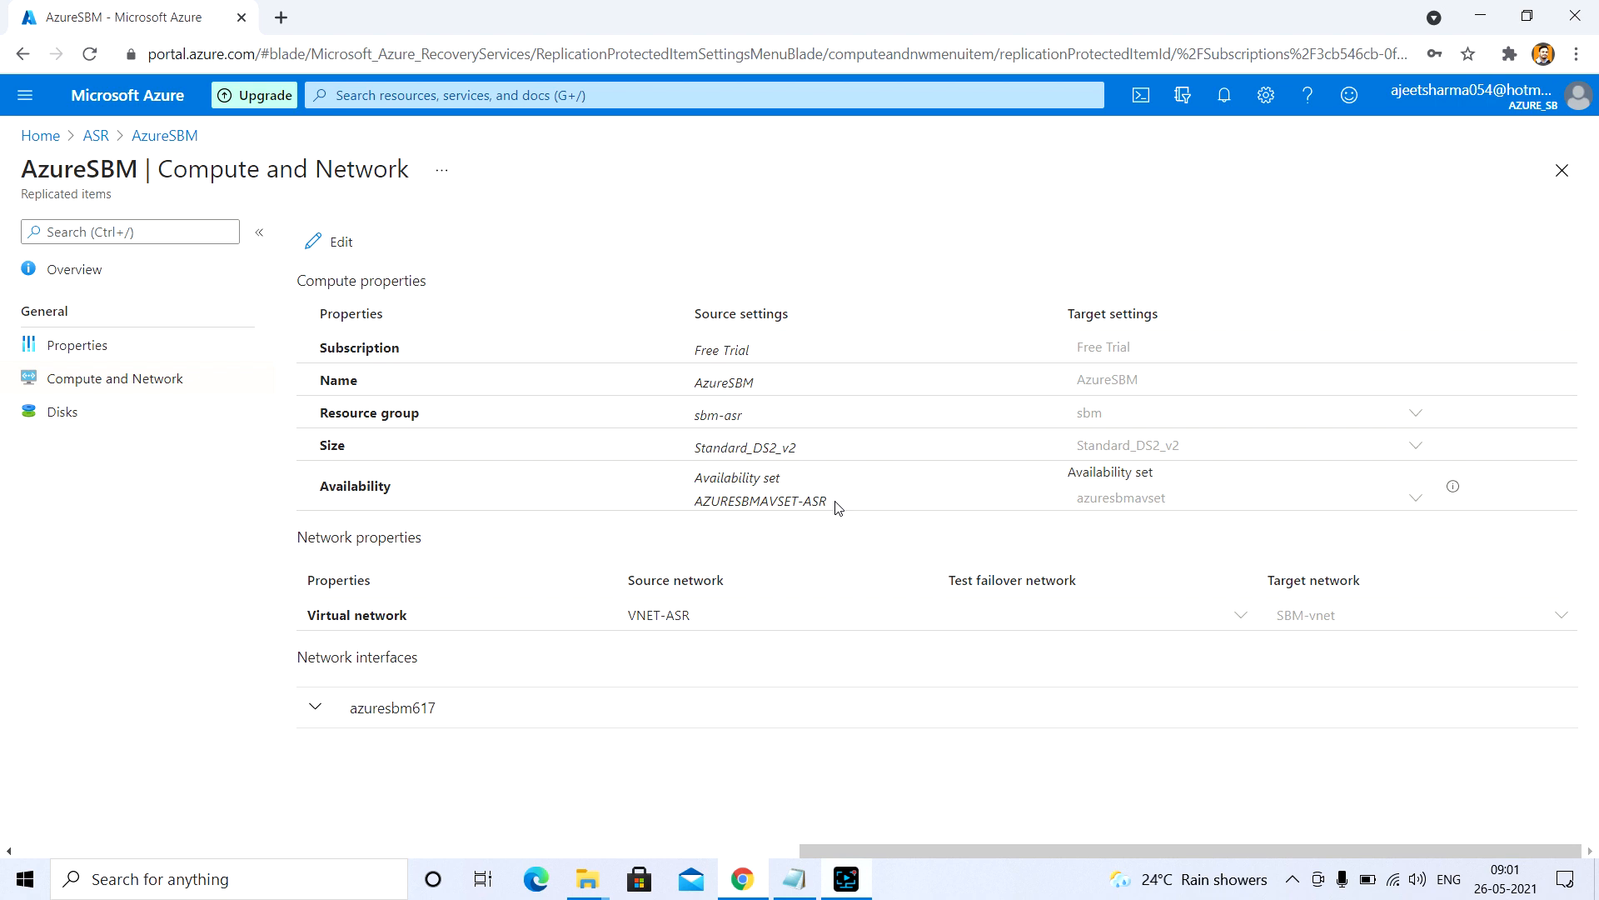
{"action": "left_click", "coordinate": [130, 416]}
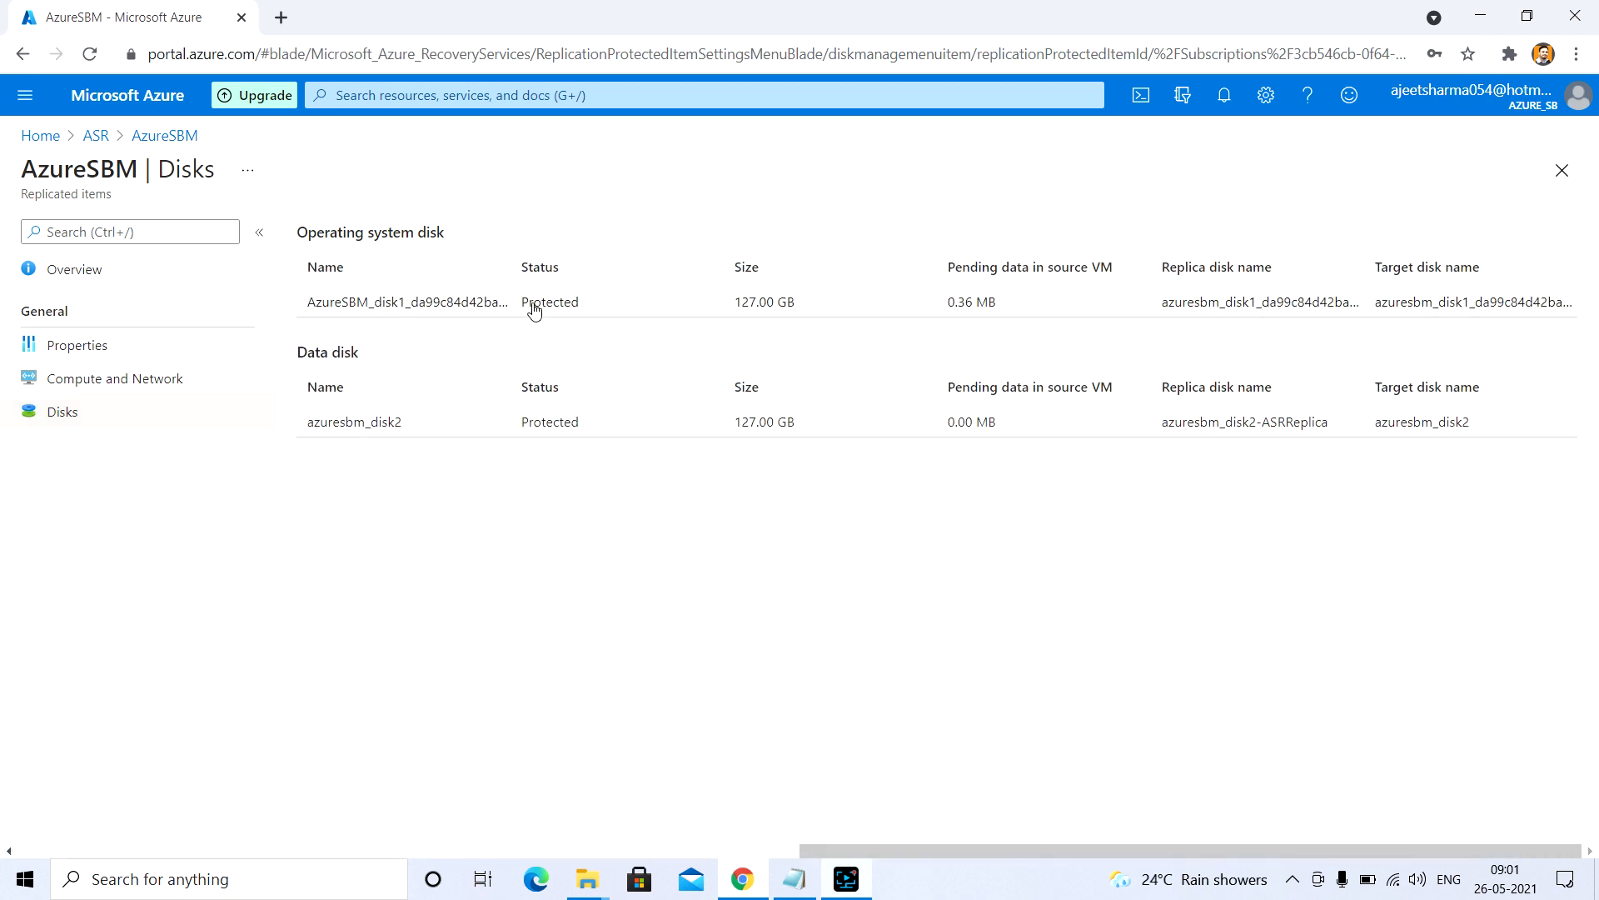
{"action": "left_click", "coordinate": [98, 279]}
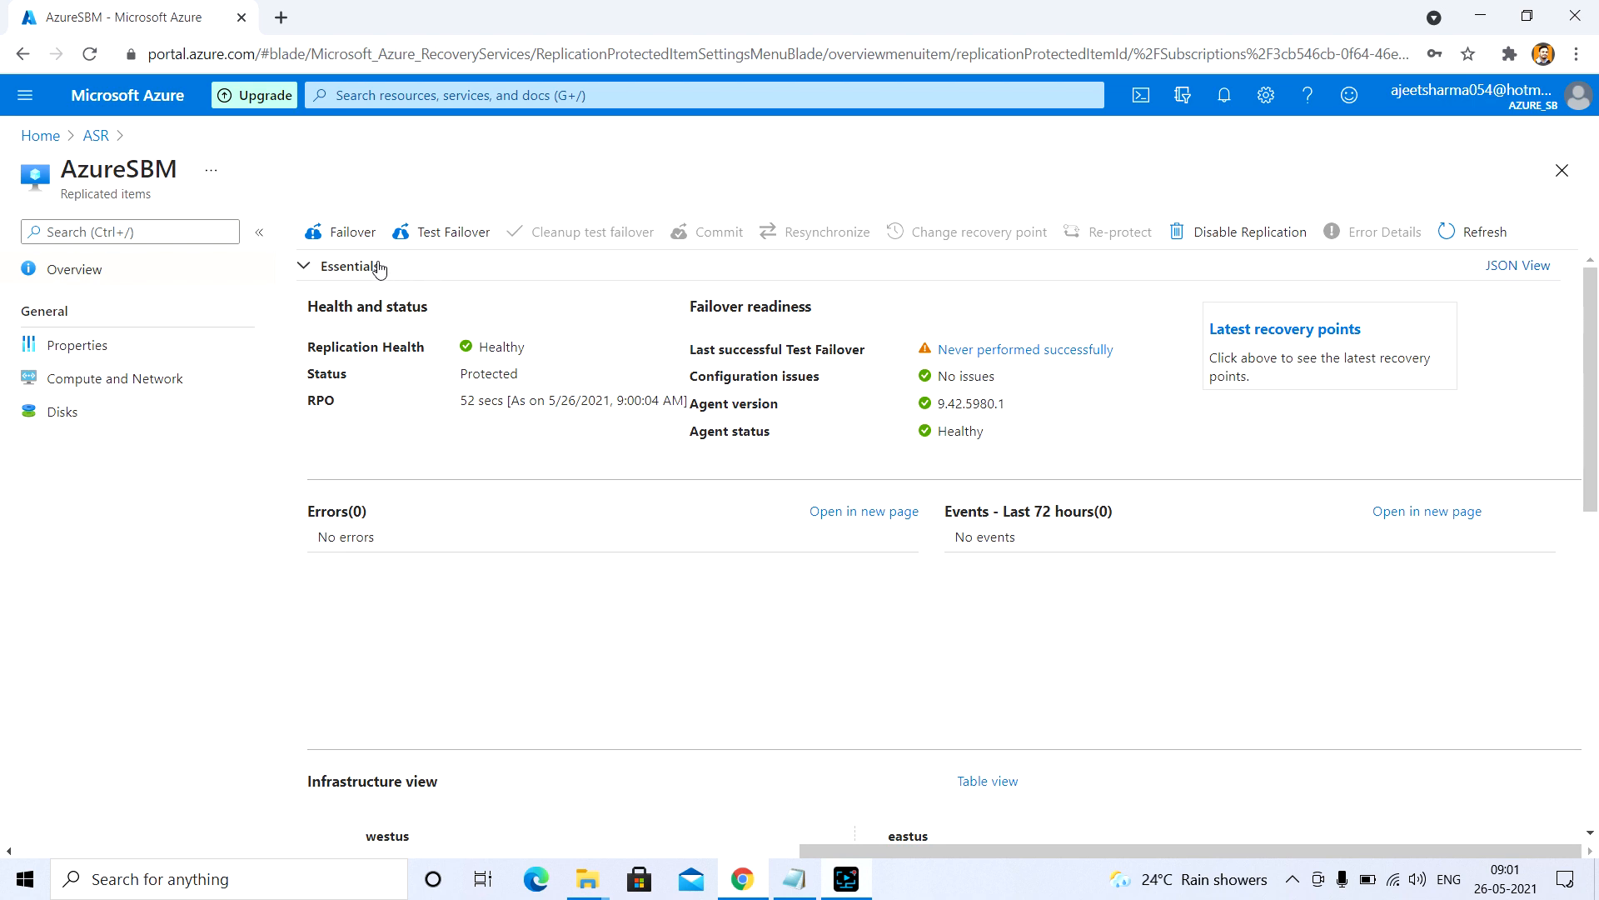
{"action": "left_click", "coordinate": [98, 136]}
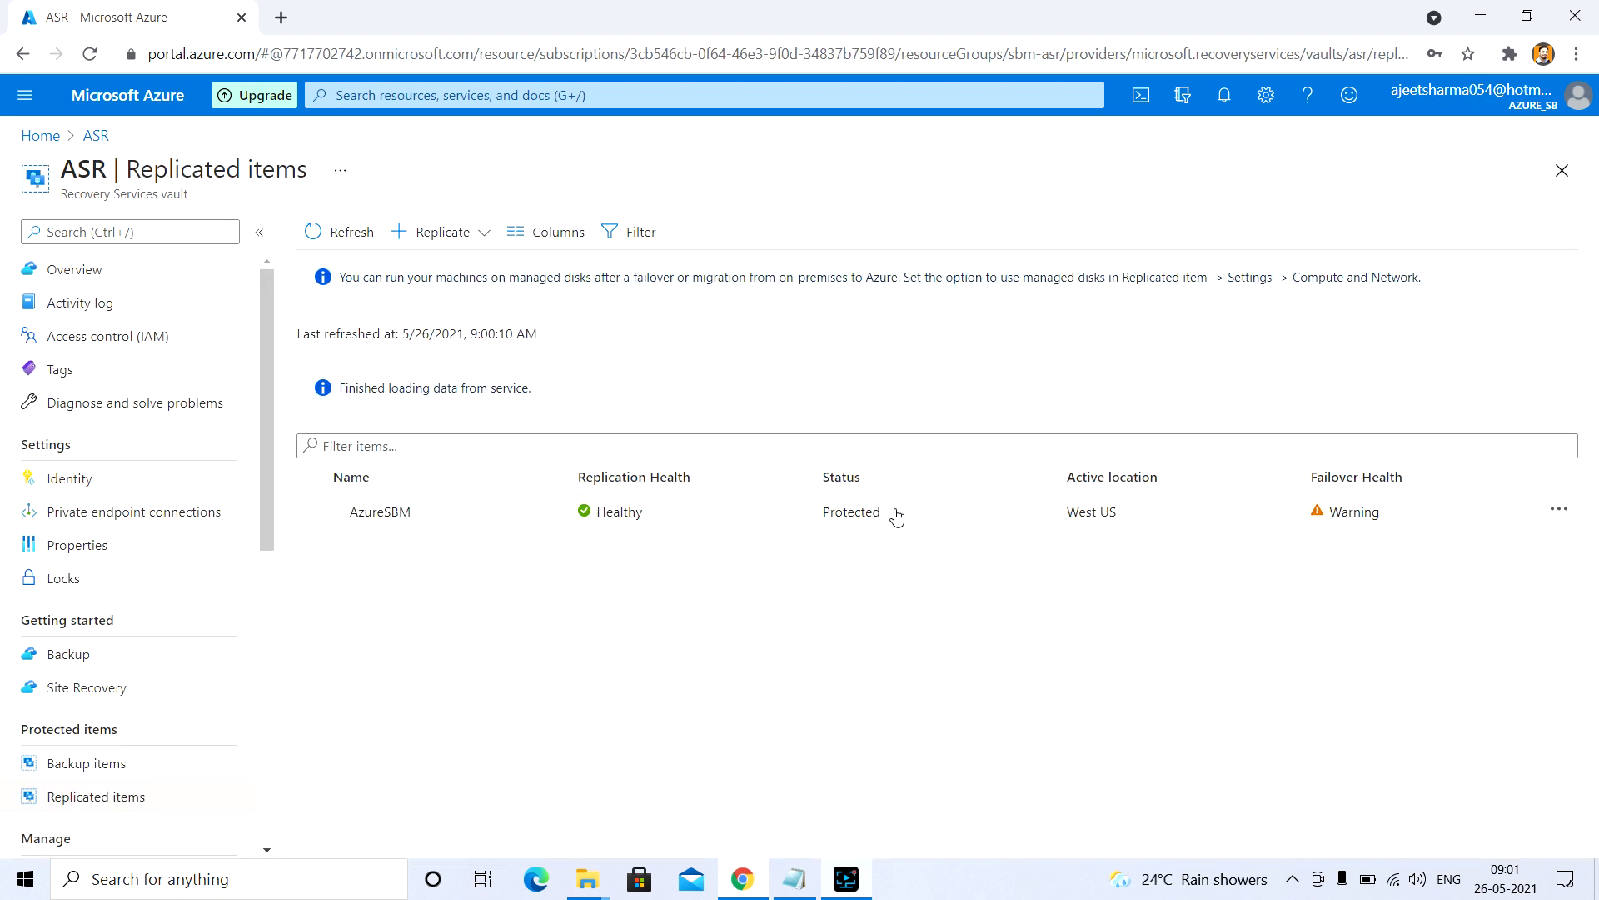
Open the failover form for the replicated item AzureSBM in the ASR vault.
{"action": "left_click", "coordinate": [718, 513]}
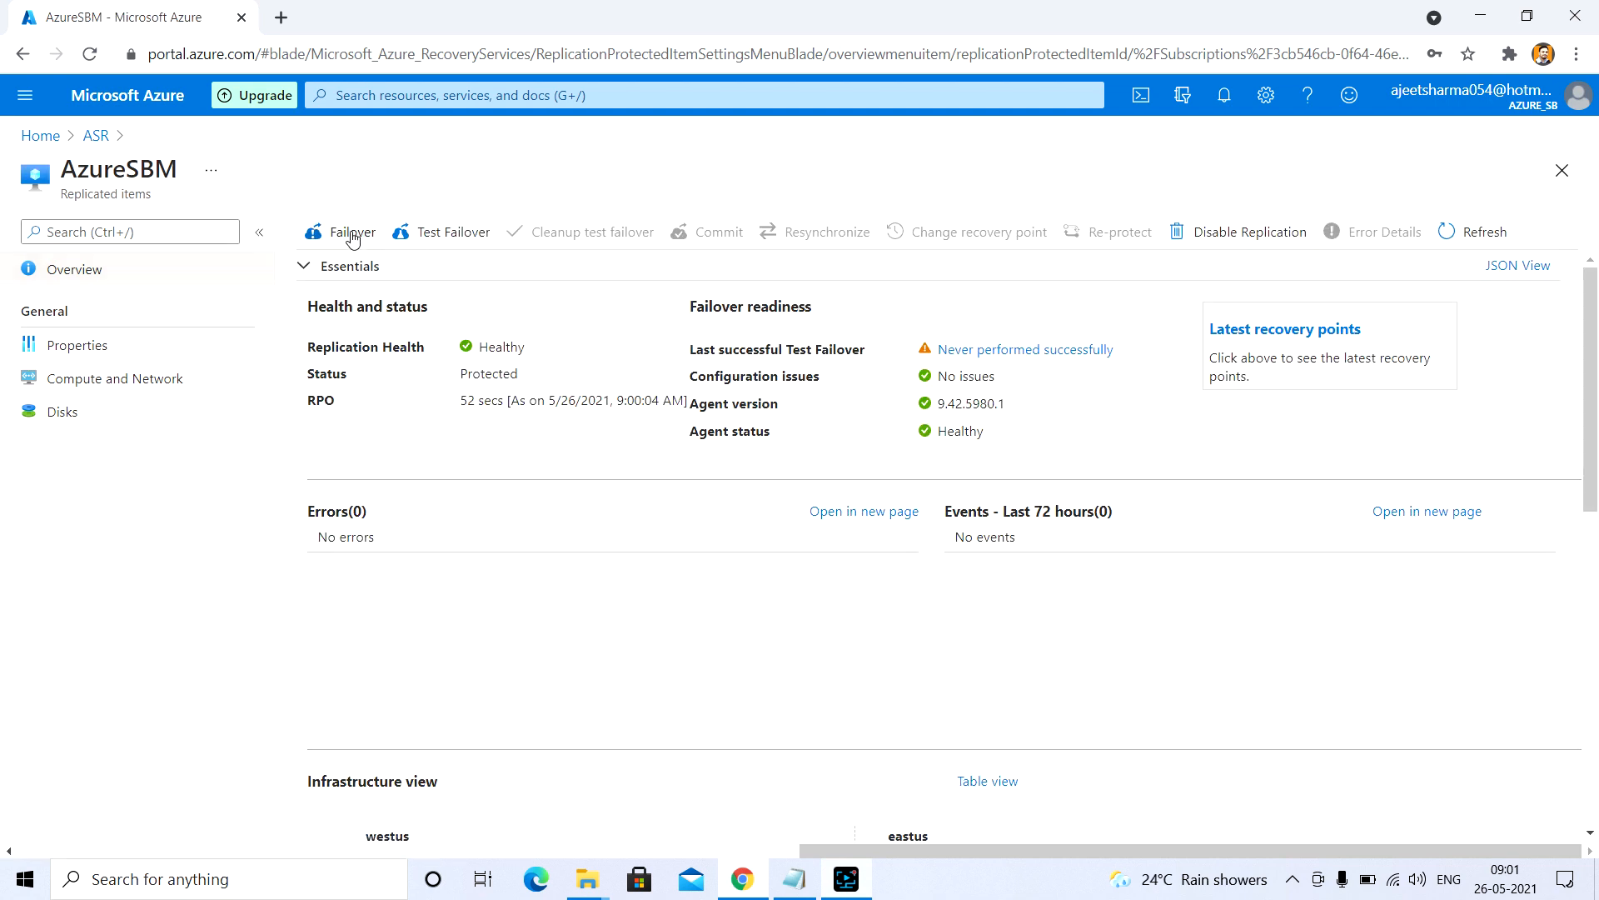
{"action": "left_click", "coordinate": [352, 236]}
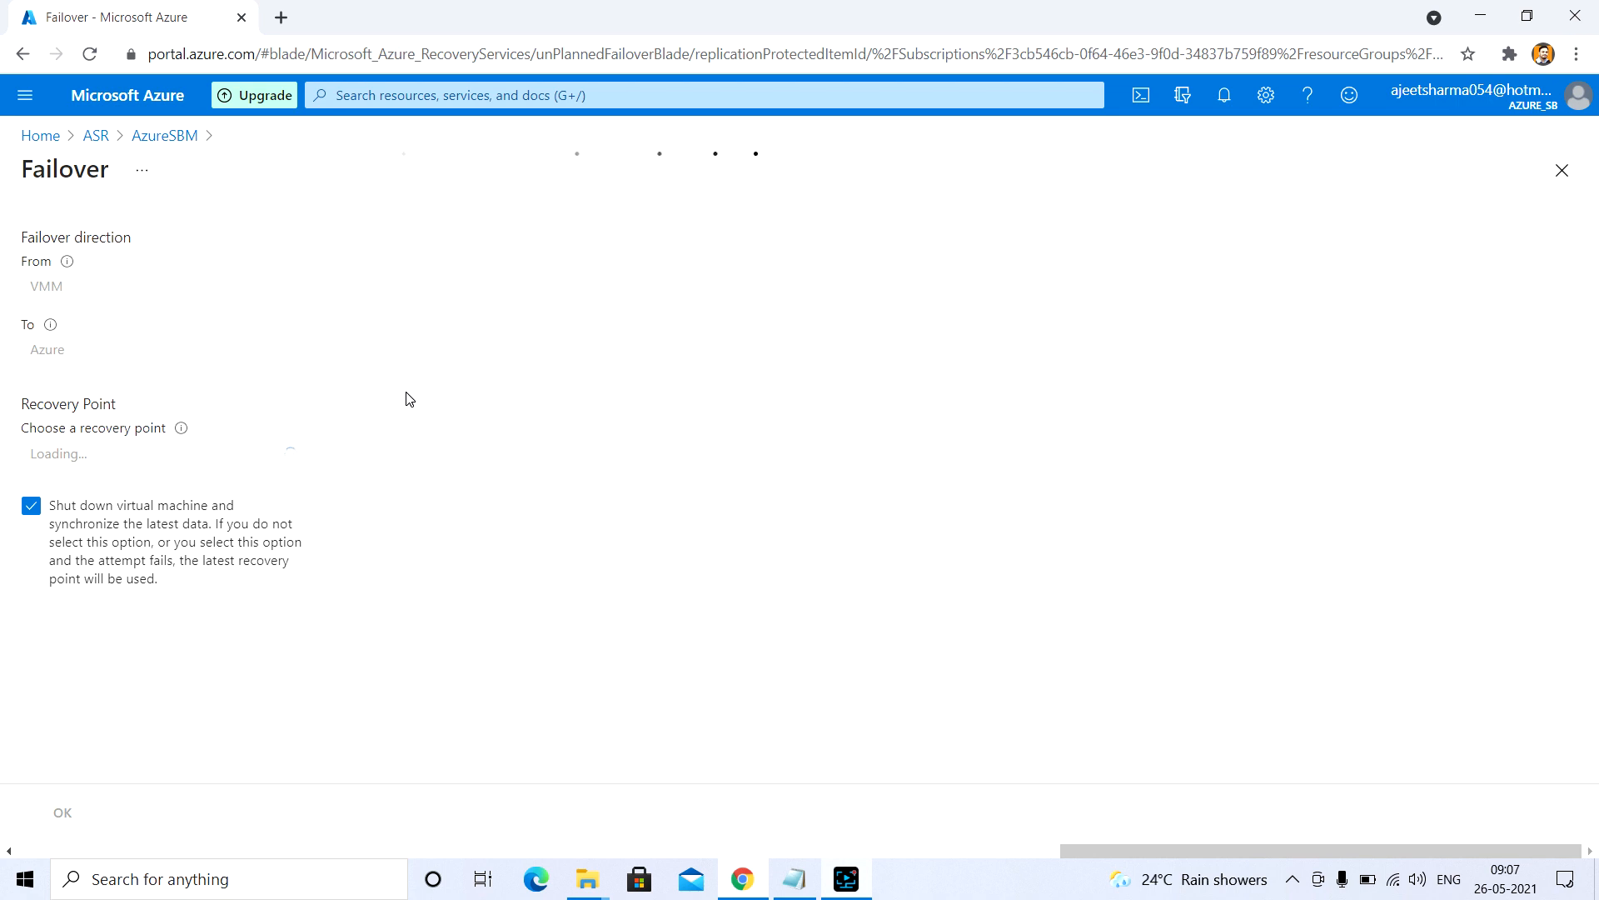
{"action": "left_click", "coordinate": [164, 340]}
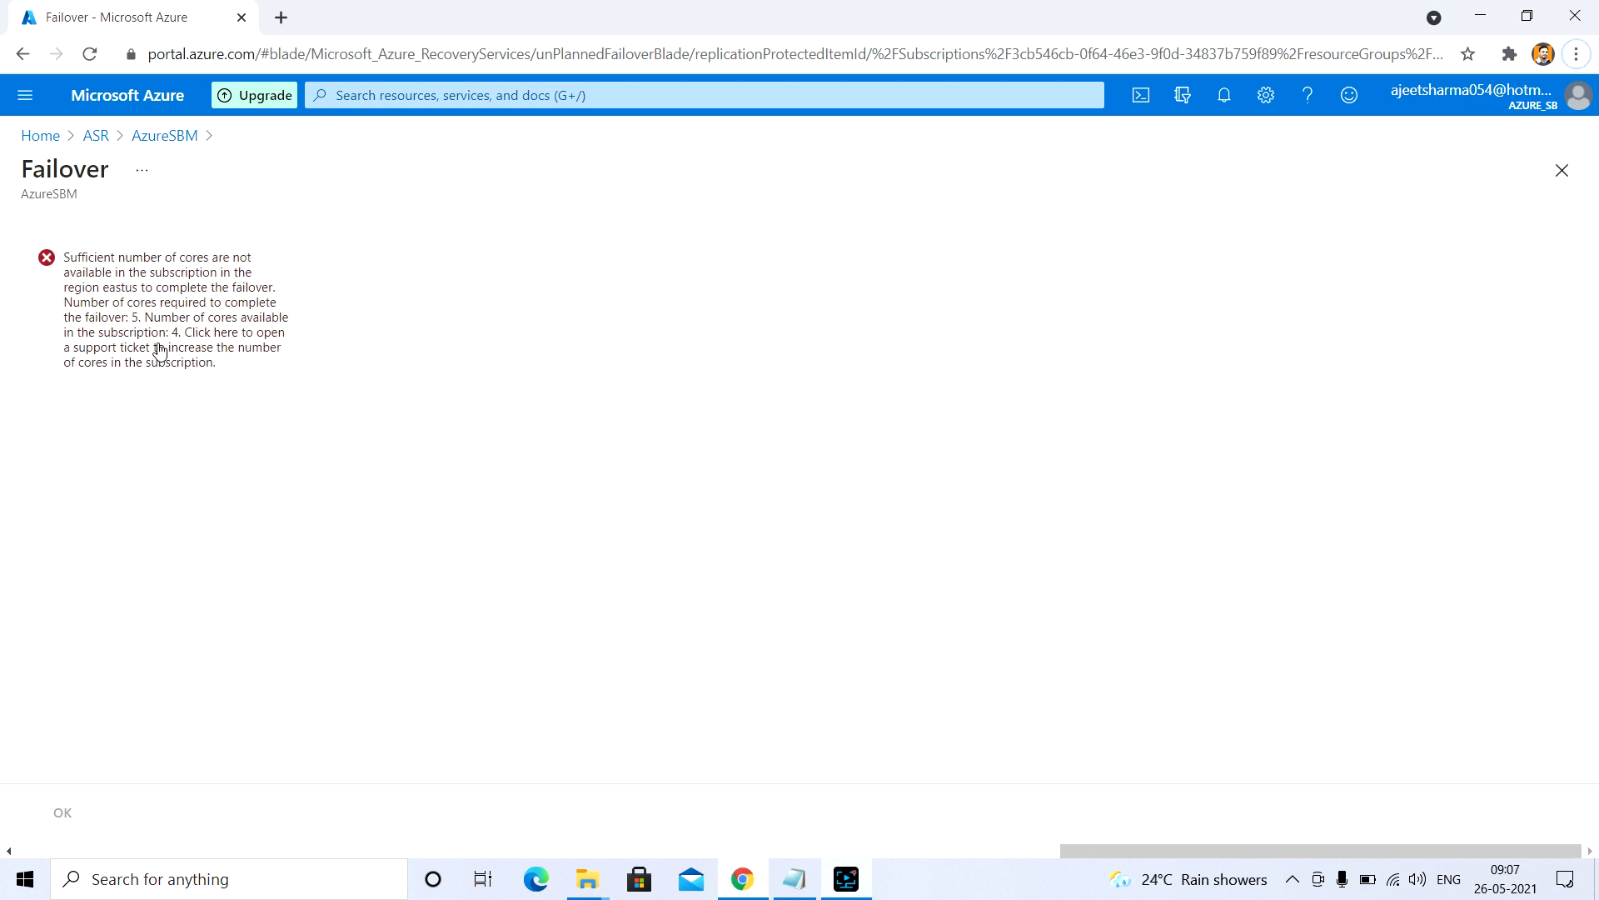
{"action": "left_click", "coordinate": [161, 350]}
{"action": "left_click", "coordinate": [491, 18]}
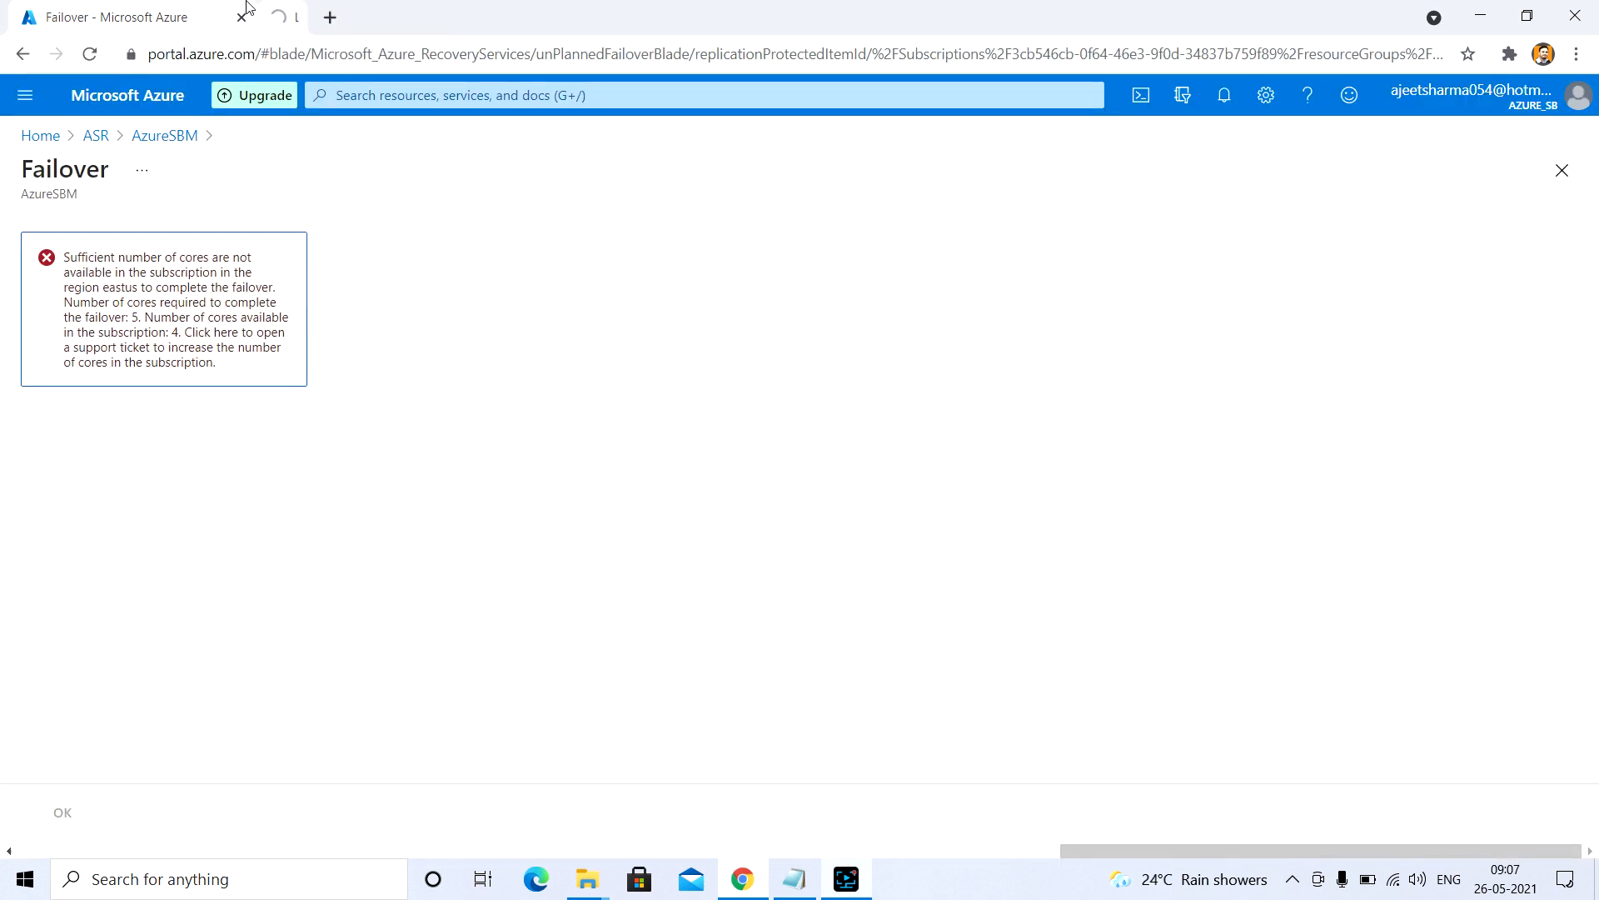
{"action": "left_click", "coordinate": [410, 271]}
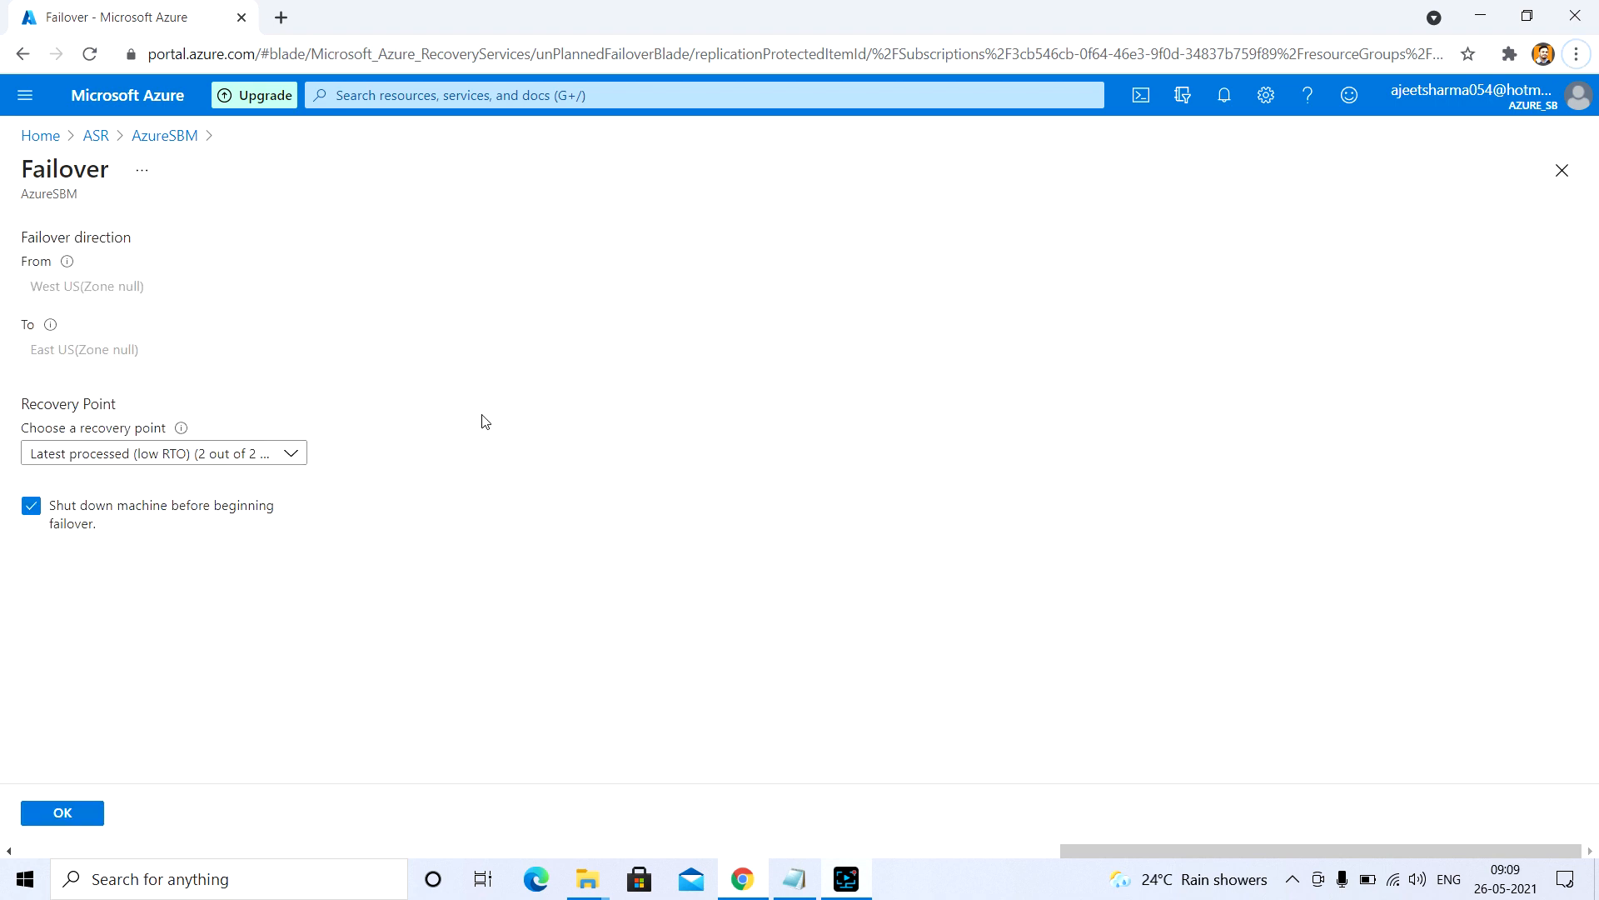
Start AzureSBM's failover from West US to East US with the Latest app-consistent recovery point, keeping the machine shutdown before failover enabled.
{"action": "left_click", "coordinate": [206, 459]}
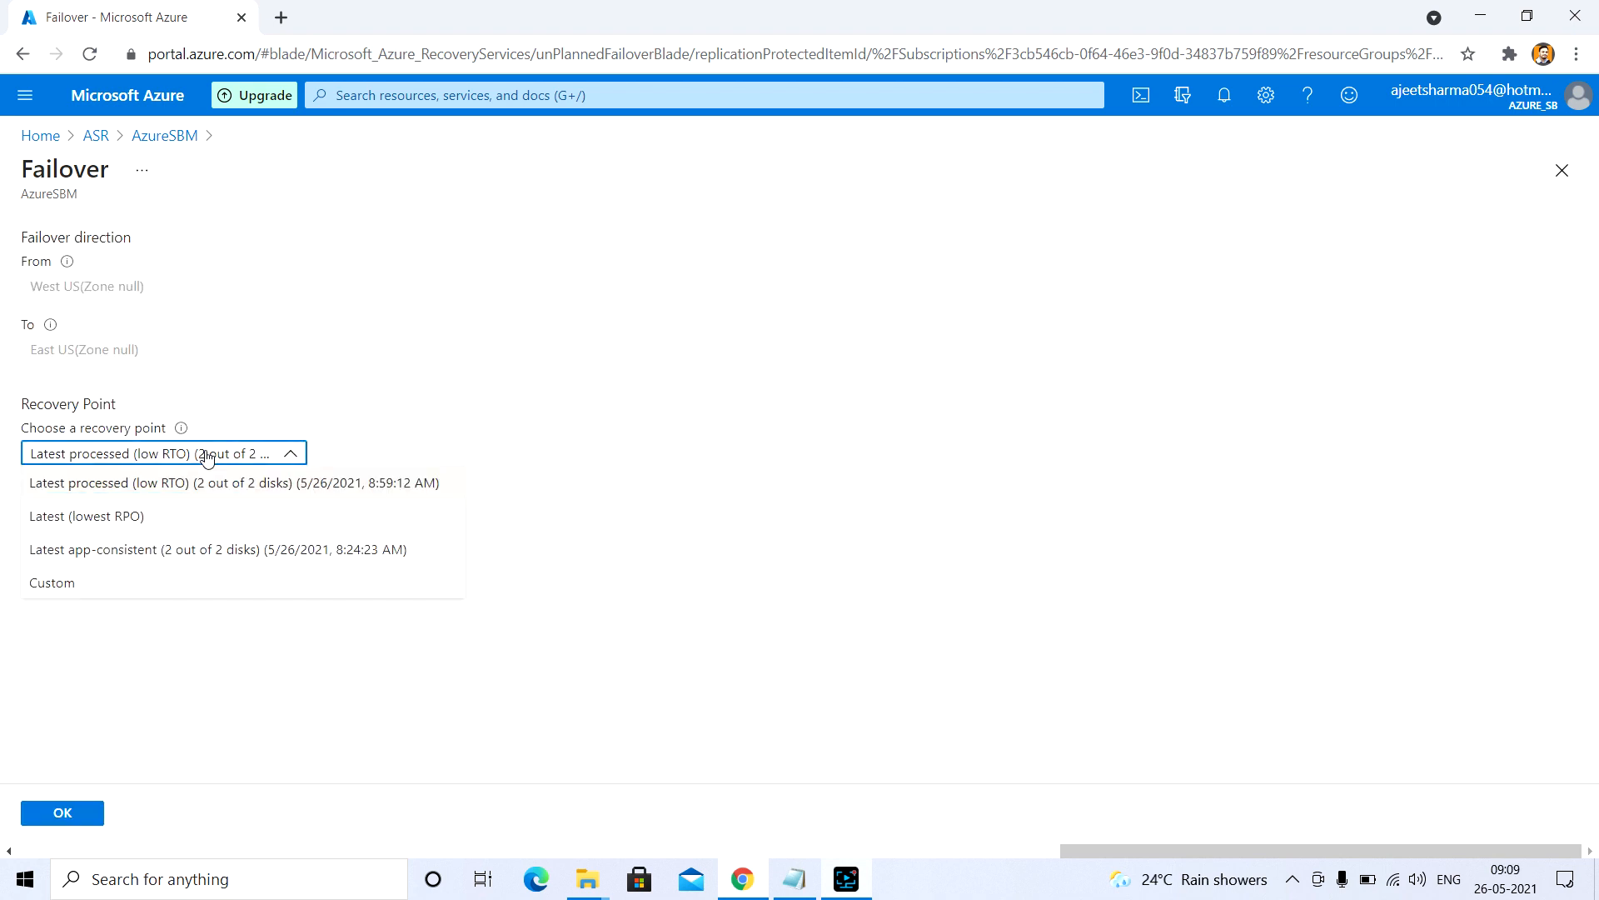
{"action": "left_click", "coordinate": [176, 550]}
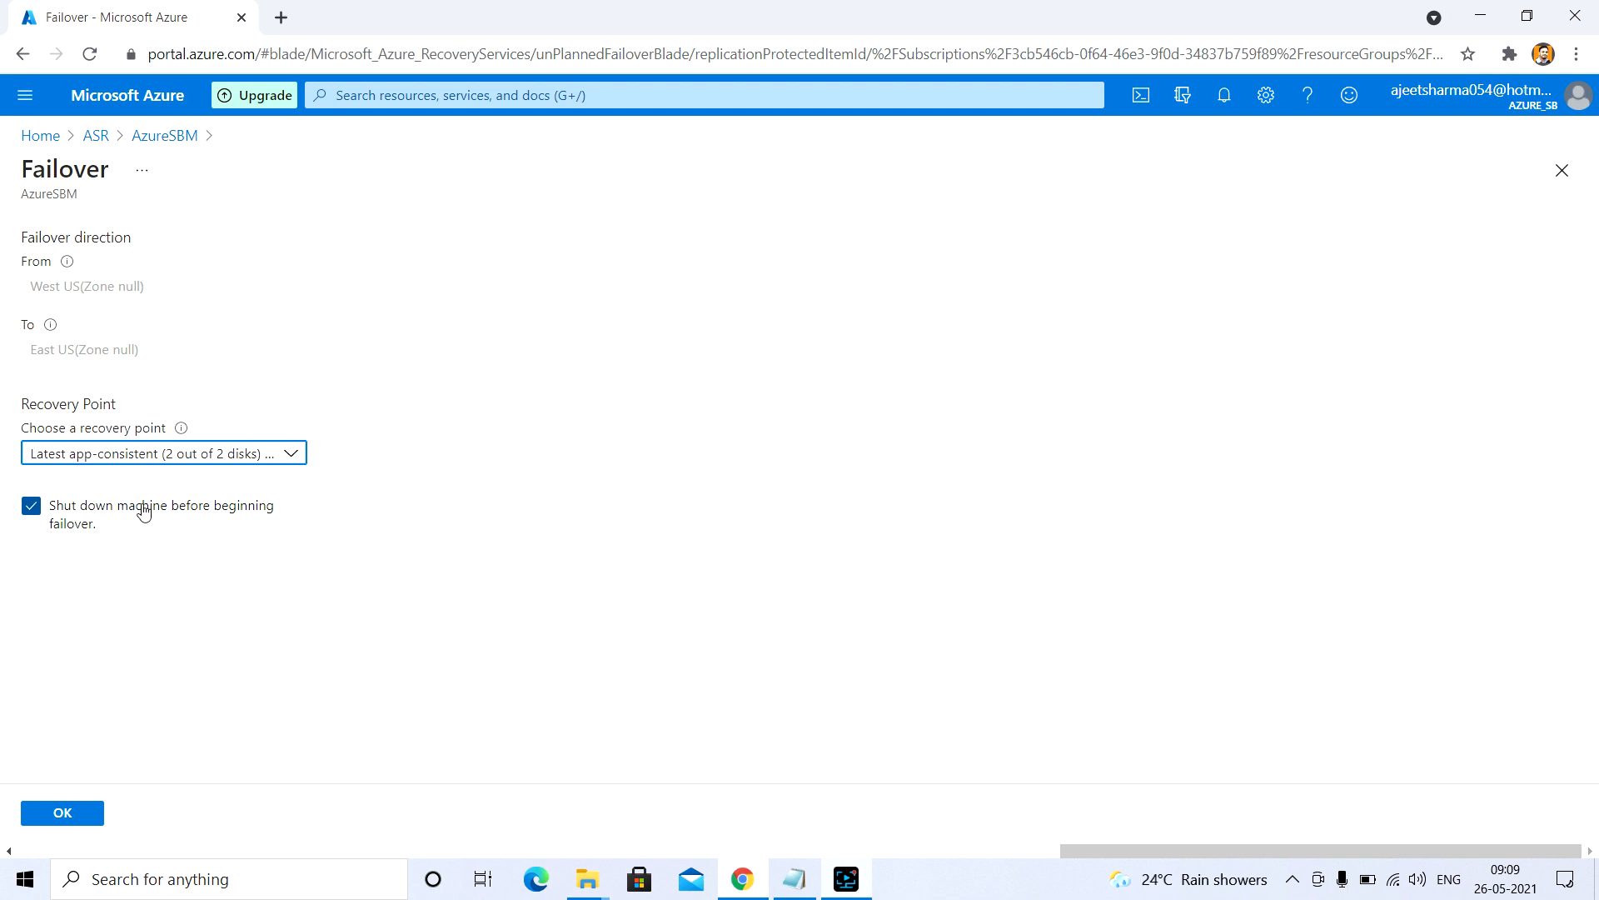
{"action": "left_click", "coordinate": [63, 812]}
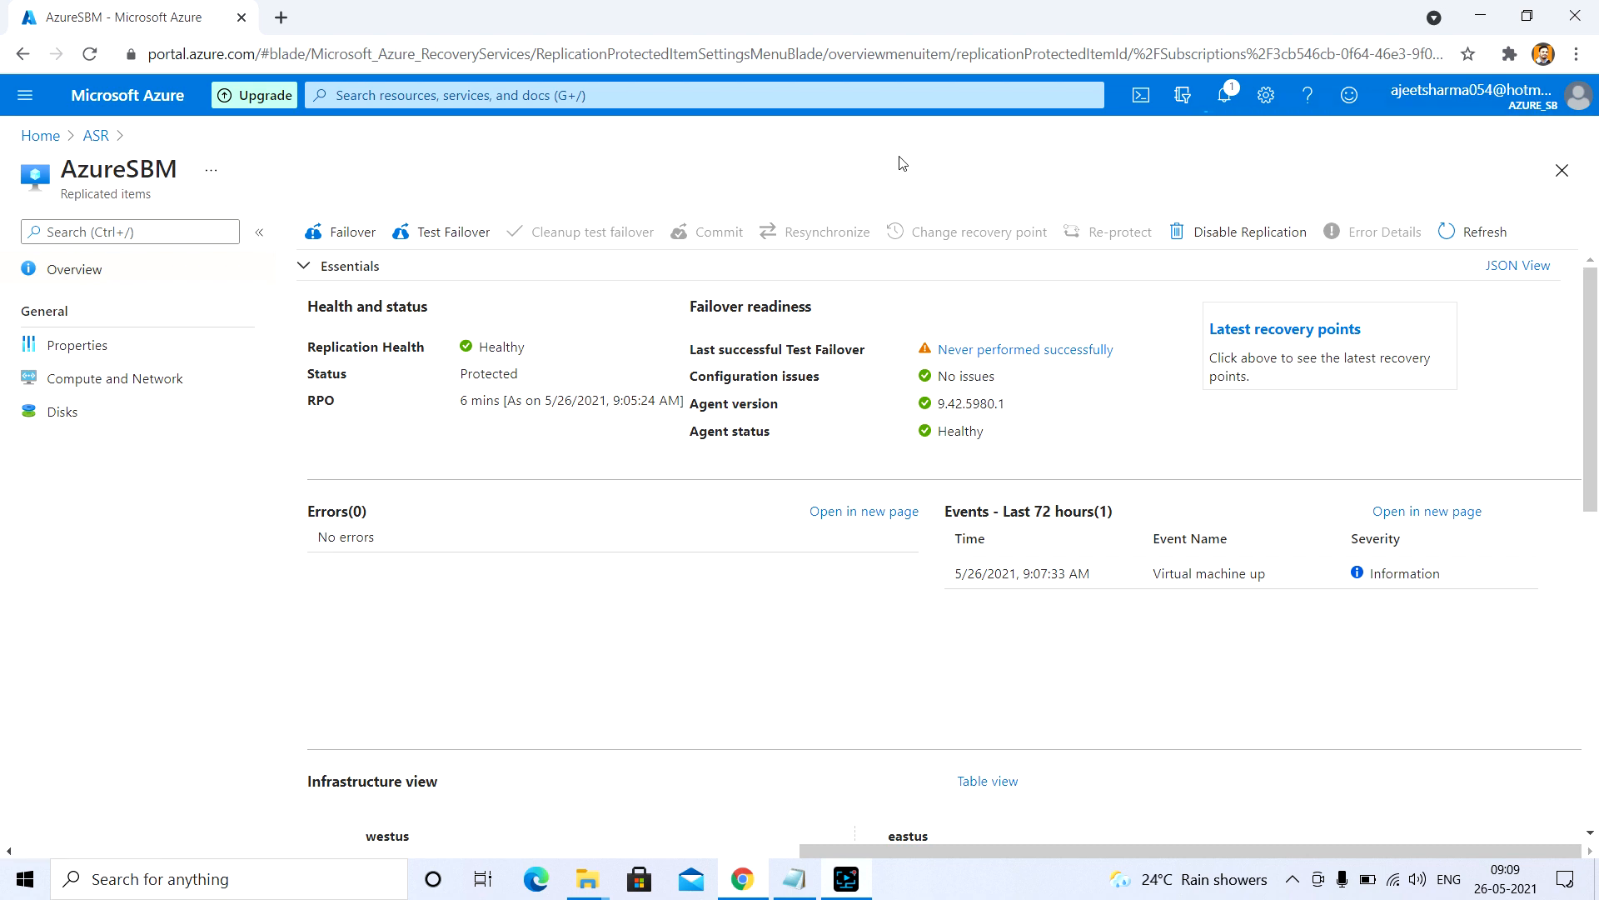
Follow the AzureSBM Failover job through all its stages by way of the notifications.
{"action": "left_click", "coordinate": [1225, 94]}
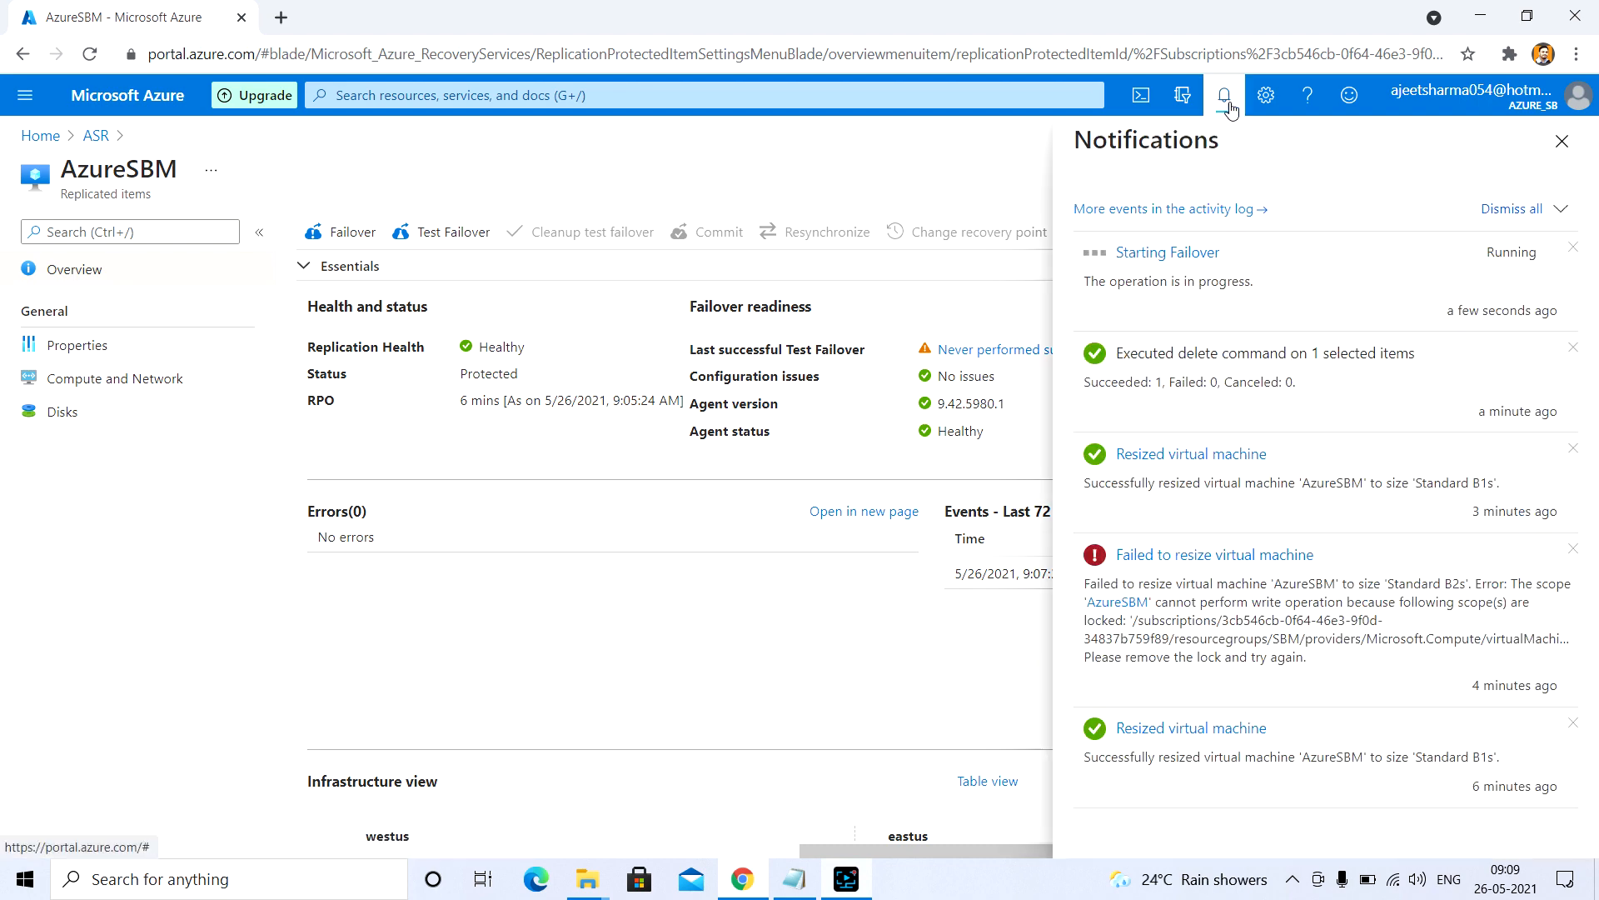
{"action": "left_click", "coordinate": [1185, 259]}
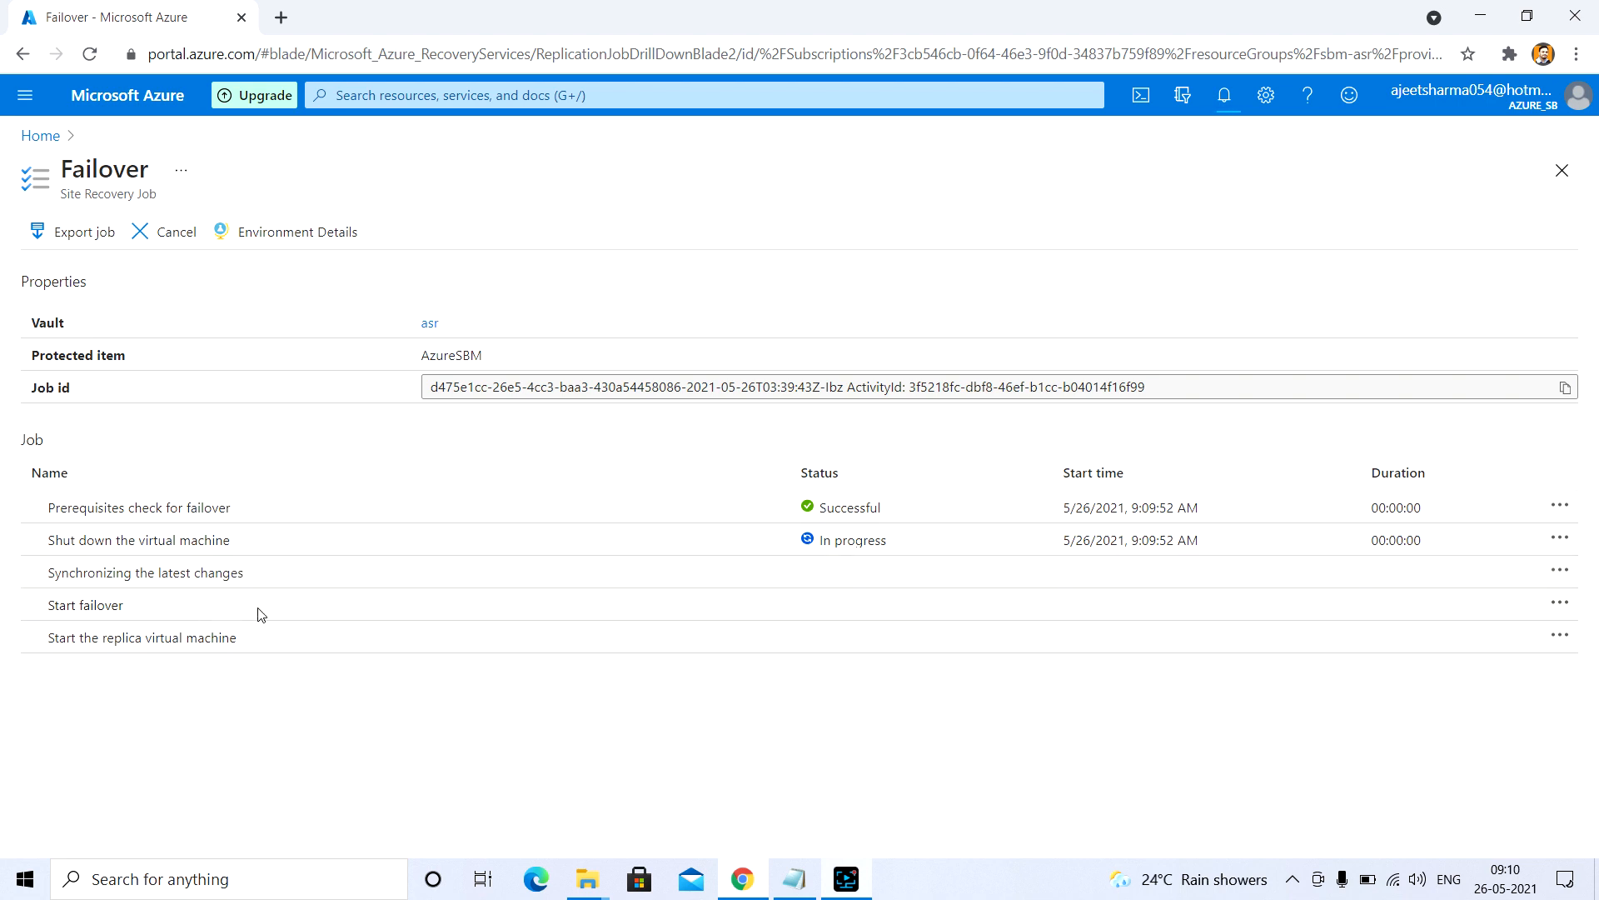
{"action": "left_click", "coordinate": [1224, 95]}
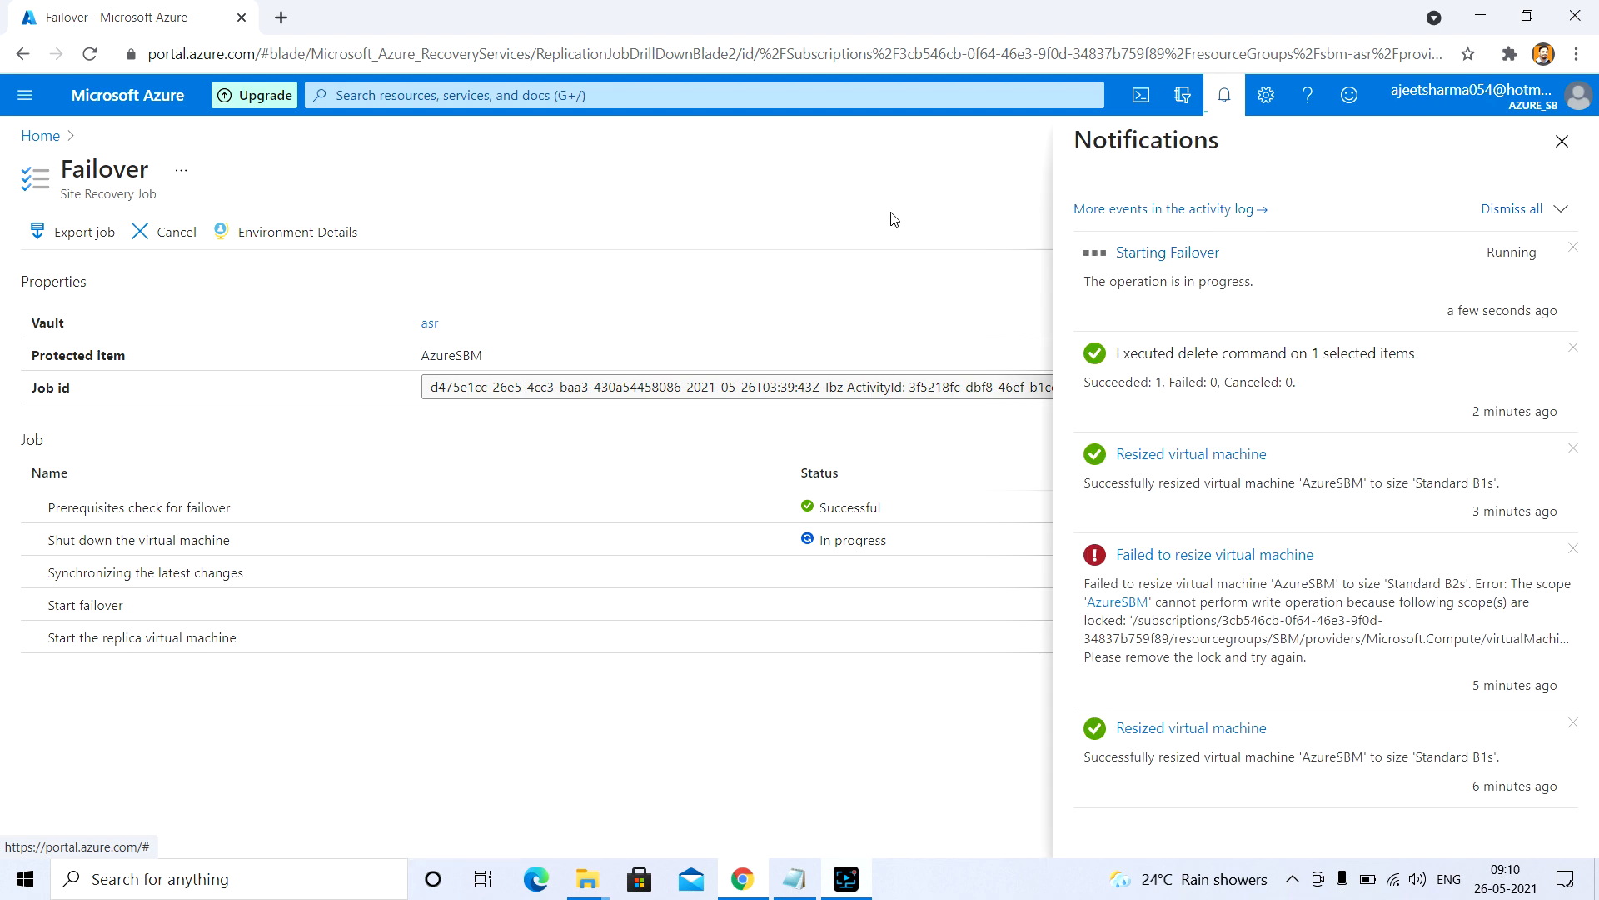
{"action": "left_click", "coordinate": [40, 135]}
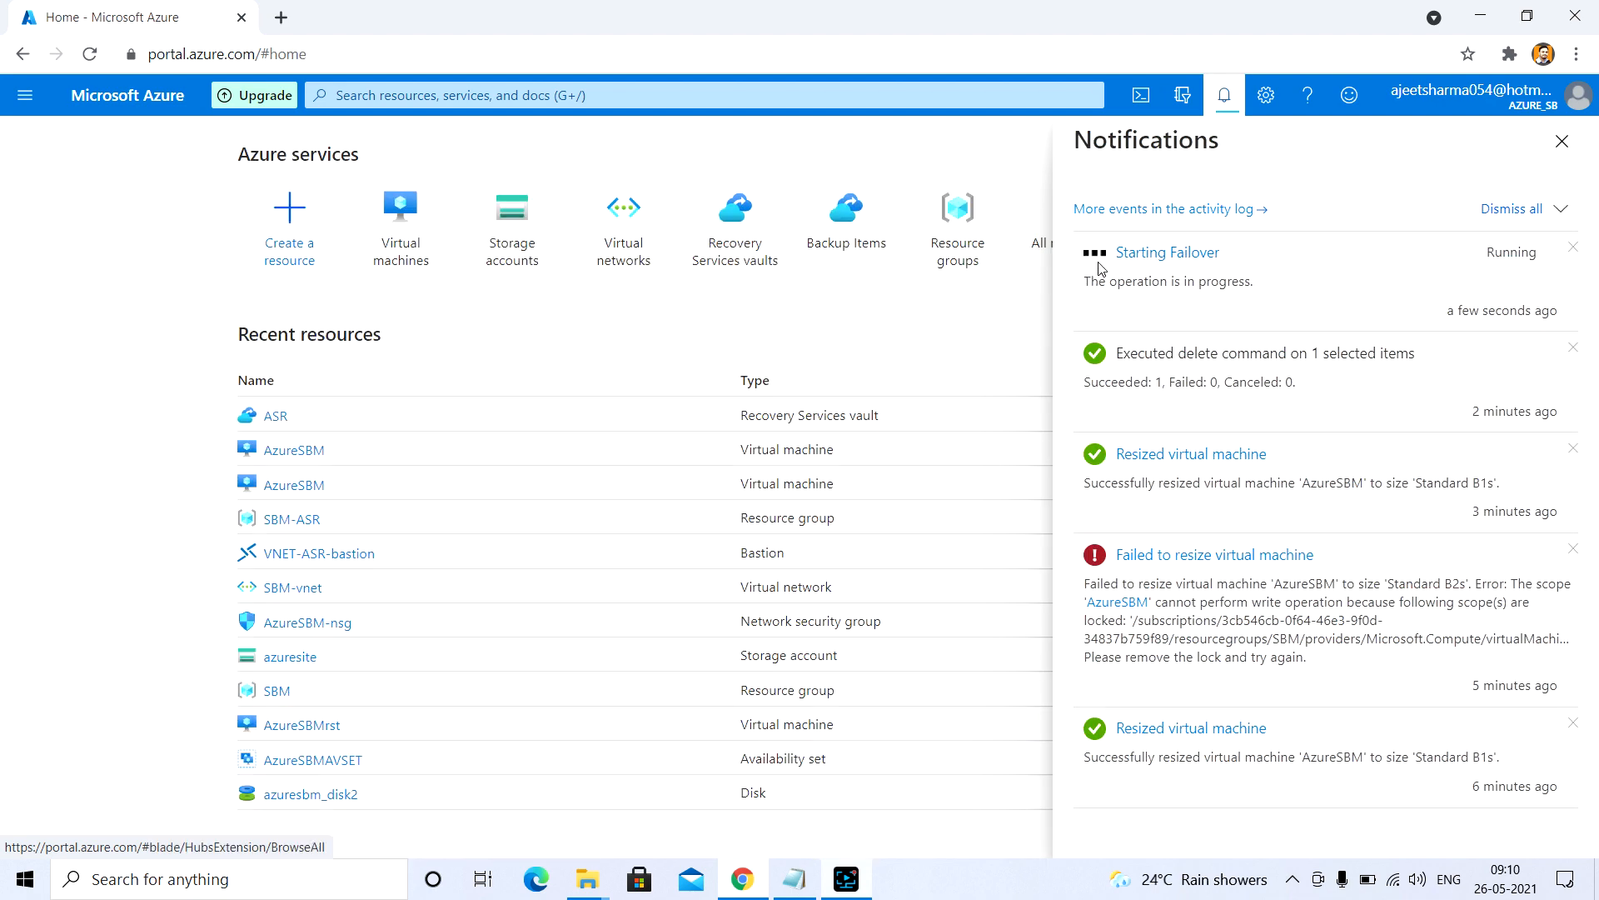
{"action": "left_click", "coordinate": [1120, 252]}
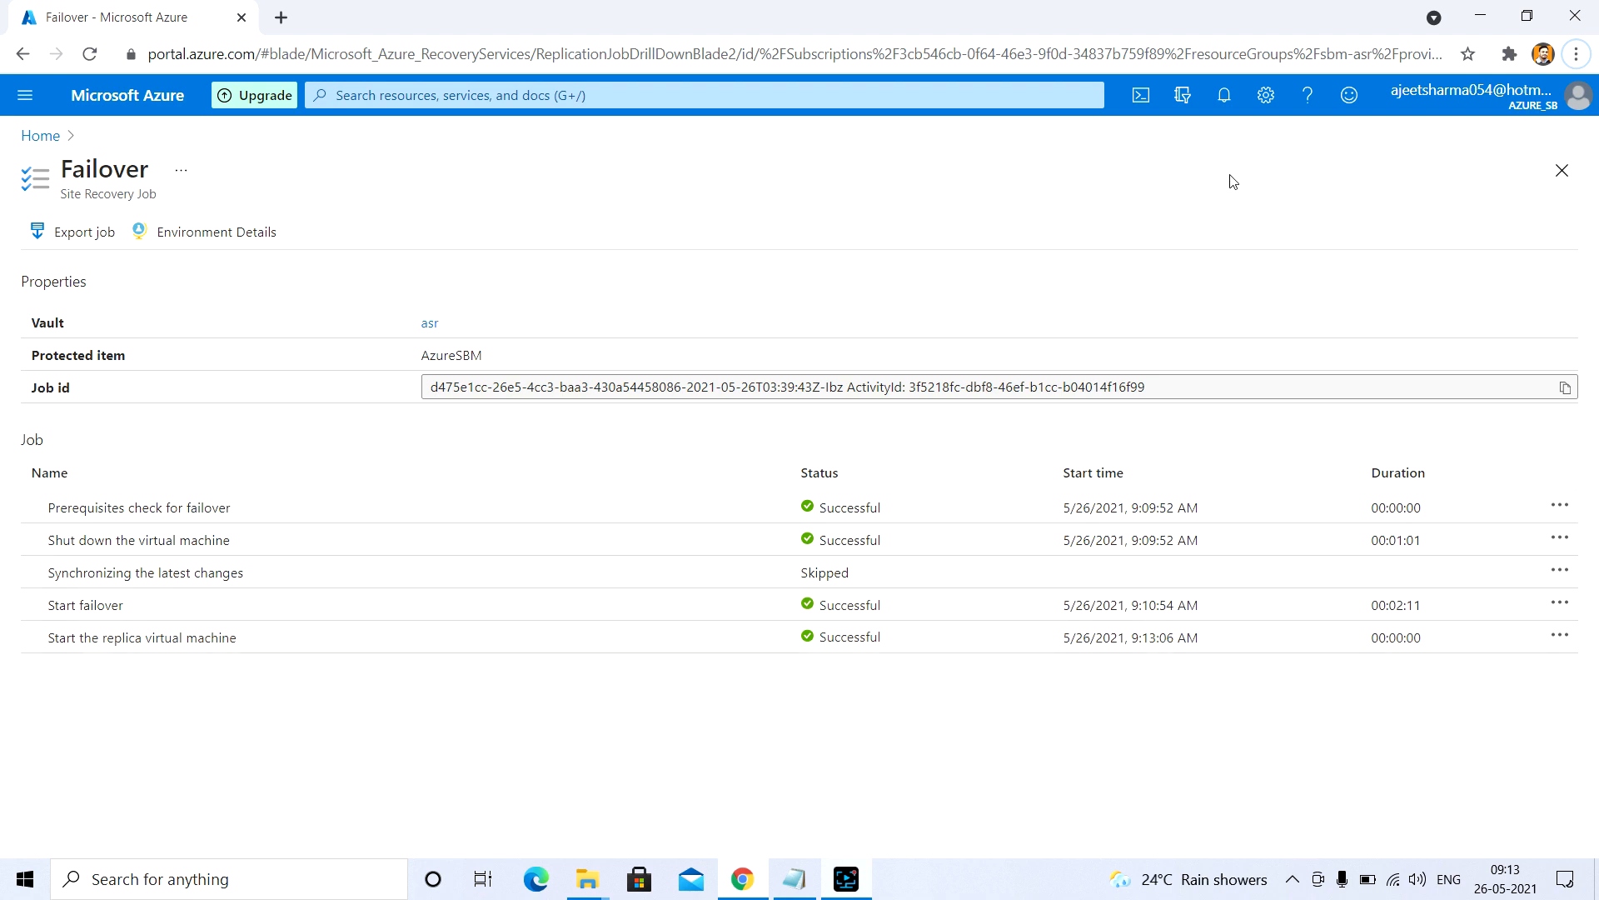
{"action": "left_click", "coordinate": [1225, 95]}
{"action": "left_click", "coordinate": [1199, 261]}
Check AzureSBM's failover status, active location and overview in the ASR vault's replicated items.
{"action": "left_click", "coordinate": [46, 139]}
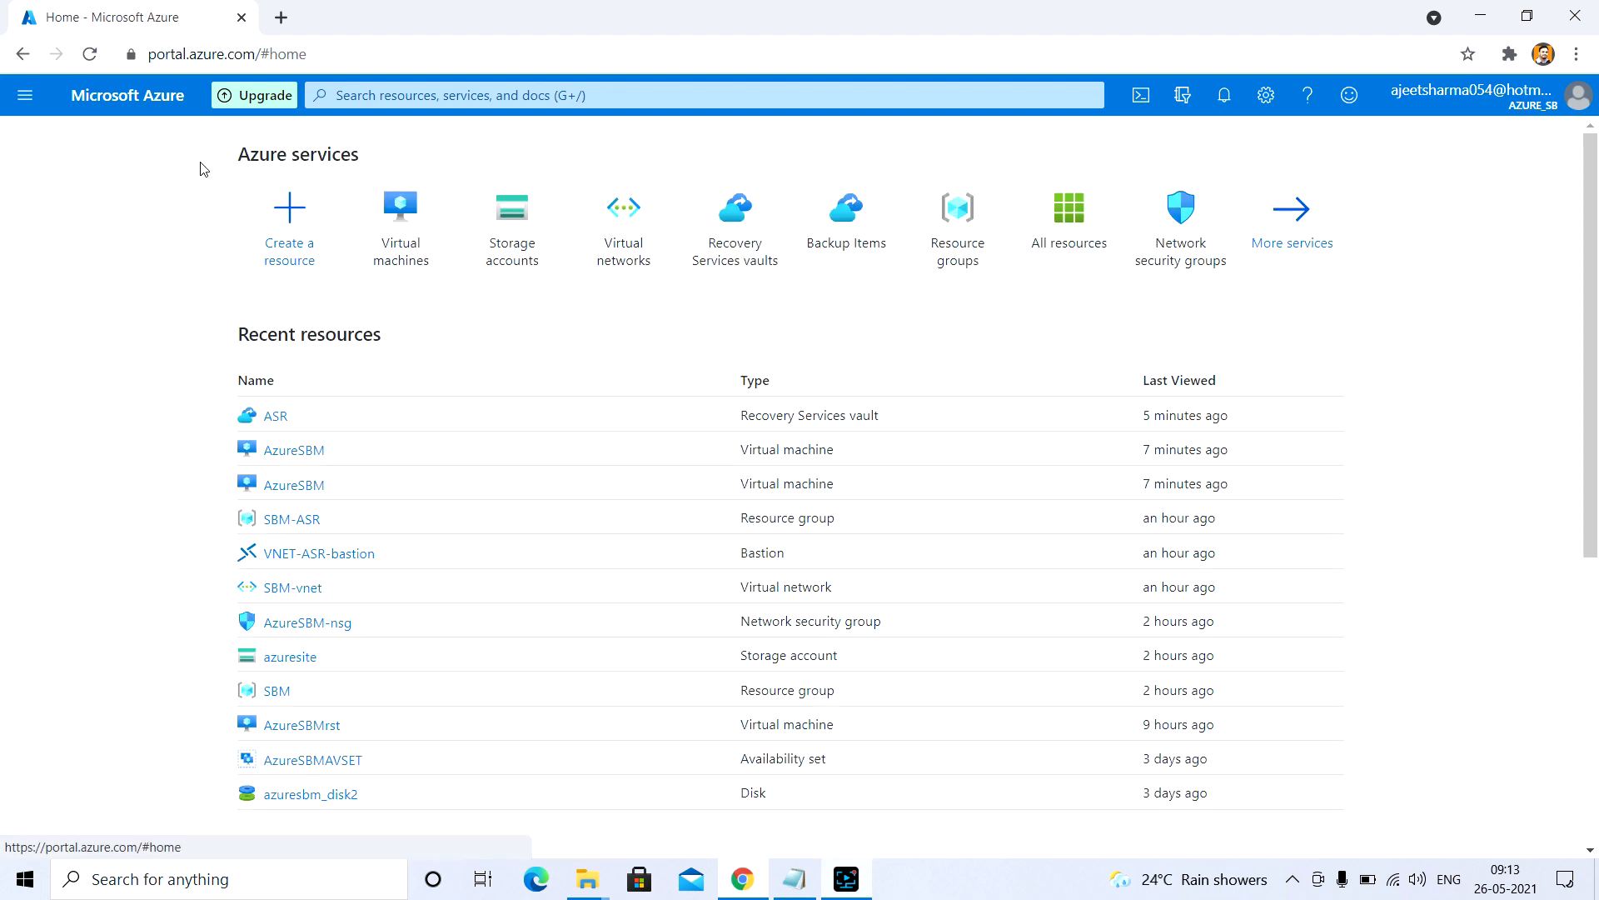
{"action": "left_click", "coordinate": [268, 415]}
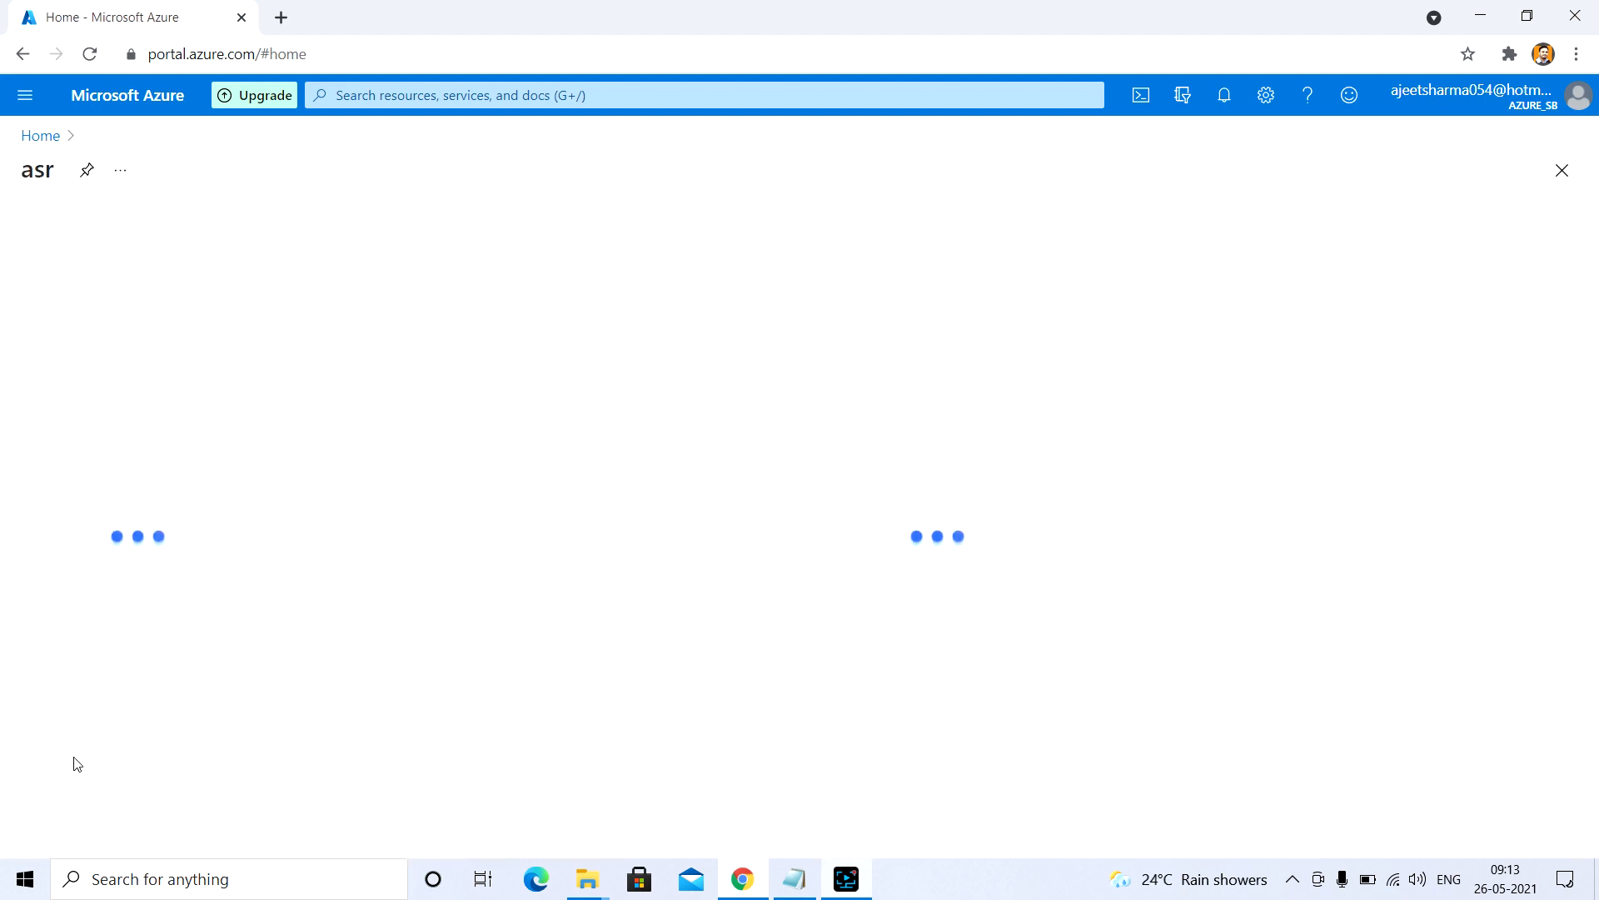
{"action": "left_click", "coordinate": [99, 796]}
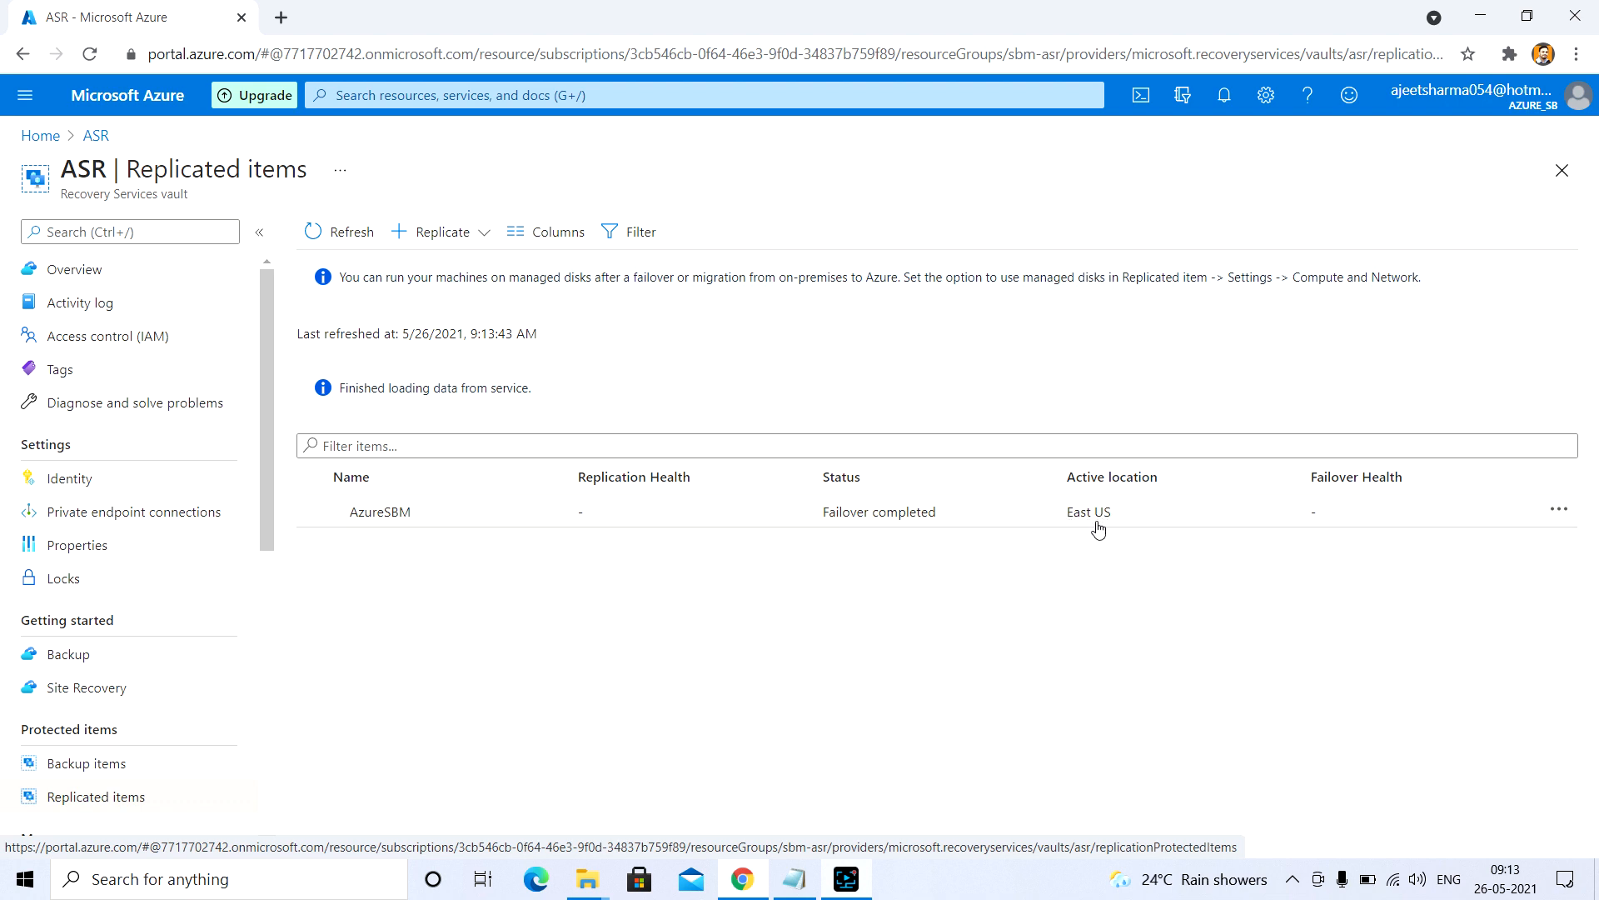
{"action": "left_click", "coordinate": [617, 517]}
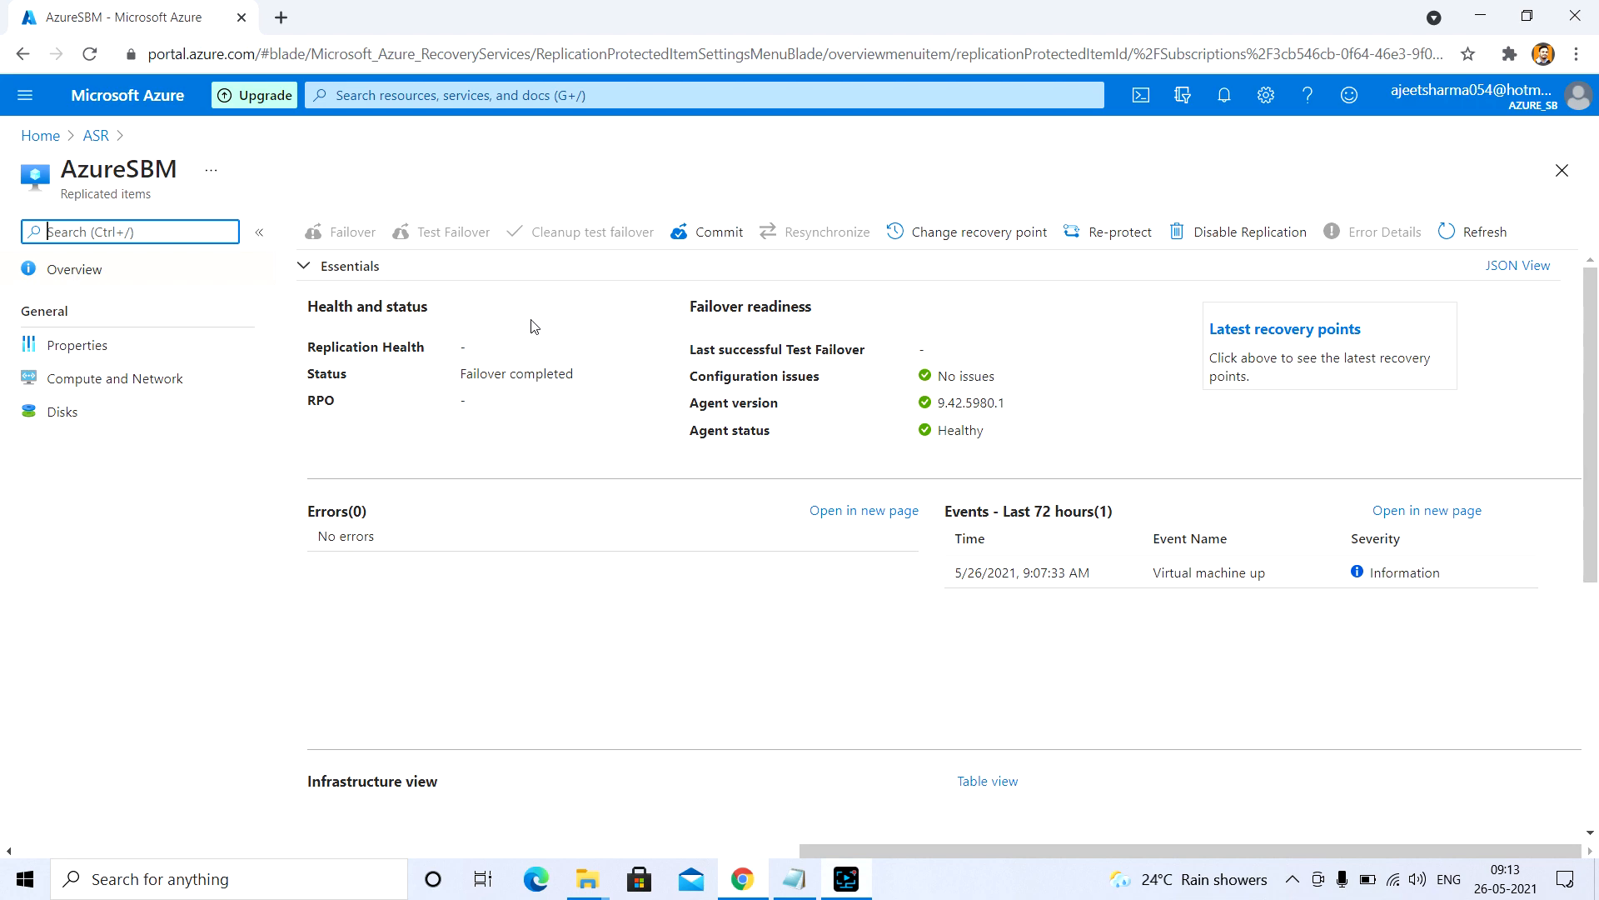
{"action": "left_click", "coordinate": [96, 136]}
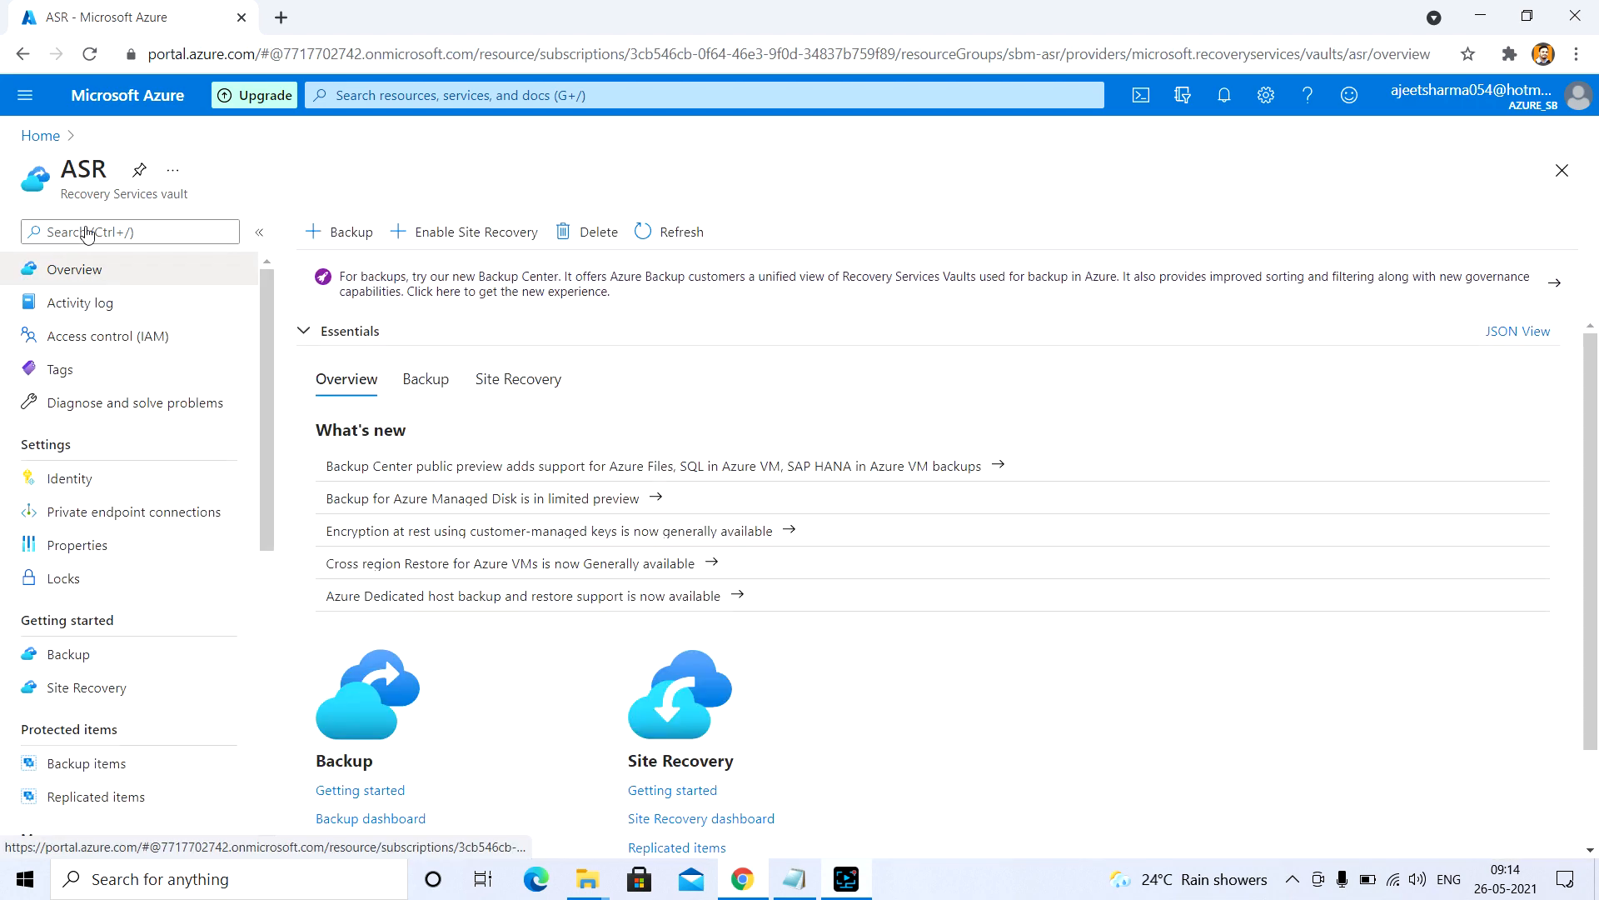
Compare the status and location of the two AzureSBM virtual machines in resource groups SBM-ASR and SBM.
{"action": "left_click", "coordinate": [51, 138]}
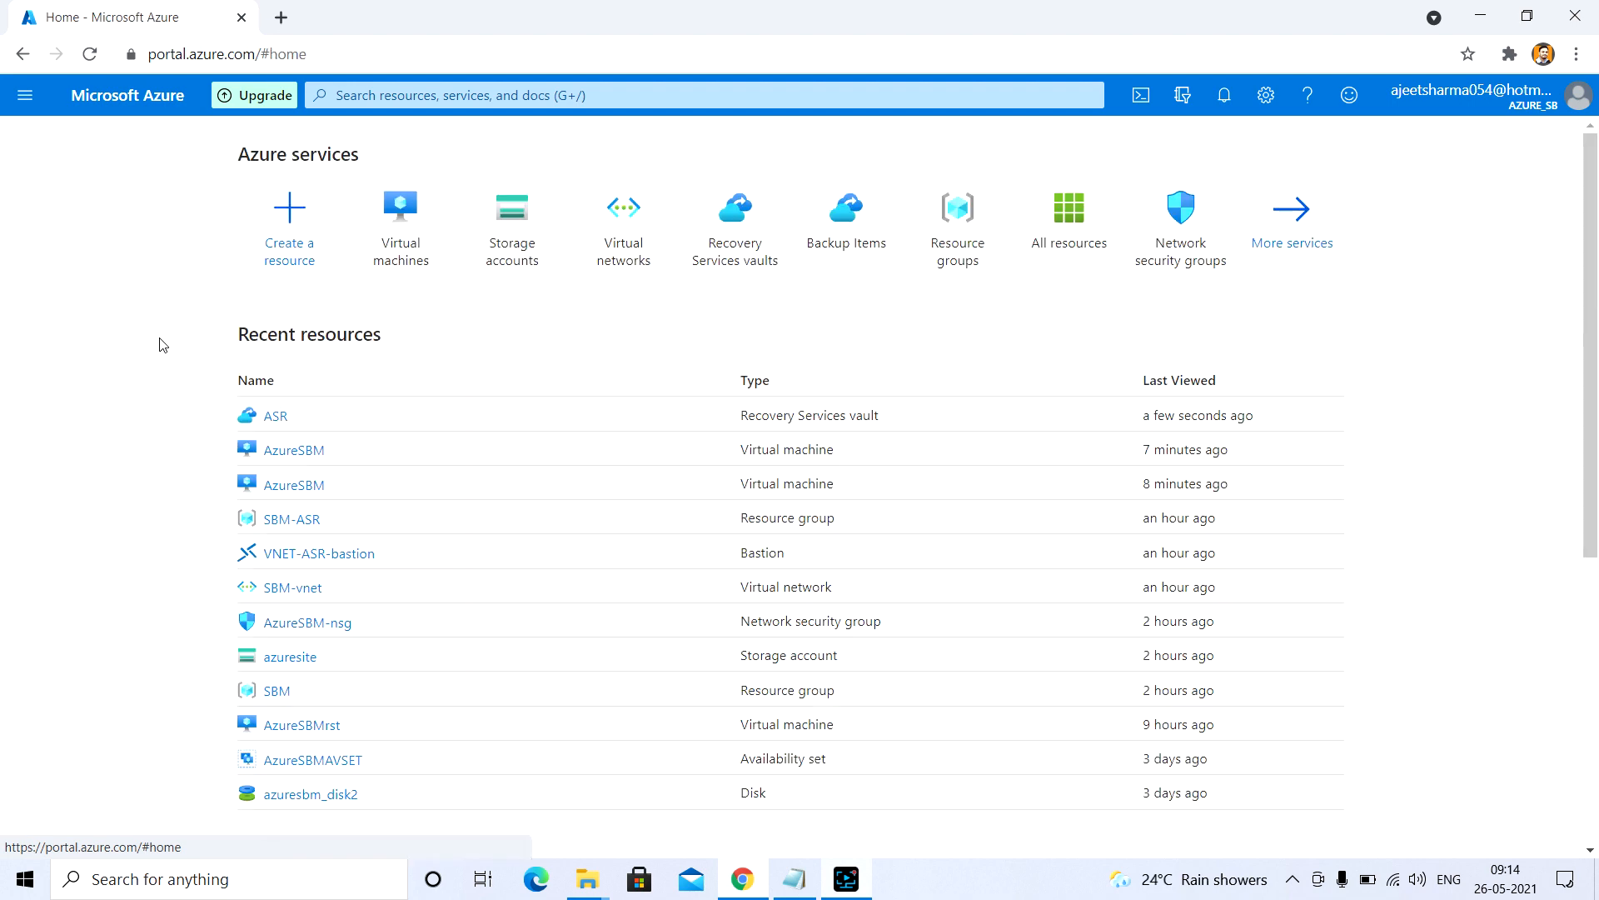
{"action": "left_click", "coordinate": [293, 486]}
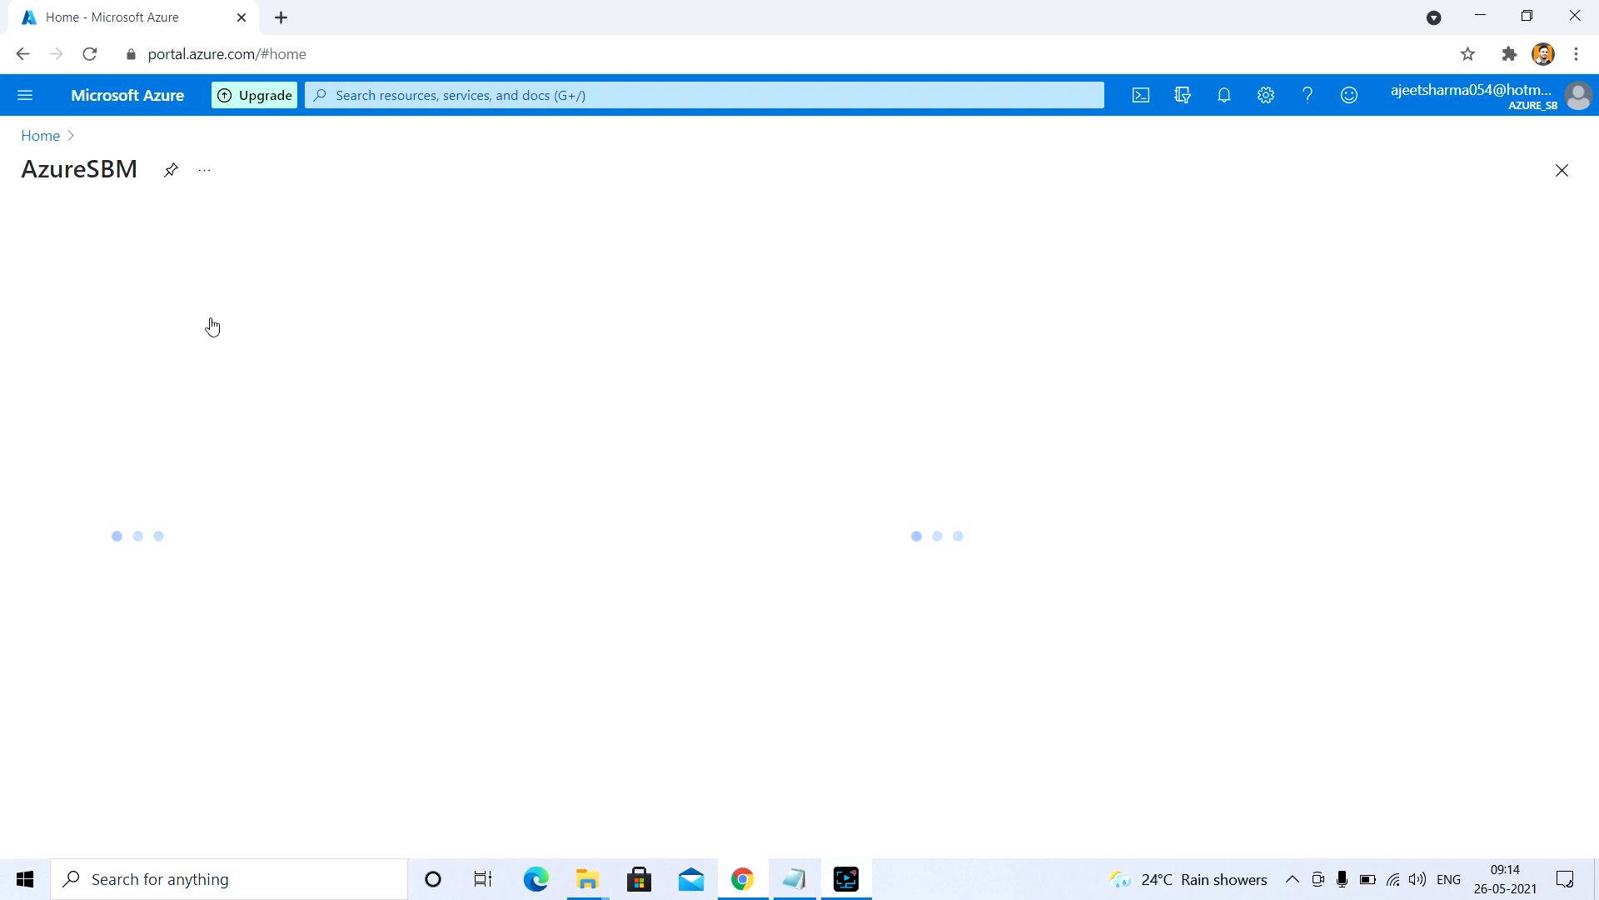
{"action": "left_click", "coordinate": [50, 137]}
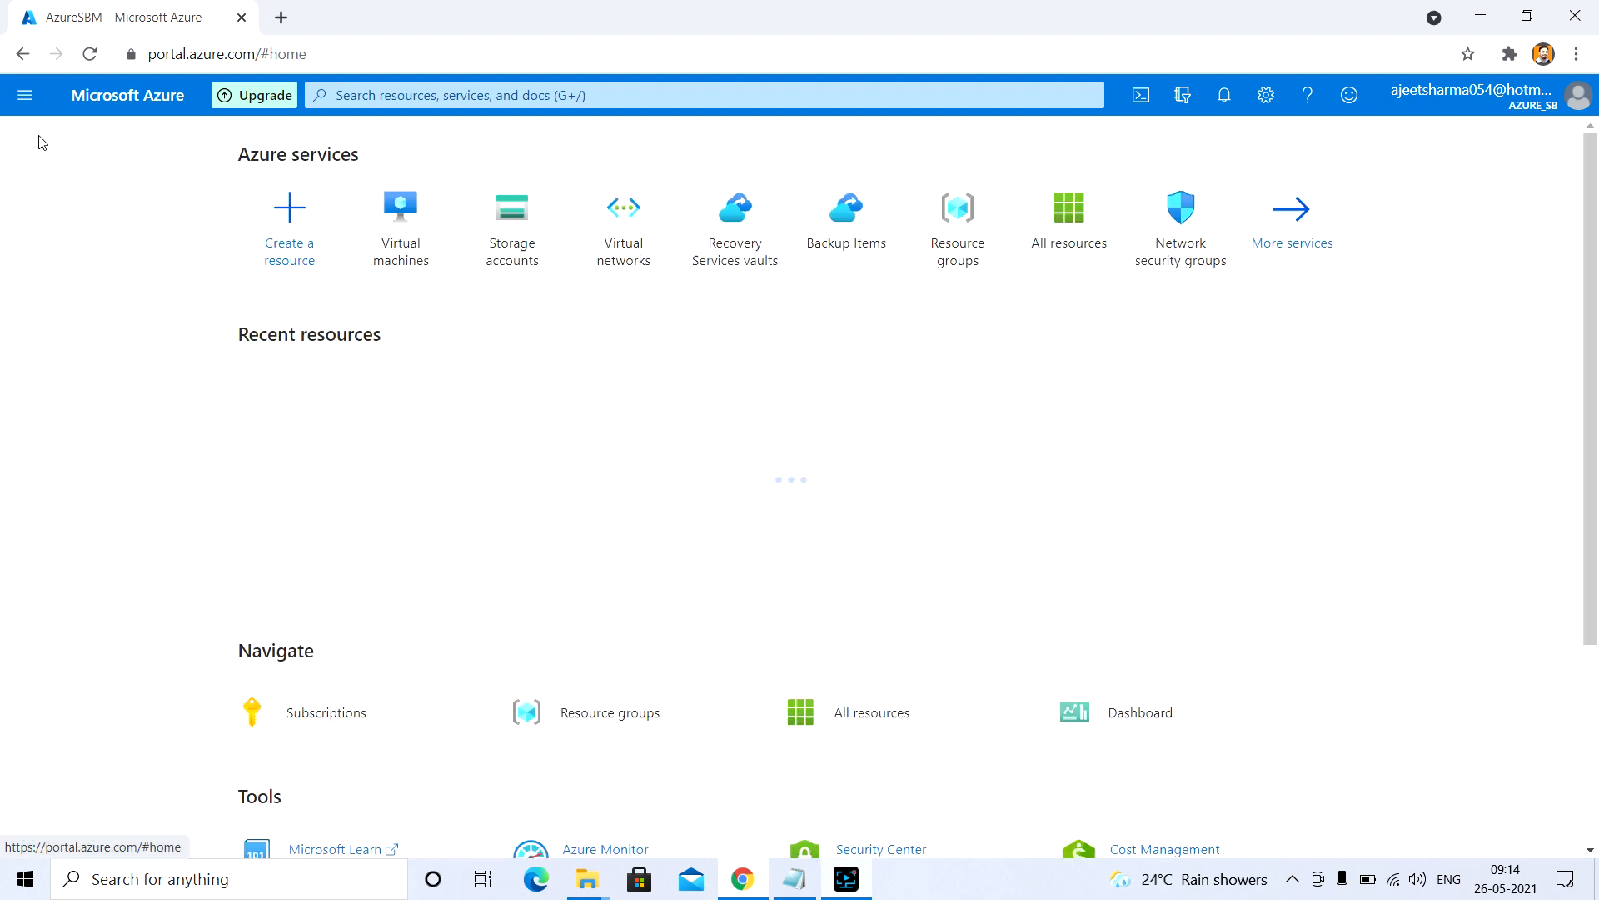
{"action": "left_click", "coordinate": [292, 484]}
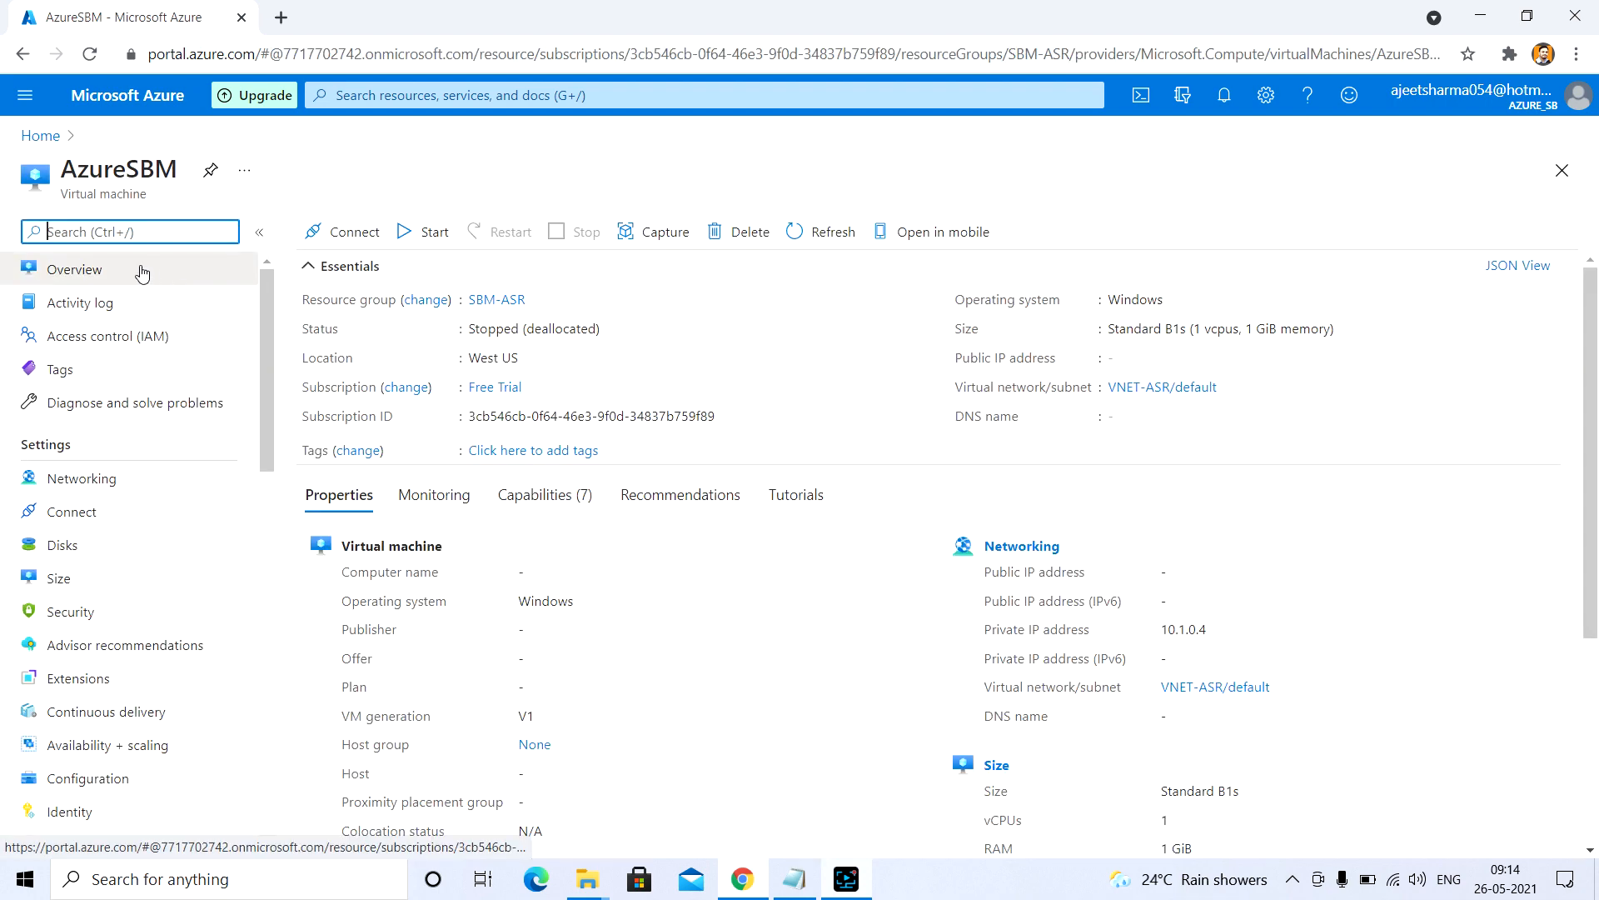
{"action": "left_click", "coordinate": [42, 136]}
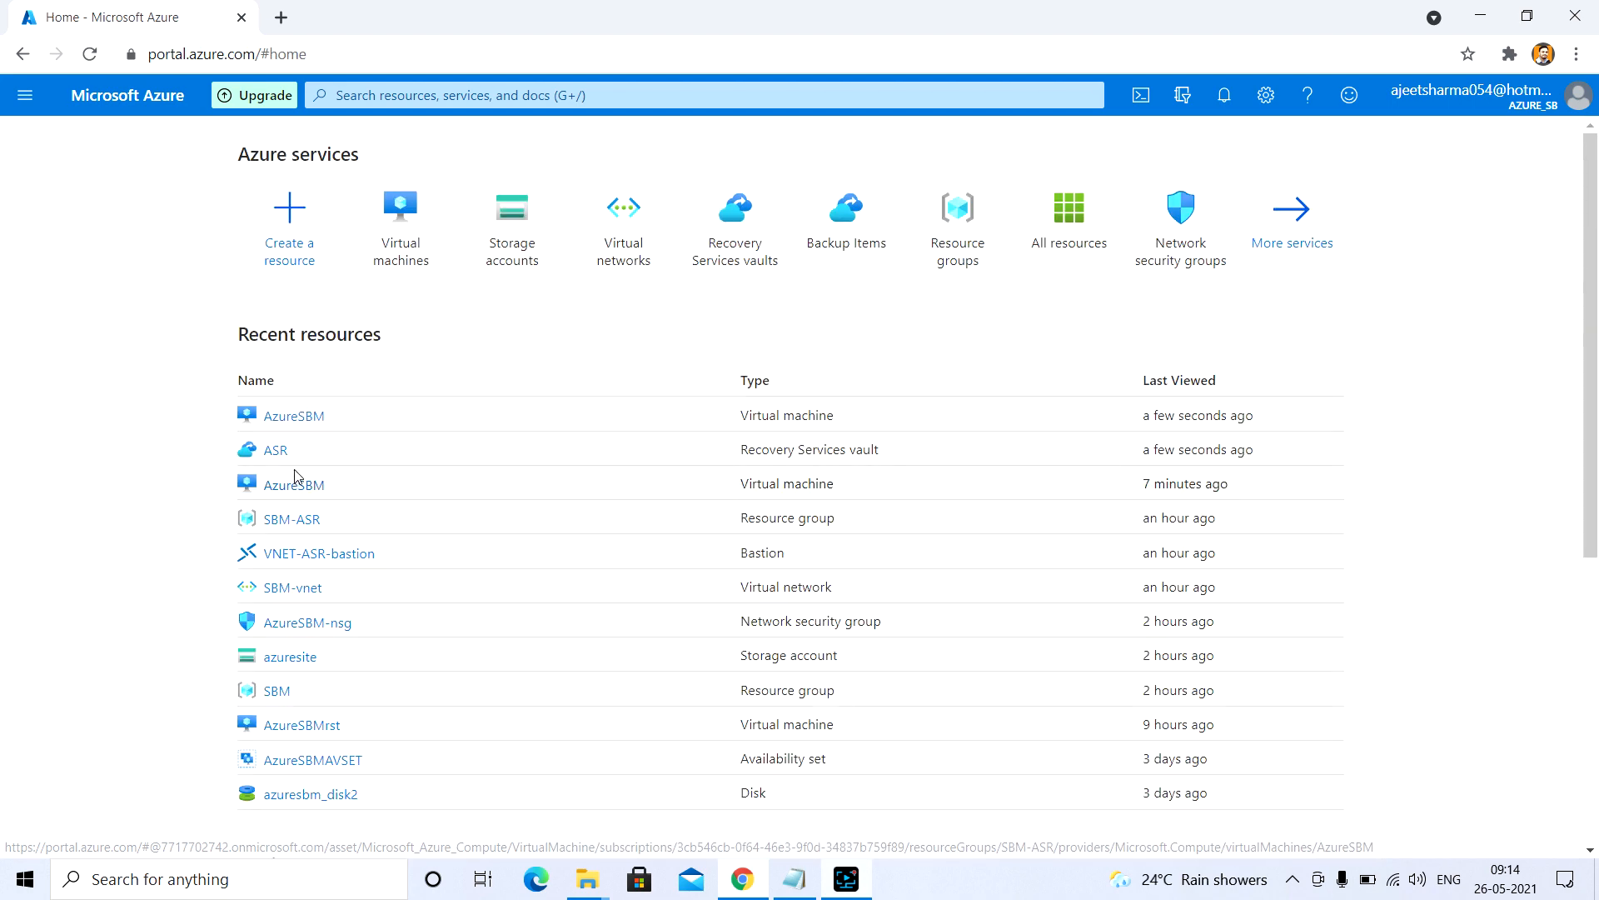
{"action": "left_click", "coordinate": [296, 483]}
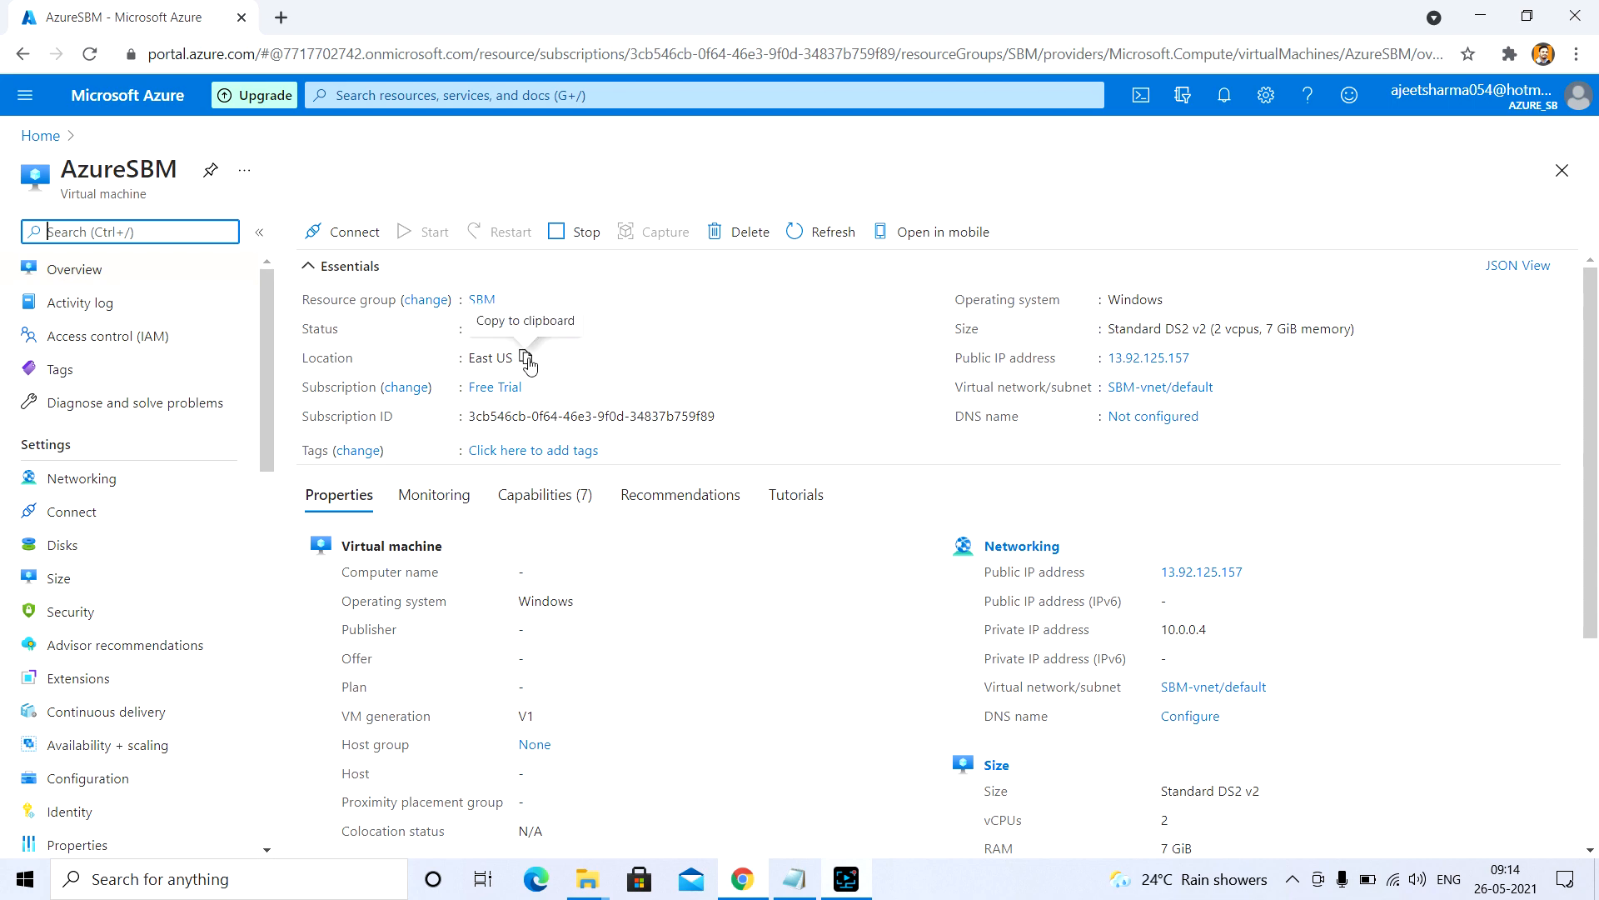
{"action": "left_click", "coordinate": [37, 136]}
{"action": "left_click", "coordinate": [288, 415]}
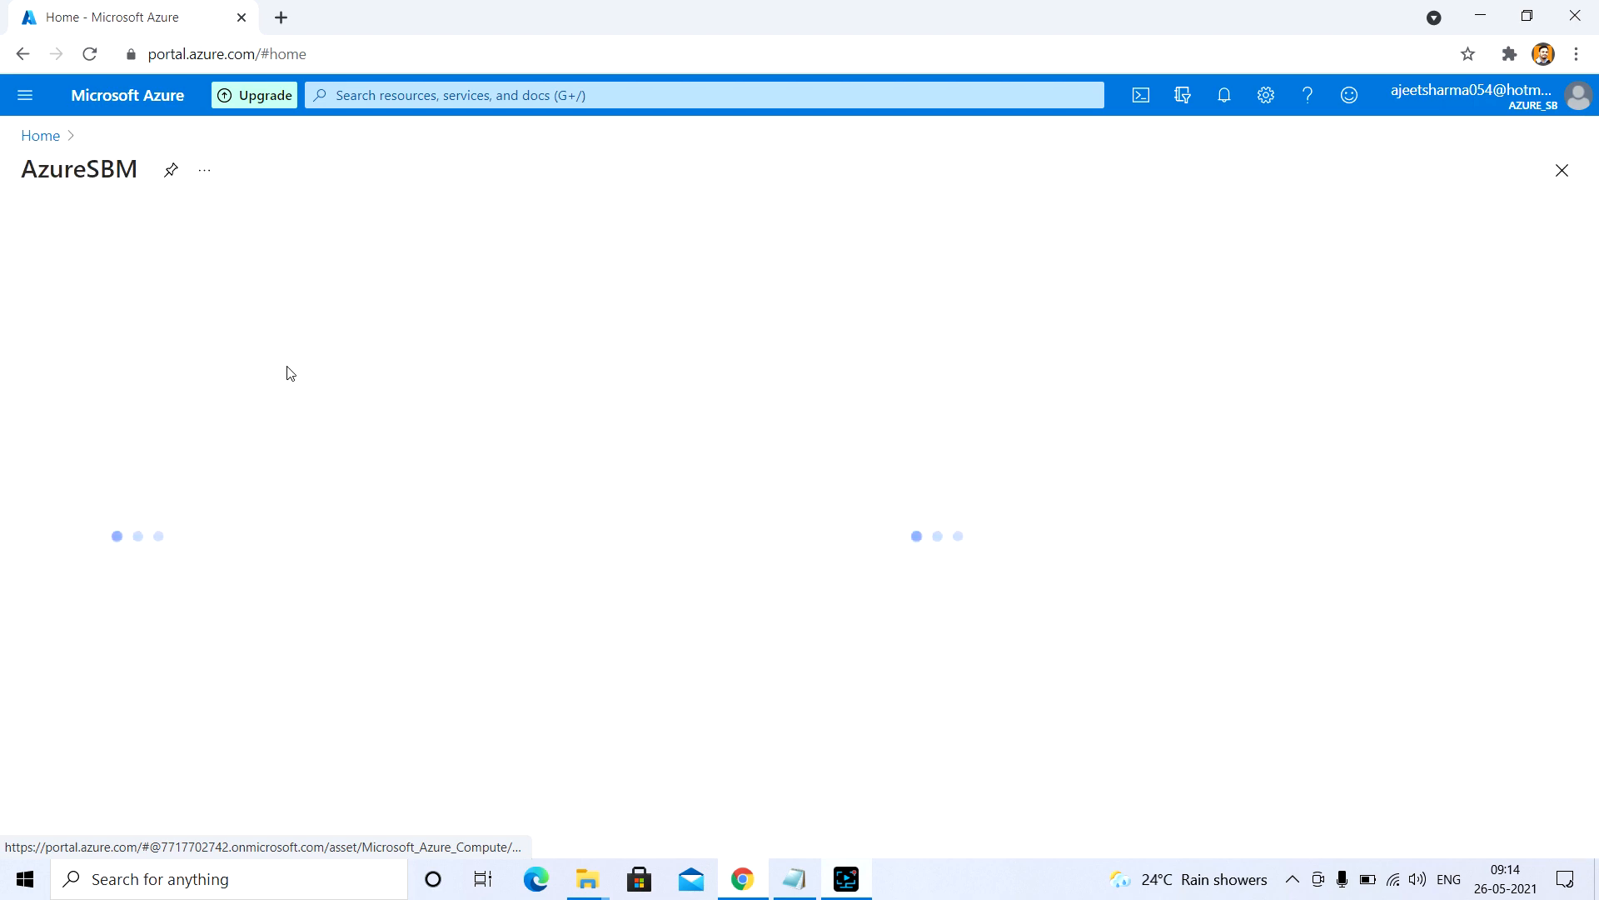
{"action": "left_click", "coordinate": [40, 135]}
{"action": "left_click", "coordinate": [292, 451]}
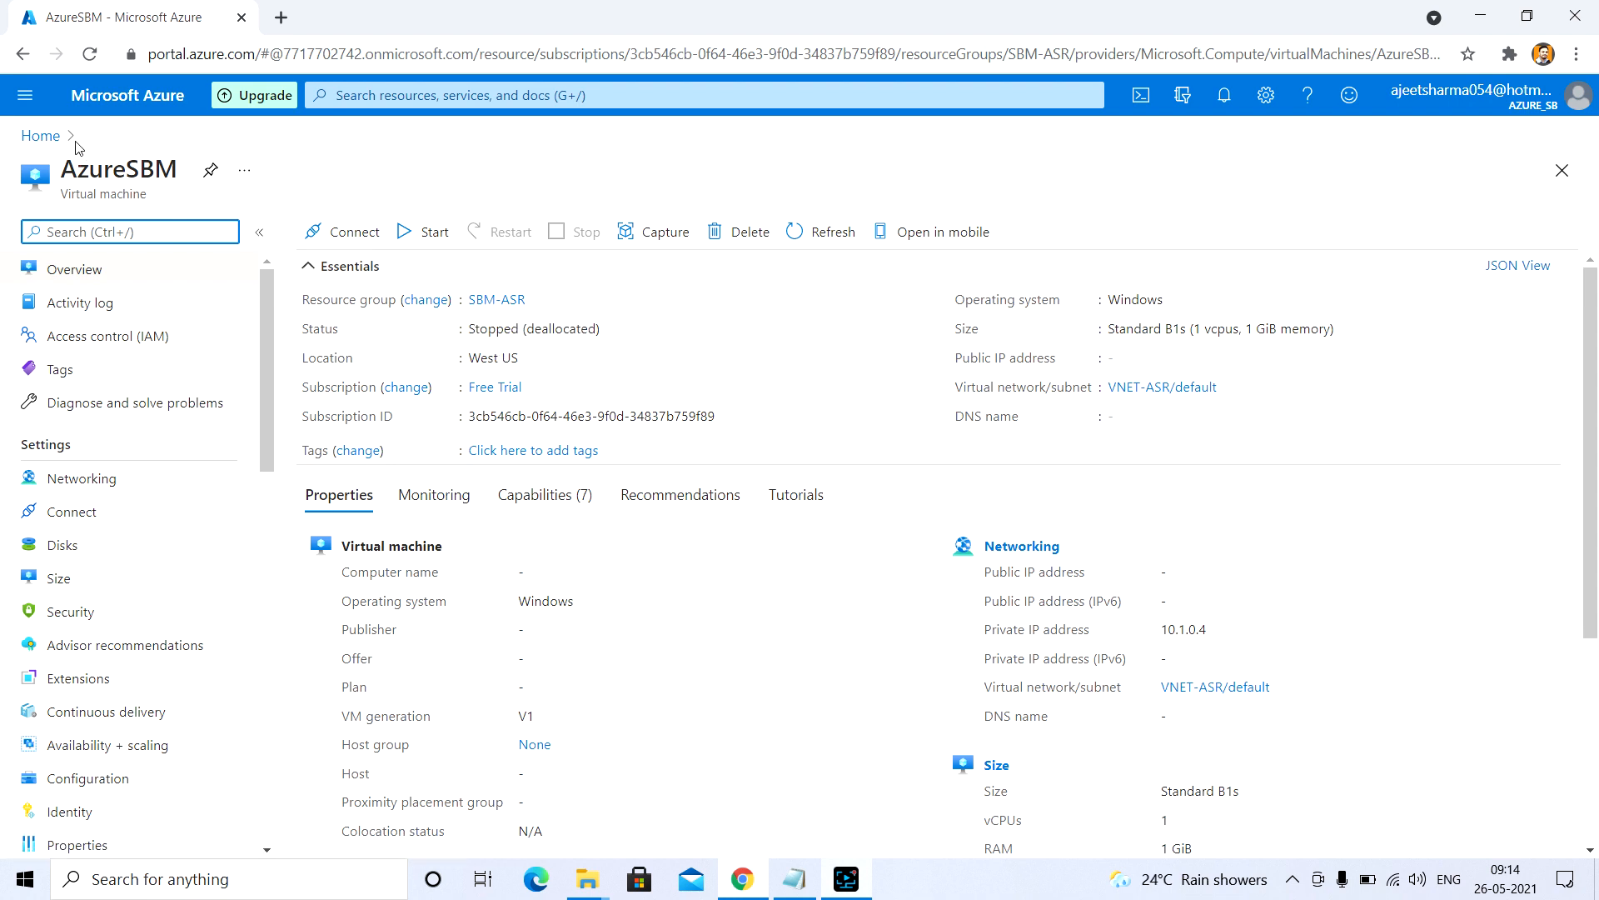
{"action": "left_click", "coordinate": [42, 137]}
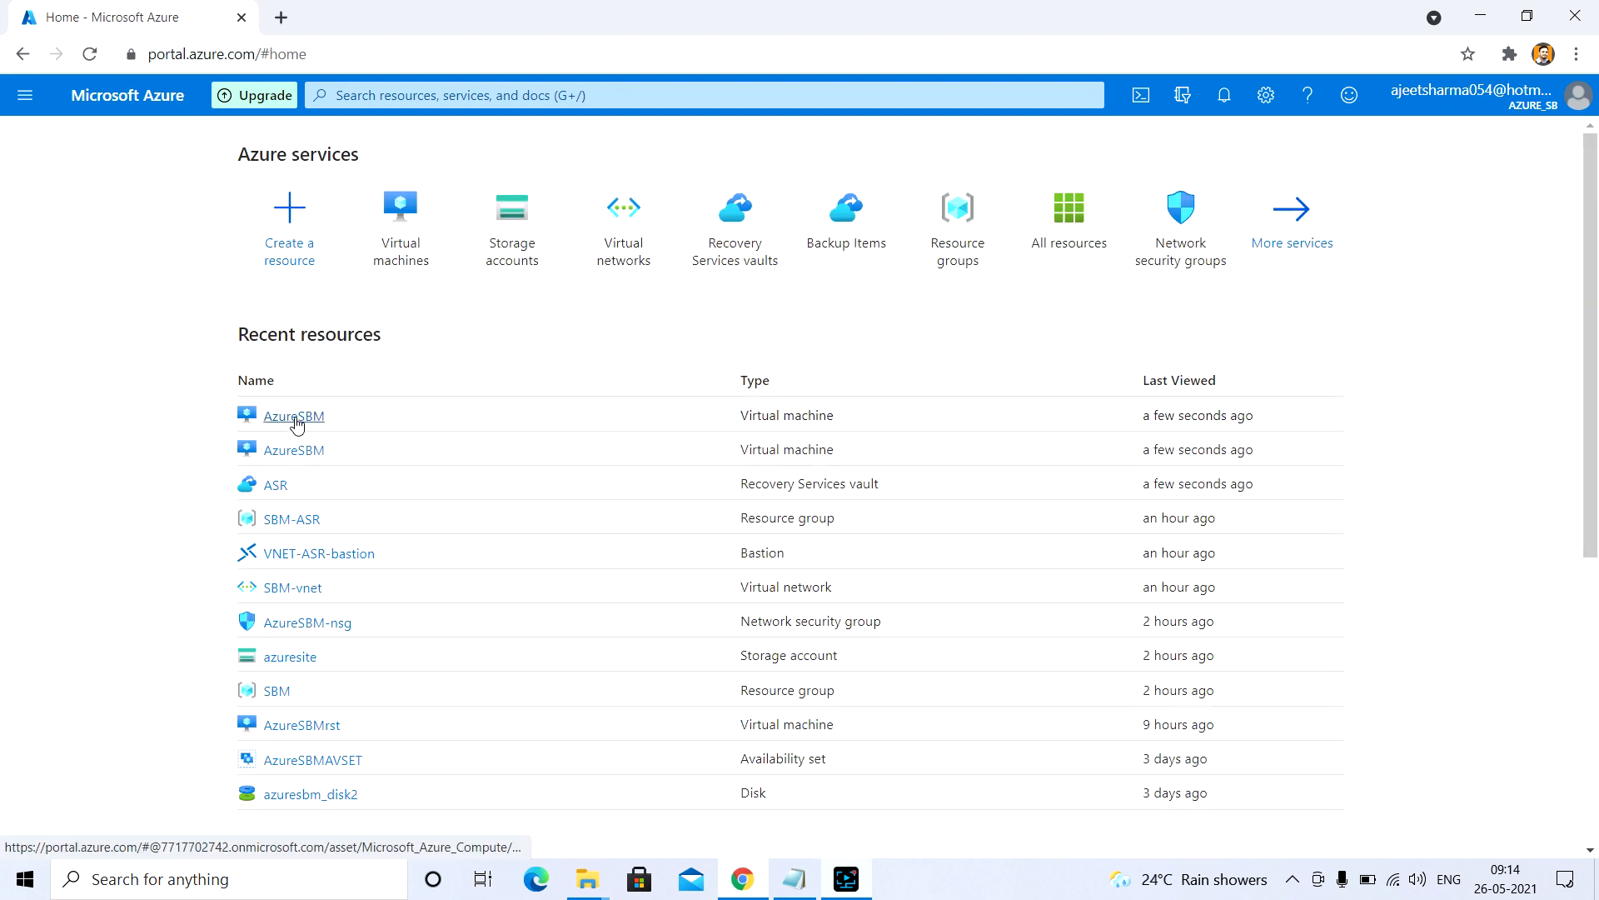
Copy the public IP address of the AzureSBM virtual machine in resource group SBM and launch Remote Desktop Connection with mstsc.
{"action": "left_click", "coordinate": [296, 450]}
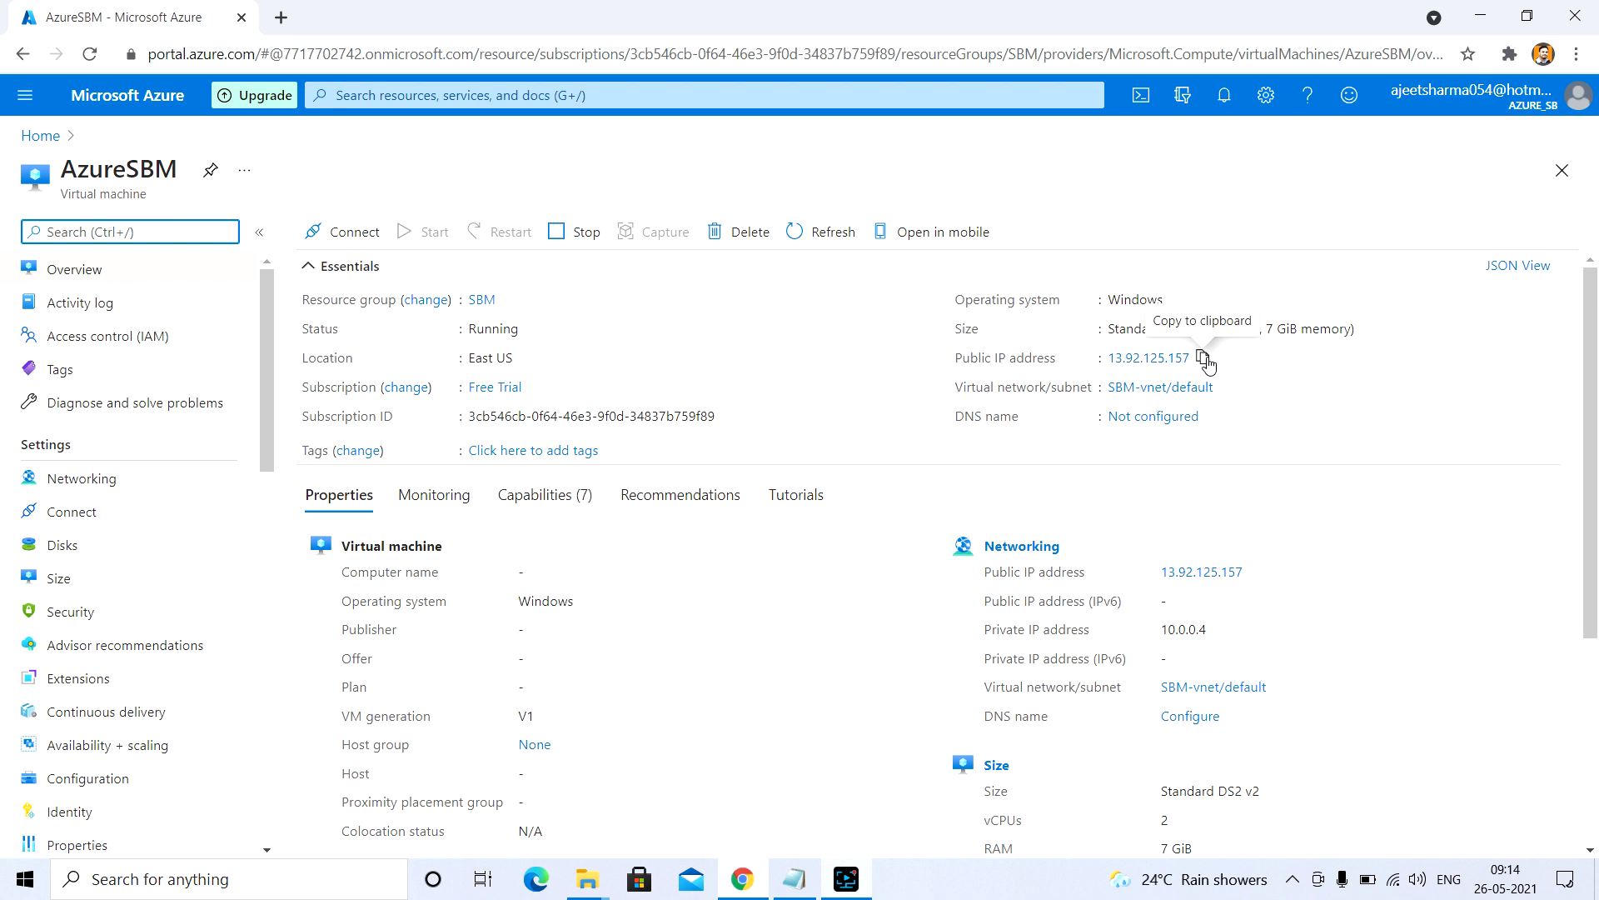
{"action": "left_click", "coordinate": [1203, 359]}
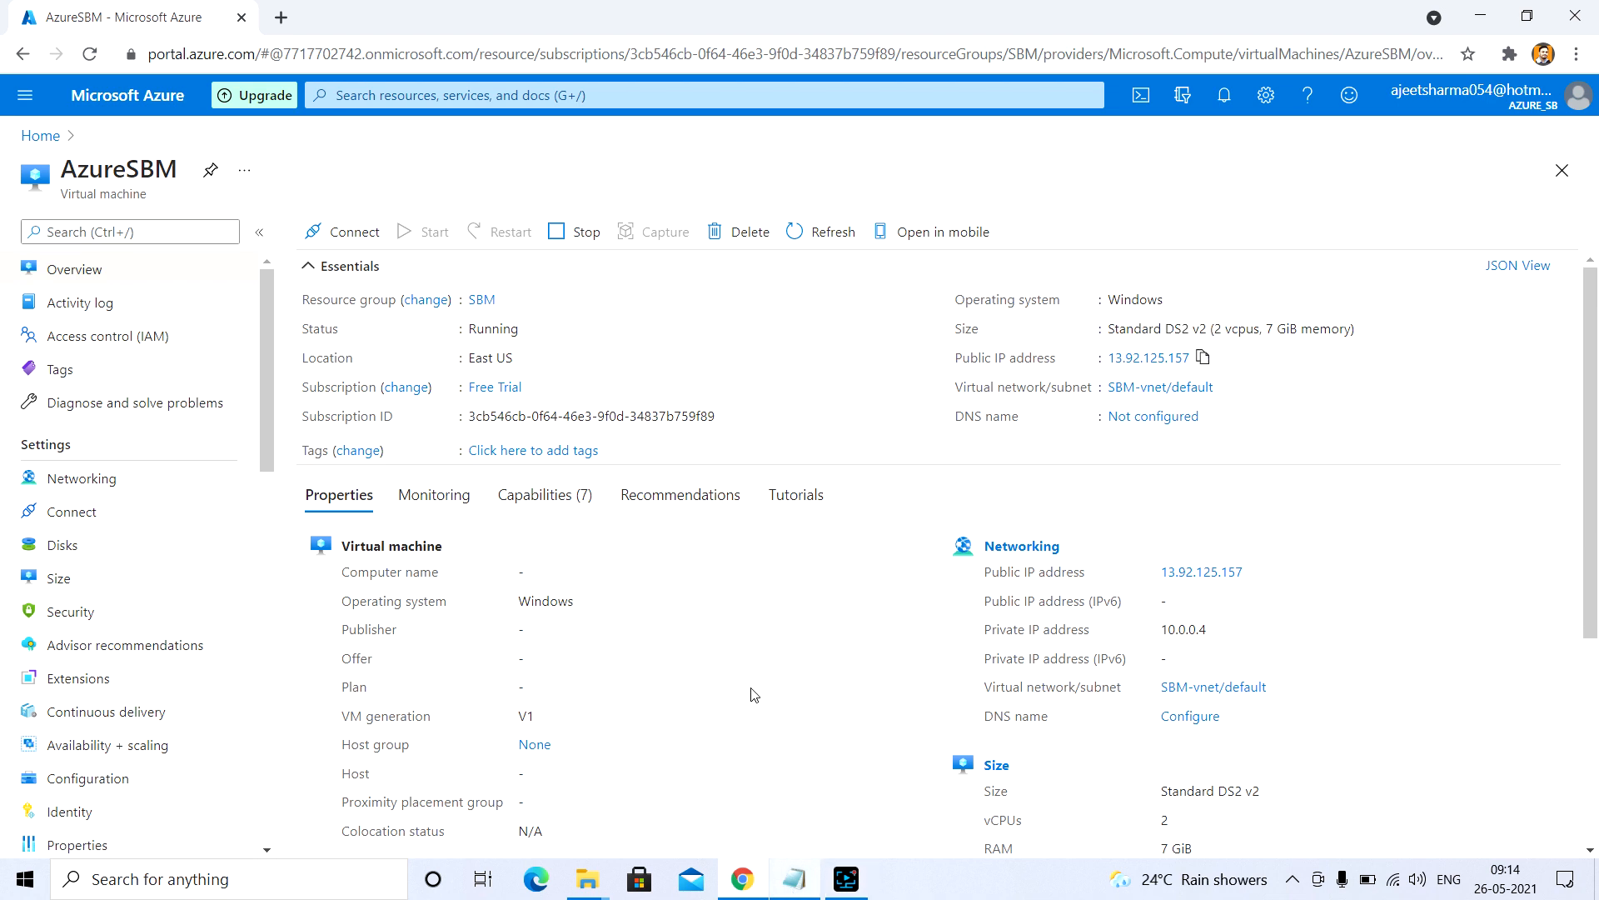
{"action": "key", "text": "super+r"}
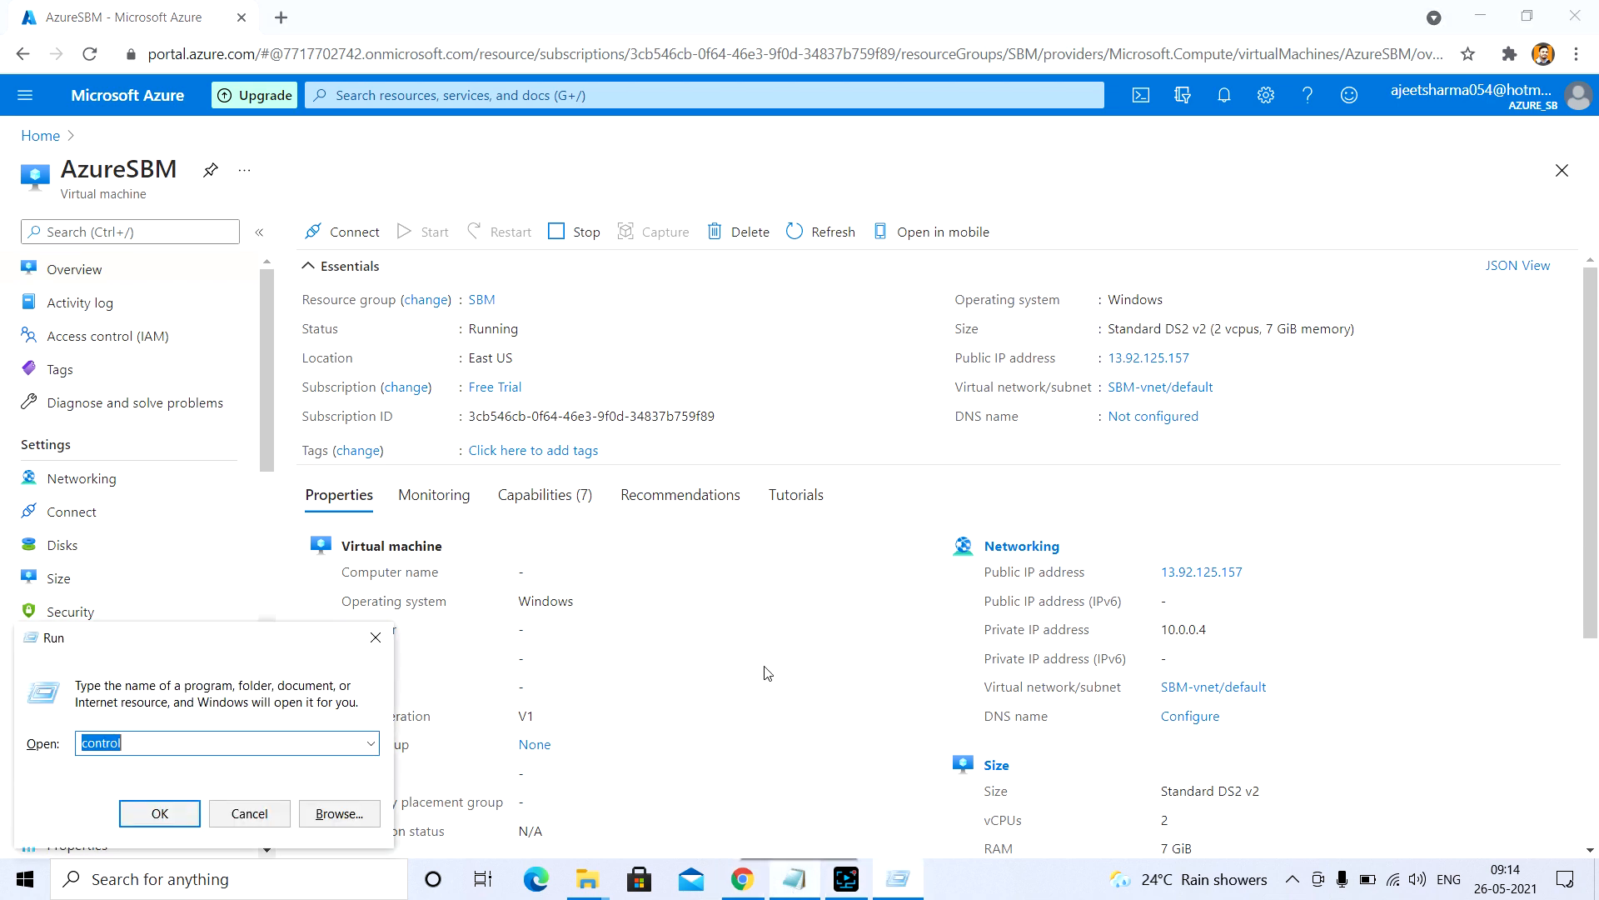
{"action": "type", "text": "mstsc"}
{"action": "key", "text": "Return"}
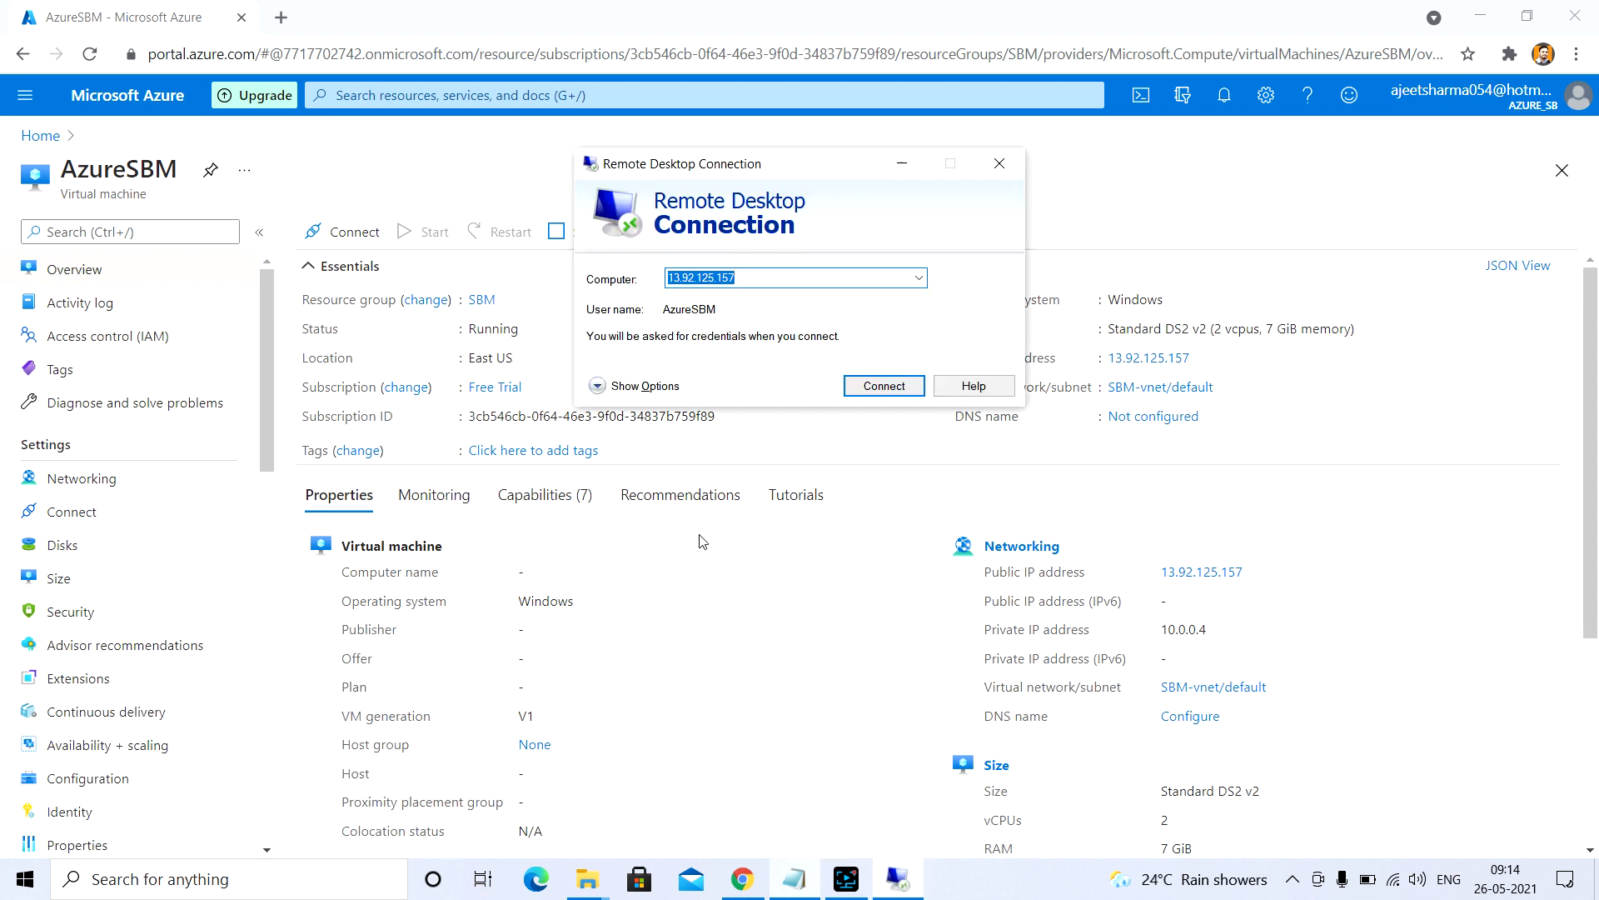
Connect to AzureSBM at 13.92.125.157, trusting the remote connection, entering the account password and accepting the unverified certificate.
{"action": "key", "text": "Return"}
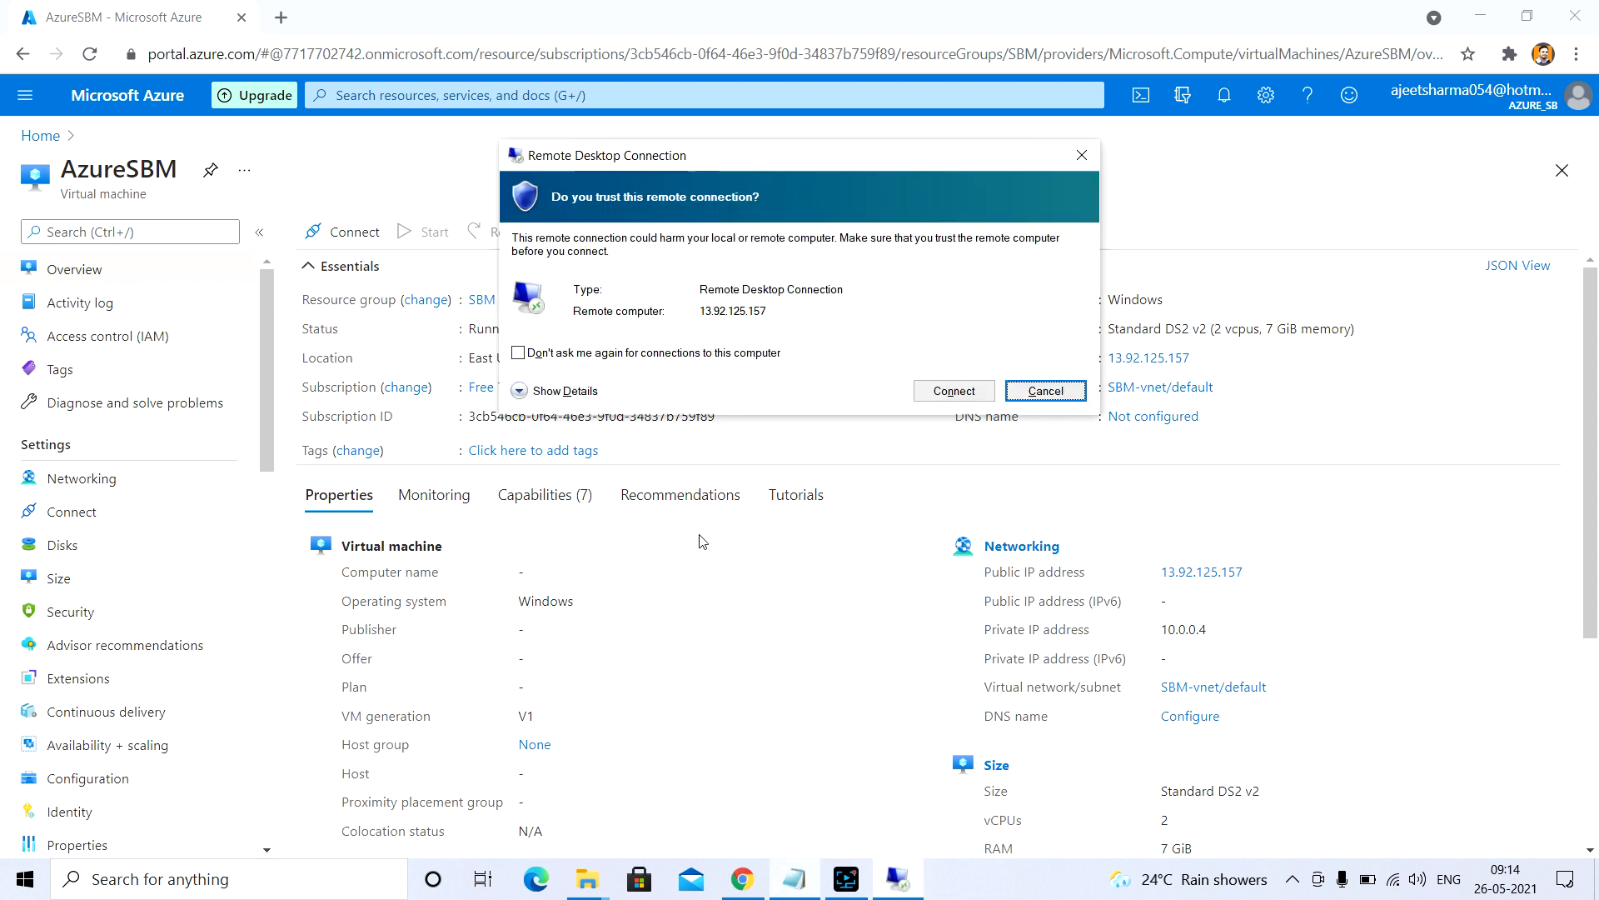
{"action": "key", "text": "shift+Tab"}
{"action": "key", "text": "Return"}
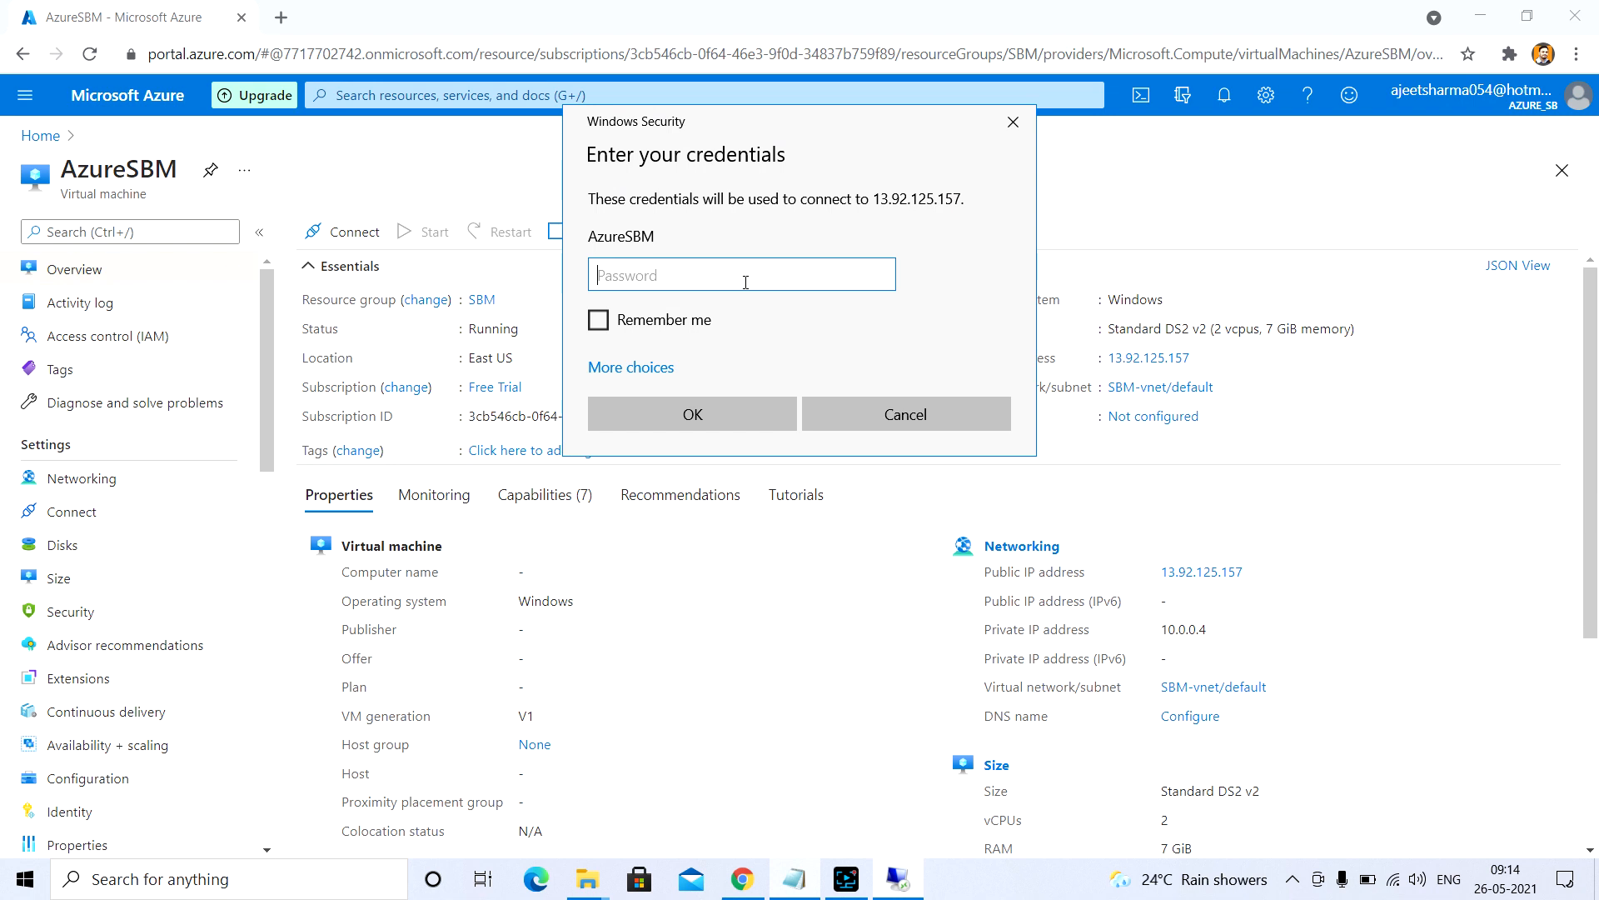
{"action": "type", "text": "••••••••••••"}
{"action": "key", "text": "Return"}
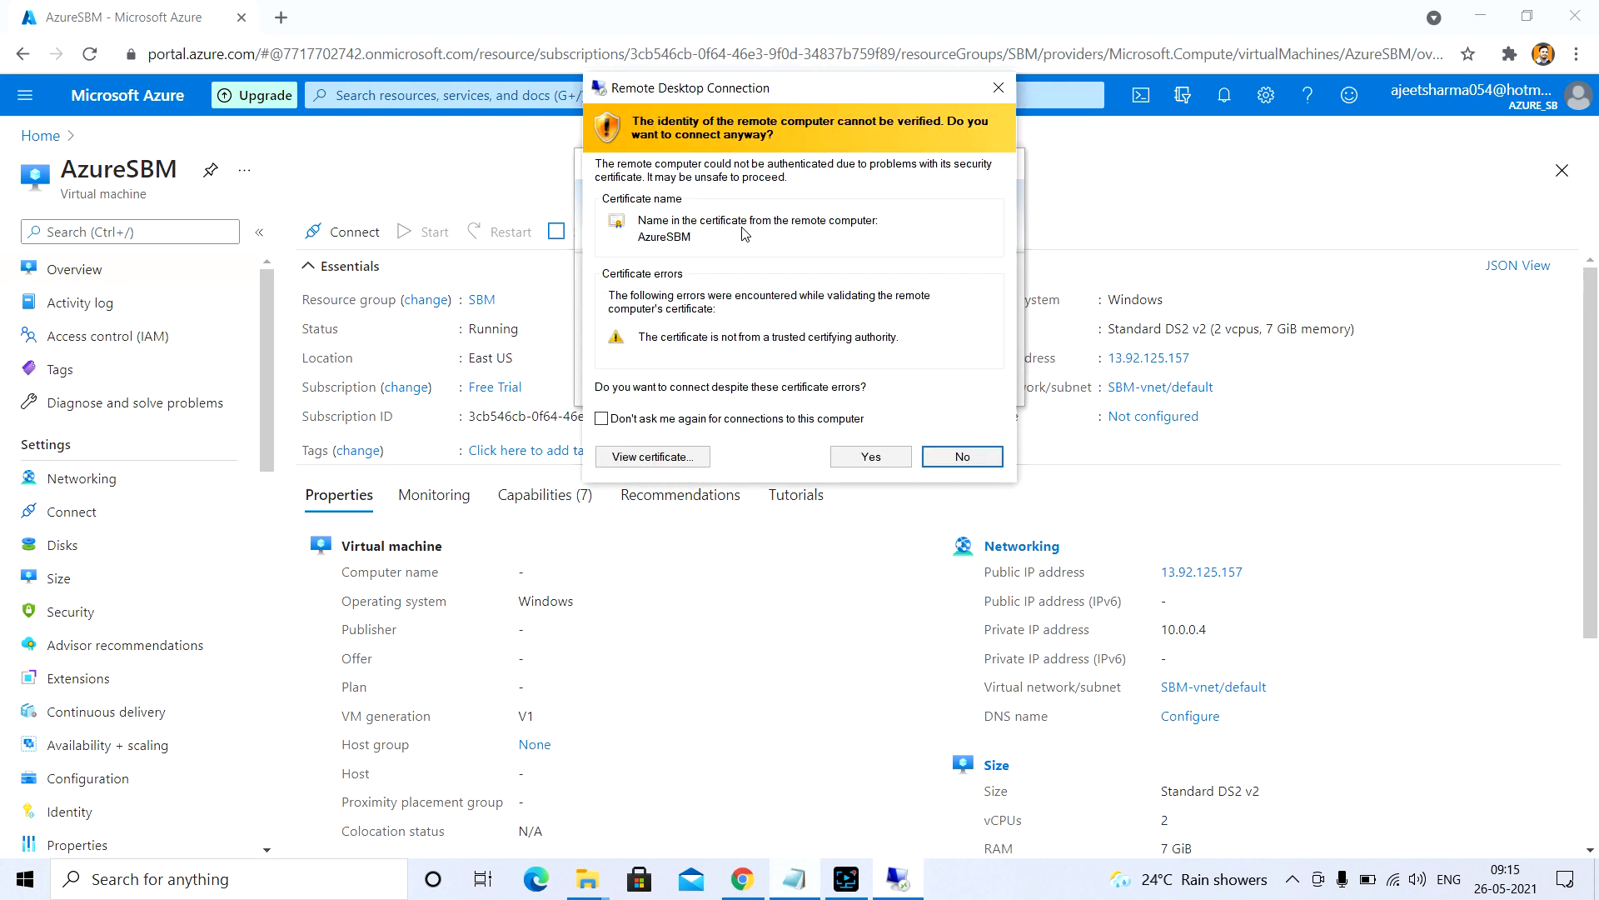
{"action": "left_click", "coordinate": [871, 458]}
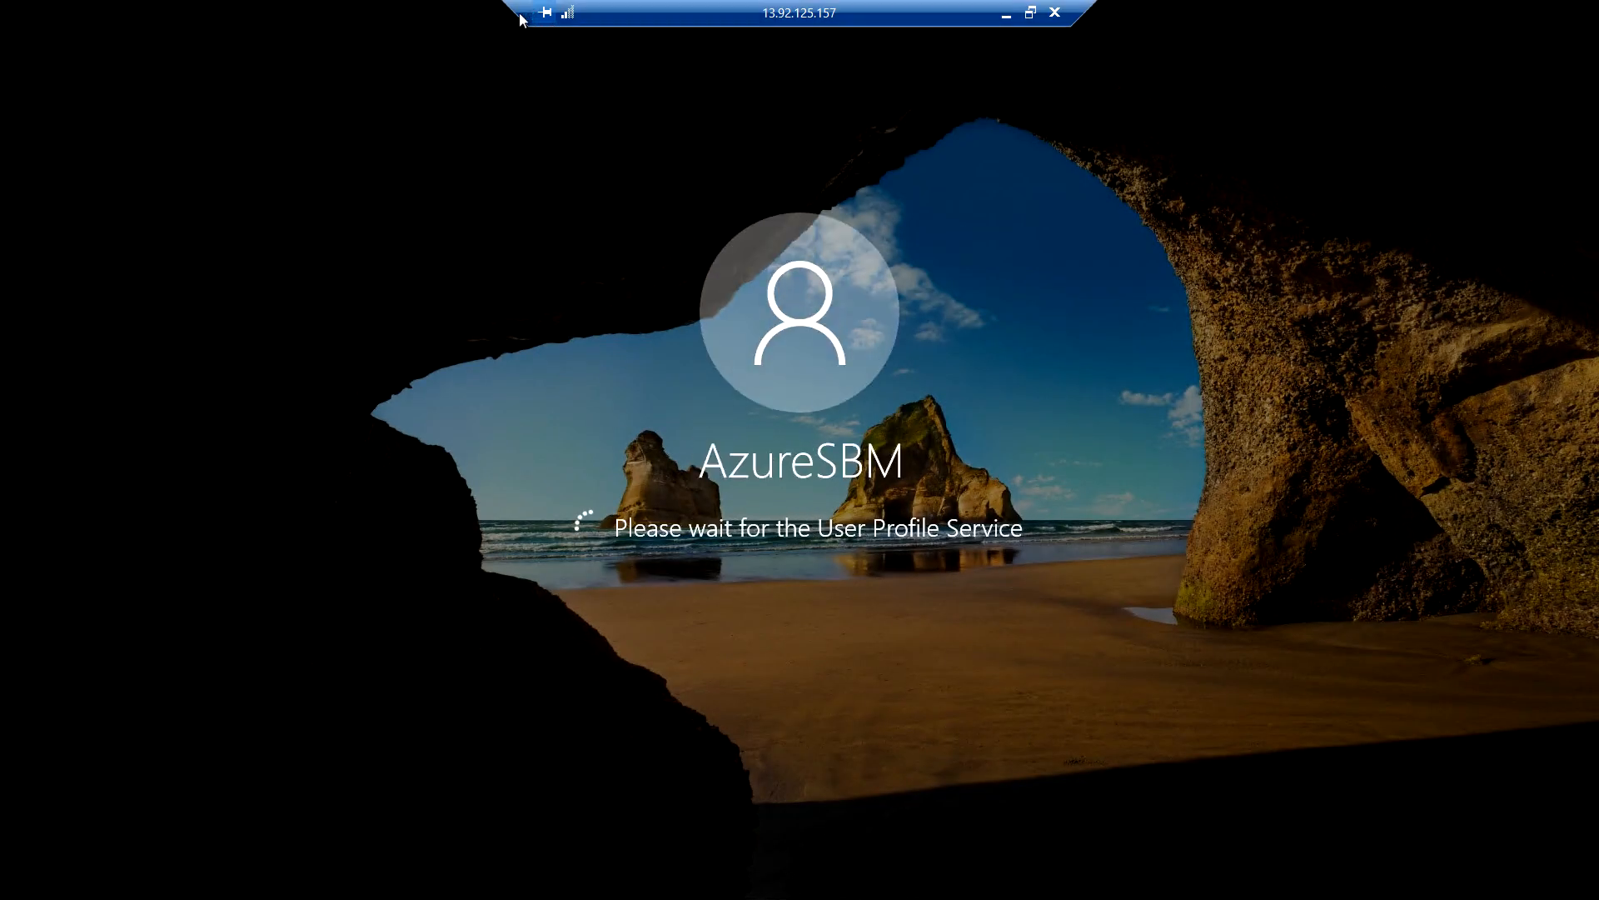
Run control on the remote AzureSBM desktop, view the installed programs in Programs and Features, and widen the Name column to read full names.
{"action": "left_click_drag", "start_coordinate": [521, 17], "coordinate": [567, 15]}
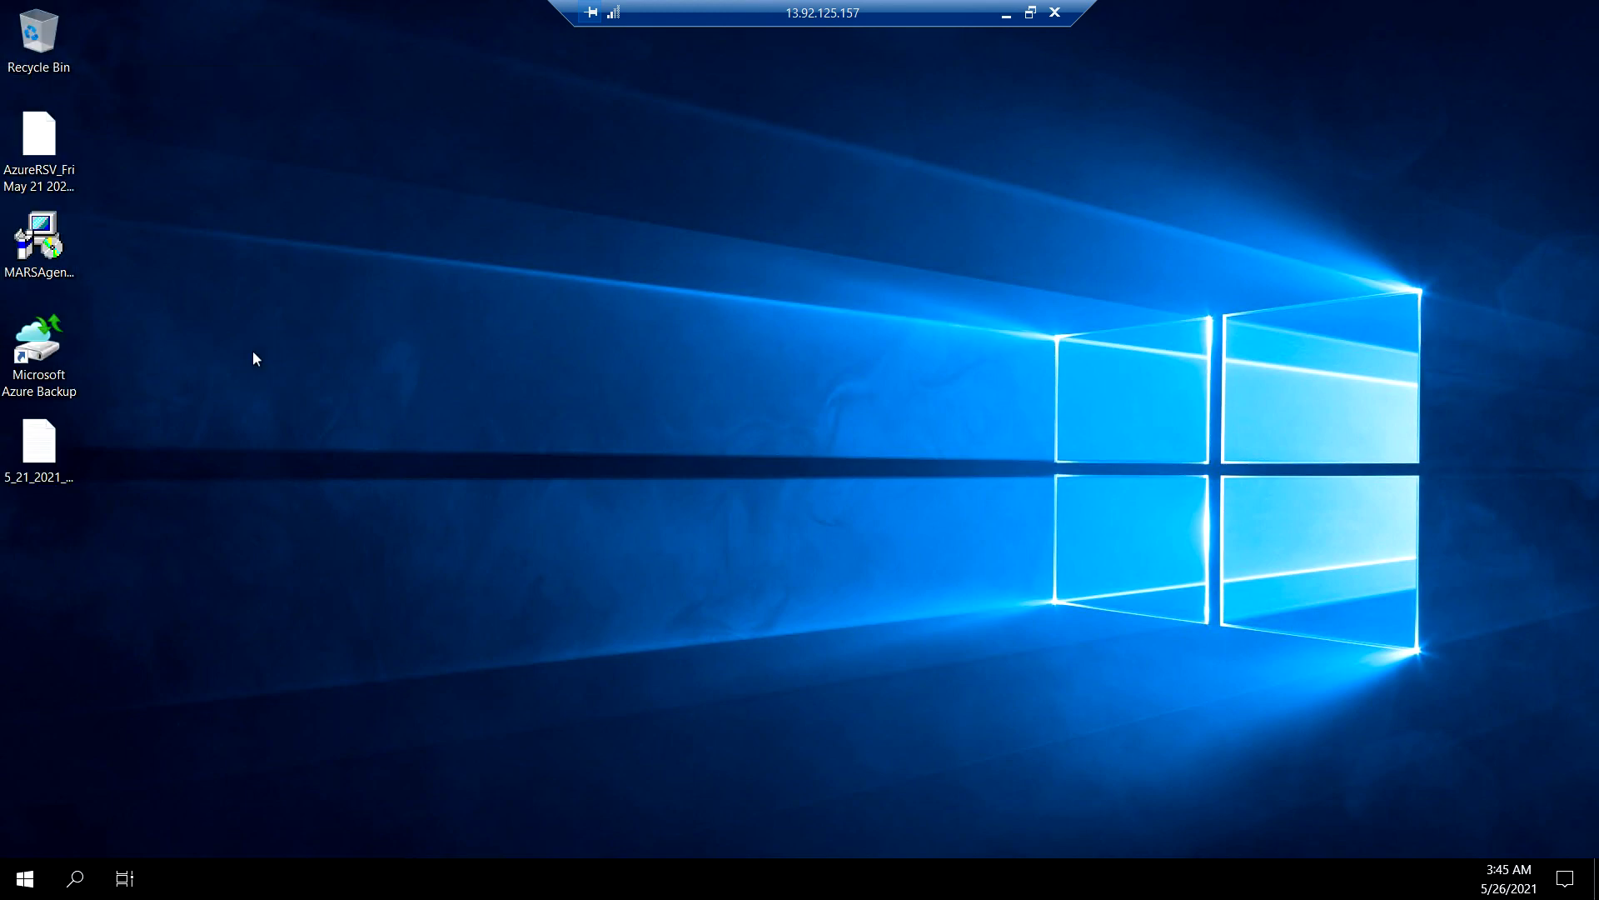
{"action": "key", "text": "super+r"}
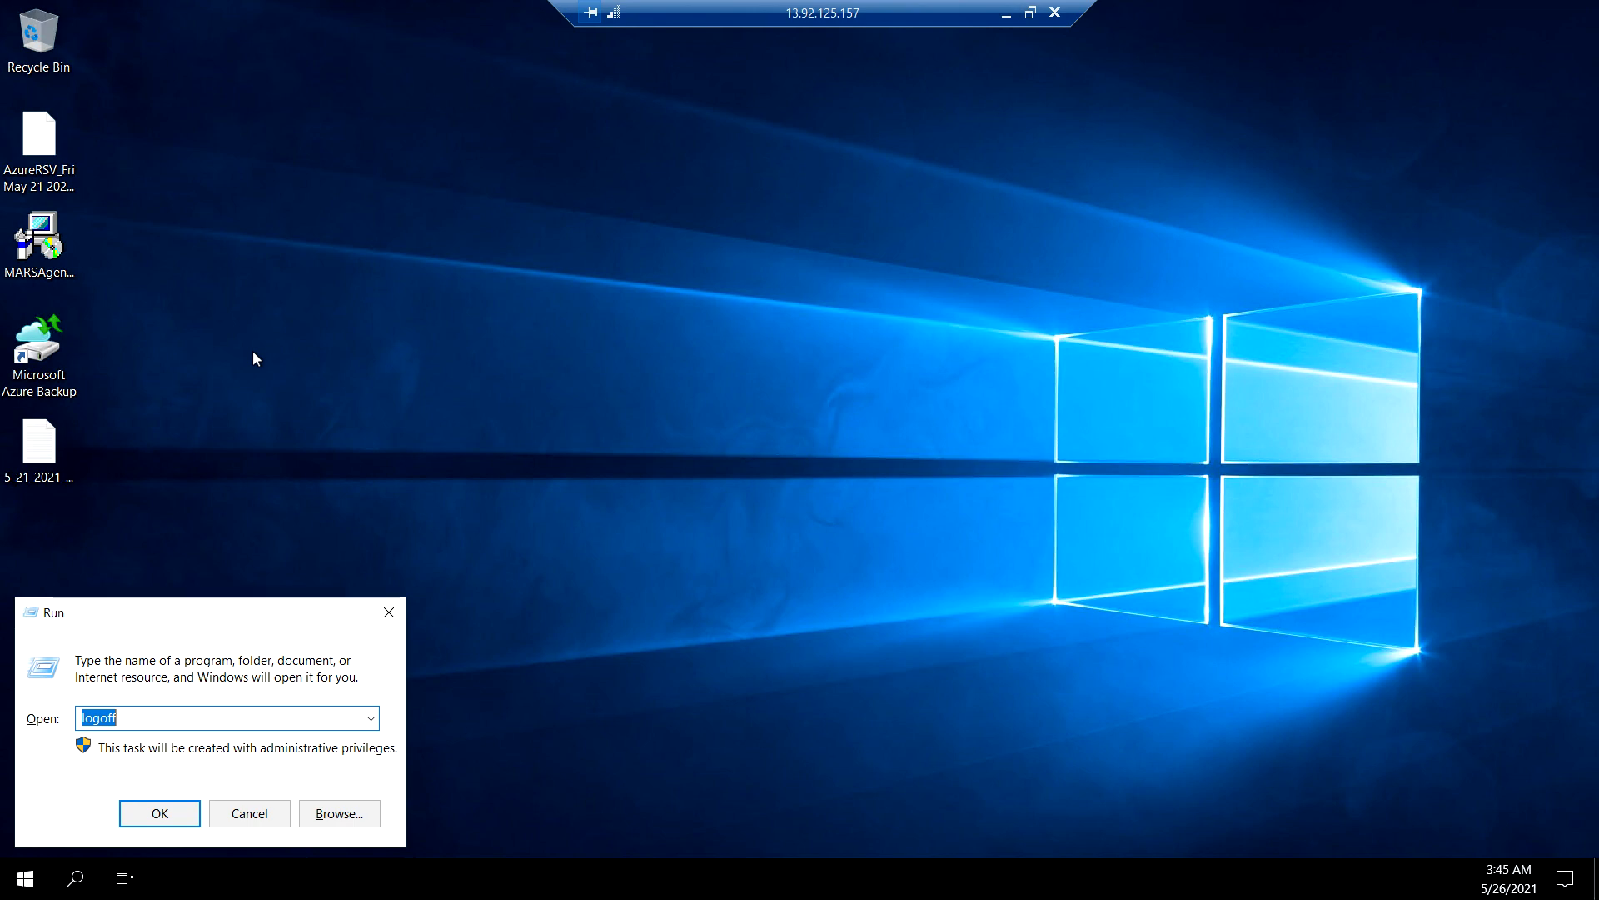
{"action": "type", "text": "control"}
{"action": "key", "text": "Return"}
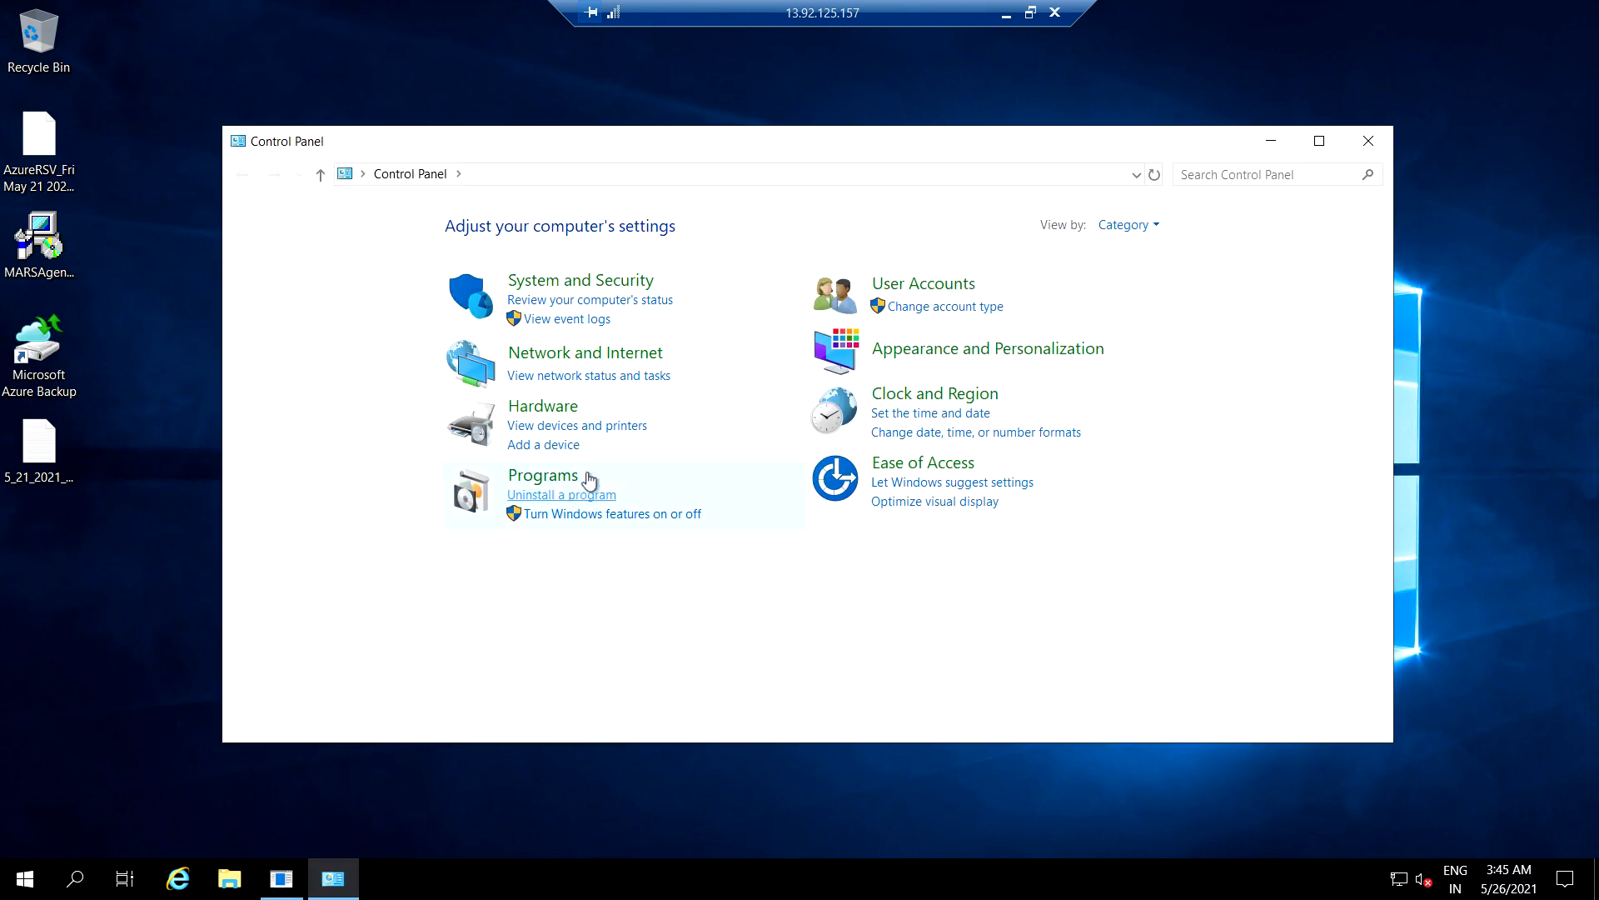
{"action": "left_click", "coordinate": [581, 497]}
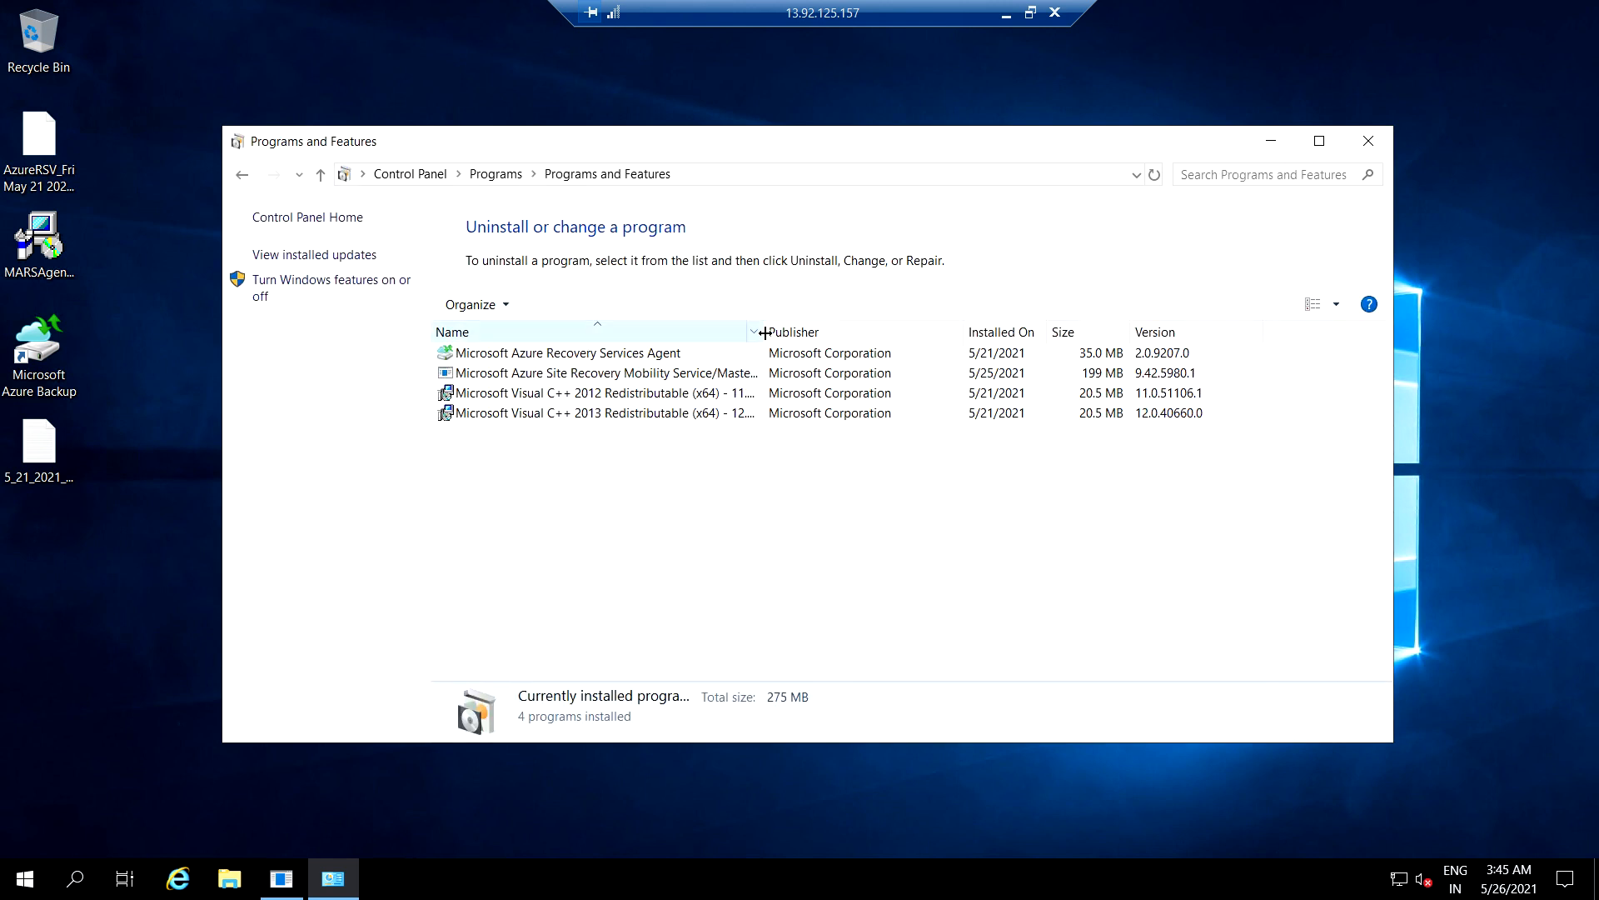
{"action": "left_click_drag", "start_coordinate": [760, 335], "coordinate": [870, 333]}
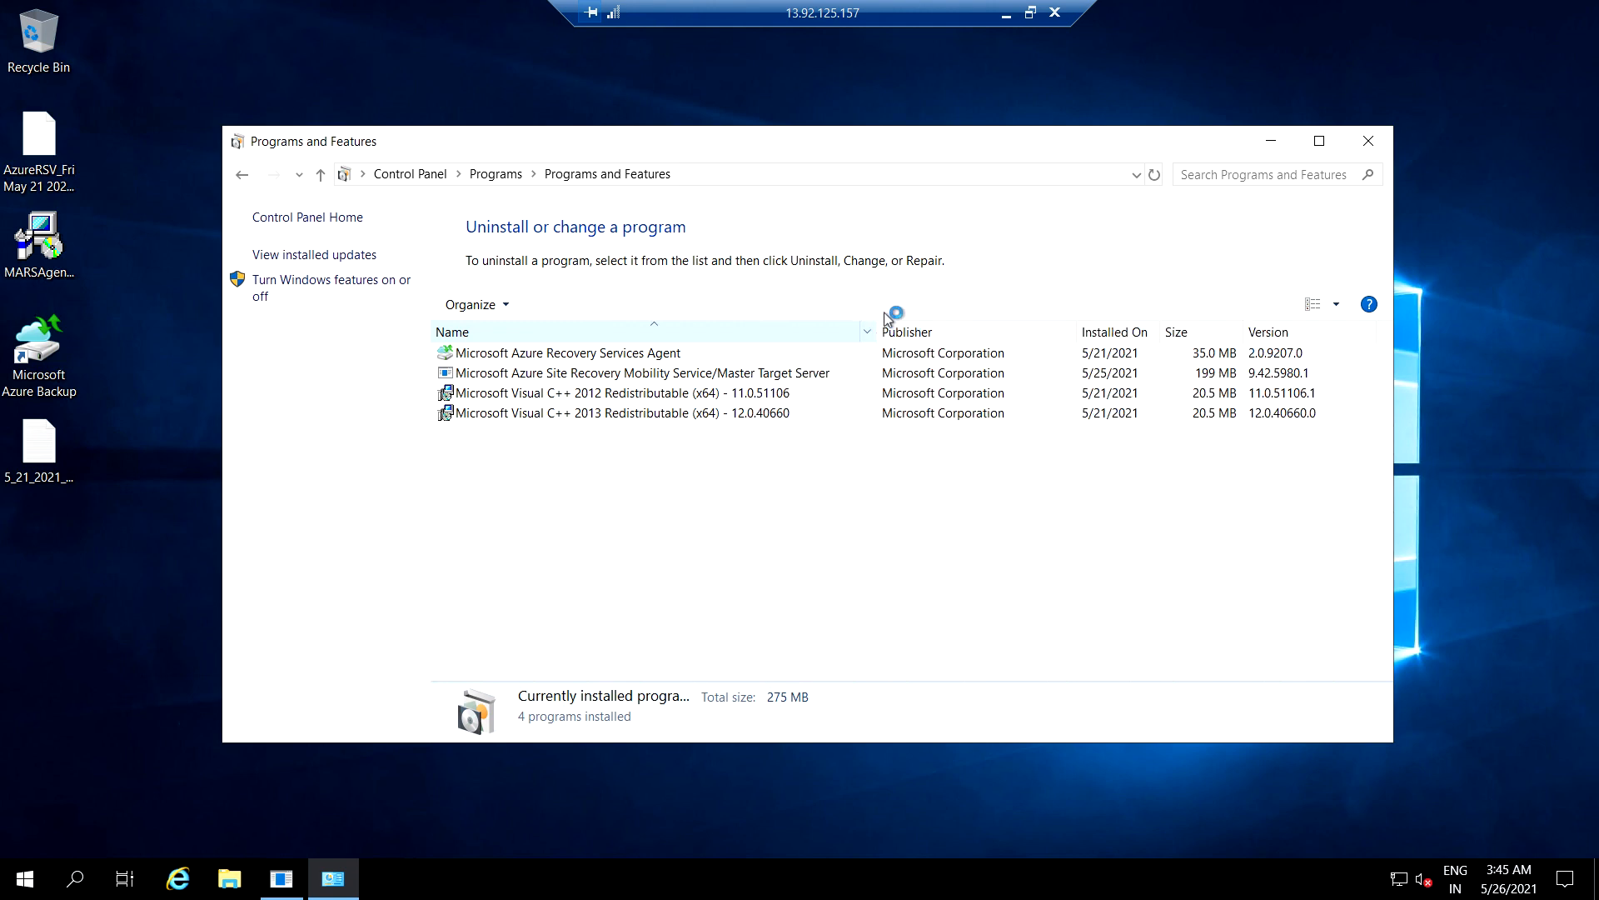
Minimize the AzureSBM remote session and switch to the Notepad notes on Azure to Azure Site Recovery prerequisites.
{"action": "left_click", "coordinate": [1006, 15]}
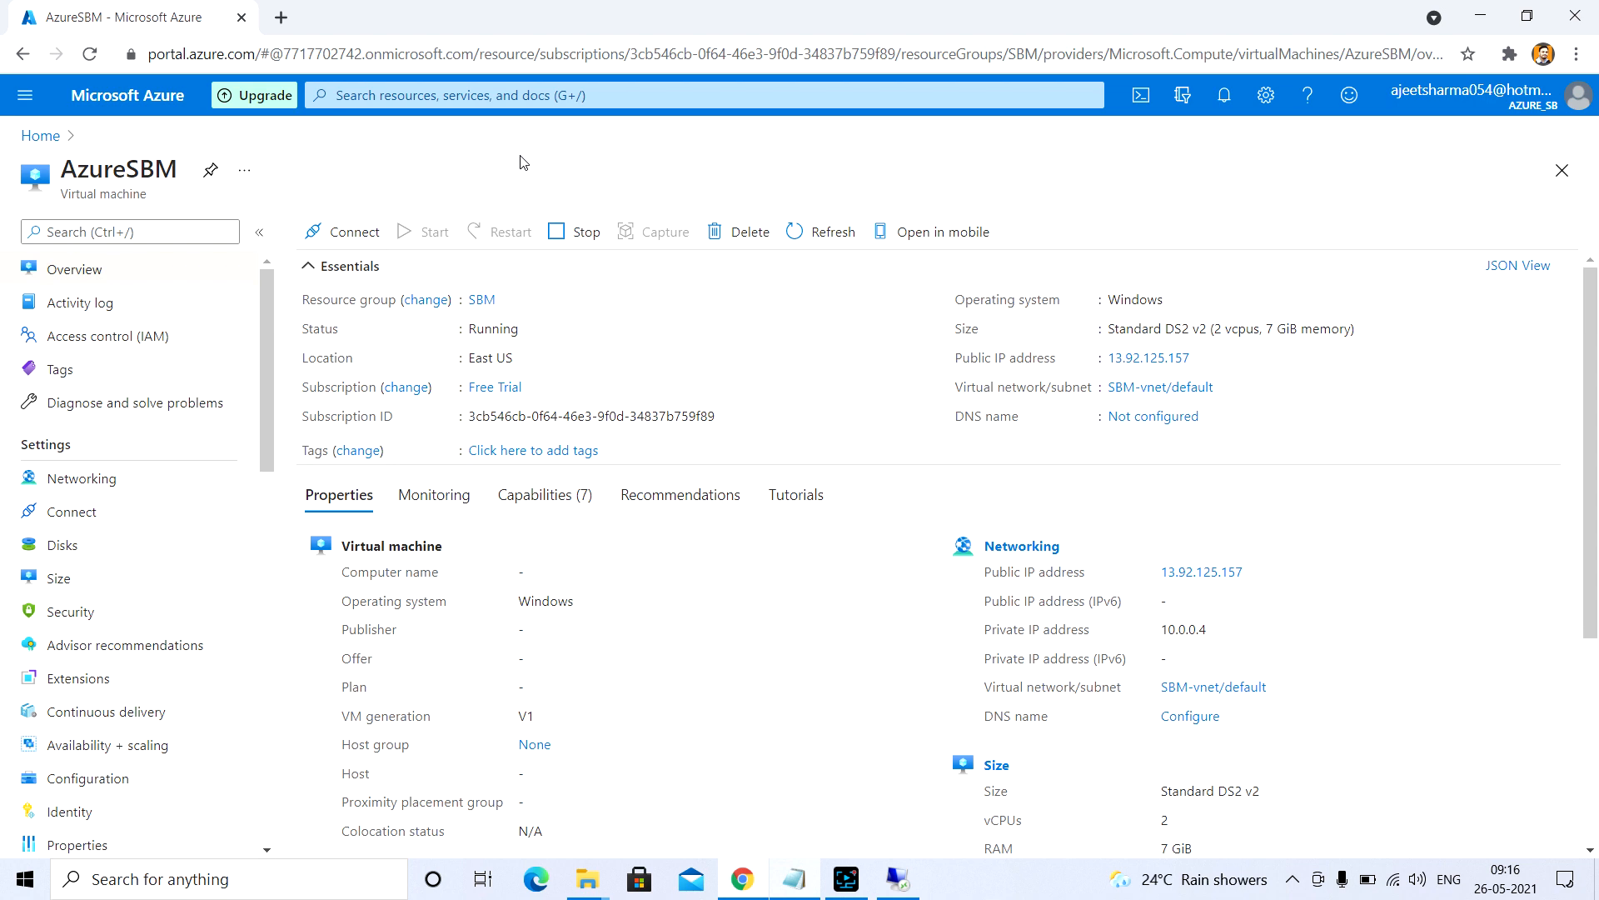
{"action": "left_click", "coordinate": [795, 878]}
{"action": "left_click", "coordinate": [640, 482]}
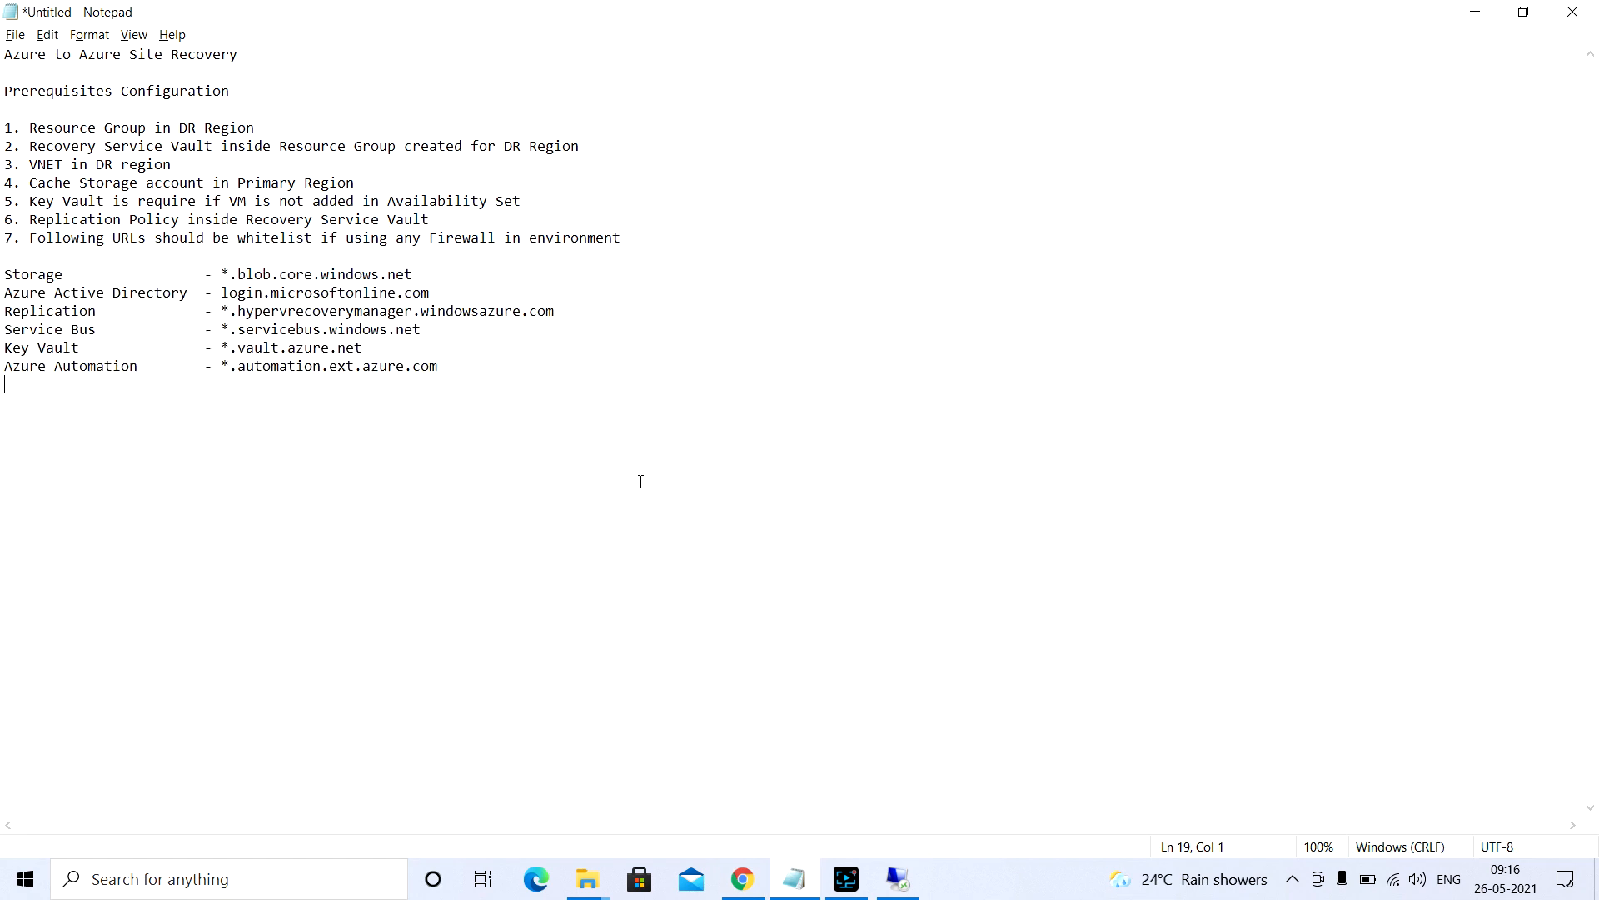